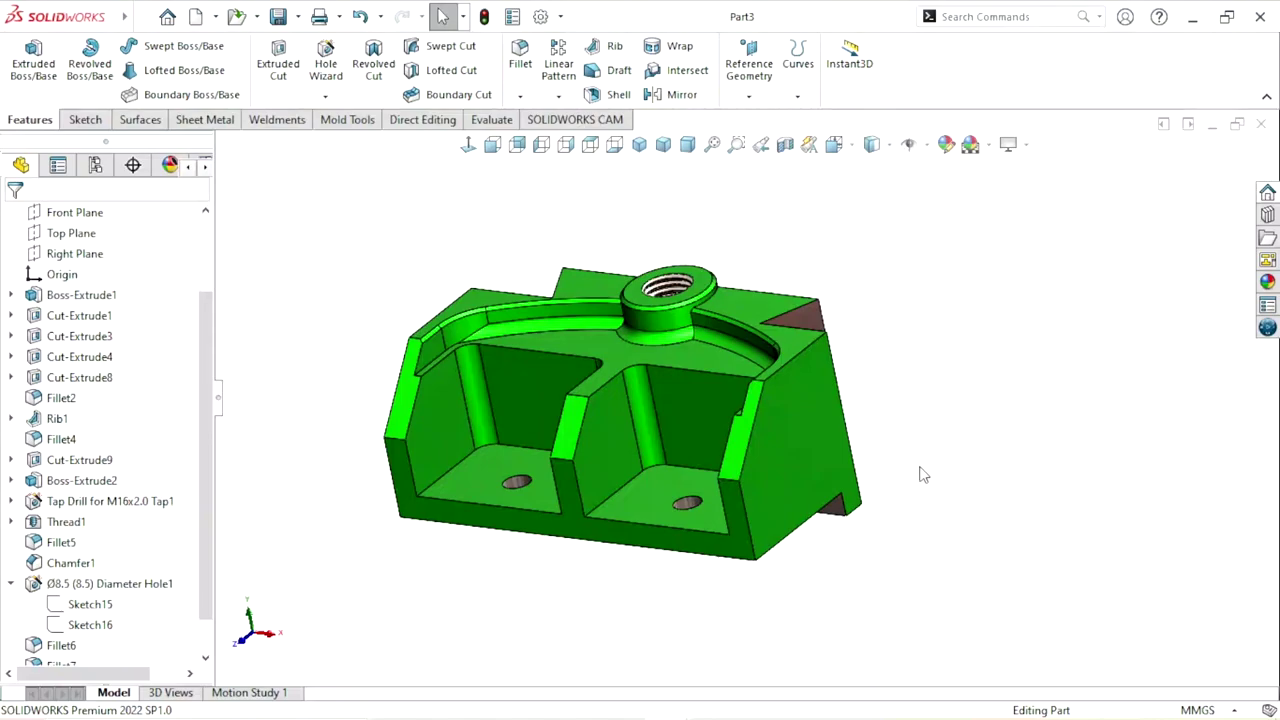
# Step: Orbit and zoom the finished bracket to inspect its pockets, threaded boss and underside
pyautogui.moveTo(930, 486)
pyautogui.mouseDown(button='middle')
pyautogui.moveTo(709, 380)
pyautogui.moveTo(1014, 466)
pyautogui.moveTo(874, 546)
pyautogui.moveTo(717, 365)
pyautogui.moveTo(651, 500)
pyautogui.moveTo(749, 437)
pyautogui.moveTo(784, 535)
pyautogui.moveTo(757, 443)
pyautogui.moveTo(700, 420)
pyautogui.moveTo(788, 545)
pyautogui.mouseUp(button='middle')
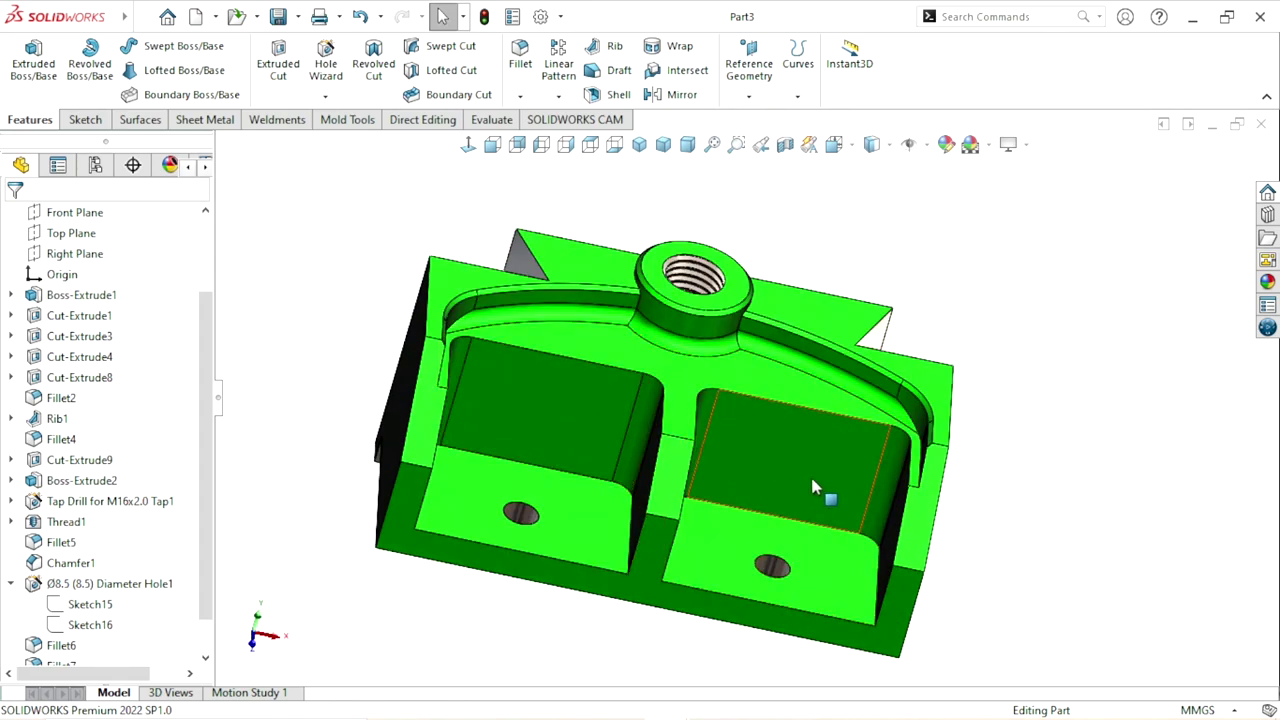
pyautogui.moveTo(810, 473)
pyautogui.mouseDown(button='middle')
pyautogui.moveTo(966, 514)
pyautogui.moveTo(696, 550)
pyautogui.mouseUp(button='middle')
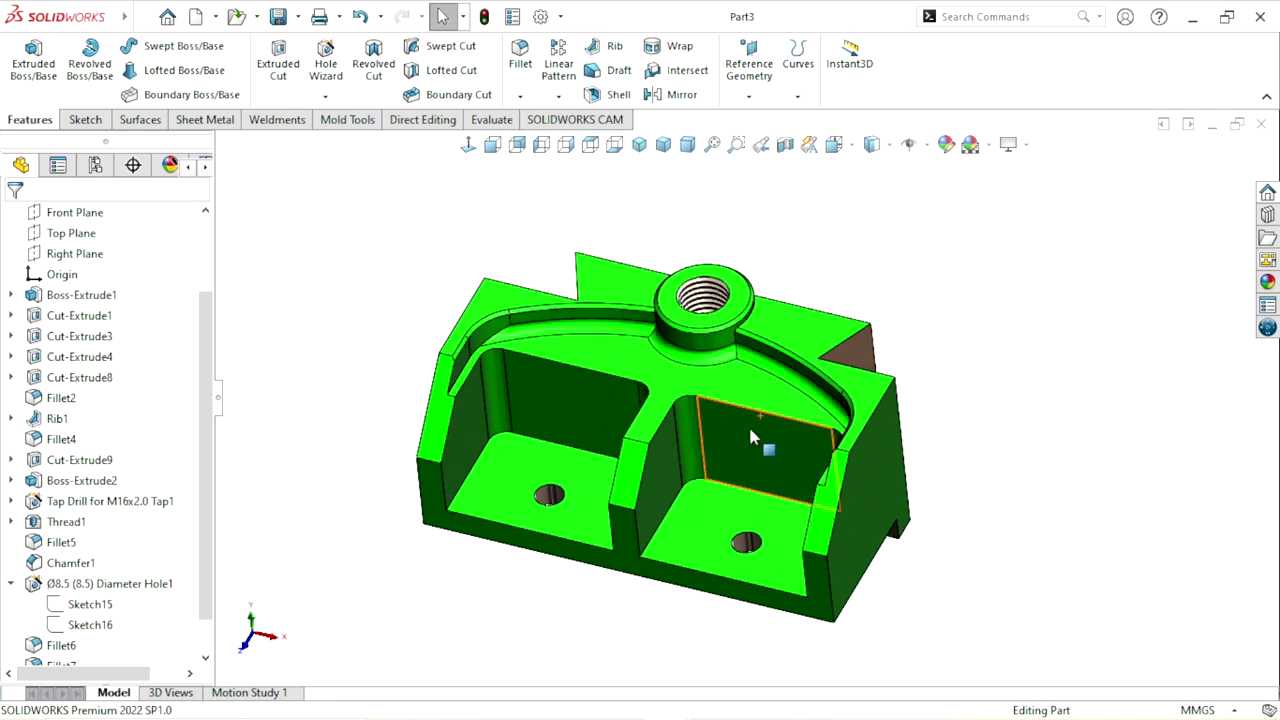
pyautogui.moveTo(748, 440)
pyautogui.mouseDown(button='middle')
pyautogui.moveTo(976, 459)
pyautogui.moveTo(694, 503)
pyautogui.moveTo(874, 523)
pyautogui.moveTo(654, 417)
pyautogui.moveTo(696, 591)
pyautogui.moveTo(735, 460)
pyautogui.moveTo(986, 514)
pyautogui.moveTo(722, 538)
pyautogui.mouseUp(button='middle')
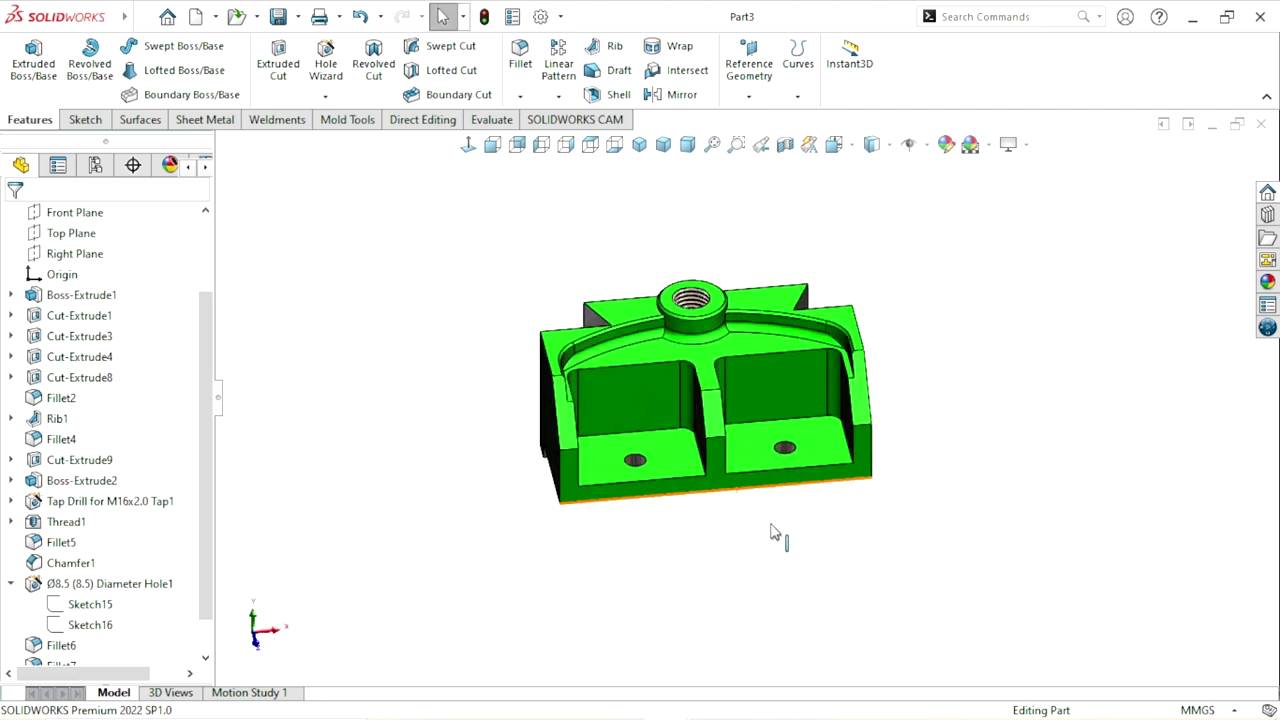
pyautogui.moveTo(1006, 434)
pyautogui.mouseDown(button='middle')
pyautogui.moveTo(878, 506)
pyautogui.moveTo(840, 506)
pyautogui.moveTo(752, 416)
pyautogui.moveTo(726, 456)
pyautogui.mouseUp(button='middle')
pyautogui.scroll(-3, 724, 449)
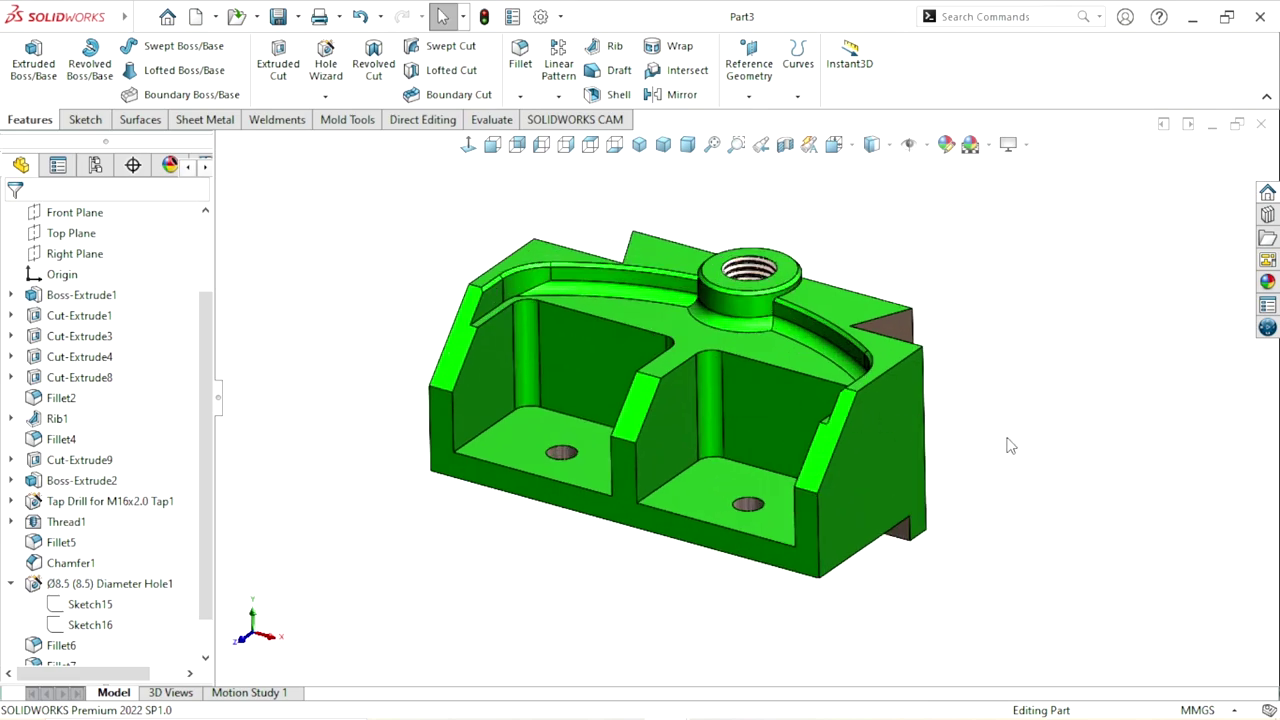
pyautogui.scroll(1, 968, 482)
pyautogui.scroll(-2, 980, 434)
pyautogui.scroll(2, 980, 434)
pyautogui.scroll(-2, 600, 420)
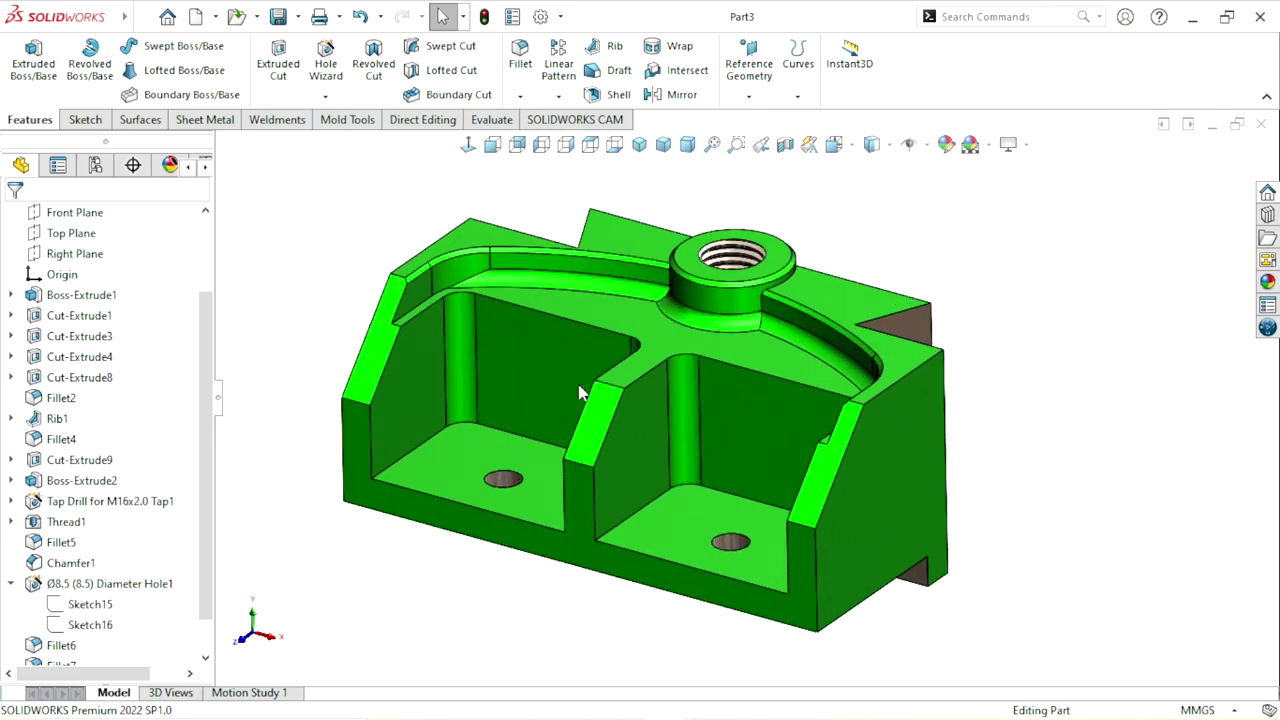
pyautogui.moveTo(1014, 434)
pyautogui.mouseDown(button='middle')
pyautogui.moveTo(829, 457)
pyautogui.moveTo(917, 577)
pyautogui.moveTo(762, 404)
pyautogui.moveTo(761, 466)
pyautogui.mouseUp(button='middle')
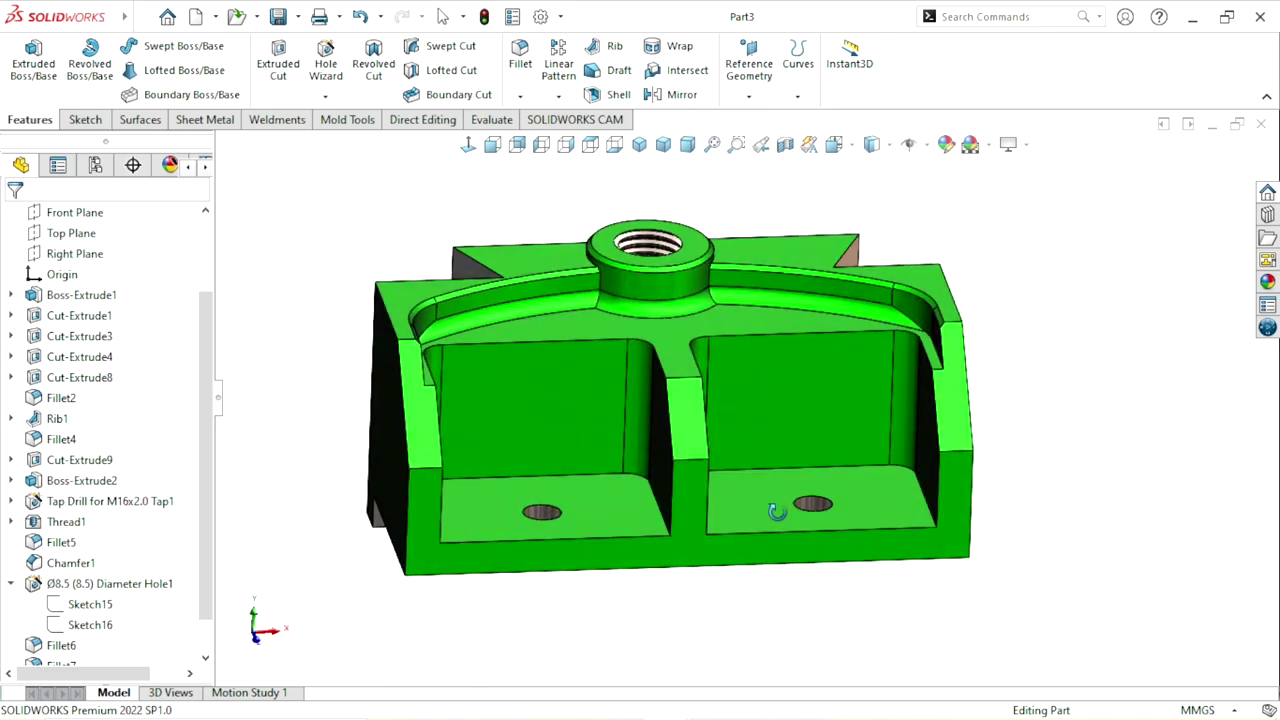
pyautogui.scroll(-3, 761, 466)
pyautogui.moveTo(1020, 410); pyautogui.dragTo(928, 520, button='middle')
pyautogui.scroll(3, 820, 494)
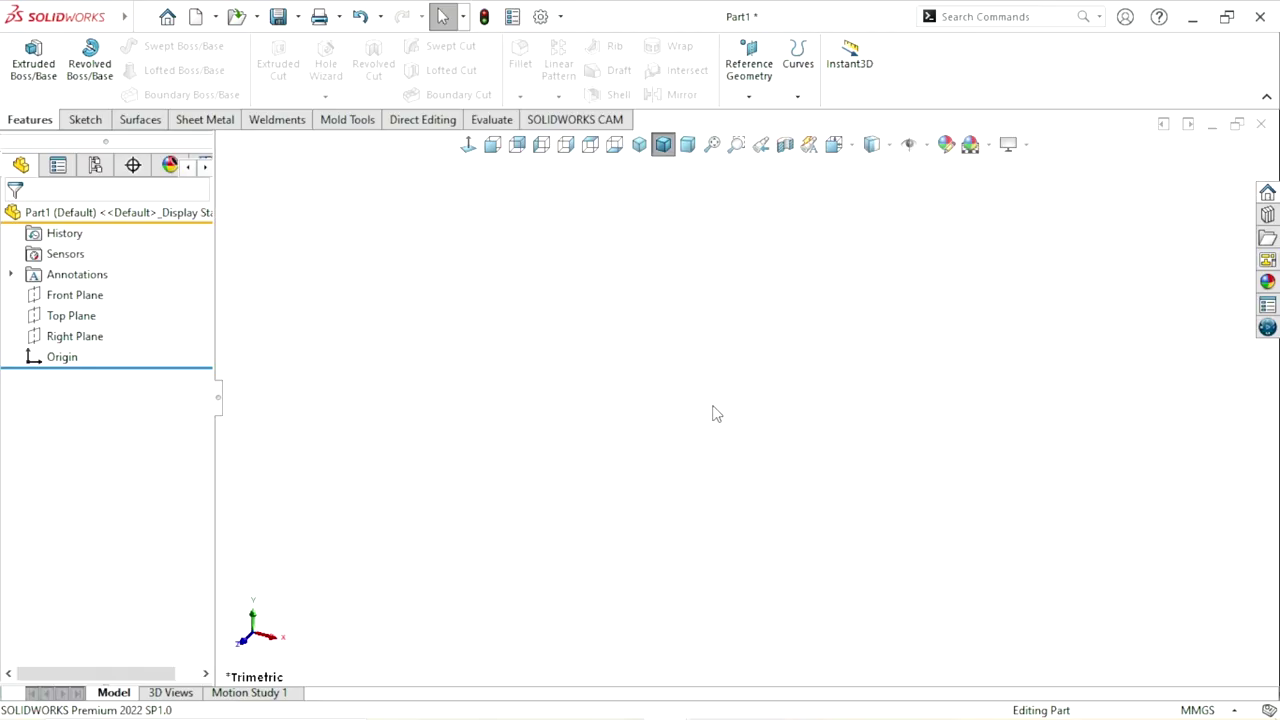
# Step: Start a sketch on the Right Plane and draw a center rectangle at the origin
pyautogui.click(88, 341)
pyautogui.click(104, 317)
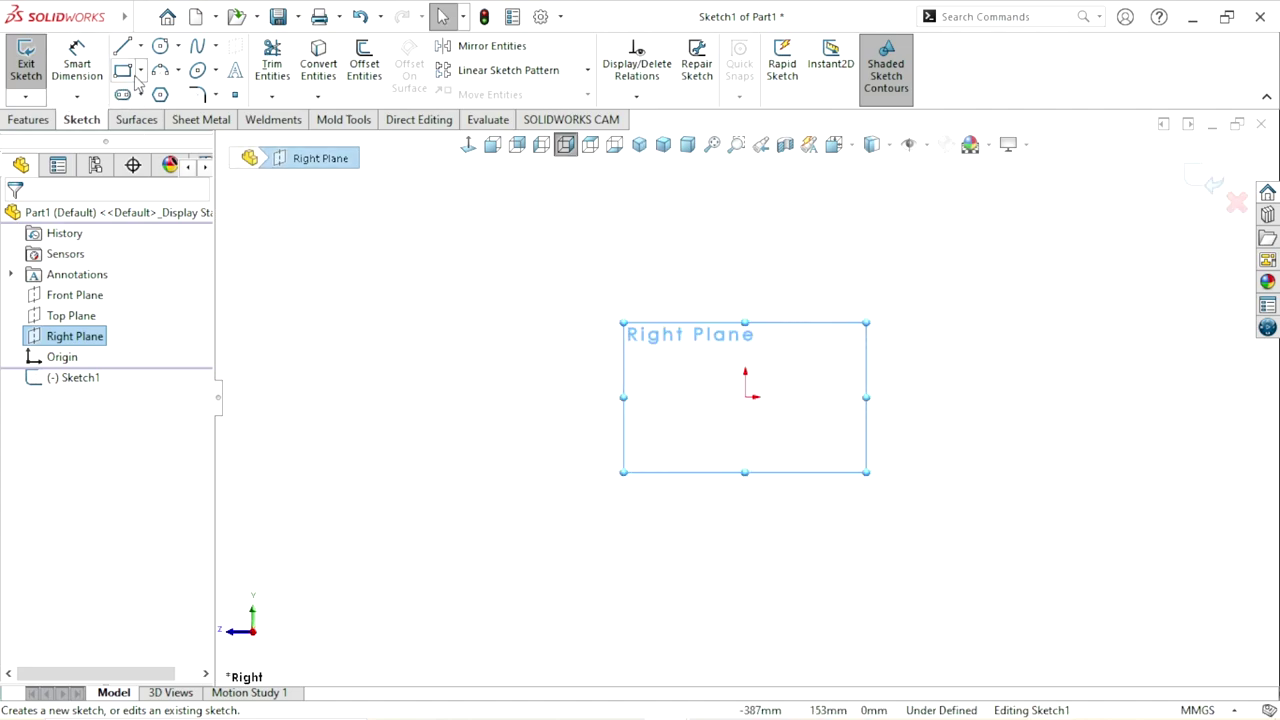
pyautogui.click(140, 72)
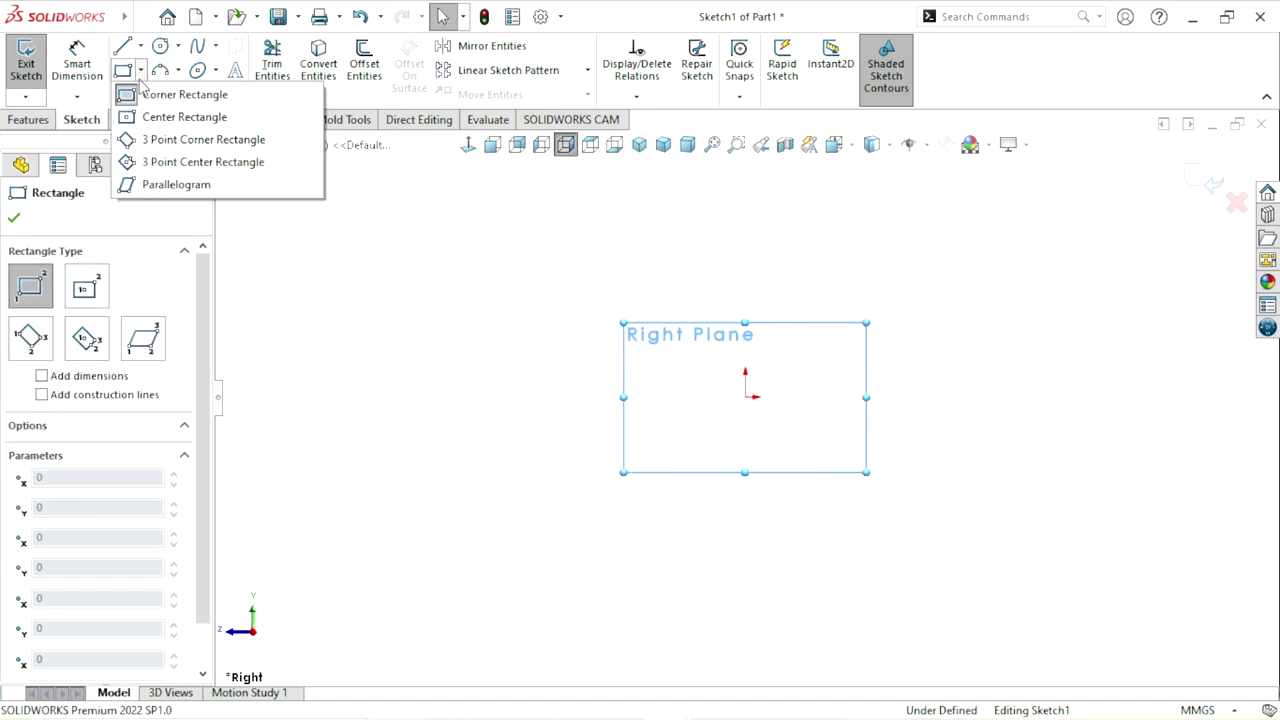
pyautogui.click(137, 121)
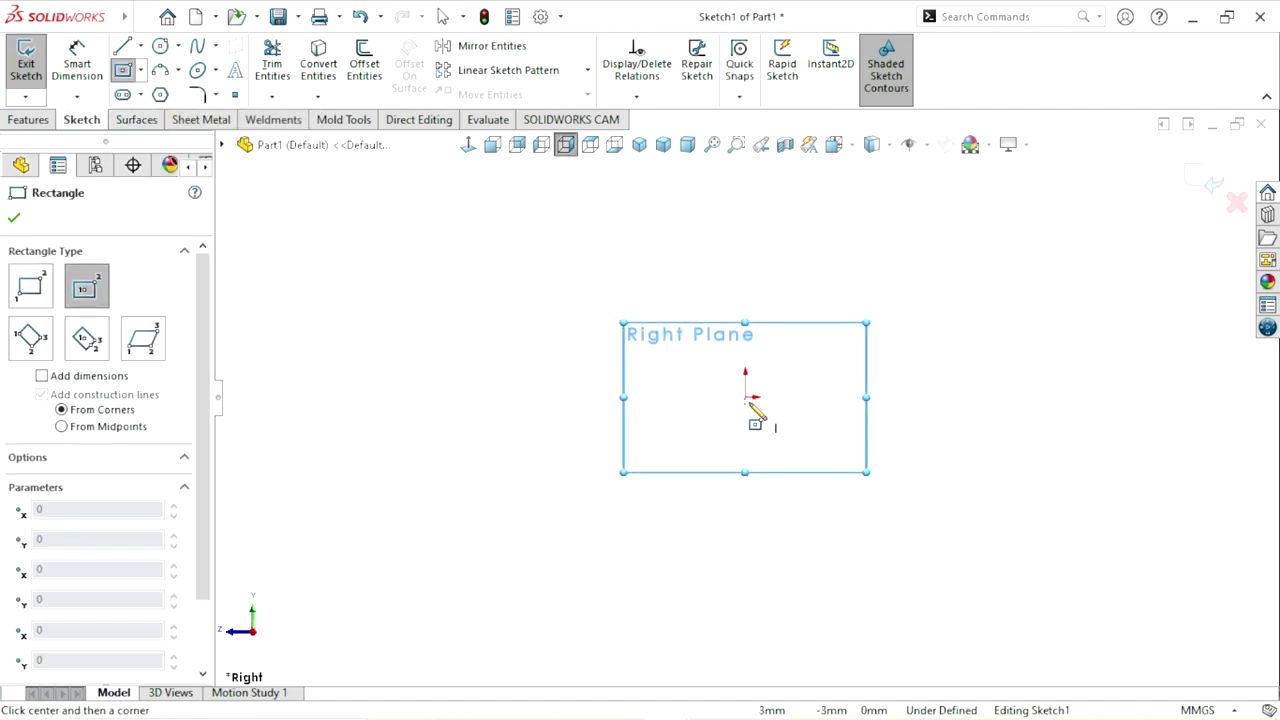
pyautogui.click(910, 279)
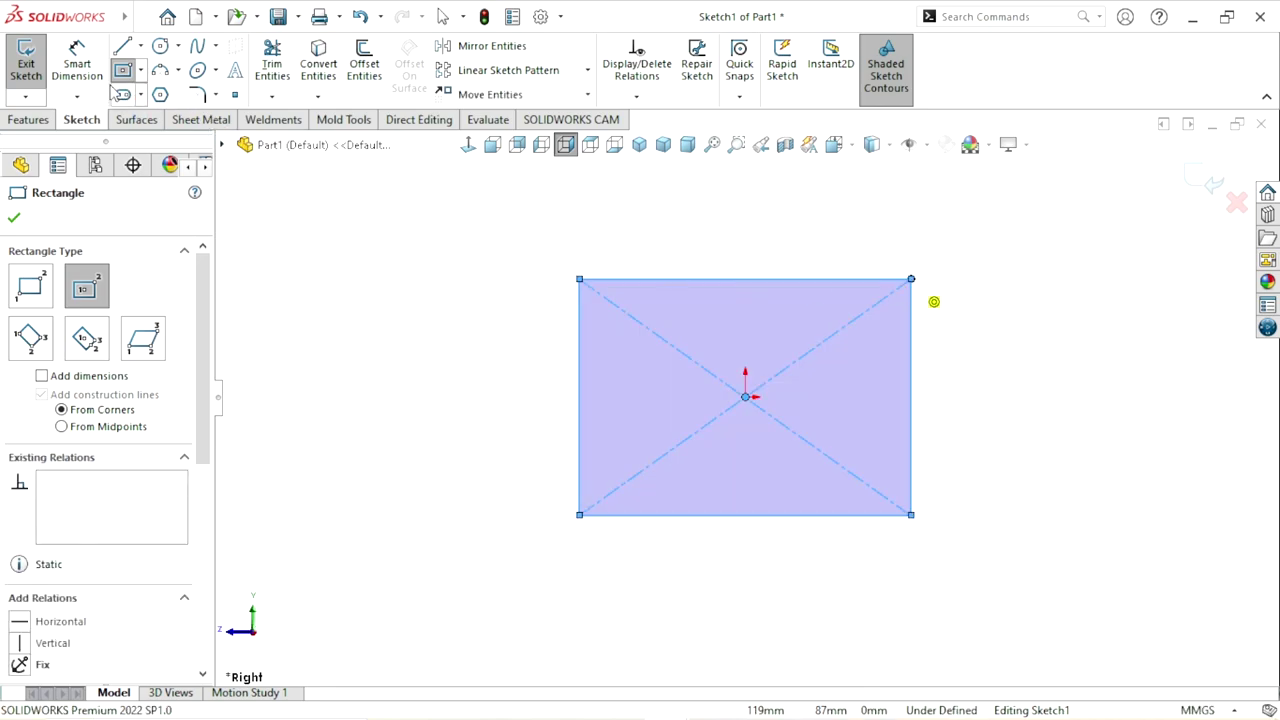
# Step: Dimension the rectangle 70 mm wide and 55 mm tall
pyautogui.click(72, 68)
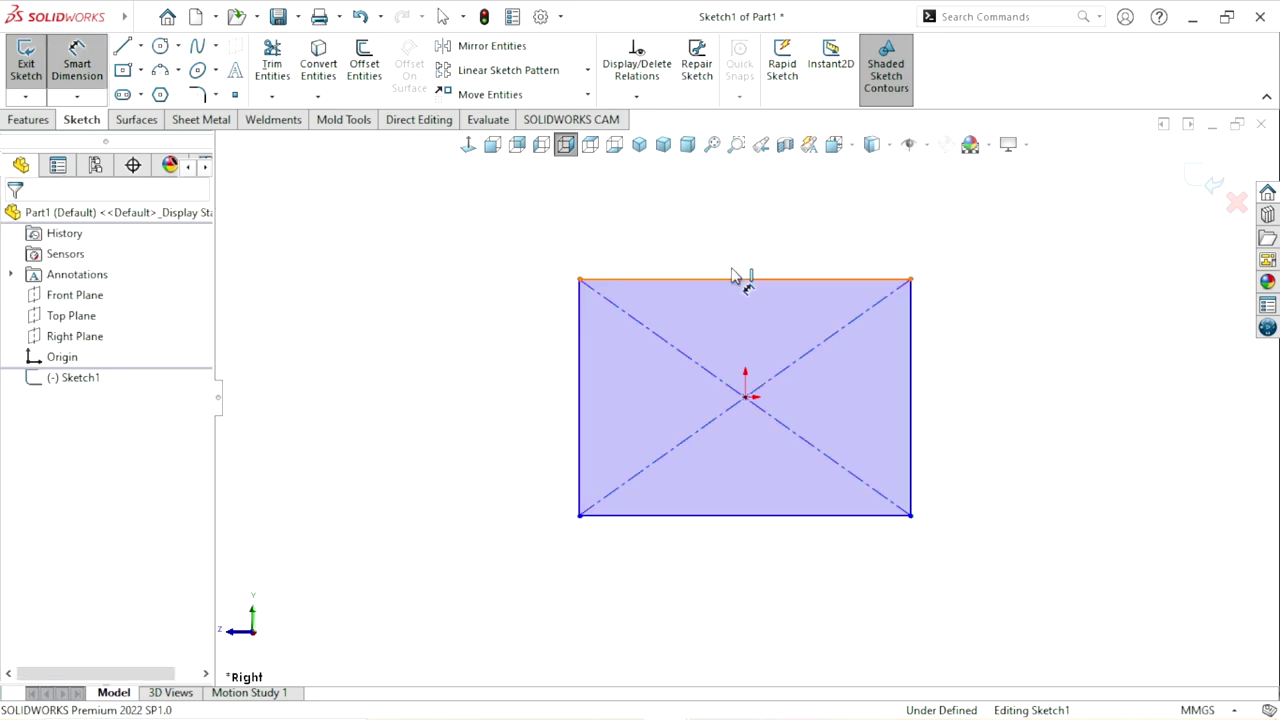
pyautogui.click(737, 279)
pyautogui.click(735, 233)
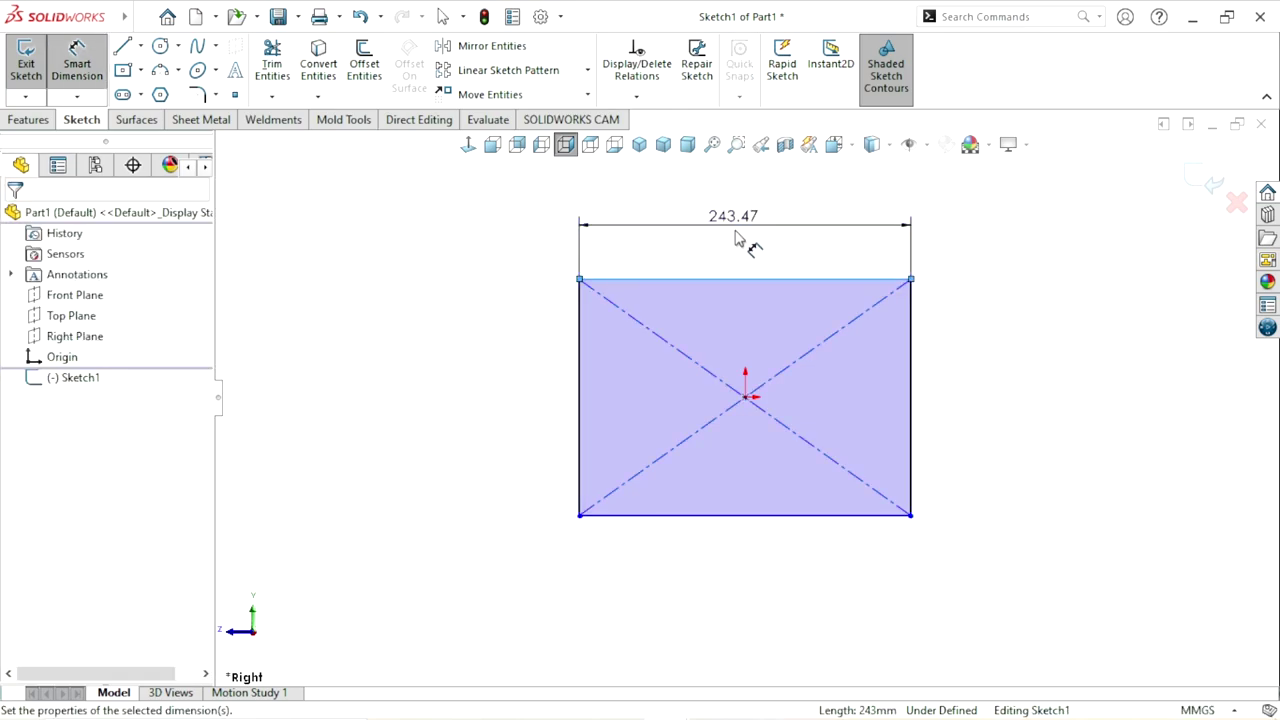
pyautogui.write('70')
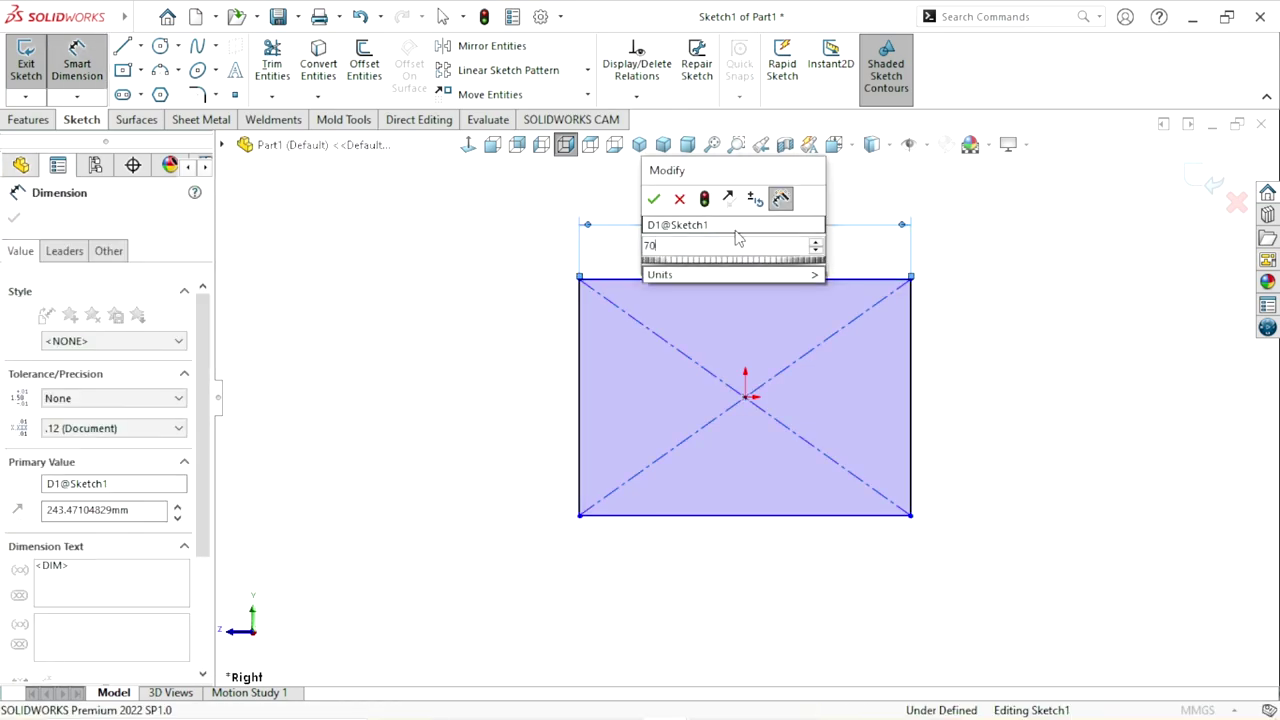
pyautogui.press('Return')
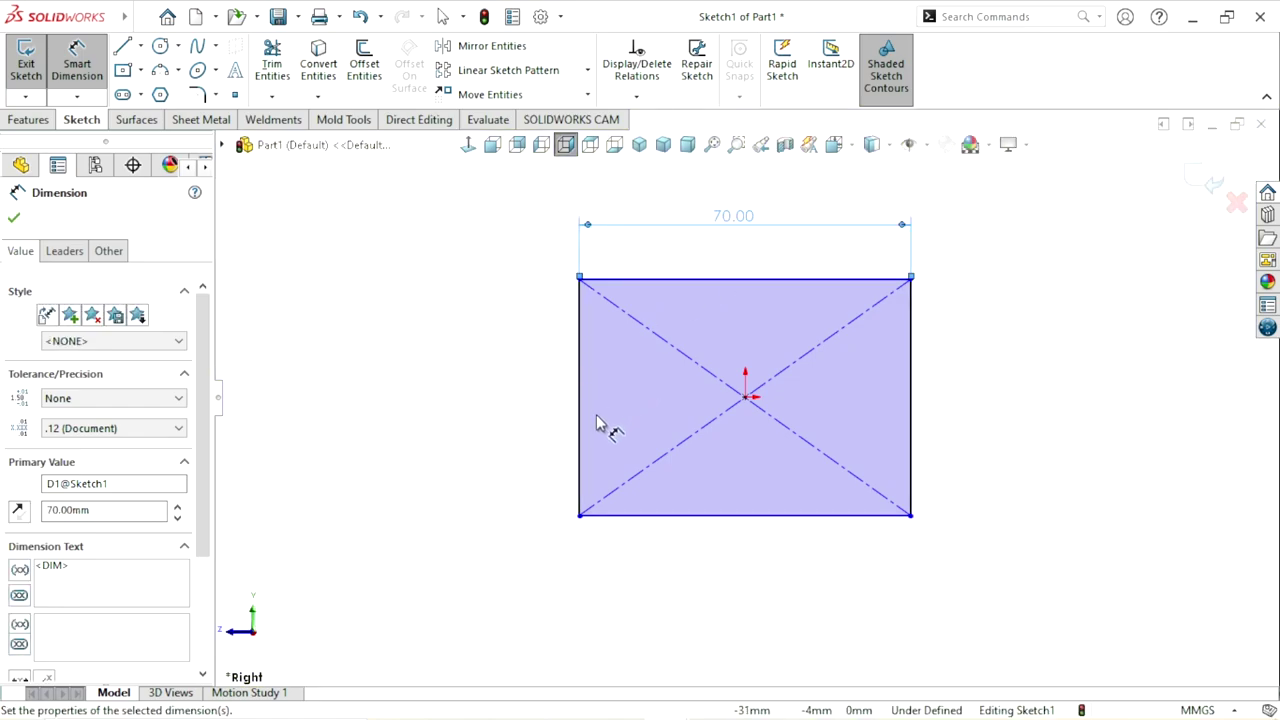
pyautogui.click(581, 425)
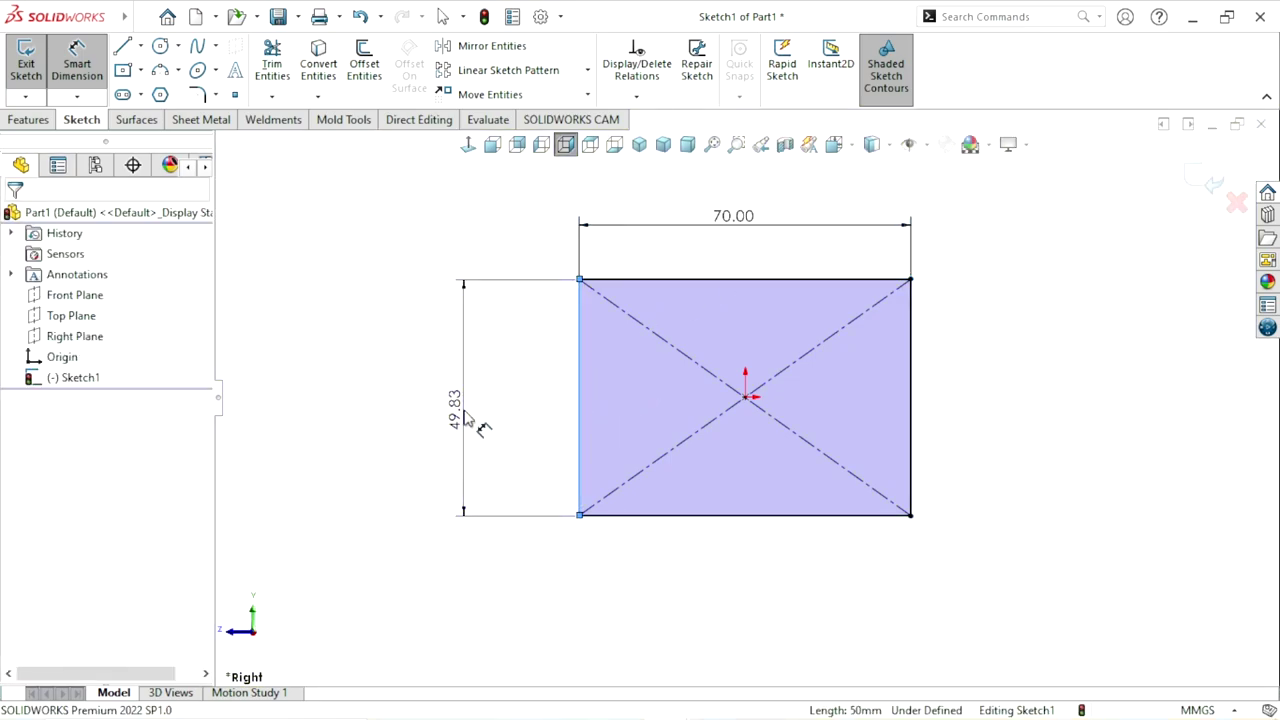
pyautogui.click(466, 418)
pyautogui.write('50')
pyautogui.press('Return')
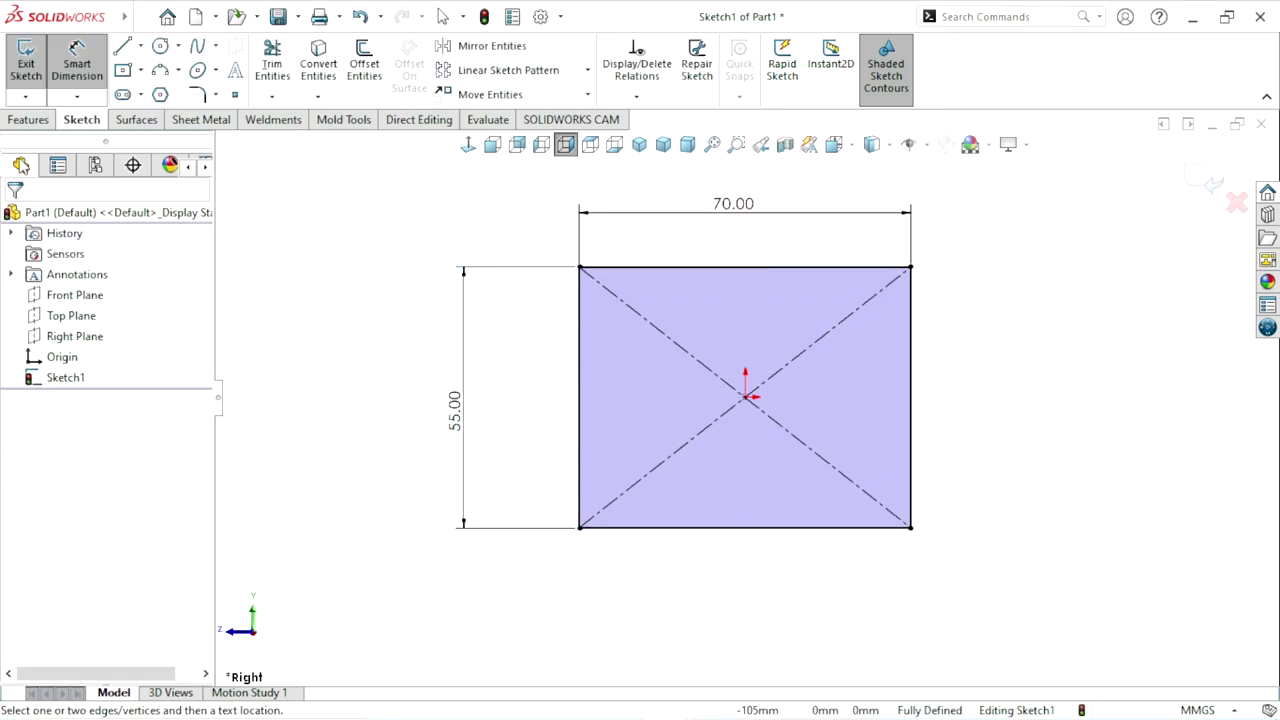
pyautogui.click(24, 120)
pyautogui.click(46, 60)
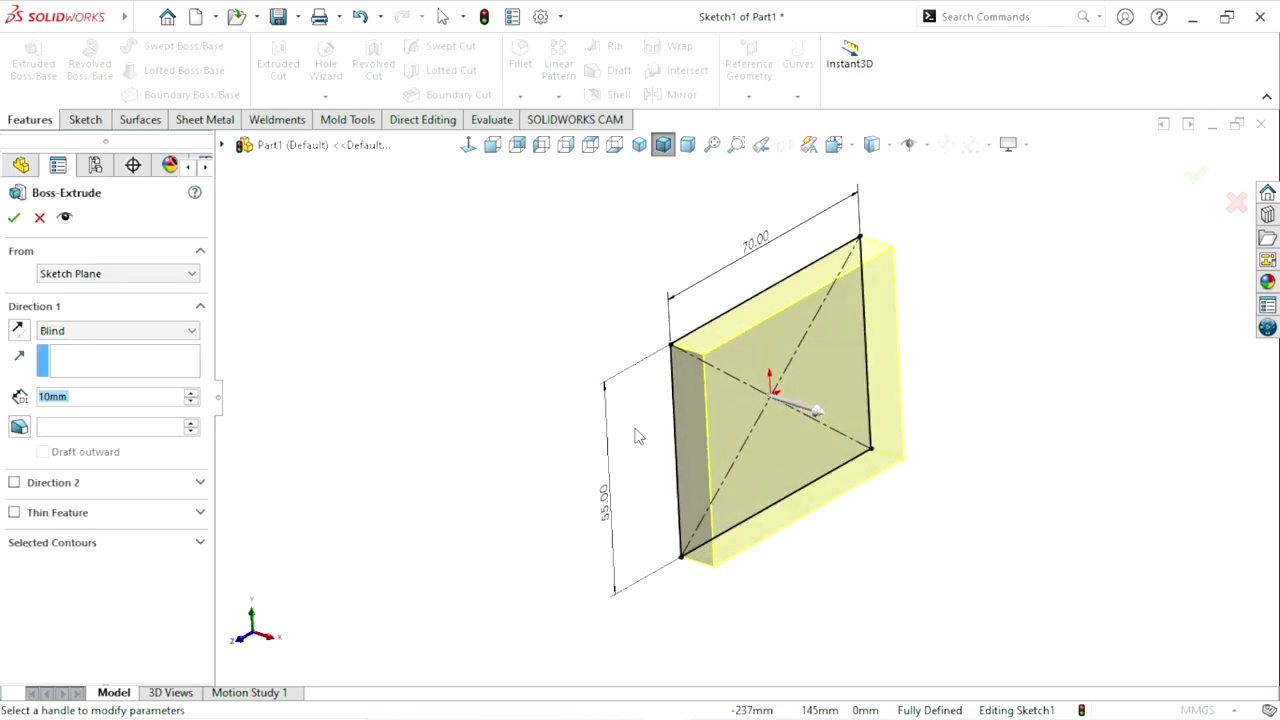
# Step: Extrude the rectangle 125 mm with a Mid Plane end condition into a solid block
pyautogui.click(114, 333)
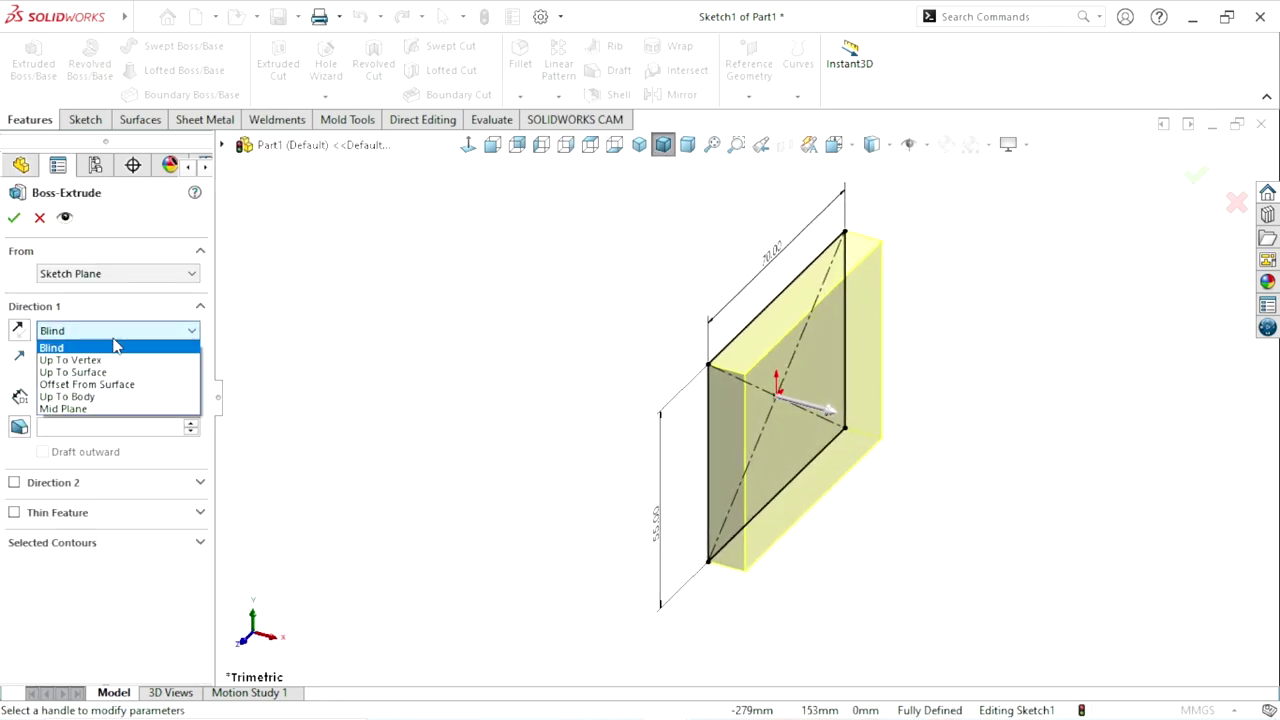
pyautogui.click(97, 410)
pyautogui.write('12')
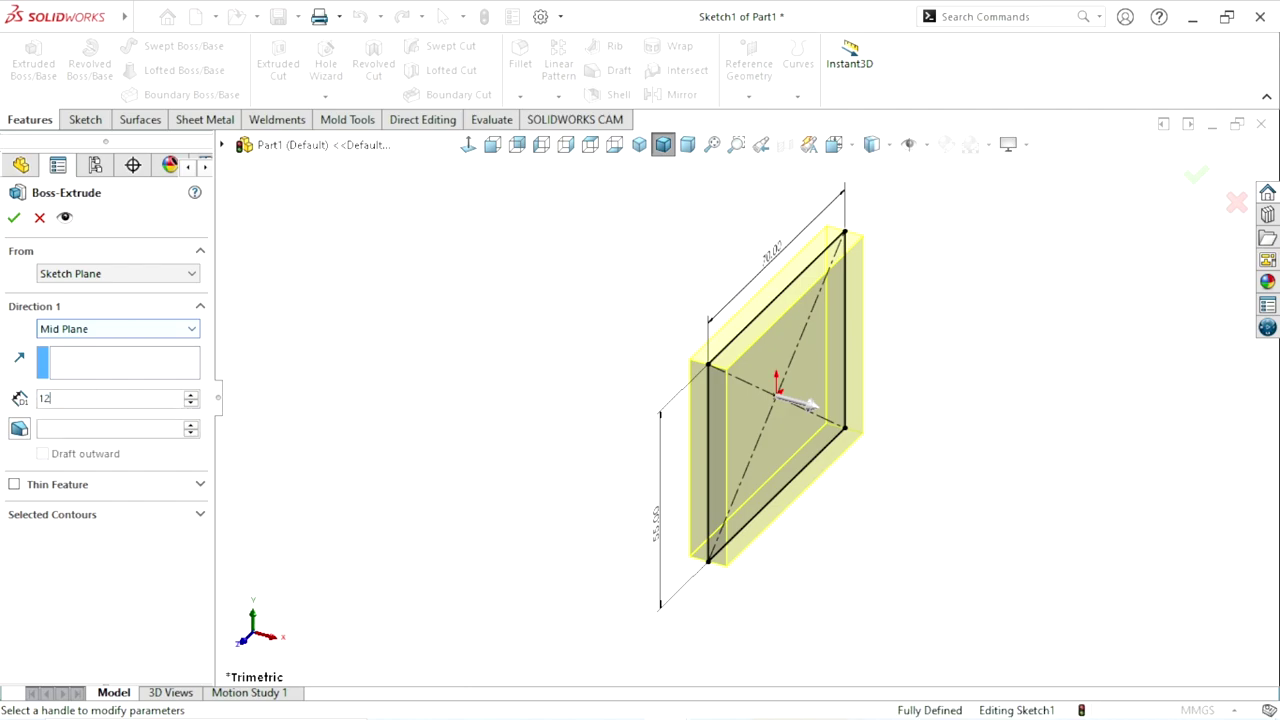
pyautogui.write('5')
pyautogui.press('Return')
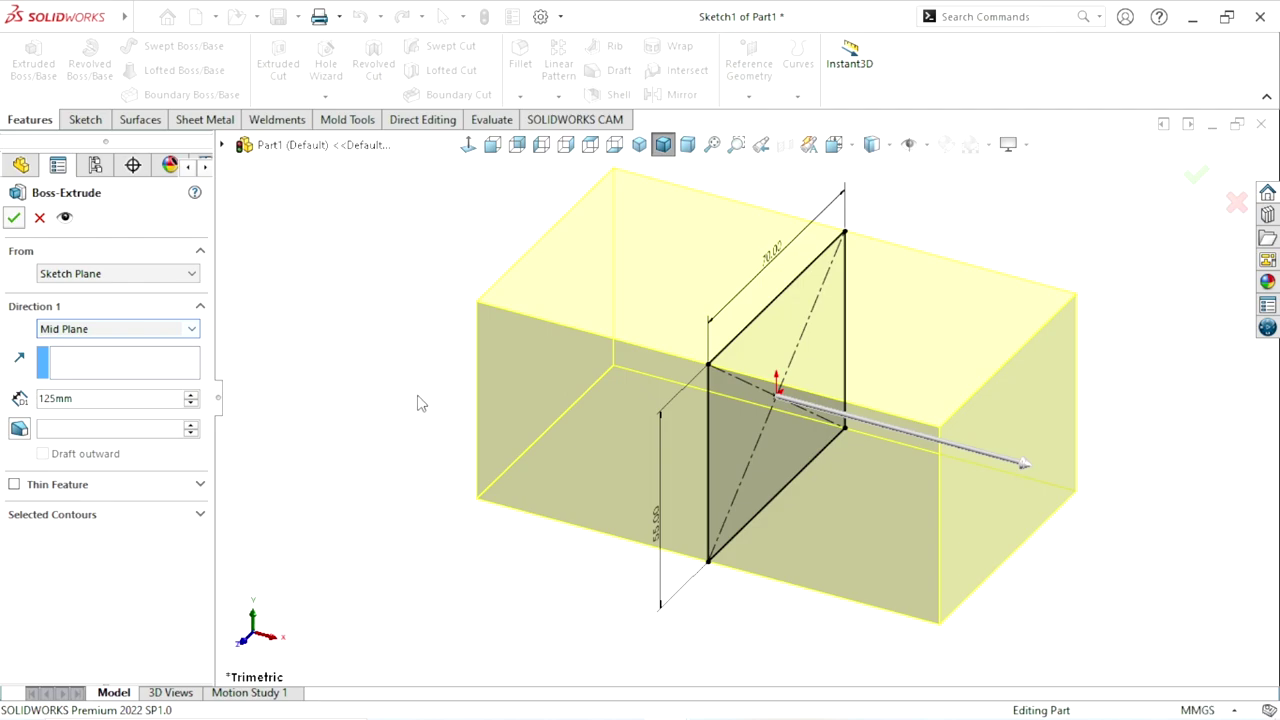
pyautogui.press('Return')
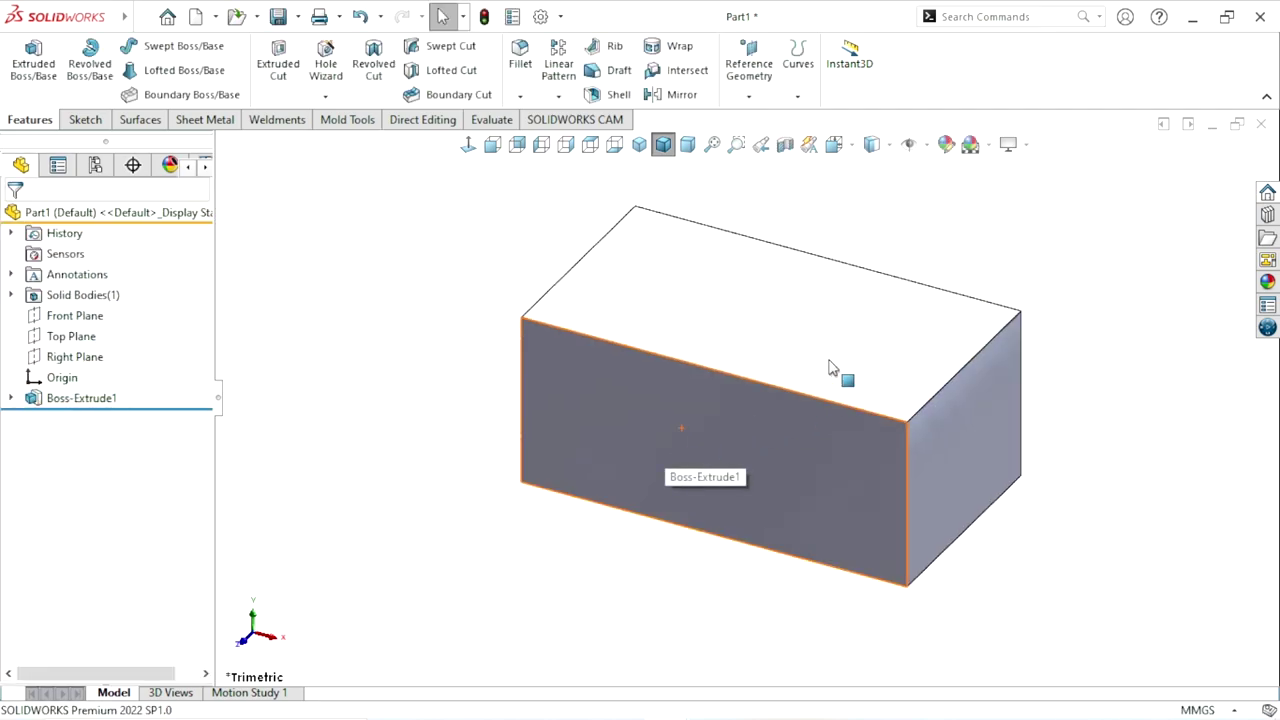
# Step: Sketch on the block's top face and draw a closed trapezoid at the top-left corner
pyautogui.click(866, 356)
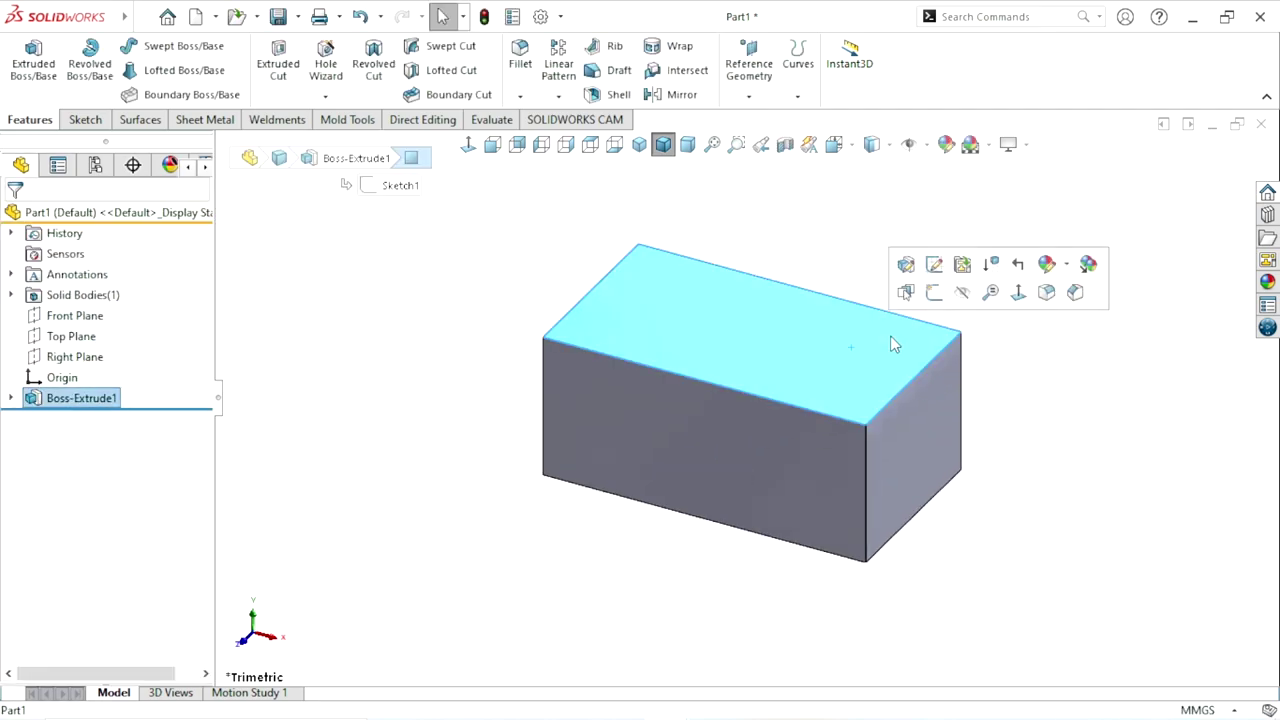
pyautogui.click(934, 293)
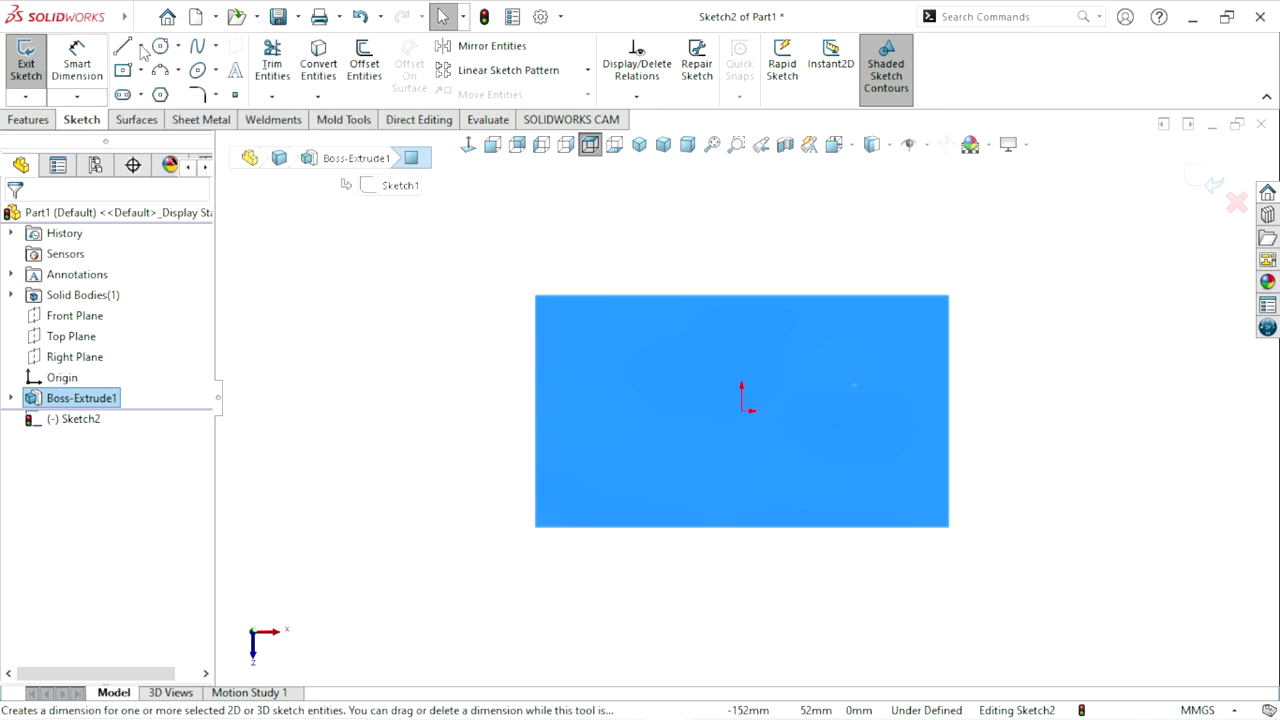
pyautogui.click(123, 47)
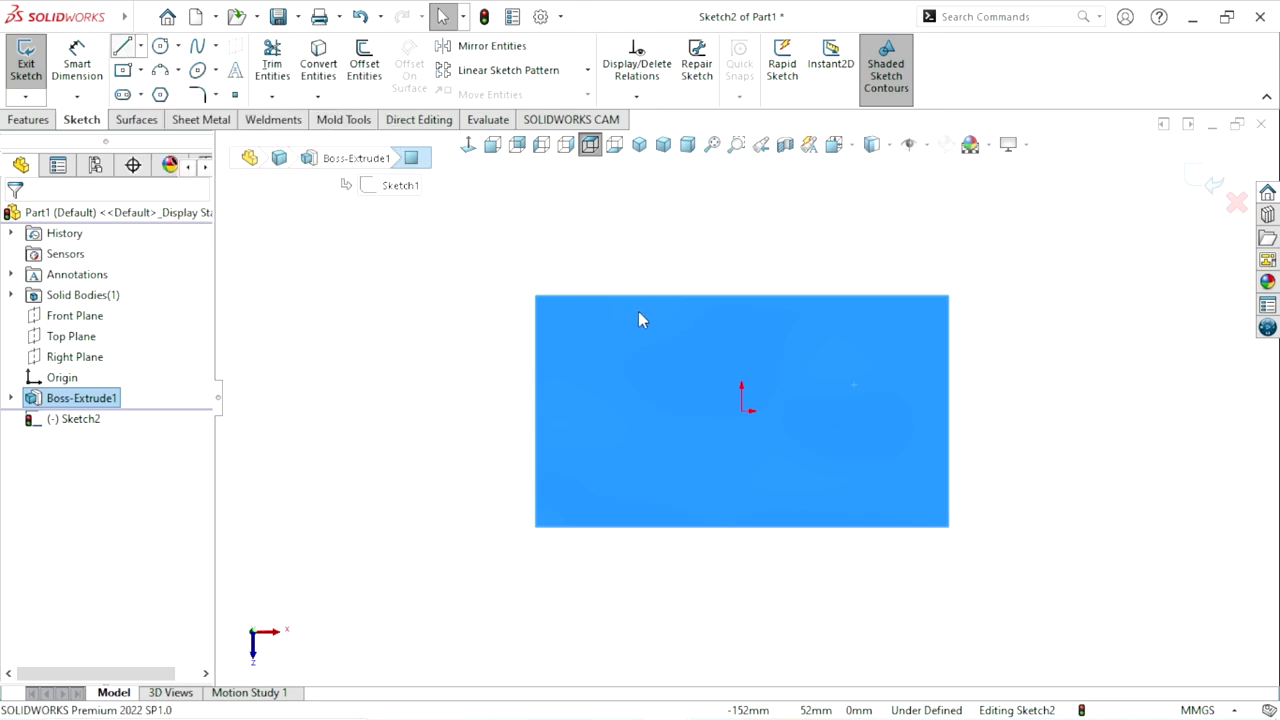
pyautogui.scroll(-1, 664, 358)
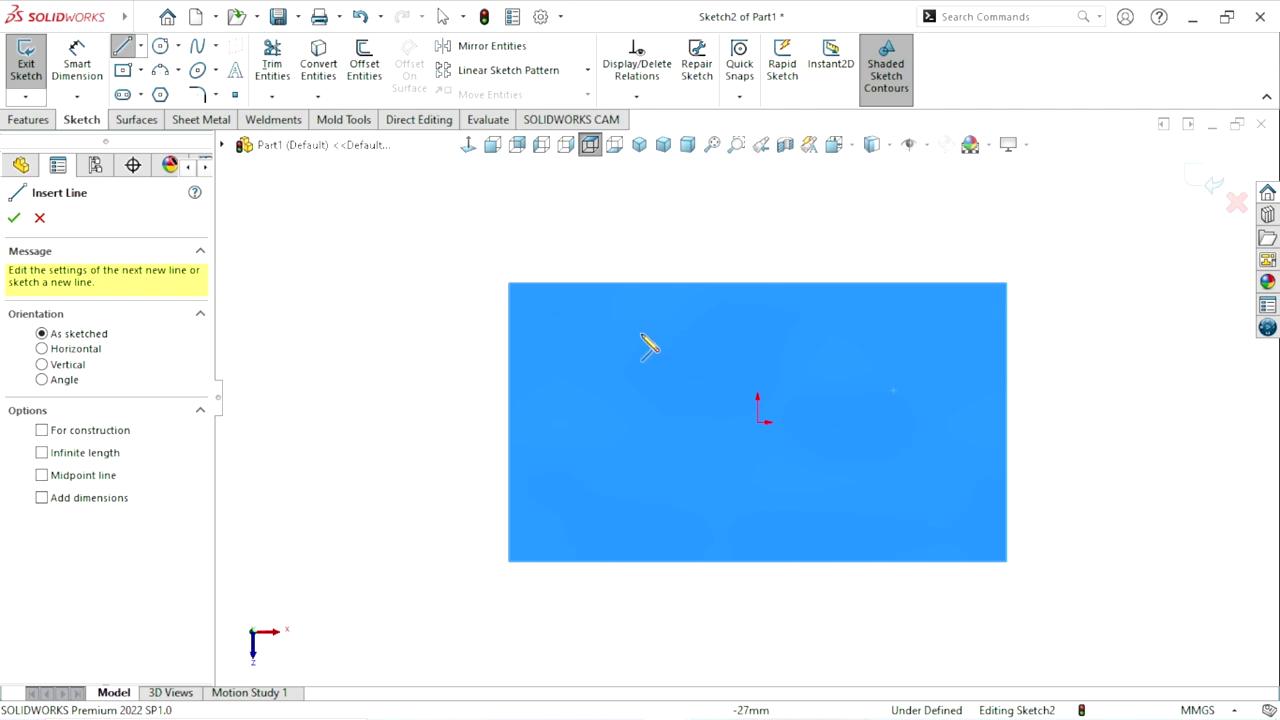
pyautogui.click(509, 283)
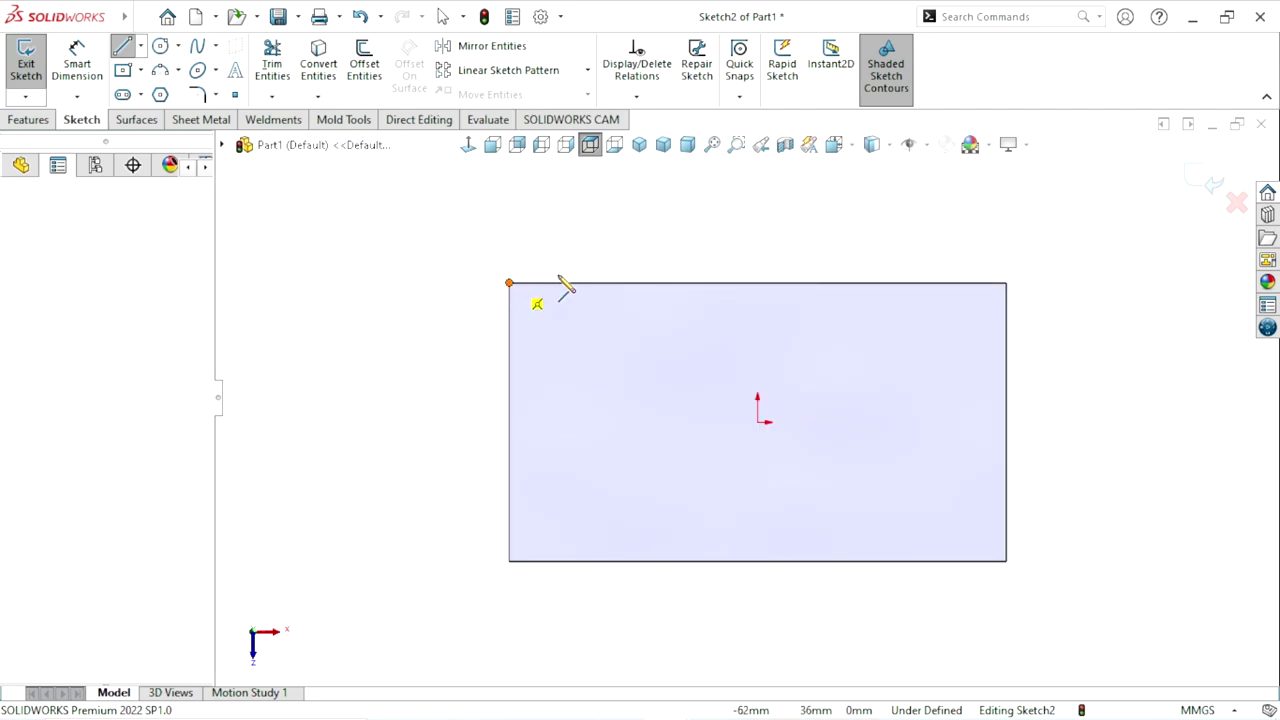
pyautogui.click(575, 283)
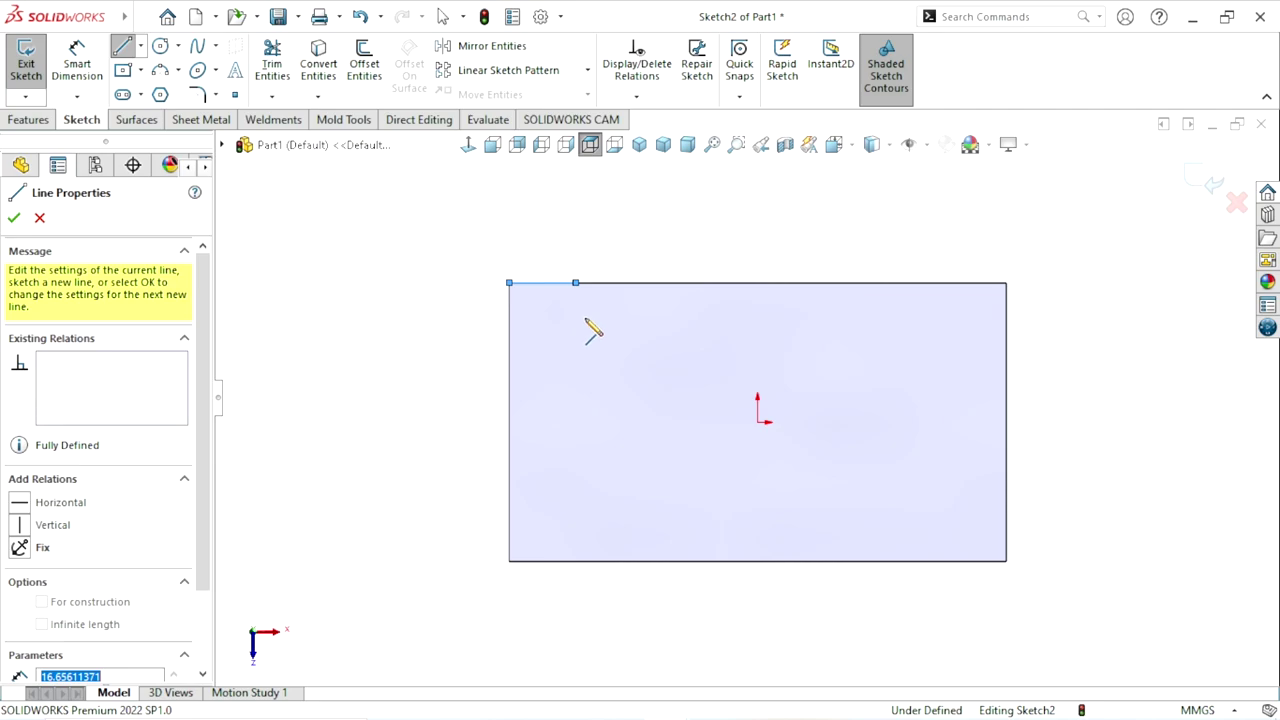
pyautogui.click(597, 327)
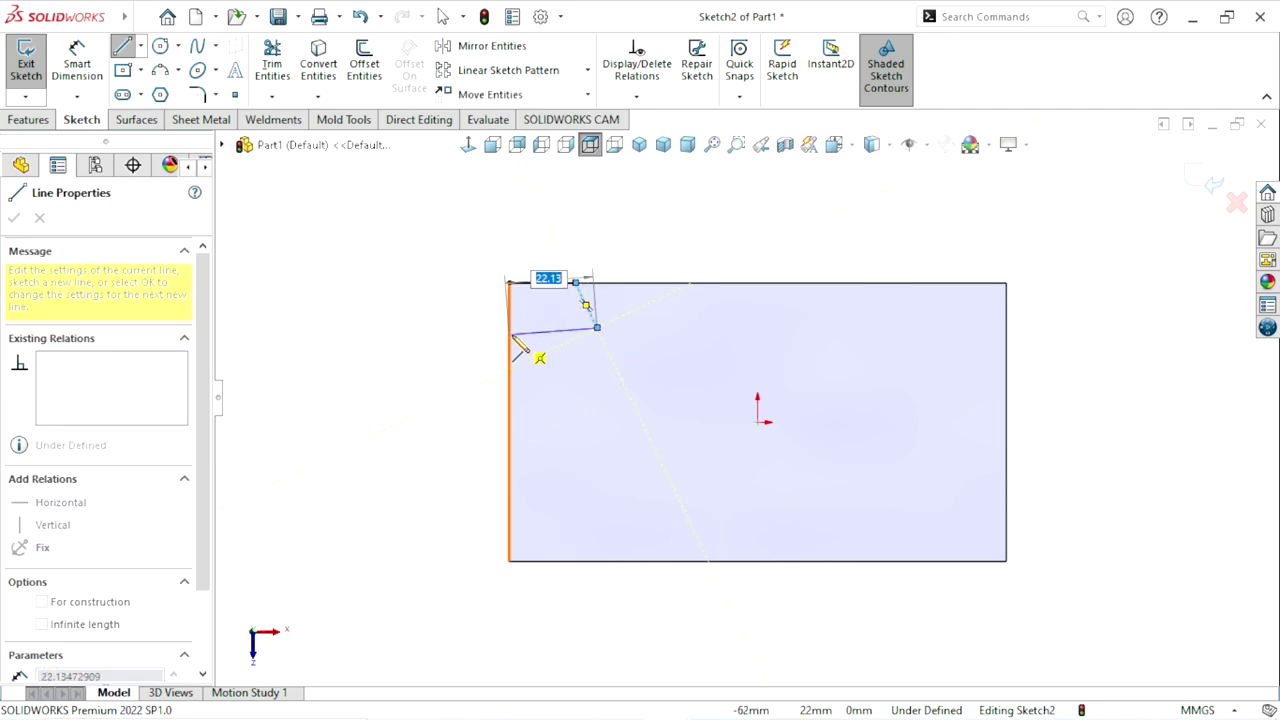
pyautogui.click(509, 327)
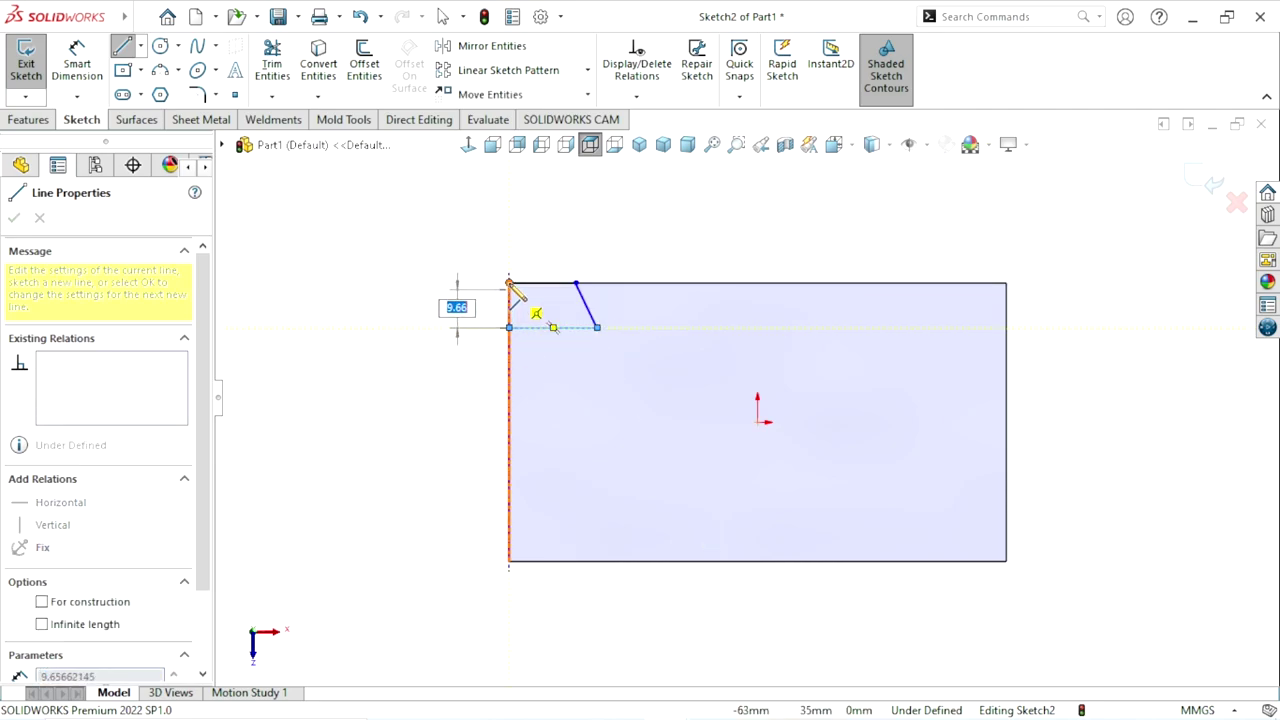
pyautogui.click(509, 283)
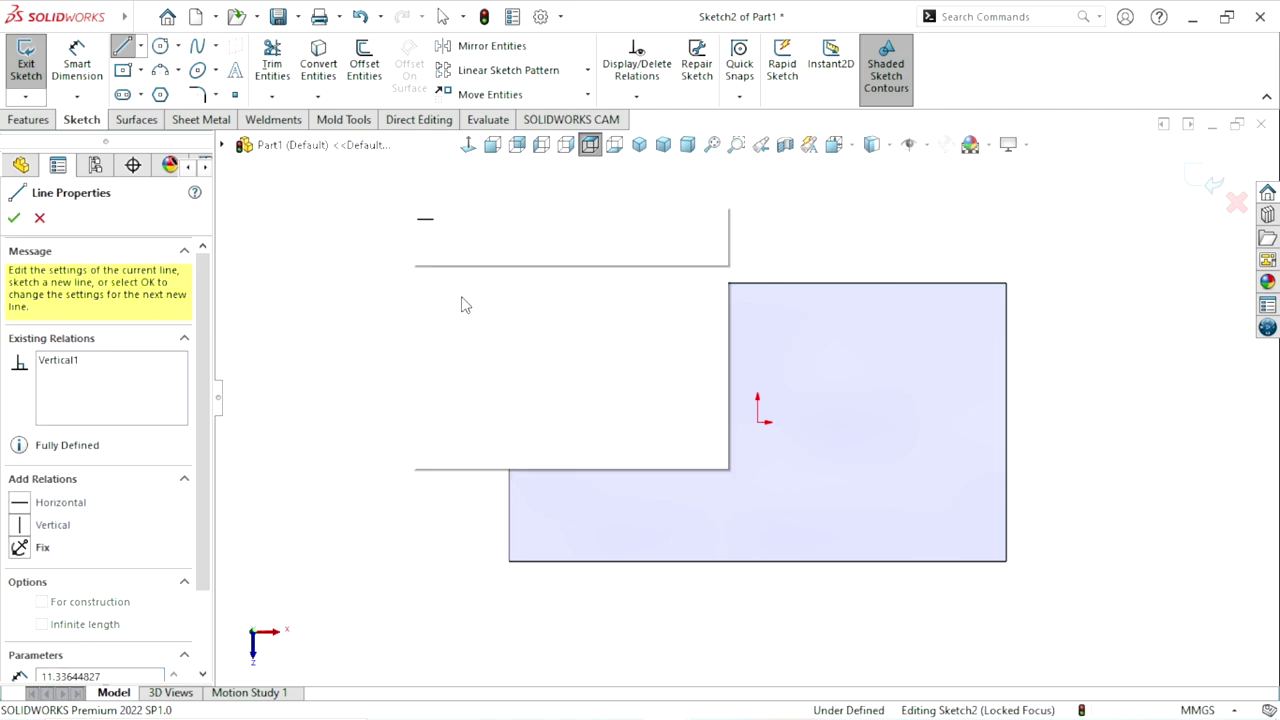
pyautogui.click(80, 66)
pyautogui.click(125, 52)
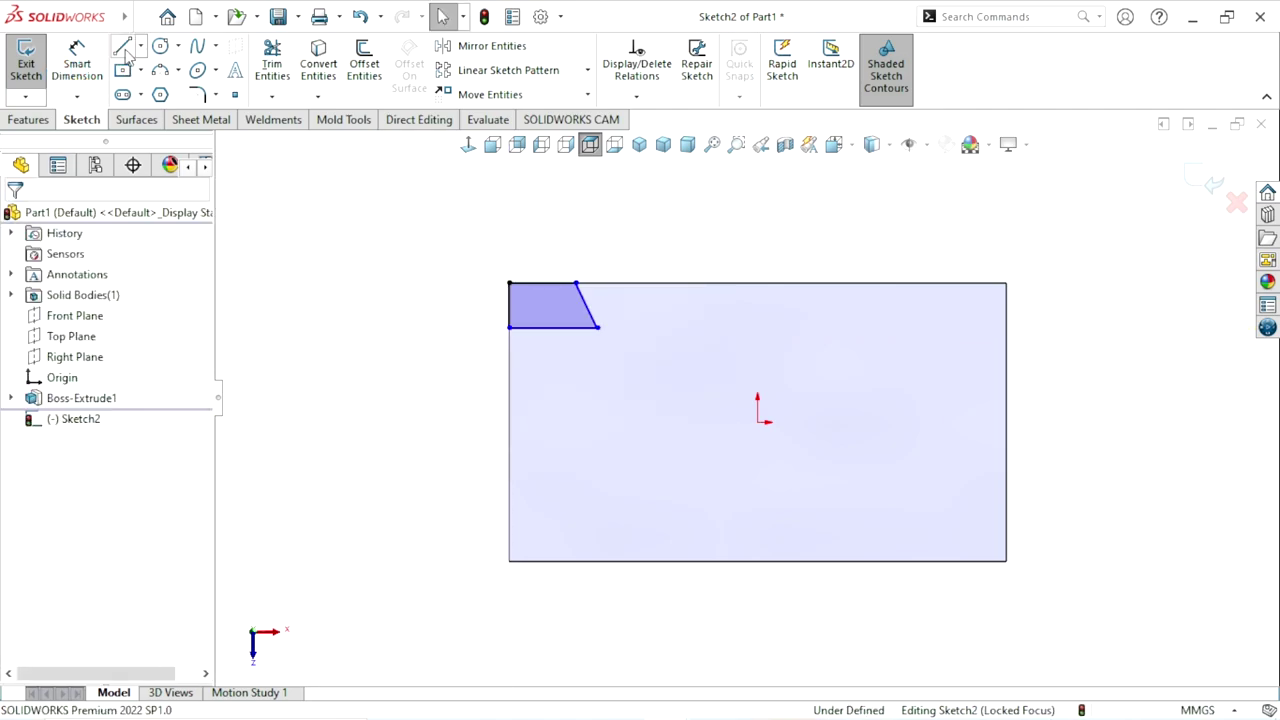
# Step: Draw a second closed trapezoid at the face's top-right corner
pyautogui.press('l')
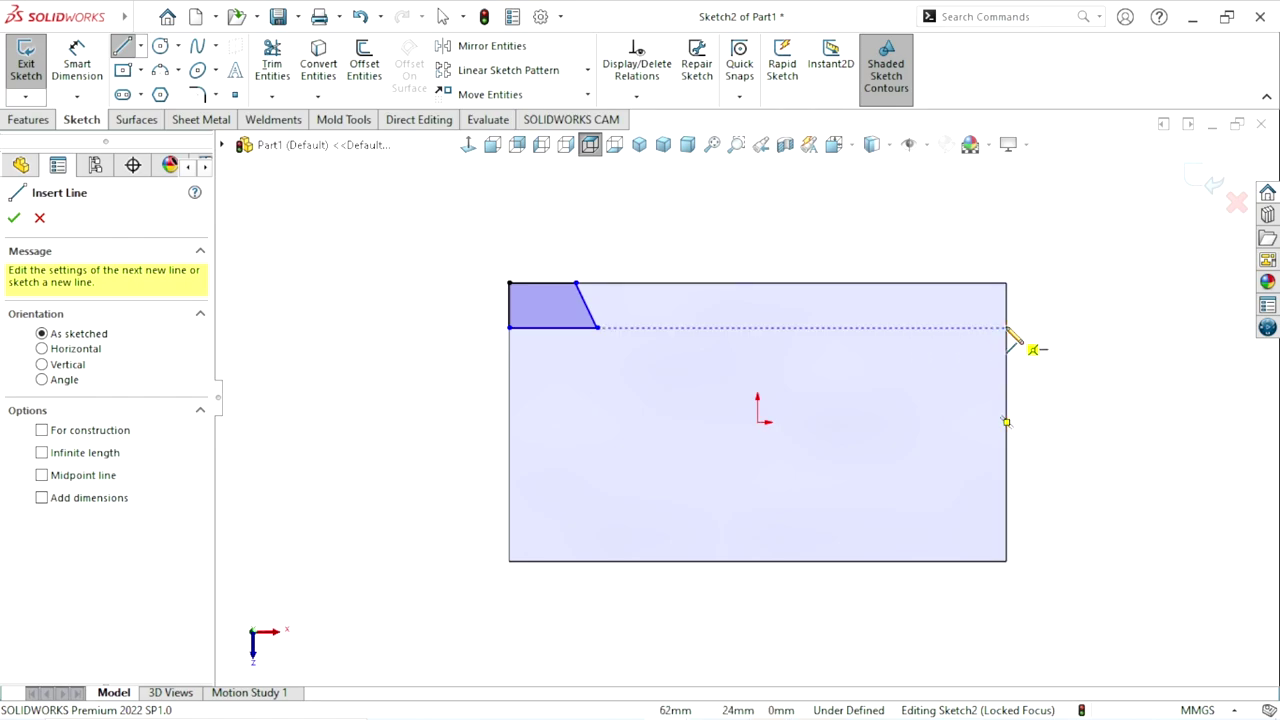
pyautogui.click(1006, 327)
pyautogui.click(1006, 283)
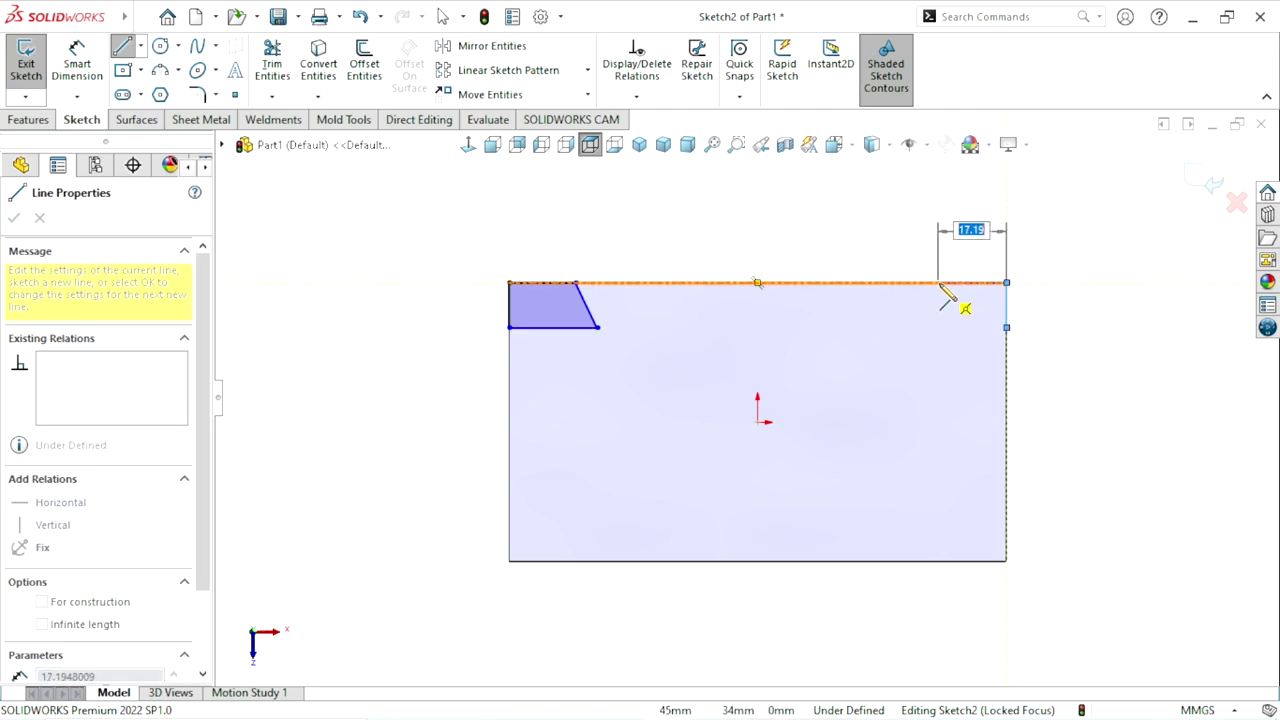
pyautogui.click(939, 283)
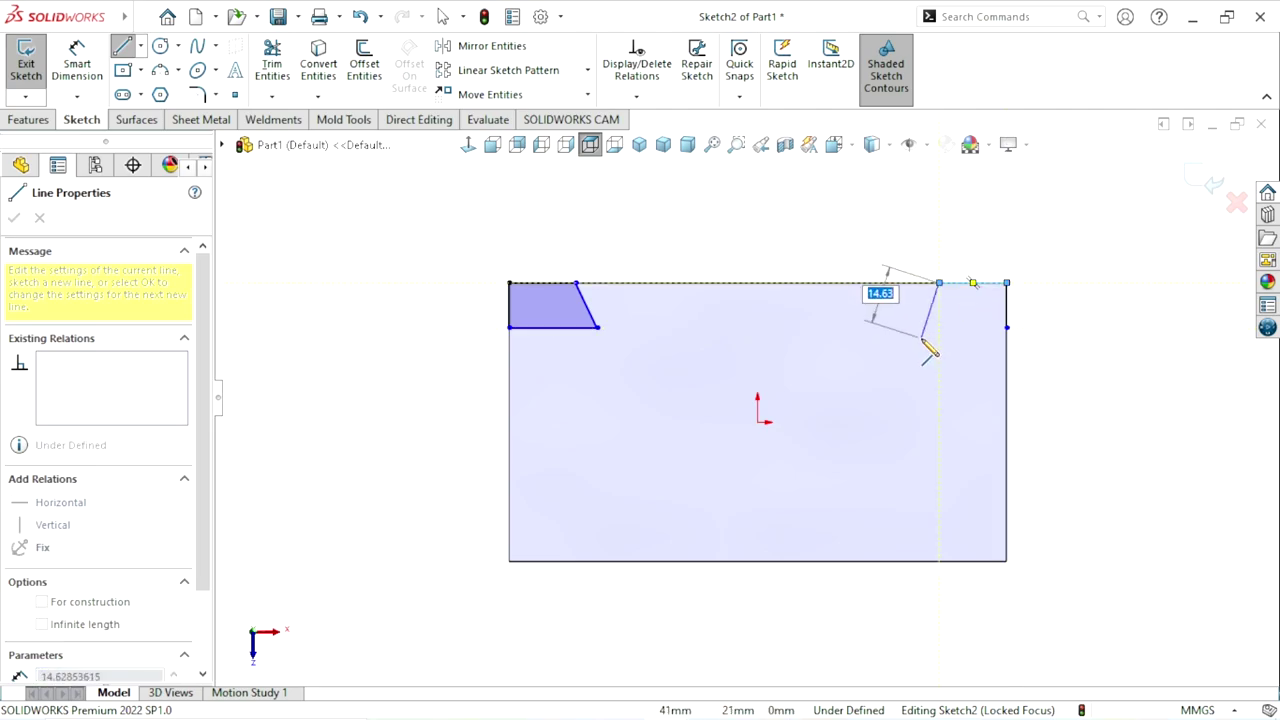
pyautogui.click(924, 327)
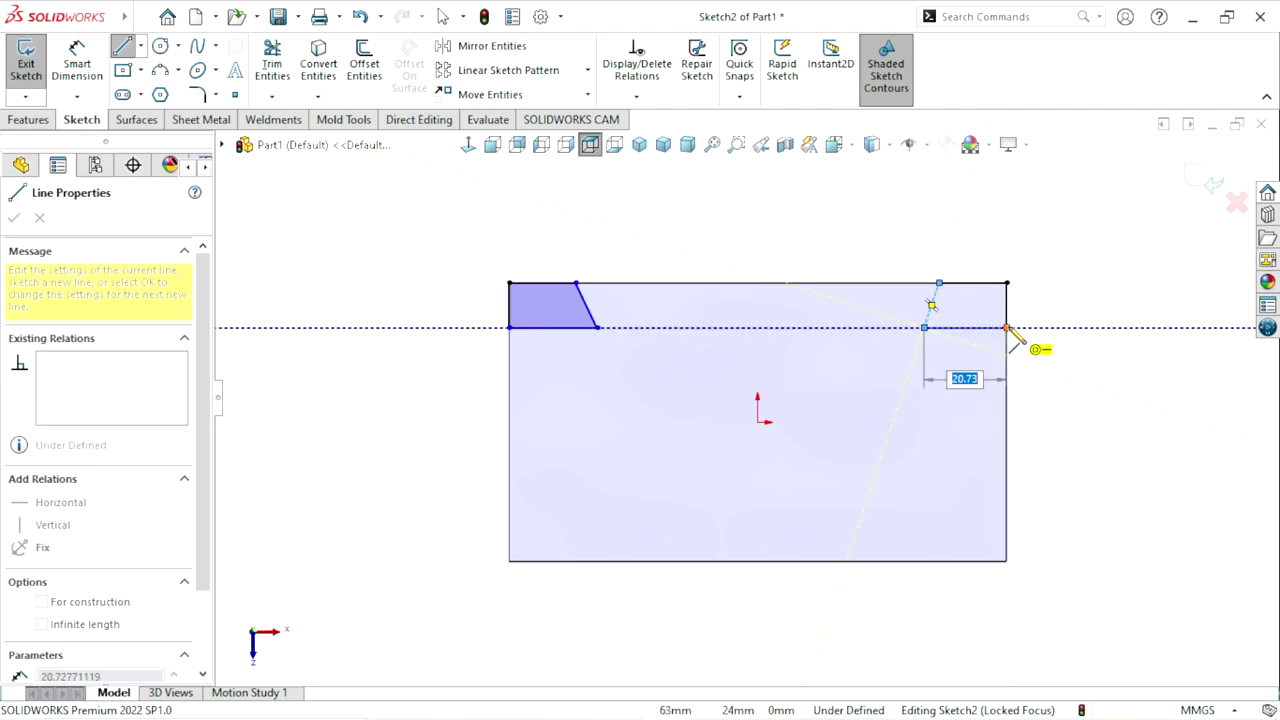
pyautogui.click(1006, 327)
pyautogui.rightClick(1066, 292)
pyautogui.click(1066, 303)
pyautogui.scroll(2, 746, 400)
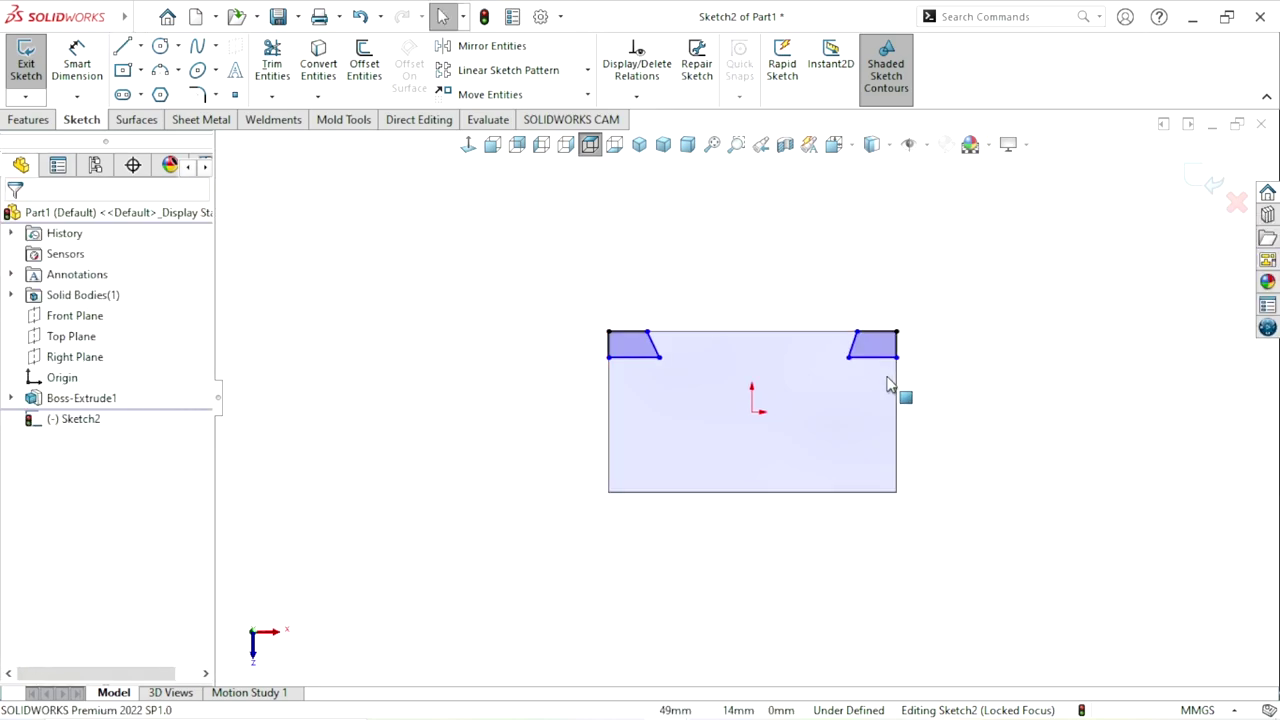
pyautogui.scroll(-2, 790, 380)
pyautogui.click(77, 62)
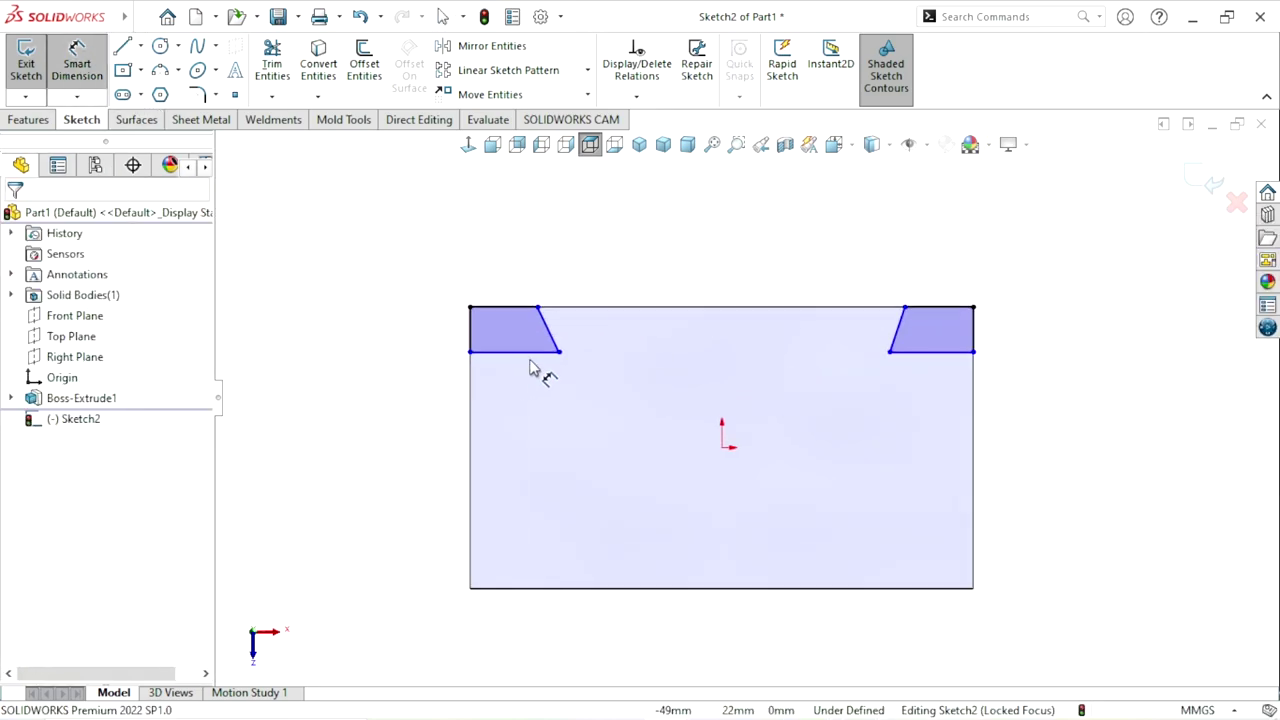
# Step: Dimension the left notch: 20 mm top, 28.5 mm bottom, 17.8 mm depth
pyautogui.click(490, 309)
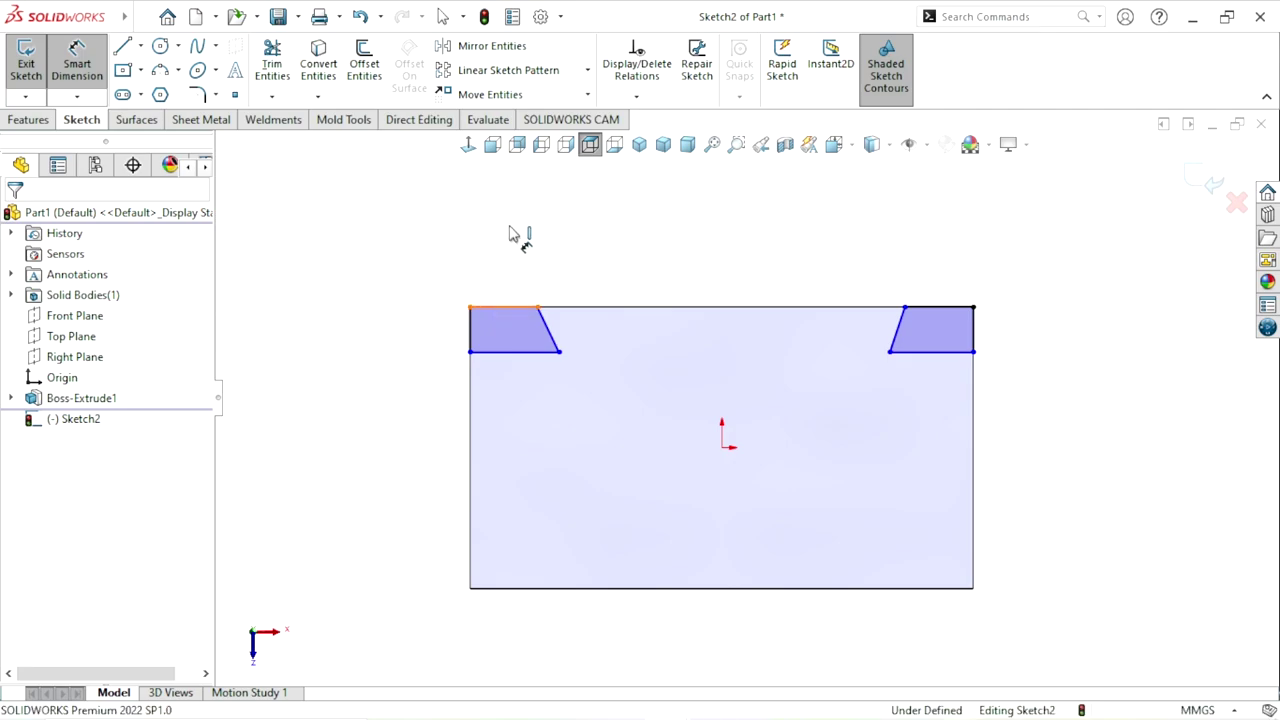
pyautogui.click(503, 243)
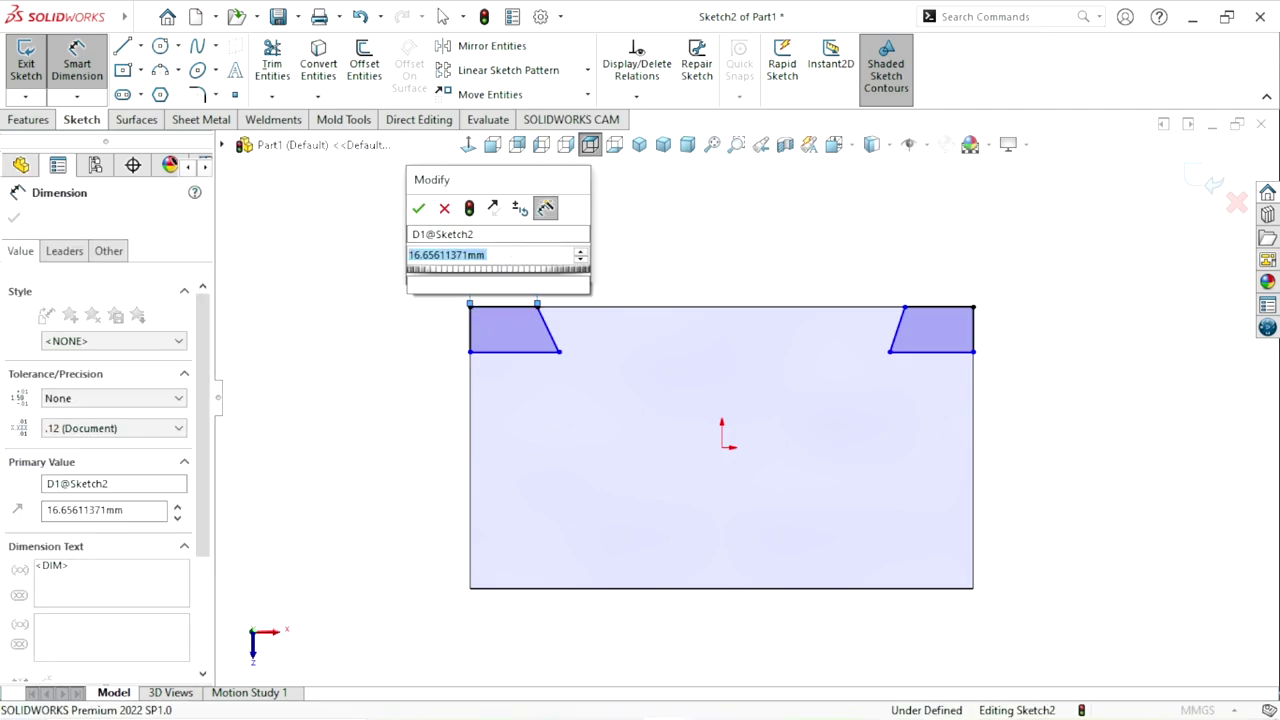
pyautogui.write('20')
pyautogui.press('Return')
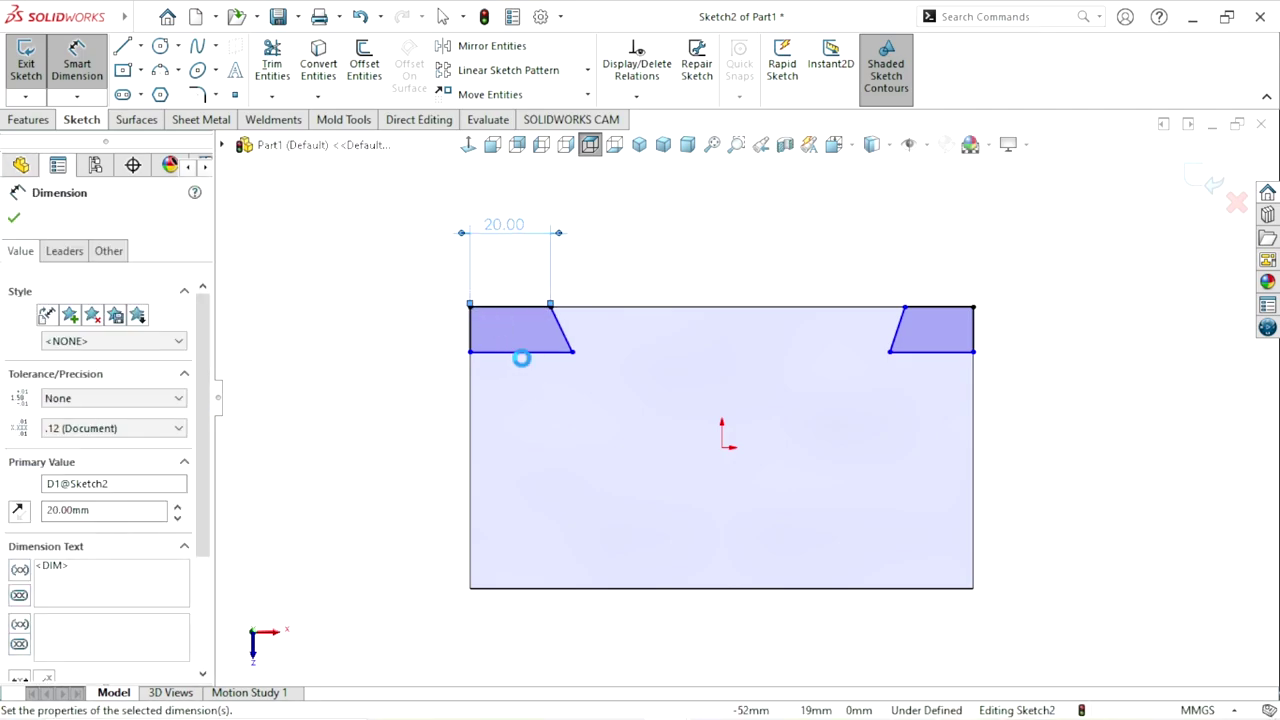
pyautogui.click(523, 358)
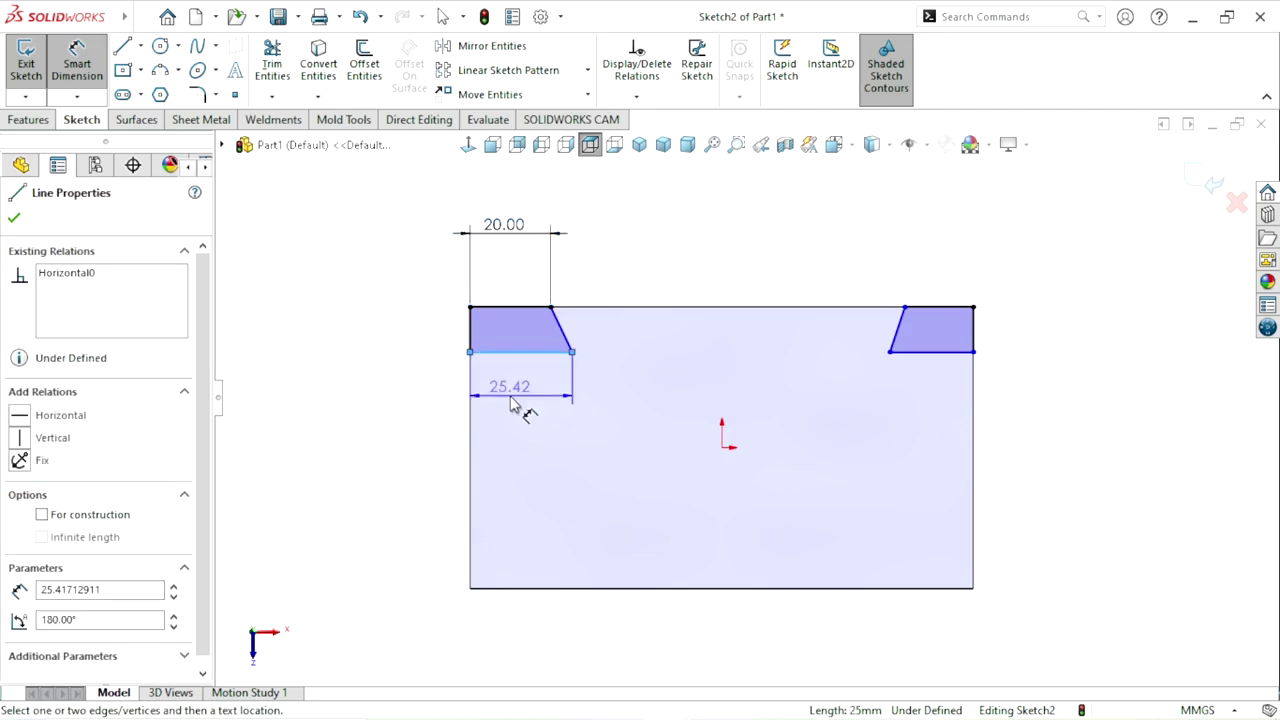
pyautogui.click(400, 405)
pyautogui.write('28')
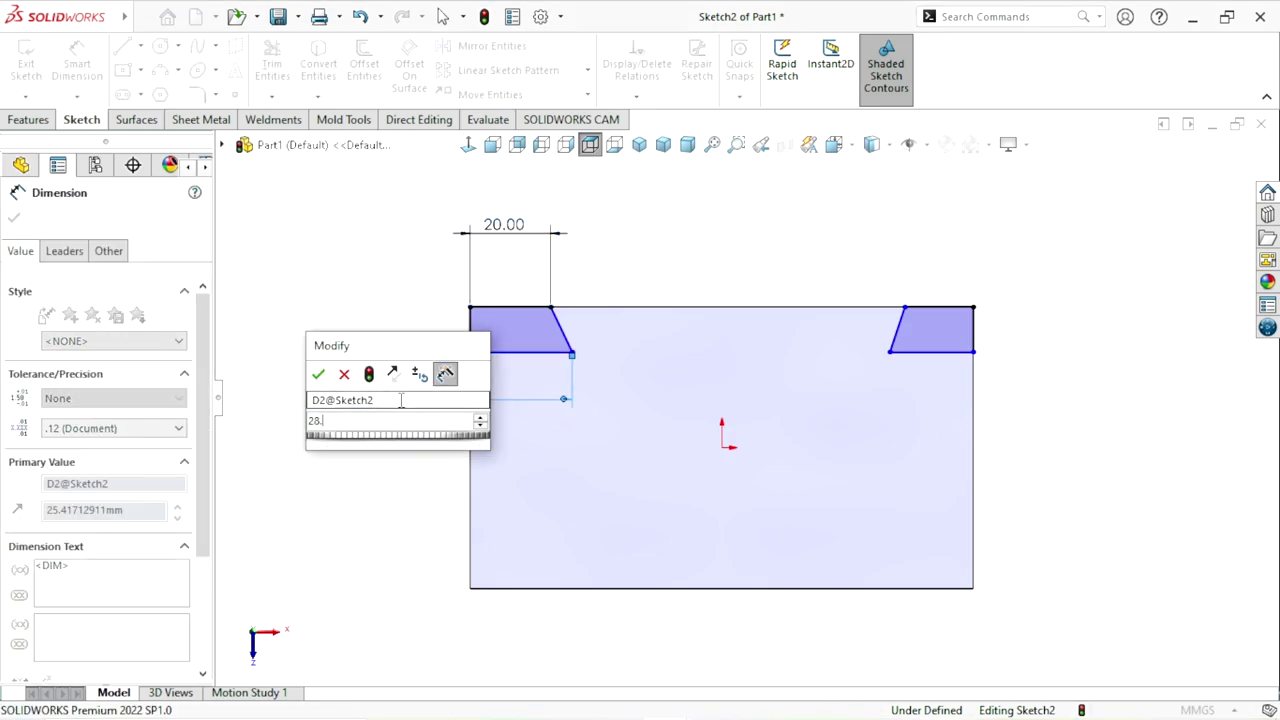
pyautogui.write('.5')
pyautogui.press('Return')
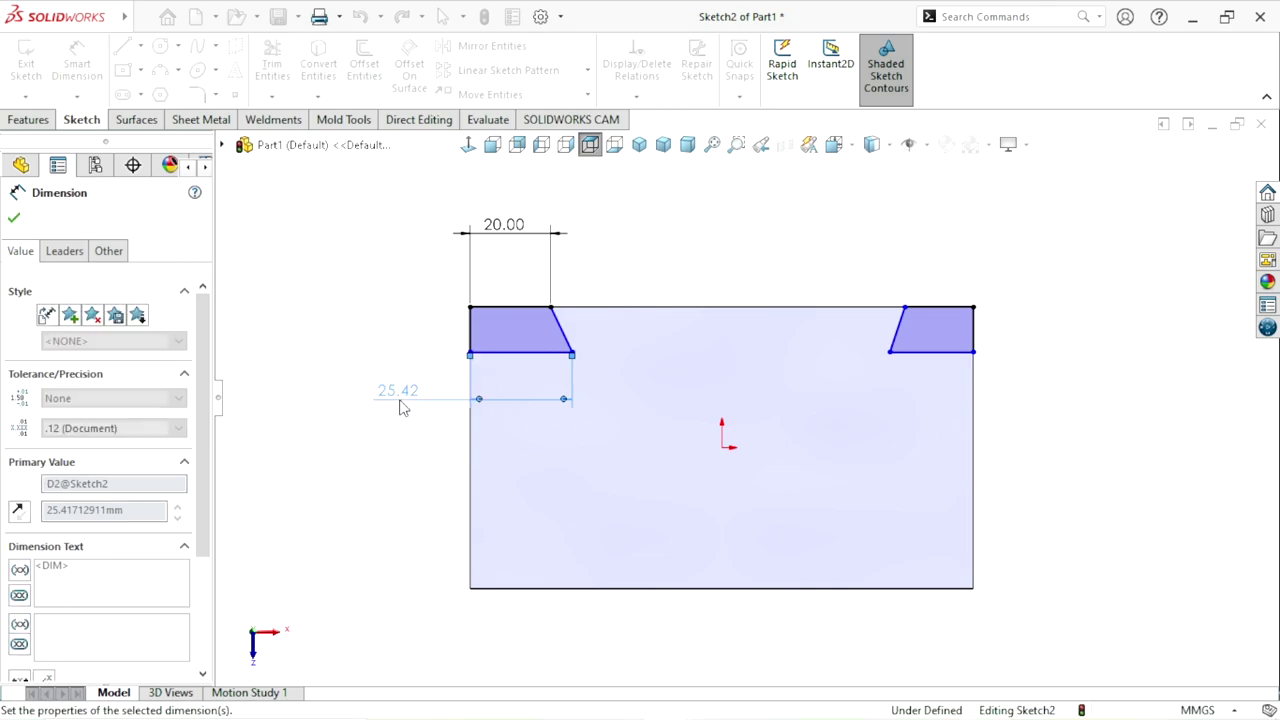
pyautogui.click(470, 330)
pyautogui.click(409, 283)
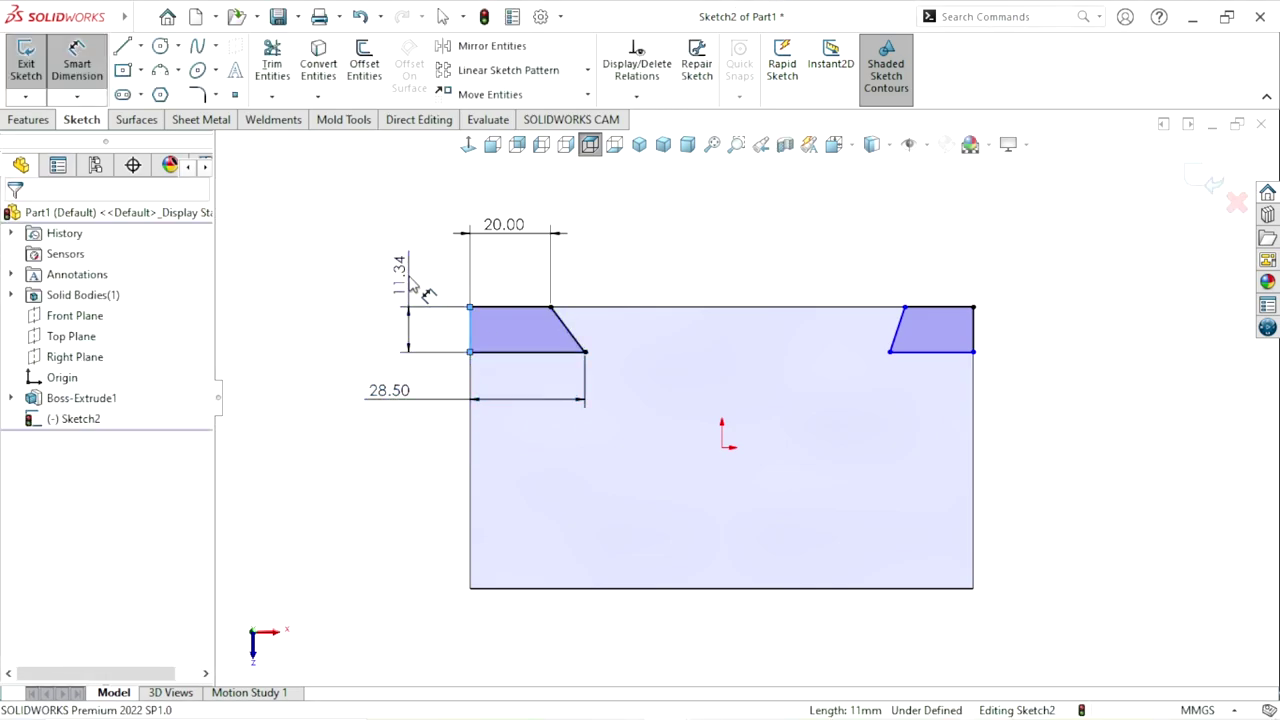
pyautogui.write('1')
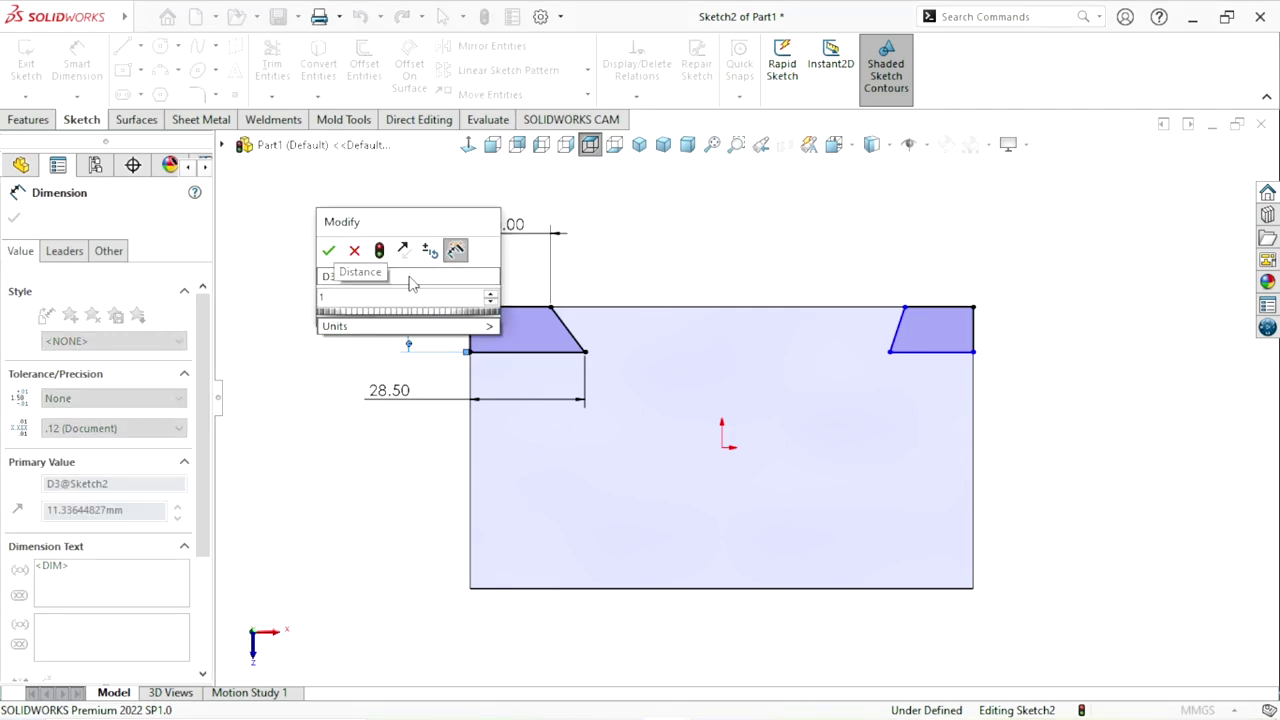
pyautogui.write('7.')
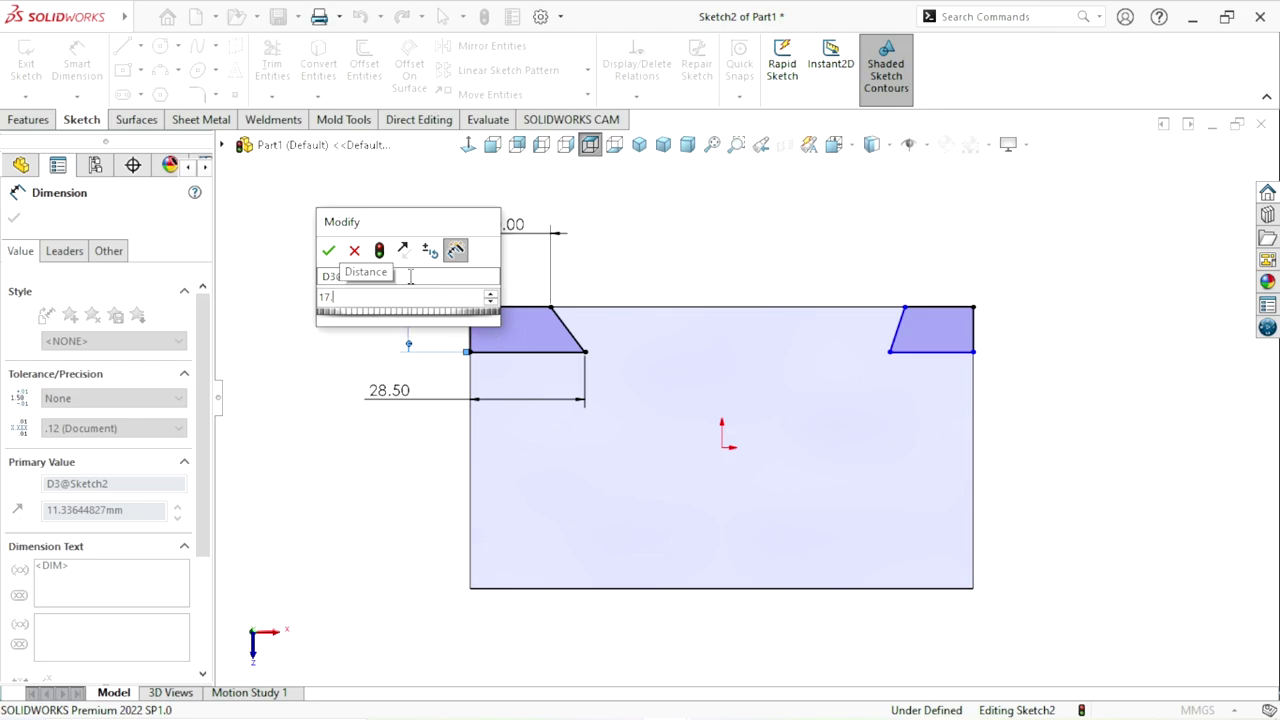
pyautogui.write('8')
pyautogui.press('Return')
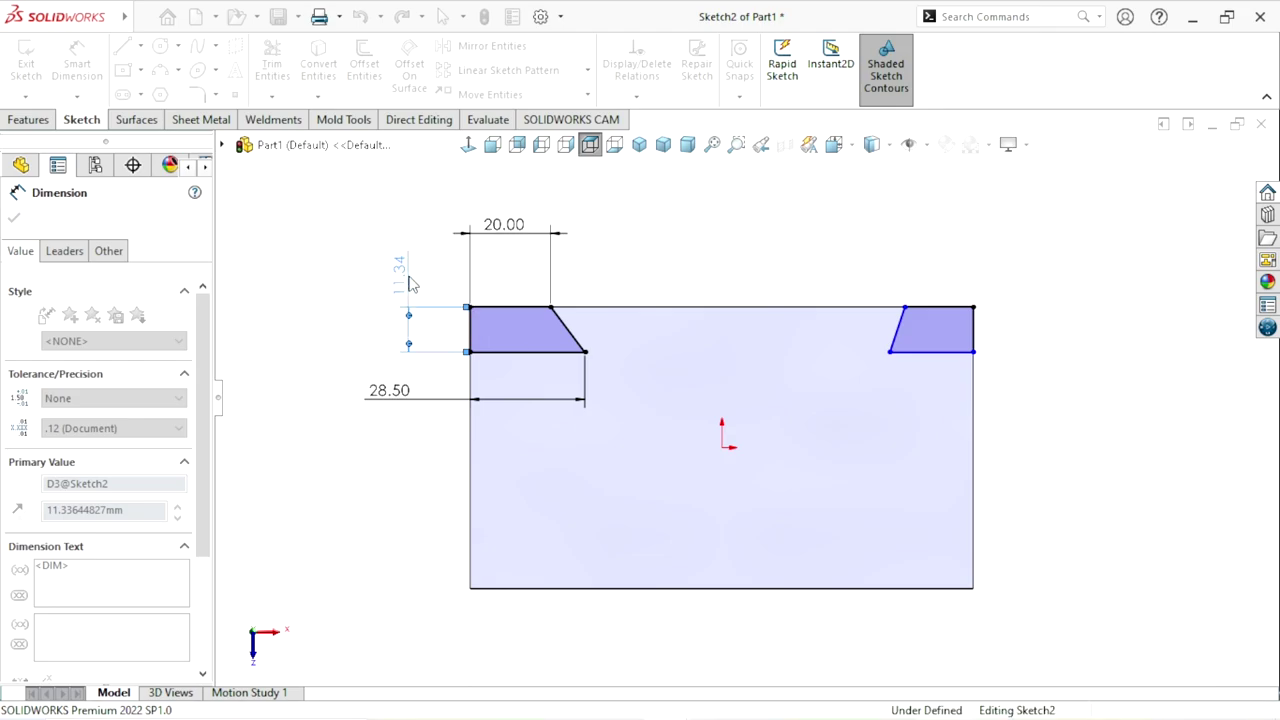
pyautogui.press('Escape')
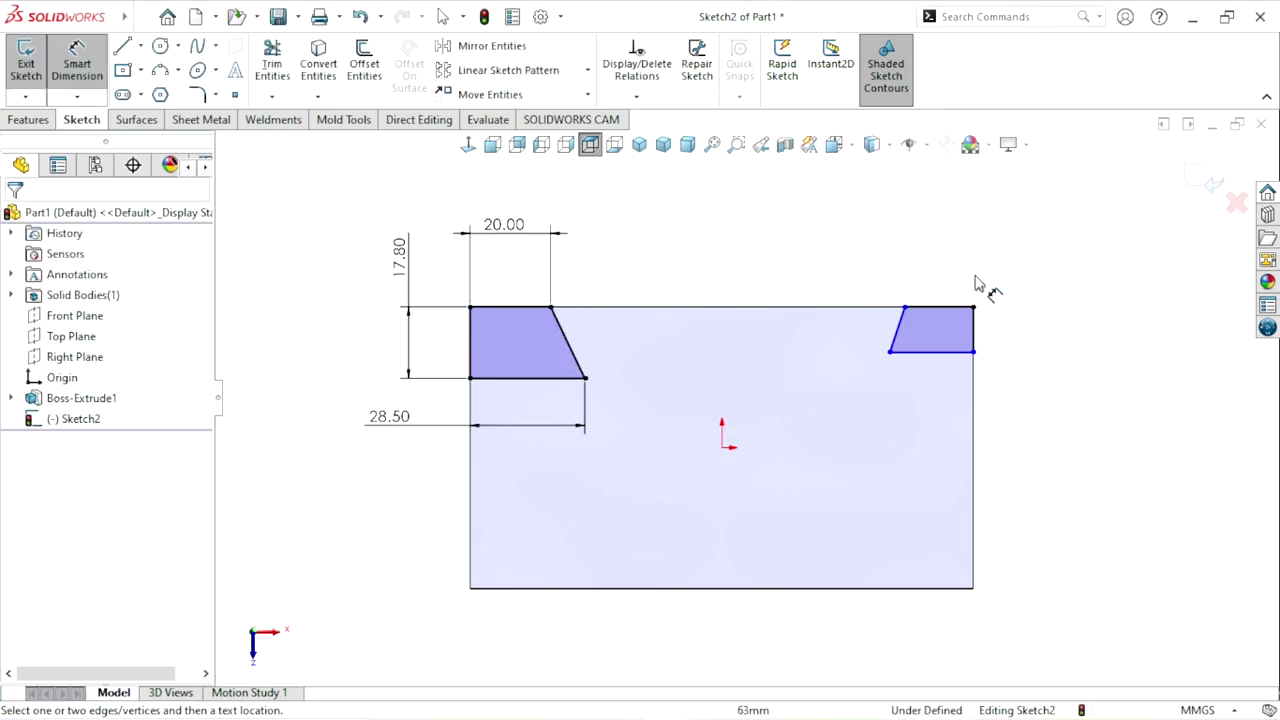
# Step: Dimension the right notch: 15 mm top, 17.8 mm depth, 23.5 mm bottom
pyautogui.click(957, 310)
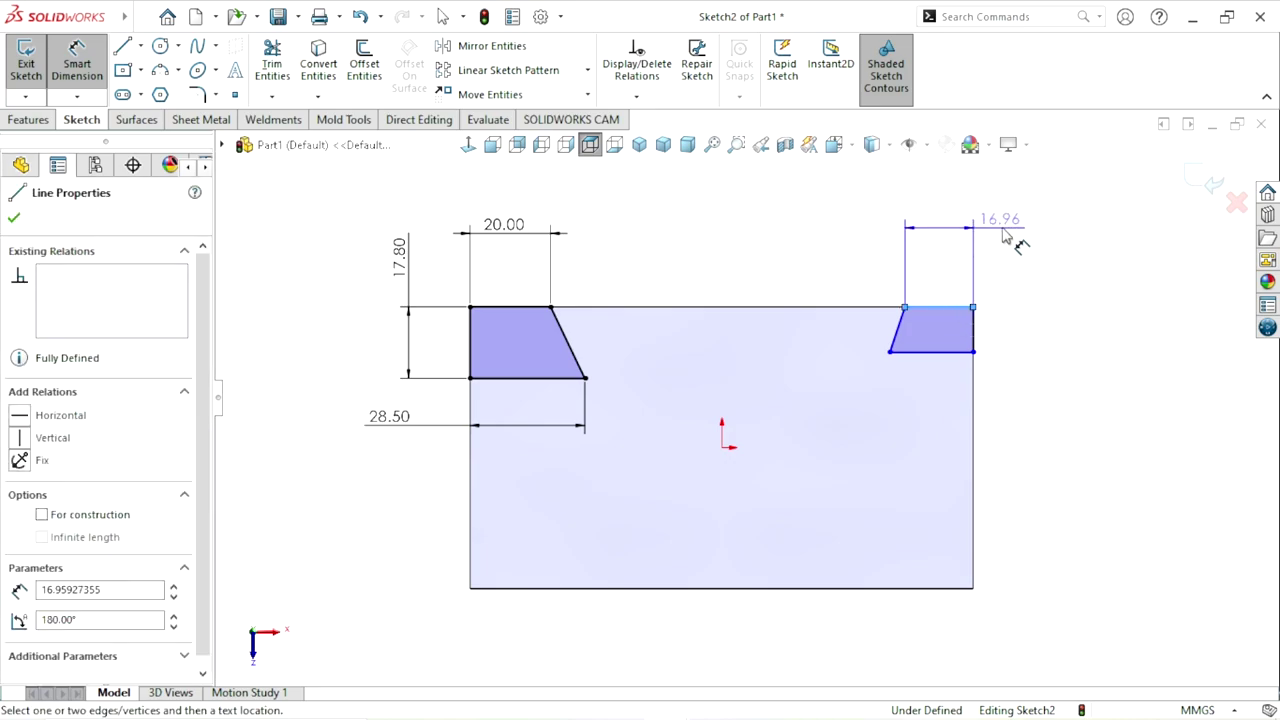
pyautogui.click(1024, 225)
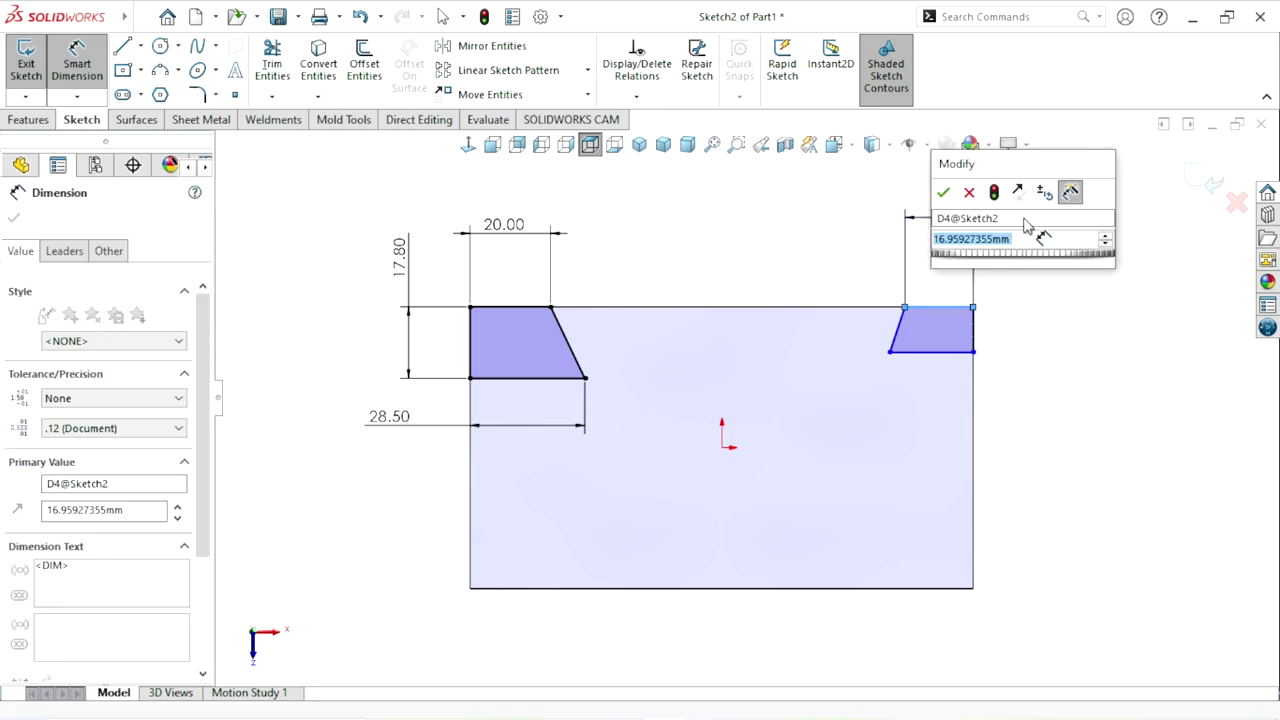
pyautogui.write('6')
pyautogui.press('Return')
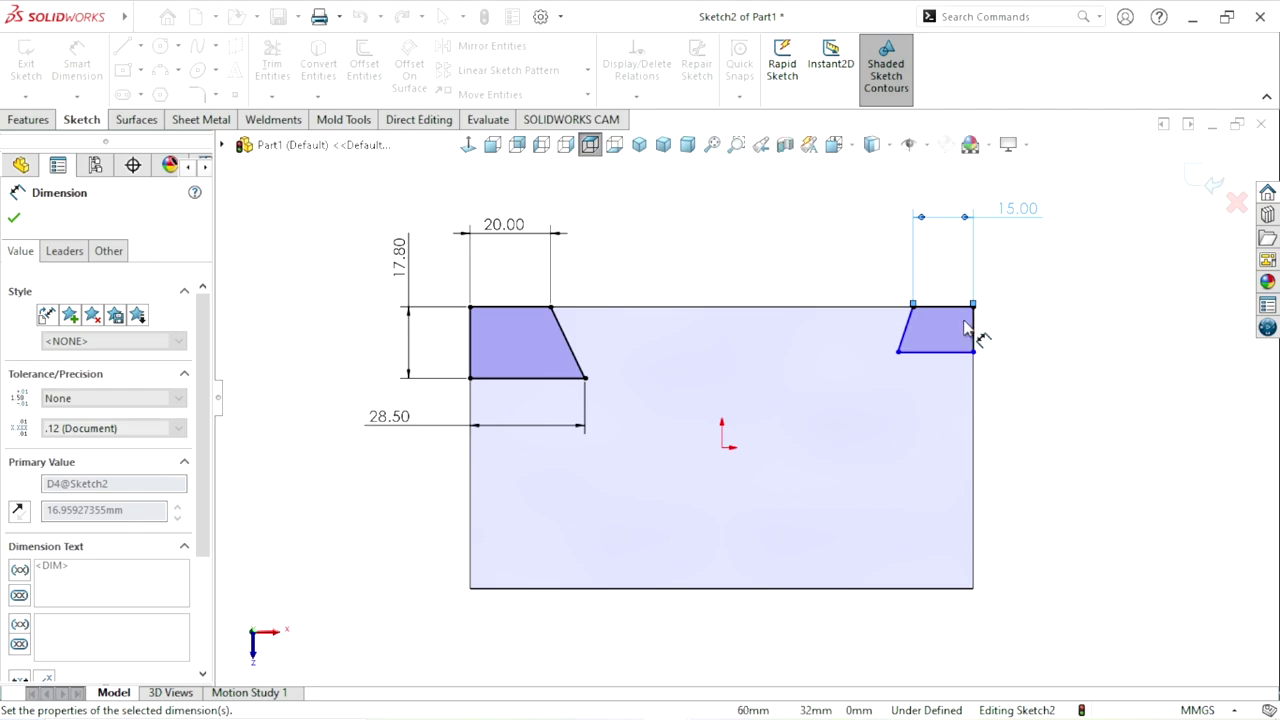
pyautogui.click(976, 330)
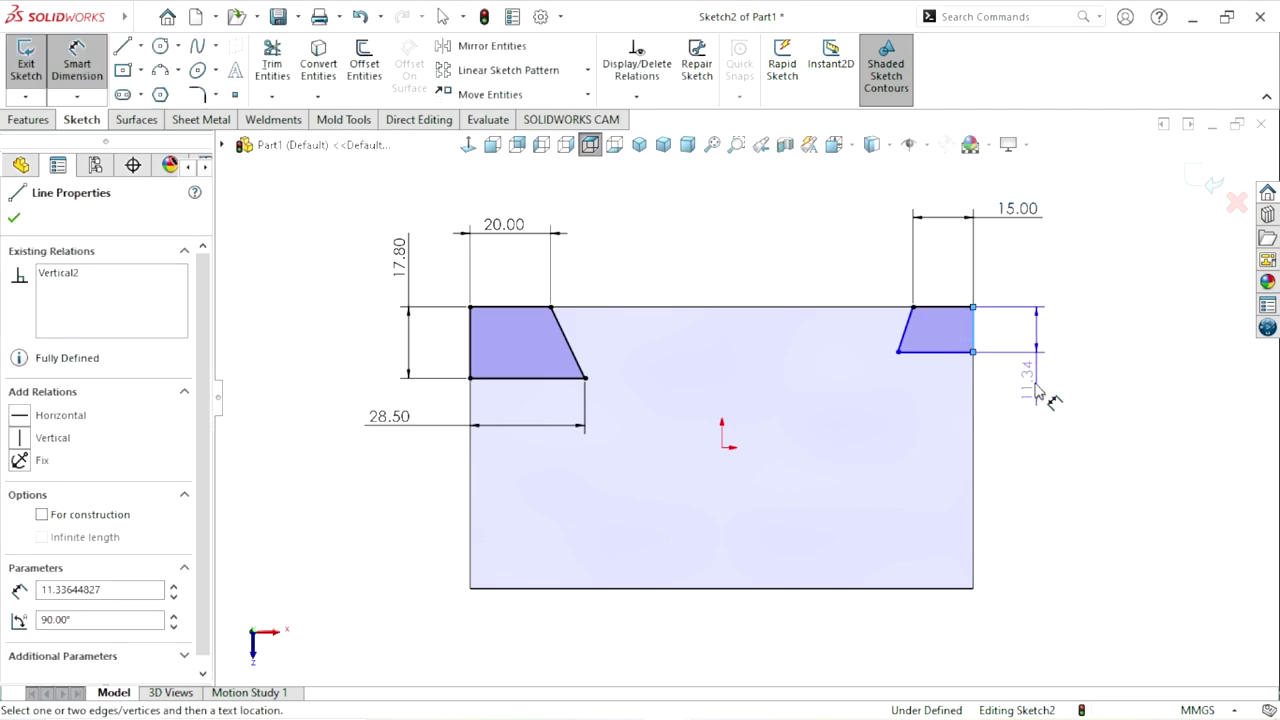
pyautogui.click(1045, 400)
pyautogui.write('17.8')
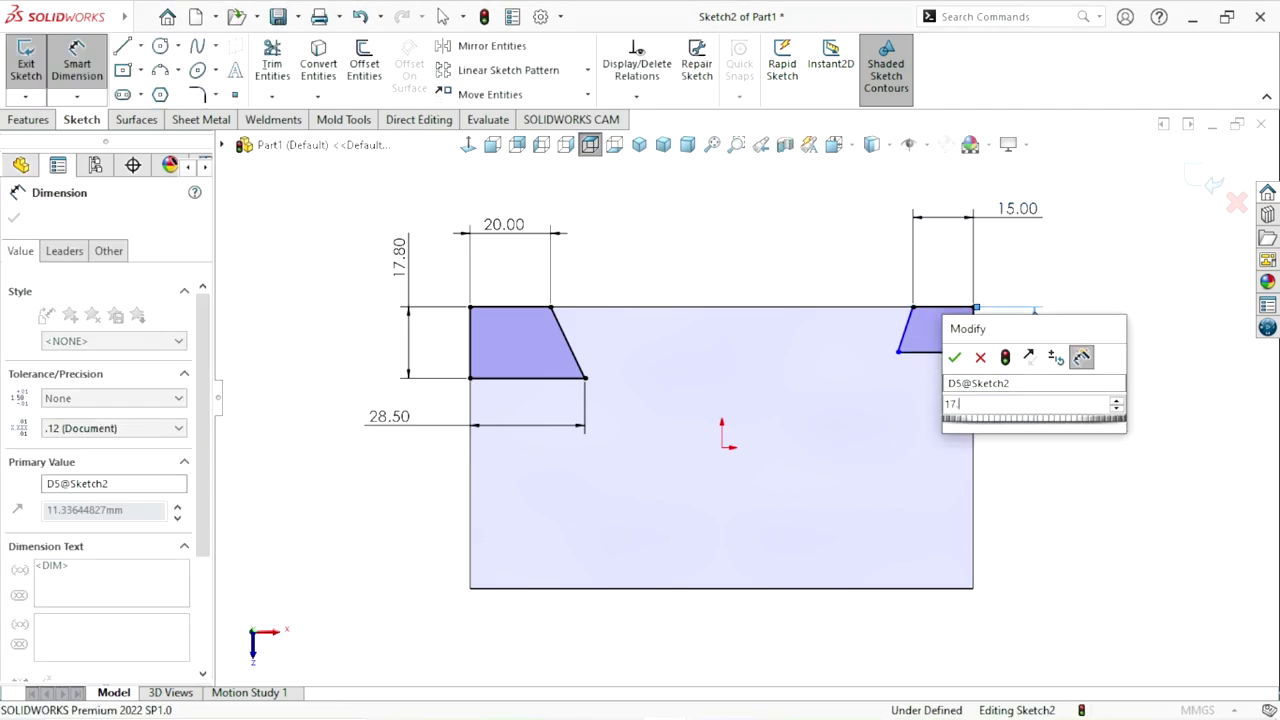
pyautogui.press('Return')
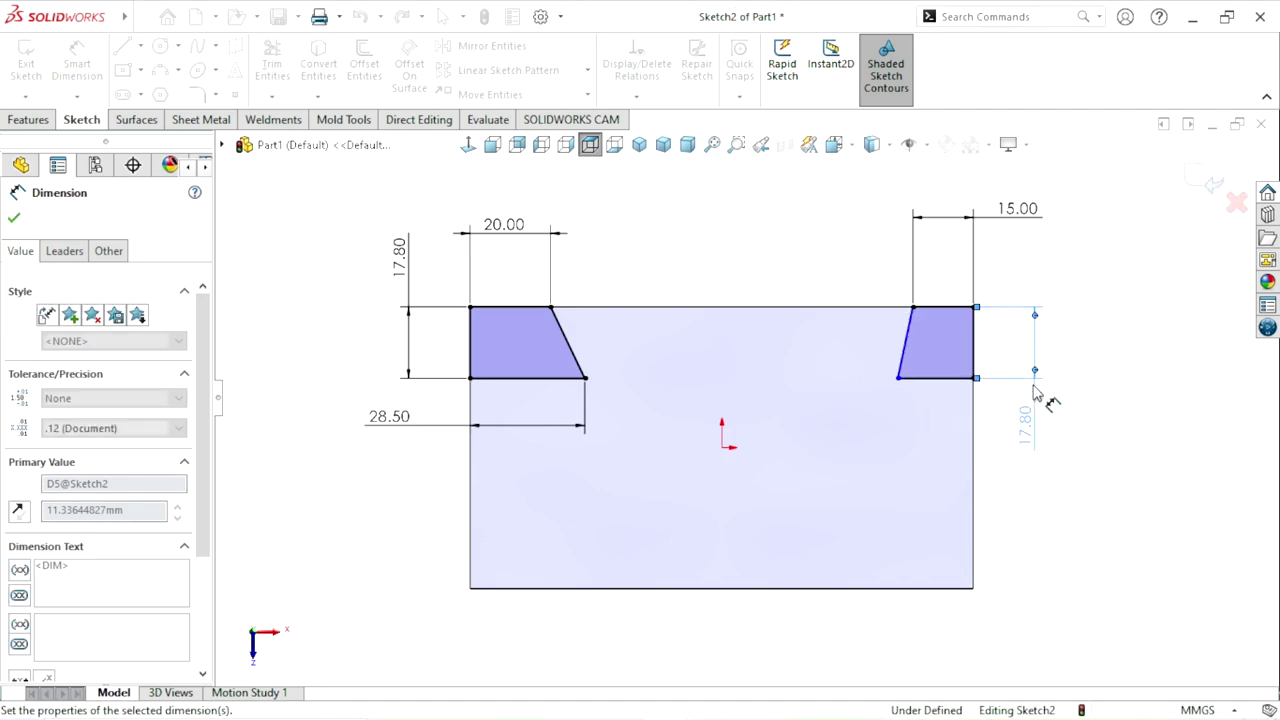
pyautogui.click(932, 378)
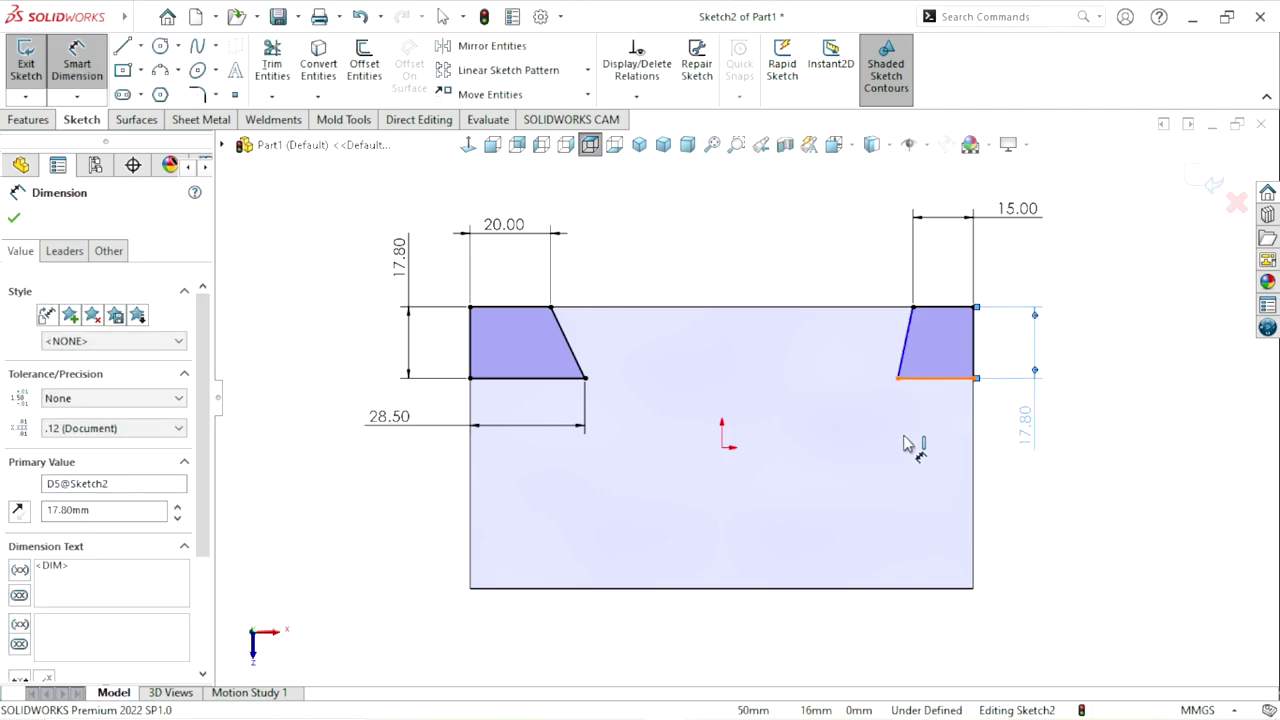
pyautogui.click(855, 440)
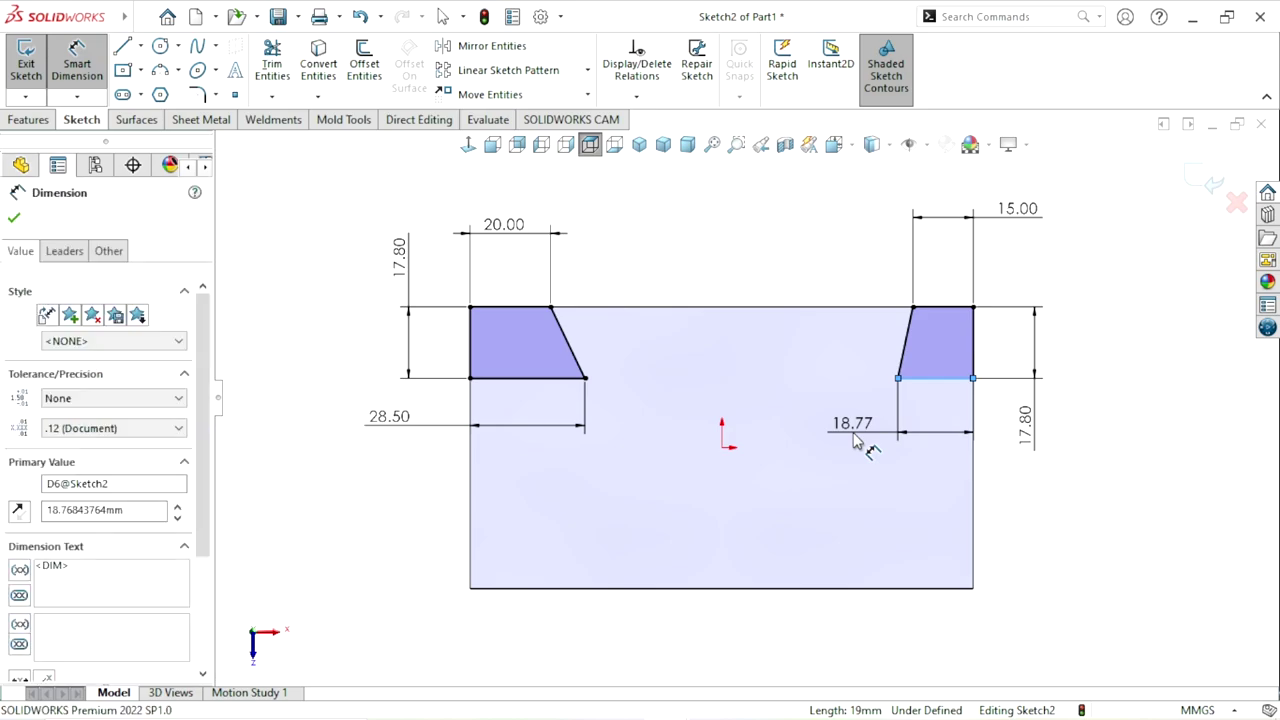
pyautogui.write('23.5')
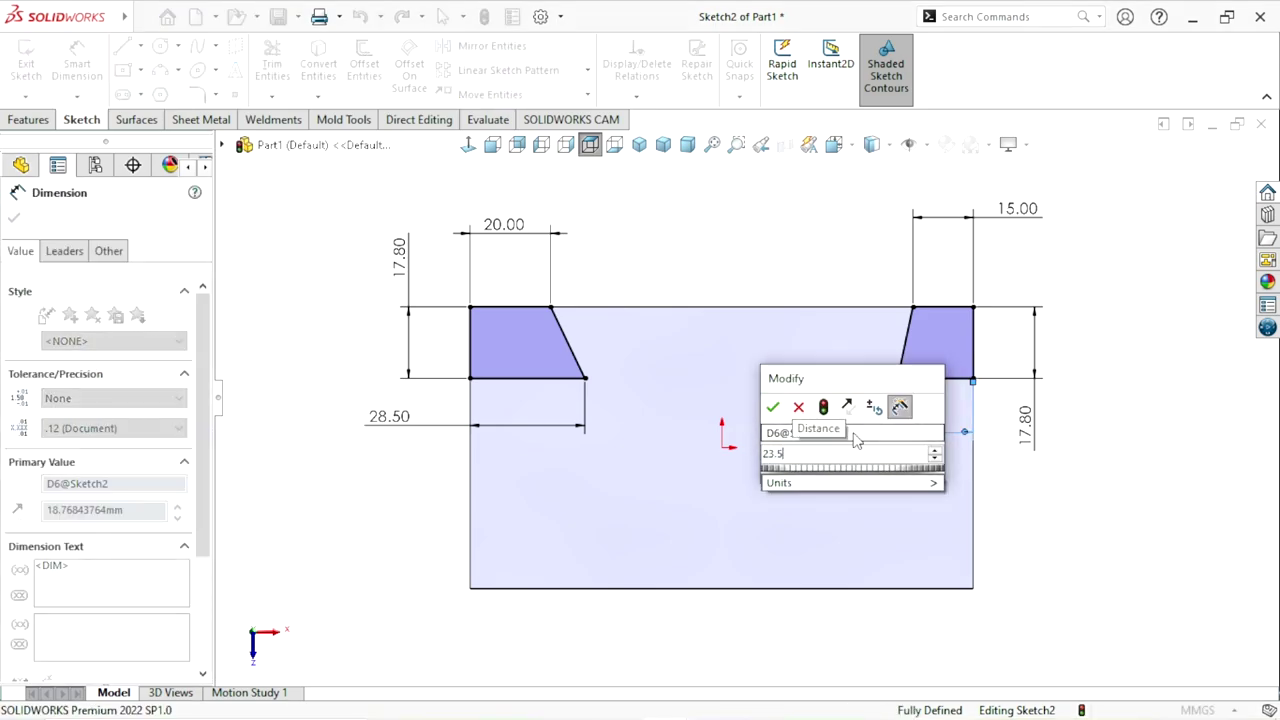
pyautogui.press('Escape')
pyautogui.press('Escape')
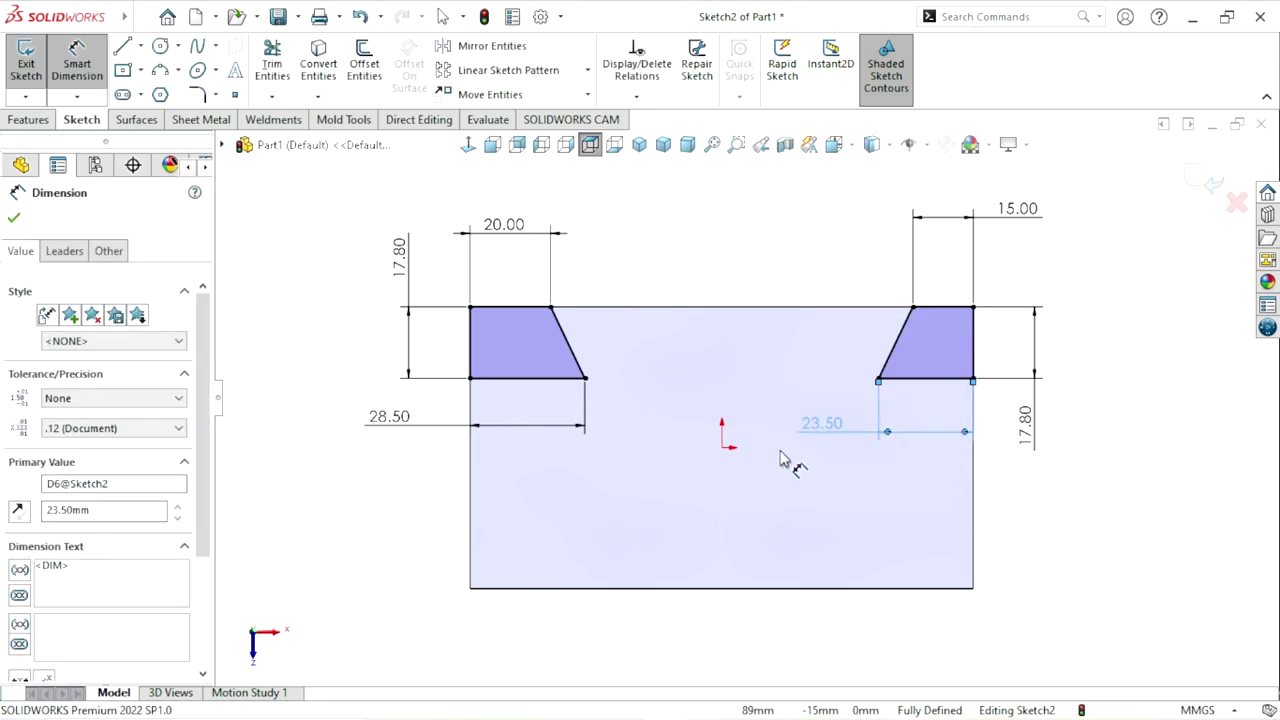
pyautogui.scroll(2, 766, 416)
pyautogui.scroll(-1, 792, 426)
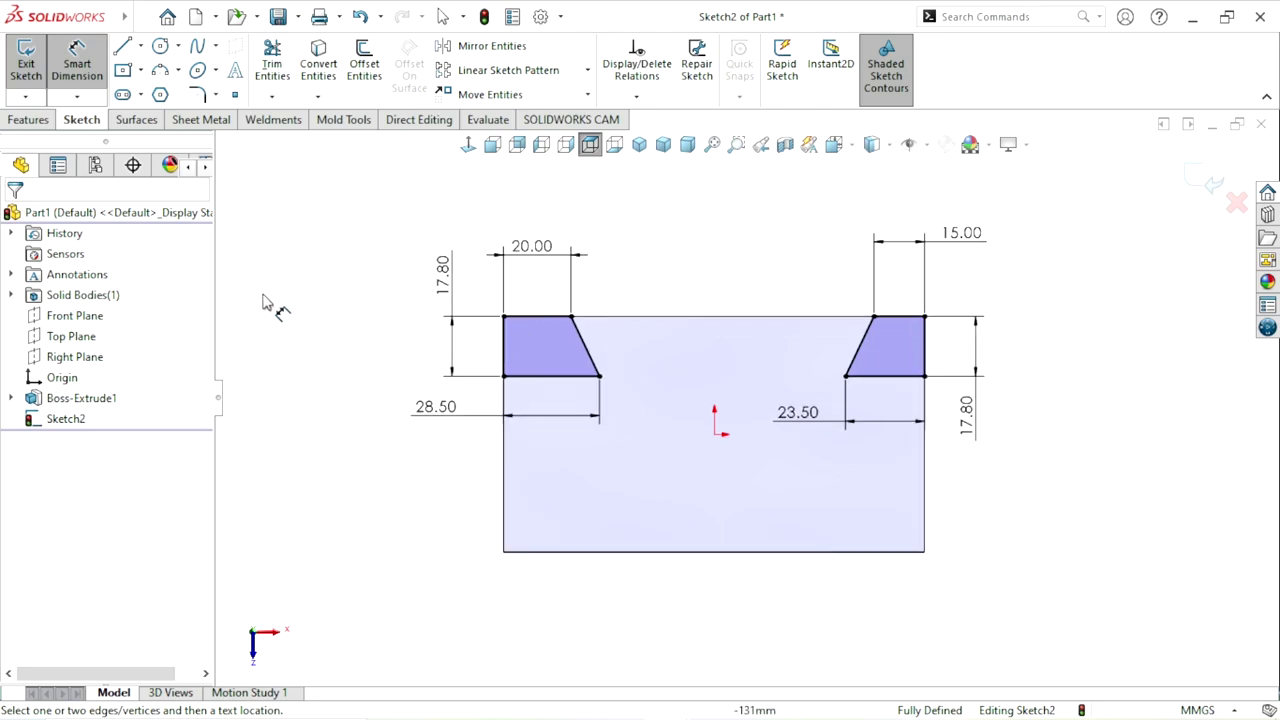
# Step: Cut both trapezoid notches Through All with an Extruded Cut
pyautogui.click(18, 122)
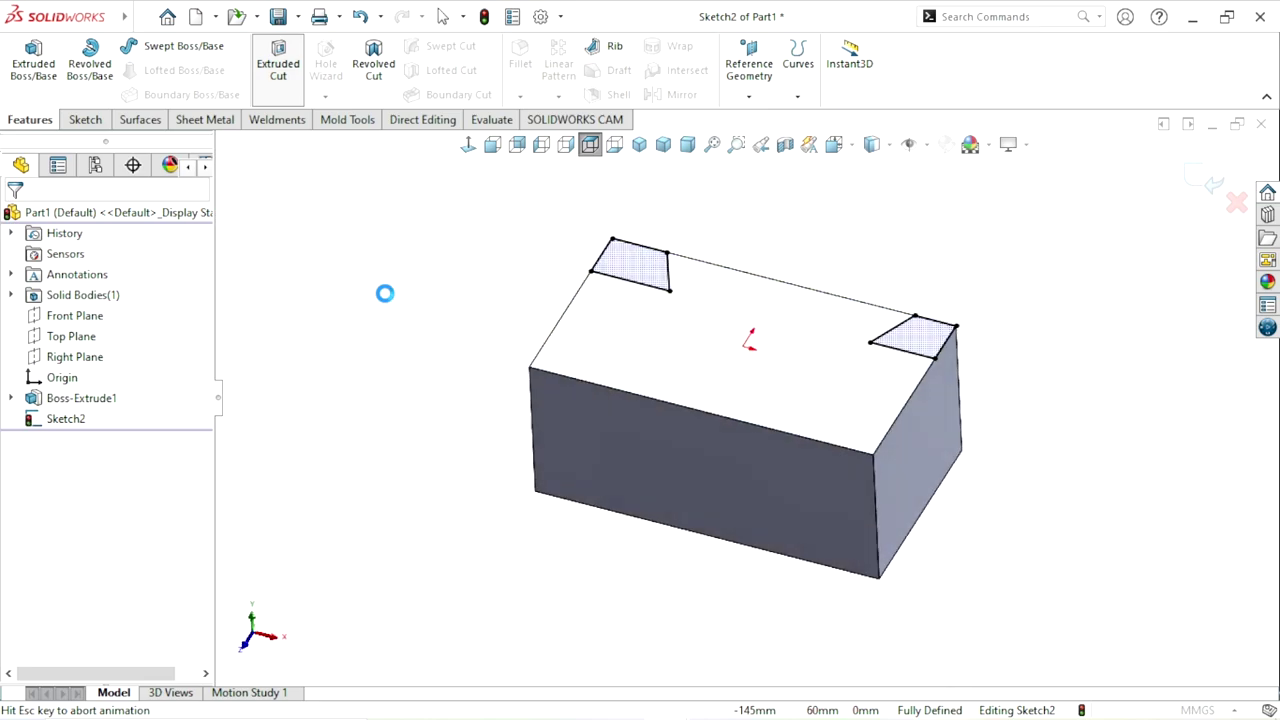
pyautogui.click(109, 343)
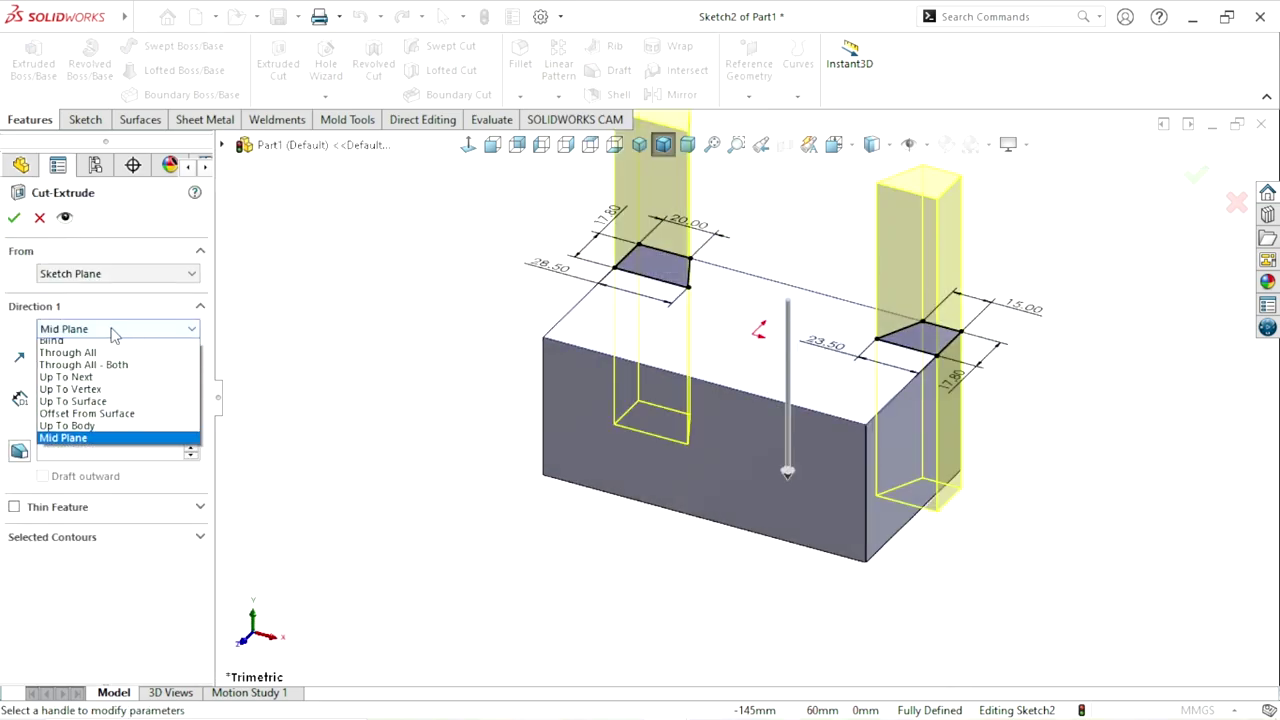
pyautogui.click(109, 362)
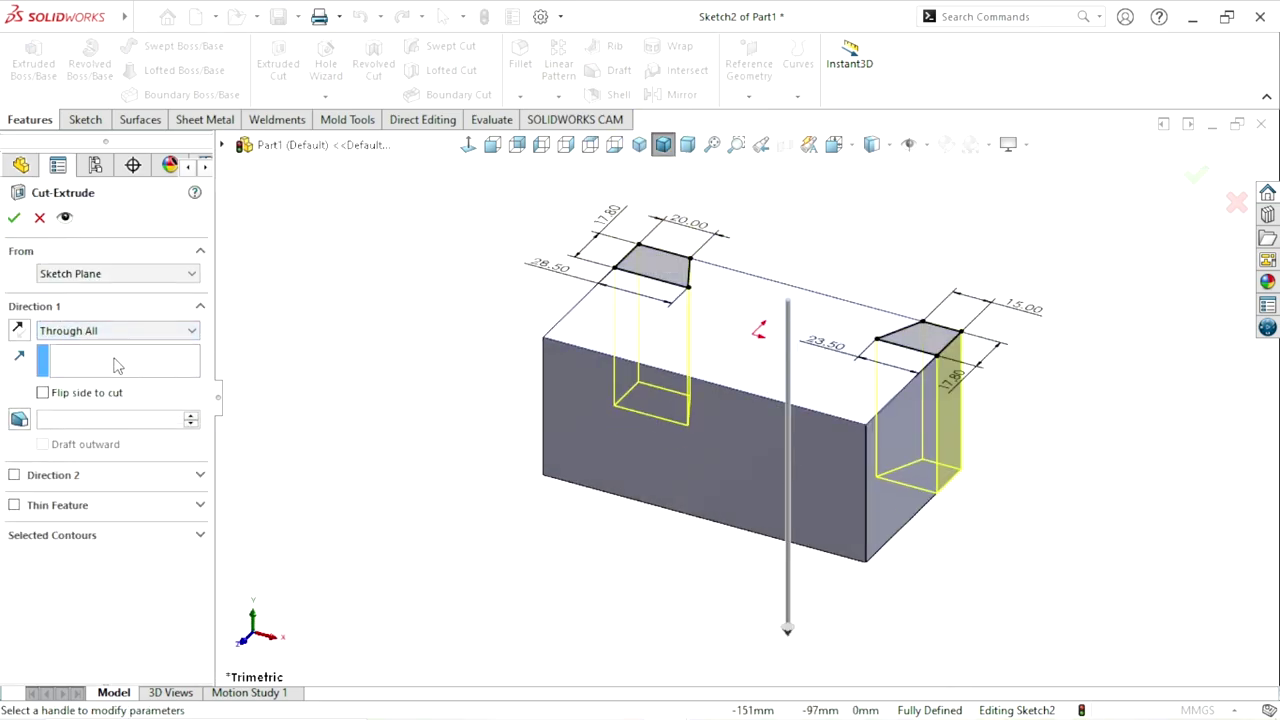
pyautogui.click(13, 219)
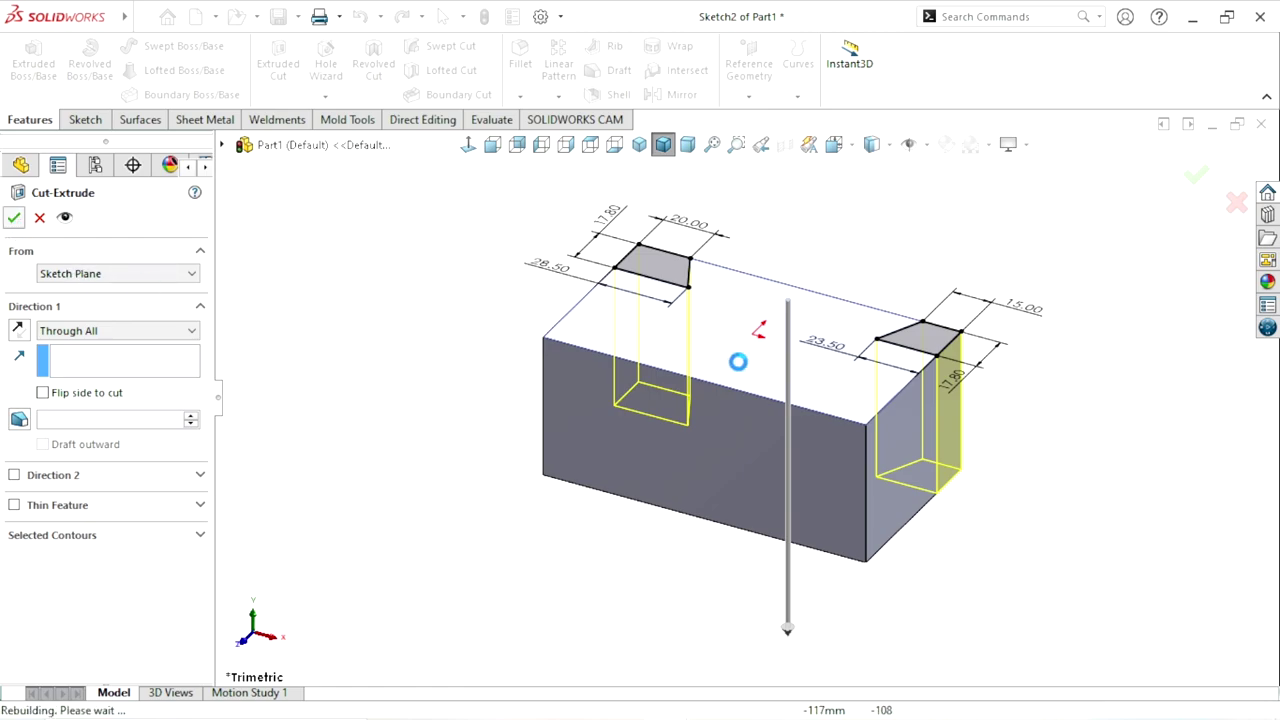
# Step: Inspect the notched part, return to isometric view, and start a sketch on the front face
pyautogui.moveTo(962, 416)
pyautogui.mouseDown(button='middle')
pyautogui.moveTo(751, 420)
pyautogui.moveTo(743, 474)
pyautogui.moveTo(809, 583)
pyautogui.moveTo(803, 503)
pyautogui.moveTo(646, 346)
pyautogui.moveTo(600, 347)
pyautogui.moveTo(466, 451)
pyautogui.moveTo(591, 491)
pyautogui.moveTo(723, 466)
pyautogui.moveTo(724, 331)
pyautogui.mouseUp(button='middle')
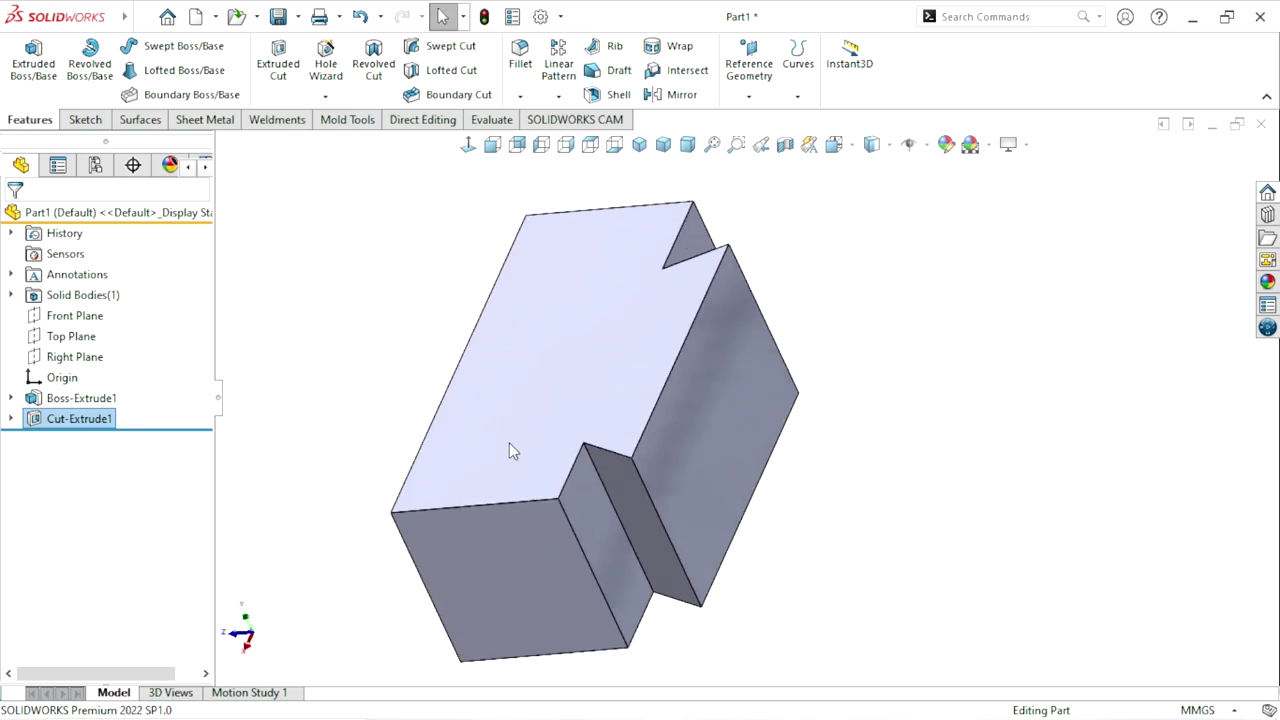
pyautogui.moveTo(509, 446)
pyautogui.mouseDown(button='middle')
pyautogui.moveTo(620, 337)
pyautogui.moveTo(603, 483)
pyautogui.moveTo(588, 473)
pyautogui.moveTo(620, 429)
pyautogui.mouseUp(button='middle')
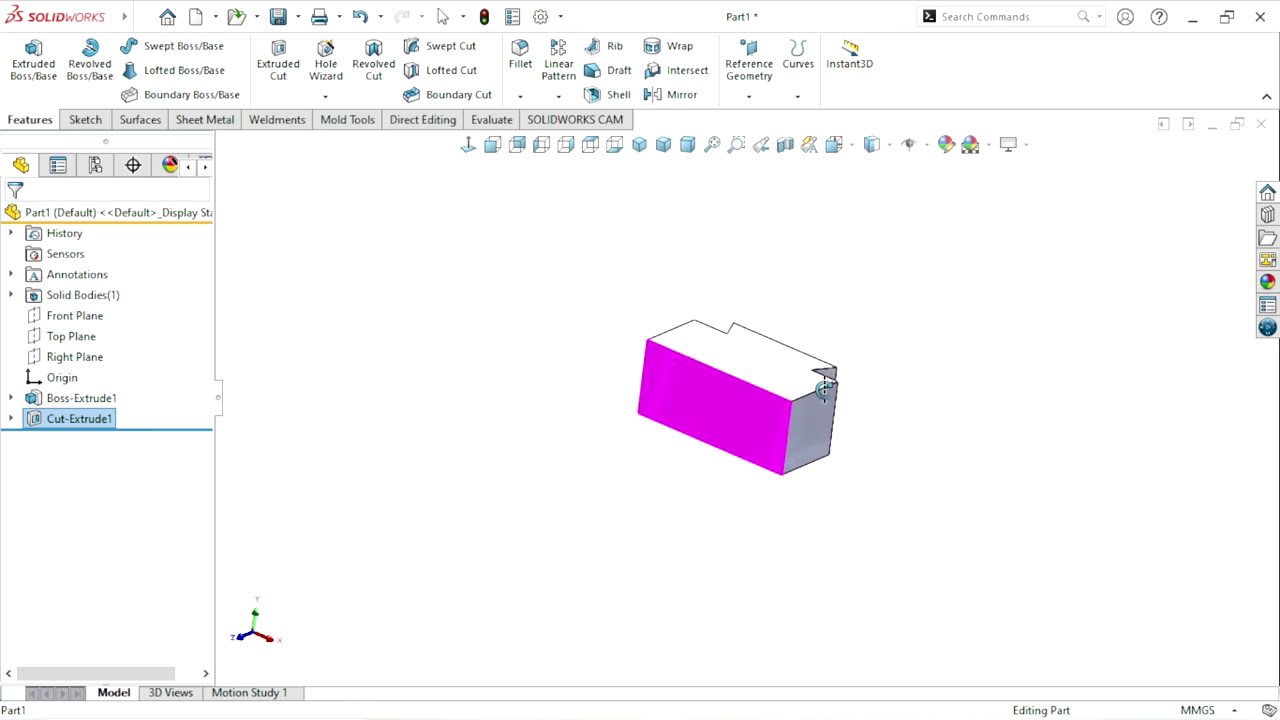
pyautogui.press('Escape')
pyautogui.click(639, 144)
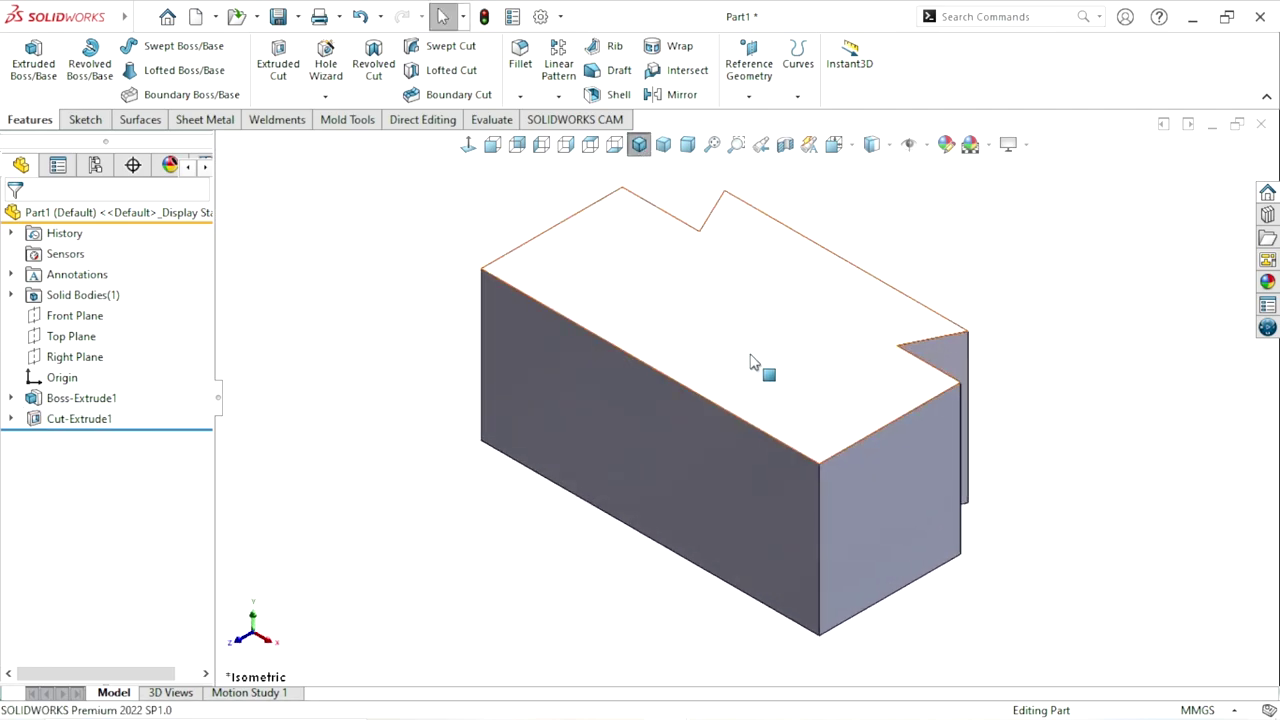
pyautogui.click(790, 345)
pyautogui.click(830, 302)
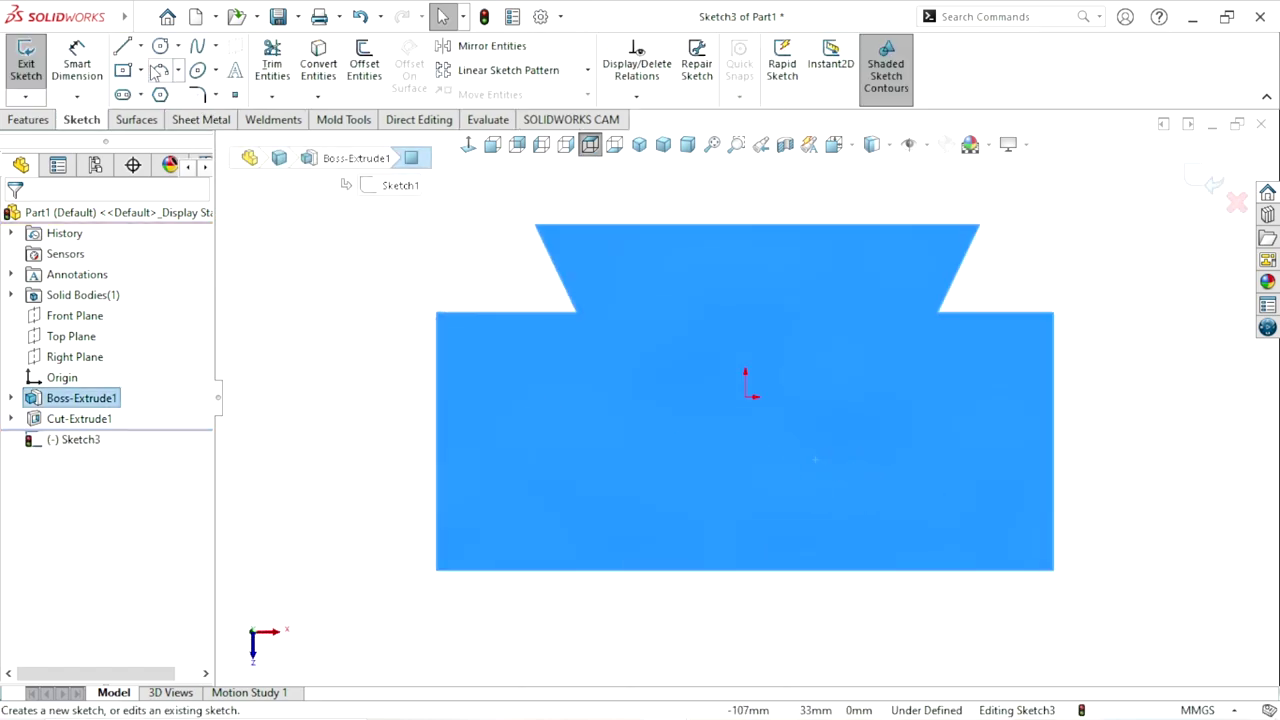
# Step: Draw two vertical lines up from the bottom edge near the left and right sides
pyautogui.click(123, 46)
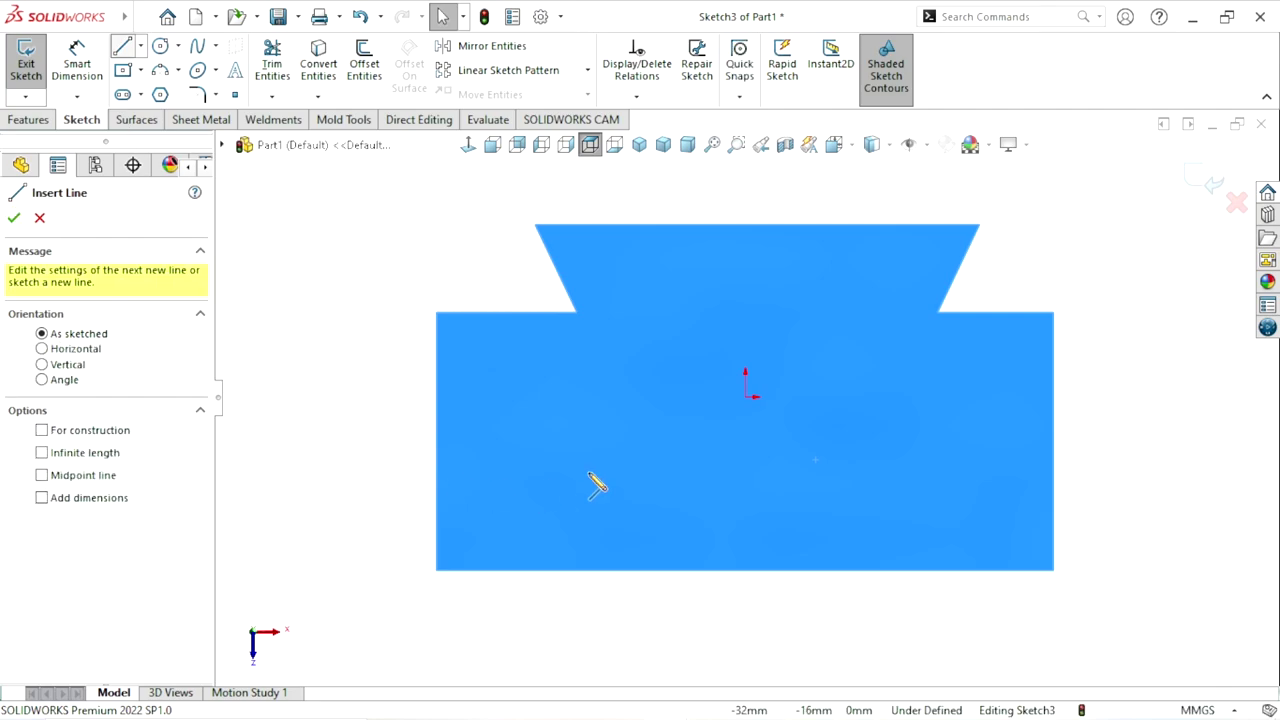
pyautogui.click(481, 570)
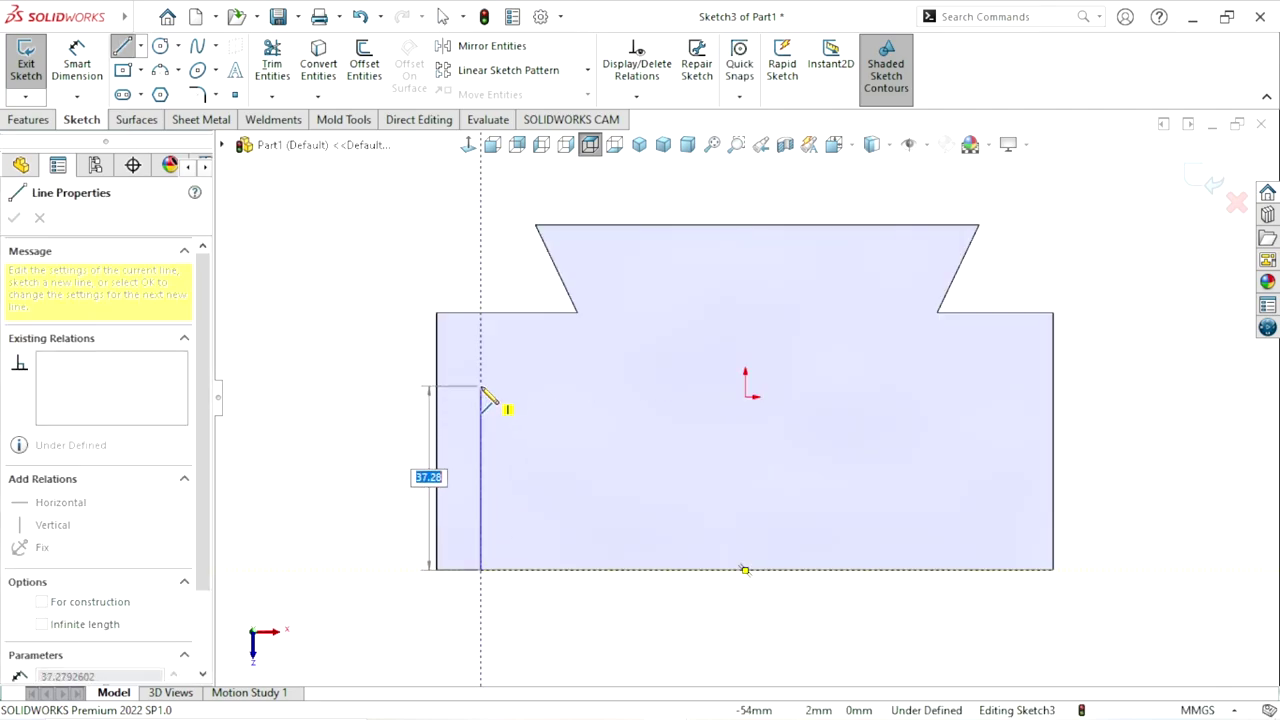
pyautogui.click(481, 388)
pyautogui.rightClick(318, 340)
pyautogui.click(345, 346)
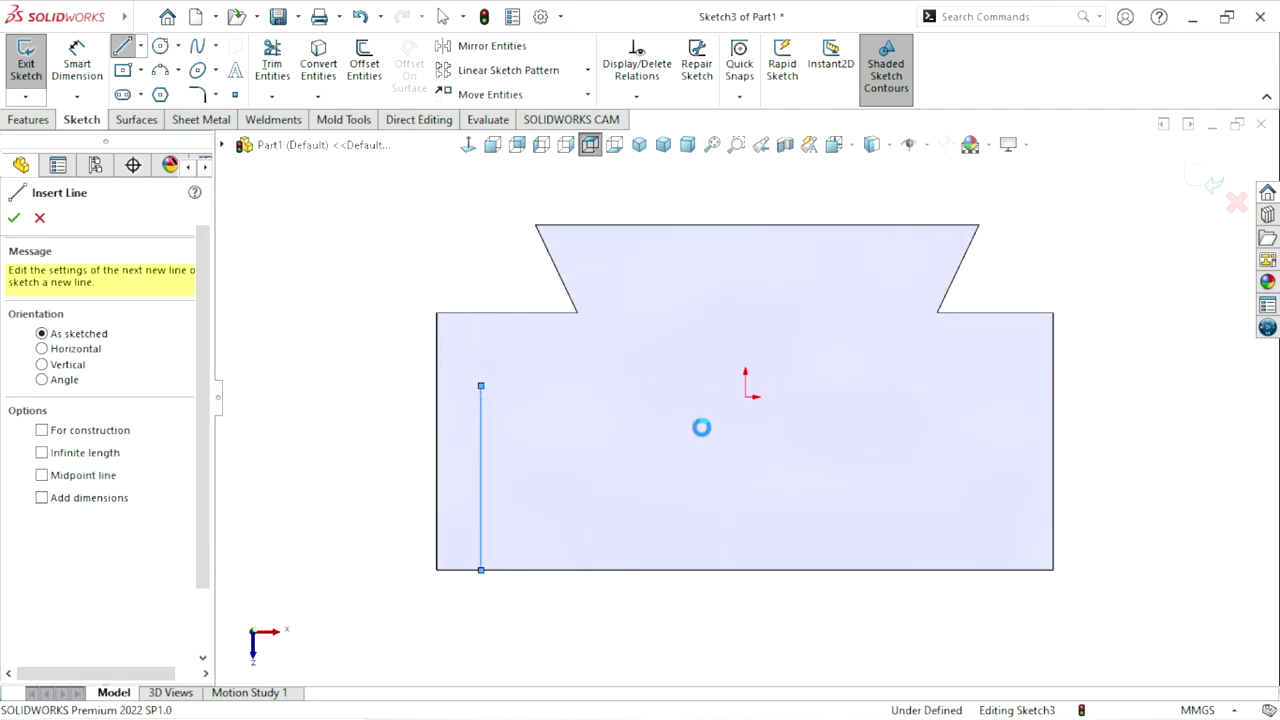
pyautogui.click(124, 48)
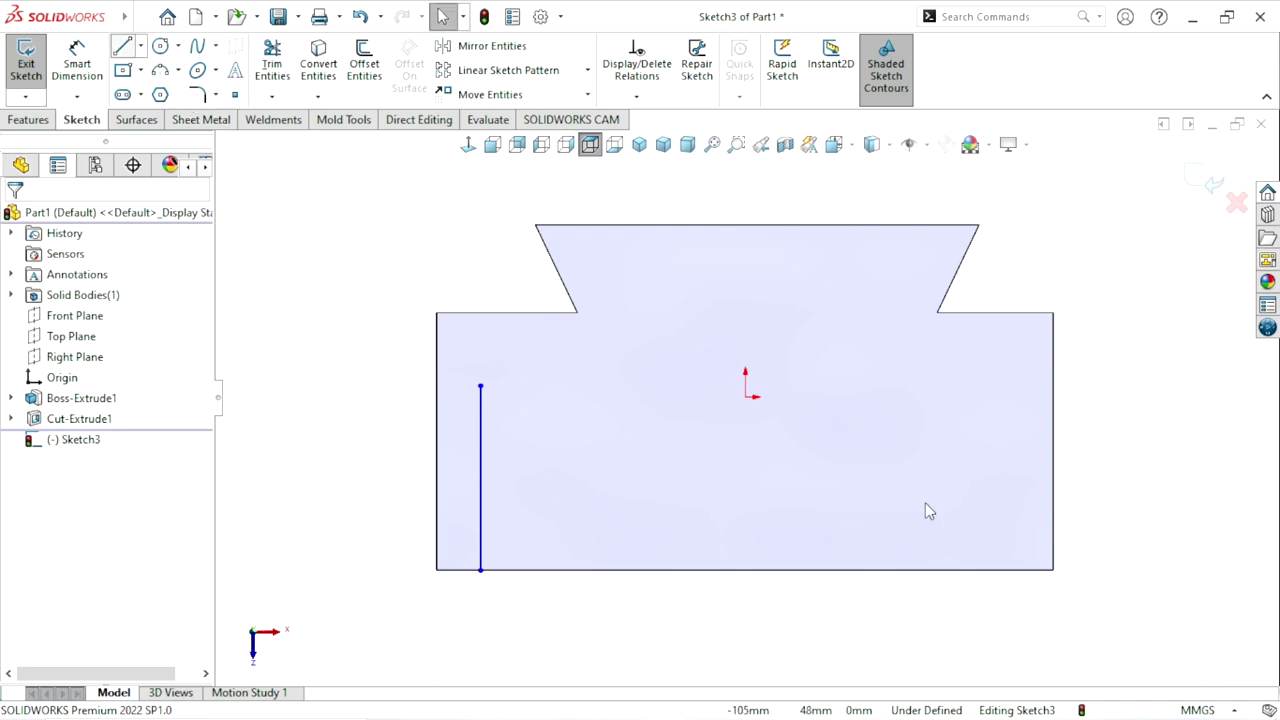
pyautogui.click(1015, 570)
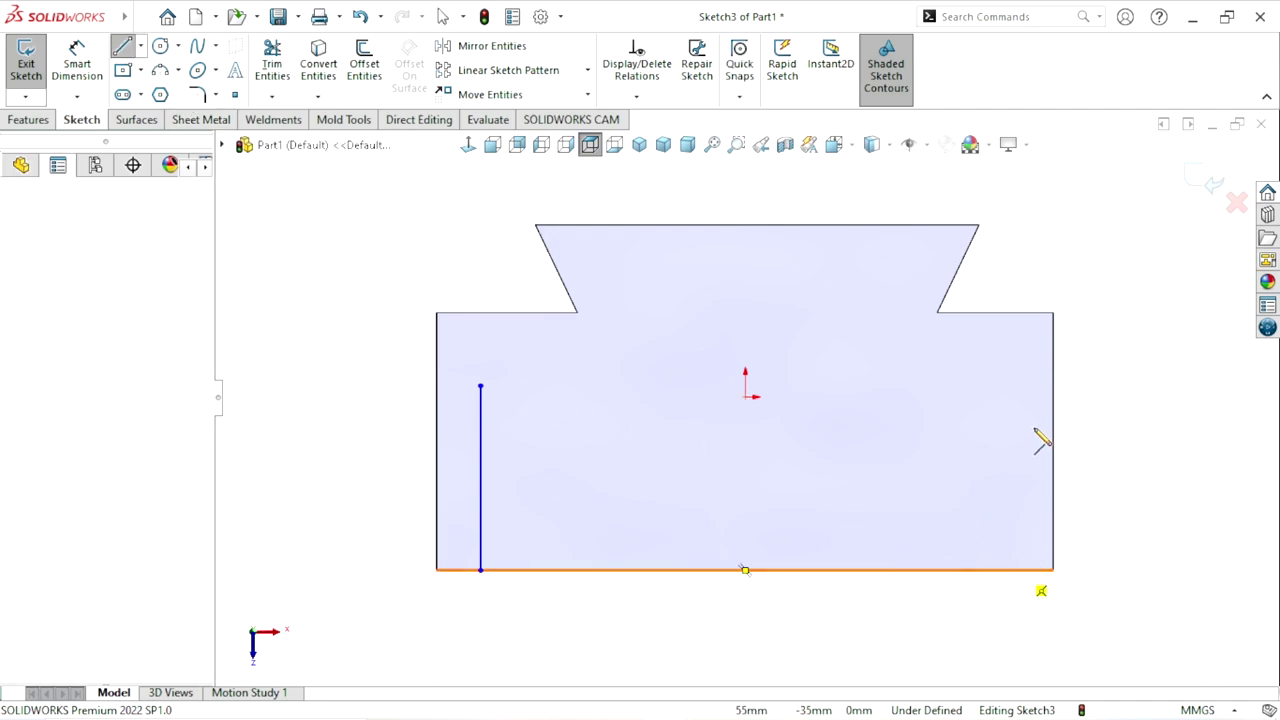
pyautogui.click(1014, 386)
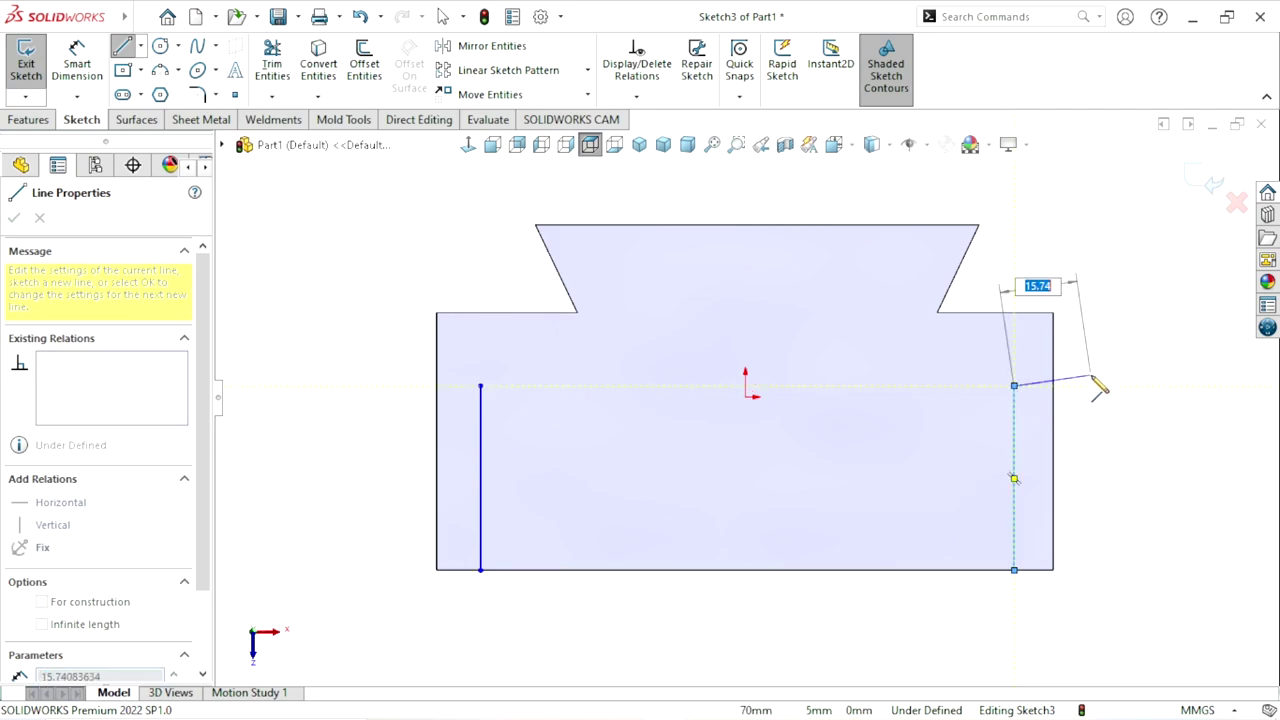
pyautogui.rightClick(1100, 386)
pyautogui.click(1131, 393)
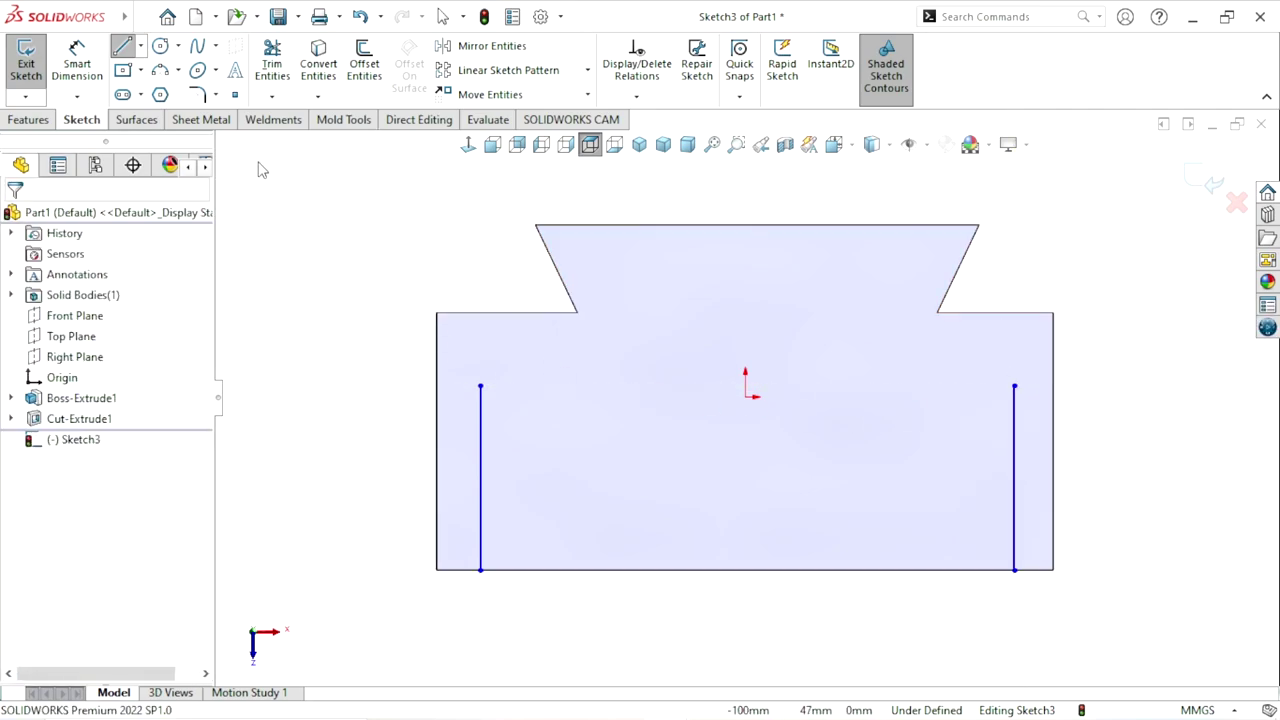
# Step: Dimension the left line to 37 mm and make both lines equal in length
pyautogui.click(80, 68)
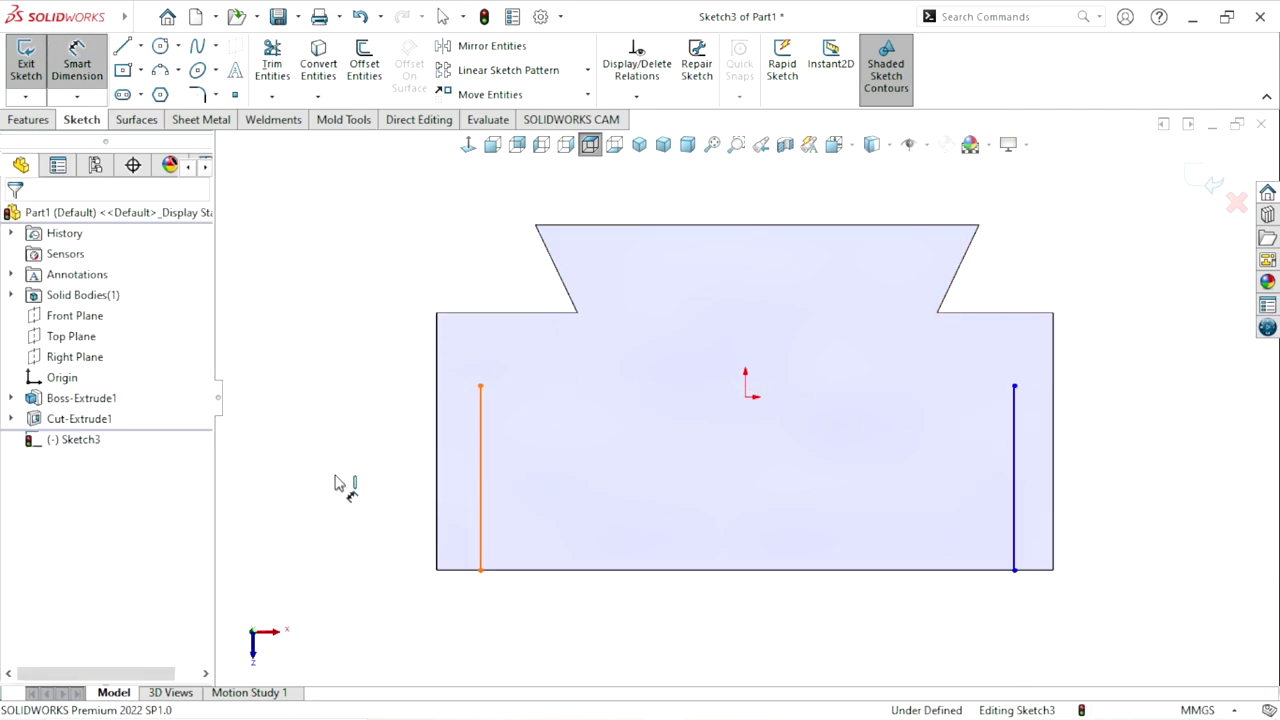
pyautogui.click(480, 470)
pyautogui.click(340, 473)
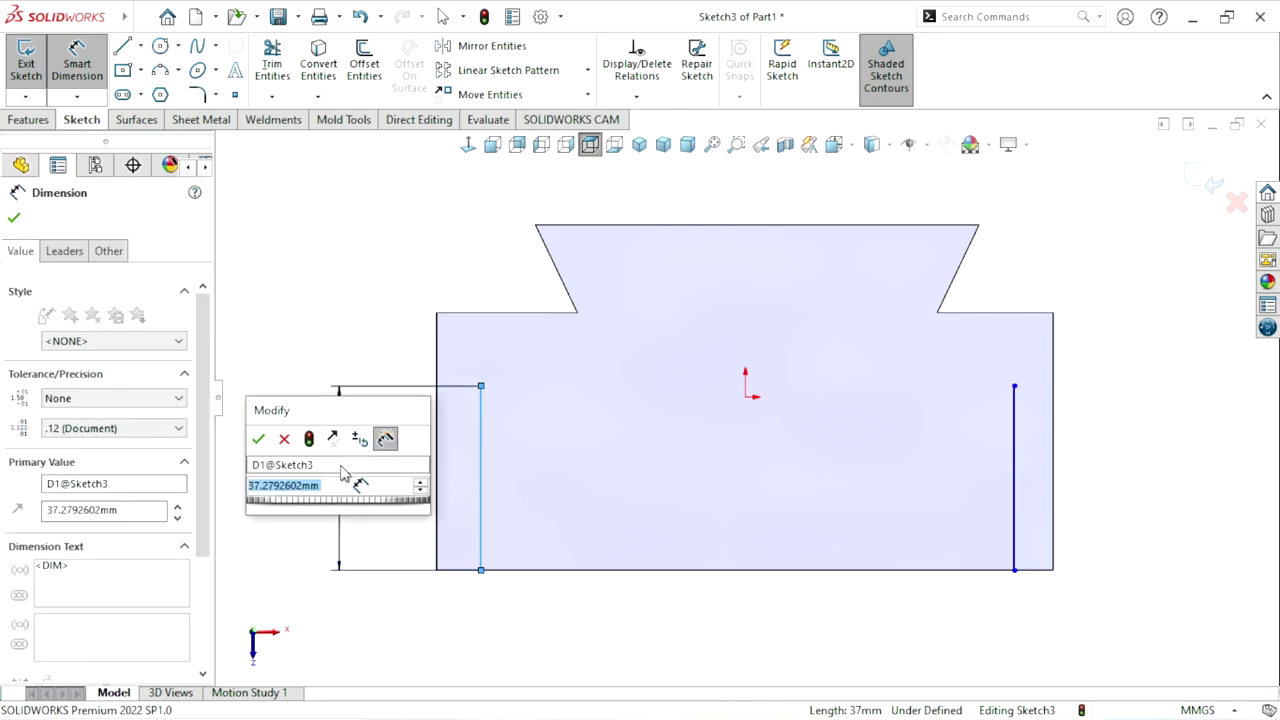
pyautogui.write('37')
pyautogui.press('Return')
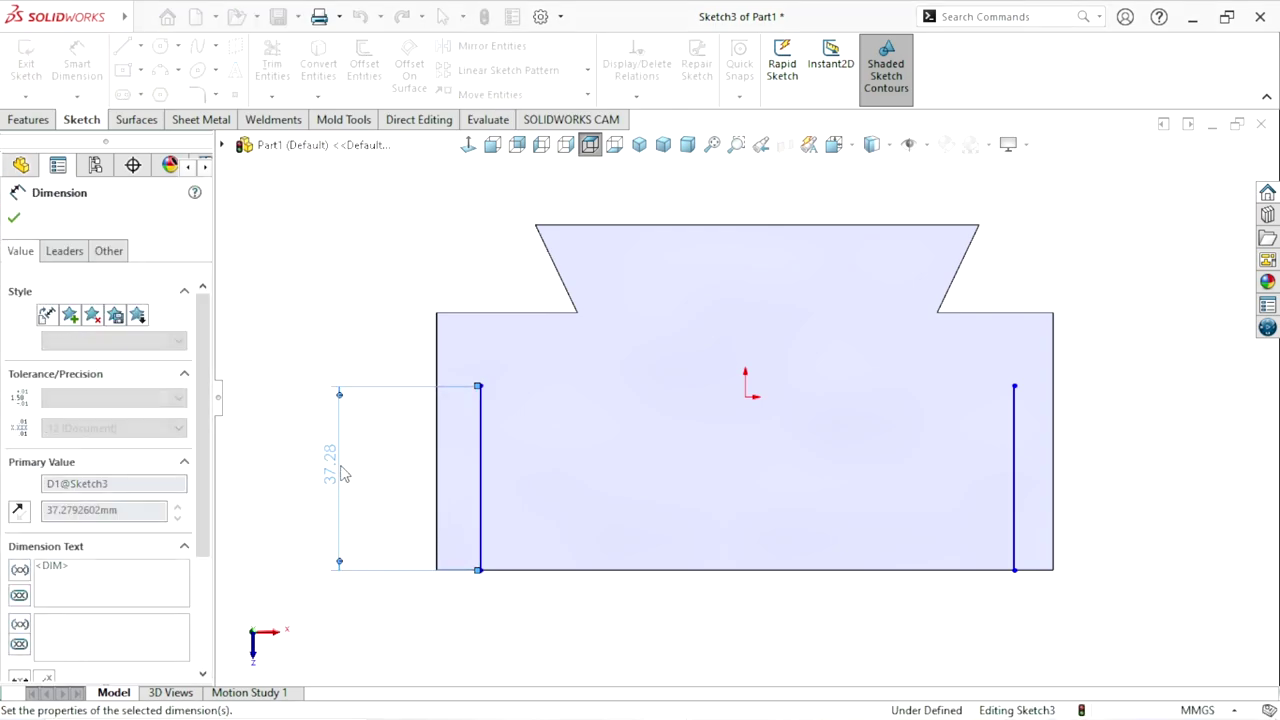
pyautogui.click(587, 627)
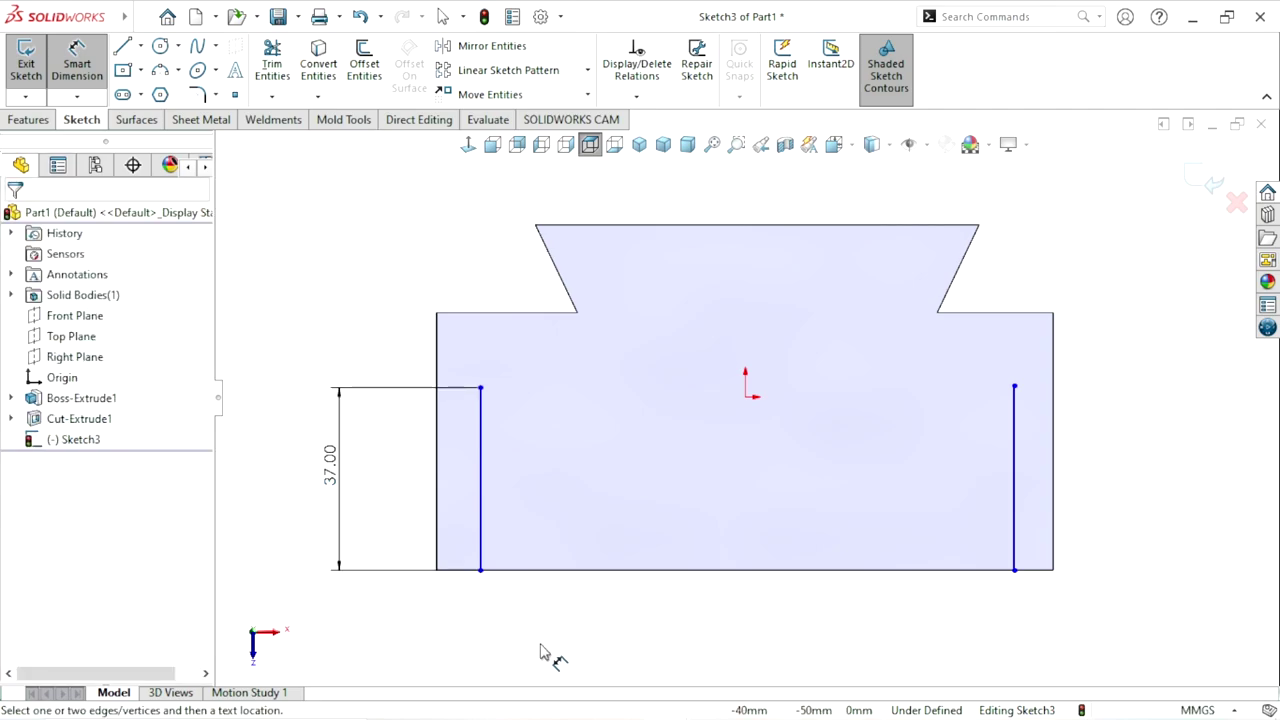
pyautogui.press('Escape')
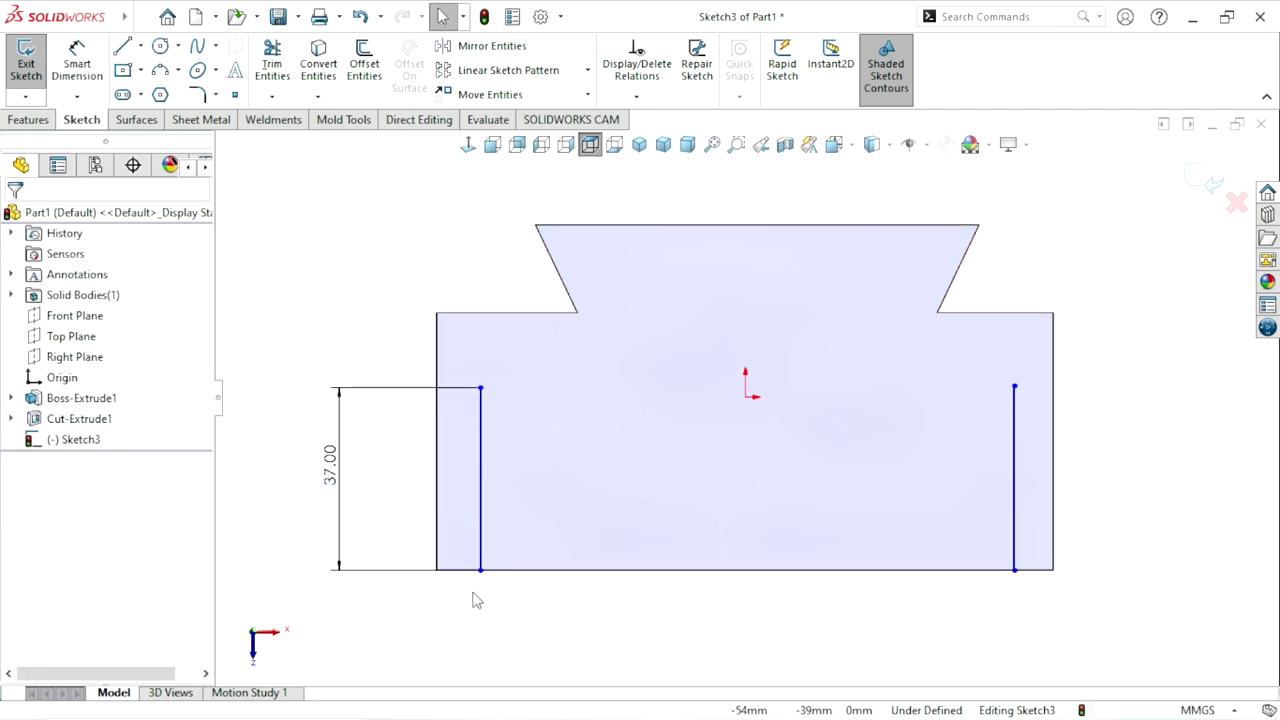
pyautogui.click(482, 496)
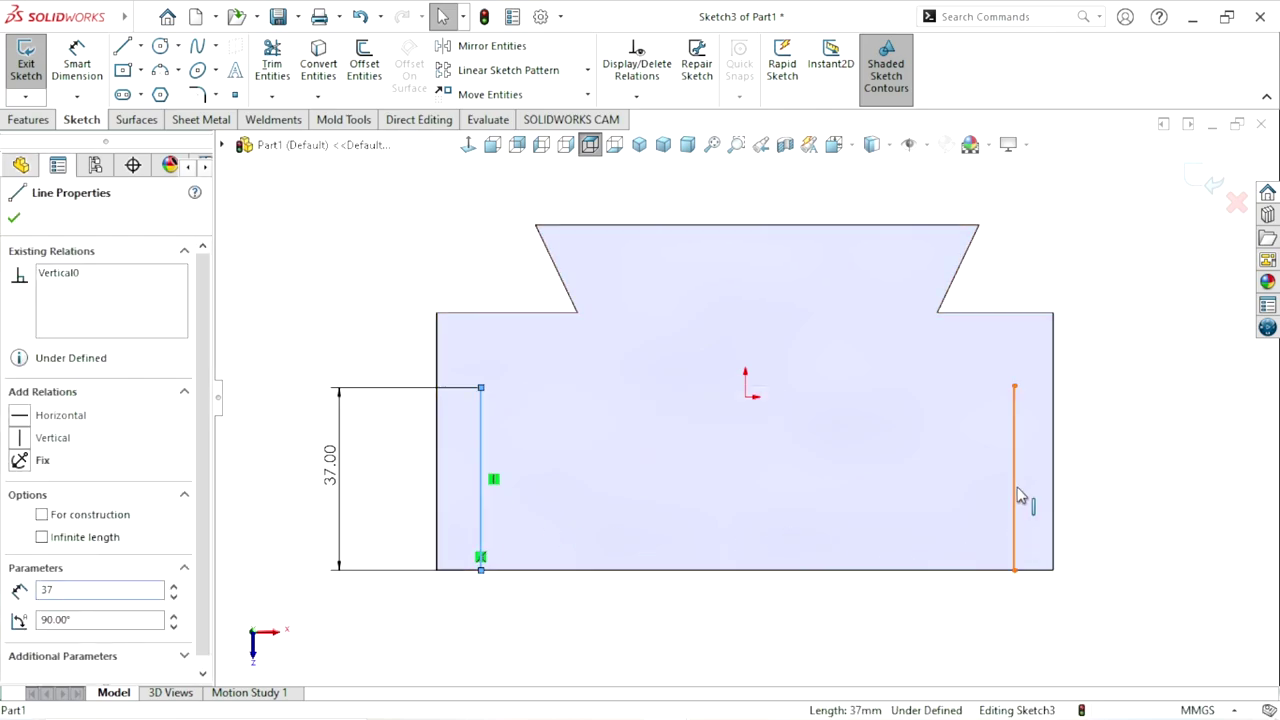
pyautogui.keyDown('ctrl'); pyautogui.click(1052, 500); pyautogui.keyUp('ctrl')
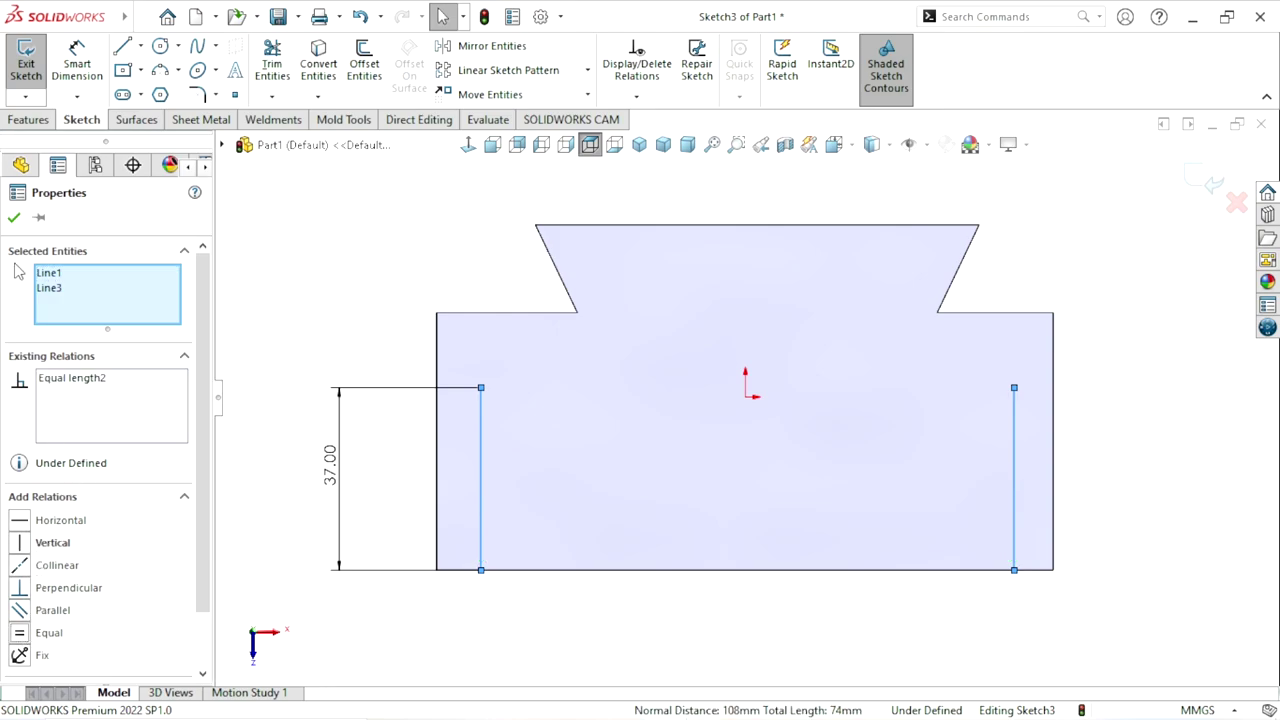
pyautogui.click(14, 219)
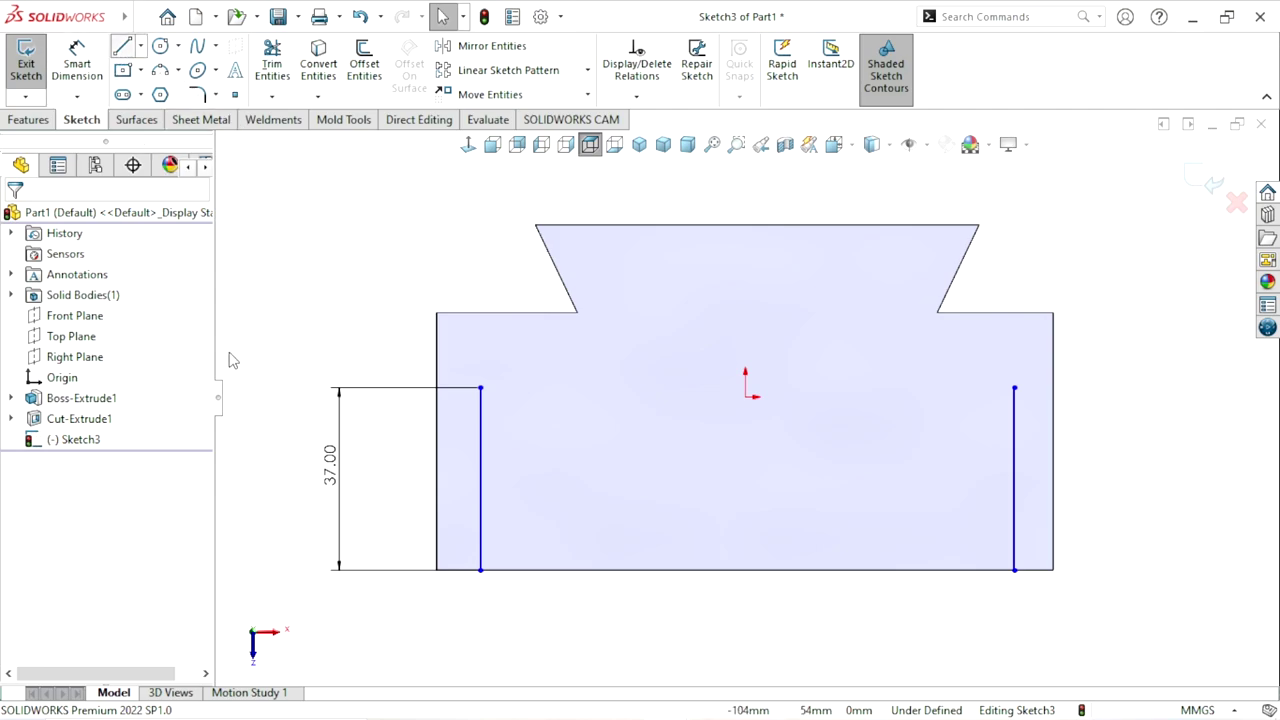
# Step: Draw a horizontal line joining the bottoms of the two vertical lines
pyautogui.press('l')
pyautogui.click(481, 570)
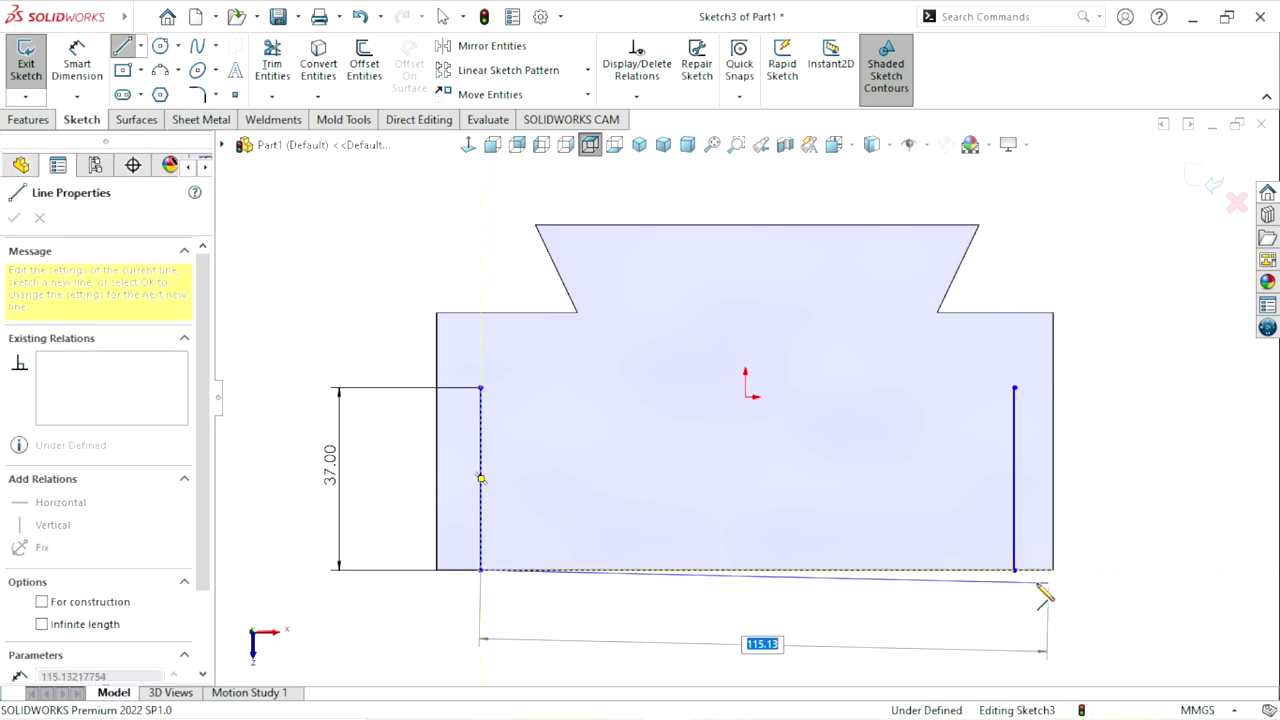
pyautogui.click(1014, 570)
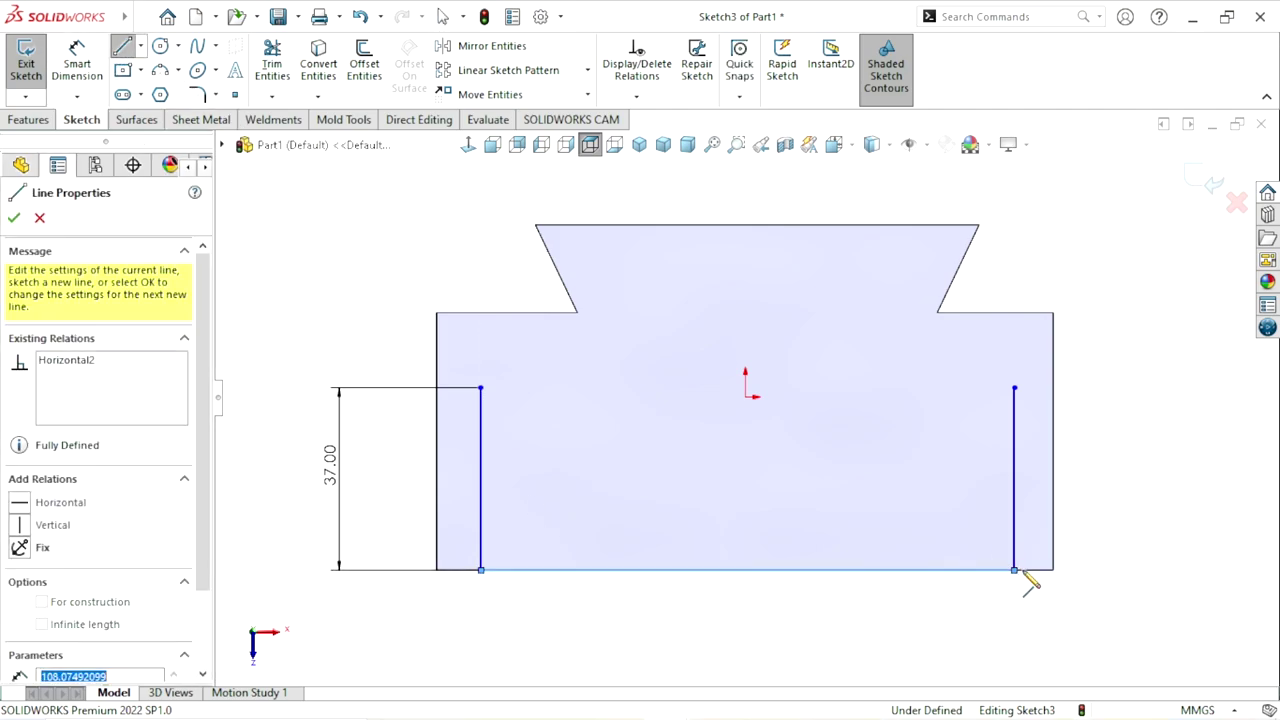
pyautogui.rightClick(1134, 428)
pyautogui.click(1163, 443)
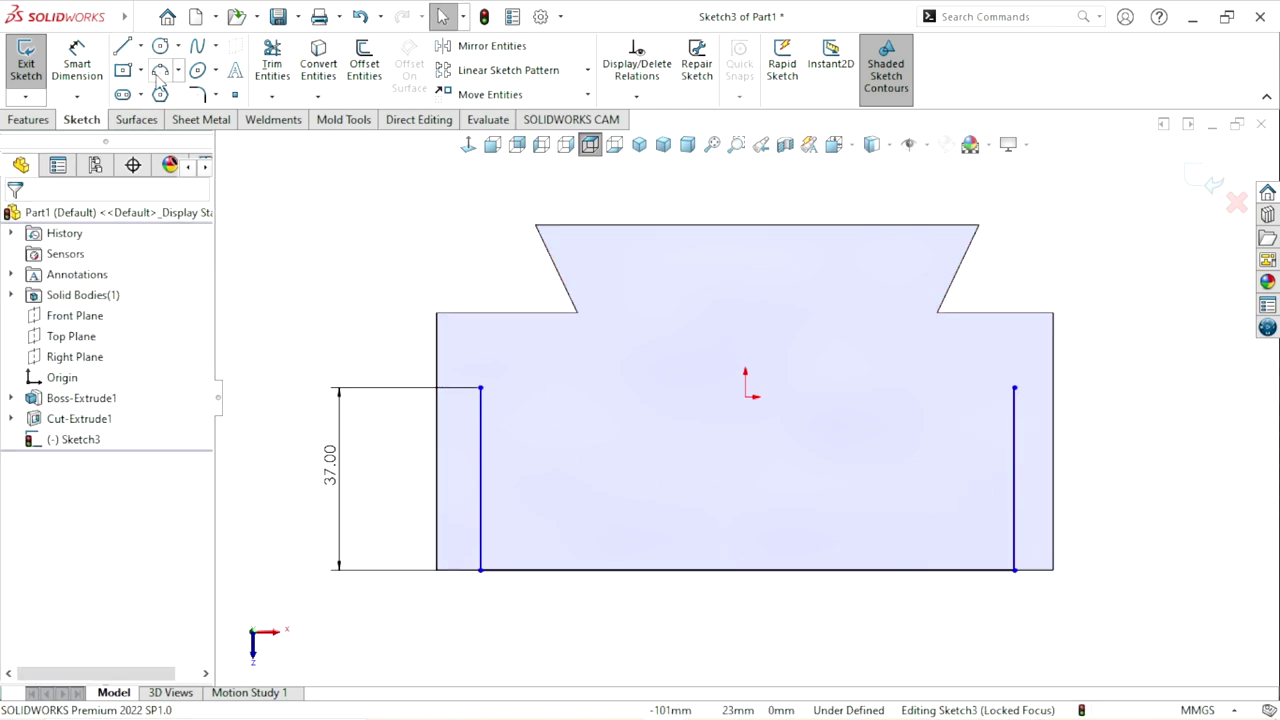
# Step: Draw a vertical centerline from the sketch origin down to the bottom edge
pyautogui.click(141, 47)
pyautogui.click(163, 90)
pyautogui.click(746, 398)
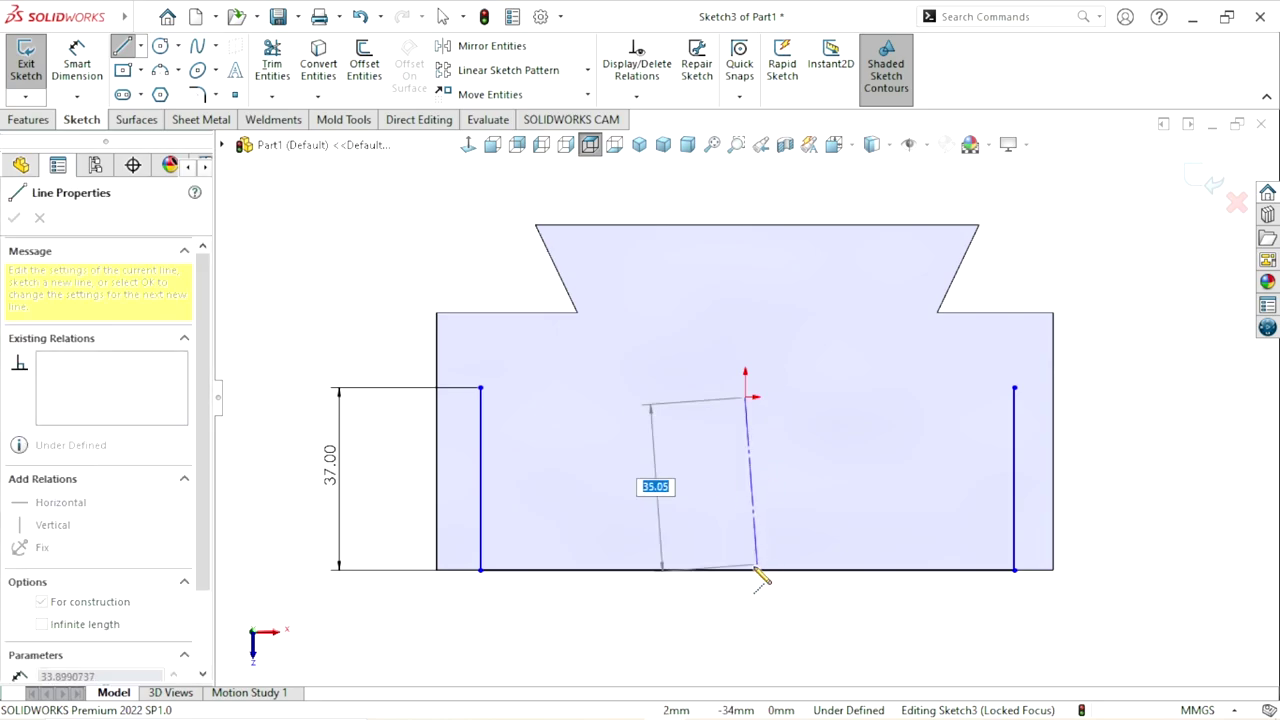
pyautogui.click(747, 570)
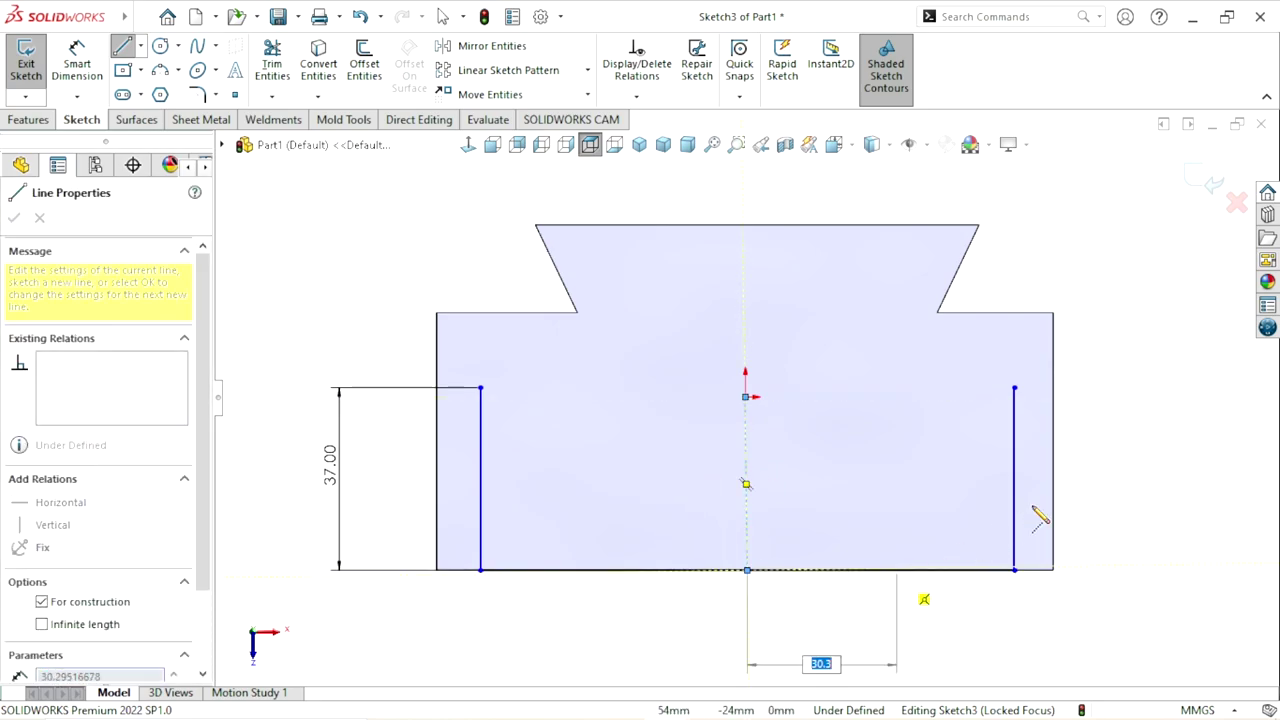
pyautogui.rightClick(1100, 466)
pyautogui.click(1035, 391)
pyautogui.press('Escape')
pyautogui.press('f')
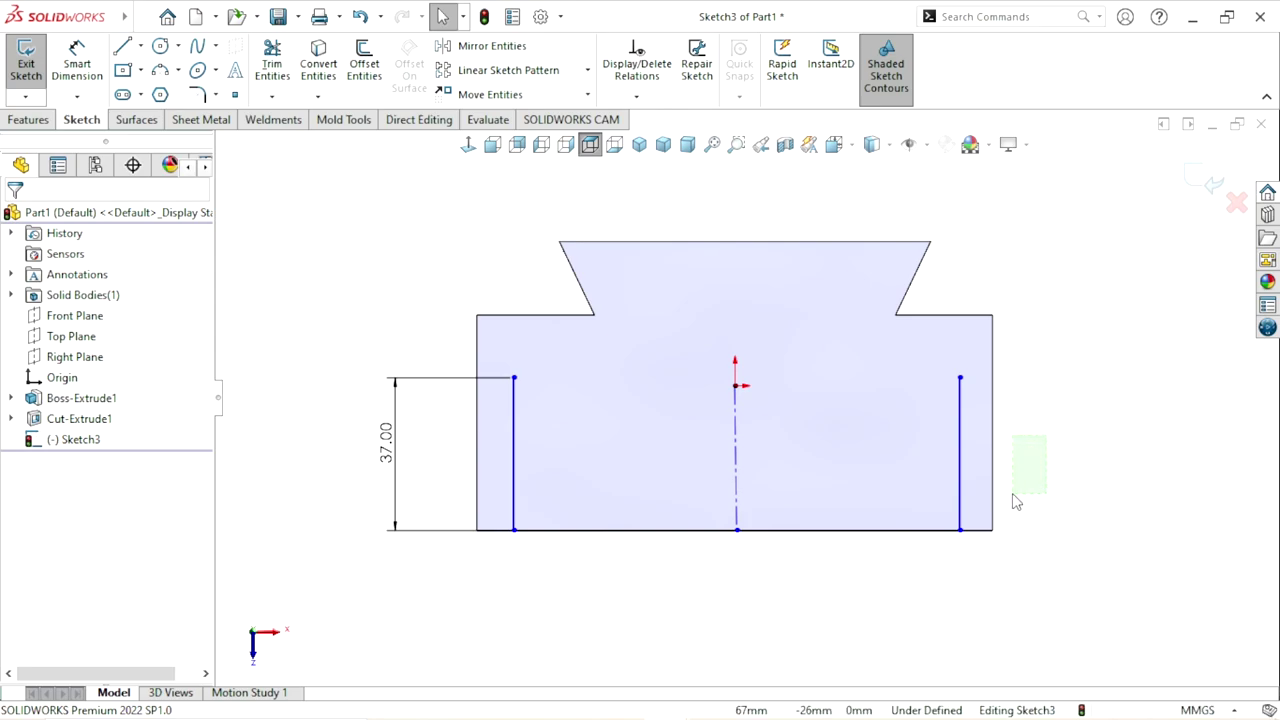
# Step: Make the two vertical lines symmetric about the centerline
pyautogui.moveTo(1012, 500)
pyautogui.mouseDown()
pyautogui.moveTo(666, 509)
pyautogui.moveTo(490, 492)
pyautogui.mouseUp()
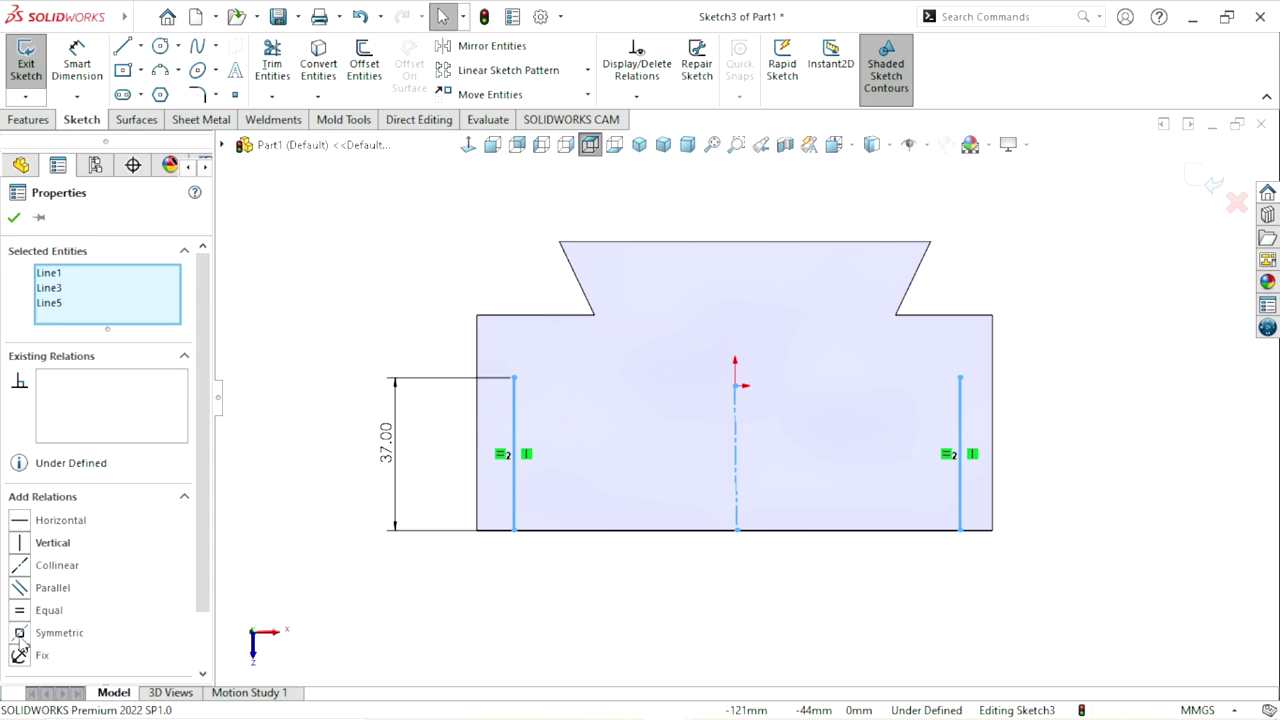
pyautogui.click(20, 633)
pyautogui.click(14, 217)
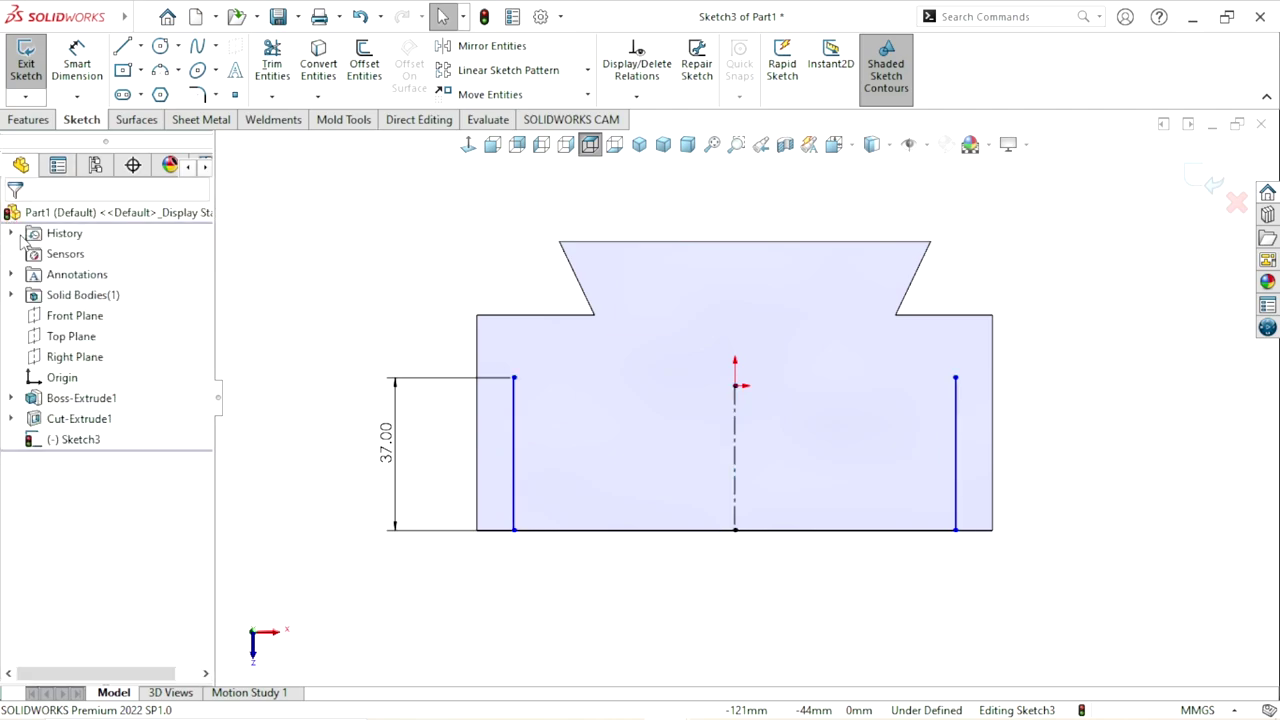
pyautogui.scroll(1, 731, 430)
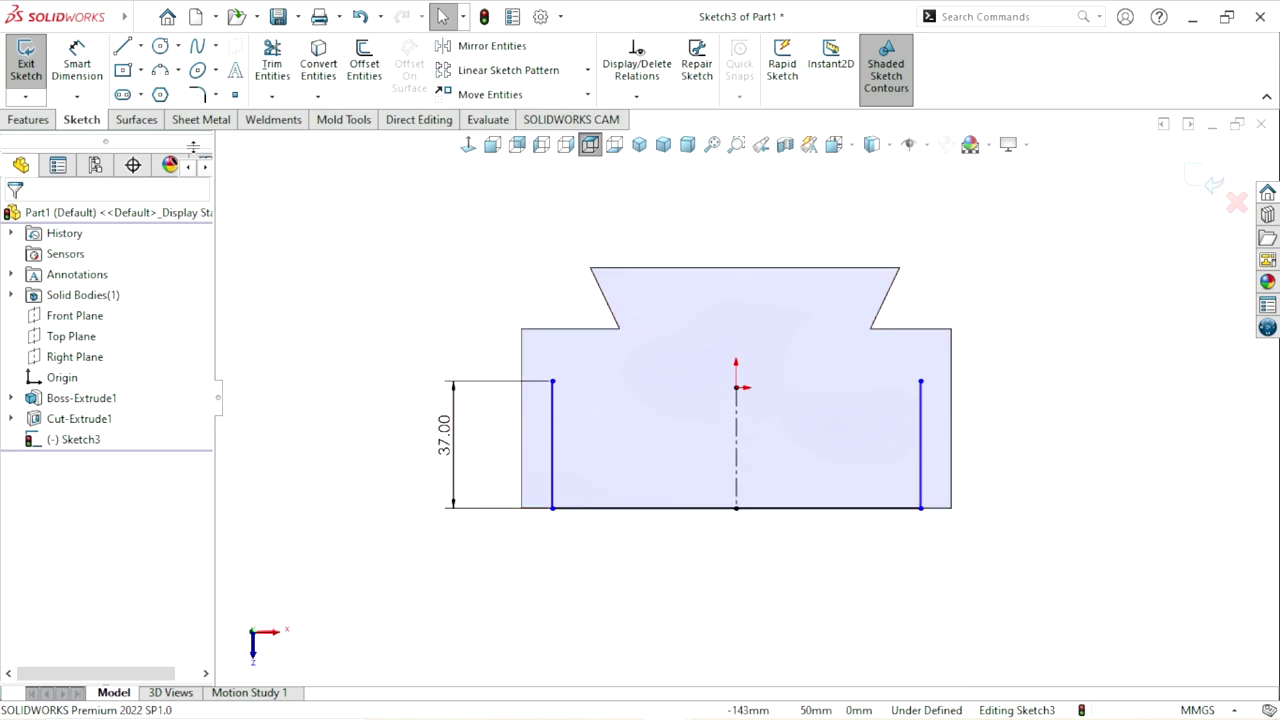
# Step: Draw a three-point arc joining the tops of the two vertical lines
pyautogui.click(162, 71)
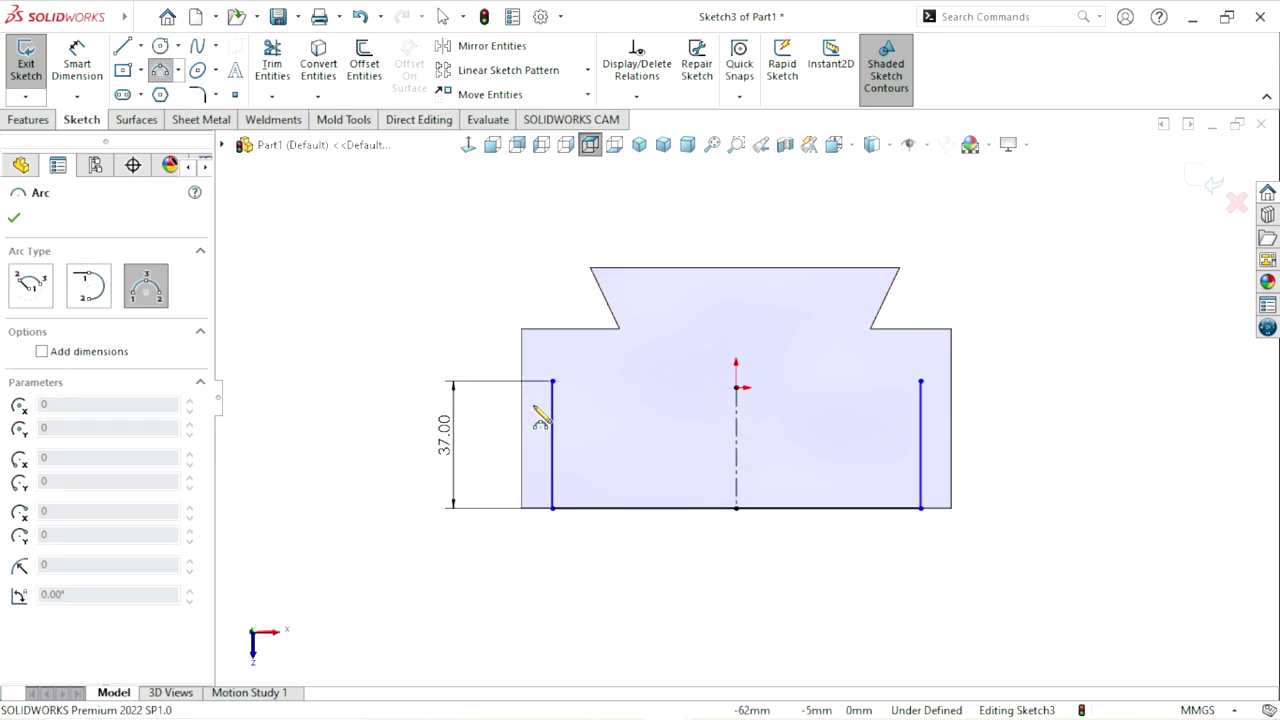
pyautogui.click(552, 381)
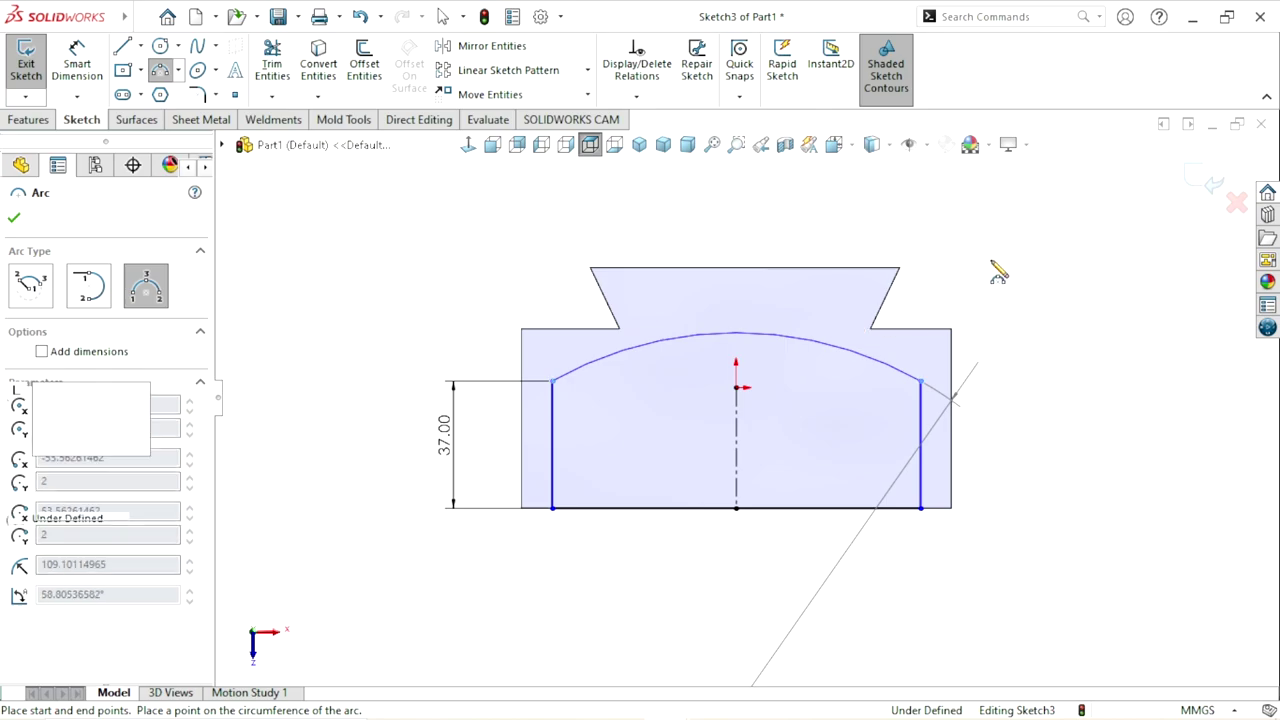
pyautogui.press('Escape')
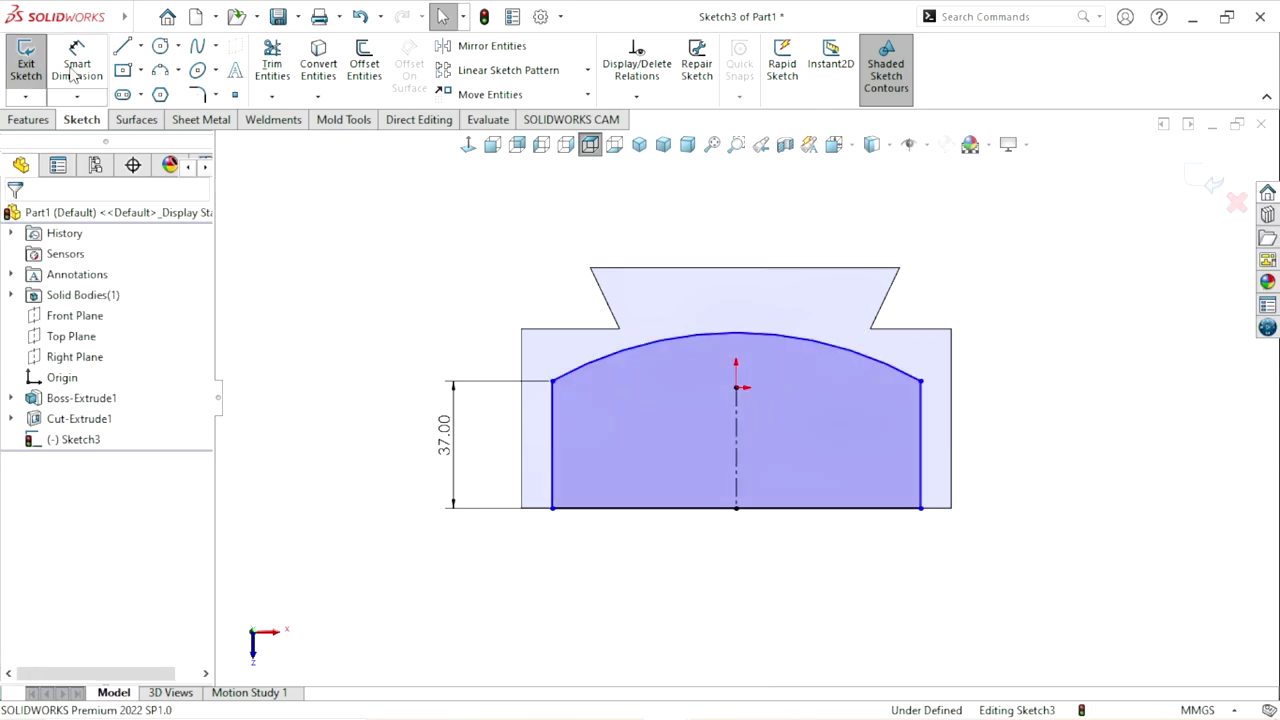
# Step: Dimension the arc radius to 95 mm
pyautogui.press('d')
pyautogui.click(720, 345)
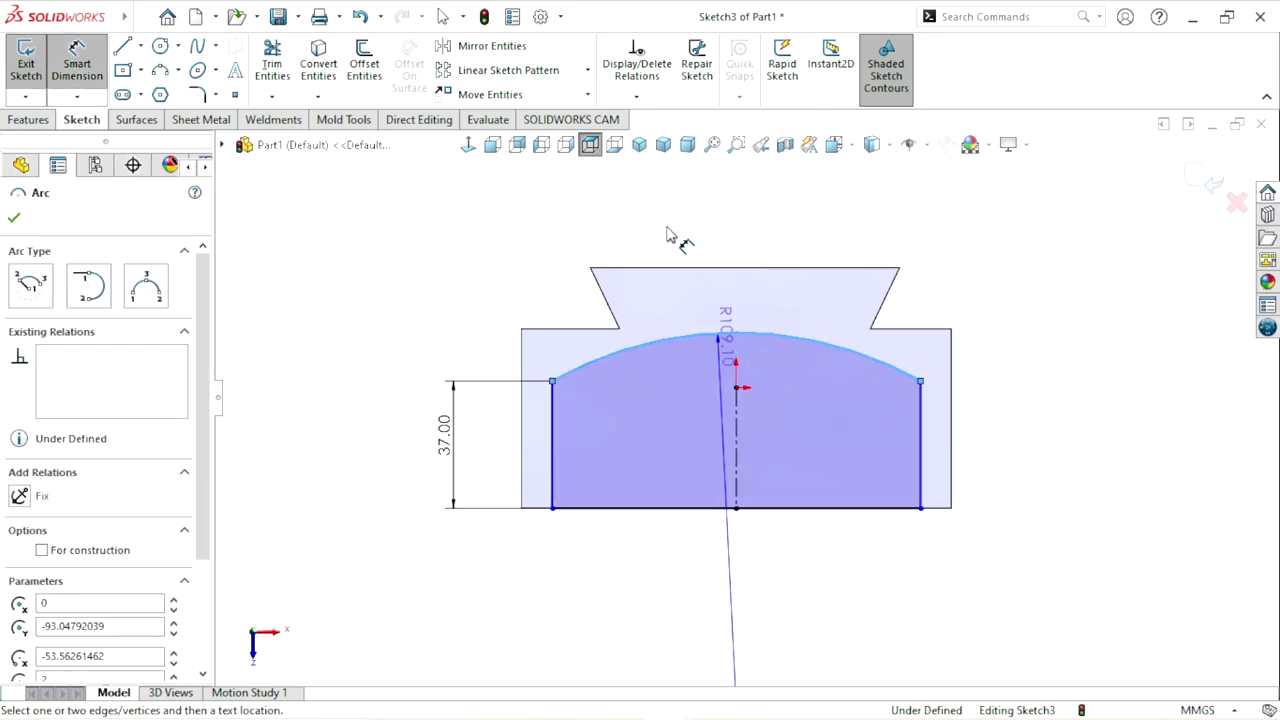
pyautogui.click(684, 238)
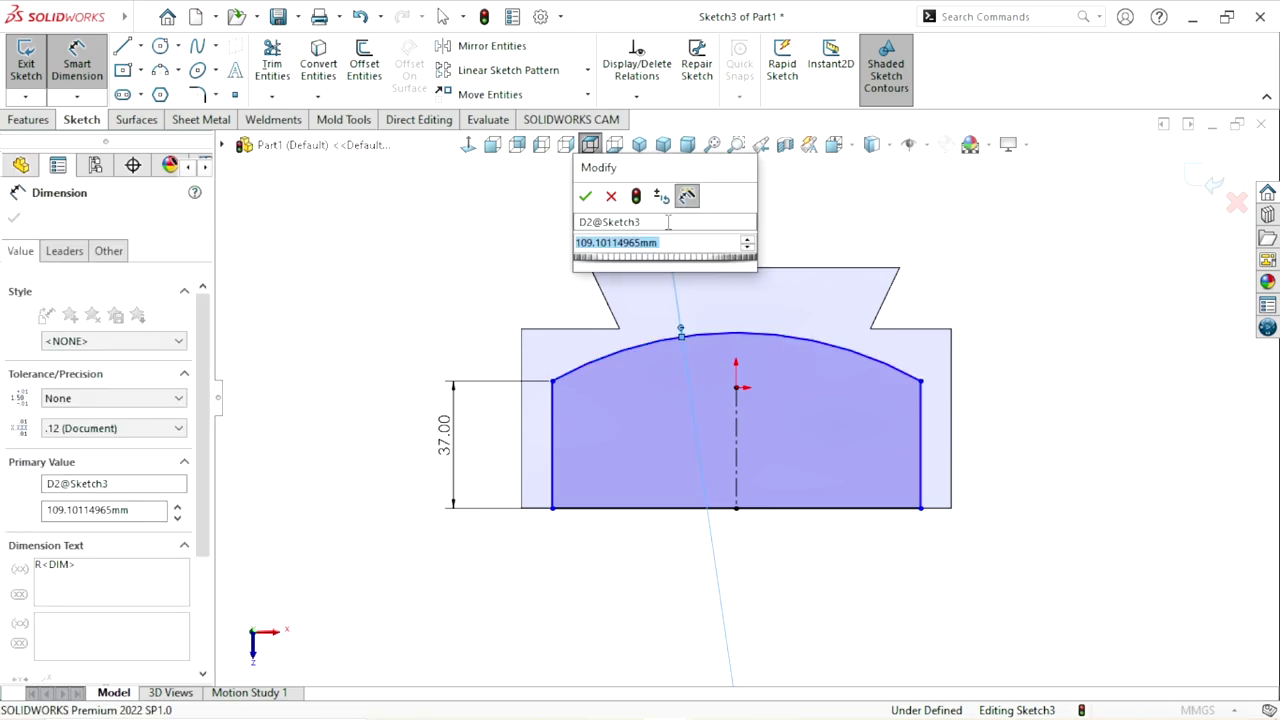
pyautogui.press('Return')
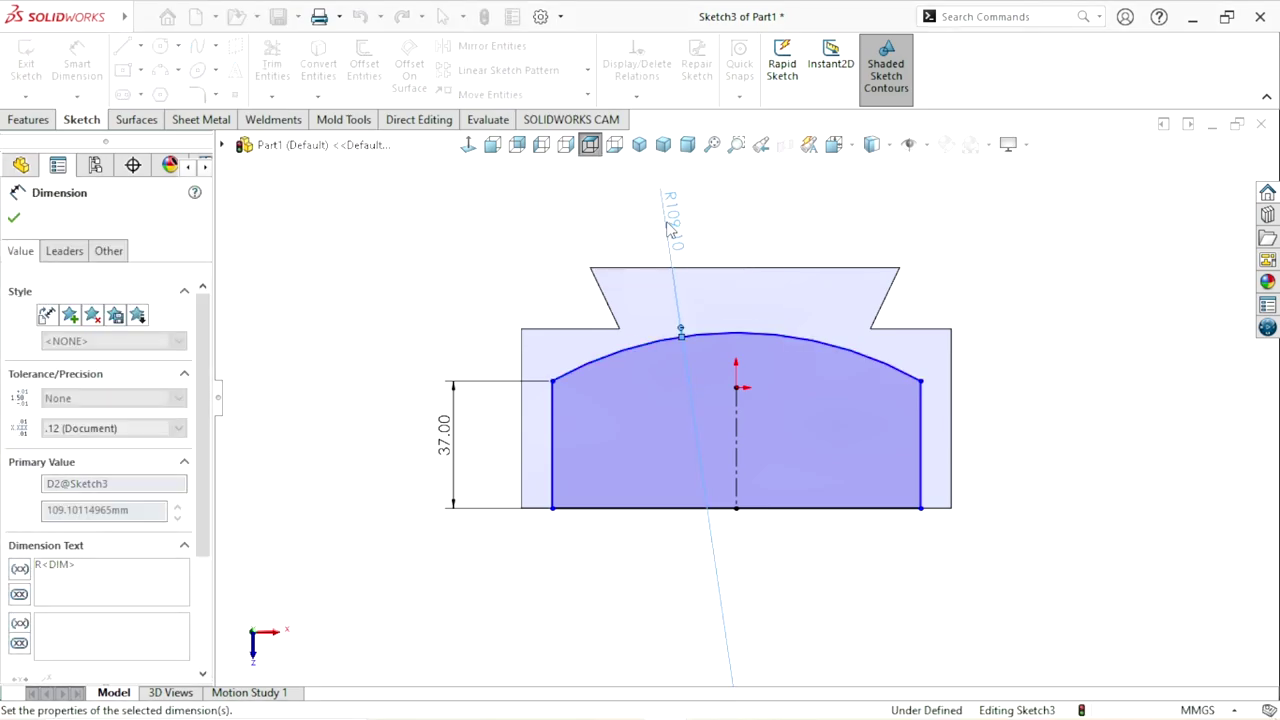
pyautogui.scroll(3, 710, 460)
pyautogui.scroll(-2, 750, 440)
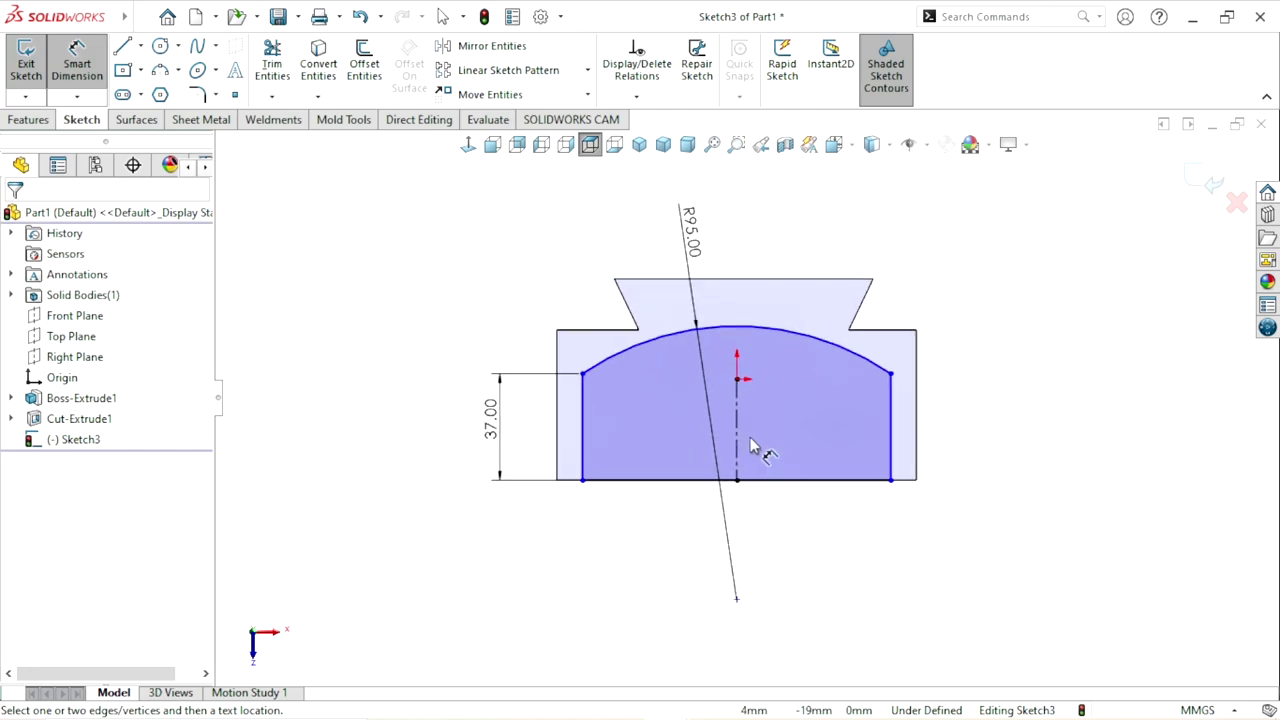
pyautogui.scroll(-1, 750, 437)
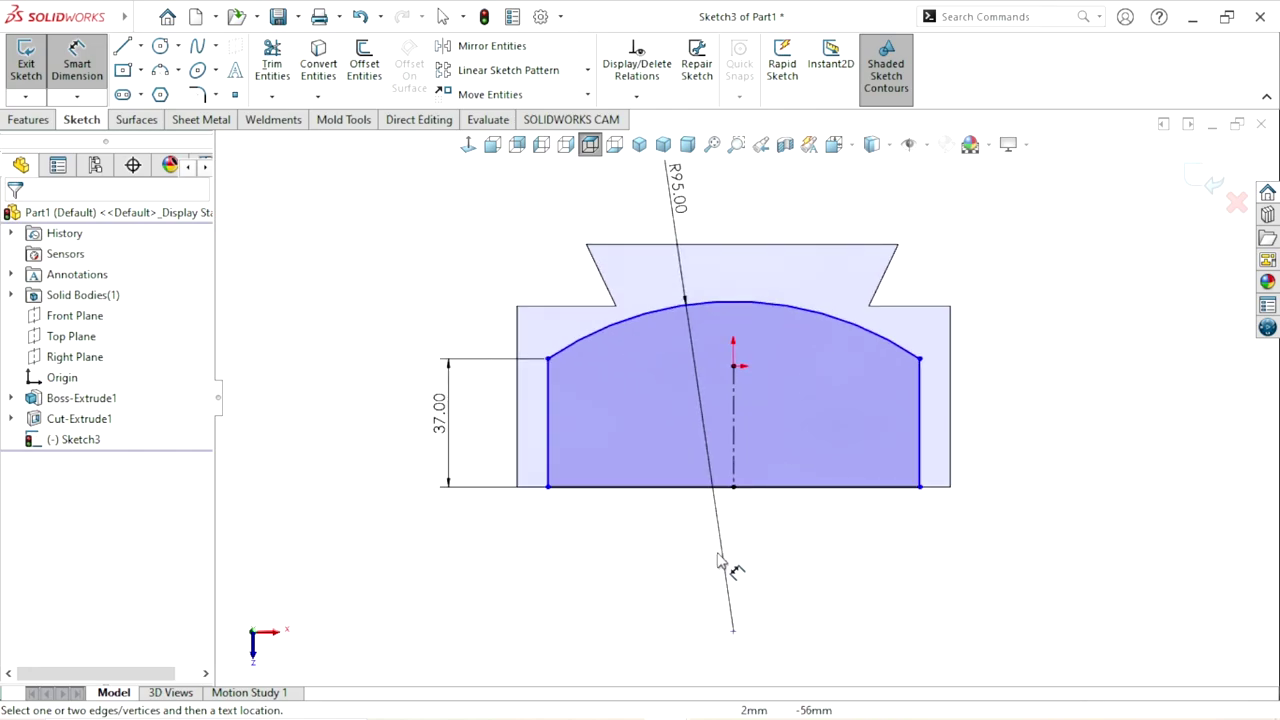
pyautogui.scroll(3, 745, 480)
pyautogui.scroll(-2, 726, 305)
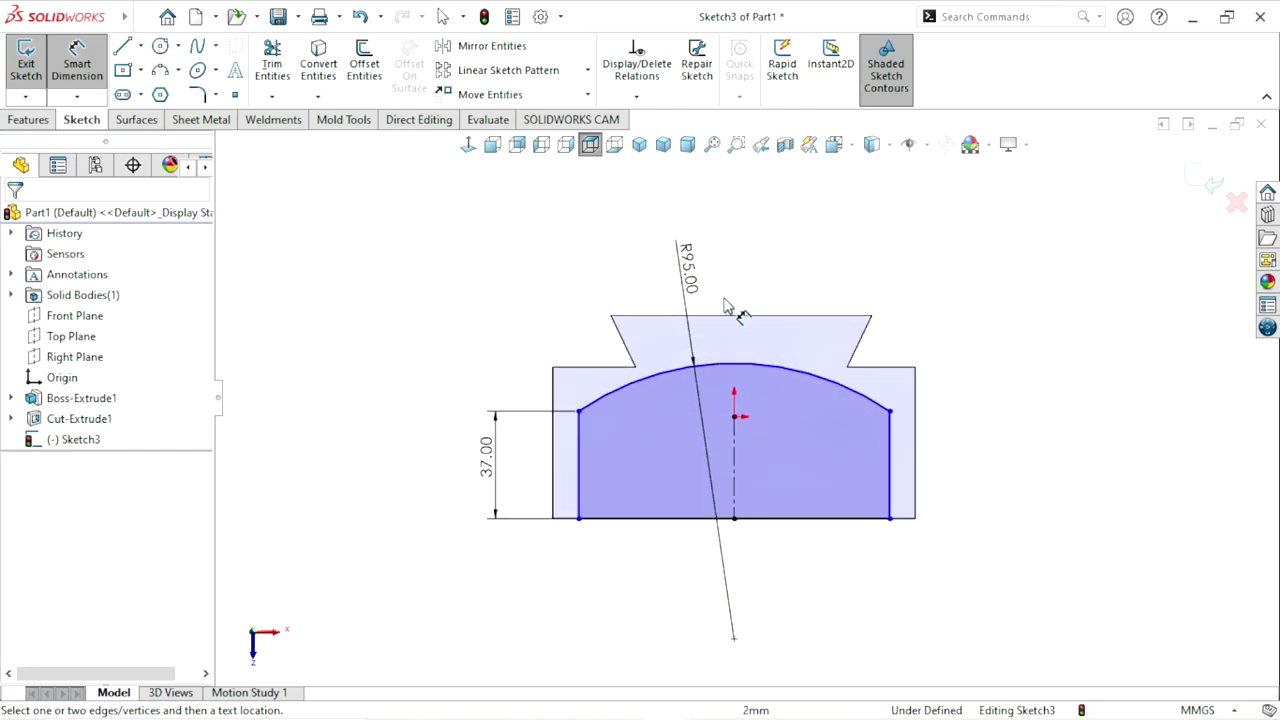
# Step: Set the distance between the vertical lines to 115 mm
pyautogui.click(579, 486)
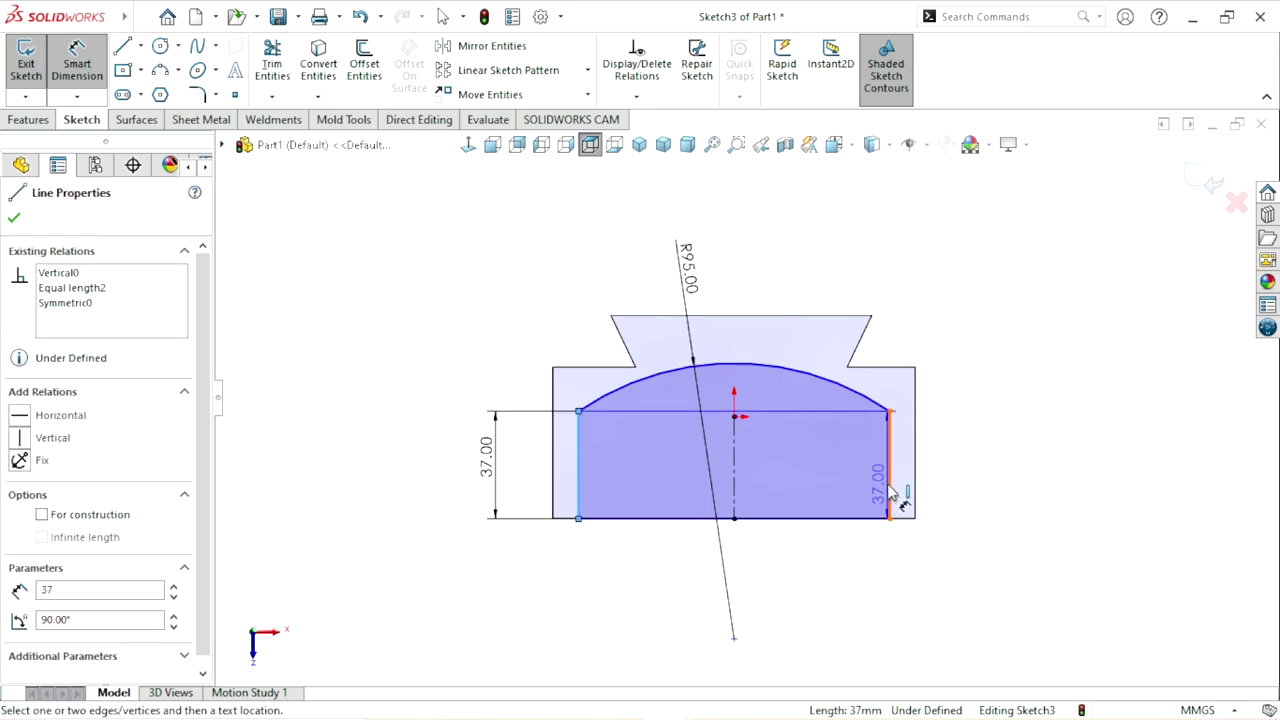
pyautogui.click(889, 490)
pyautogui.click(765, 600)
pyautogui.click(762, 600)
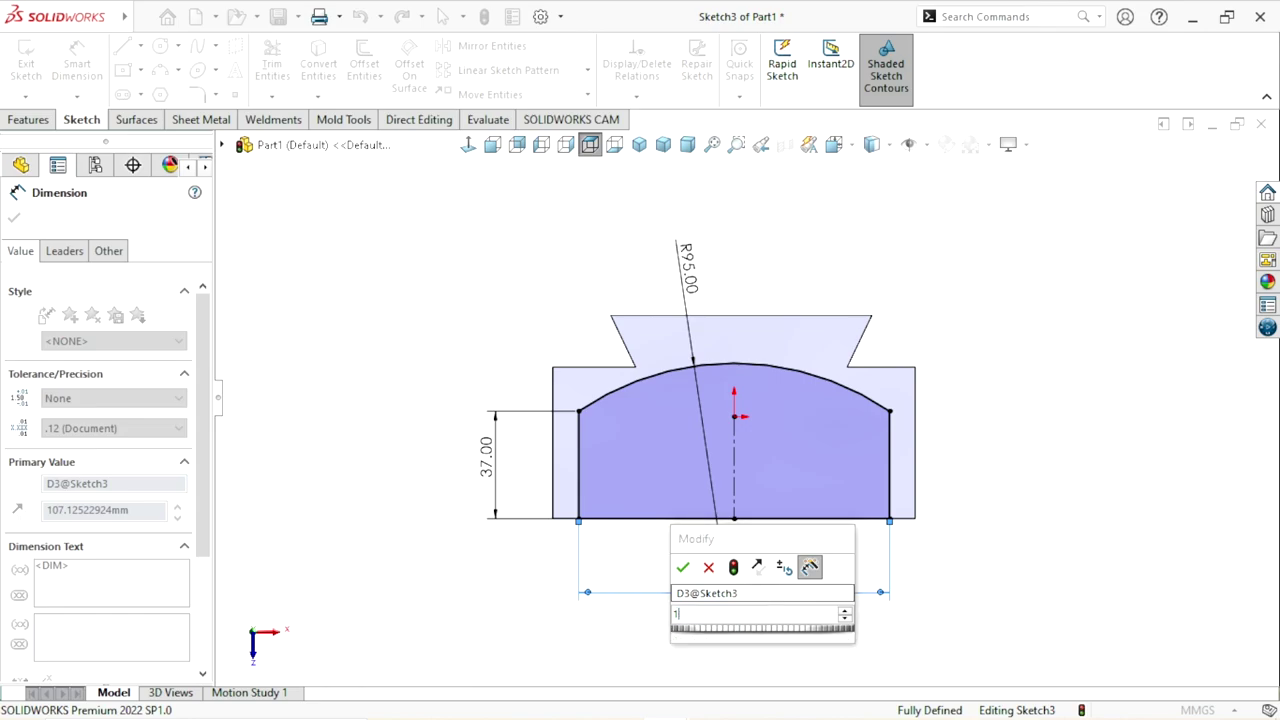
pyautogui.write('115')
pyautogui.press('Return')
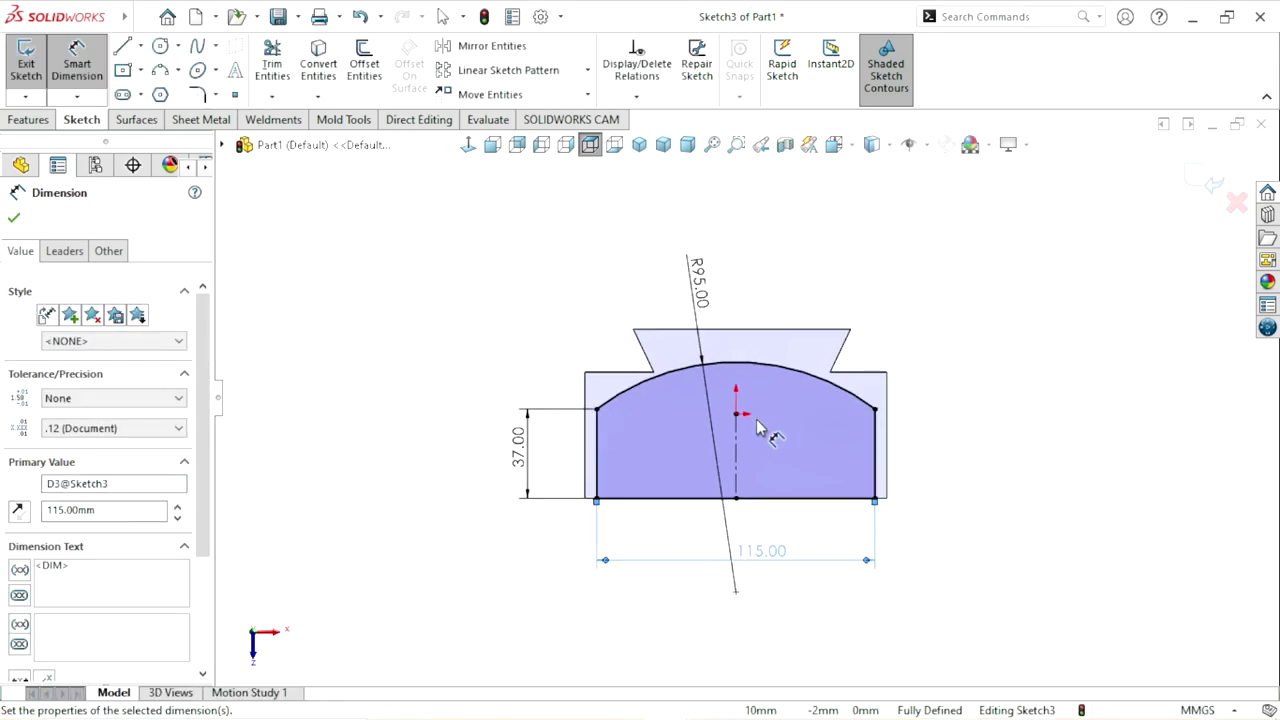
pyautogui.click(1010, 462)
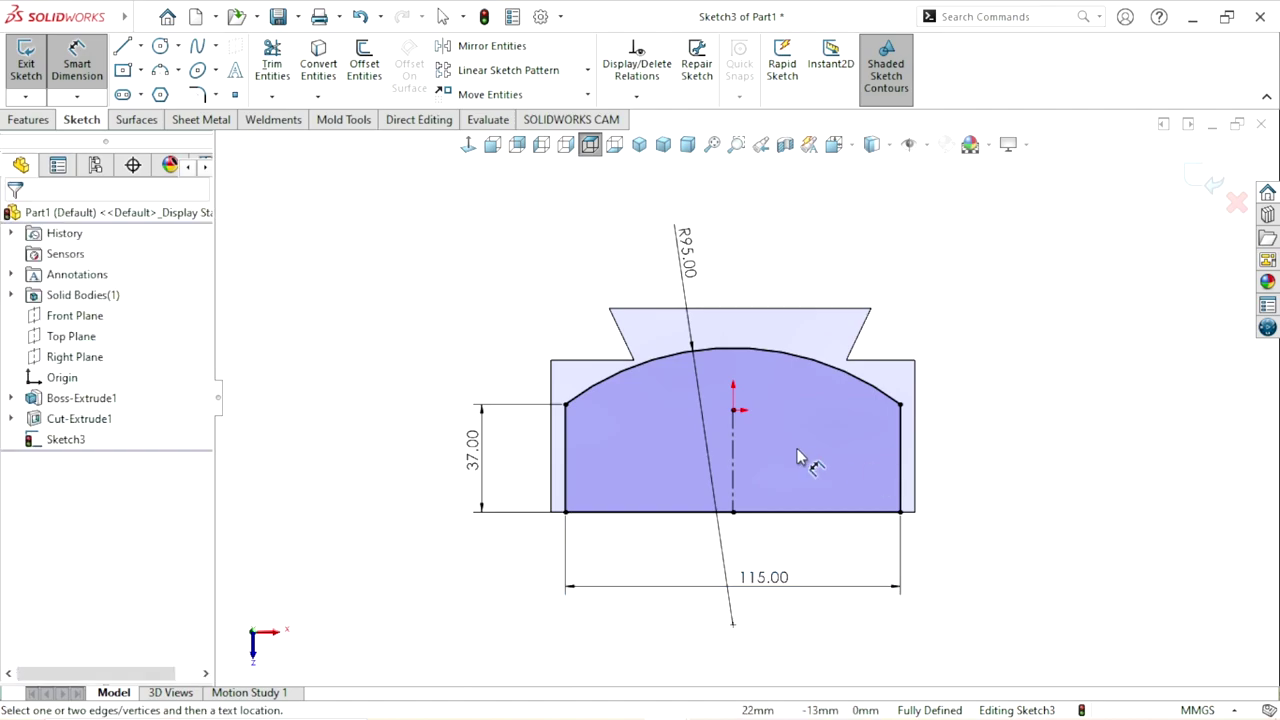
pyautogui.scroll(2, 798, 457)
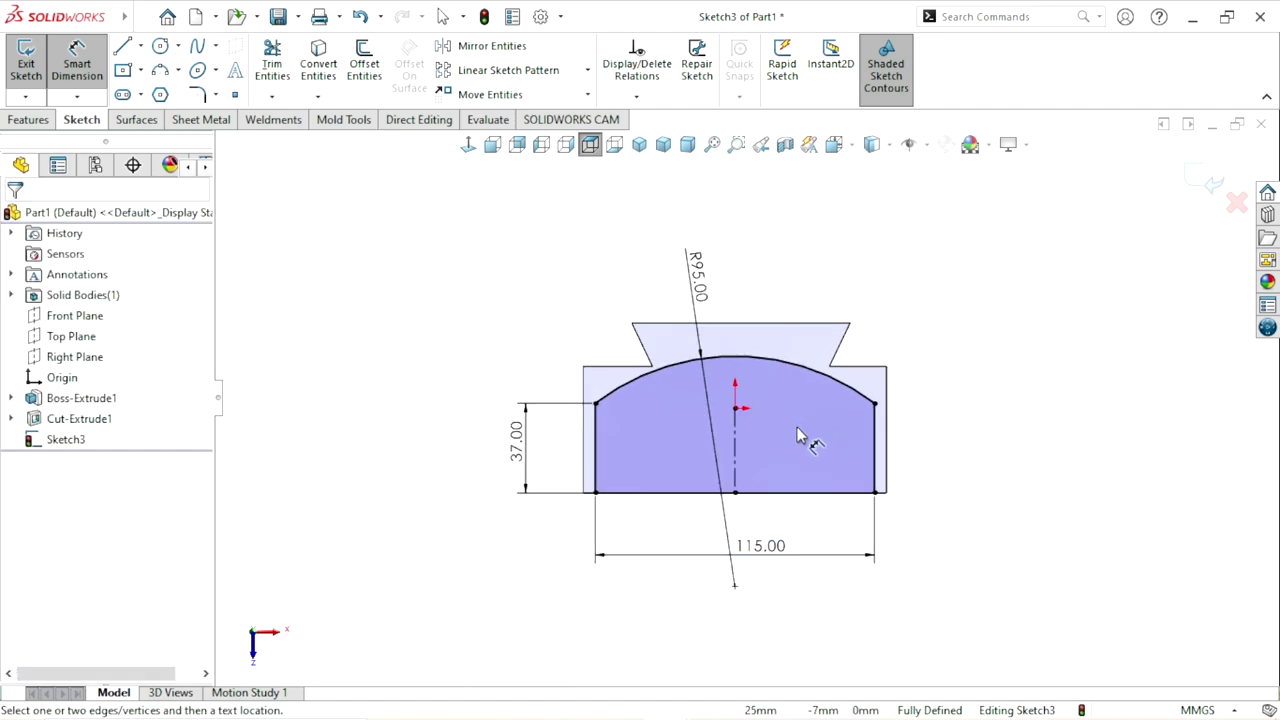
# Step: Extrude-cut the arched sketch Blind 8 mm deep into the part
pyautogui.click(33, 120)
pyautogui.click(298, 66)
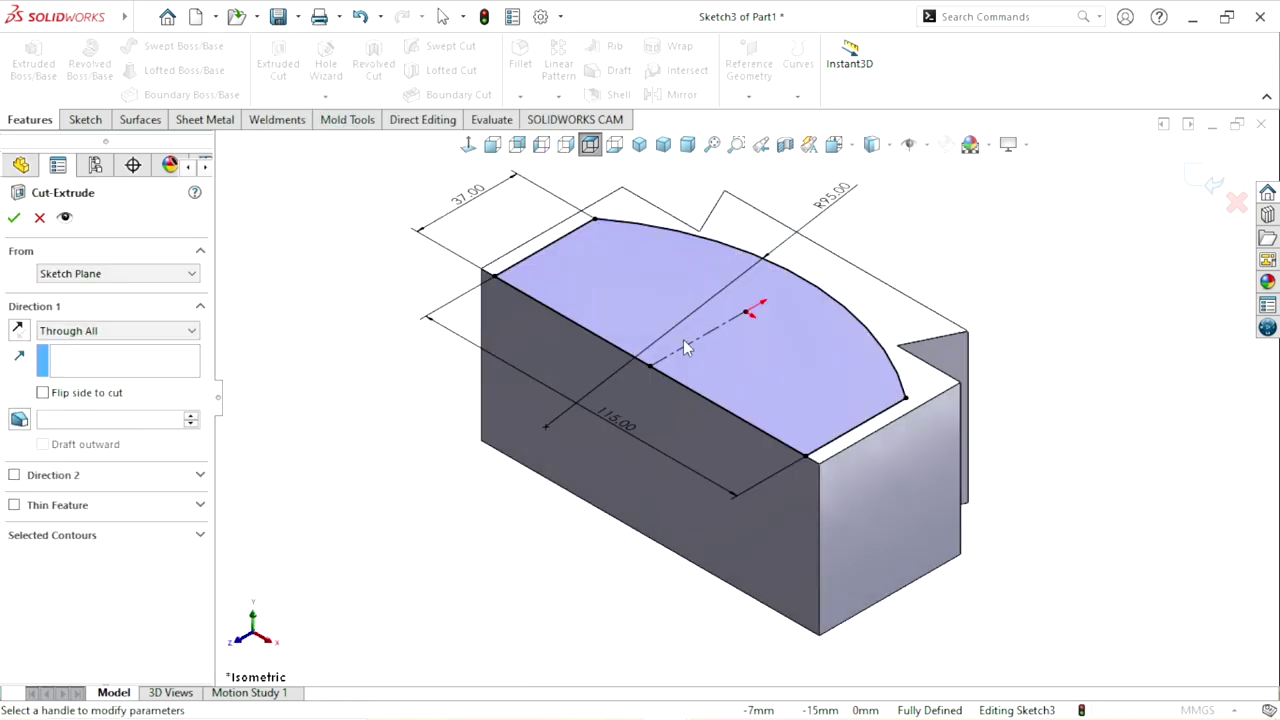
pyautogui.click(113, 334)
pyautogui.click(86, 350)
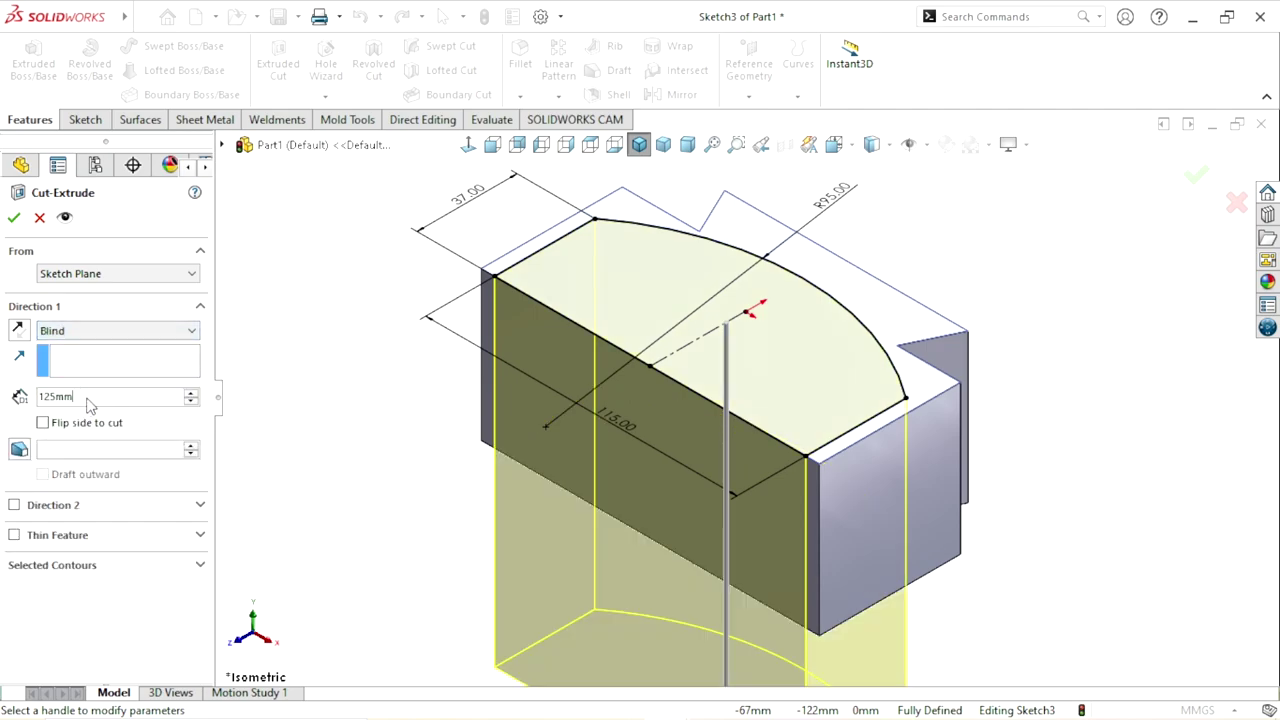
pyautogui.write('8')
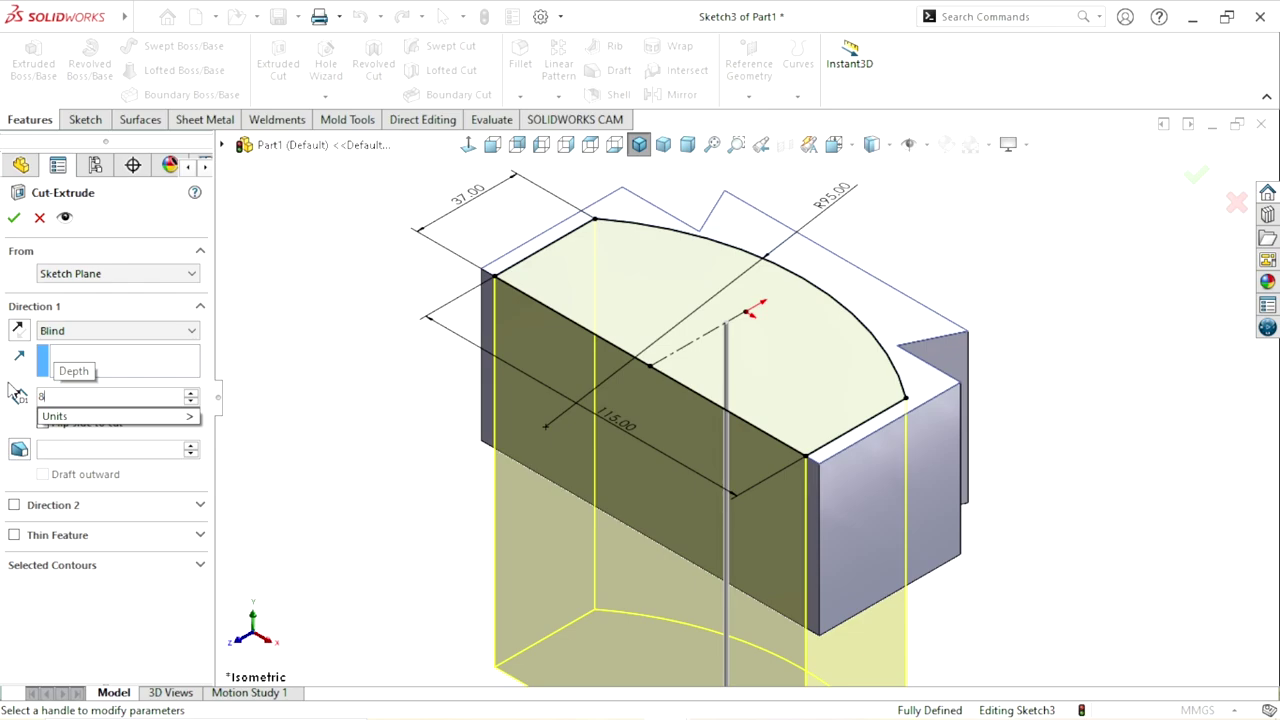
pyautogui.press('Return')
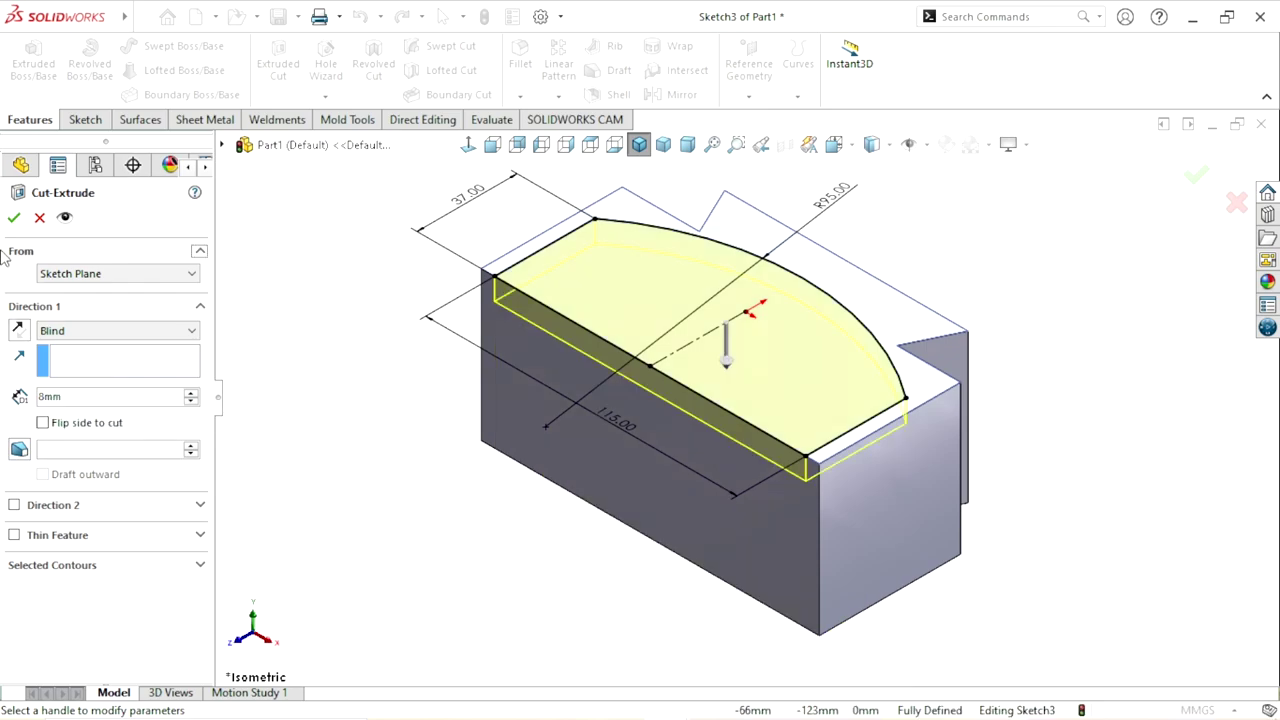
pyautogui.click(14, 219)
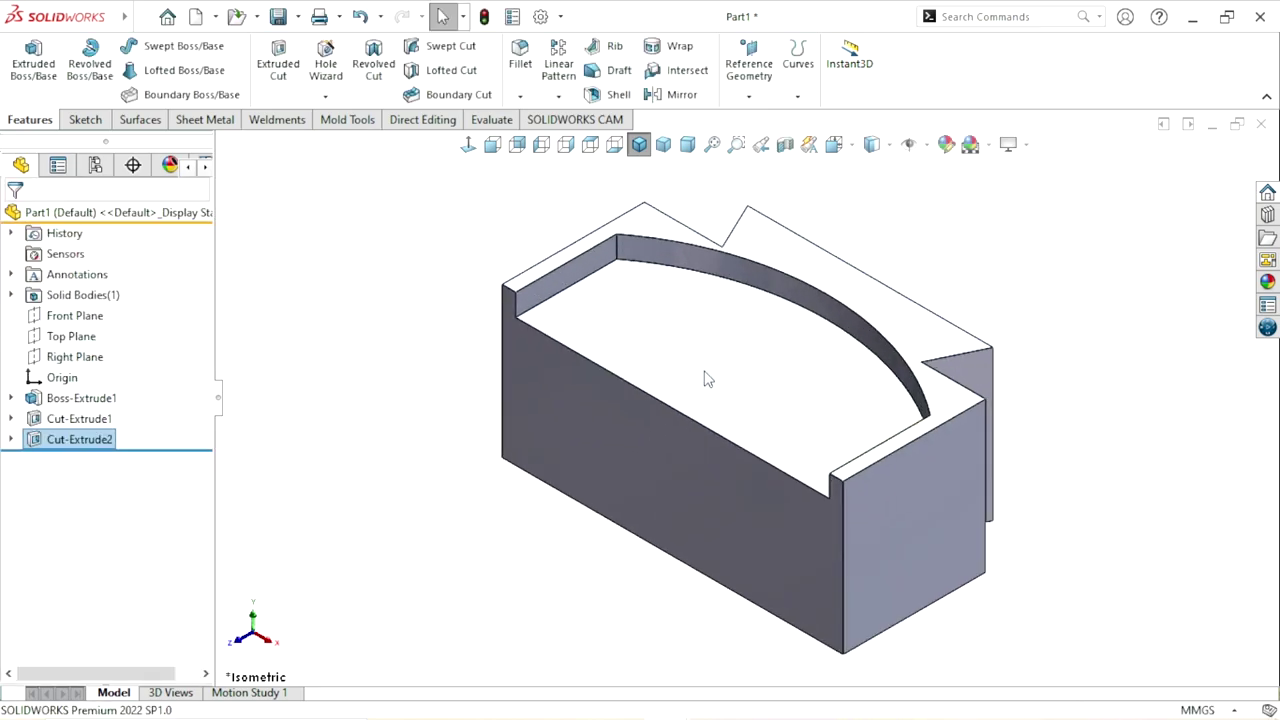
# Step: Start a new sketch on the pocket's floor face
pyautogui.moveTo(703, 374)
pyautogui.mouseDown(button='middle')
pyautogui.moveTo(640, 374)
pyautogui.moveTo(798, 530)
pyautogui.moveTo(557, 606)
pyautogui.moveTo(757, 420)
pyautogui.mouseUp(button='middle')
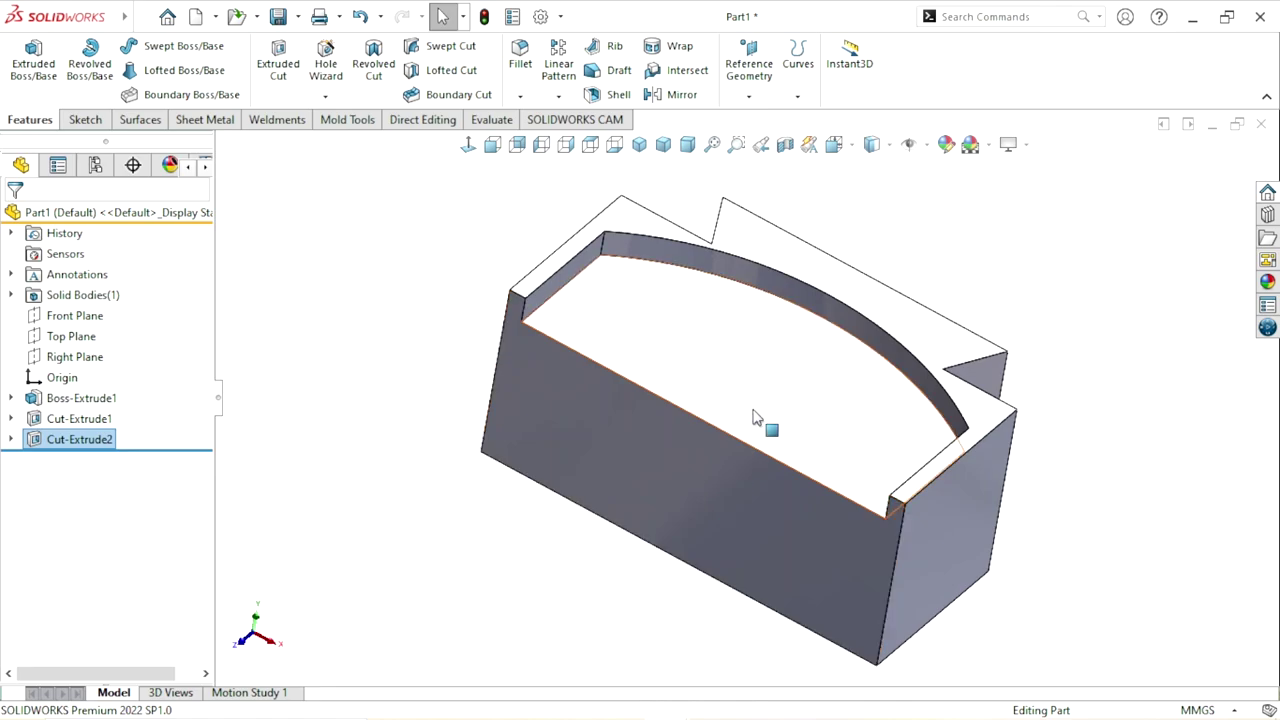
pyautogui.click(754, 409)
pyautogui.click(834, 351)
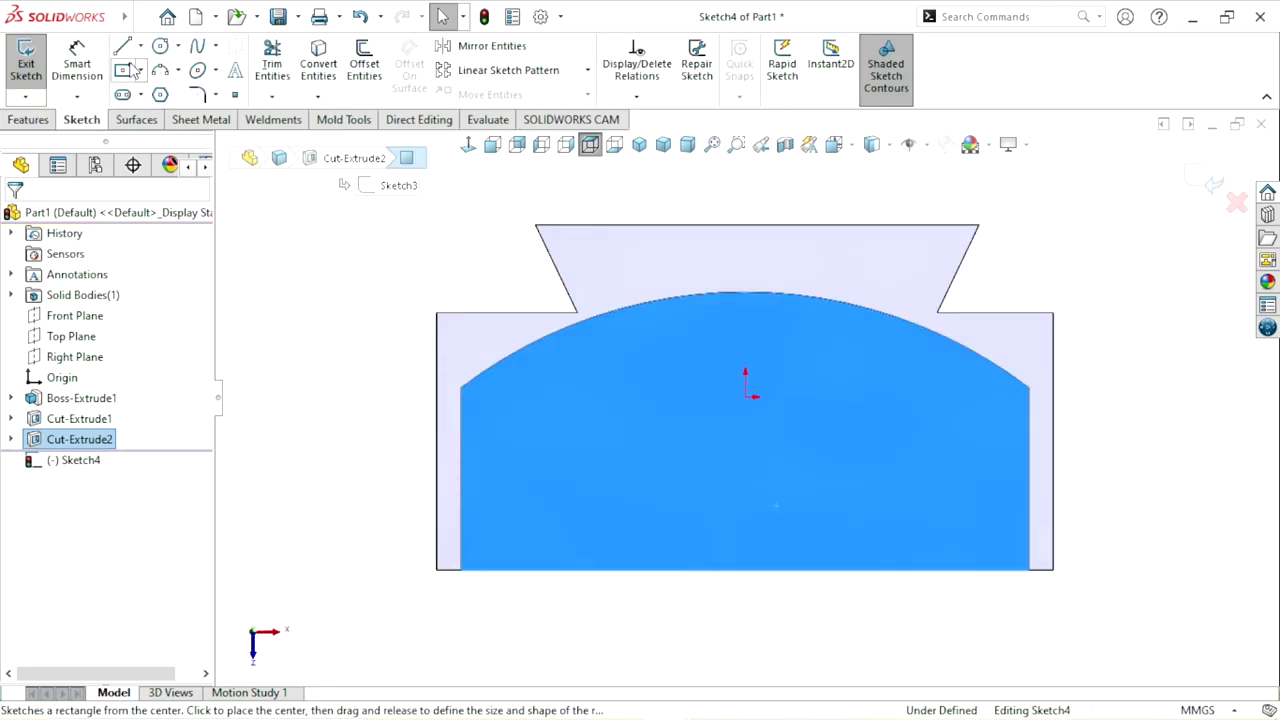
# Step: Draw a corner rectangle from the pocket's bottom-left corner across the lower part of the arch
pyautogui.click(141, 70)
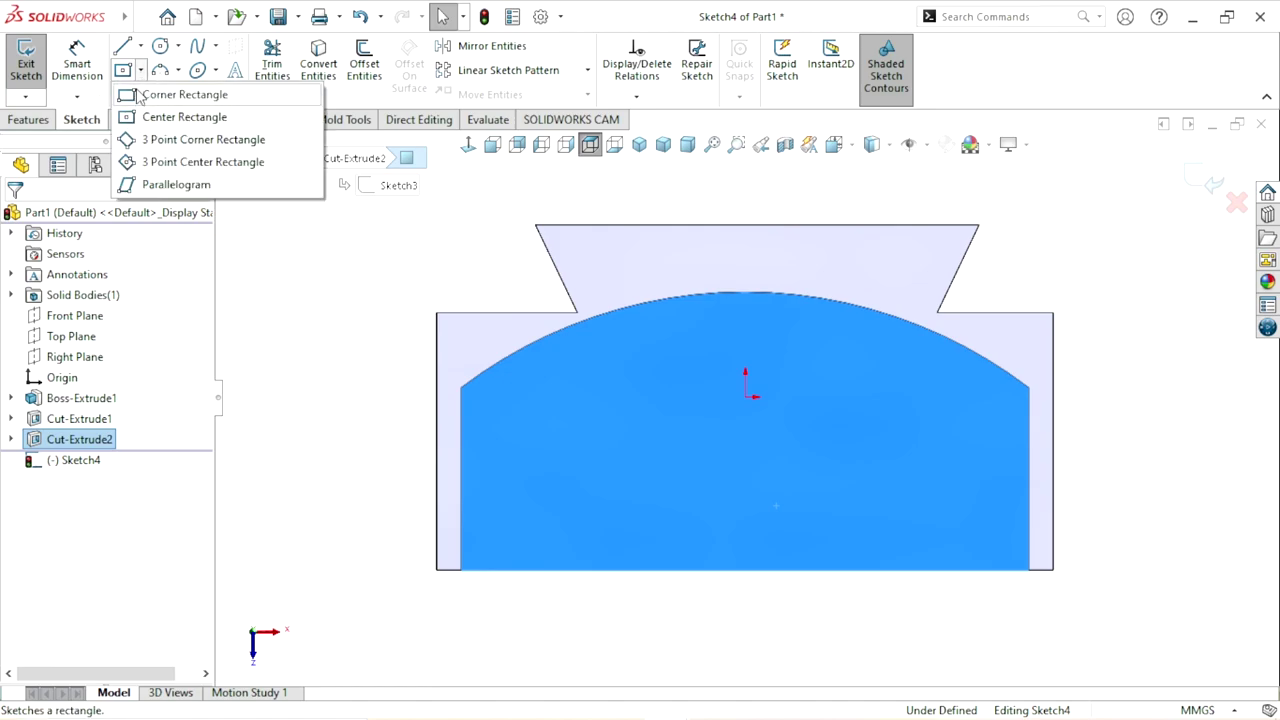
pyautogui.click(180, 91)
pyautogui.click(484, 570)
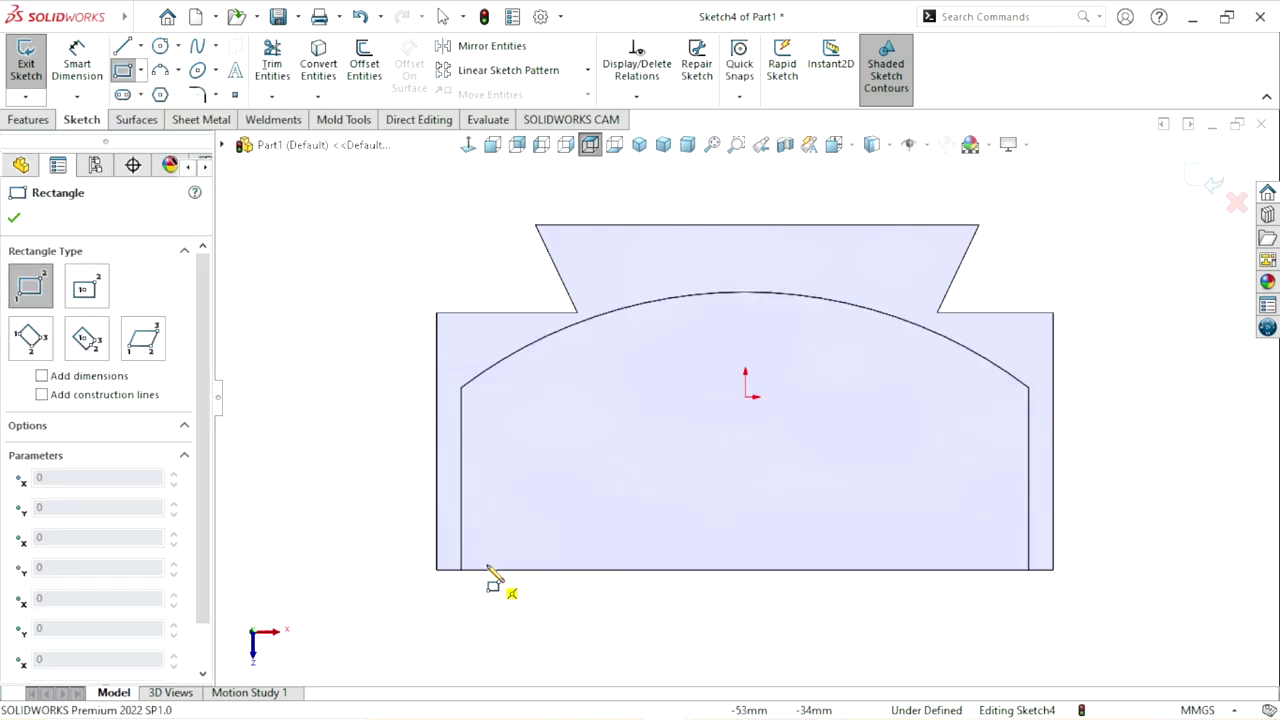
pyautogui.click(1009, 423)
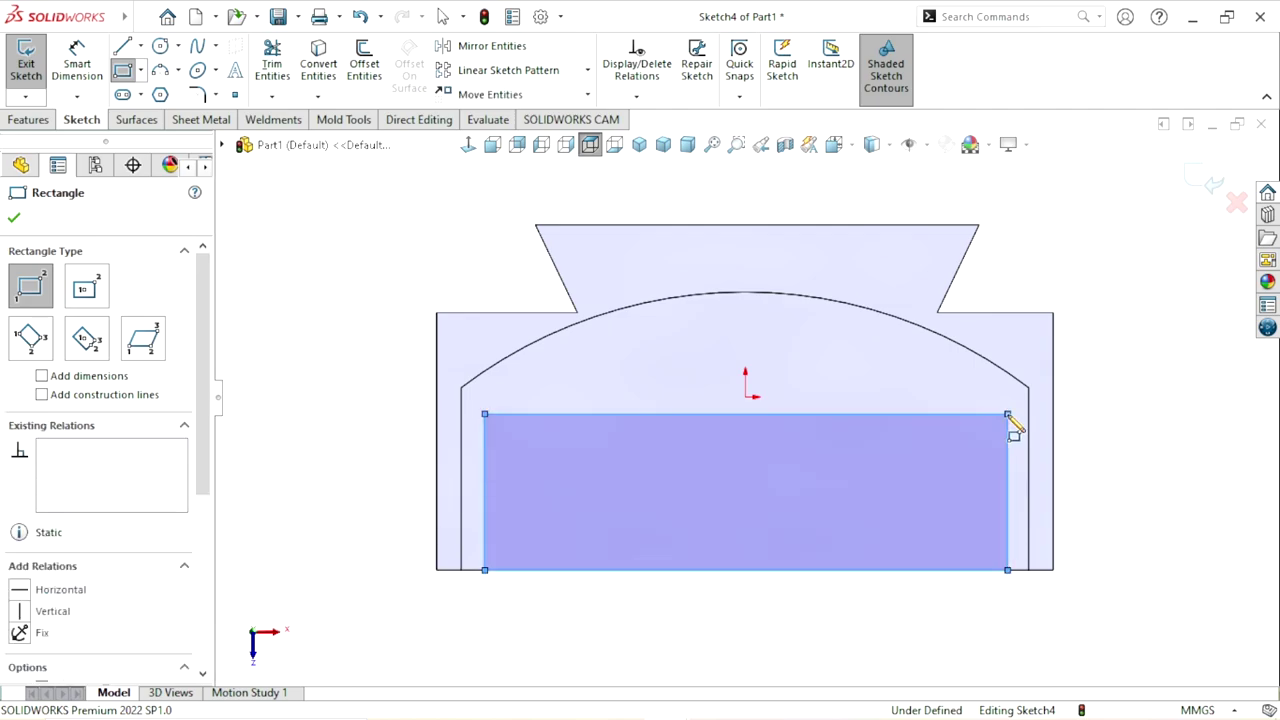
pyautogui.rightClick(1090, 429)
pyautogui.click(1099, 430)
pyautogui.scroll(2, 686, 480)
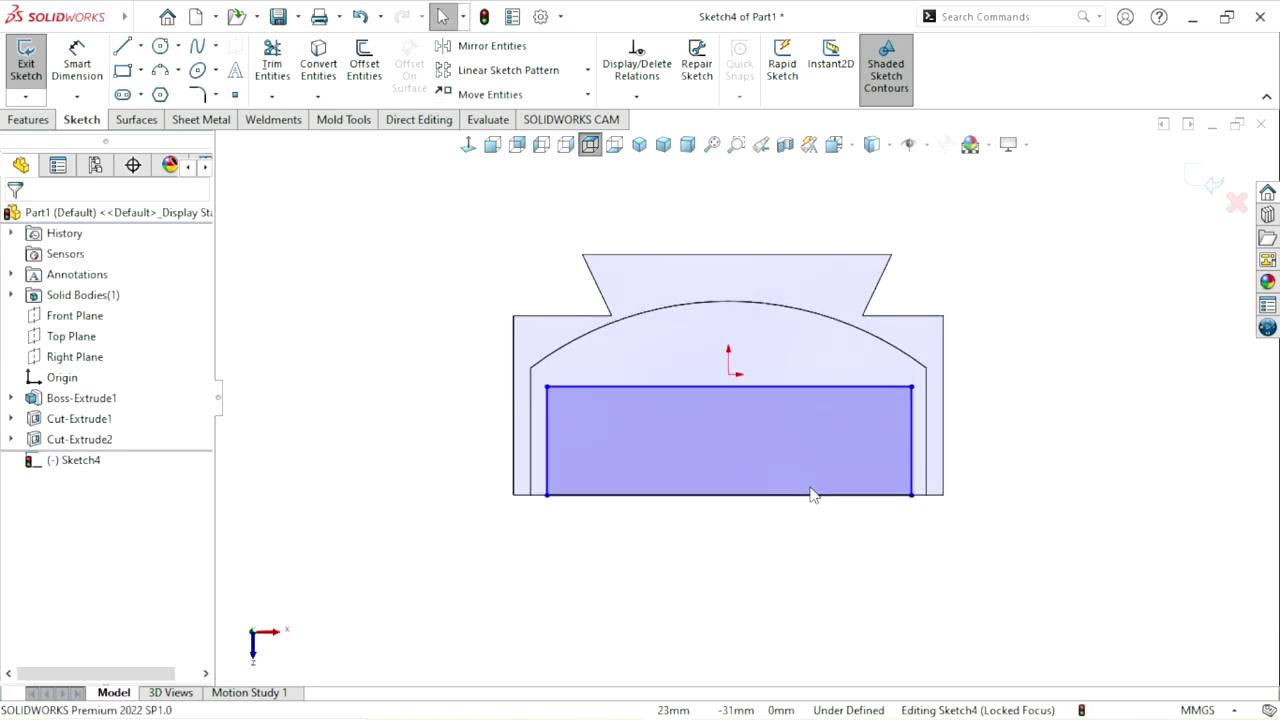
# Step: Dimension the rectangle's left edge to 35 mm and its bottom edge to 110 mm
pyautogui.click(90, 72)
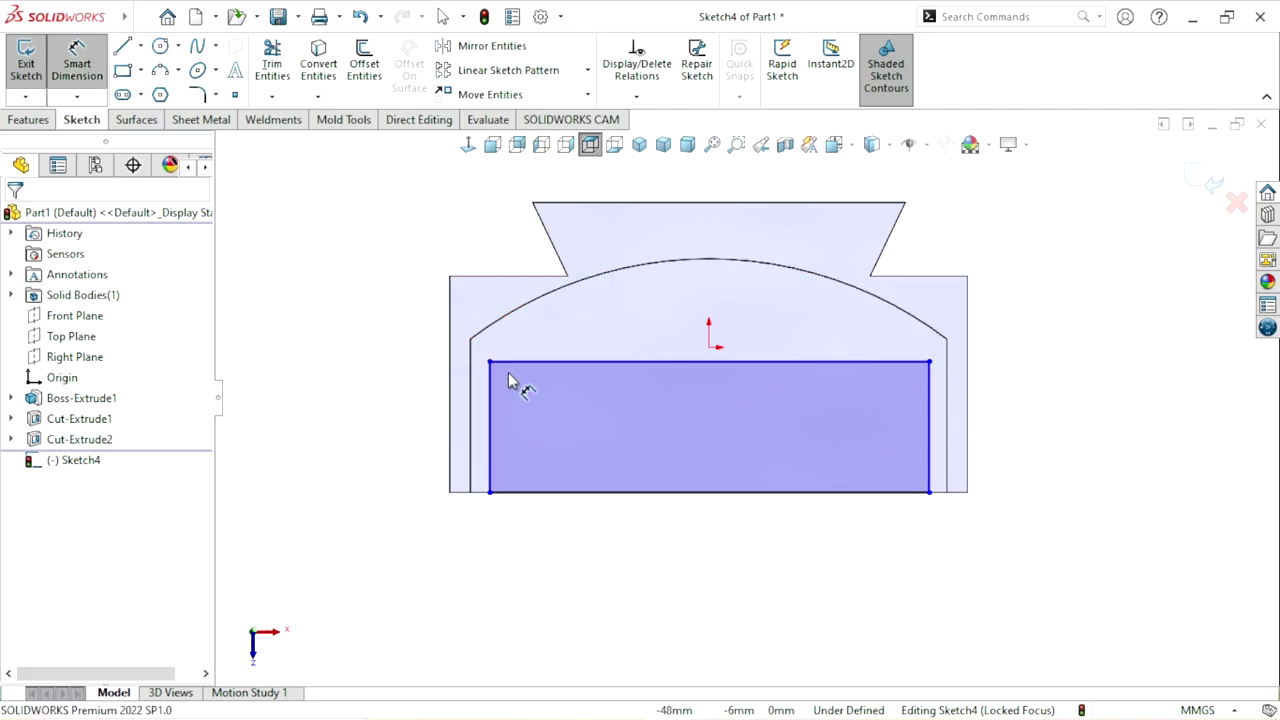
pyautogui.click(490, 430)
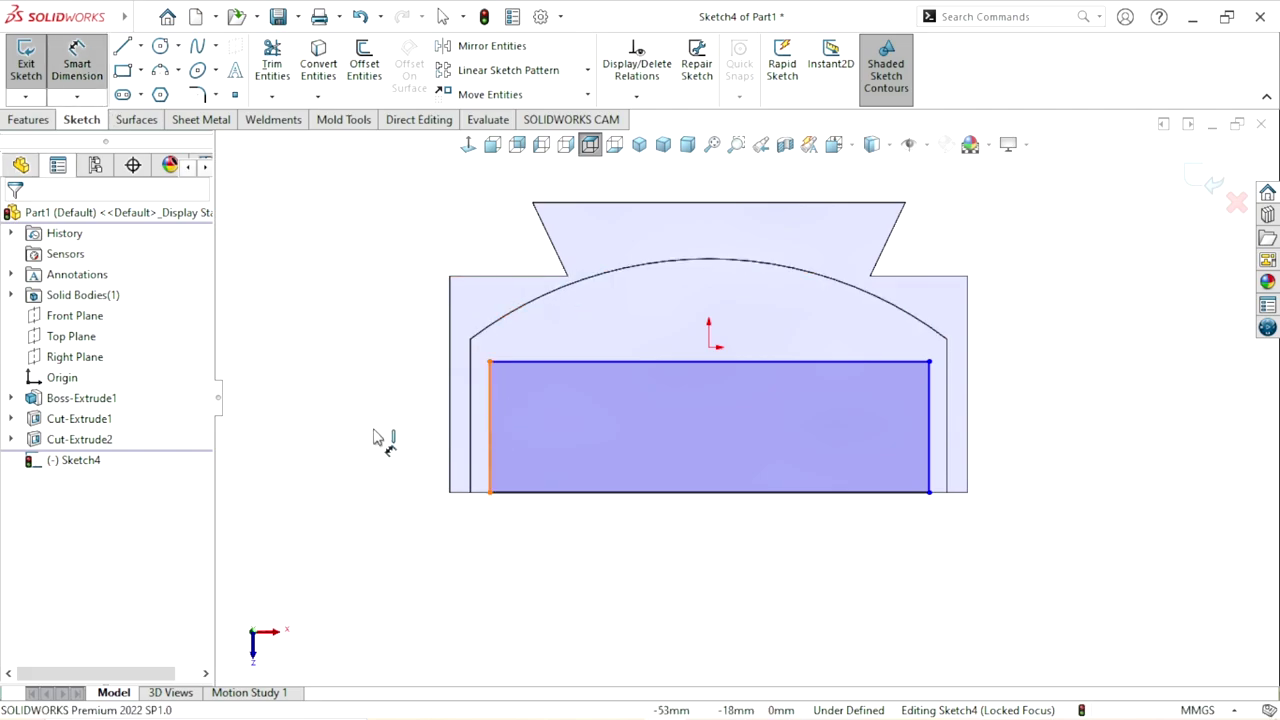
pyautogui.click(397, 430)
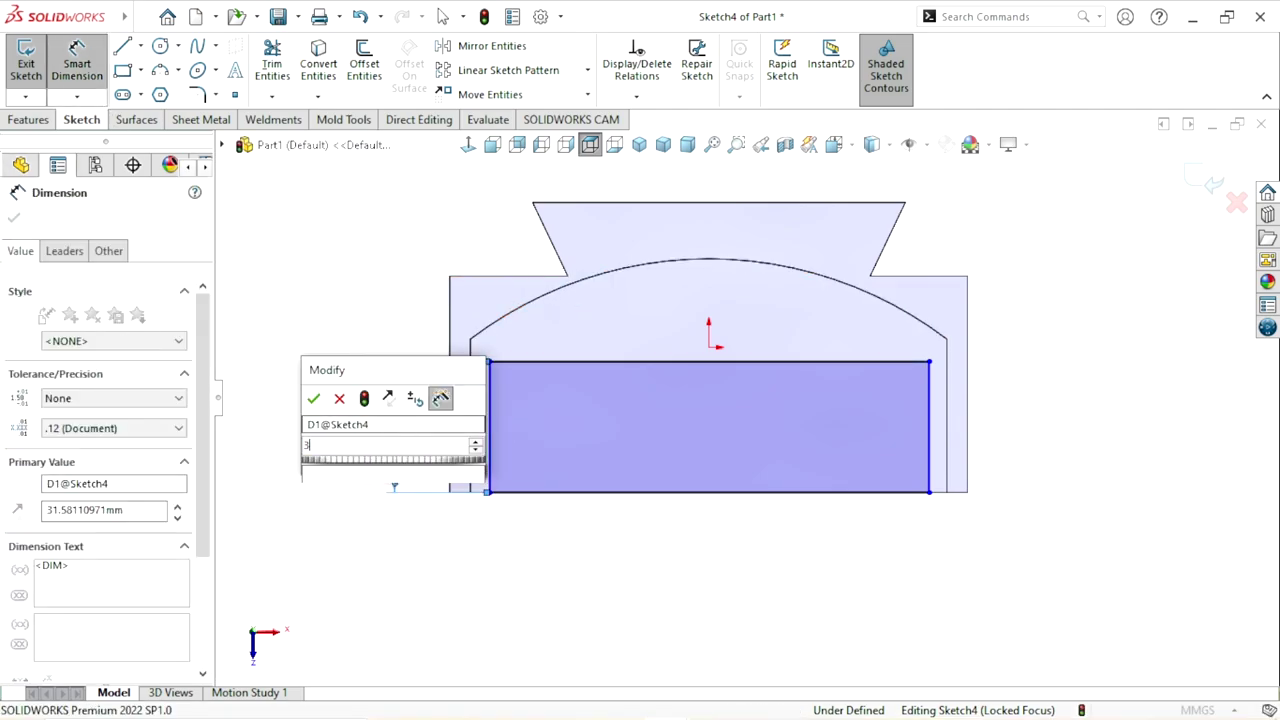
pyautogui.write('35')
pyautogui.press('Return')
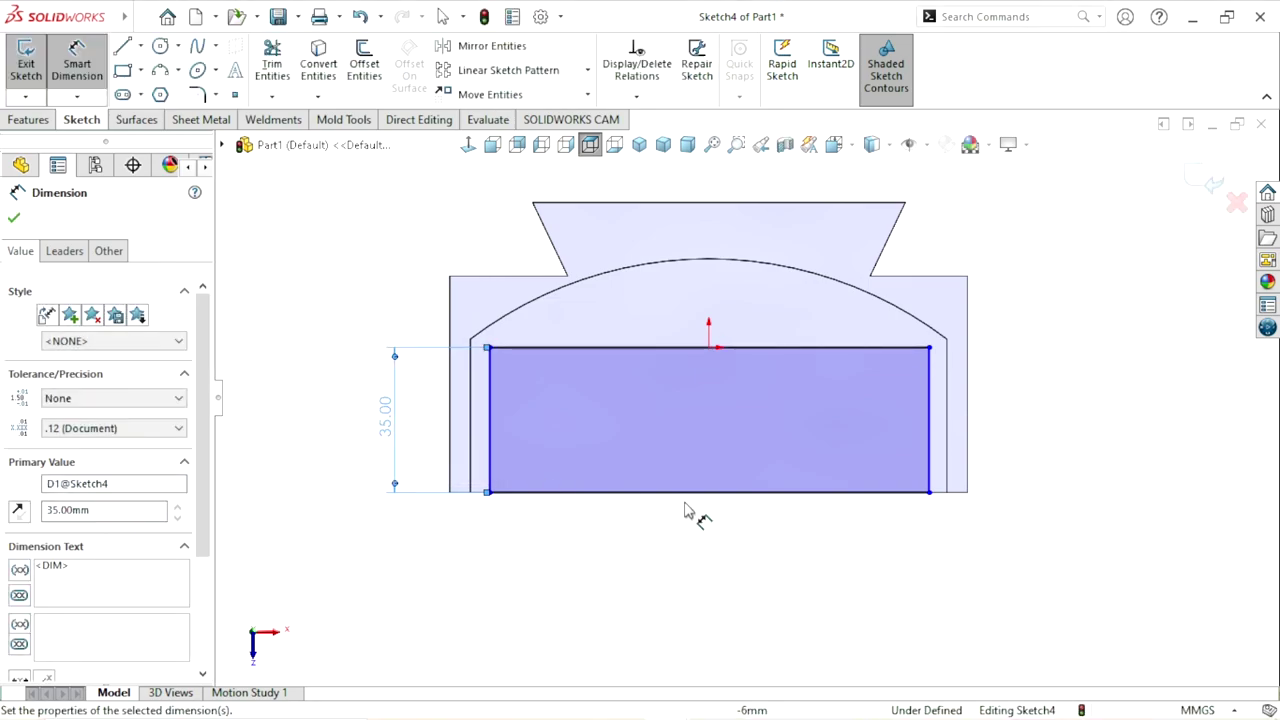
pyautogui.click(685, 495)
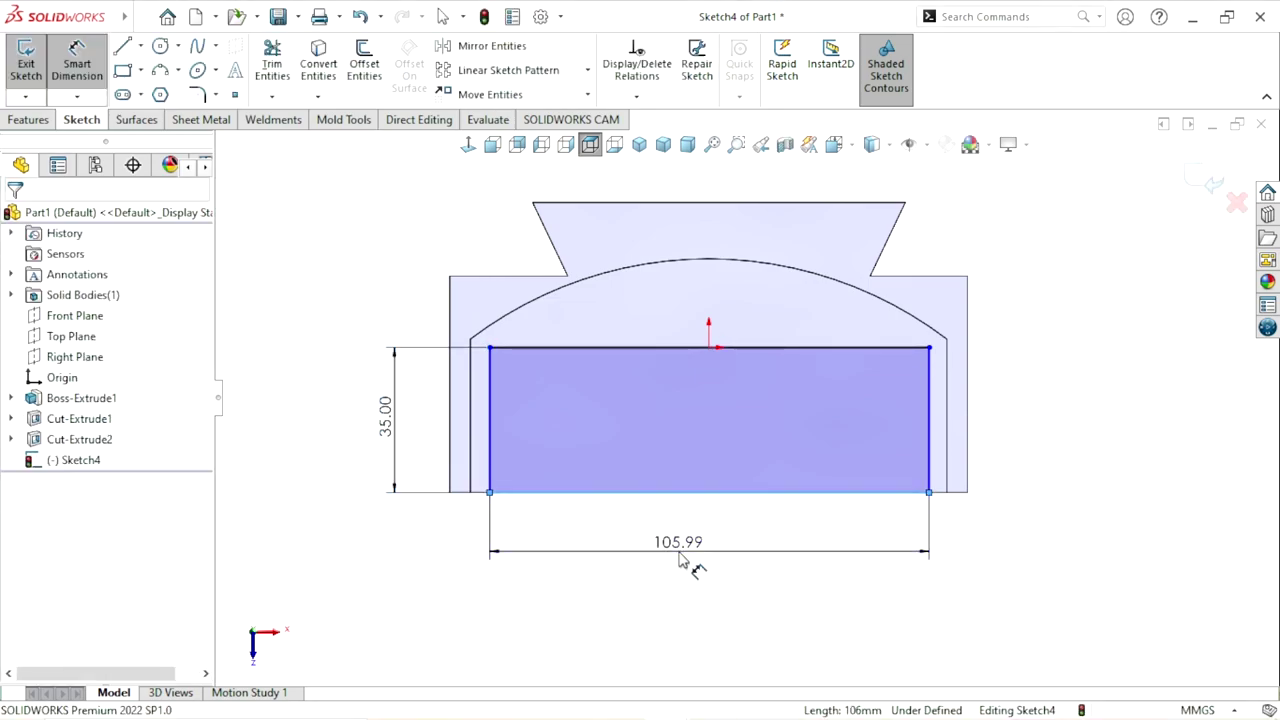
pyautogui.click(678, 560)
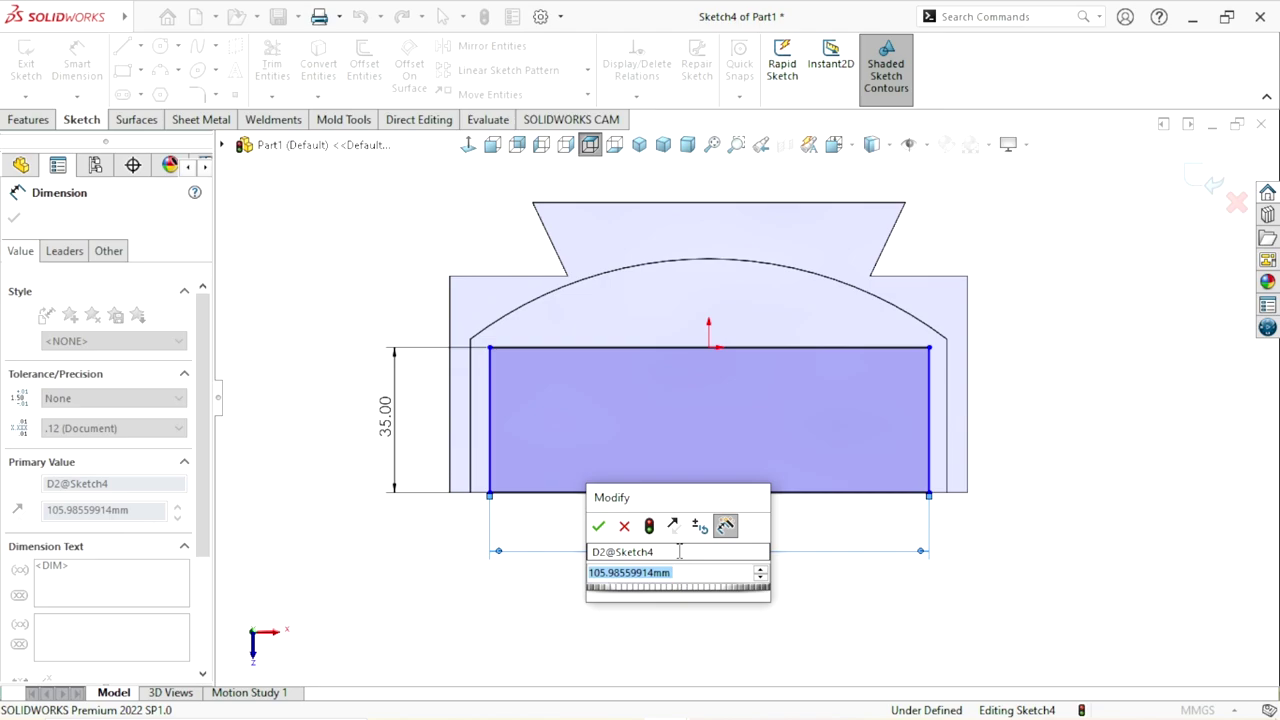
pyautogui.write('11')
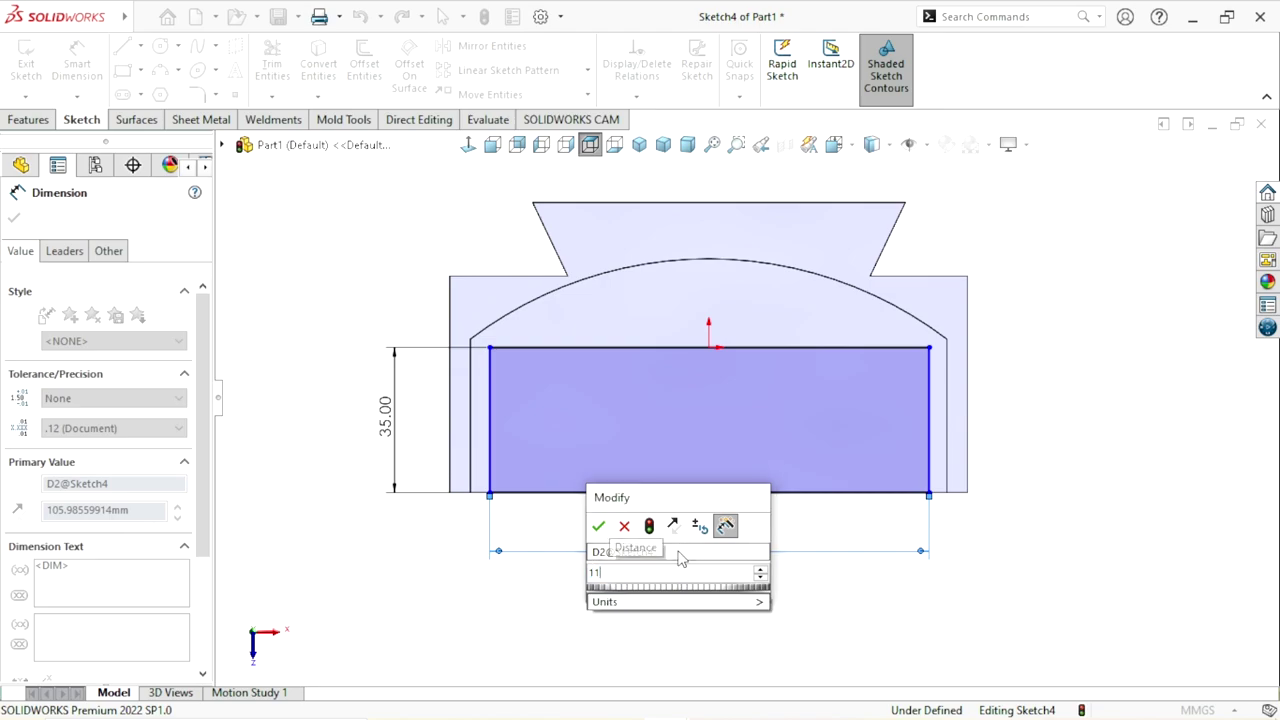
pyautogui.write('0')
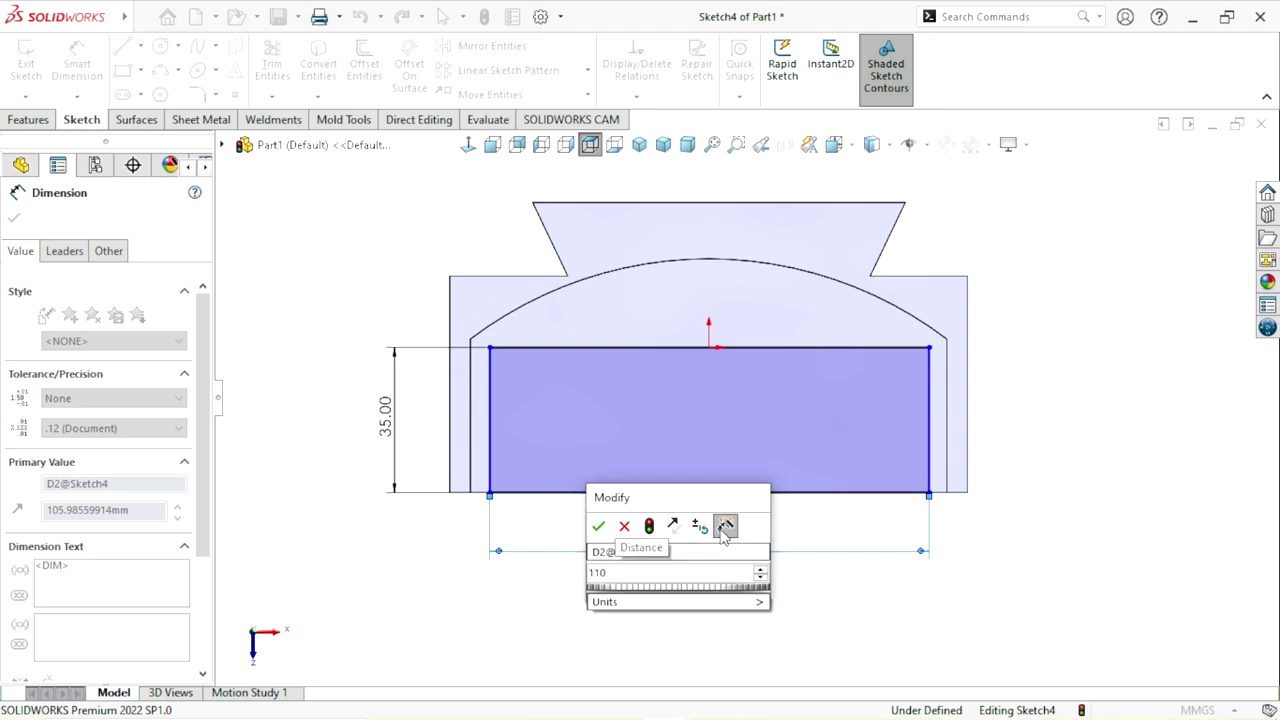
pyautogui.click(598, 526)
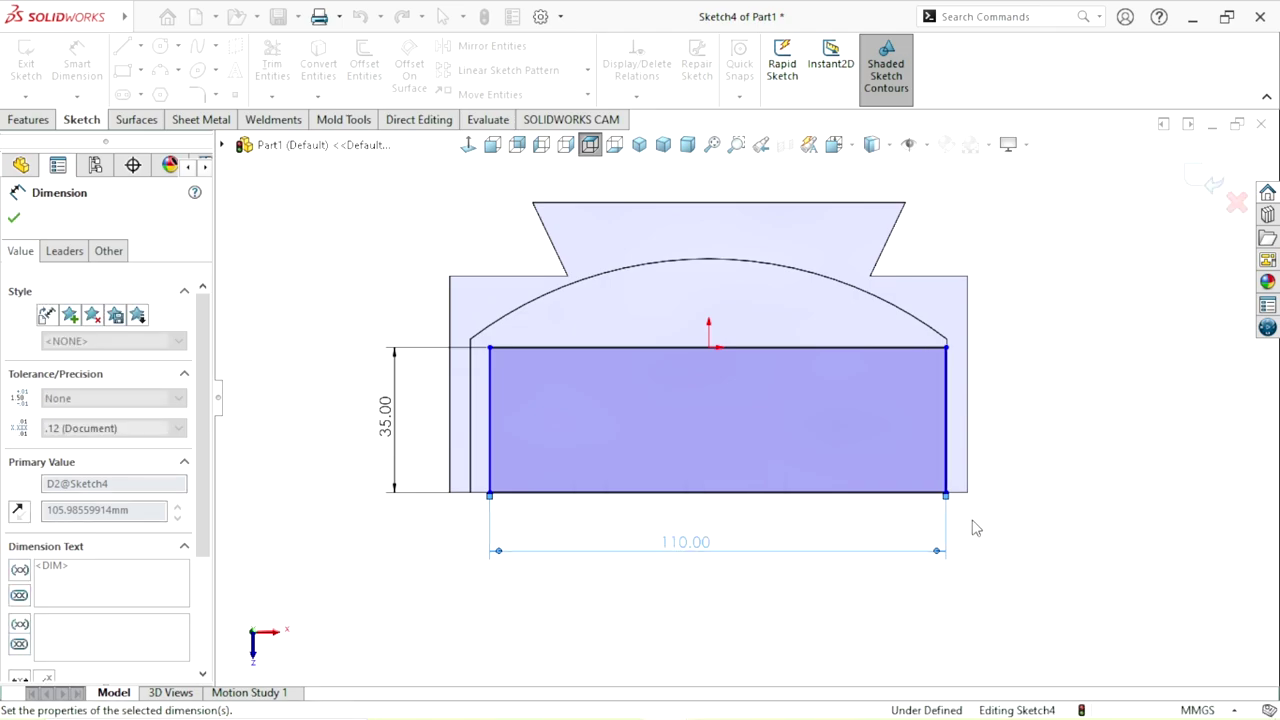
pyautogui.click(1058, 548)
pyautogui.press('f')
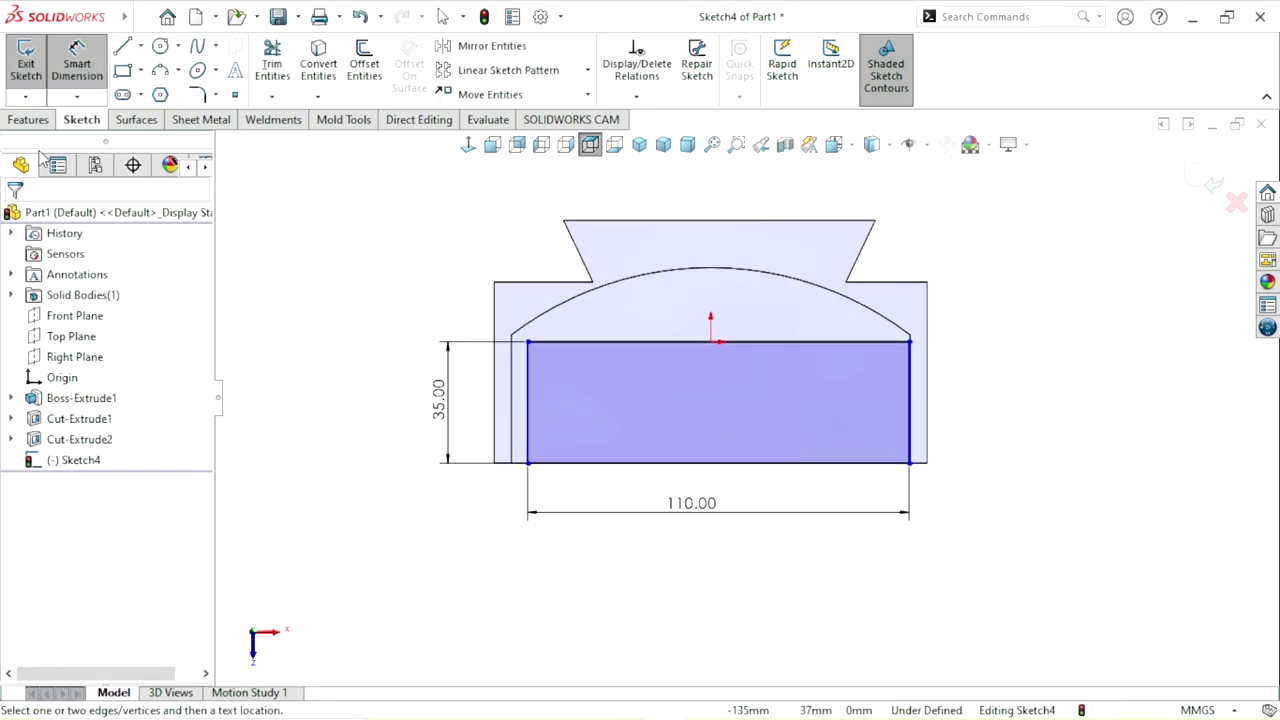
# Step: Draw a centreline from above the origin down to the rectangle's bottom midpoint
pyautogui.click(140, 46)
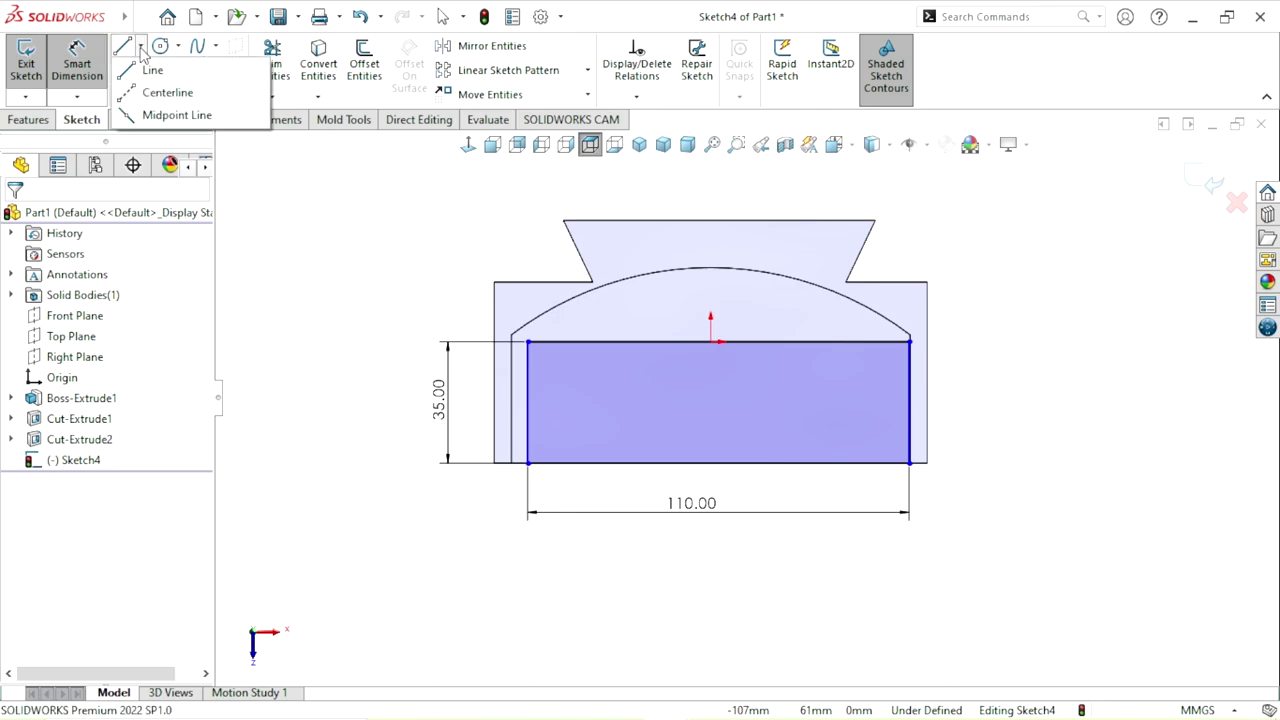
pyautogui.click(160, 89)
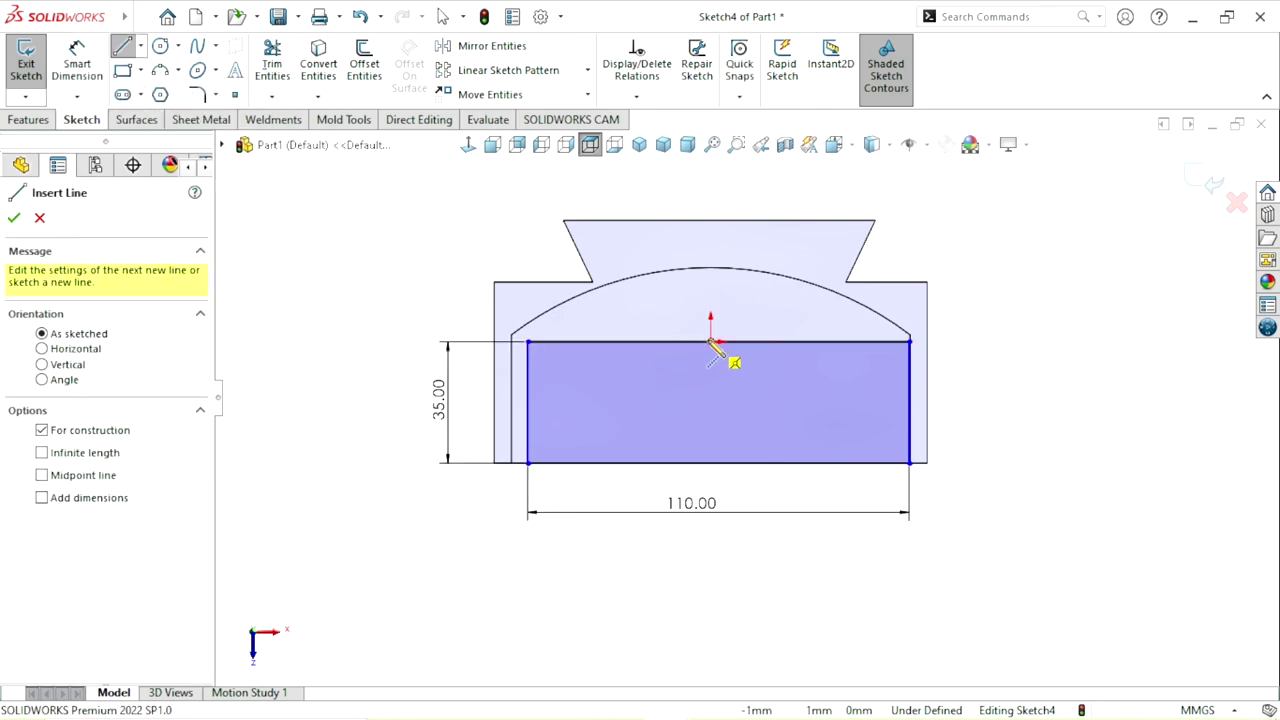
pyautogui.click(710, 287)
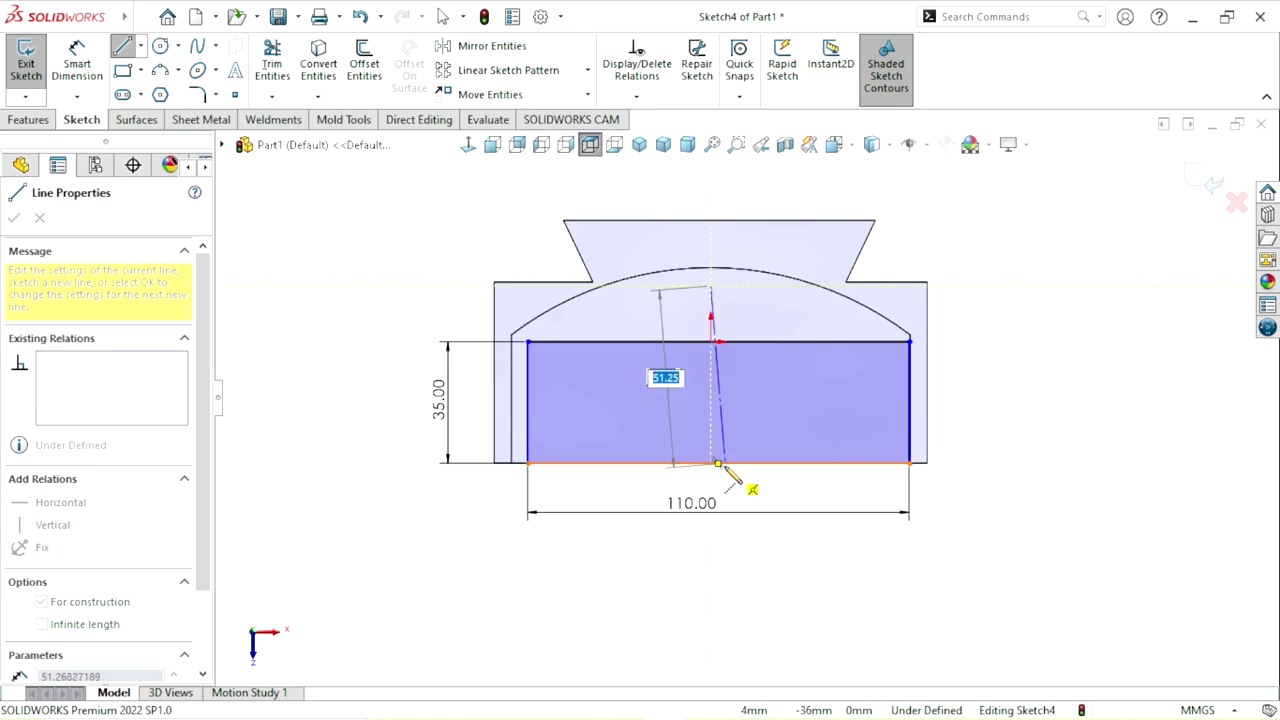
pyautogui.click(716, 463)
pyautogui.rightClick(1020, 364)
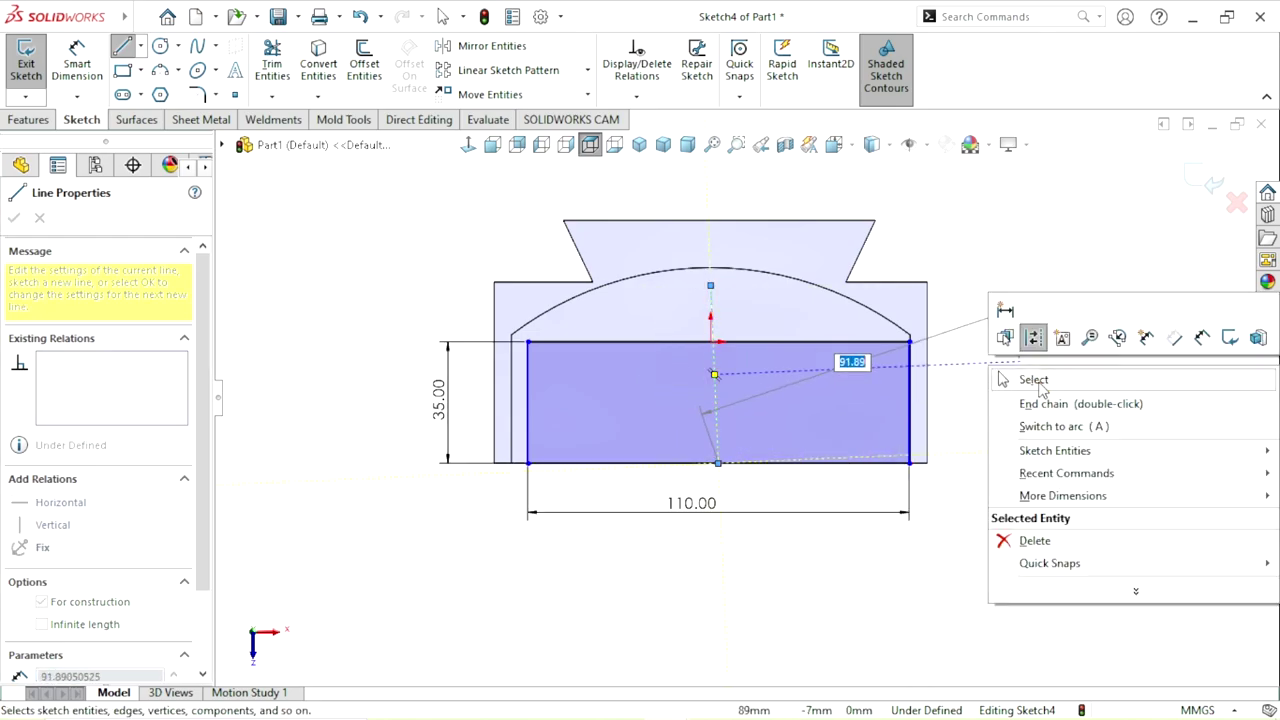
pyautogui.click(1030, 337)
# Step: Make the centreline Vertical and Coincident with the origin
pyautogui.click(713, 414)
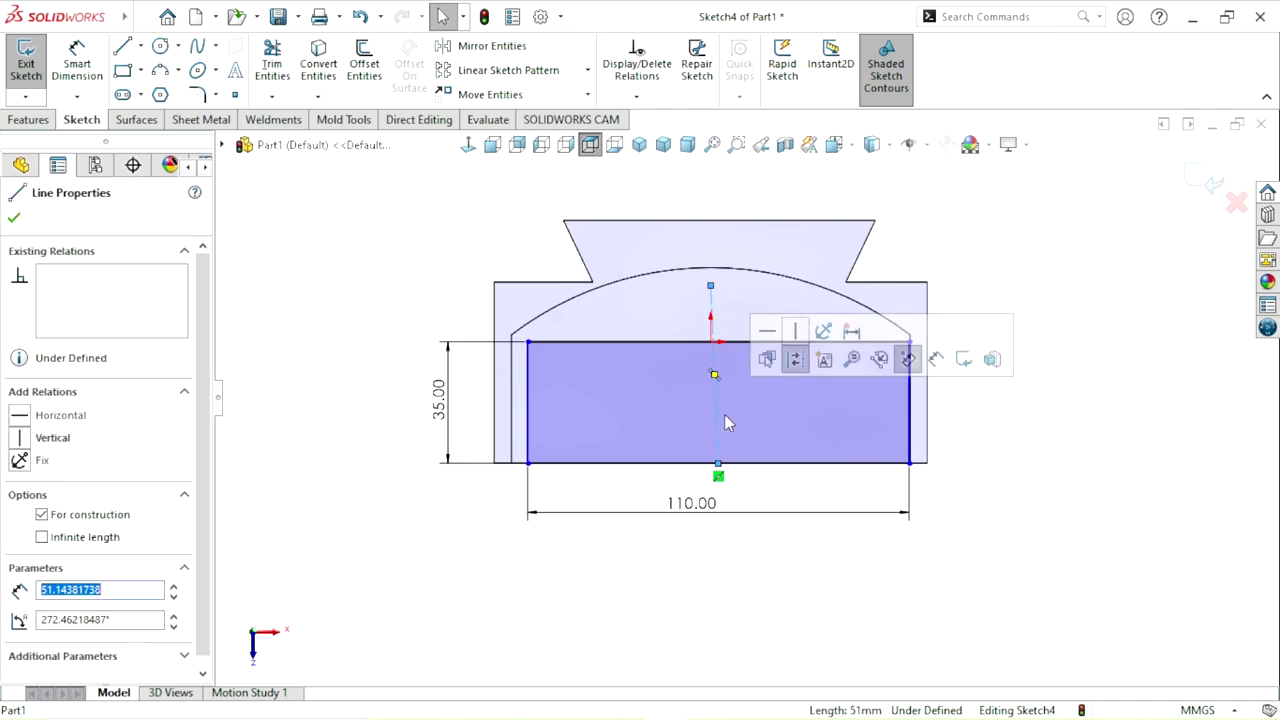
pyautogui.click(1020, 445)
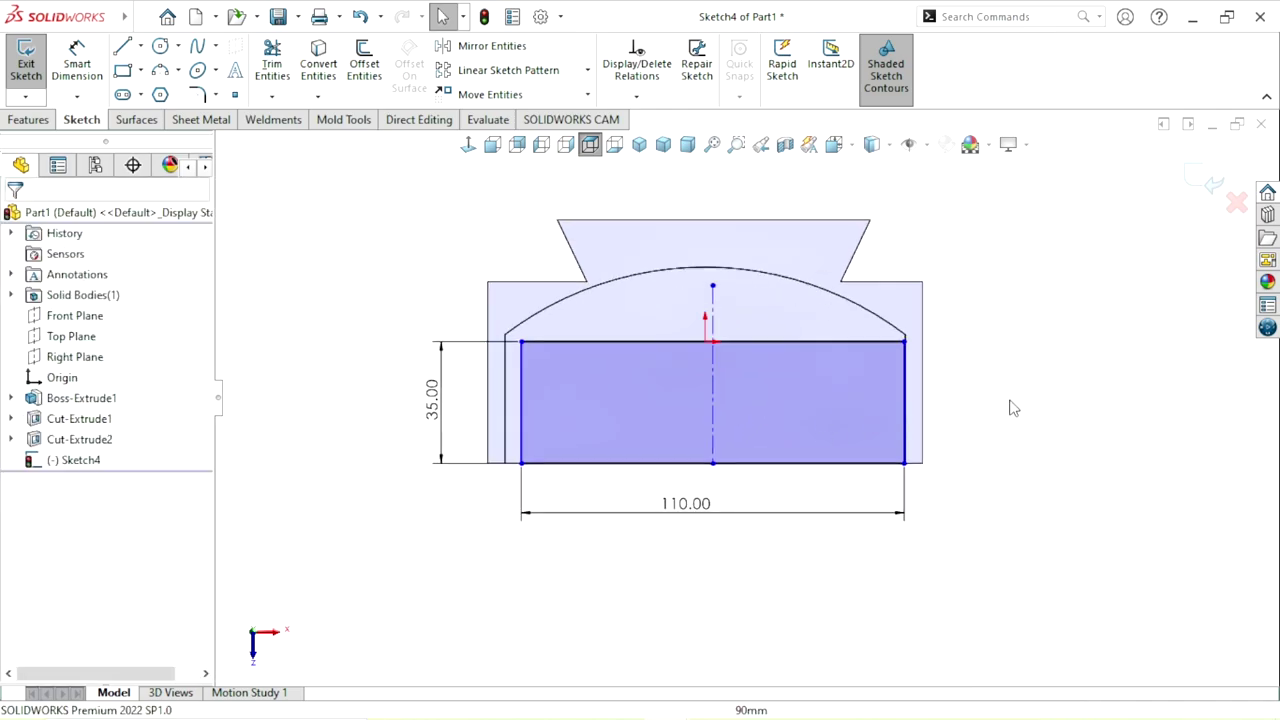
pyautogui.click(715, 368)
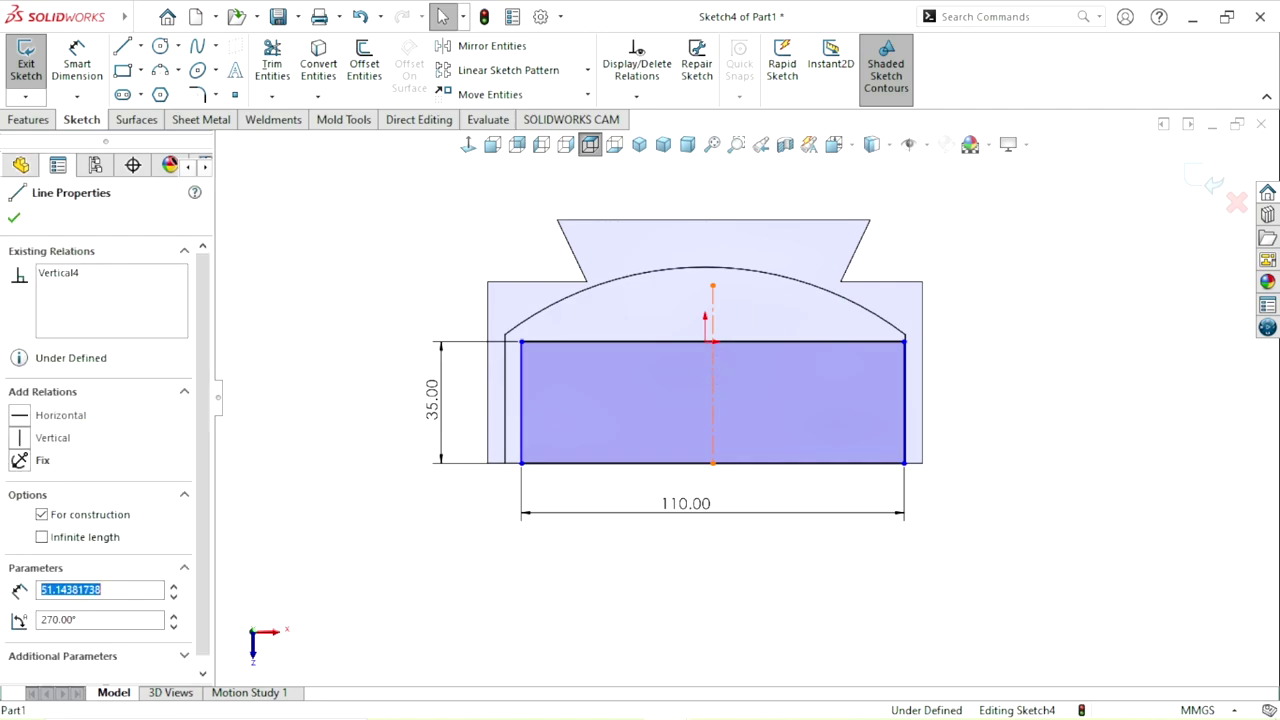
pyautogui.keyDown('ctrl'); pyautogui.click(706, 342); pyautogui.keyUp('ctrl')
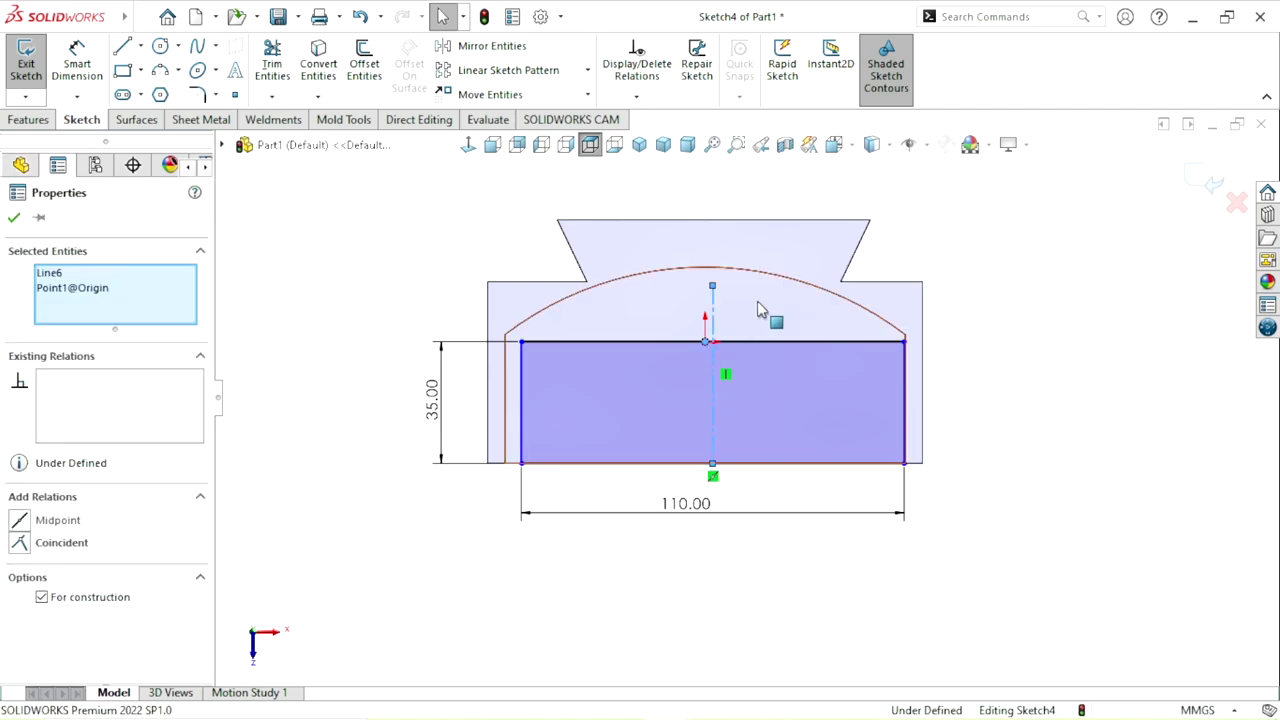
pyautogui.click(789, 258)
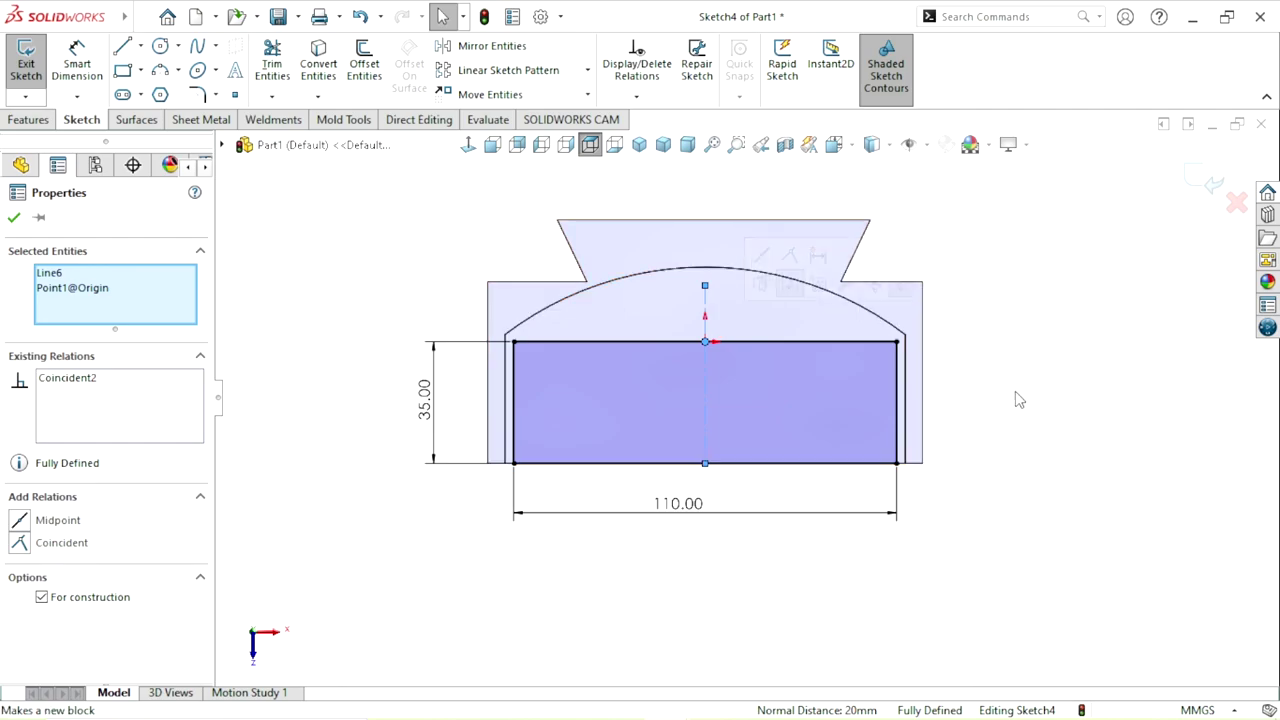
pyautogui.press('Escape')
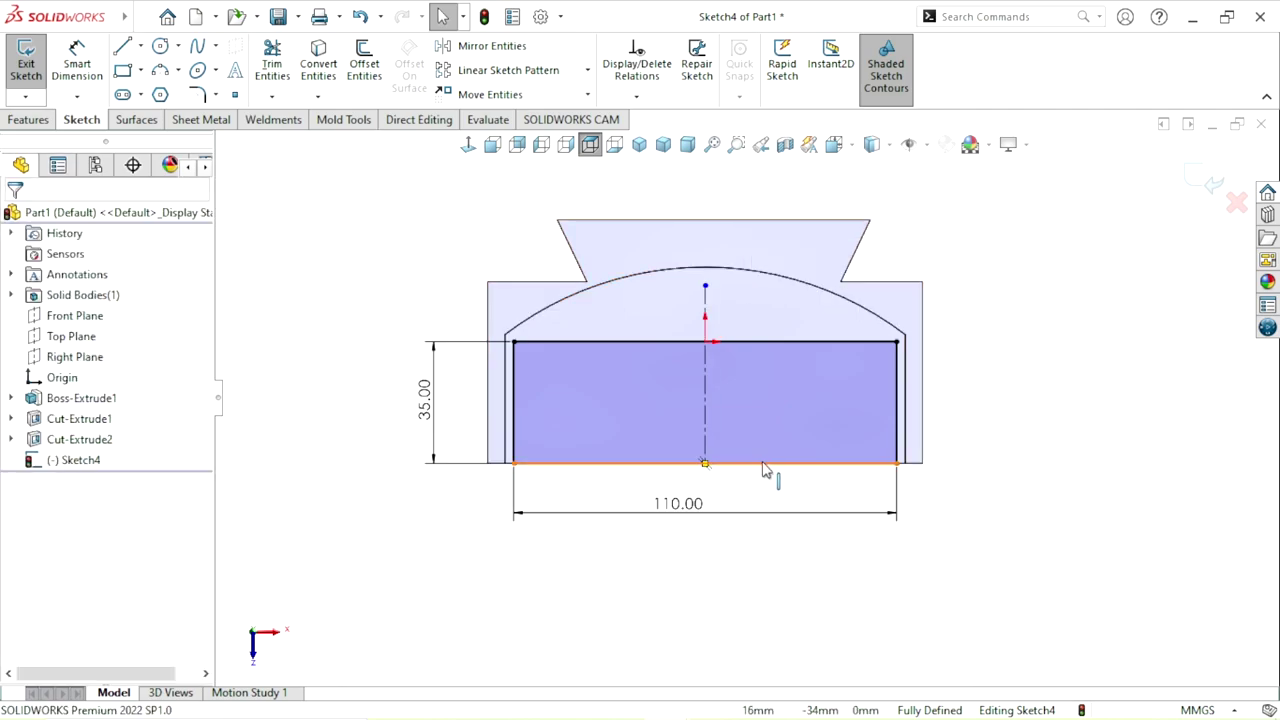
pyautogui.scroll(2, 781, 400)
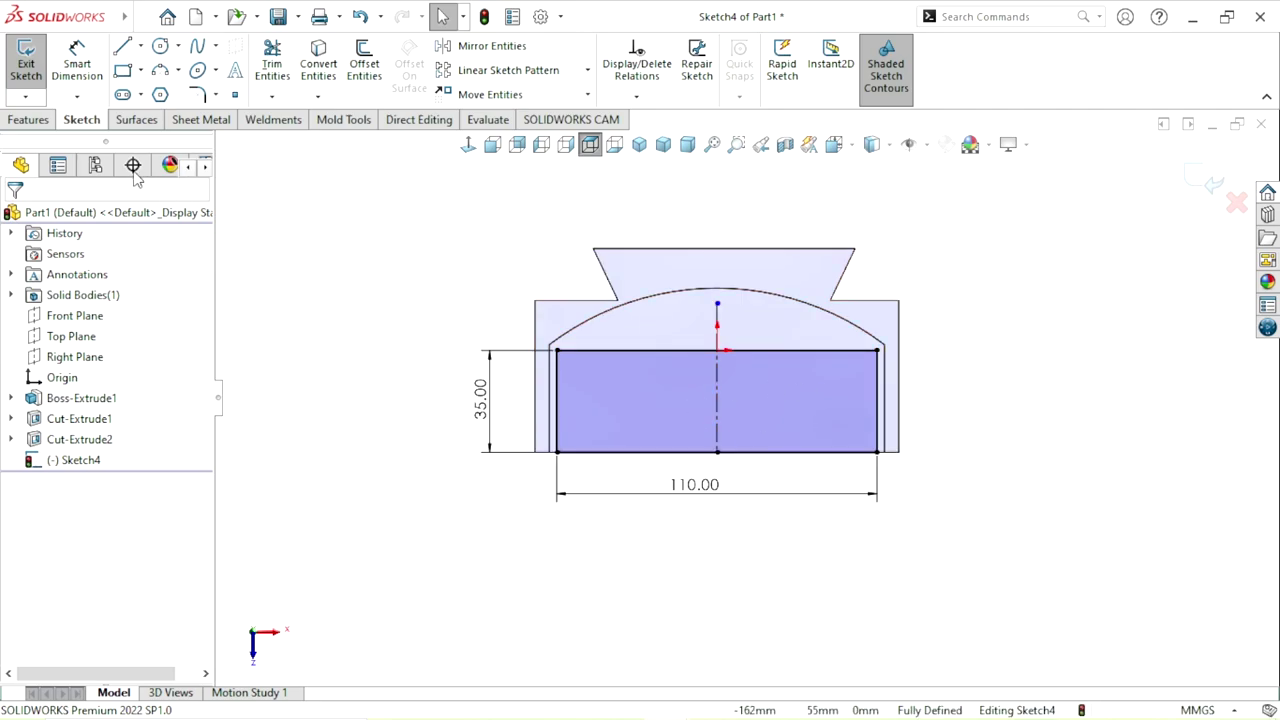
# Step: Extrude-cut the 35 × 110 mm rectangle Blind 32 mm deep
pyautogui.click(290, 50)
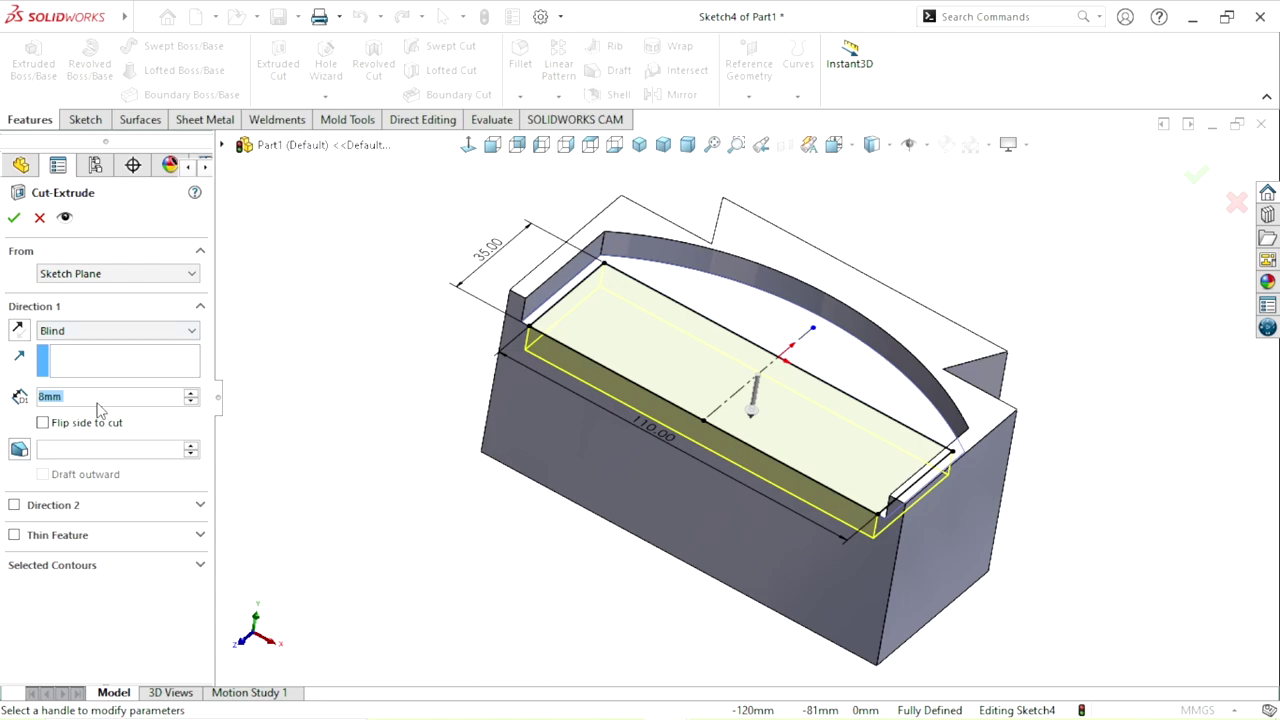
pyautogui.write('3')
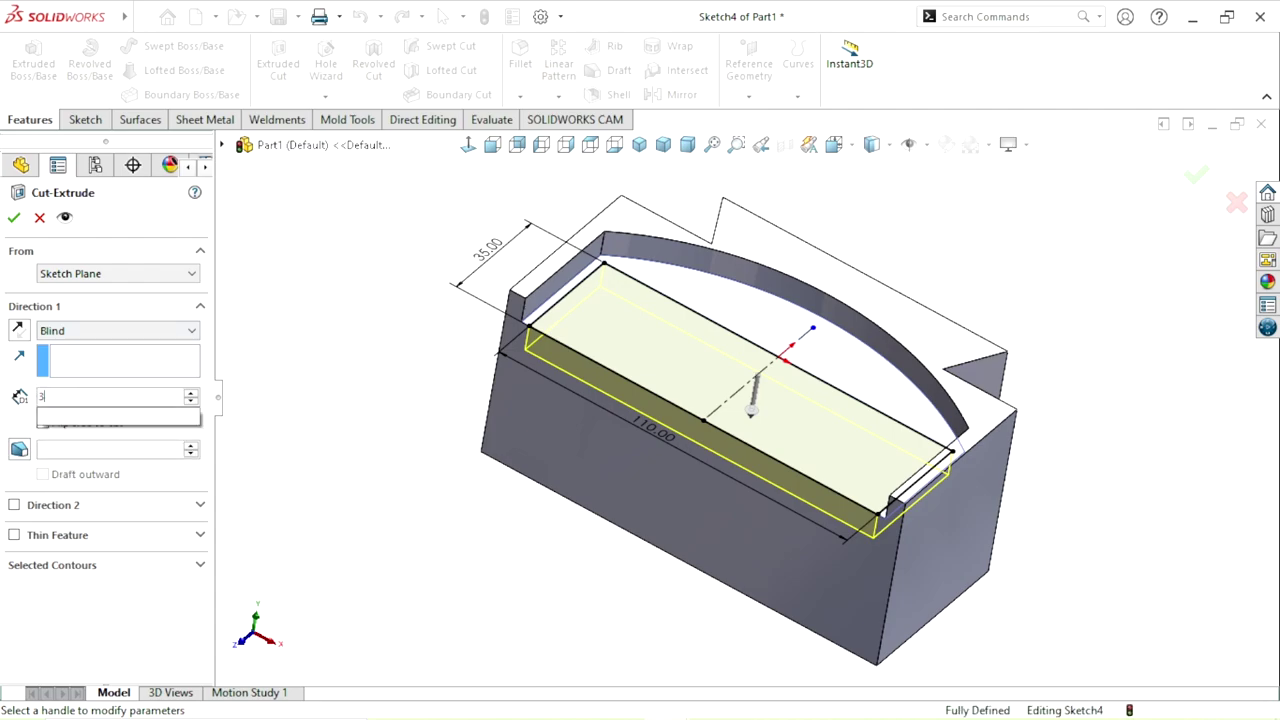
pyautogui.write('2')
pyautogui.press('Return')
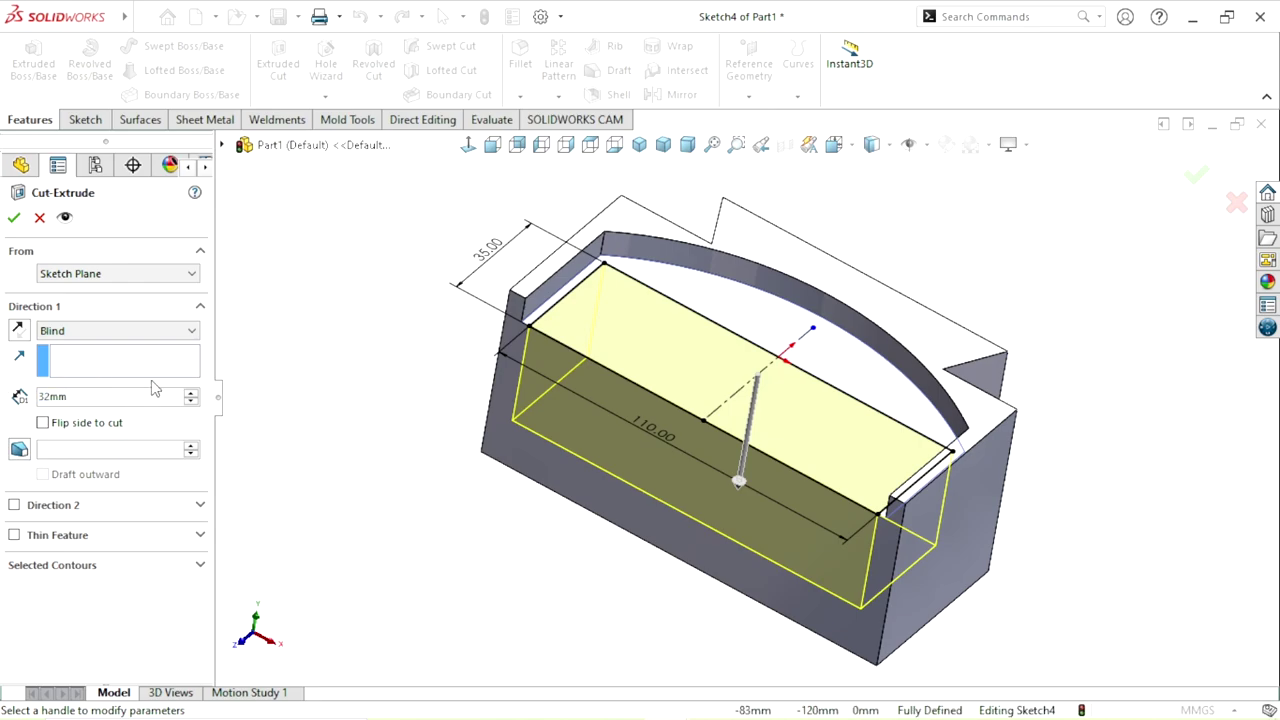
pyautogui.press('Return')
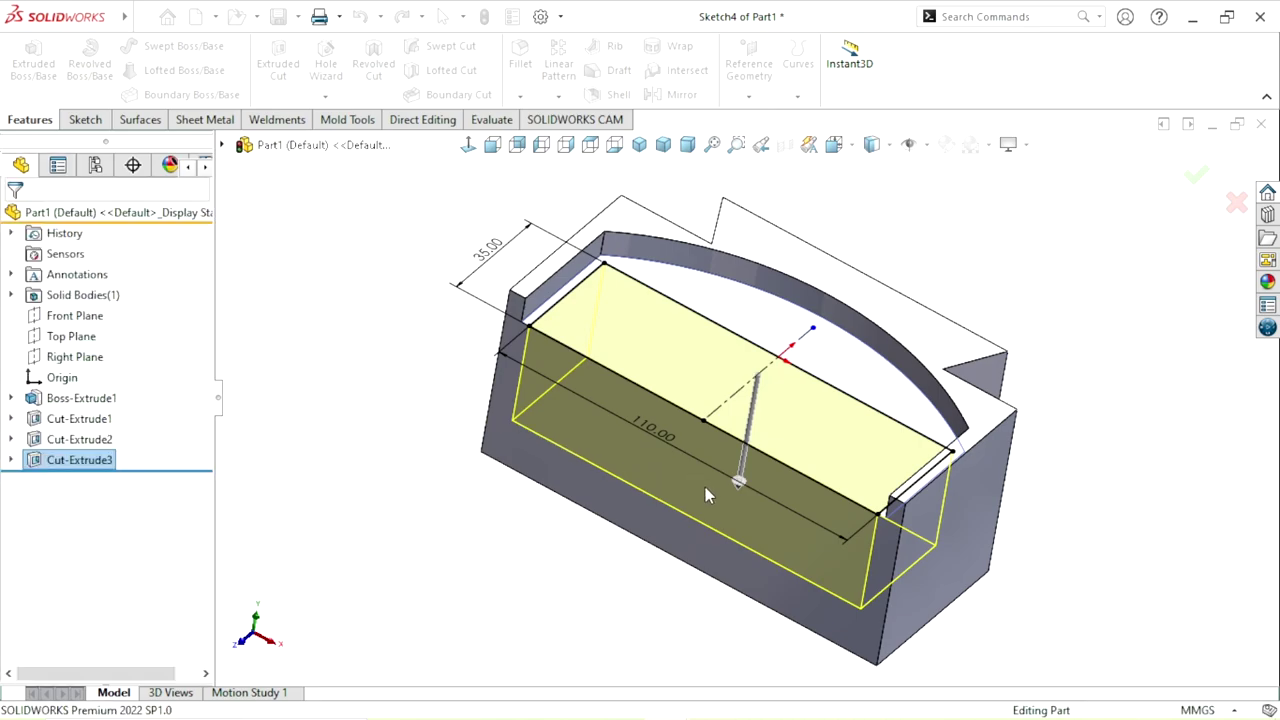
pyautogui.press('f')
pyautogui.moveTo(855, 432); pyautogui.dragTo(767, 410, button='middle')
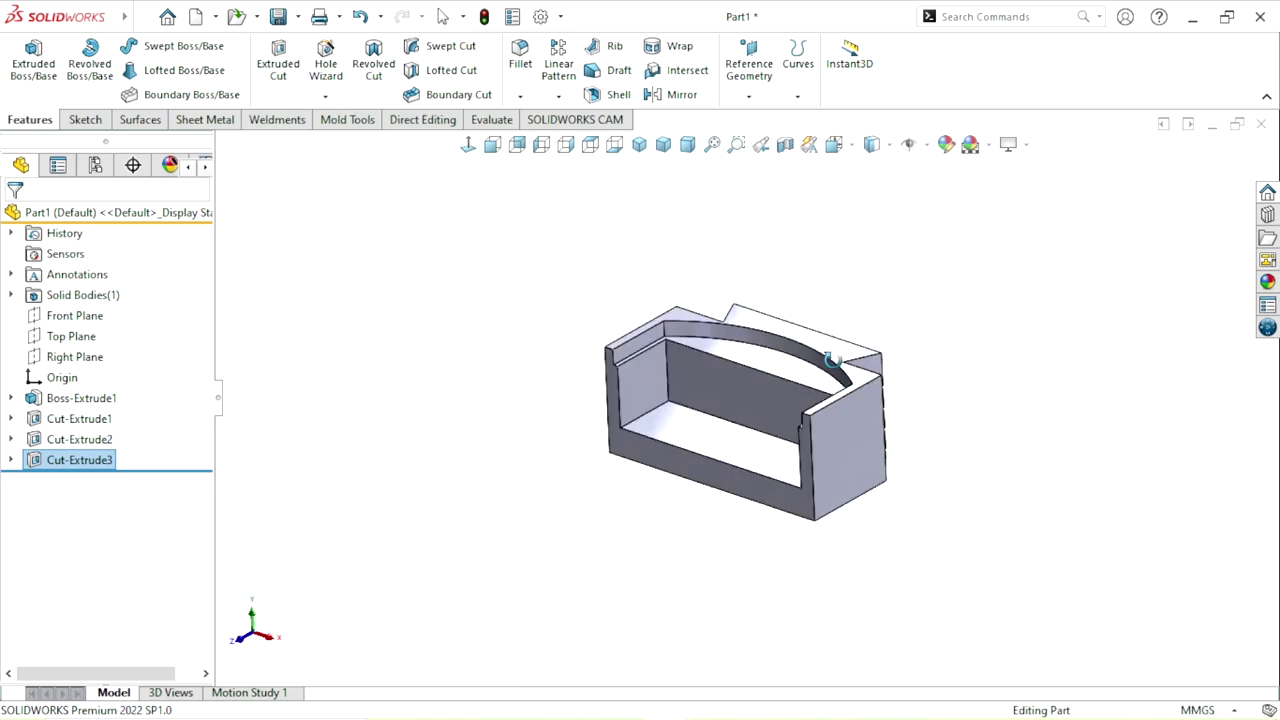
# Step: Start a new sketch on the Right Plane
pyautogui.click(970, 410)
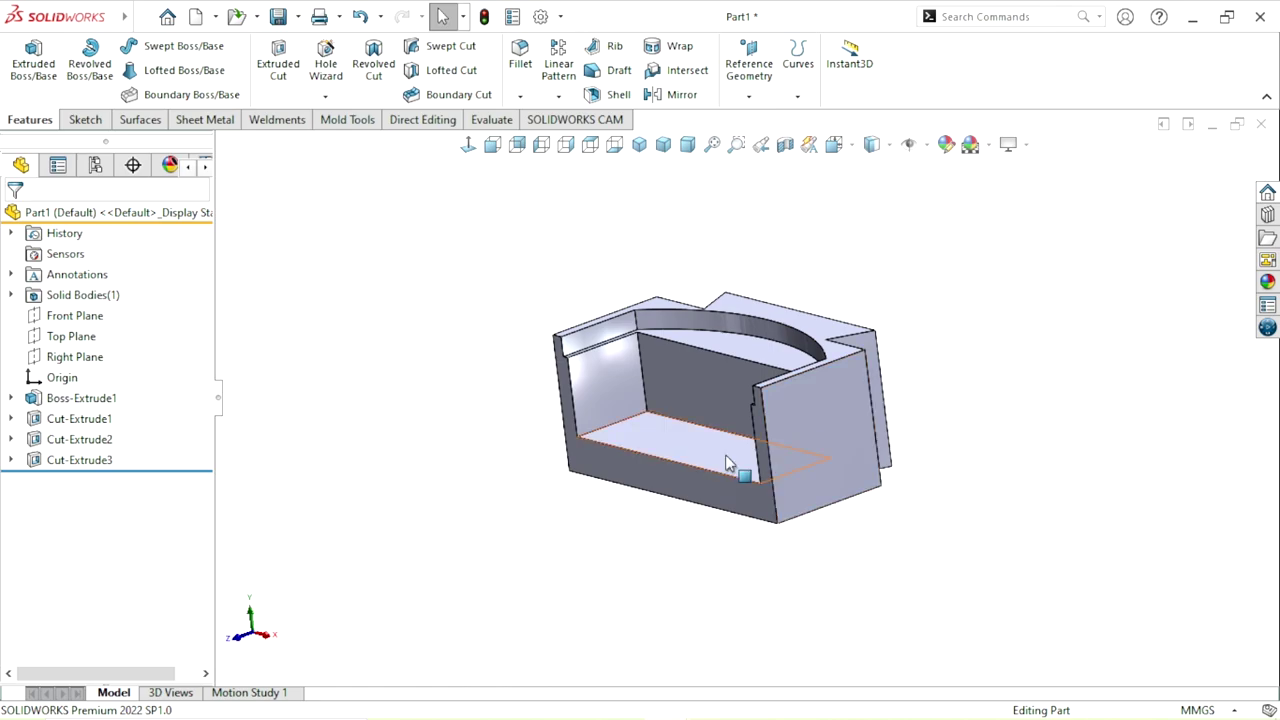
pyautogui.moveTo(970, 410); pyautogui.dragTo(914, 434, button='middle')
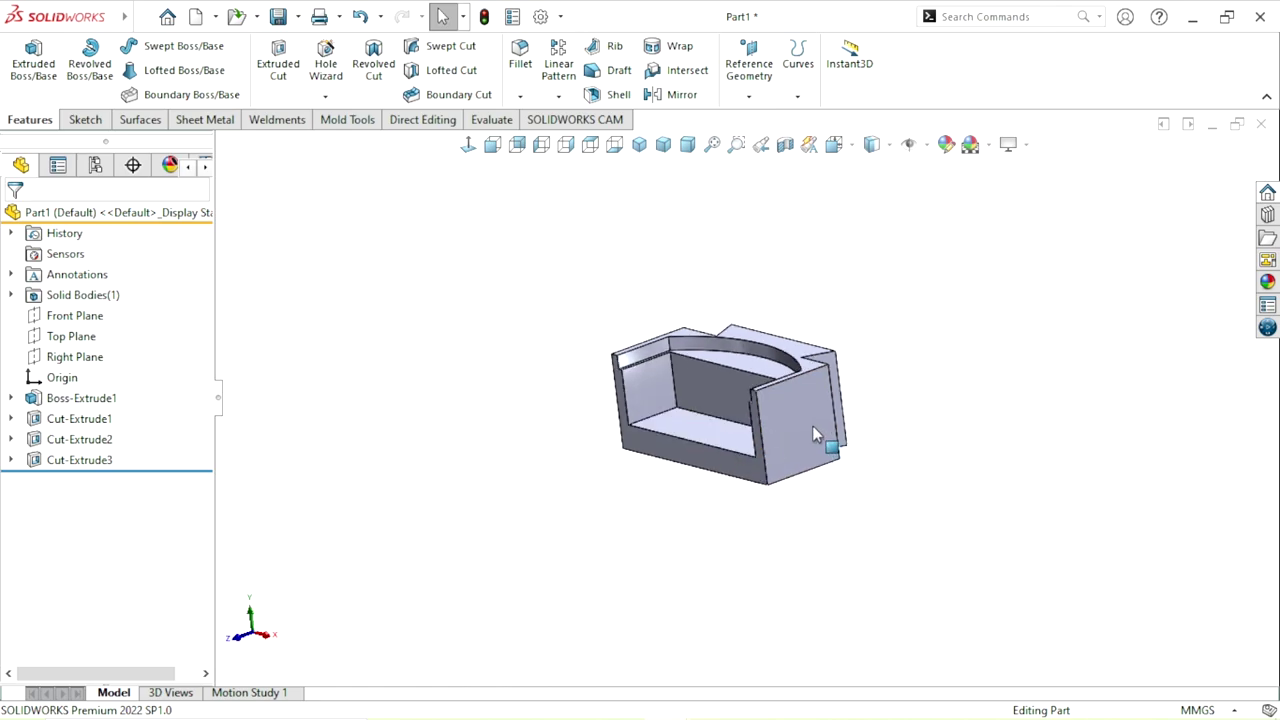
pyautogui.click(88, 357)
pyautogui.click(103, 328)
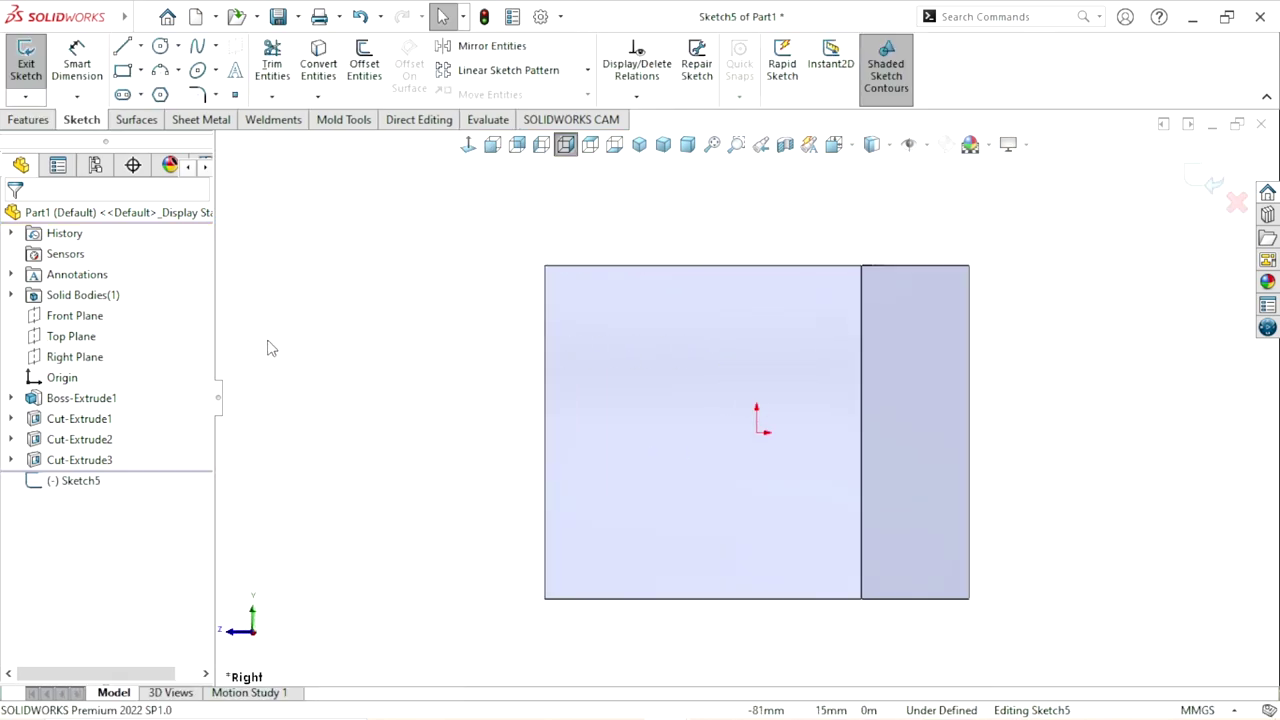
# Step: Draw a closed line triangle along the top and left edges with a diagonal
pyautogui.click(121, 47)
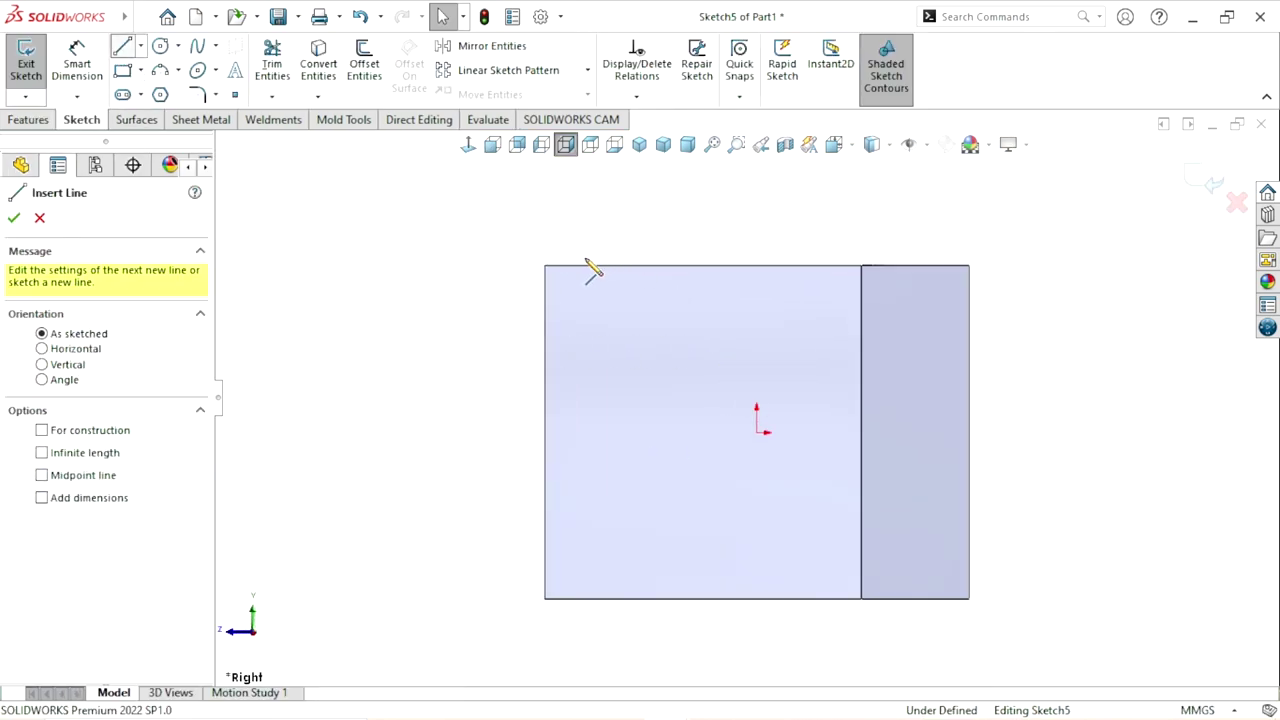
pyautogui.click(666, 265)
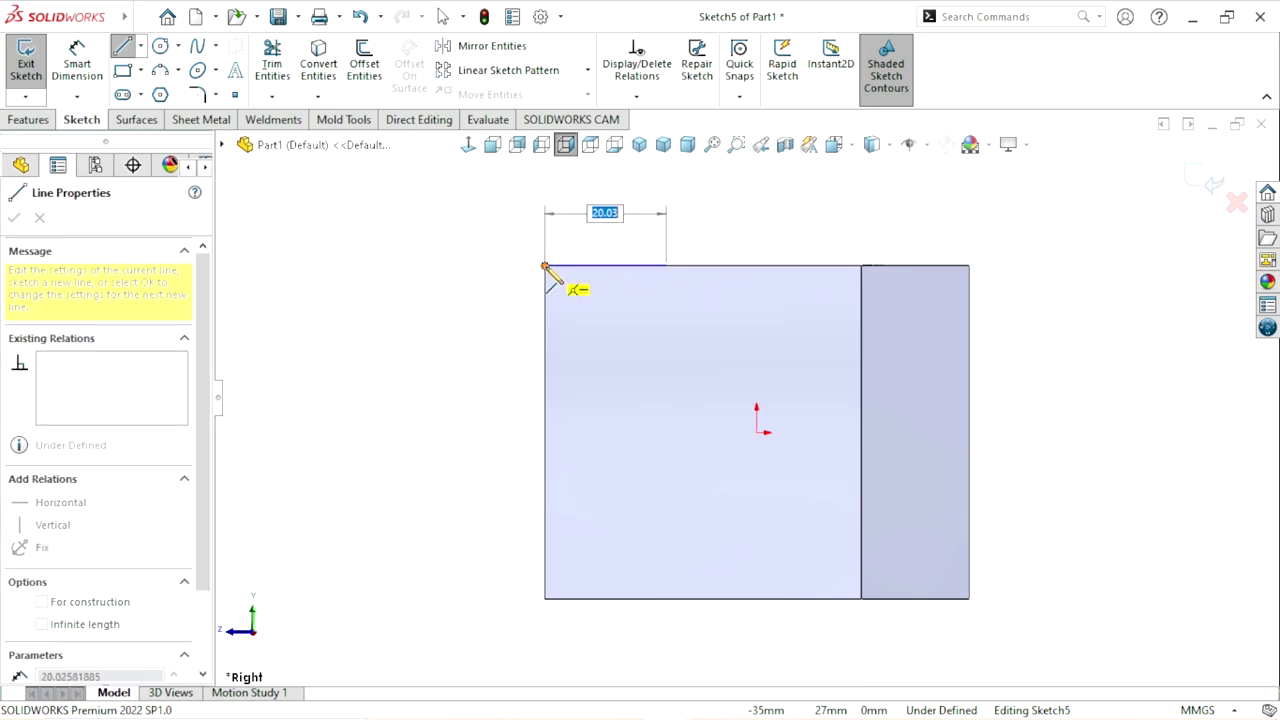
pyautogui.click(545, 265)
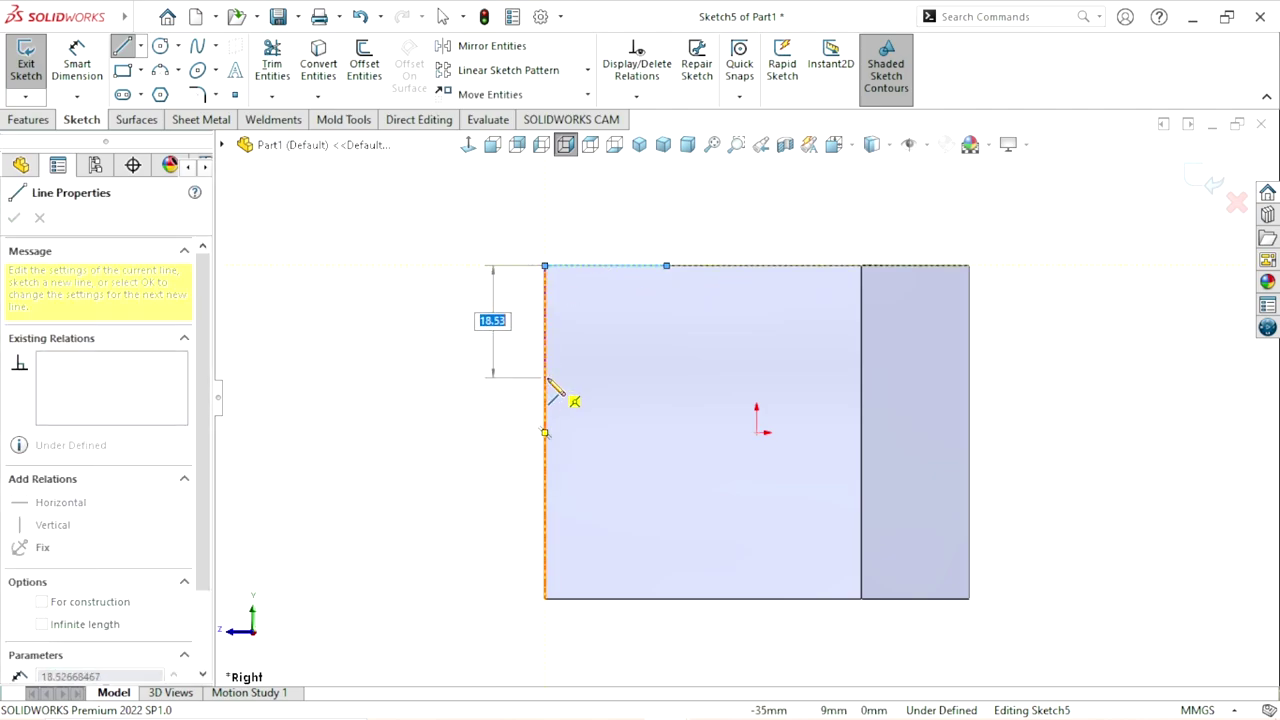
pyautogui.click(544, 376)
pyautogui.click(666, 266)
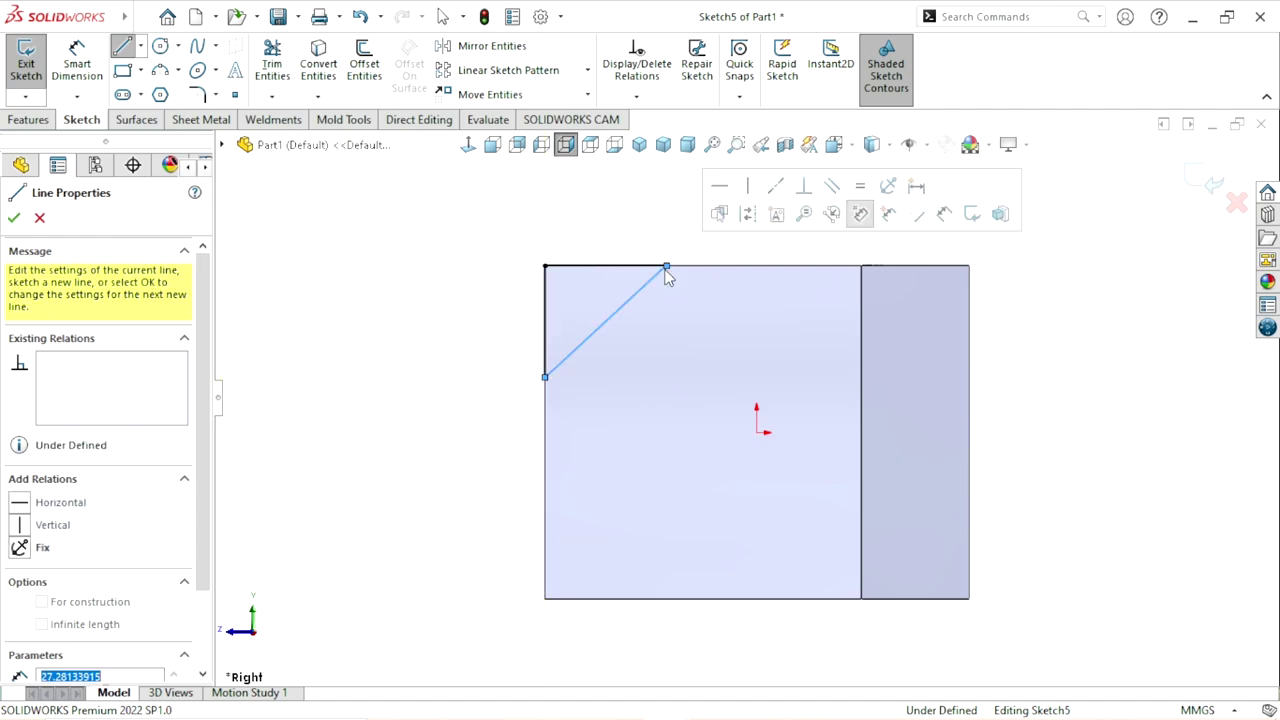
pyautogui.rightClick(614, 229)
pyautogui.click(650, 234)
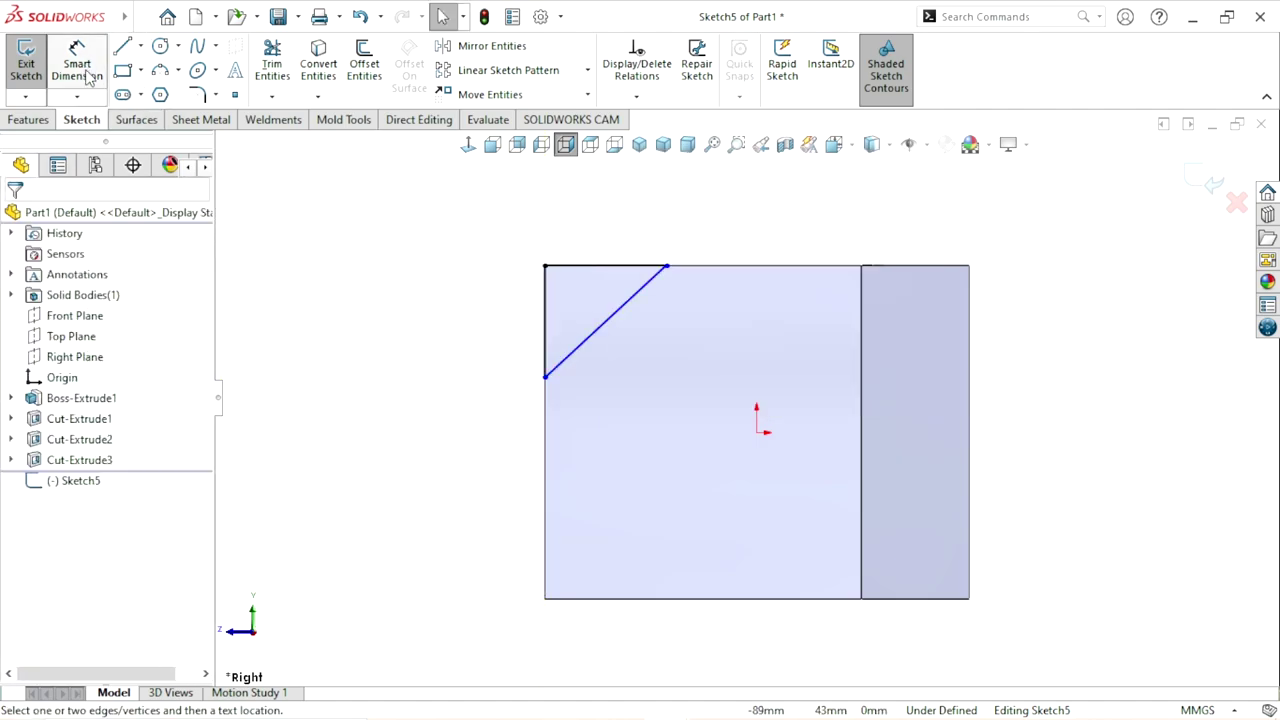
# Step: Dimension the triangle's top edge 32 mm and the diagonal's top endpoint 32 mm from the right edge
pyautogui.click(580, 267)
pyautogui.click(618, 226)
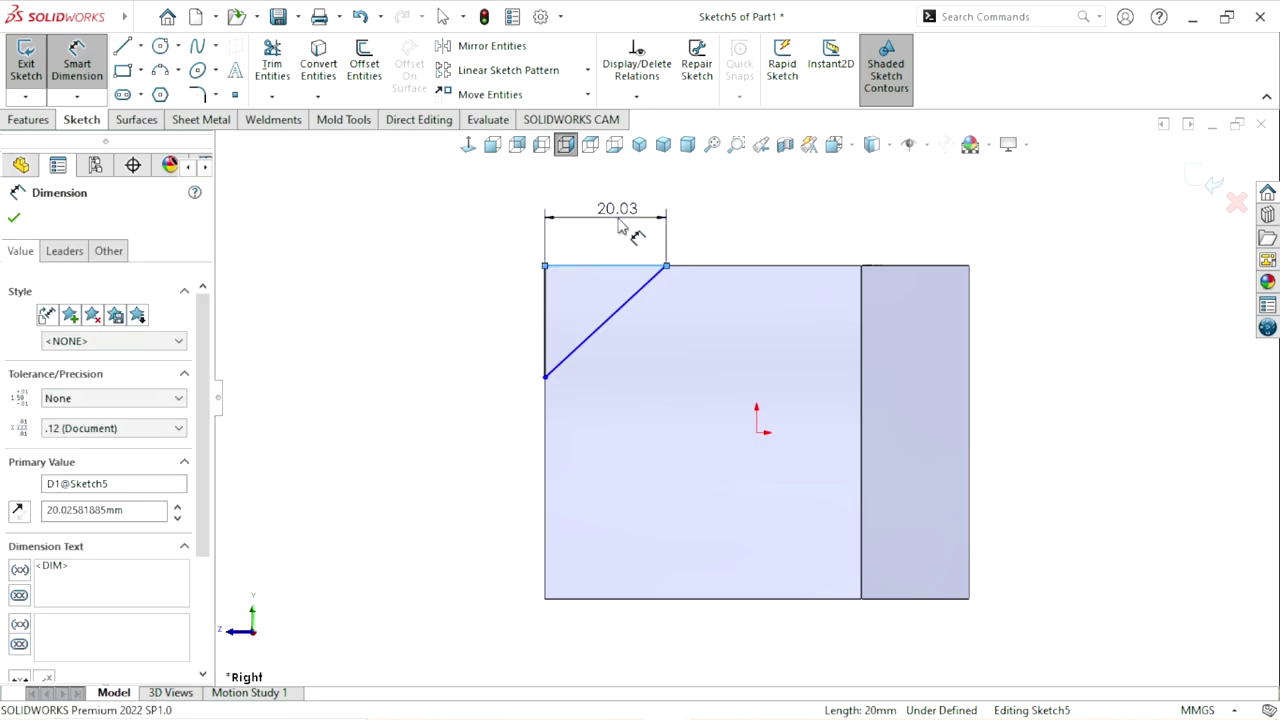
pyautogui.write('32')
pyautogui.press('Return')
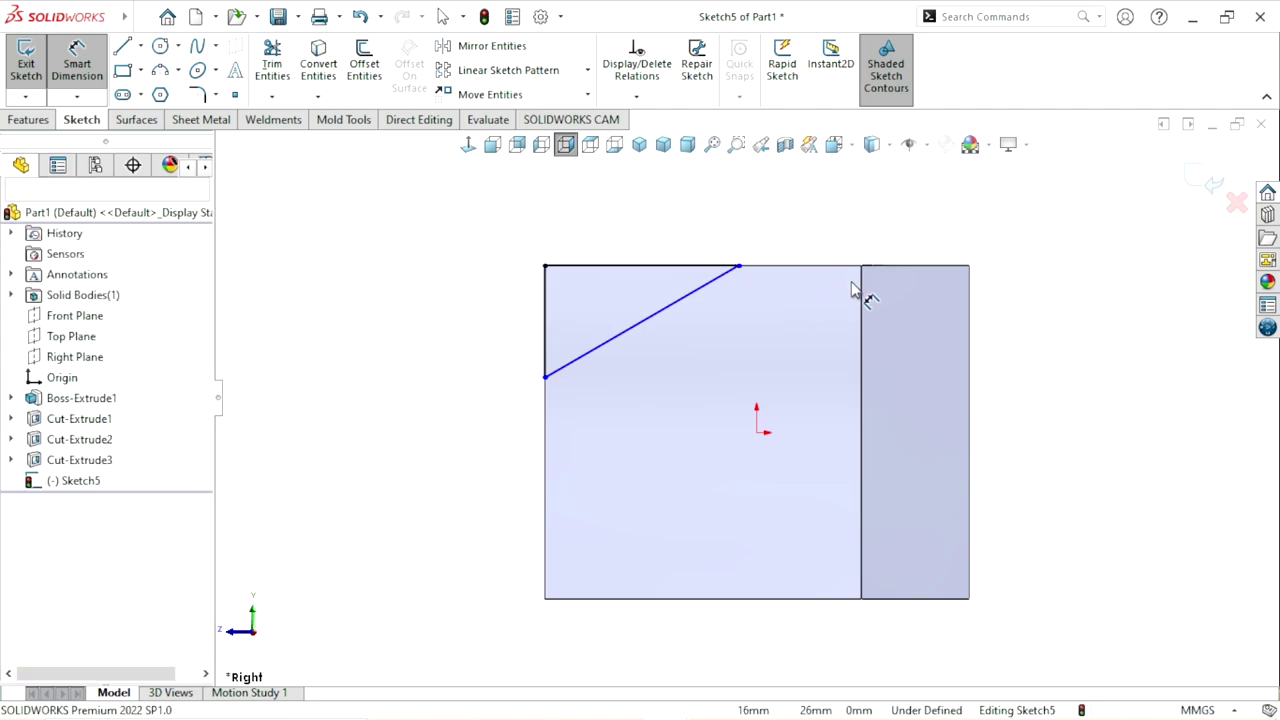
pyautogui.click(738, 267)
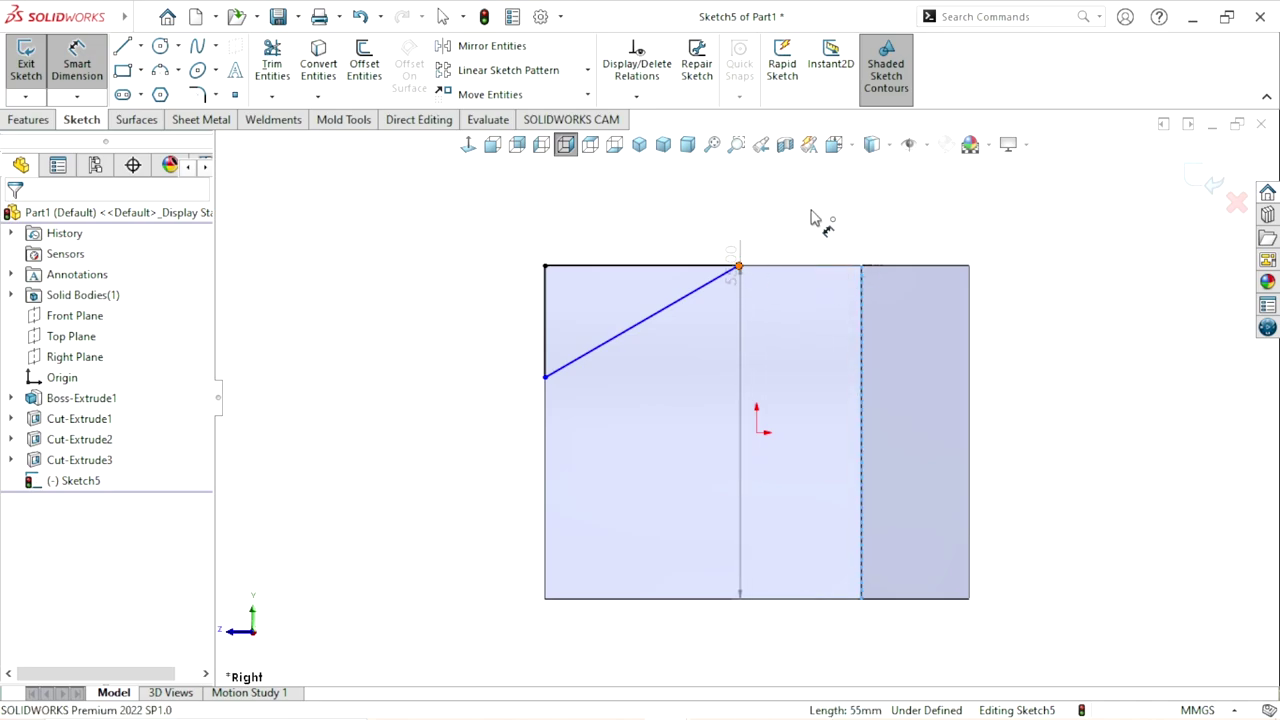
pyautogui.click(806, 213)
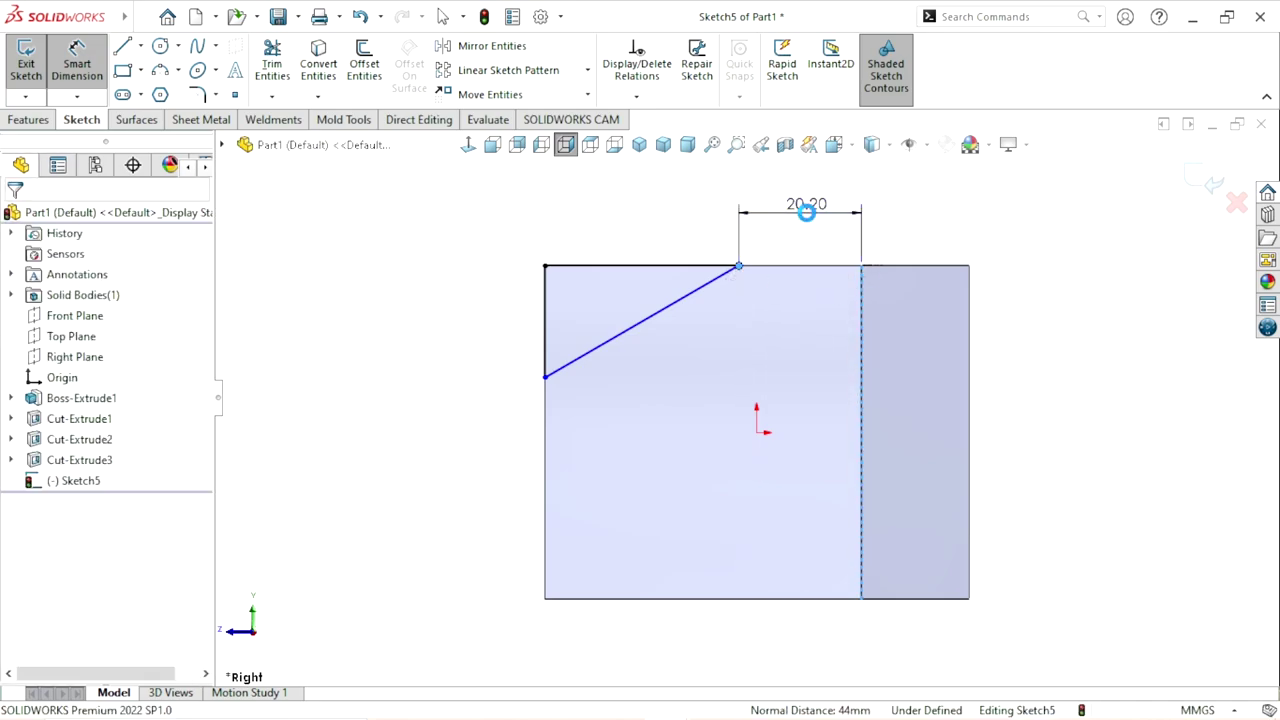
pyautogui.write('32')
pyautogui.press('Return')
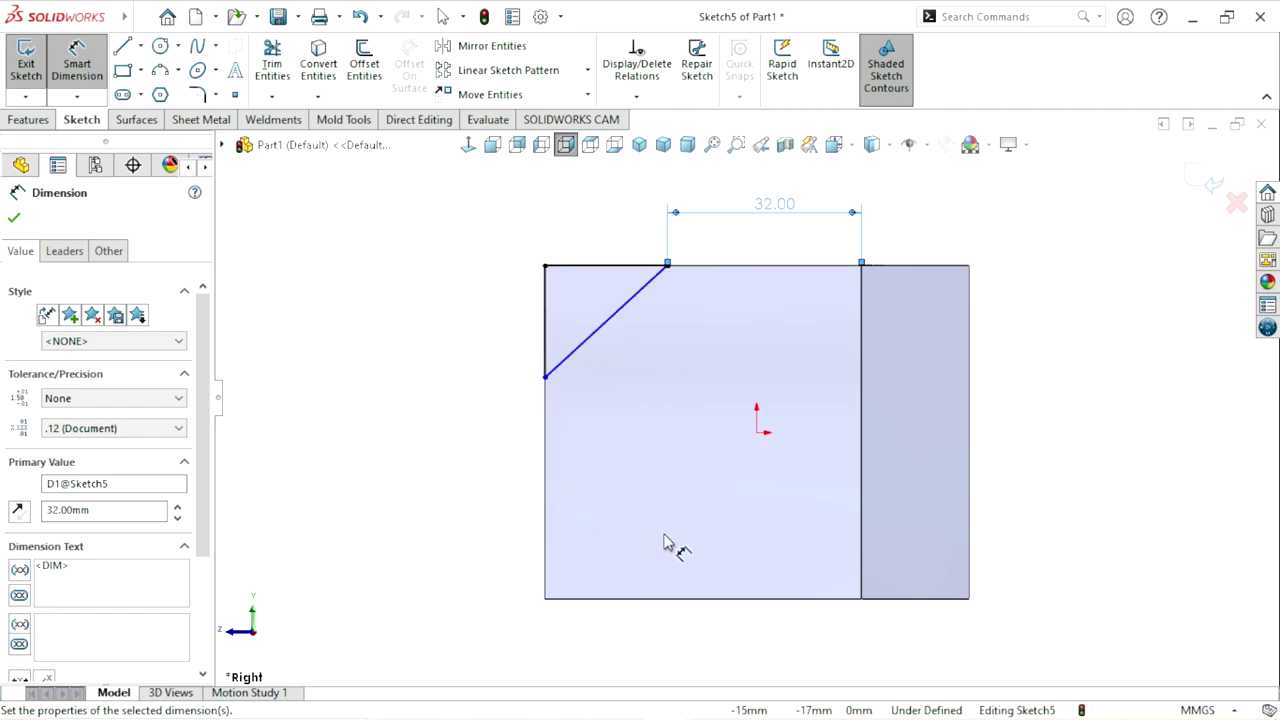
pyautogui.scroll(1, 655, 535)
pyautogui.scroll(-1, 780, 425)
pyautogui.scroll(1, 680, 430)
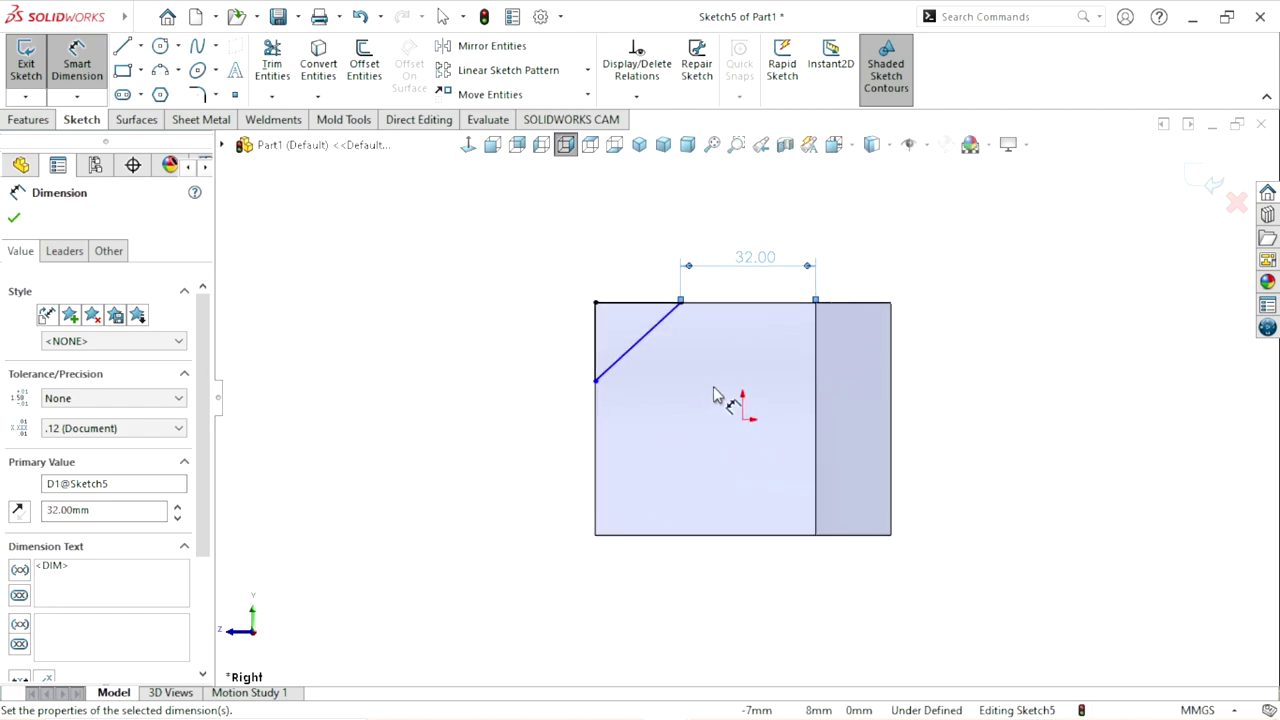
pyautogui.scroll(-1, 715, 395)
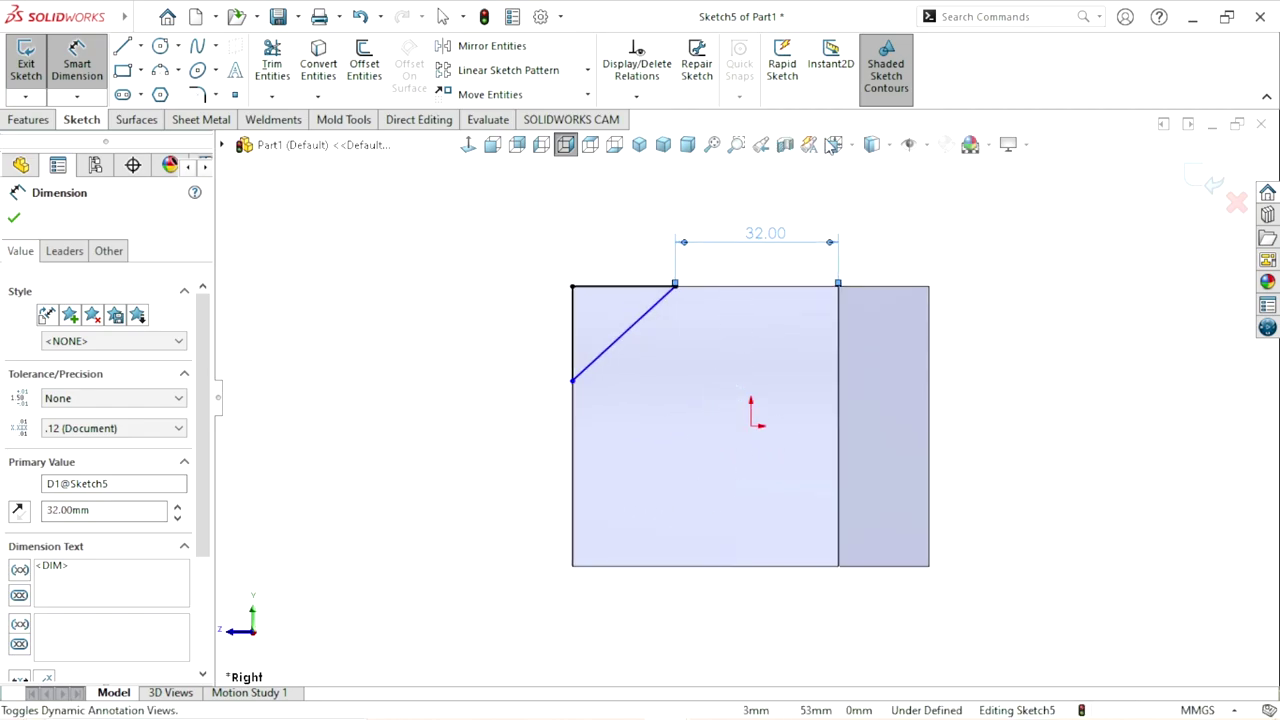
# Step: With hidden edges shown, dimension the diagonal's lower endpoint 18 mm above the pocket floor
pyautogui.click(896, 150)
pyautogui.click(876, 258)
pyautogui.scroll(1, 615, 490)
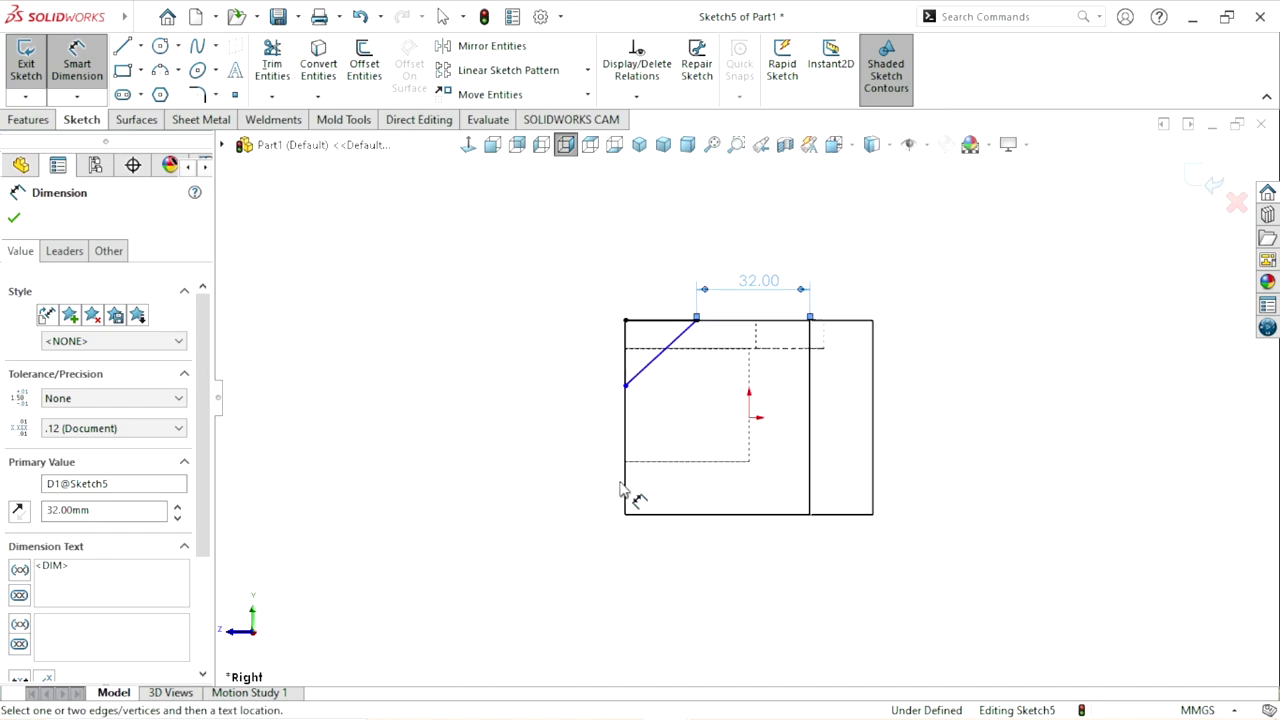
pyautogui.scroll(-1, 620, 490)
pyautogui.click(650, 492)
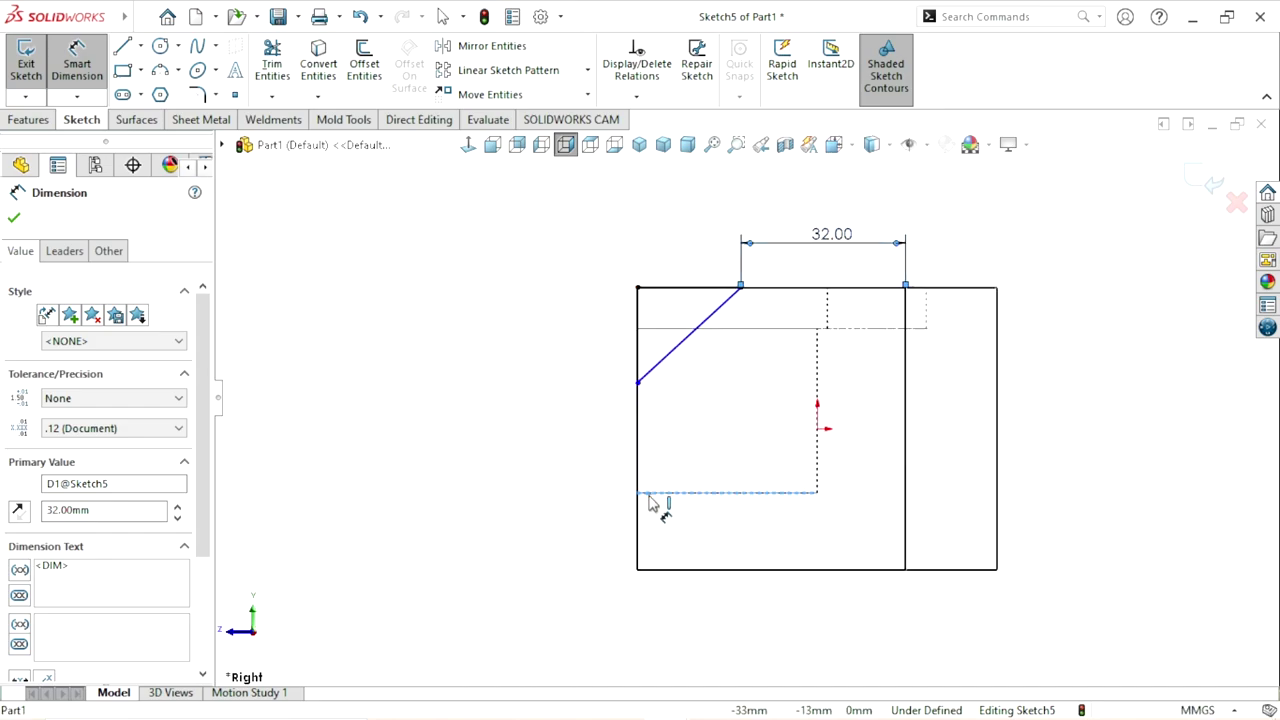
pyautogui.click(639, 384)
pyautogui.click(600, 447)
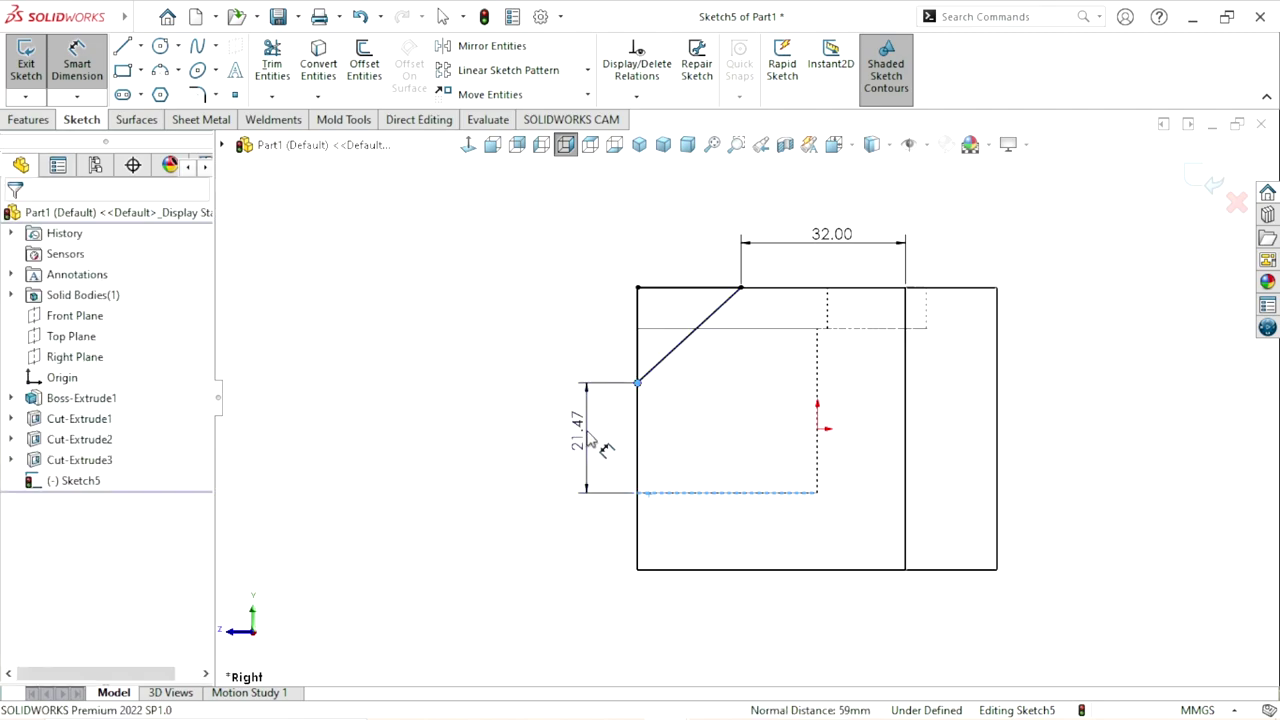
pyautogui.press('BackSpace')
pyautogui.write('18')
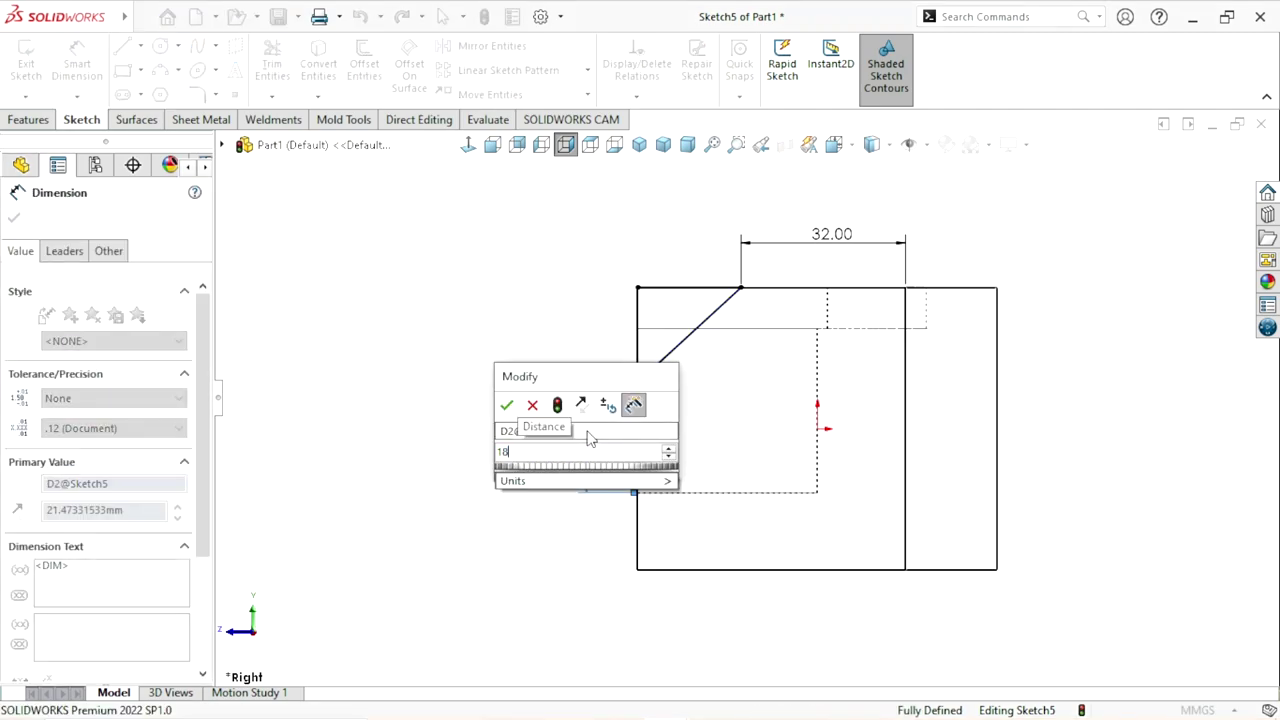
pyautogui.press('Escape')
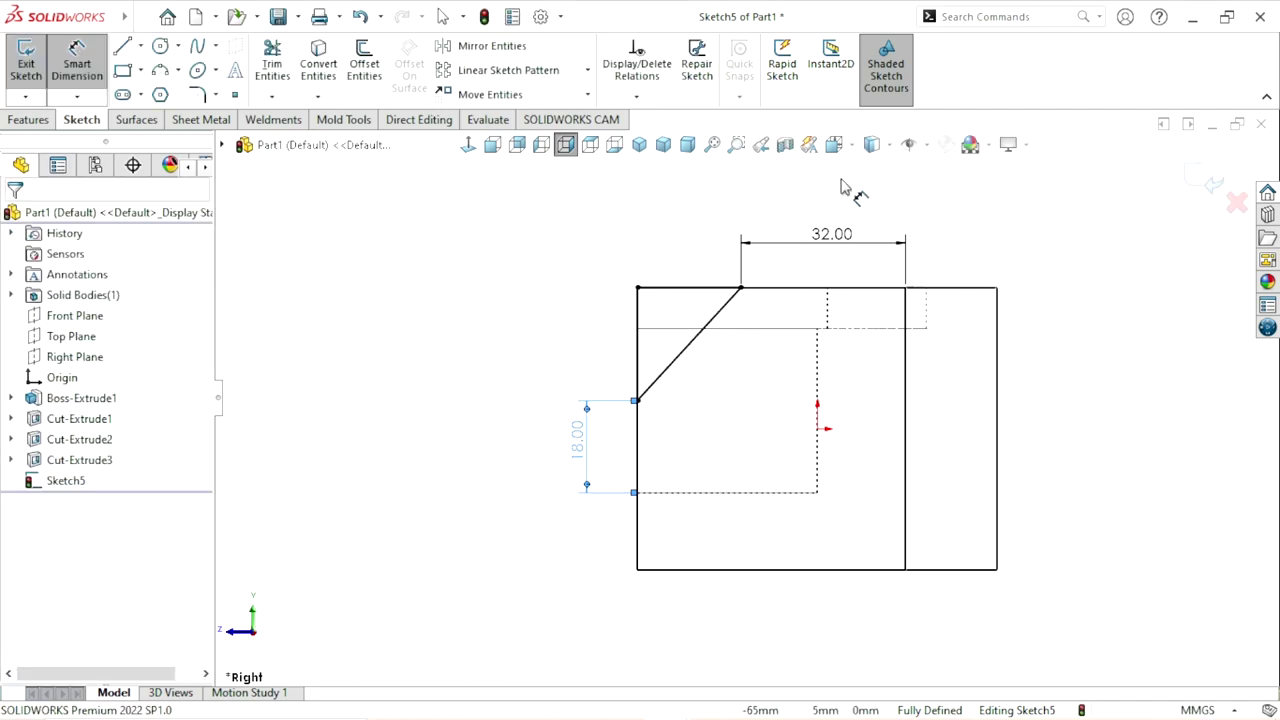
pyautogui.click(888, 145)
pyautogui.click(873, 170)
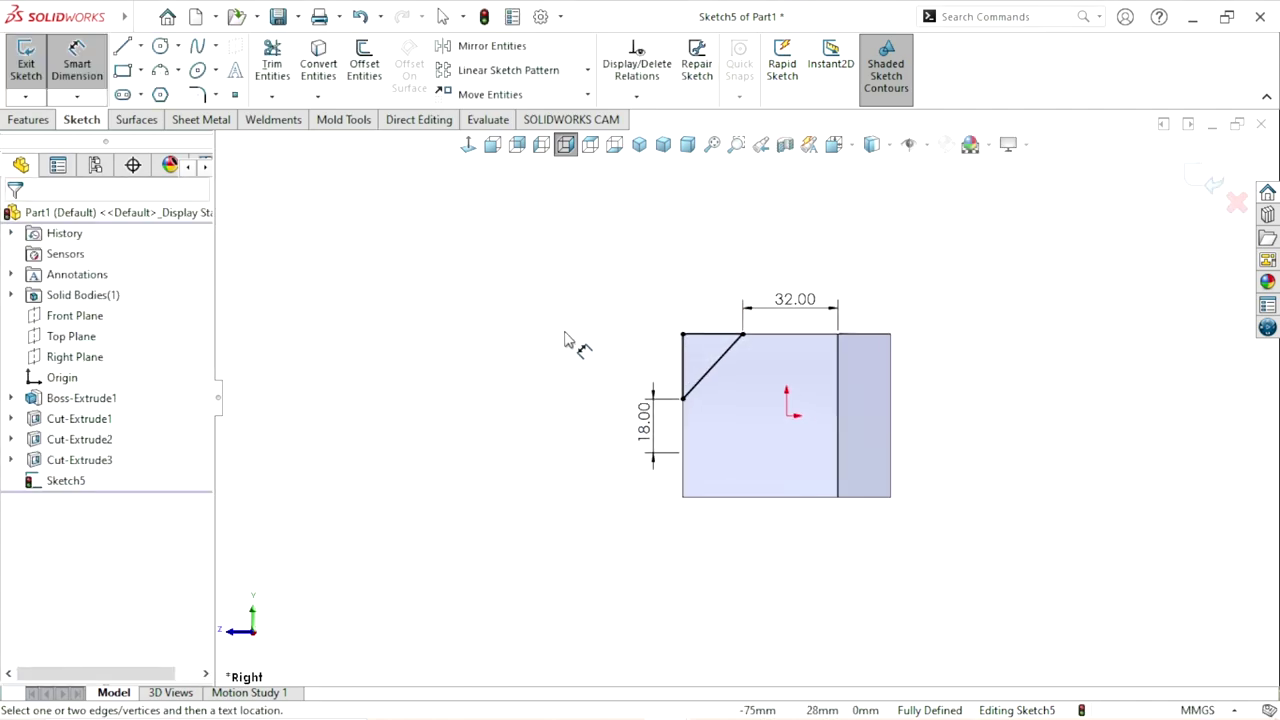
pyautogui.moveTo(571, 343)
pyautogui.mouseDown(button='middle')
pyautogui.moveTo(640, 445)
pyautogui.moveTo(575, 450)
pyautogui.mouseUp(button='middle')
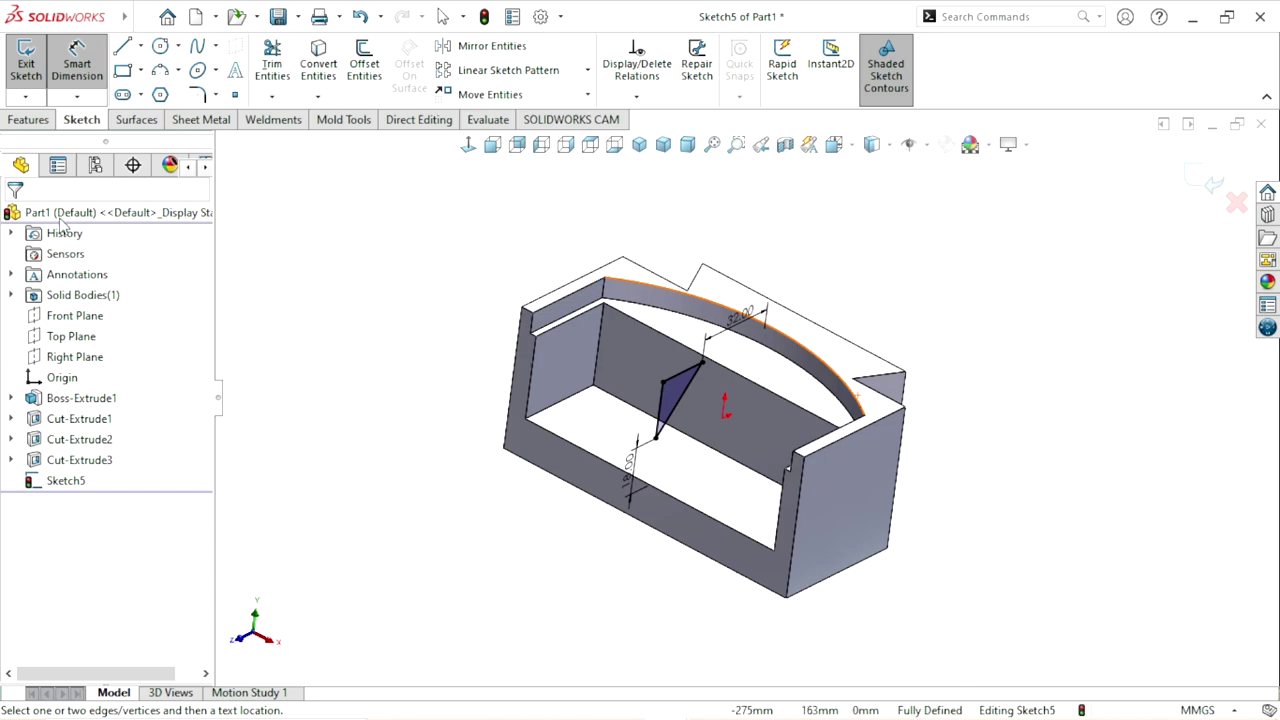
# Step: Extrude-cut the triangle Mid Plane 182 mm to chamfer the part's top corner
pyautogui.click(30, 119)
pyautogui.click(276, 66)
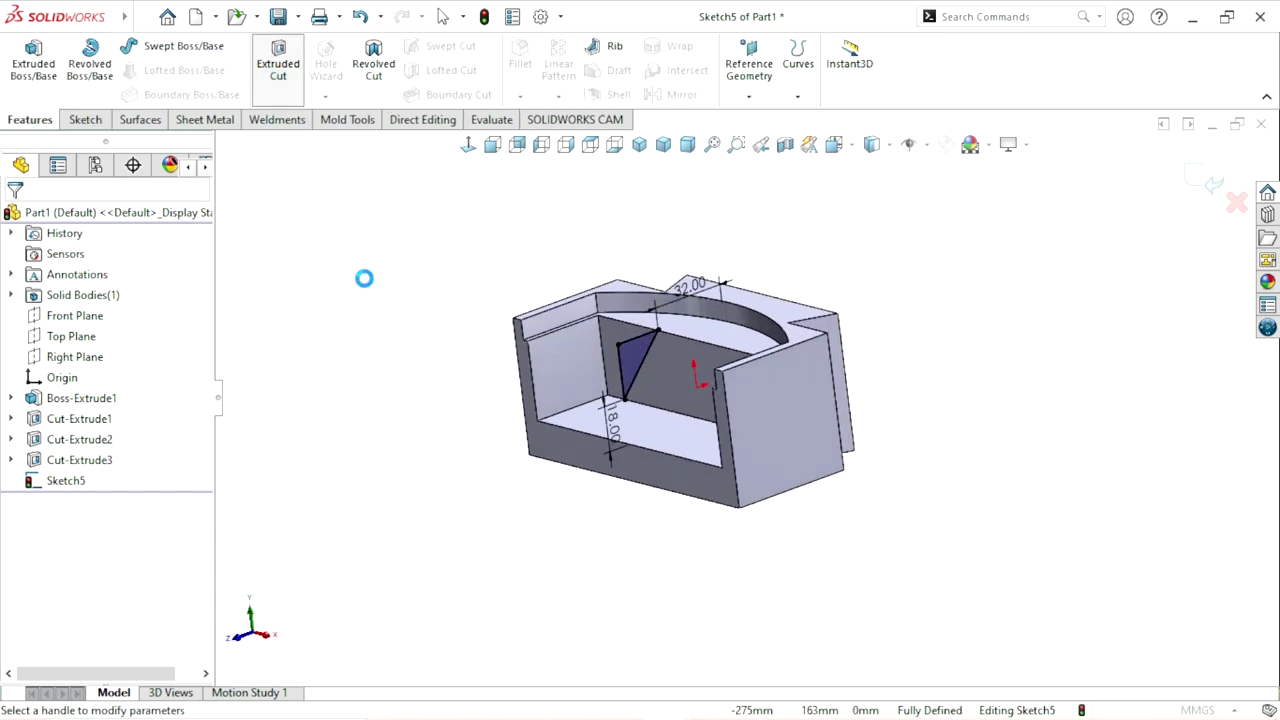
pyautogui.click(106, 331)
pyautogui.click(83, 446)
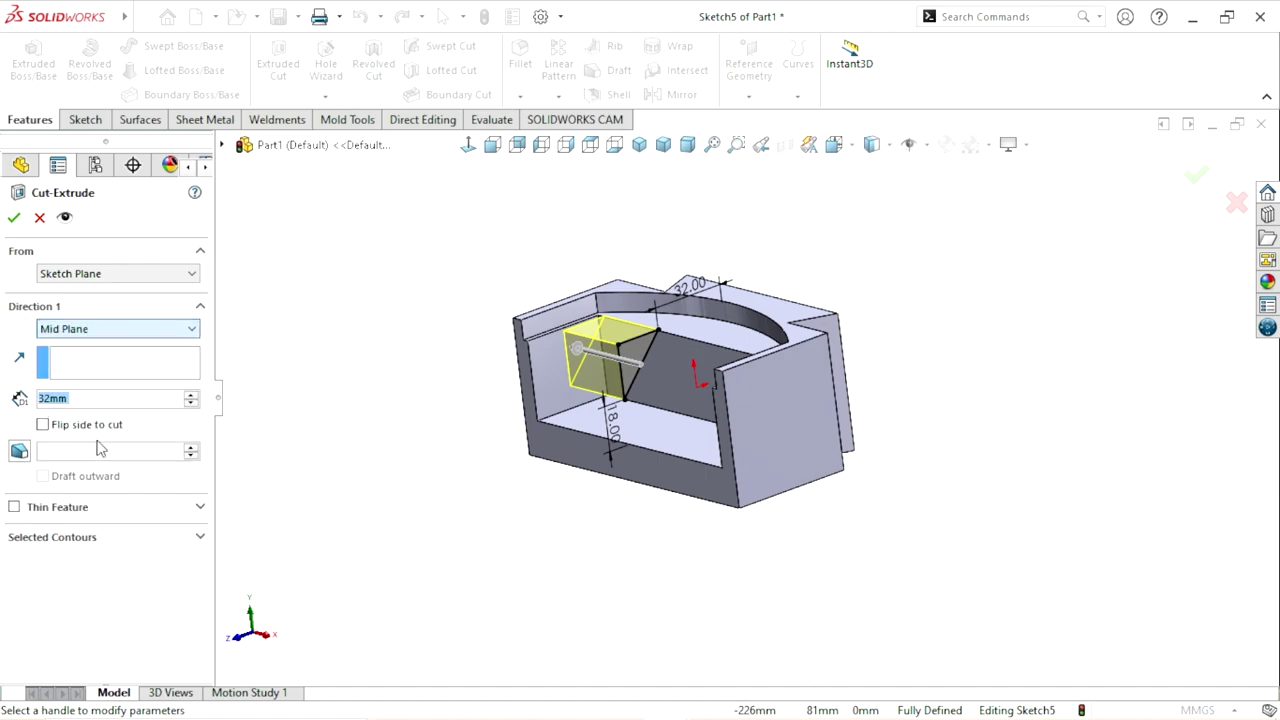
pyautogui.click(188, 396)
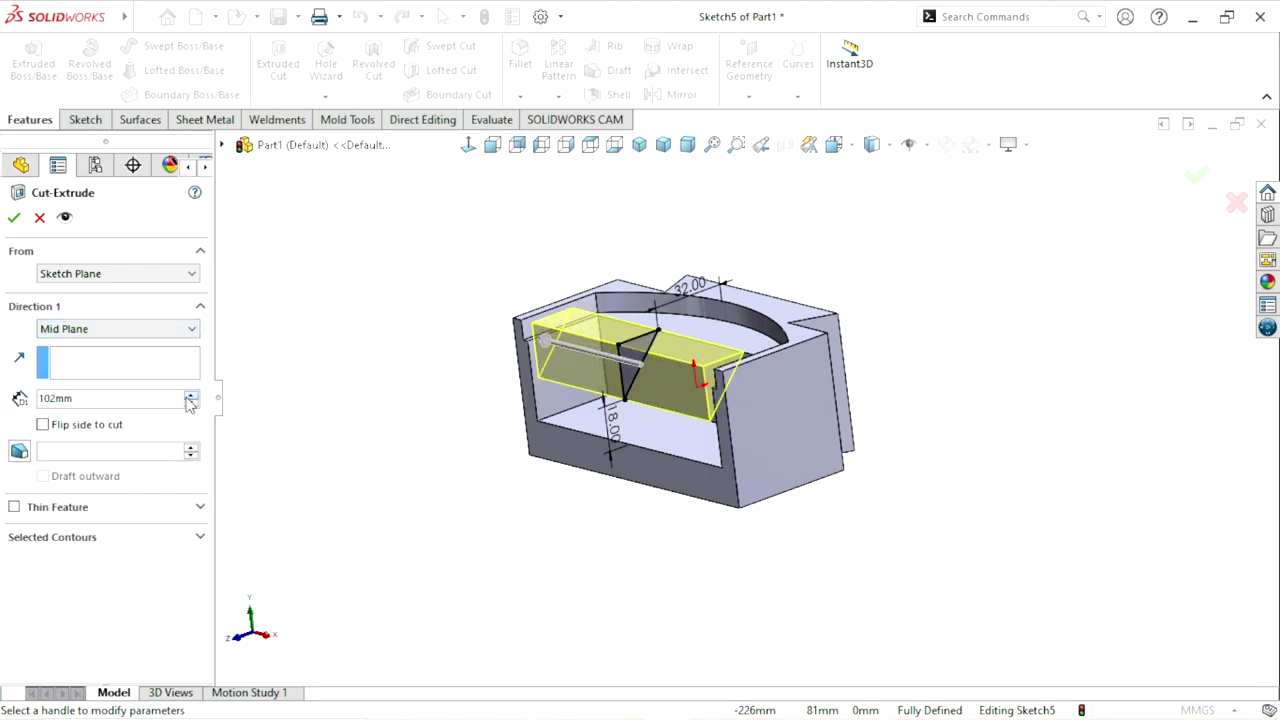
pyautogui.click(14, 219)
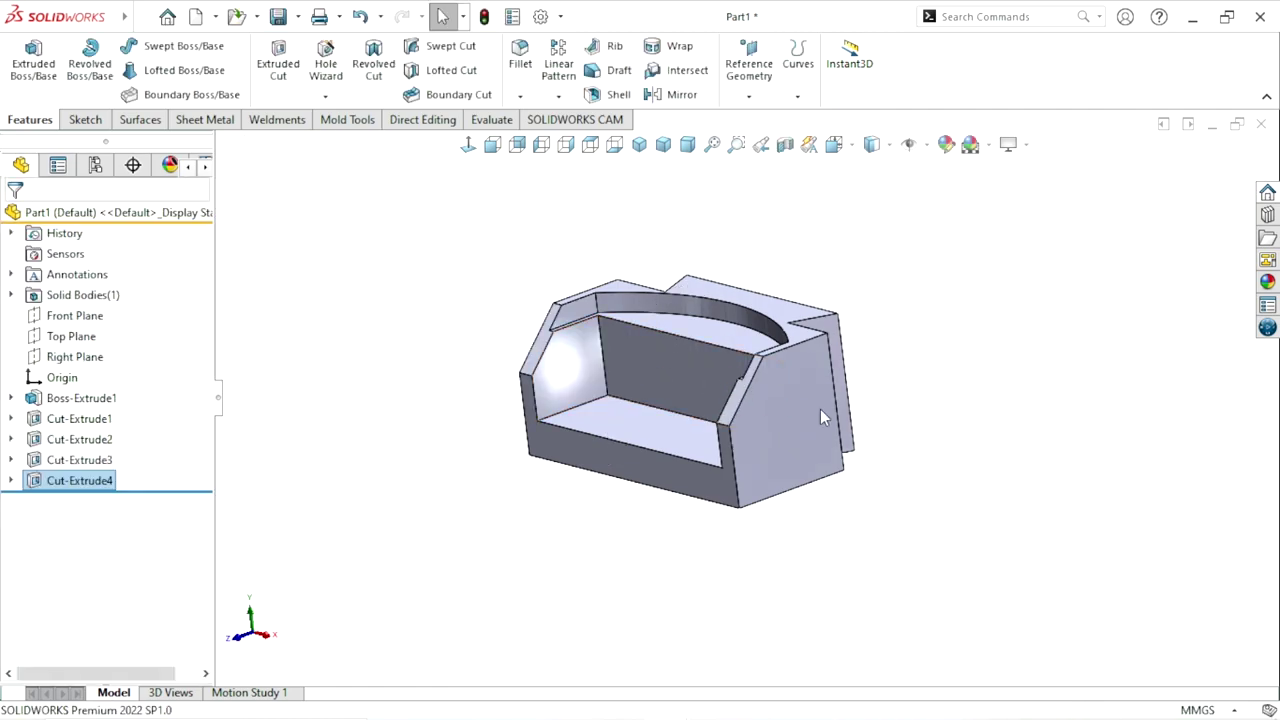
# Step: Switch to Hidden Lines Visible display, reorient the model, and select the Right Plane
pyautogui.moveTo(594, 404)
pyautogui.mouseDown(button='middle')
pyautogui.moveTo(514, 423)
pyautogui.moveTo(615, 400)
pyautogui.moveTo(523, 500)
pyautogui.moveTo(563, 403)
pyautogui.moveTo(571, 443)
pyautogui.mouseUp(button='middle')
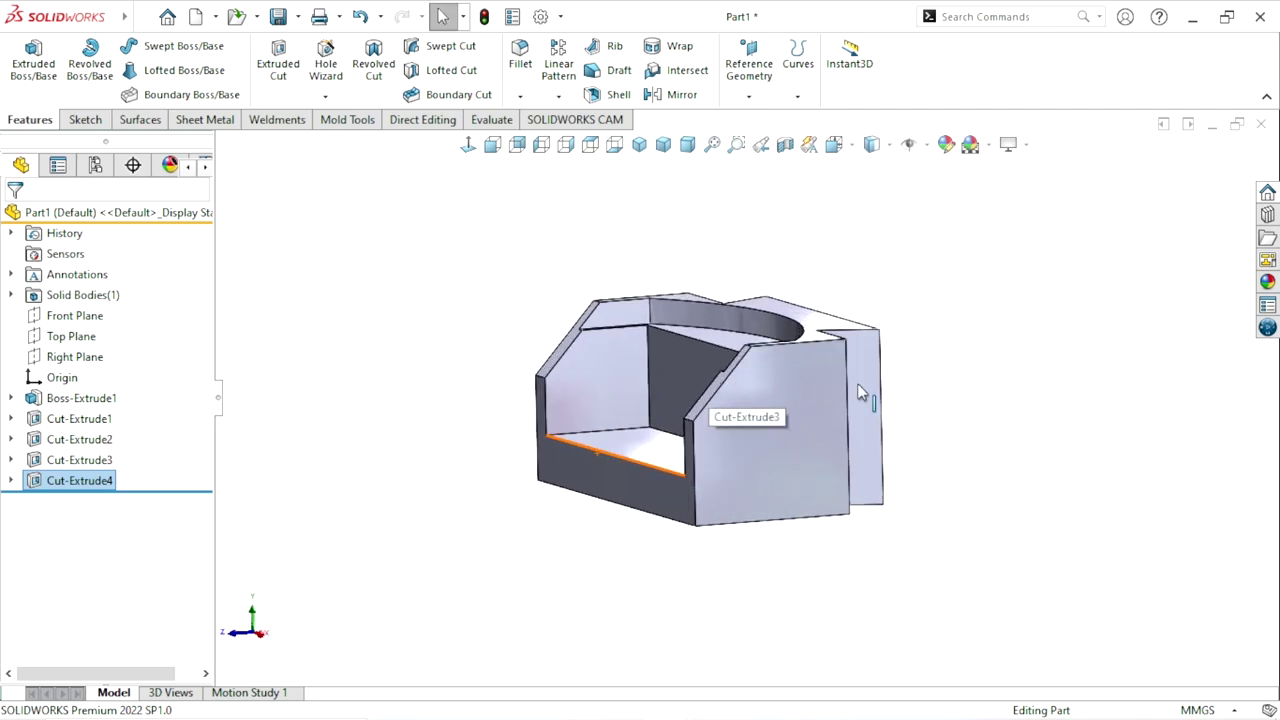
pyautogui.click(983, 355)
pyautogui.scroll(2, 771, 367)
pyautogui.scroll(-2, 765, 340)
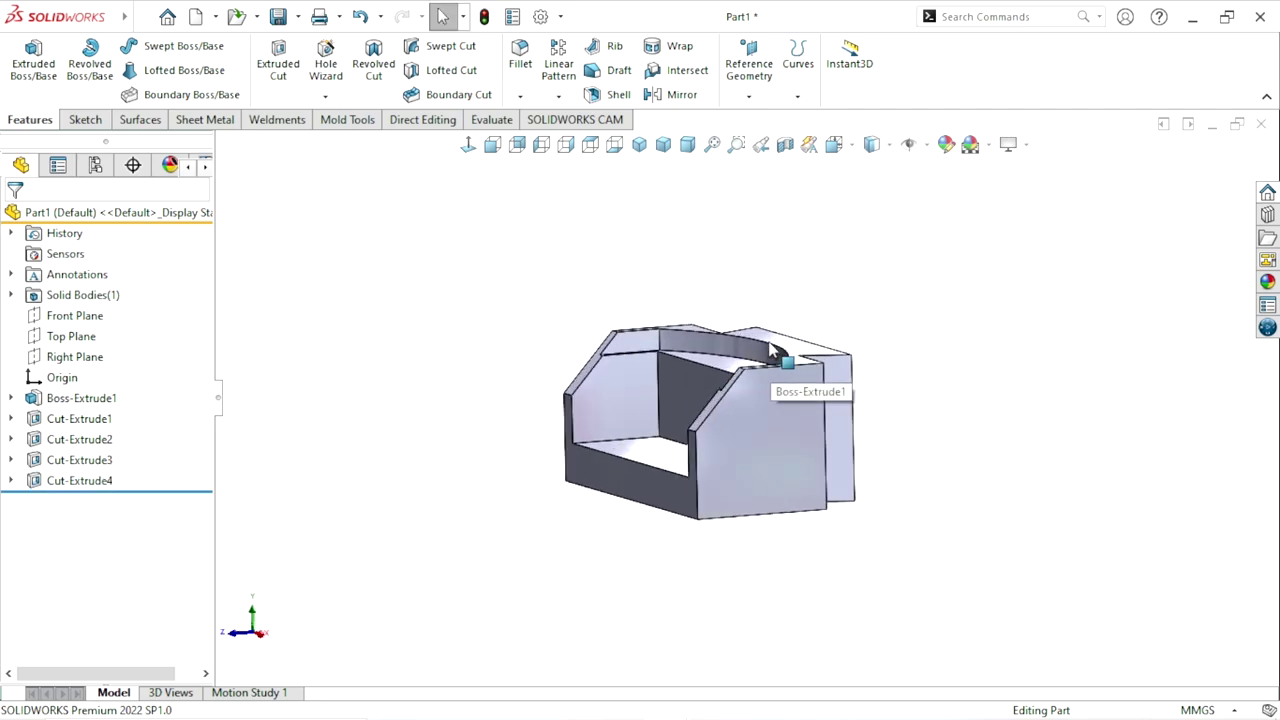
pyautogui.scroll(3, 752, 374)
pyautogui.scroll(-1, 750, 400)
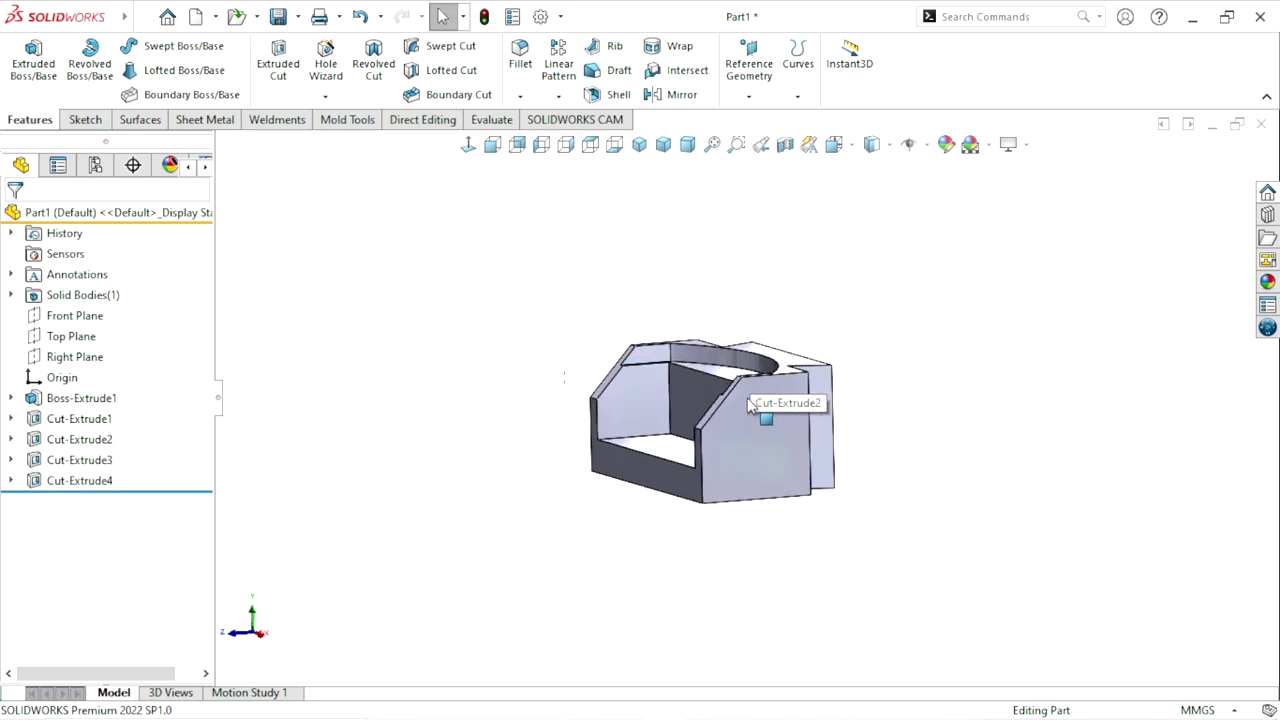
pyautogui.scroll(-1, 732, 419)
pyautogui.scroll(1, 733, 408)
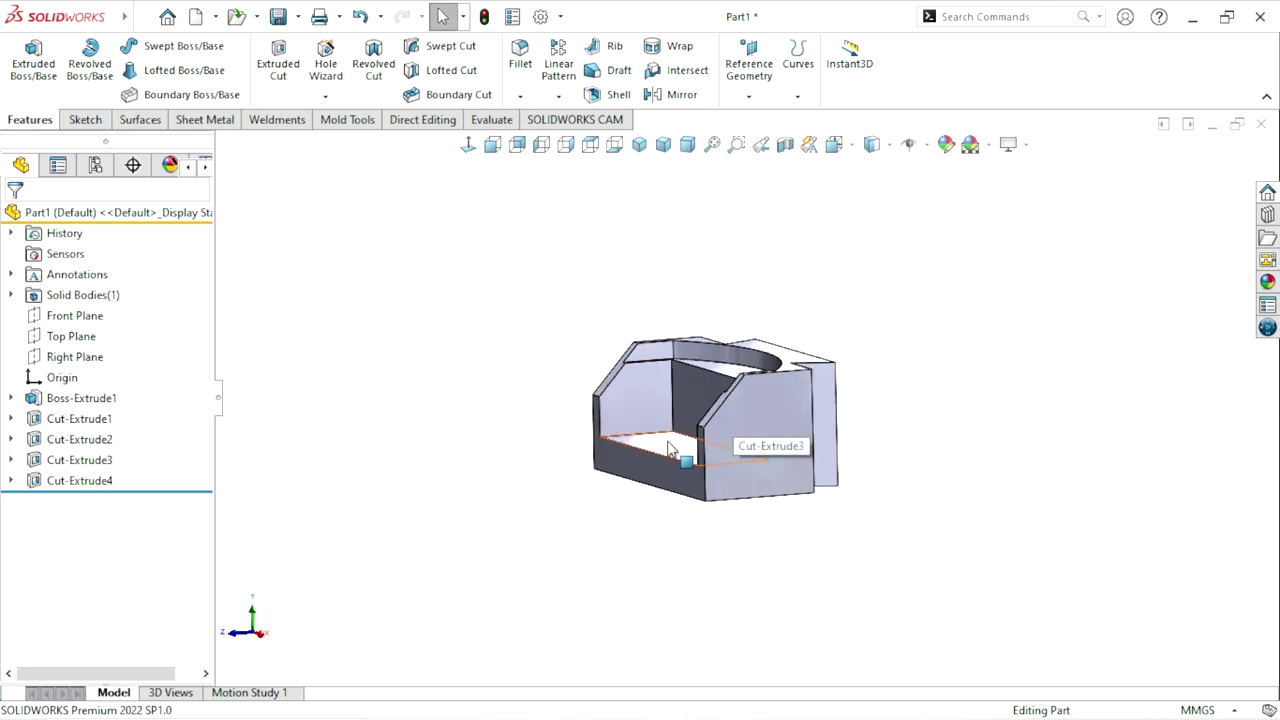
pyautogui.scroll(-1, 831, 450)
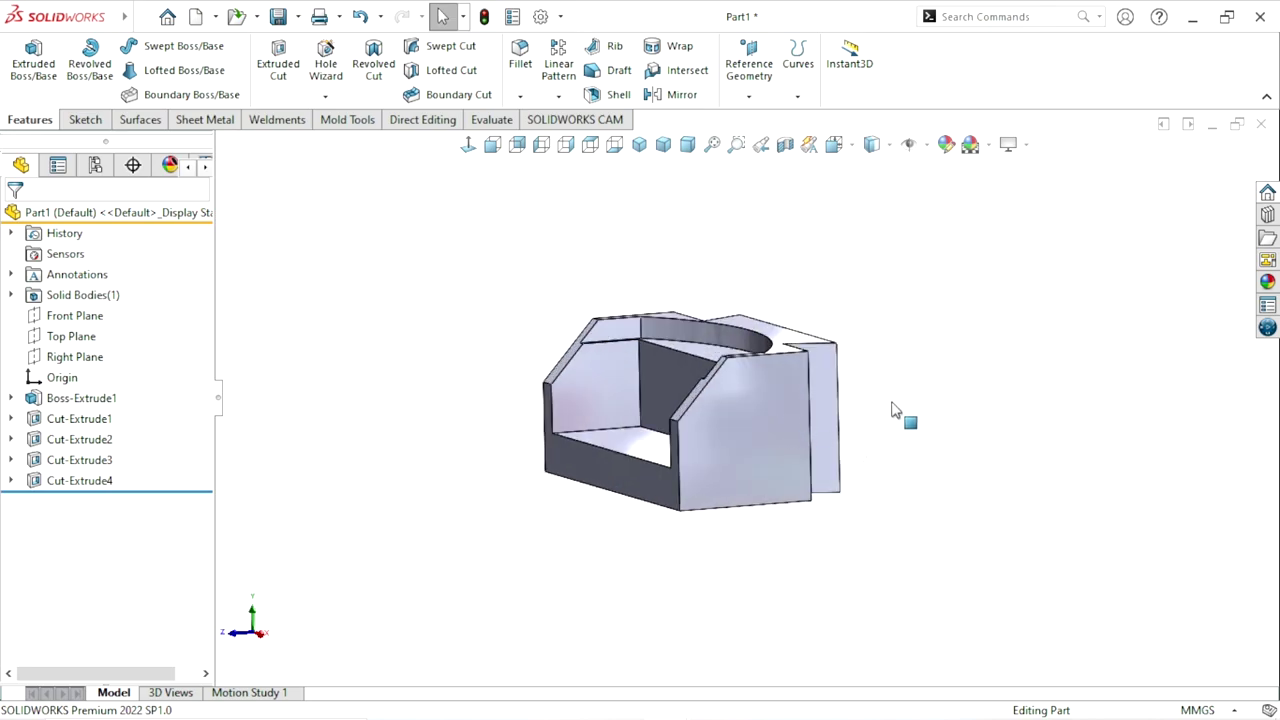
pyautogui.click(889, 146)
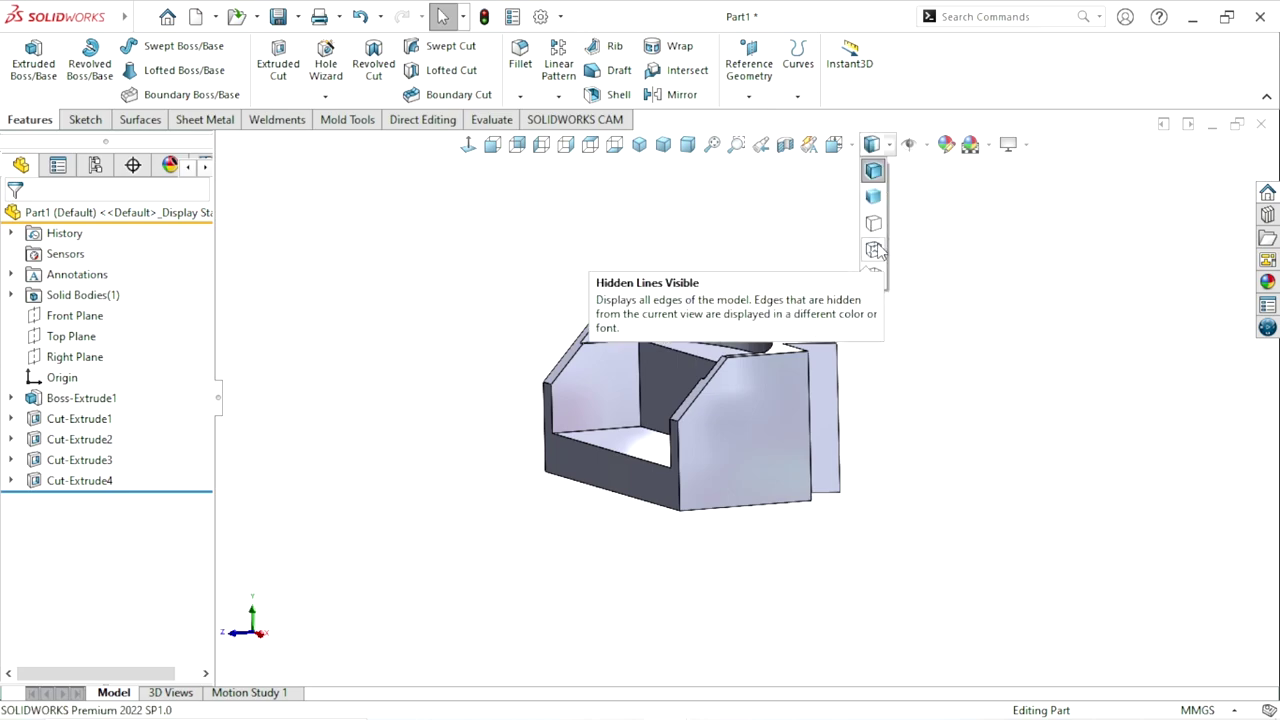
pyautogui.click(874, 250)
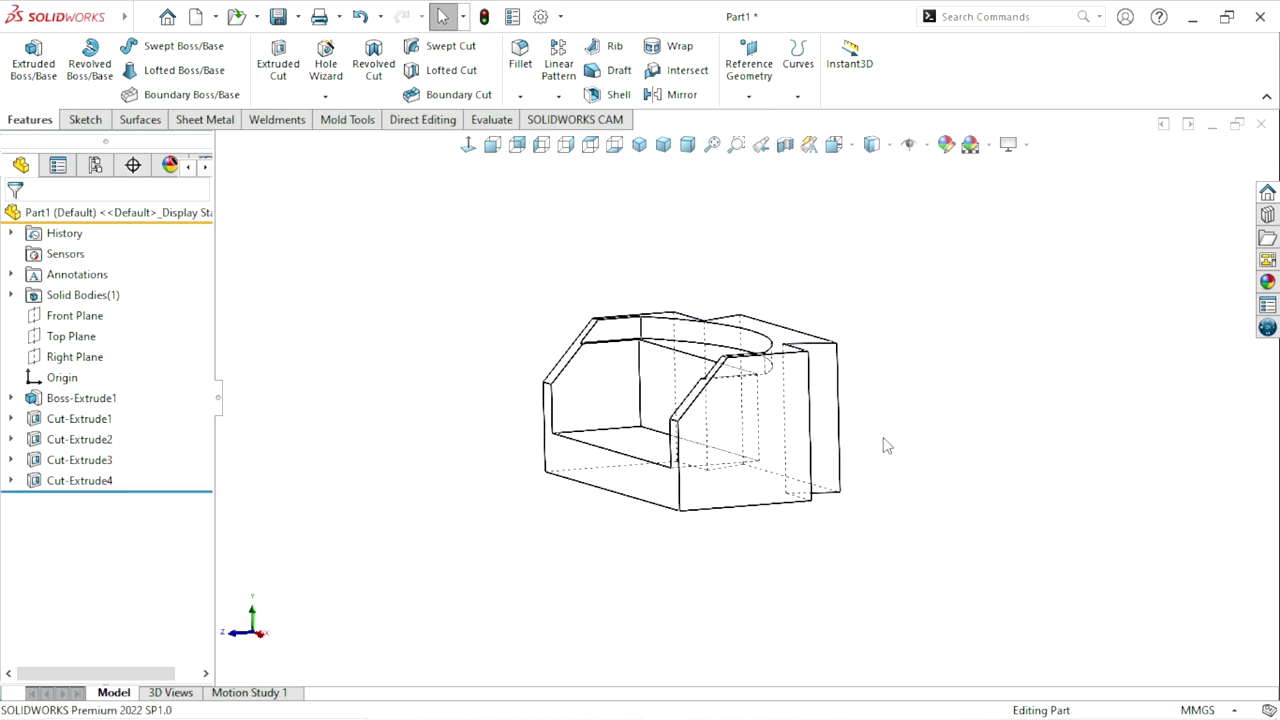
pyautogui.moveTo(884, 446)
pyautogui.mouseDown(button='middle')
pyautogui.moveTo(920, 409)
pyautogui.moveTo(887, 452)
pyautogui.moveTo(907, 443)
pyautogui.mouseUp(button='middle')
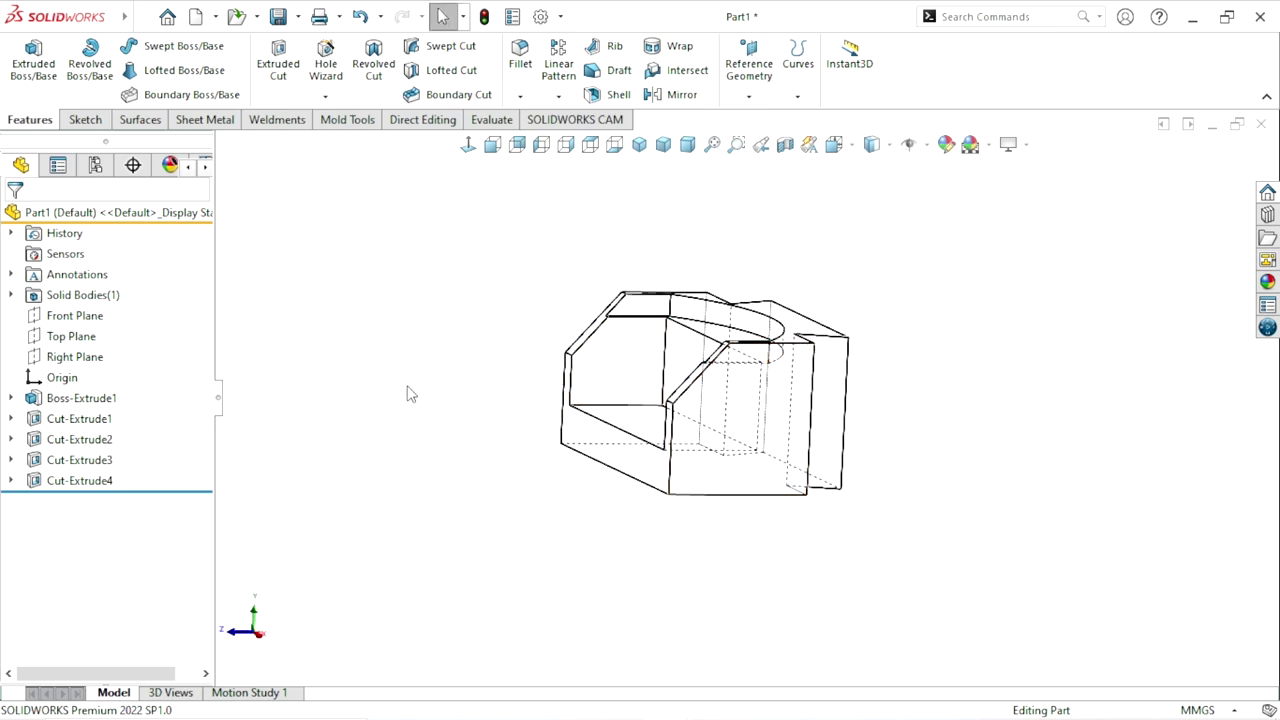
pyautogui.click(58, 362)
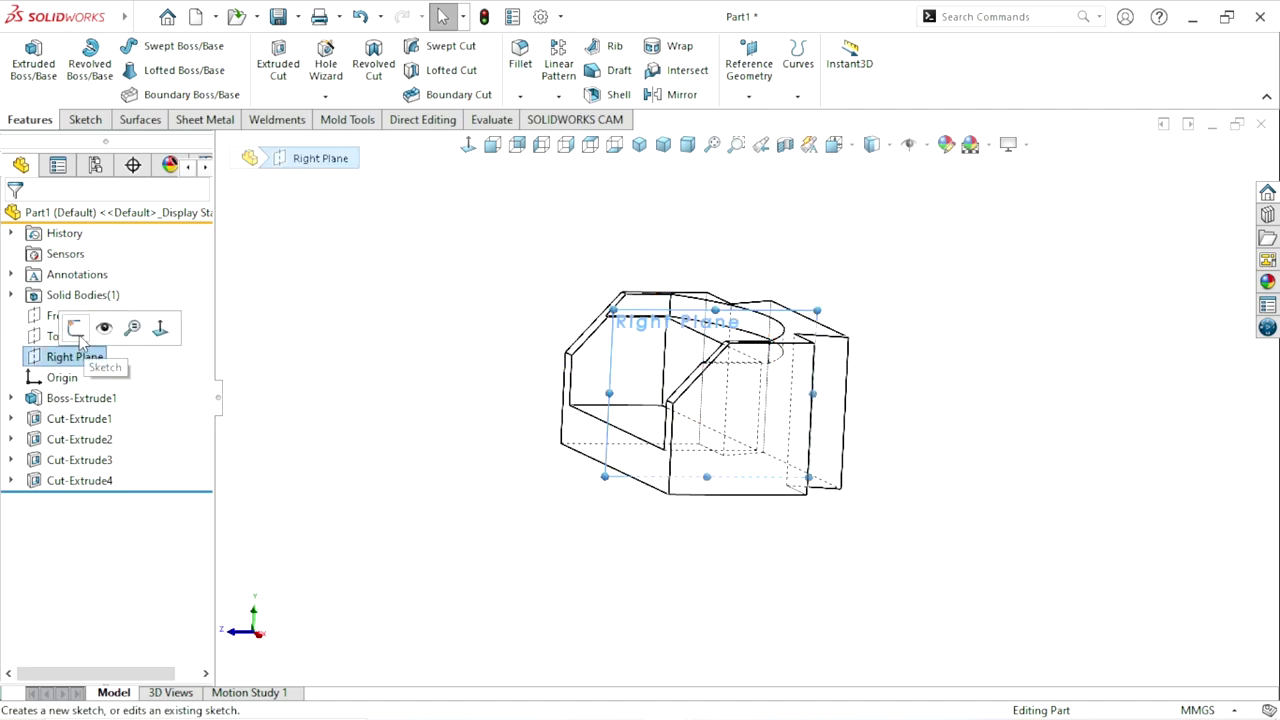
# Step: On the Right Plane, convert the upper ledge, left outer and lower pocket edges, then power-trim the excess
pyautogui.click(86, 330)
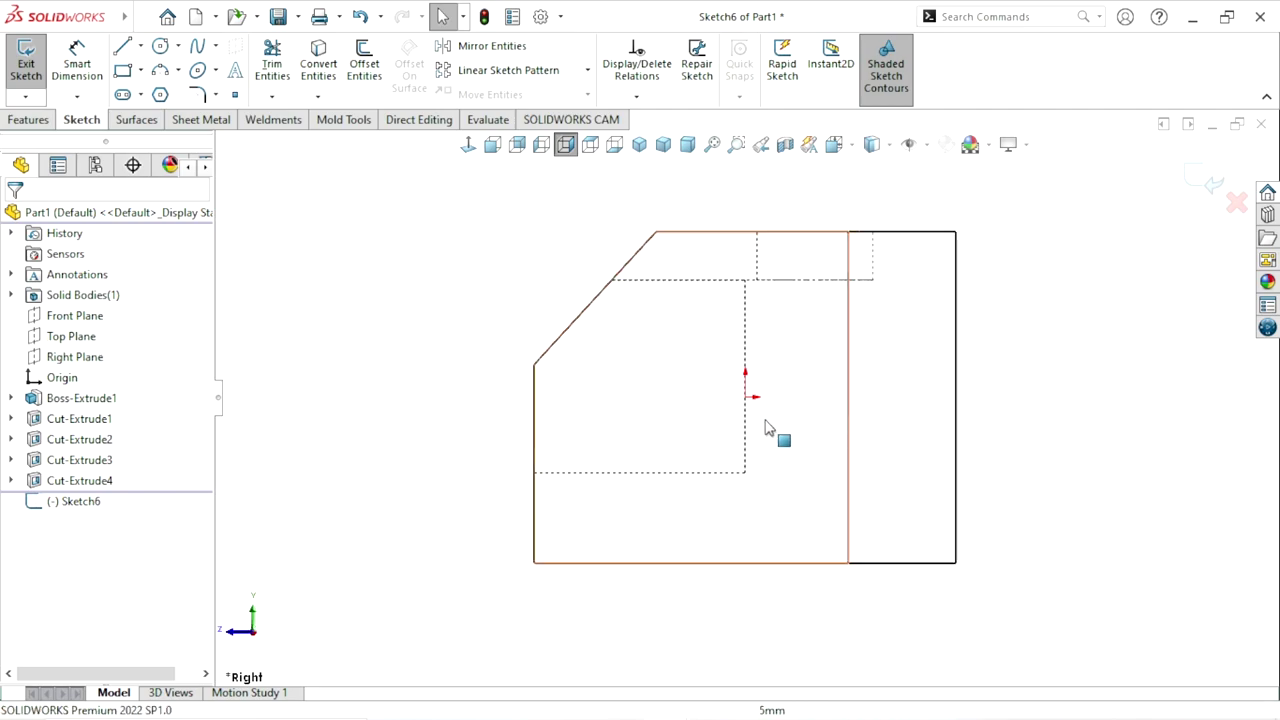
pyautogui.scroll(2, 740, 385)
pyautogui.scroll(-2, 715, 375)
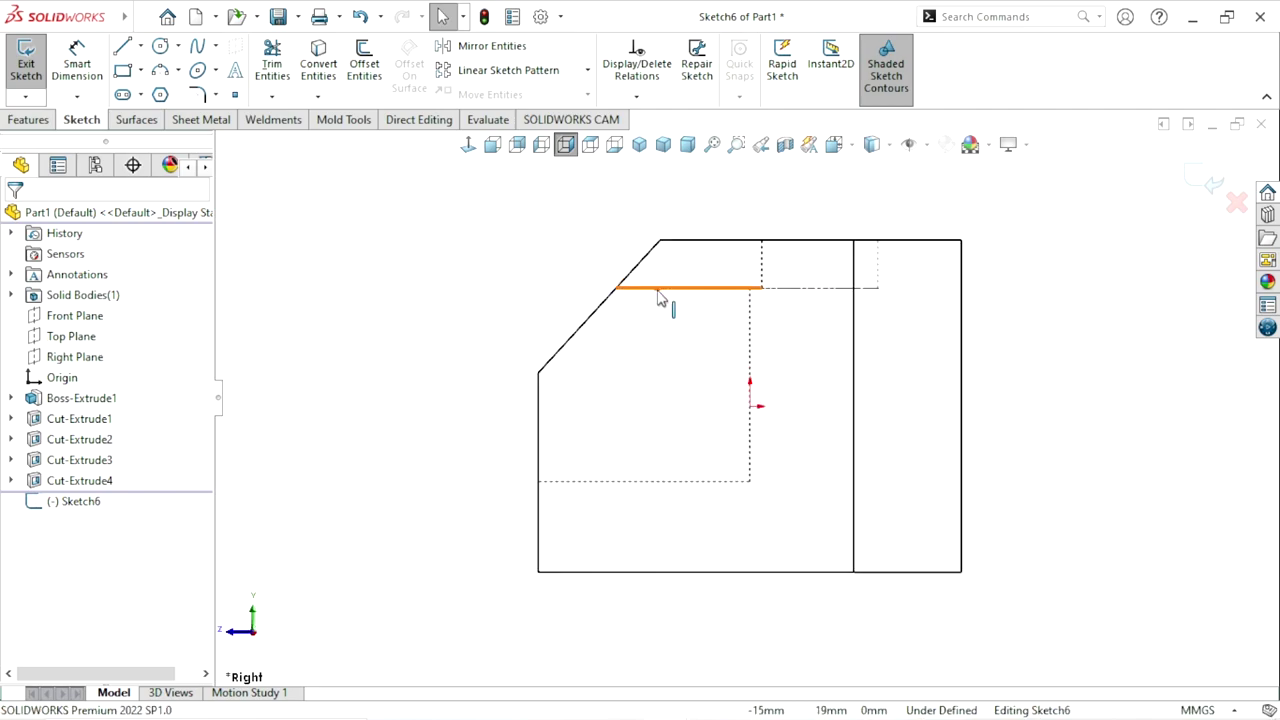
pyautogui.click(662, 290)
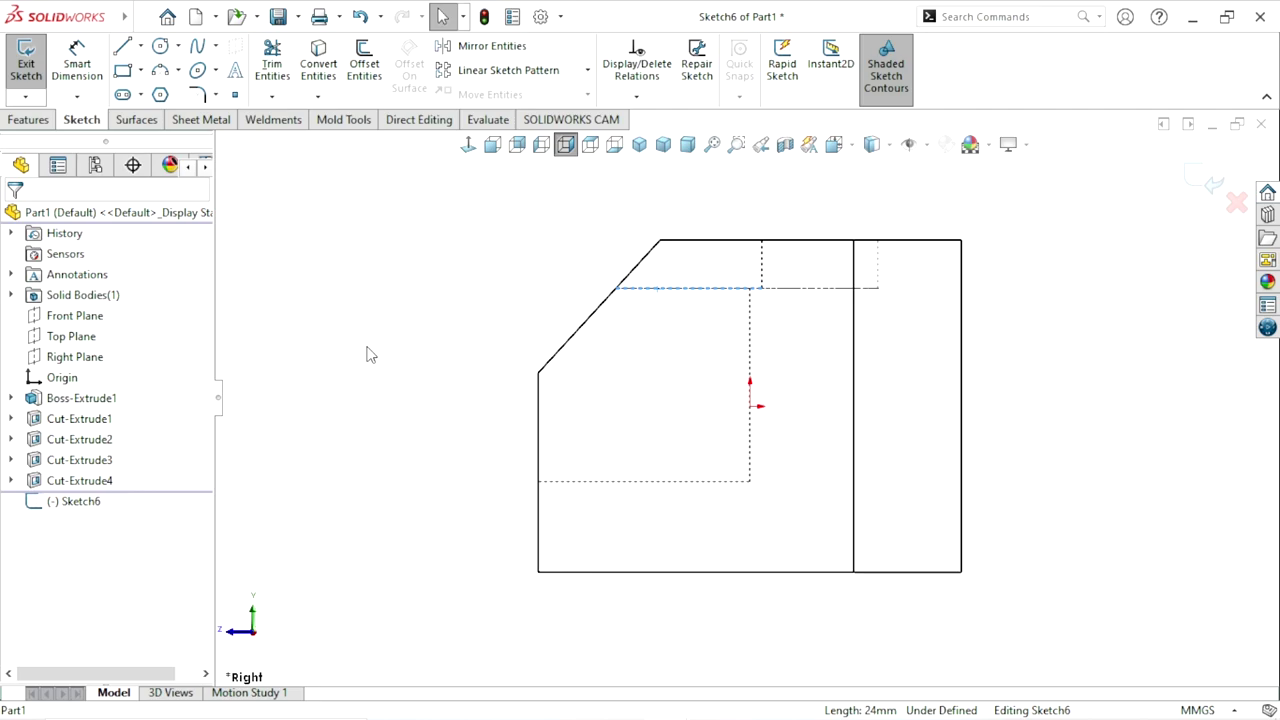
pyautogui.click(326, 68)
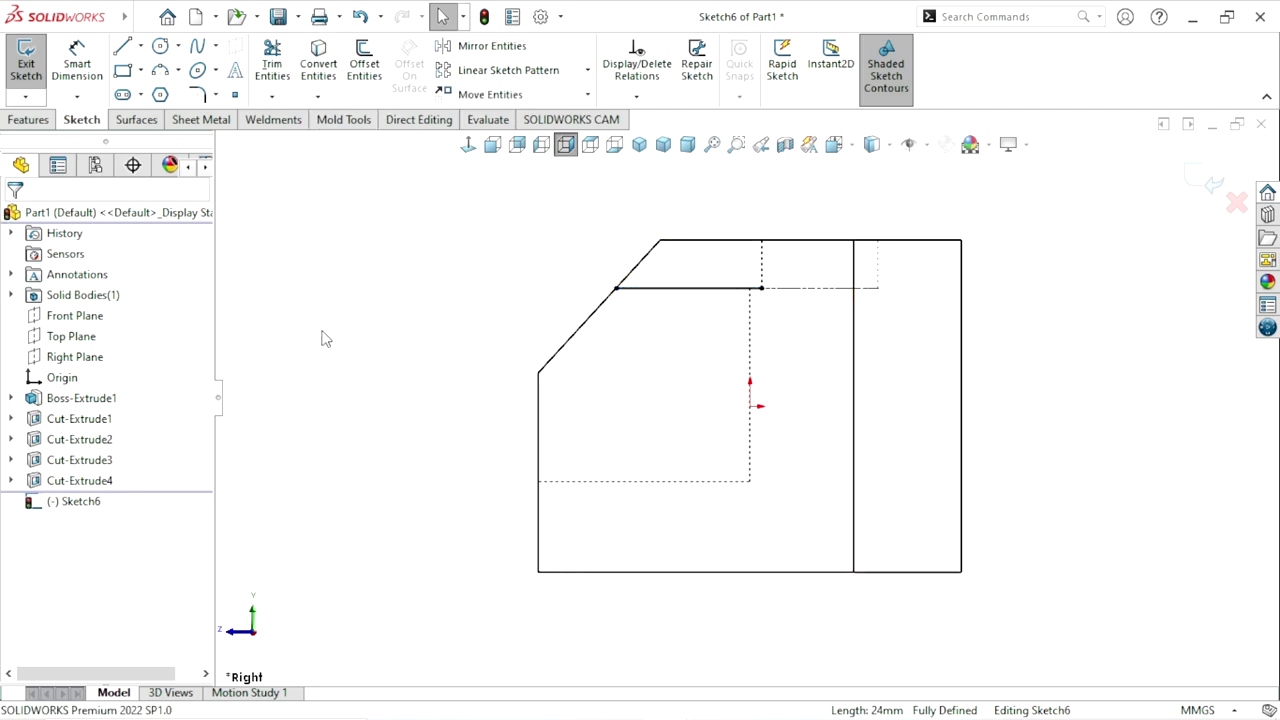
pyautogui.click(539, 458)
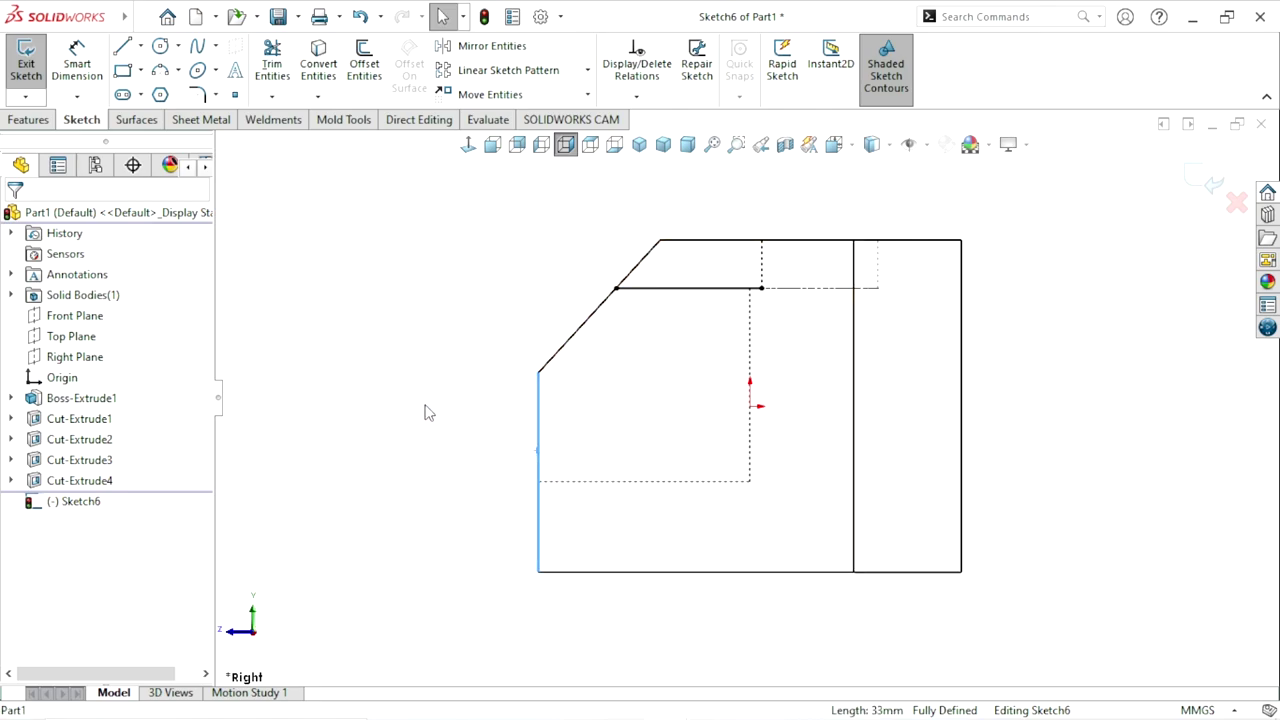
pyautogui.click(320, 79)
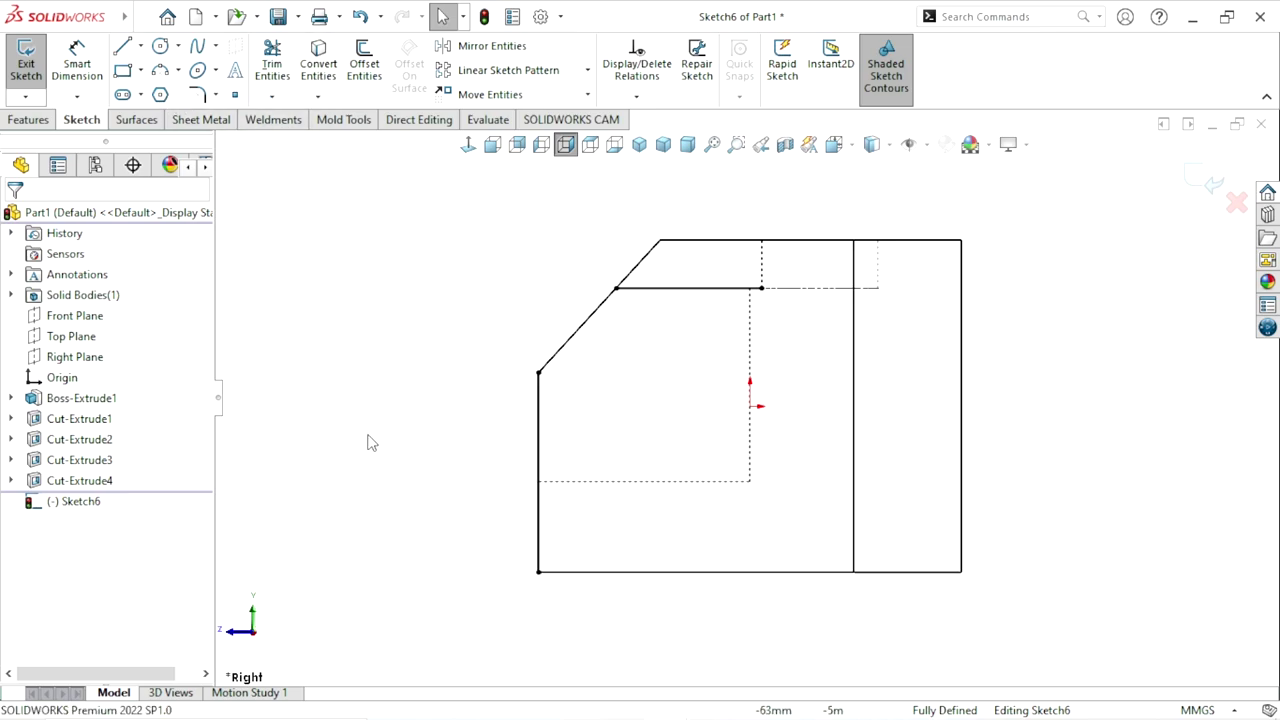
pyautogui.click(592, 484)
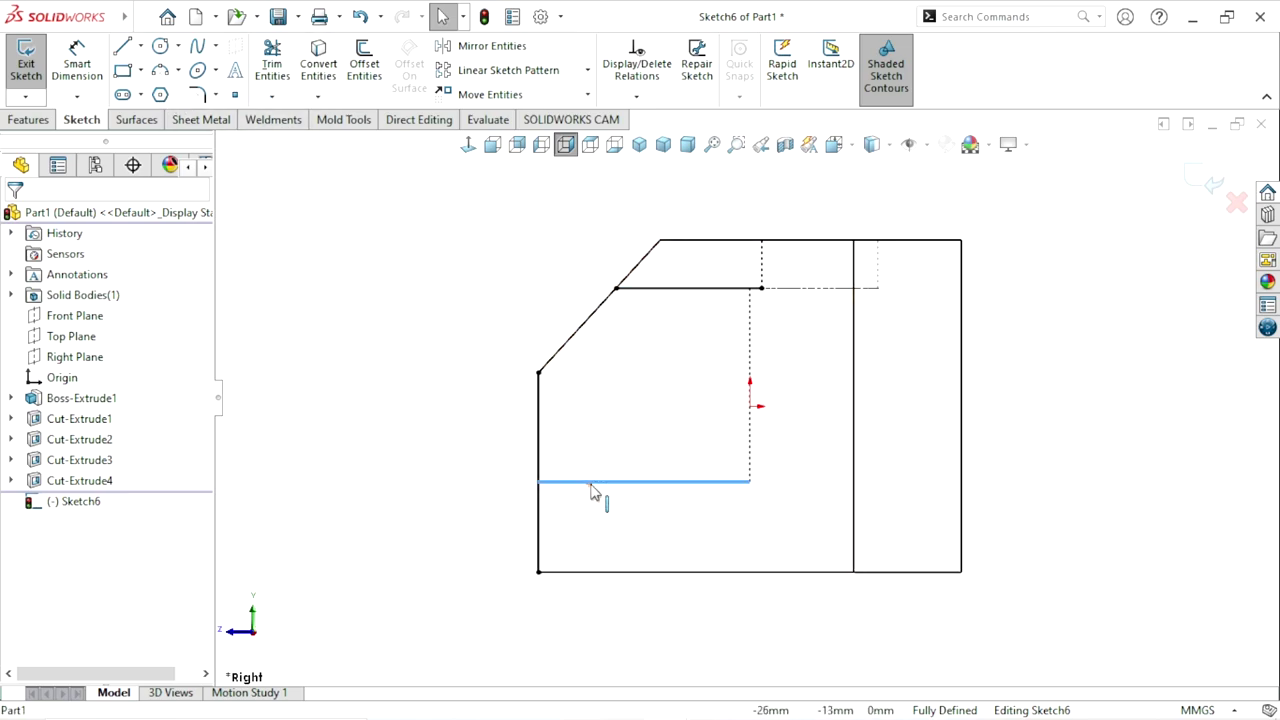
pyautogui.click(316, 72)
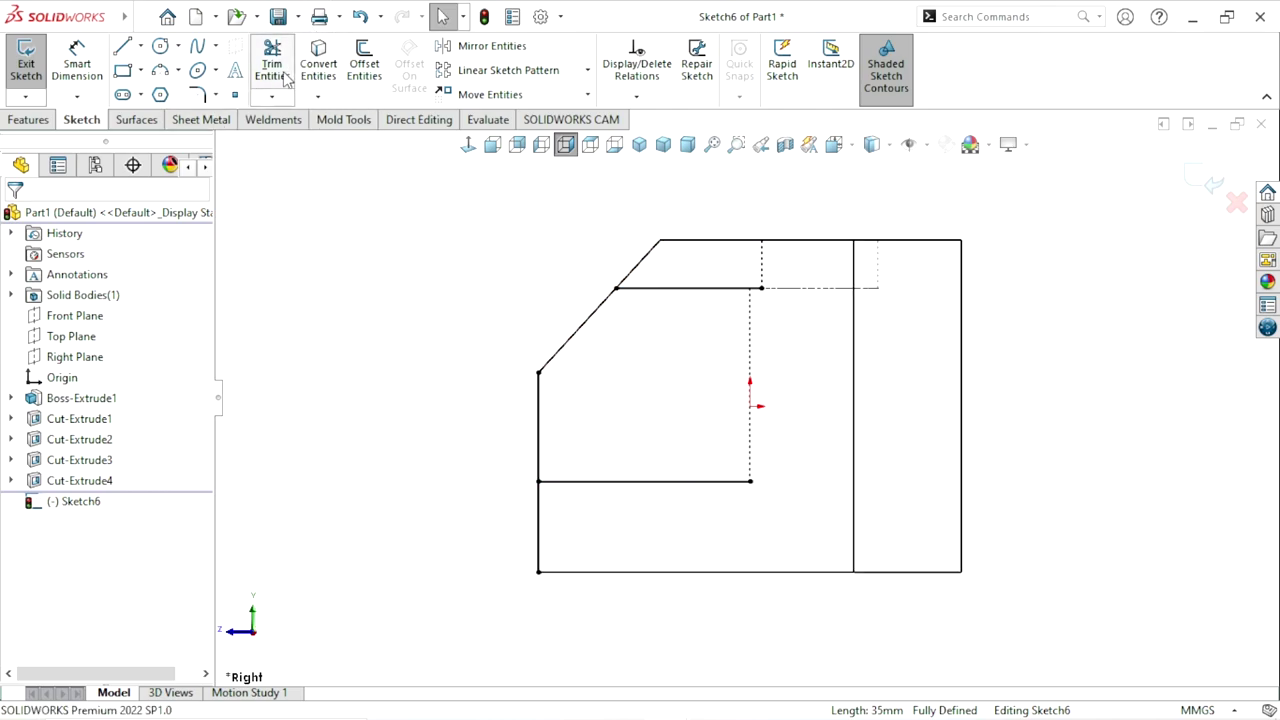
pyautogui.moveTo(395, 510)
pyautogui.mouseDown()
pyautogui.moveTo(603, 557)
pyautogui.moveTo(634, 457)
pyautogui.mouseUp()
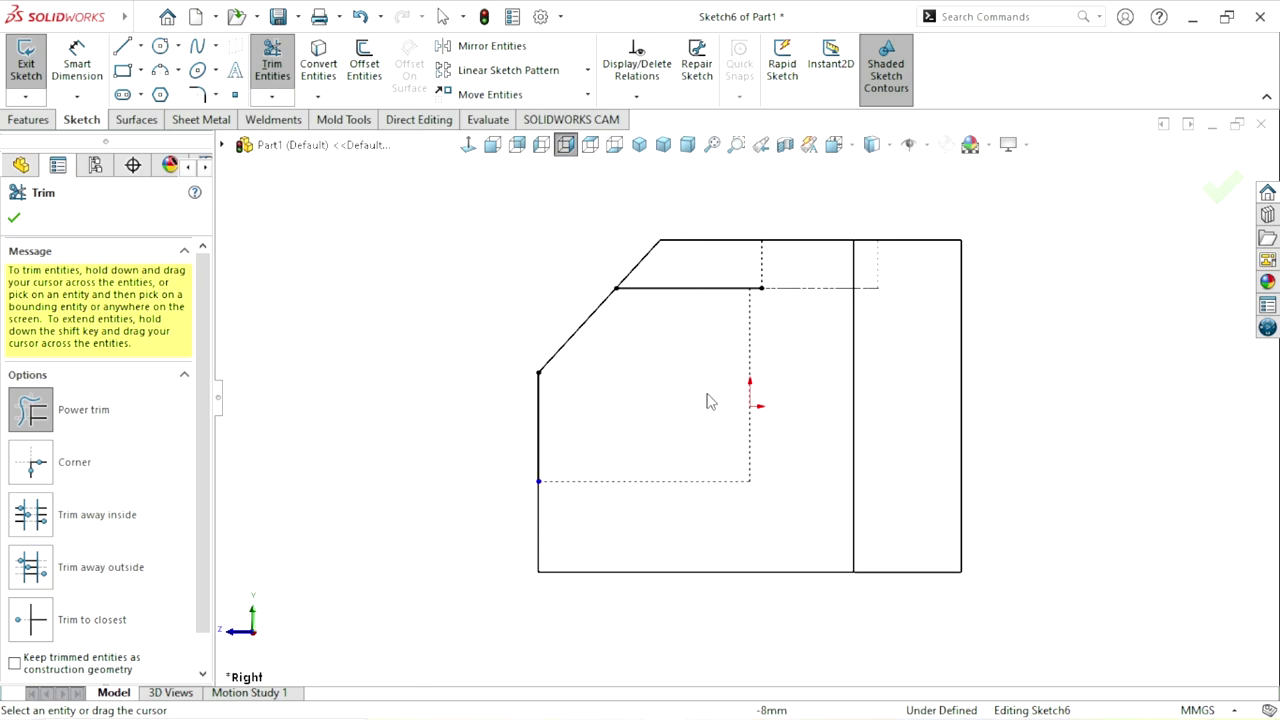
# Step: Label the upper ledge line with a driven 24.15 mm reference dimension
pyautogui.click(14, 218)
pyautogui.click(77, 65)
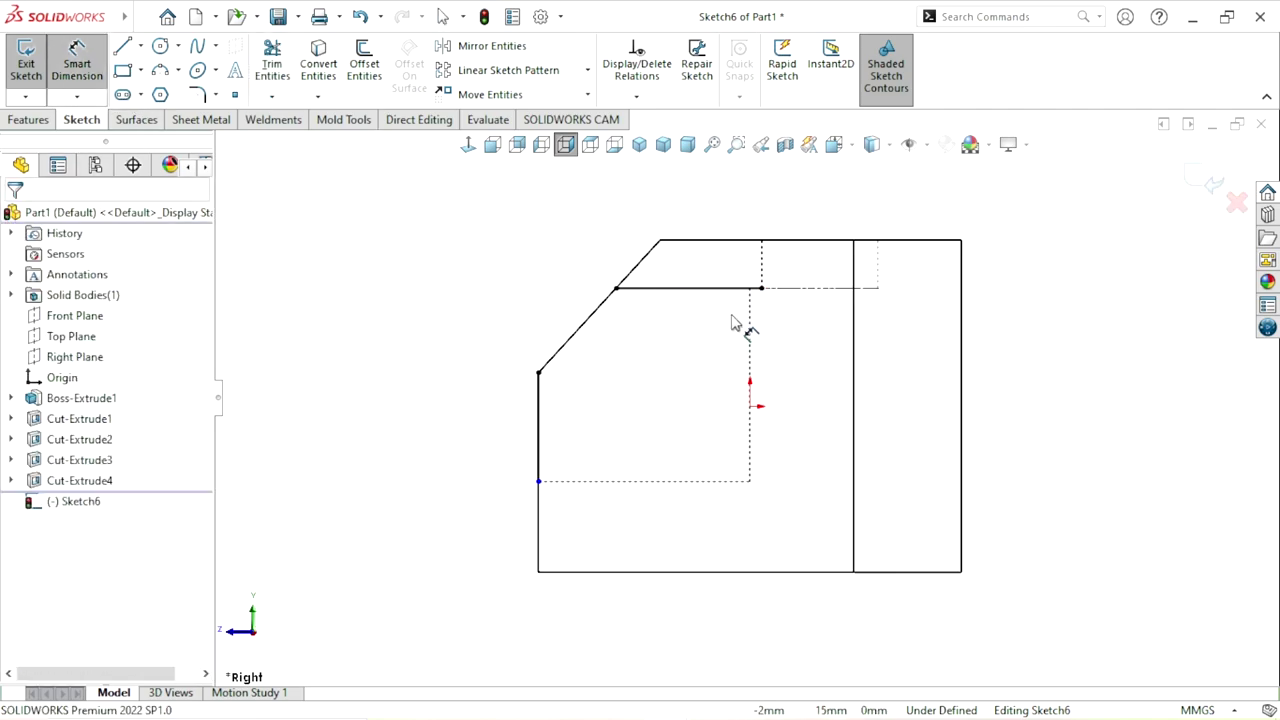
pyautogui.click(690, 288)
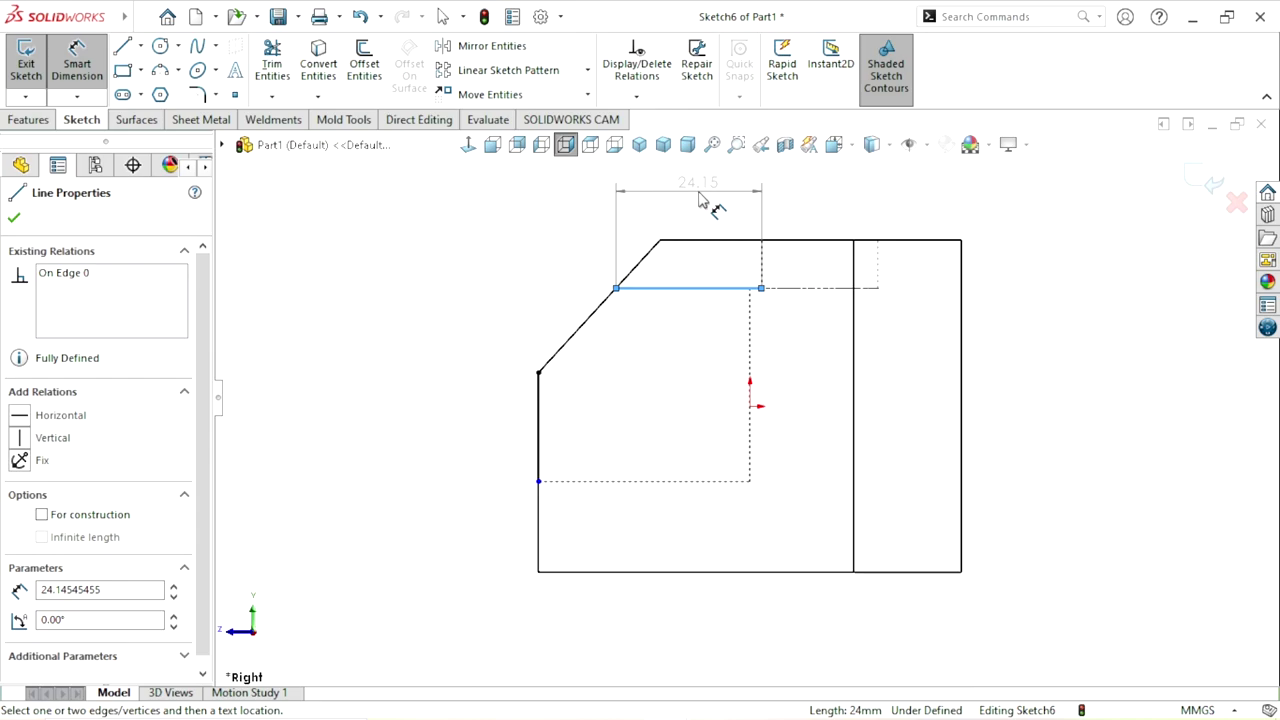
pyautogui.click(700, 200)
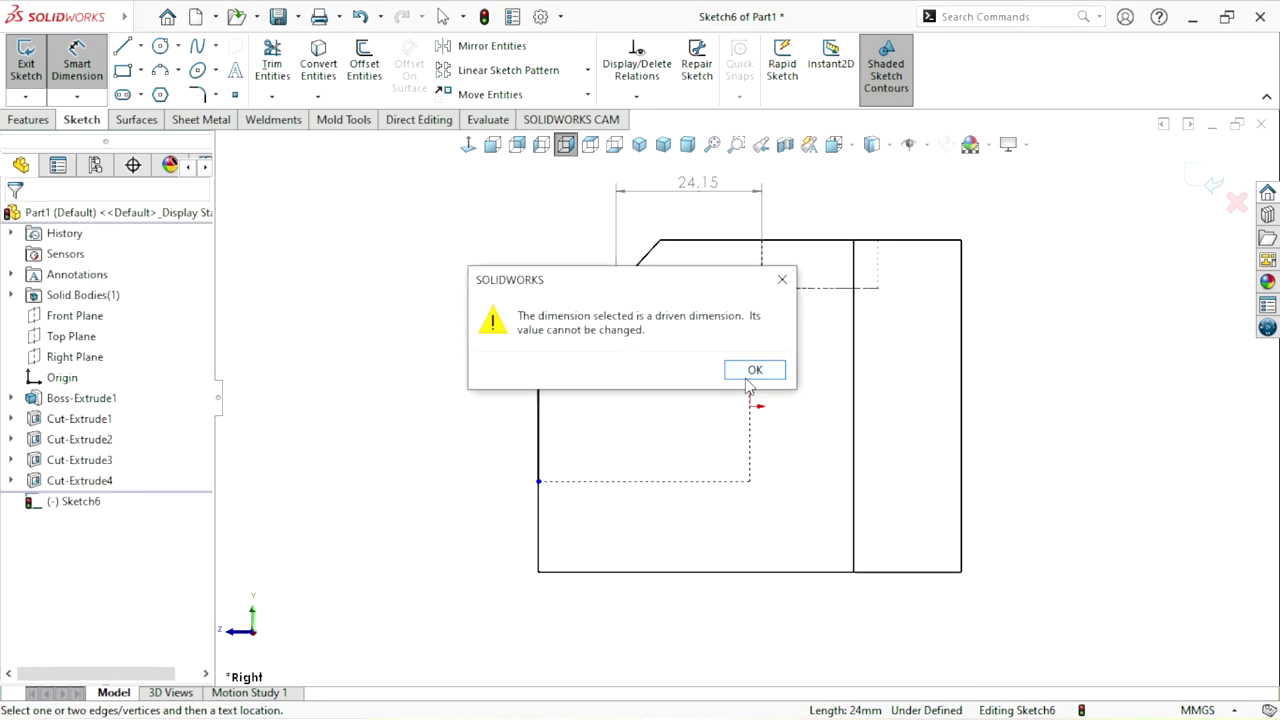
pyautogui.click(782, 280)
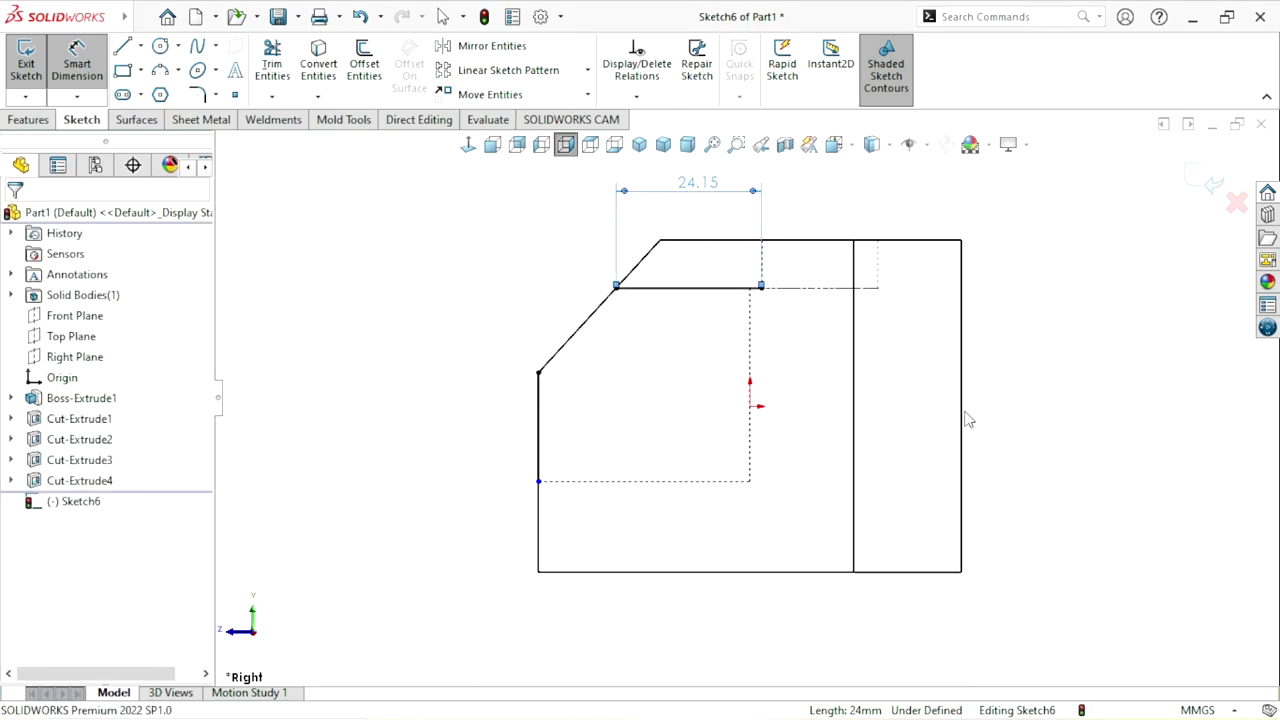
pyautogui.click(1104, 505)
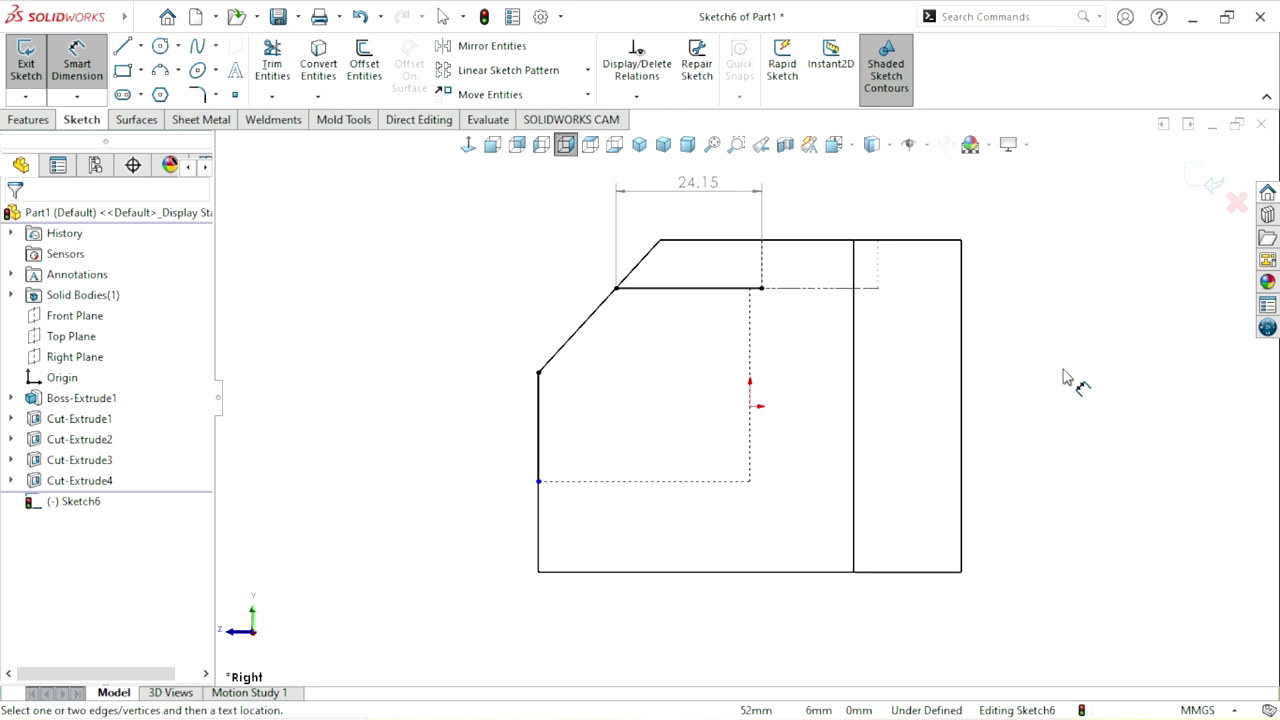
# Step: Switch to shaded display, orbit to a 3D view, and delete the 24.15 dimension
pyautogui.press('Escape')
pyautogui.click(872, 144)
pyautogui.click(878, 195)
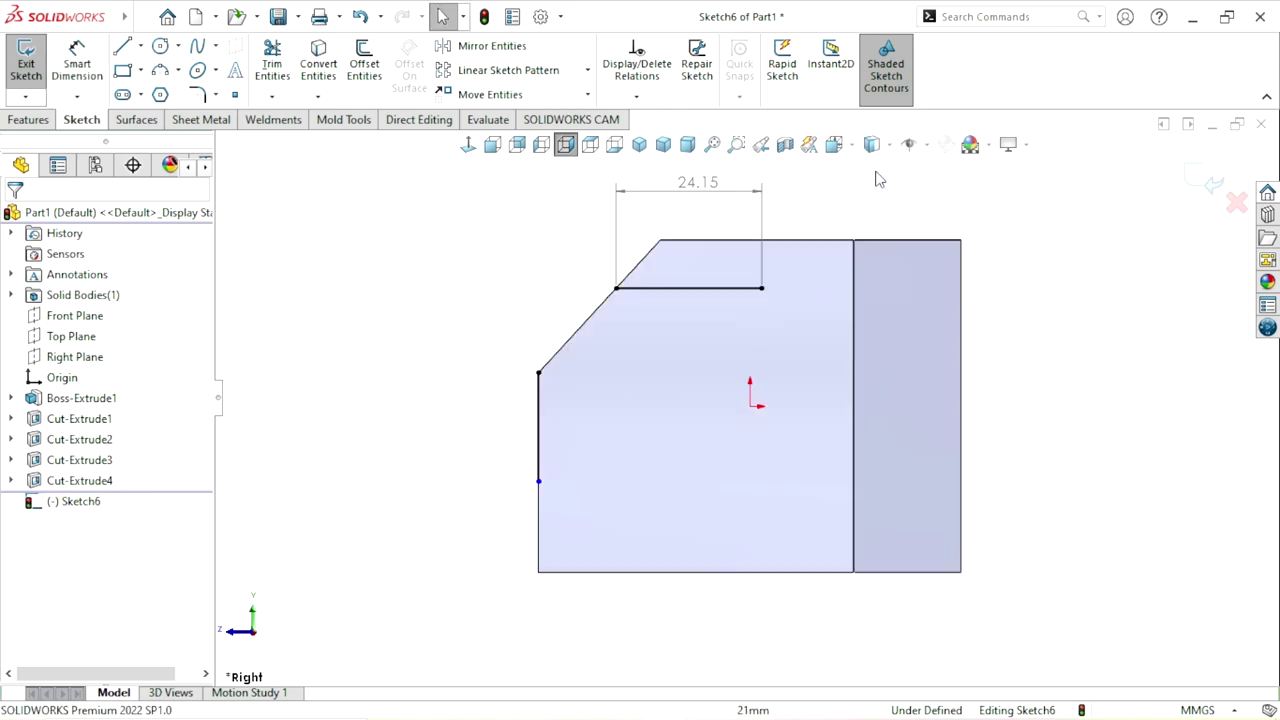
pyautogui.moveTo(725, 352)
pyautogui.mouseDown(button='middle')
pyautogui.moveTo(770, 441)
pyautogui.moveTo(794, 434)
pyautogui.moveTo(780, 357)
pyautogui.mouseUp(button='middle')
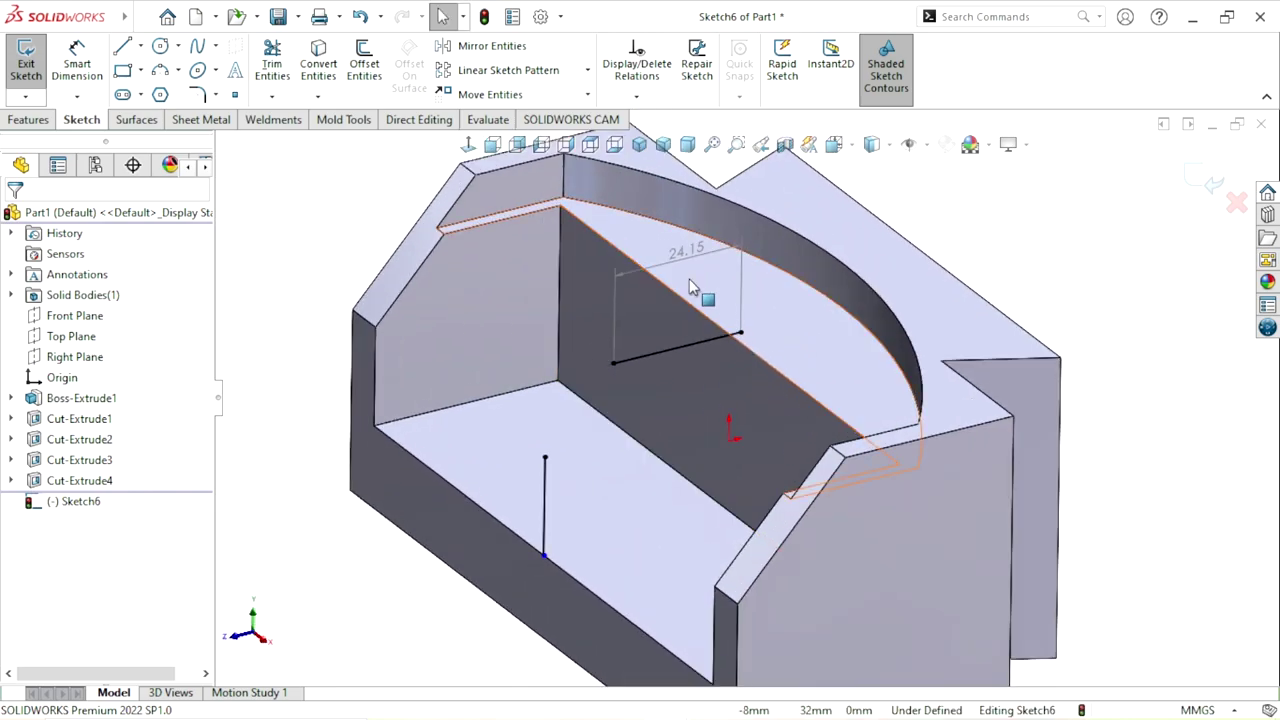
pyautogui.click(688, 252)
pyautogui.press('Delete')
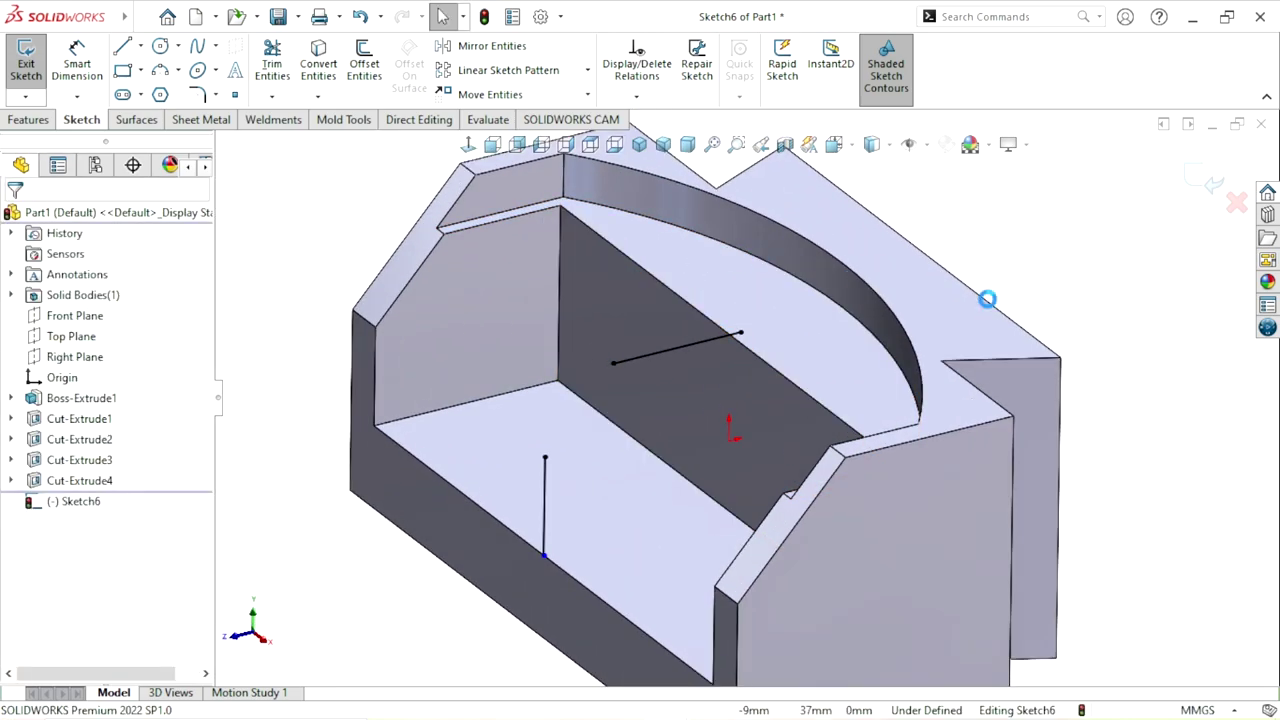
# Step: Set the upper line's right endpoint to X 0 on the pocket's upper back edge
pyautogui.click(740, 335)
pyautogui.keyDown('ctrl'); pyautogui.click(765, 352); pyautogui.keyUp('ctrl')
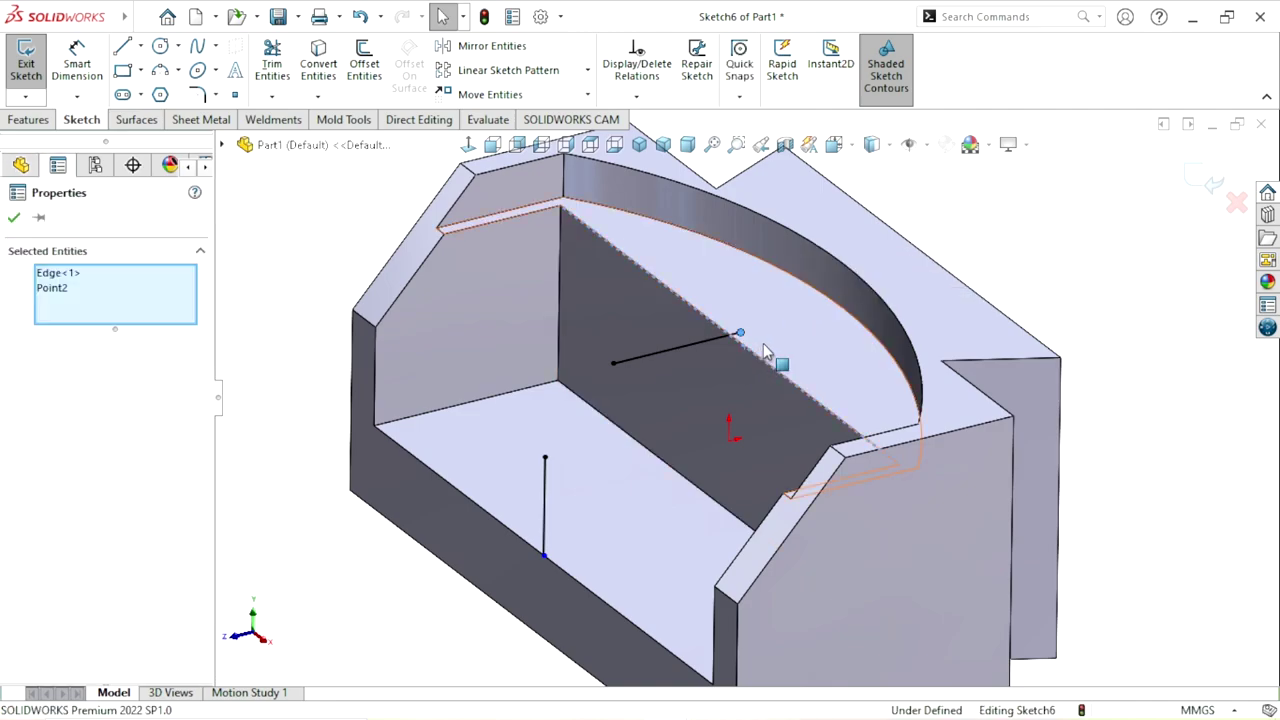
pyautogui.click(909, 289)
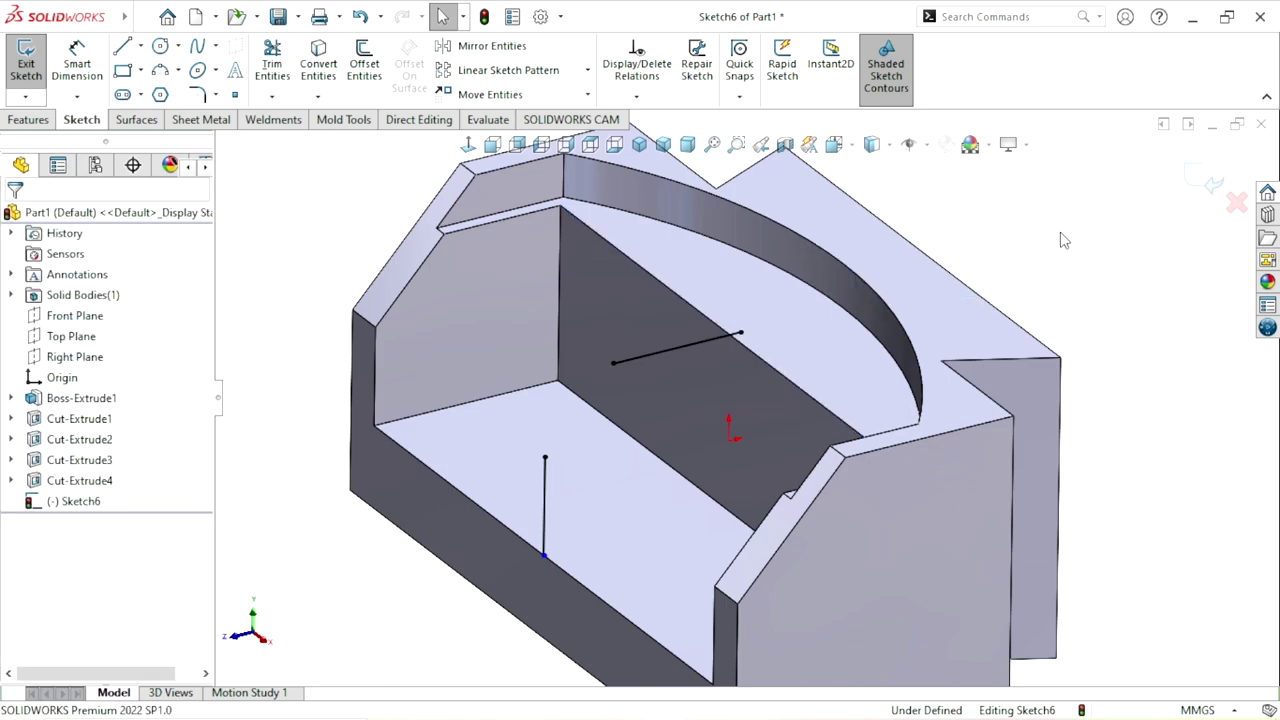
pyautogui.click(740, 335)
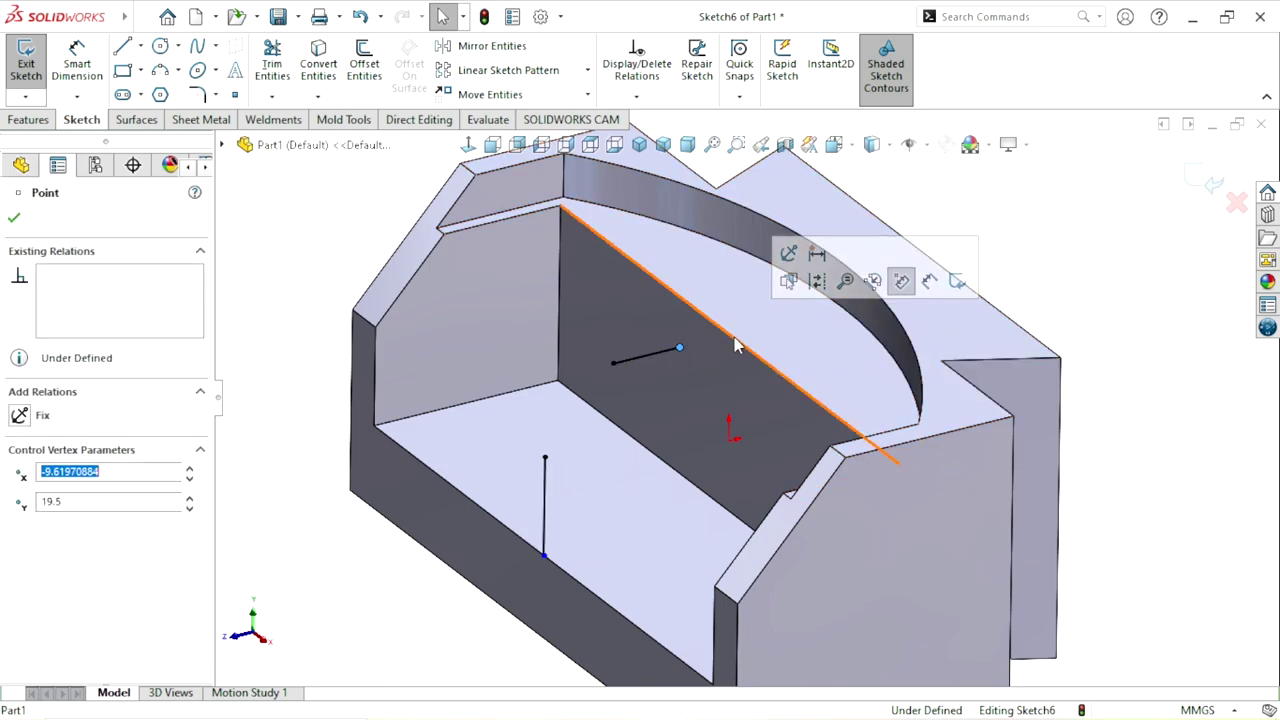
pyautogui.moveTo(738, 334); pyautogui.dragTo(697, 344)
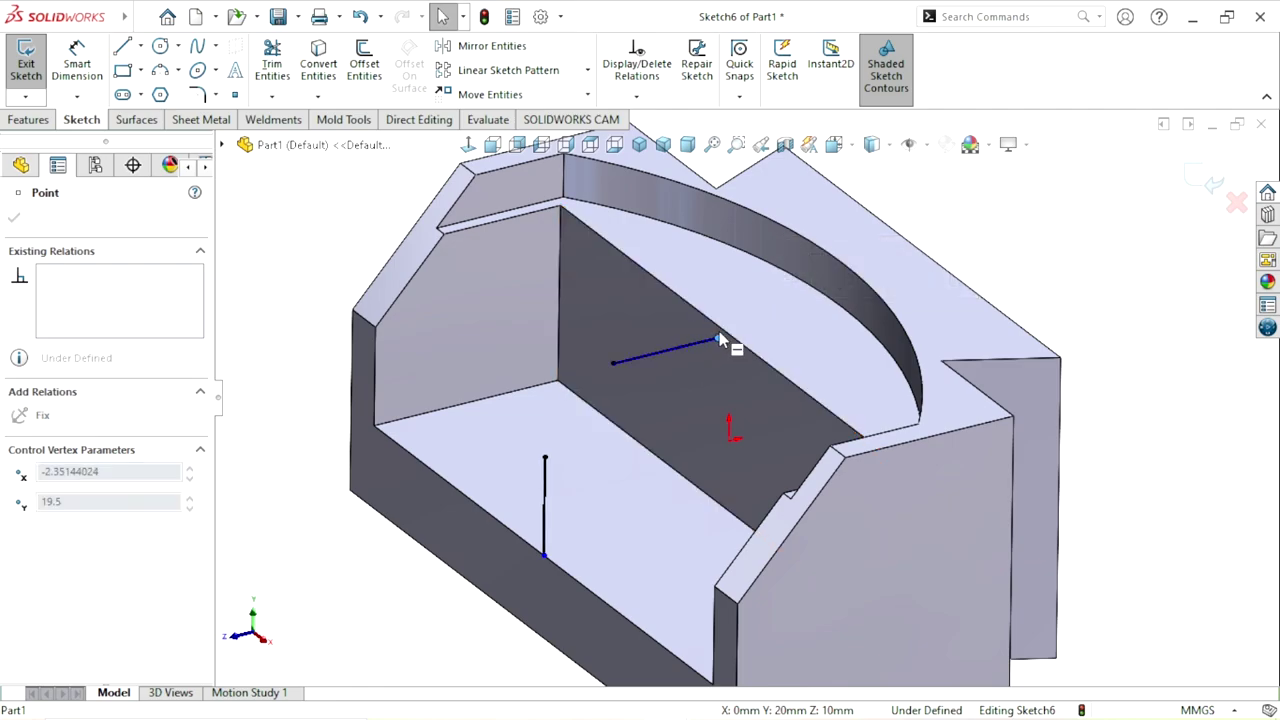
pyautogui.write('0')
pyautogui.press('Return')
pyautogui.click(1045, 325)
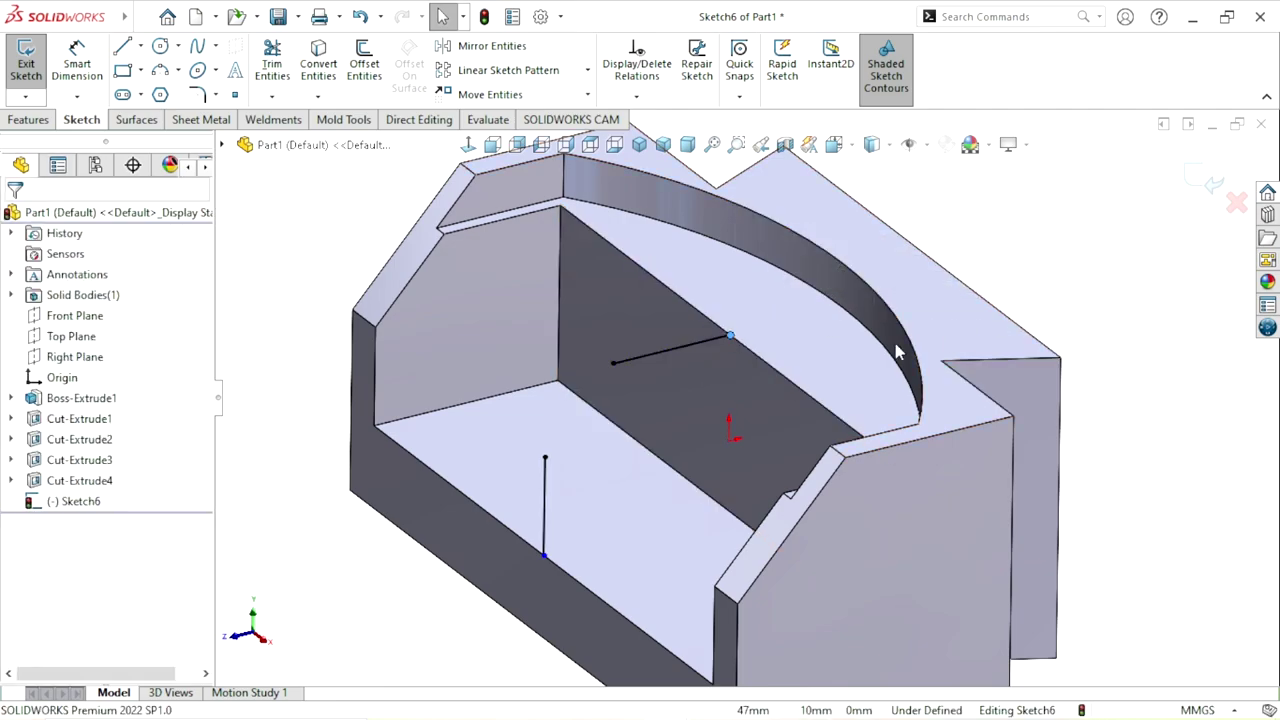
pyautogui.click(740, 350)
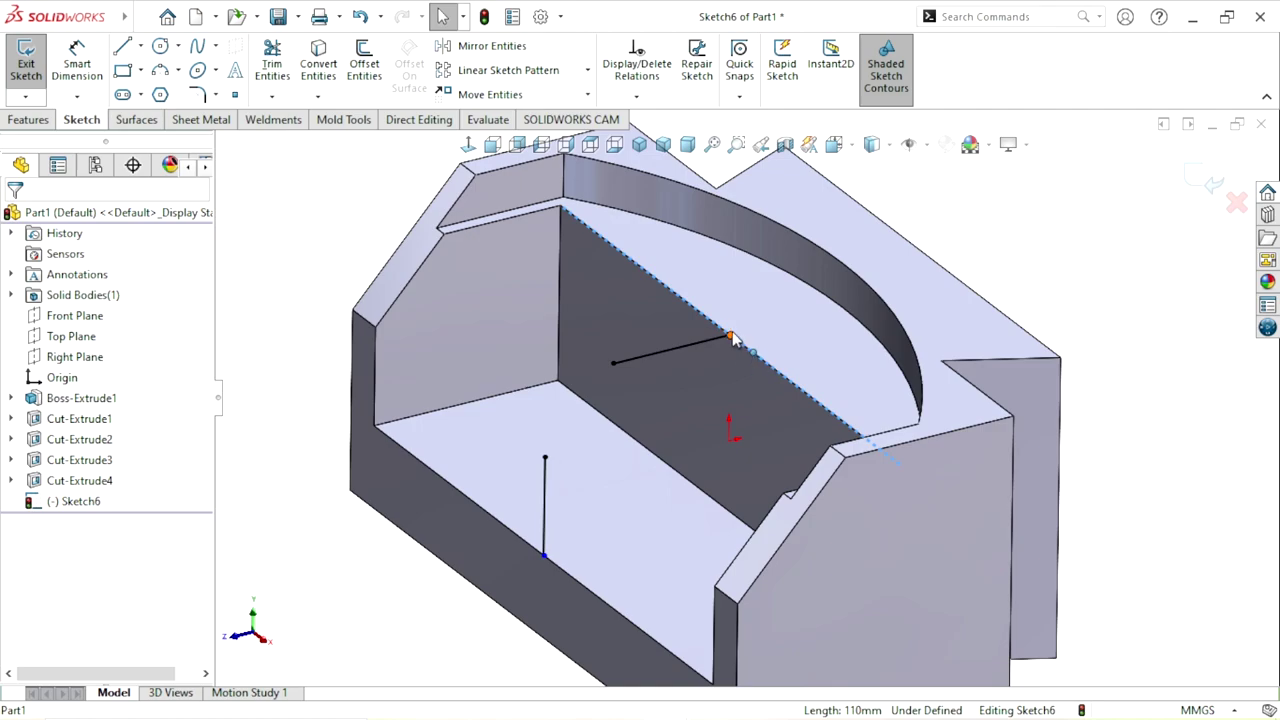
pyautogui.keyDown('ctrl'); pyautogui.click(724, 340); pyautogui.keyUp('ctrl')
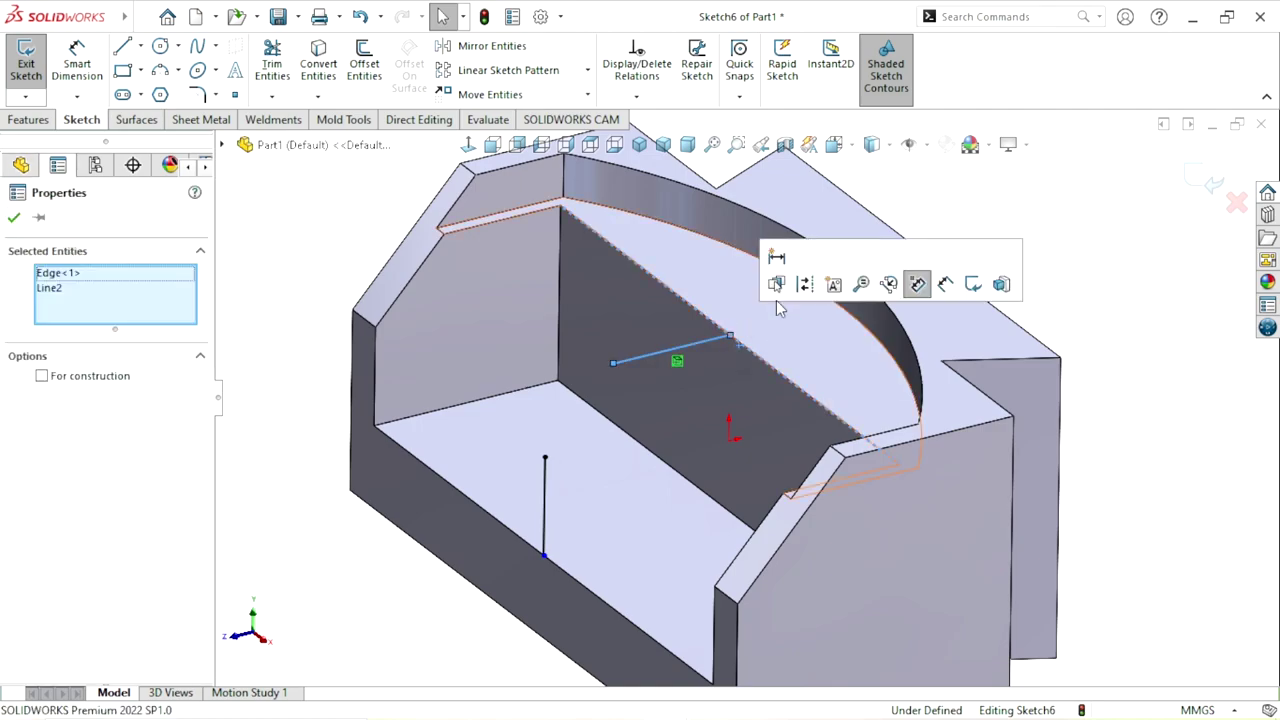
pyautogui.click(917, 283)
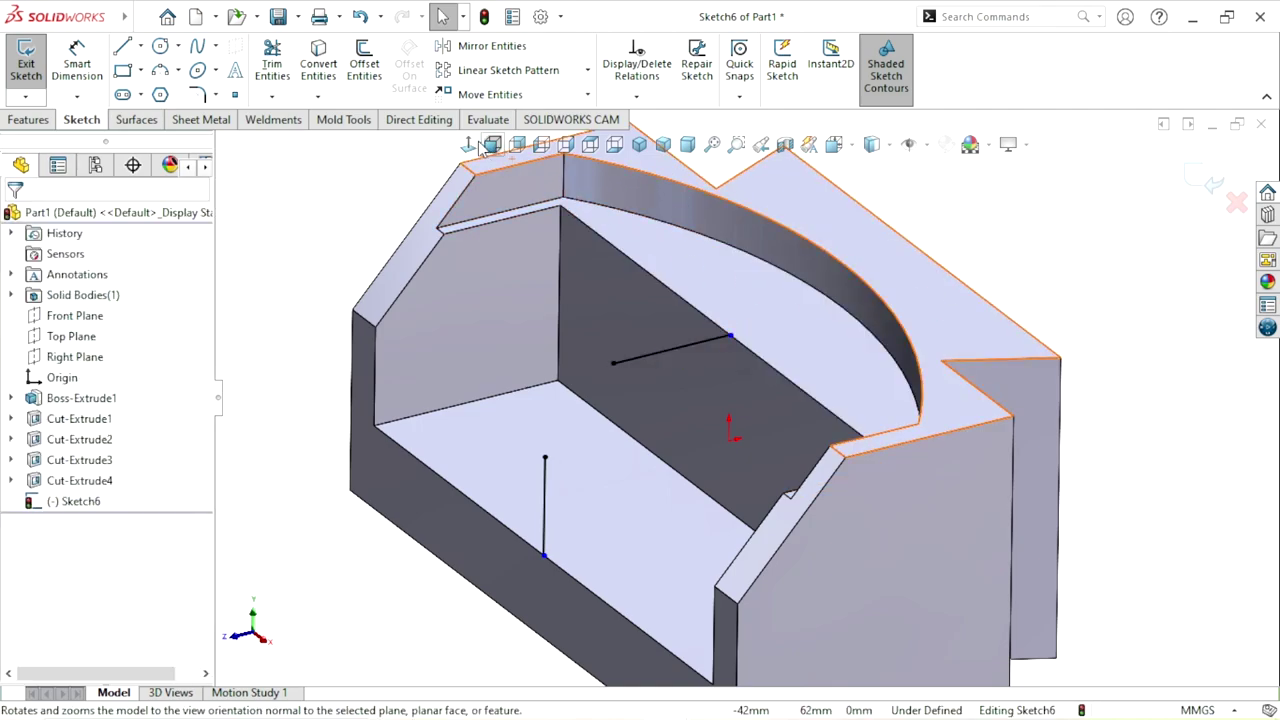
# Step: In Normal To view, dimension the top line 22.15 mm and the left vertical 18 mm
pyautogui.click(467, 144)
pyautogui.scroll(2, 758, 379)
pyautogui.scroll(-1, 750, 340)
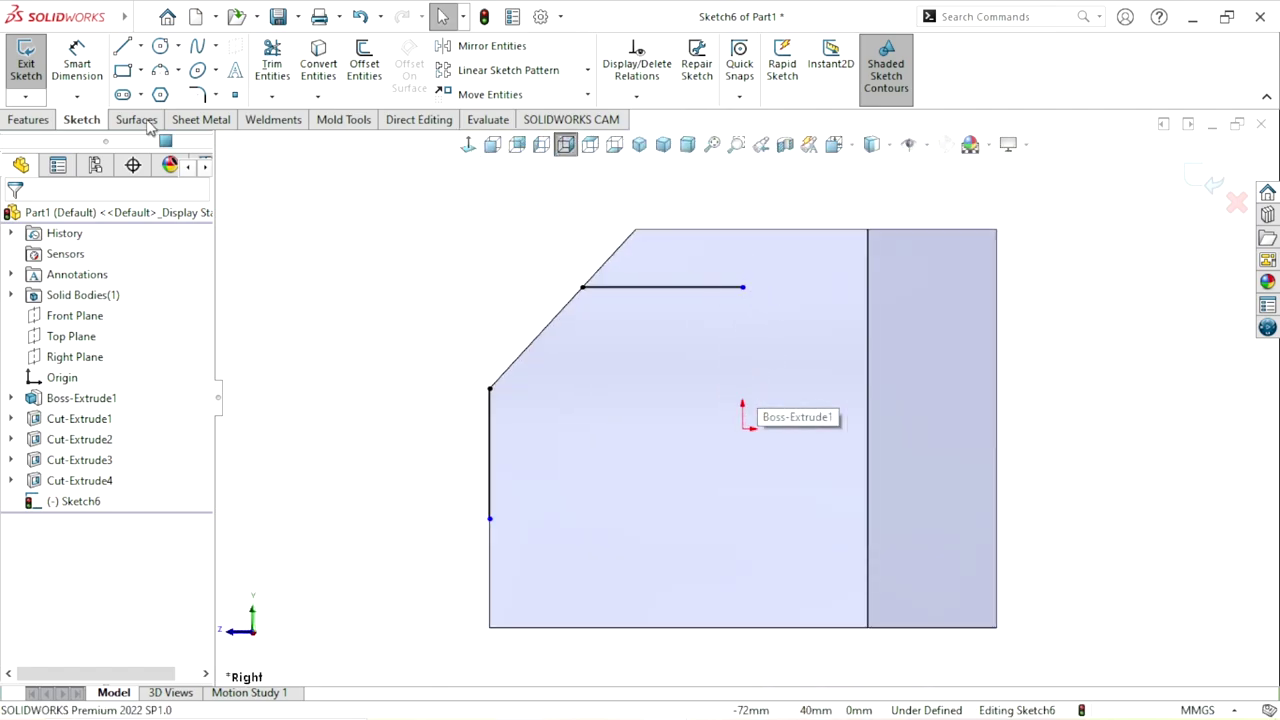
pyautogui.press('d')
pyautogui.click(653, 288)
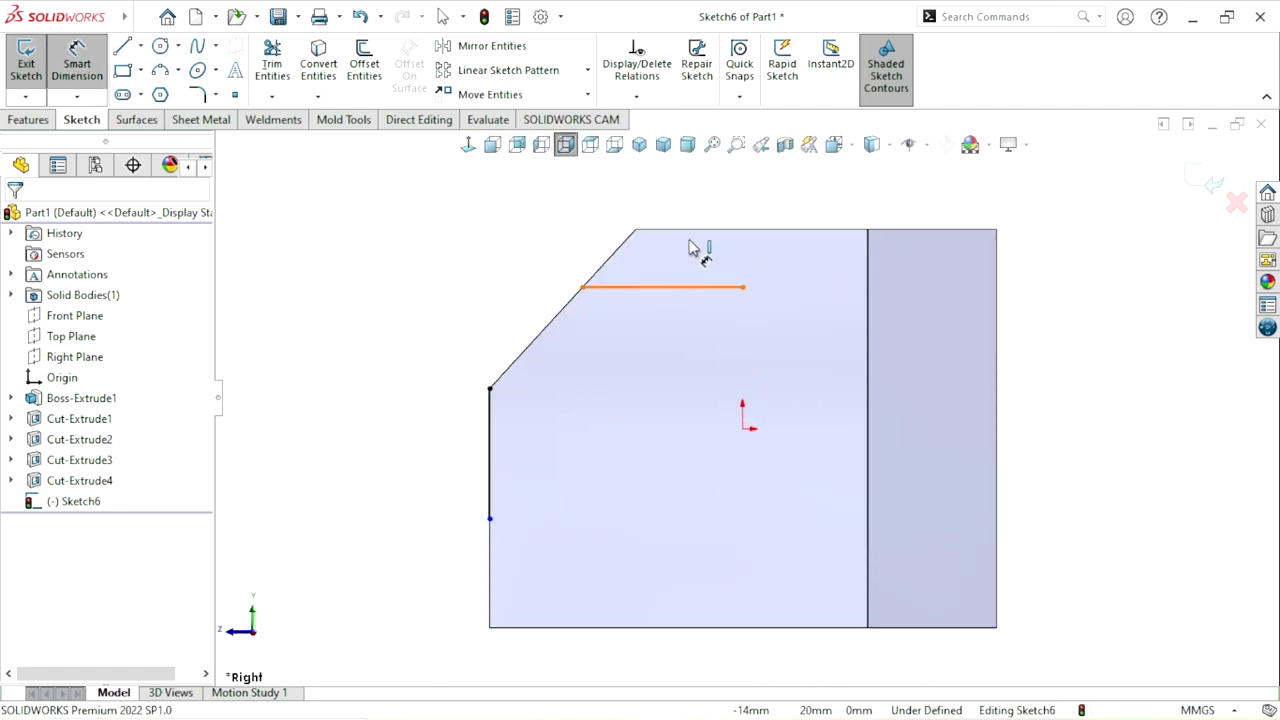
pyautogui.click(686, 208)
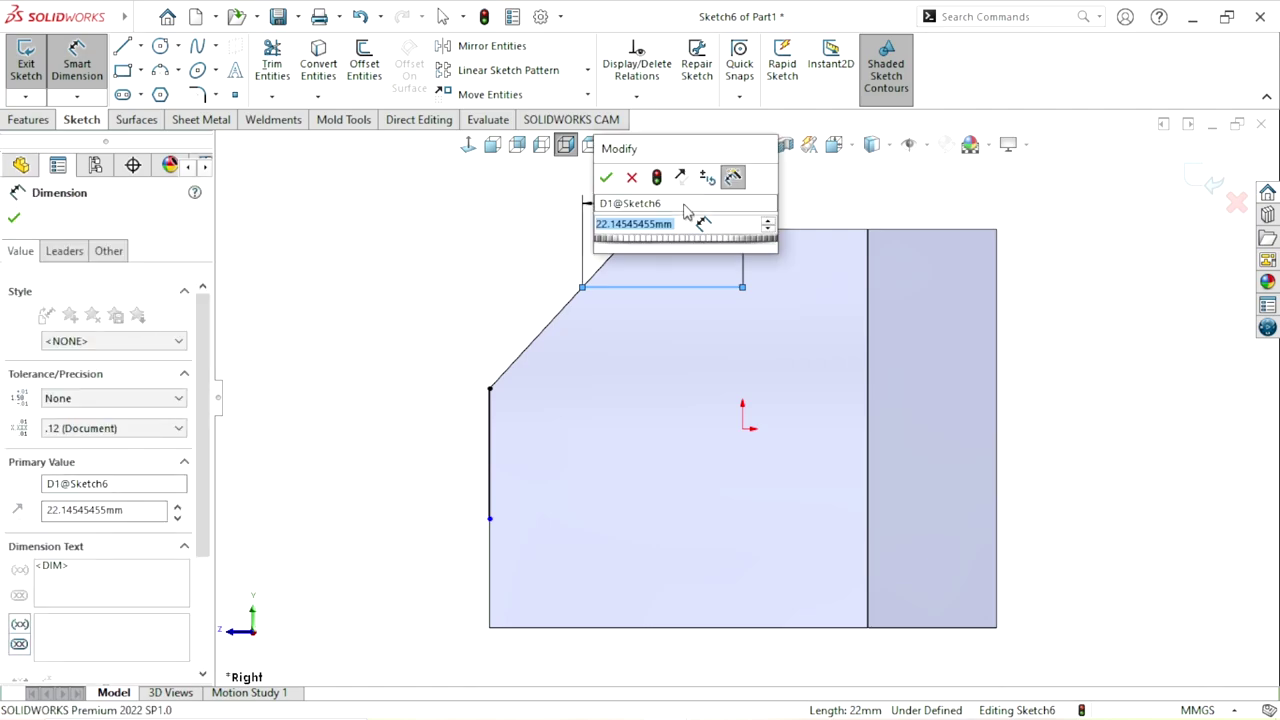
pyautogui.write('22.')
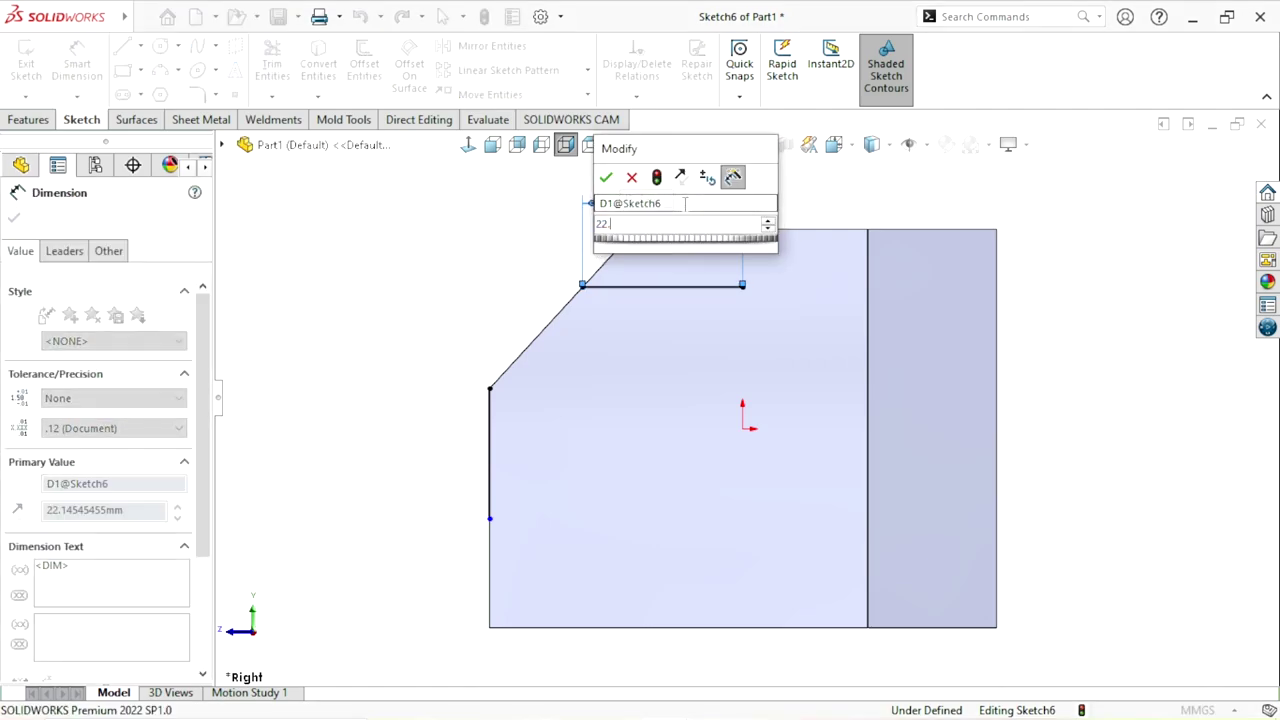
pyautogui.write('15')
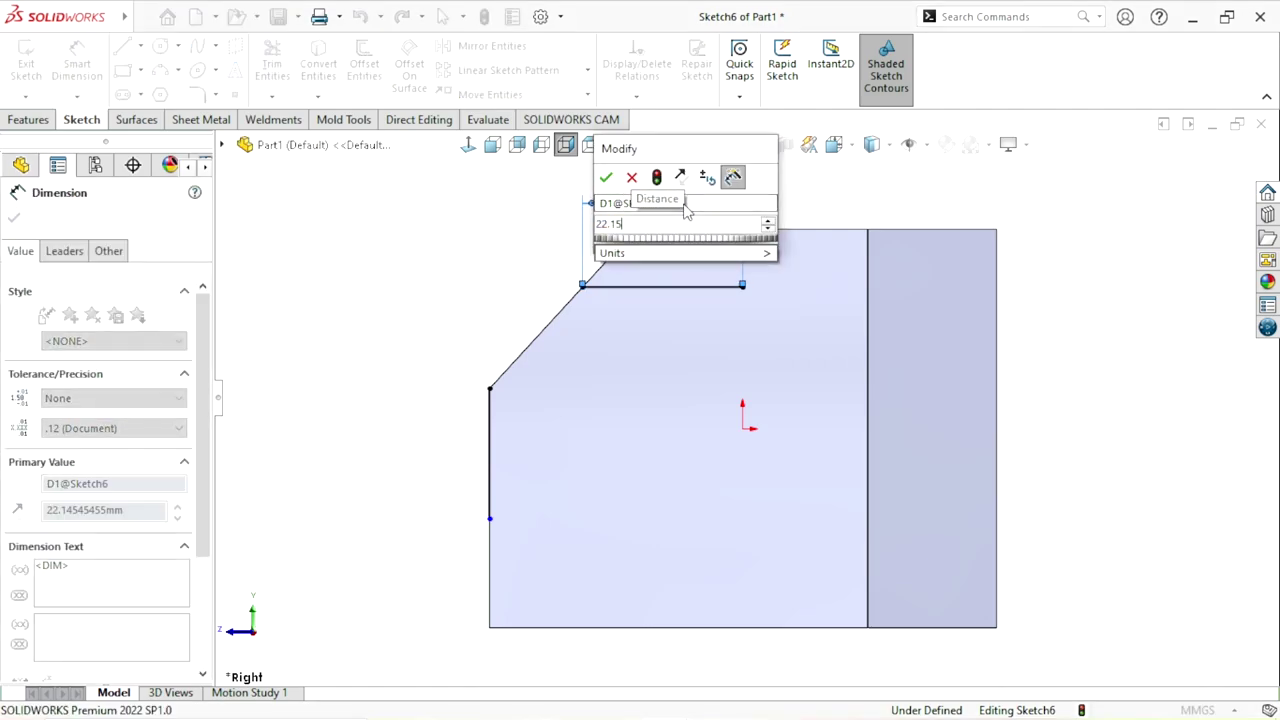
pyautogui.press('Return')
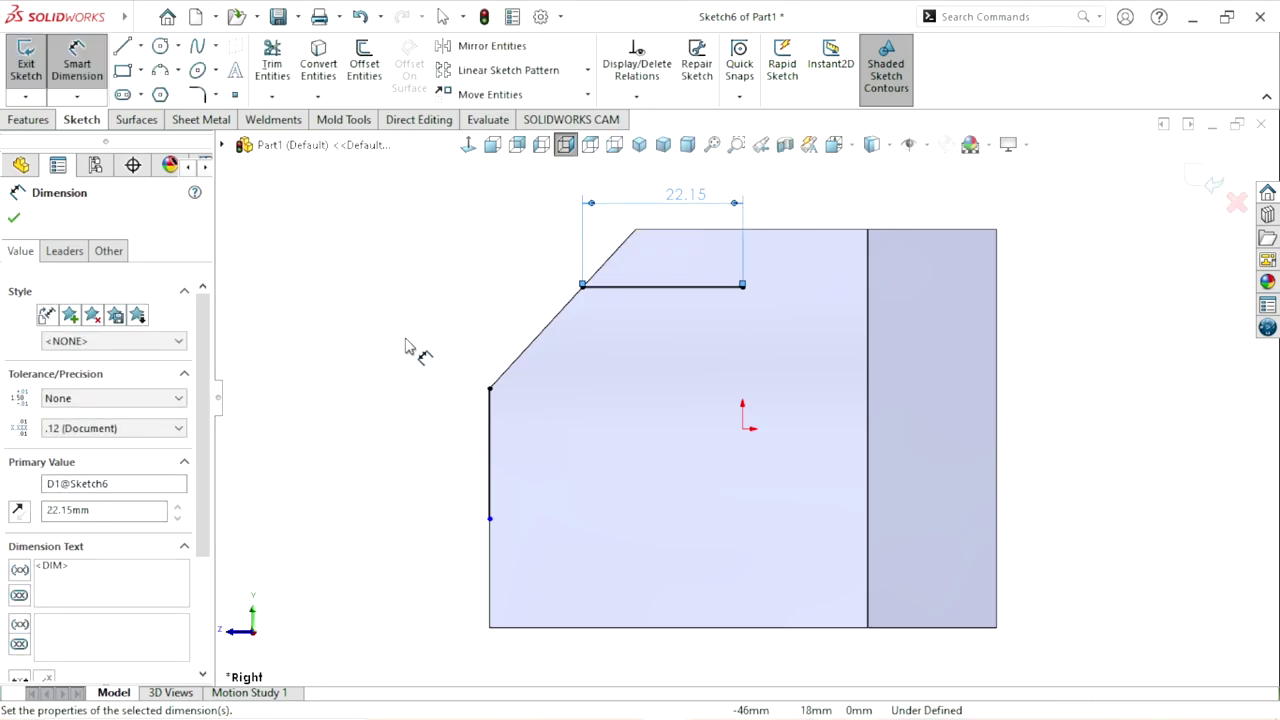
pyautogui.click(405, 345)
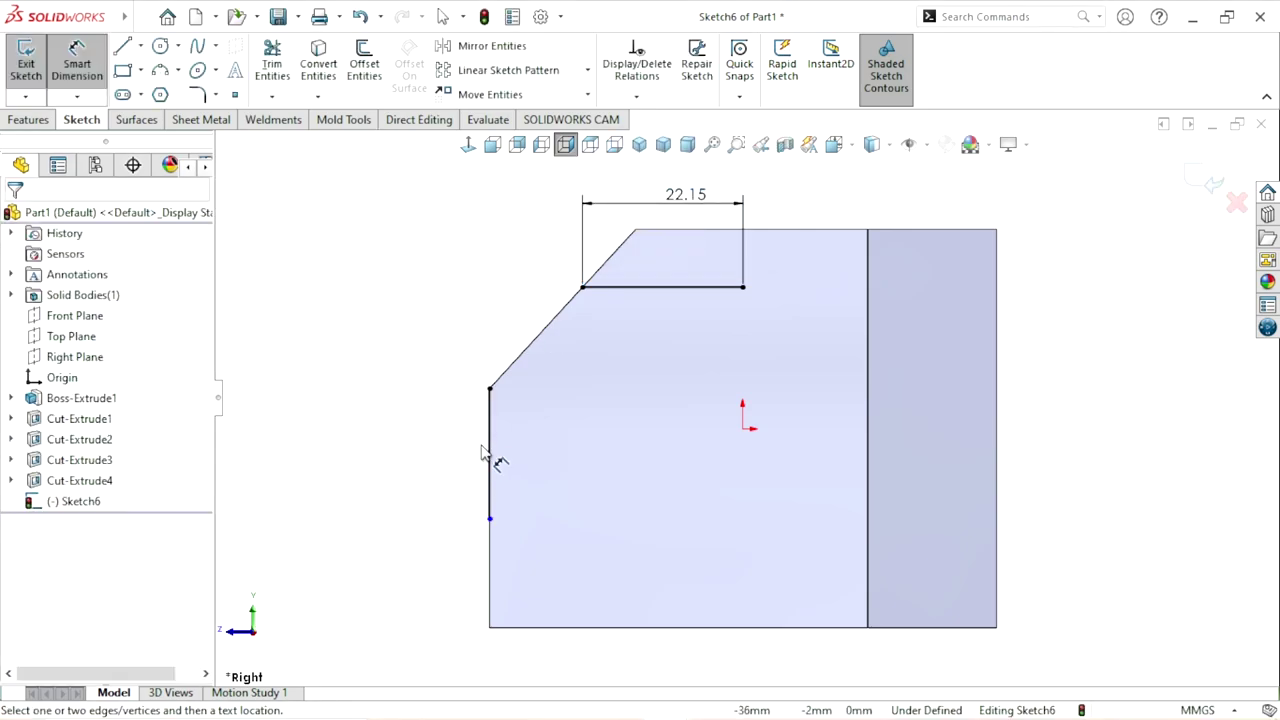
pyautogui.click(490, 452)
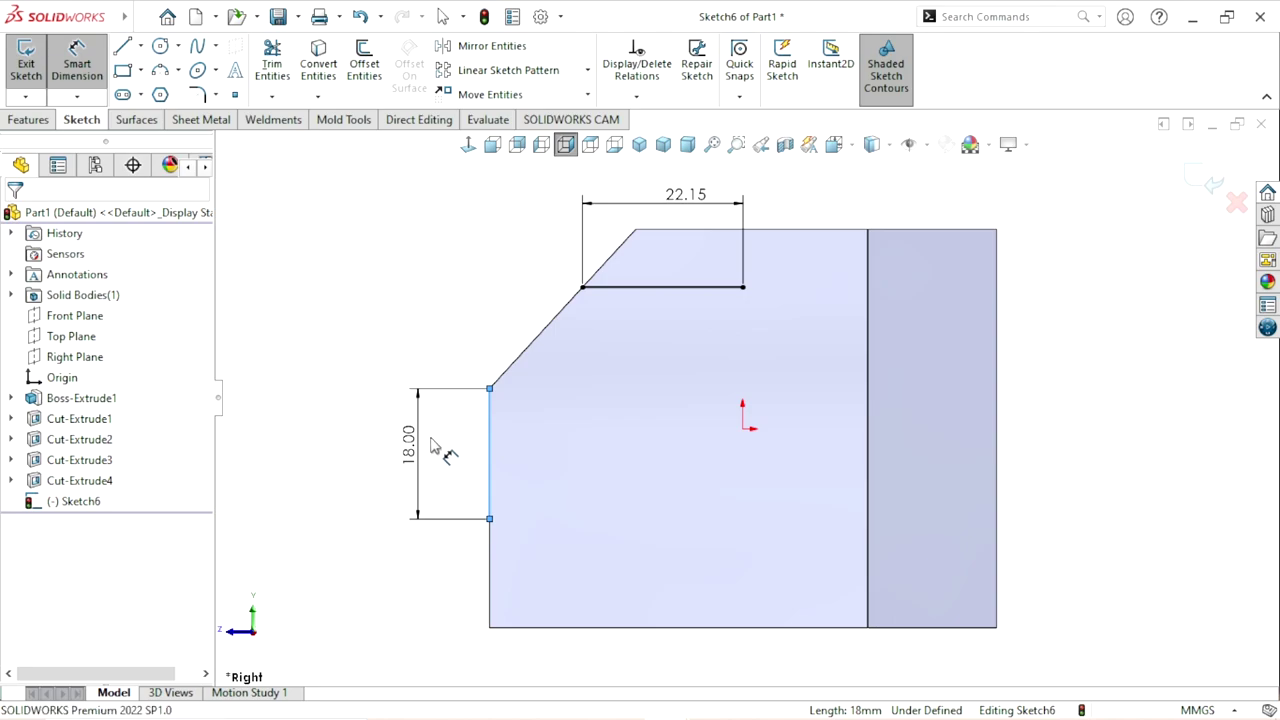
pyautogui.click(437, 440)
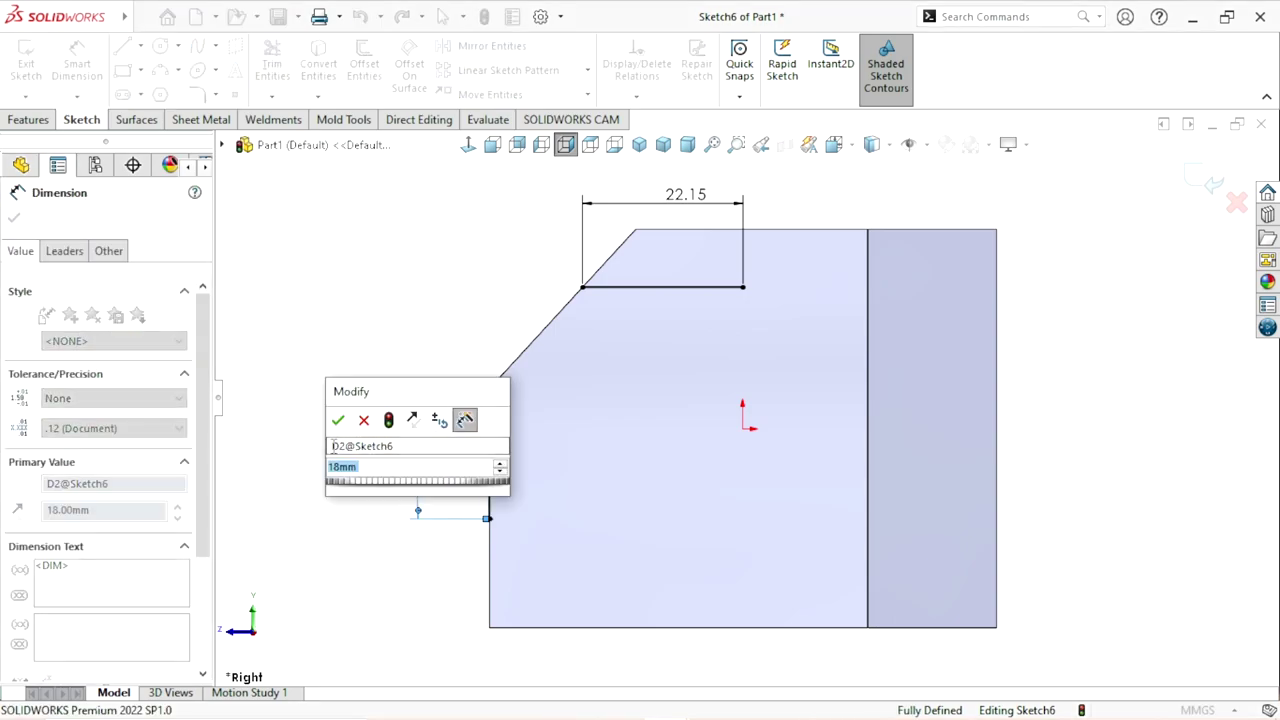
pyautogui.click(339, 420)
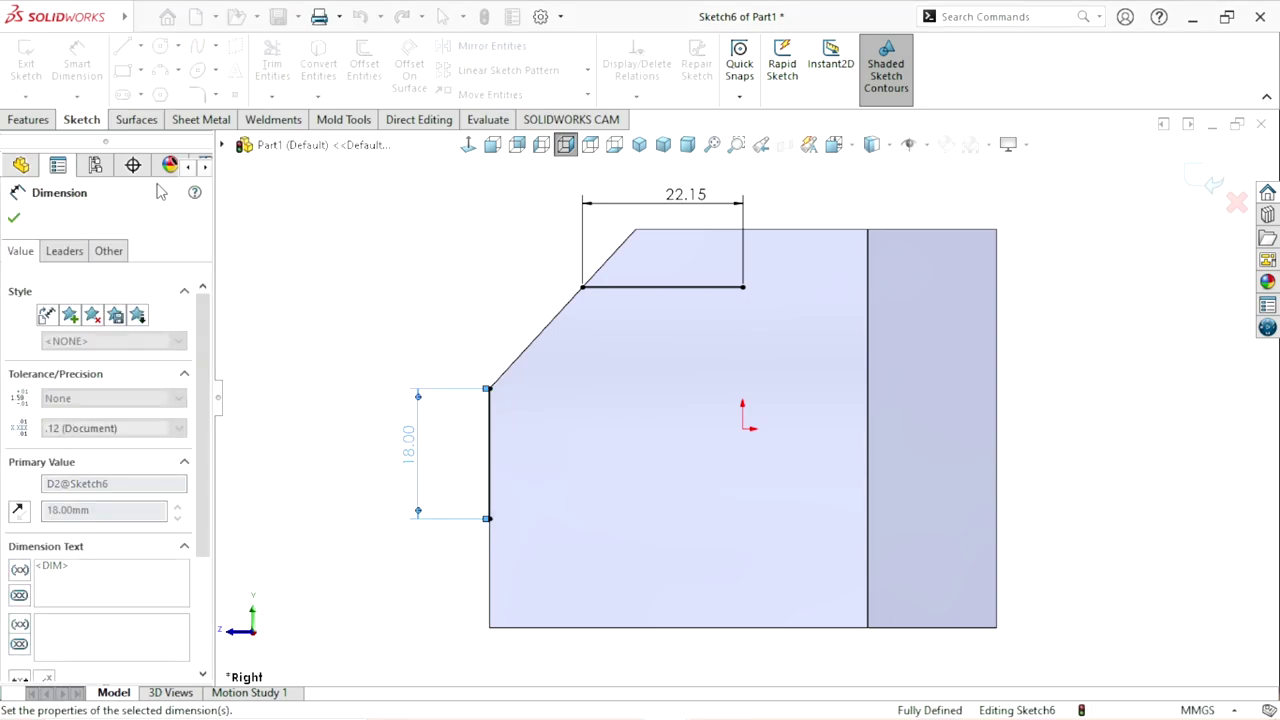
# Step: Draw a 19.01 mm diagonal from the vertical line's top to the top line's left end
pyautogui.click(123, 48)
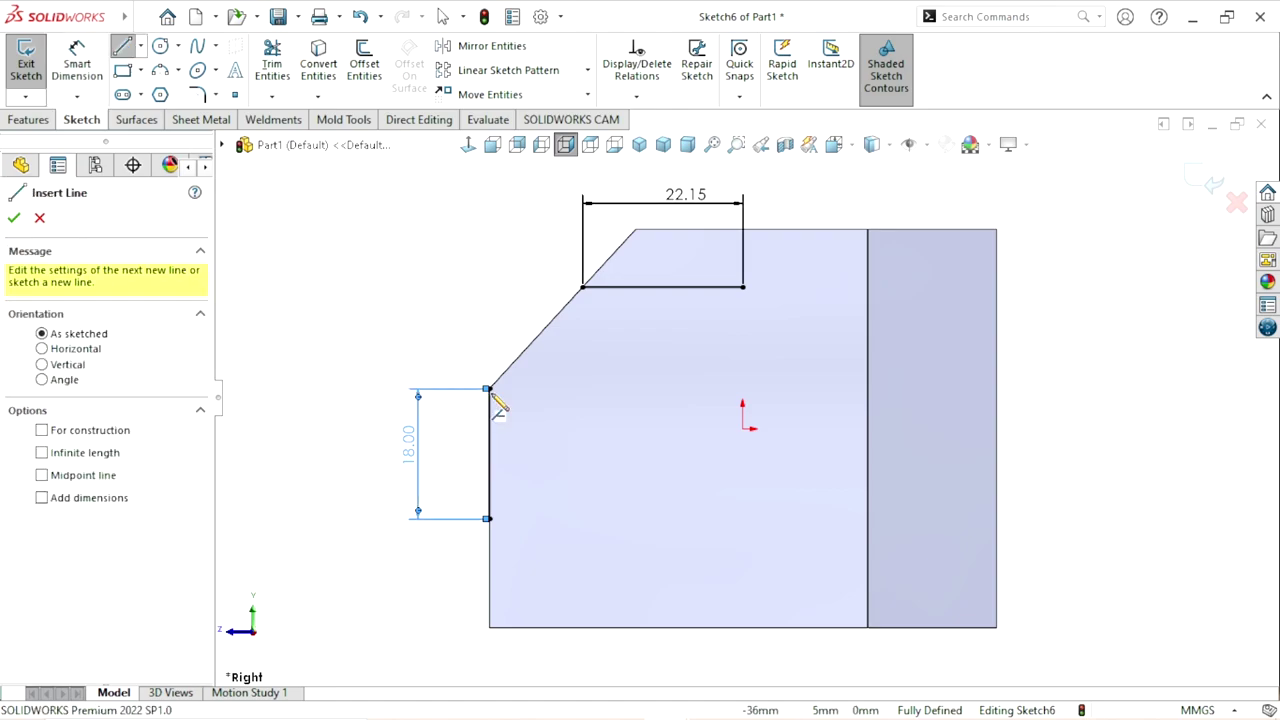
pyautogui.click(488, 389)
pyautogui.click(582, 287)
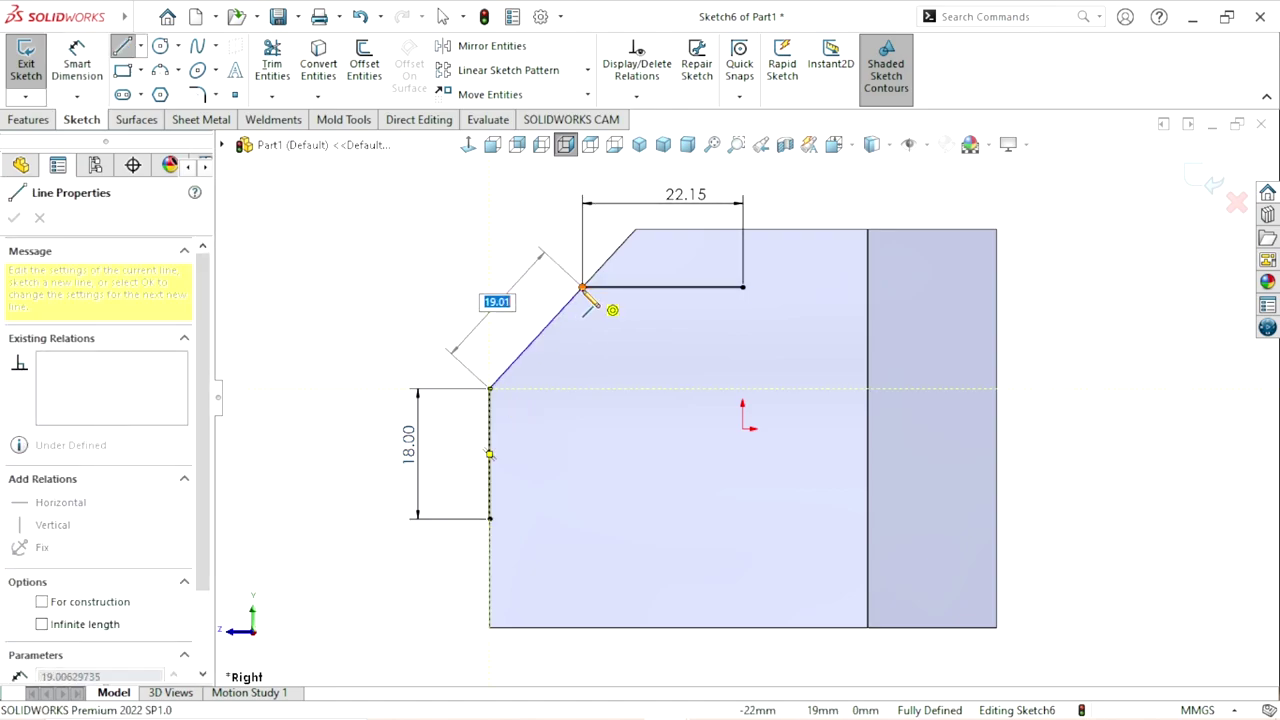
pyautogui.rightClick(451, 258)
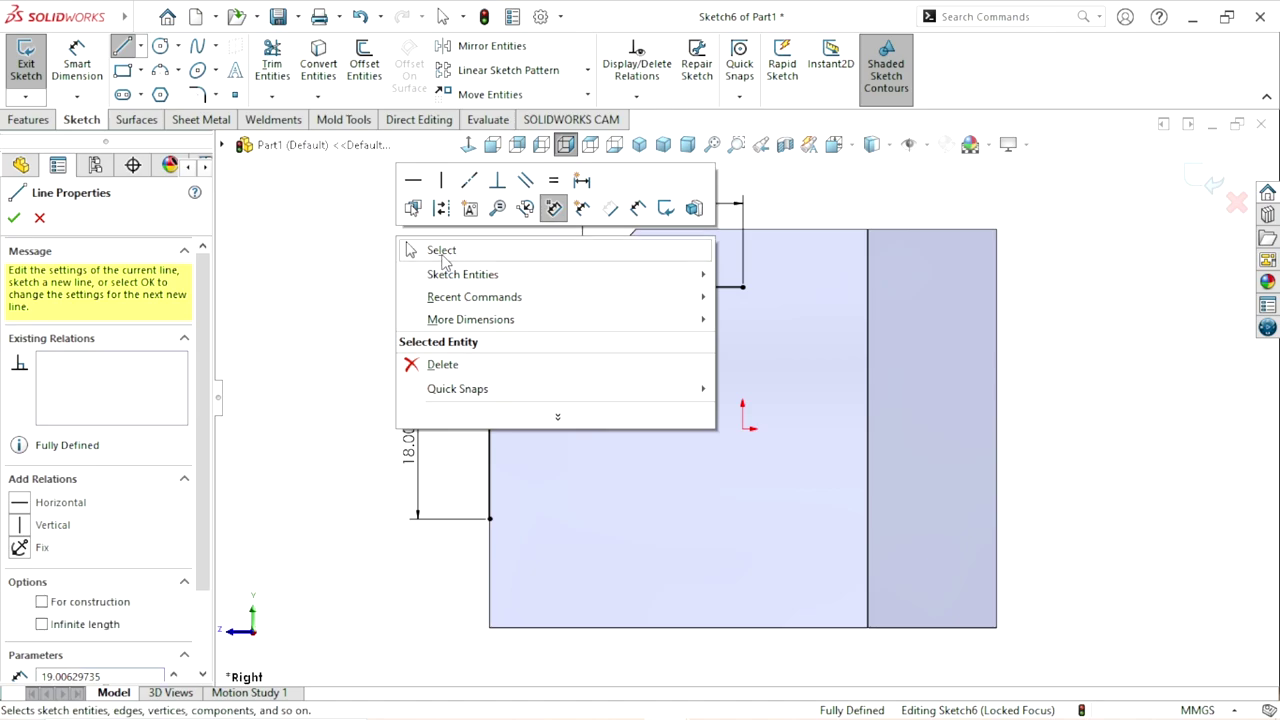
pyautogui.click(440, 250)
pyautogui.scroll(3, 729, 414)
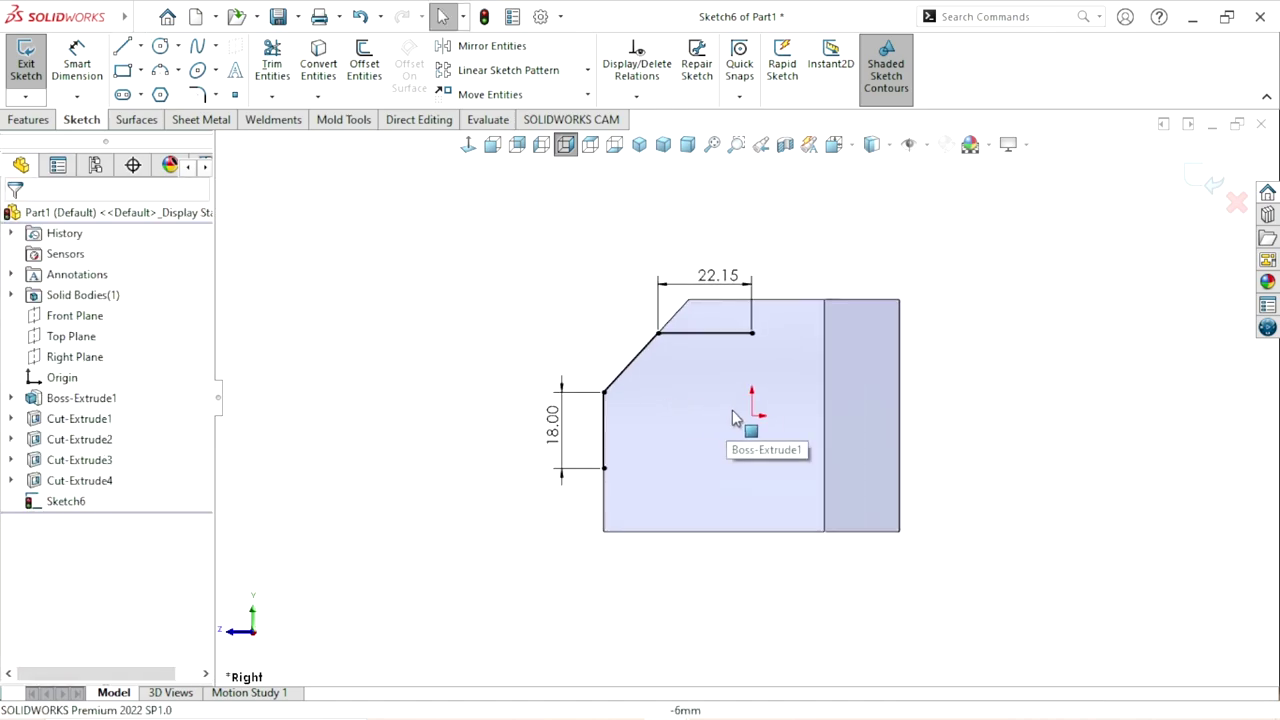
pyautogui.moveTo(585, 385)
pyautogui.mouseDown(button='middle')
pyautogui.moveTo(653, 427)
pyautogui.moveTo(640, 465)
pyautogui.mouseUp(button='middle')
pyautogui.scroll(3, 643, 468)
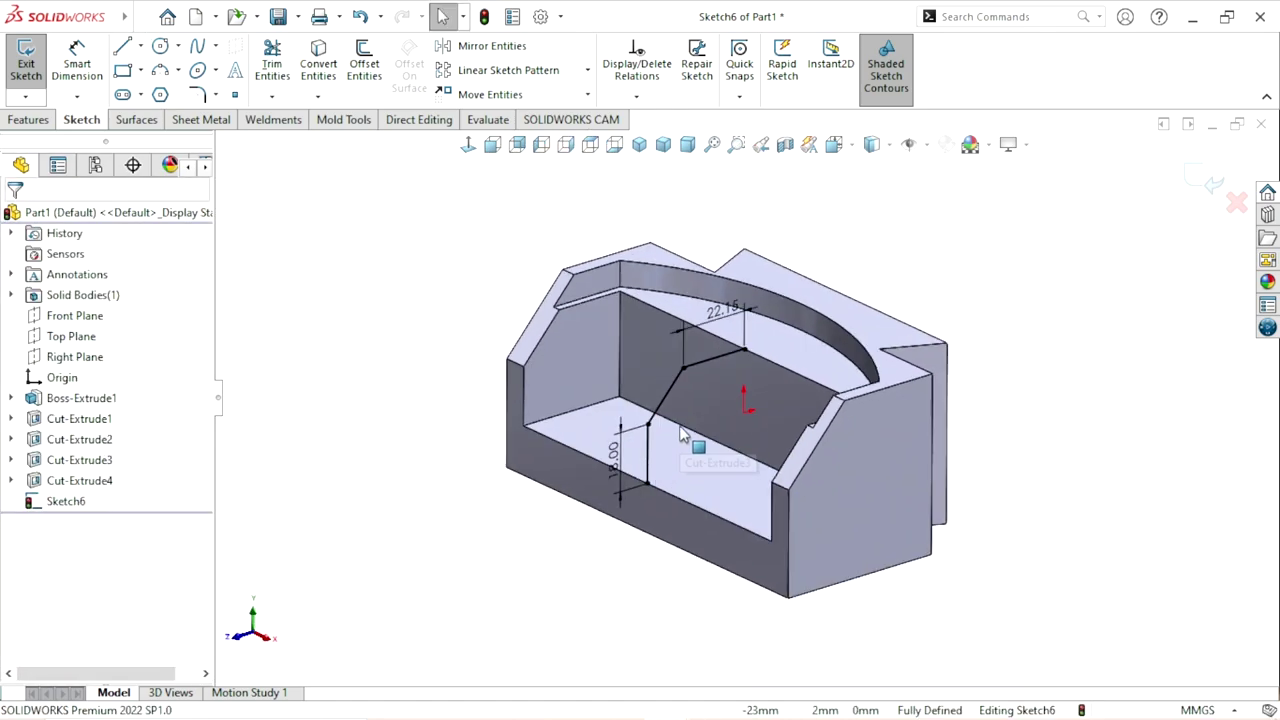
# Step: Create a 10 mm Rib1 from Sketch6, parallel extrusion direction, with material side flipped
pyautogui.click(40, 120)
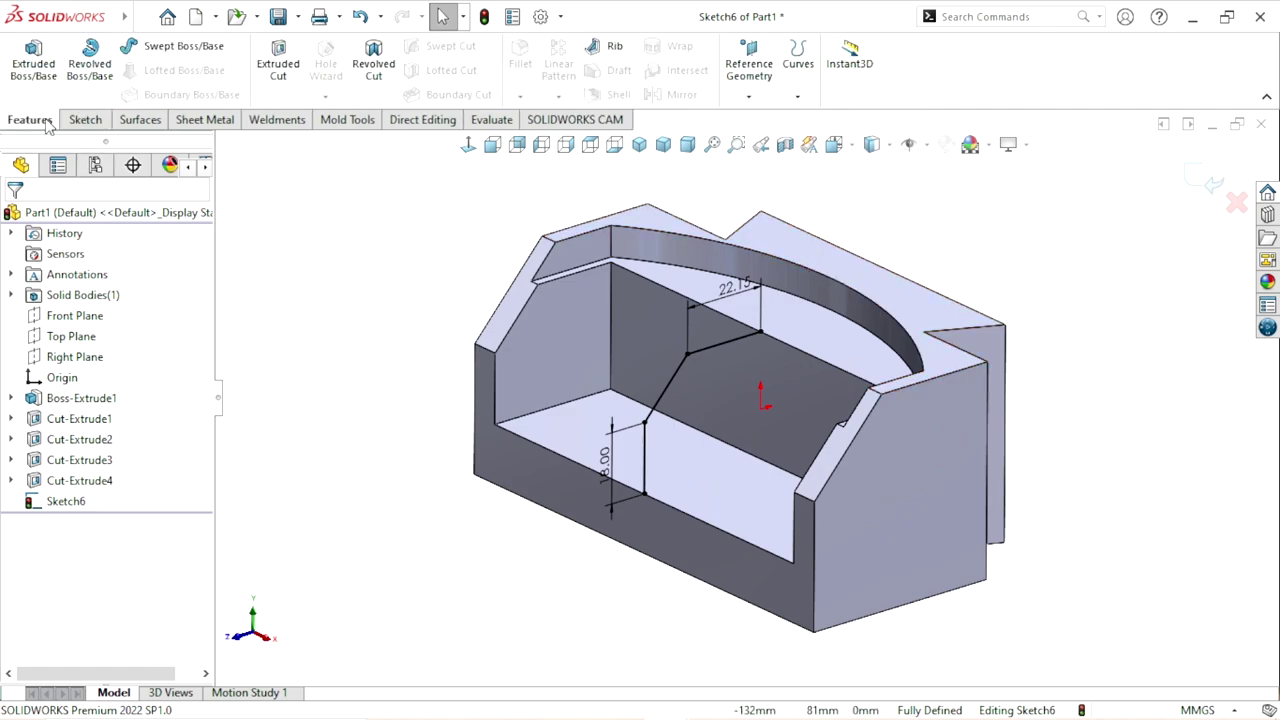
pyautogui.click(613, 50)
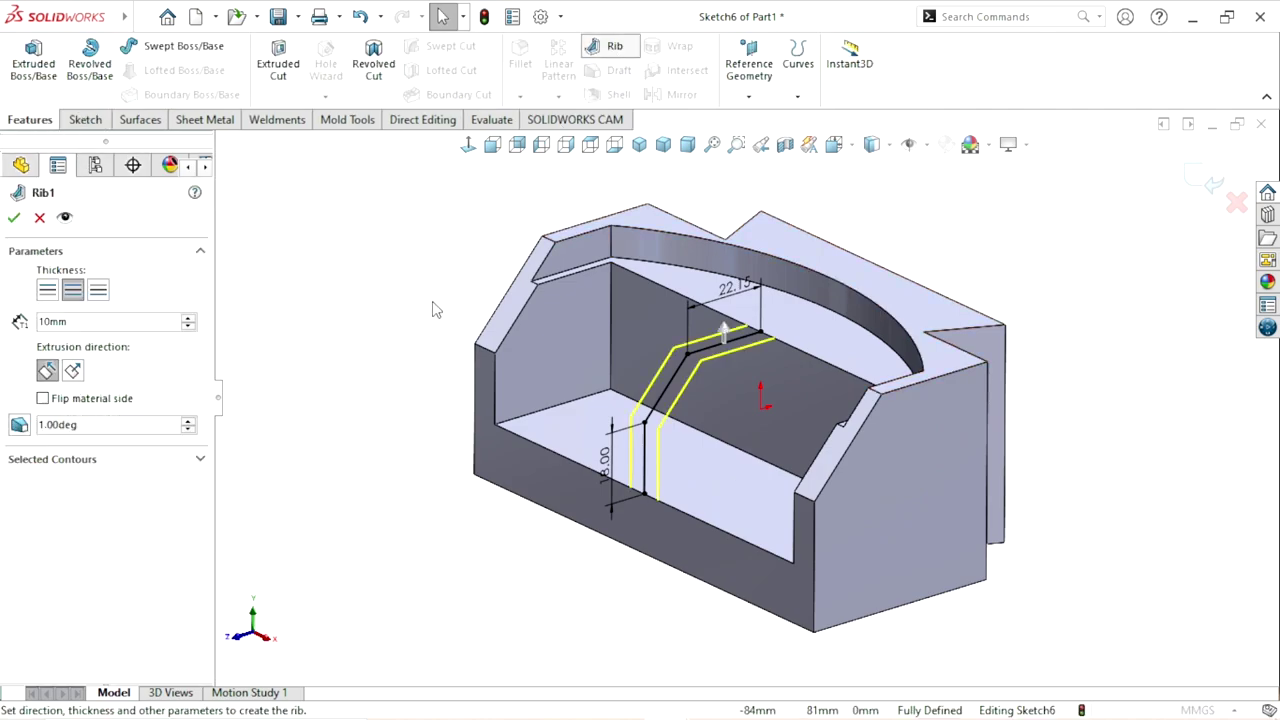
pyautogui.scroll(-2, 720, 355)
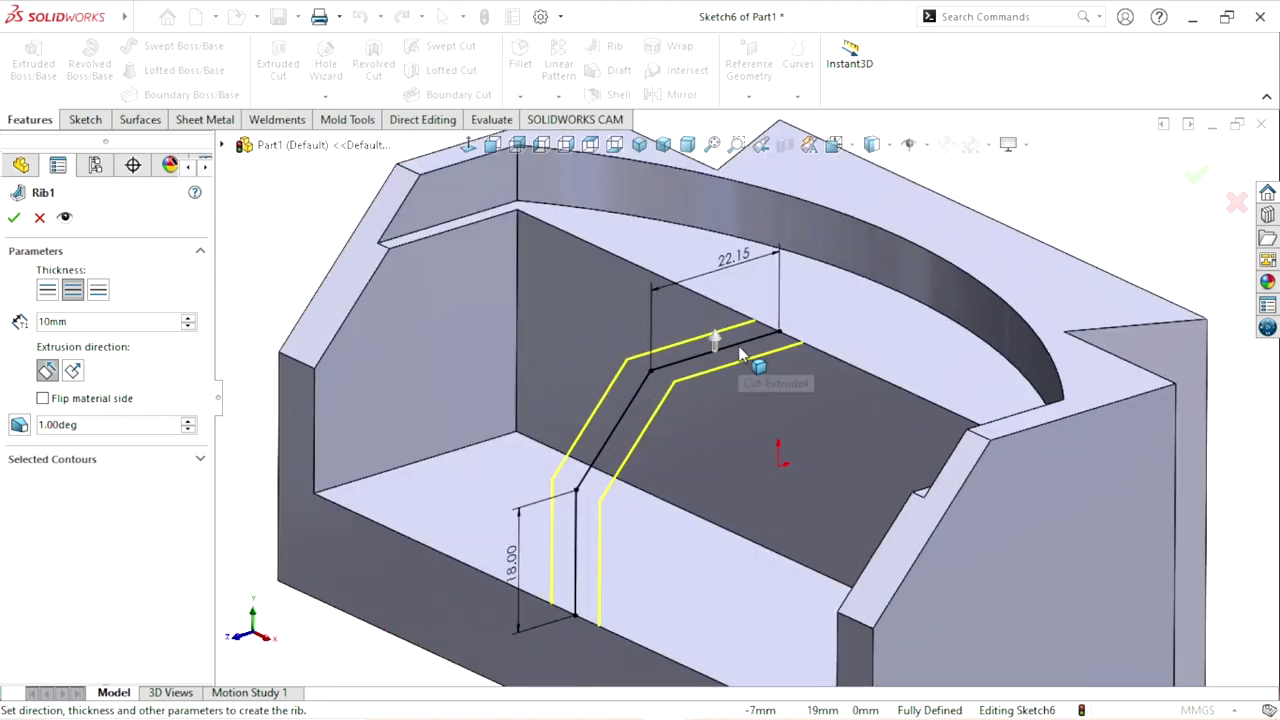
pyautogui.scroll(-2, 718, 360)
pyautogui.scroll(3, 696, 458)
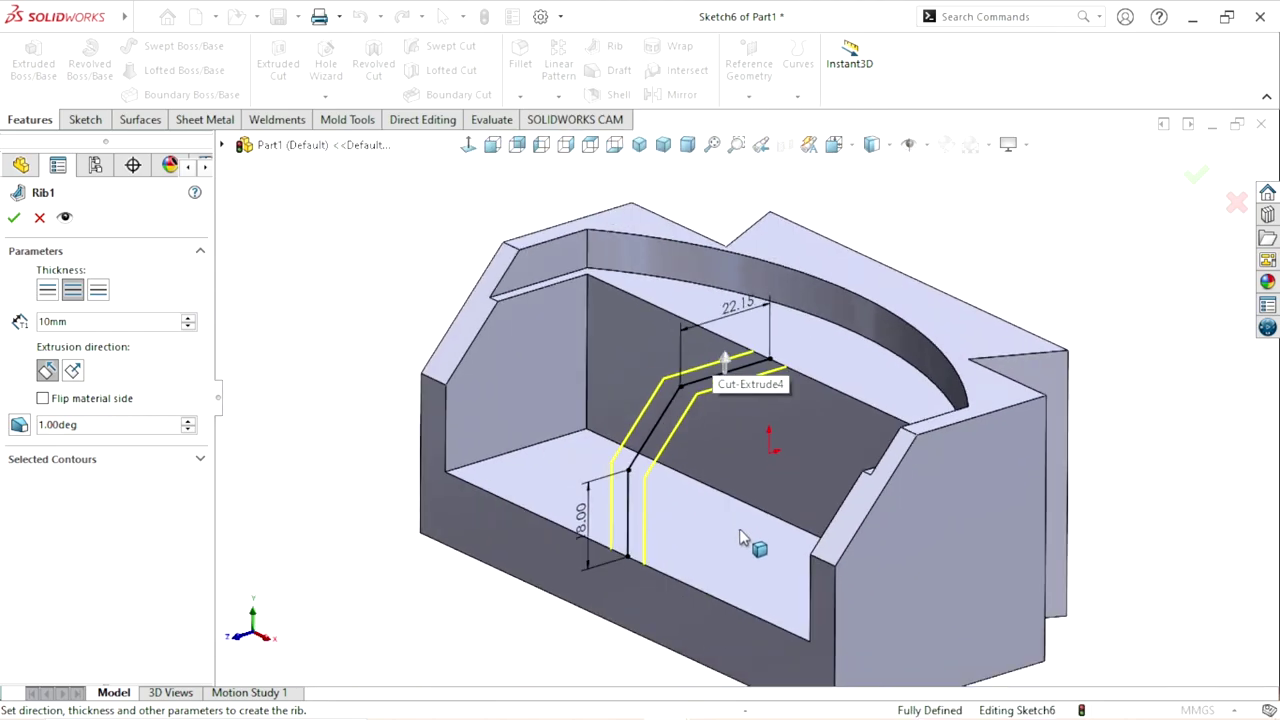
pyautogui.scroll(1, 730, 510)
pyautogui.scroll(-1, 723, 448)
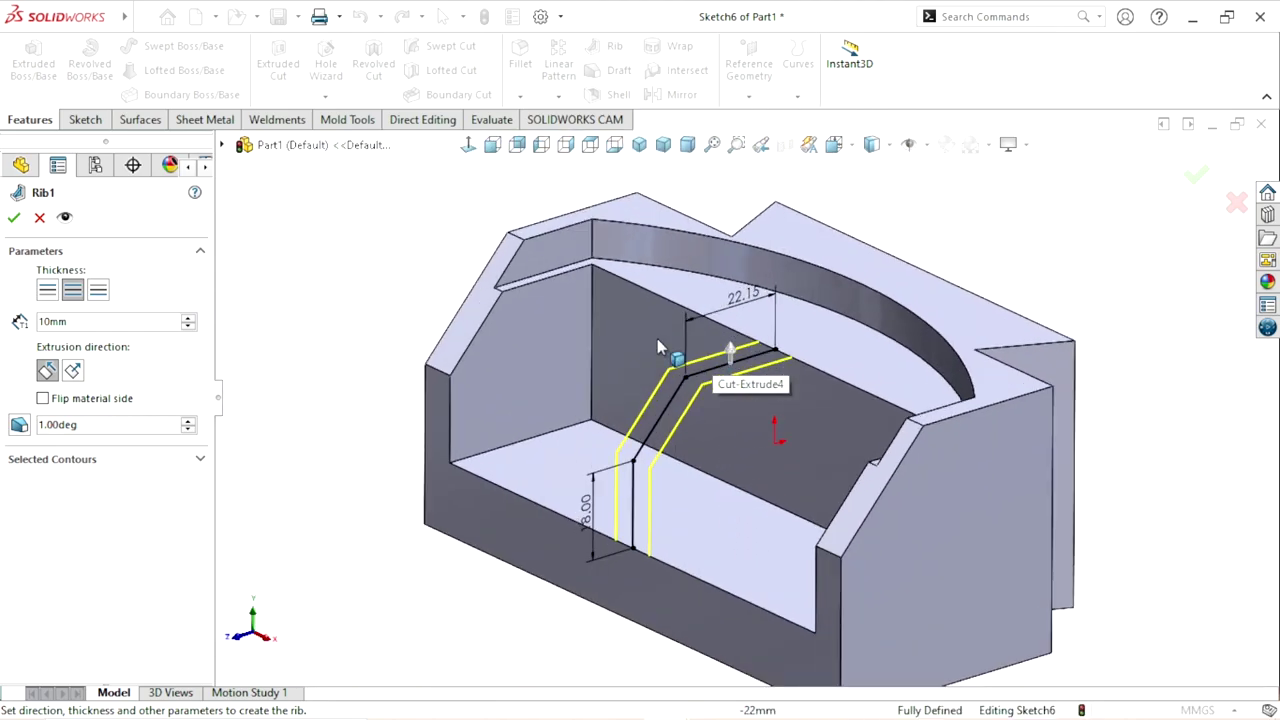
pyautogui.click(72, 372)
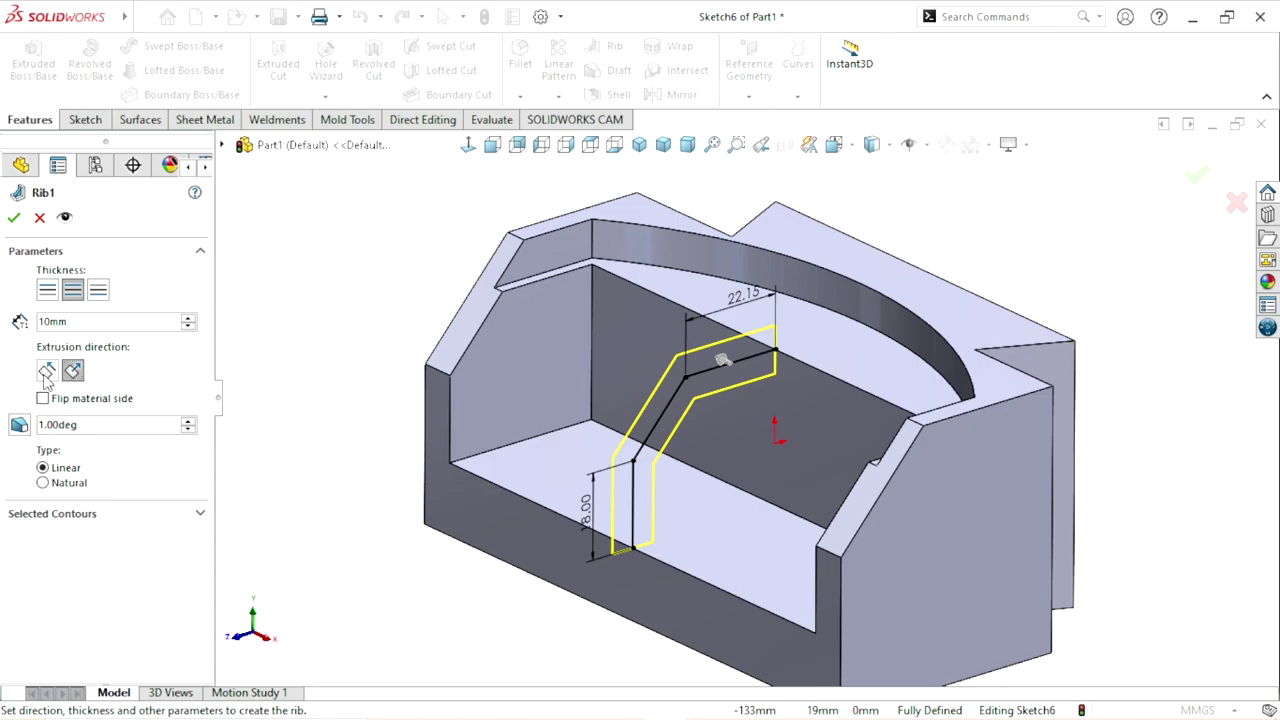
pyautogui.click(46, 372)
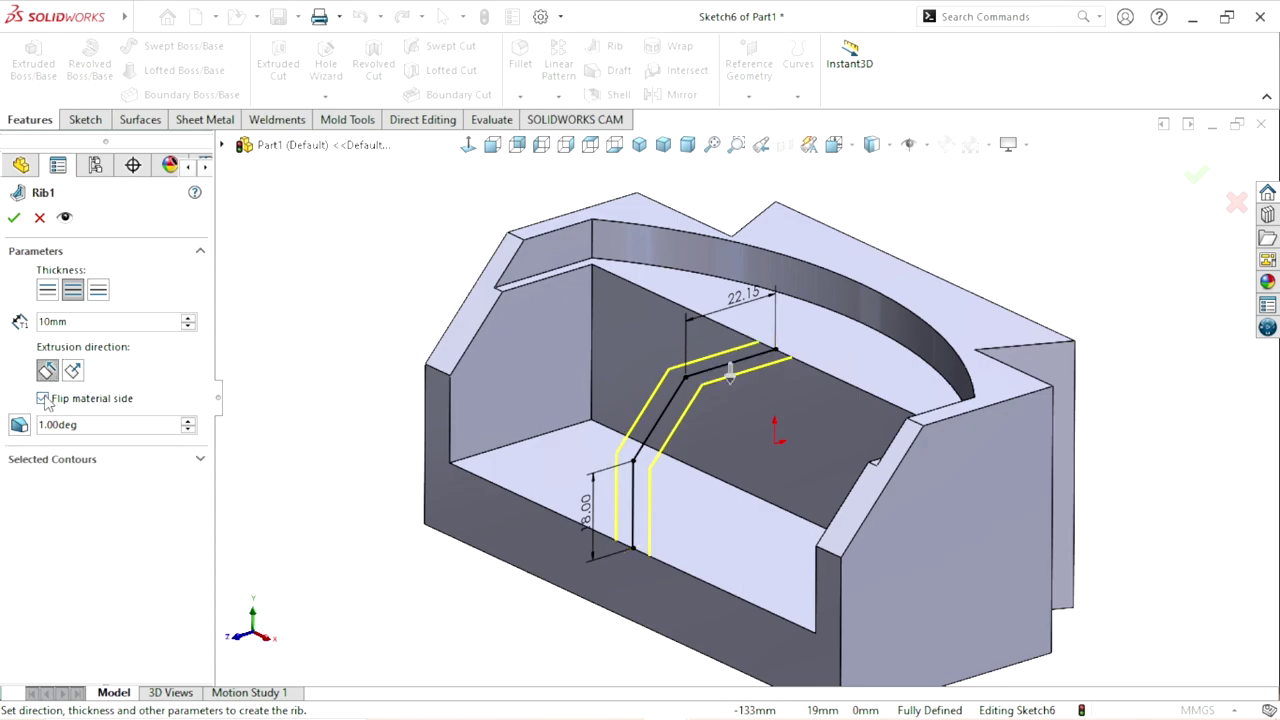
pyautogui.click(42, 398)
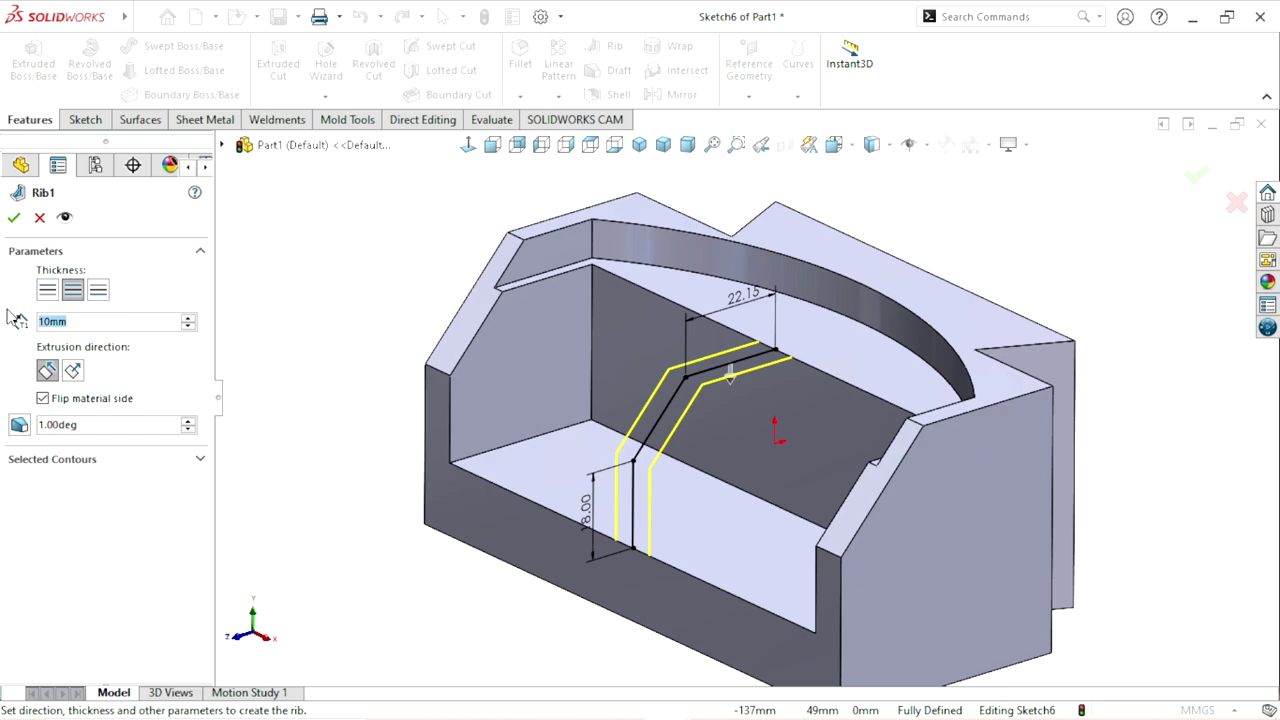
# Step: Set the rib thickness to 8 mm and accept it to create Rib1
pyautogui.write('8')
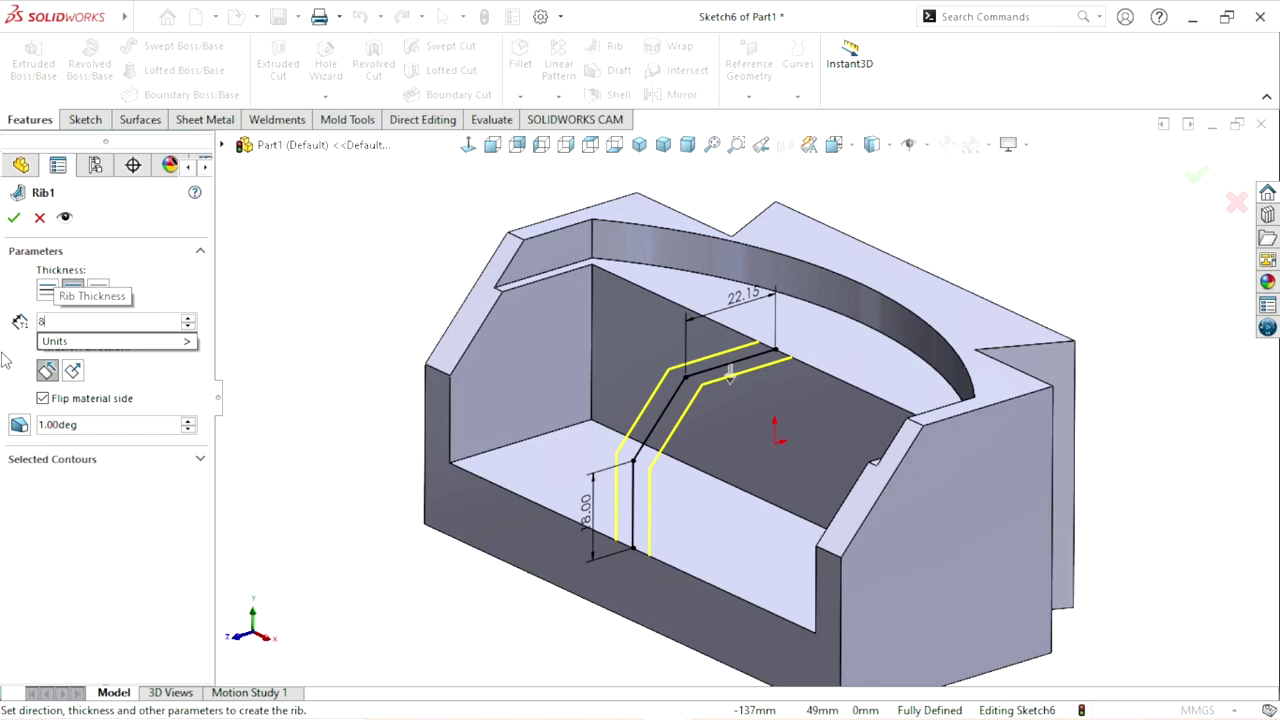
pyautogui.press('Return')
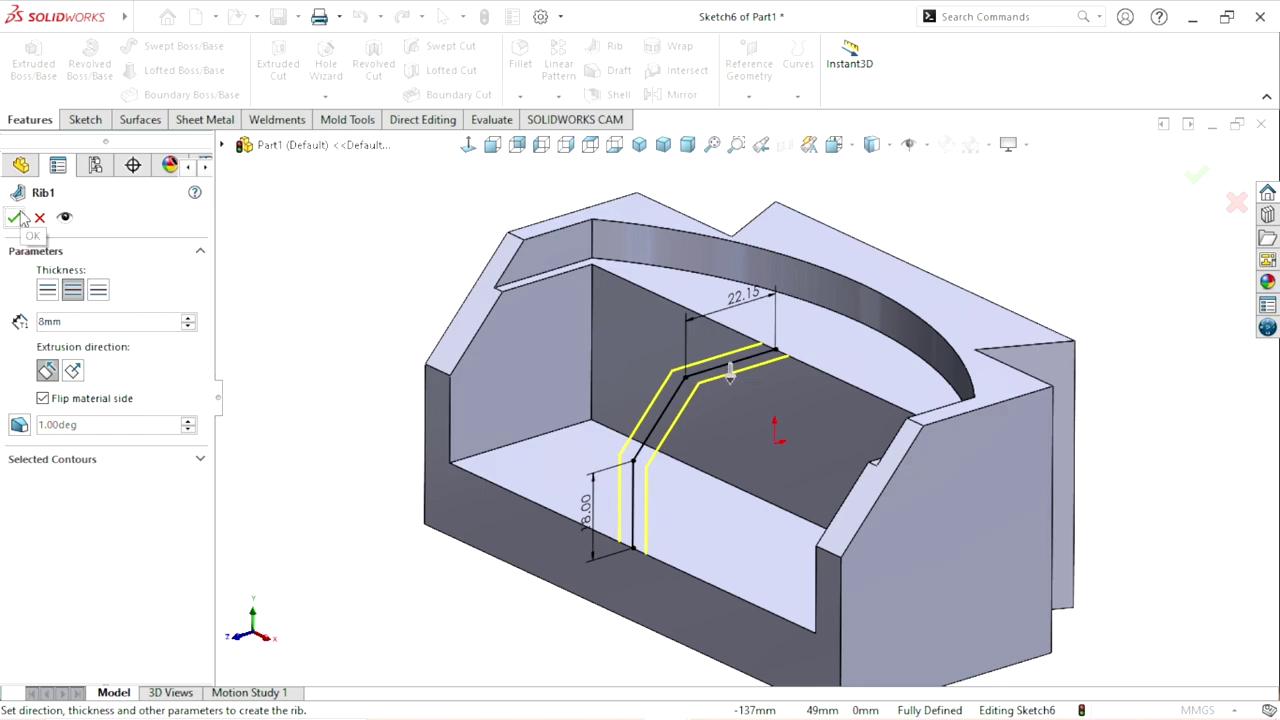
pyautogui.click(17, 218)
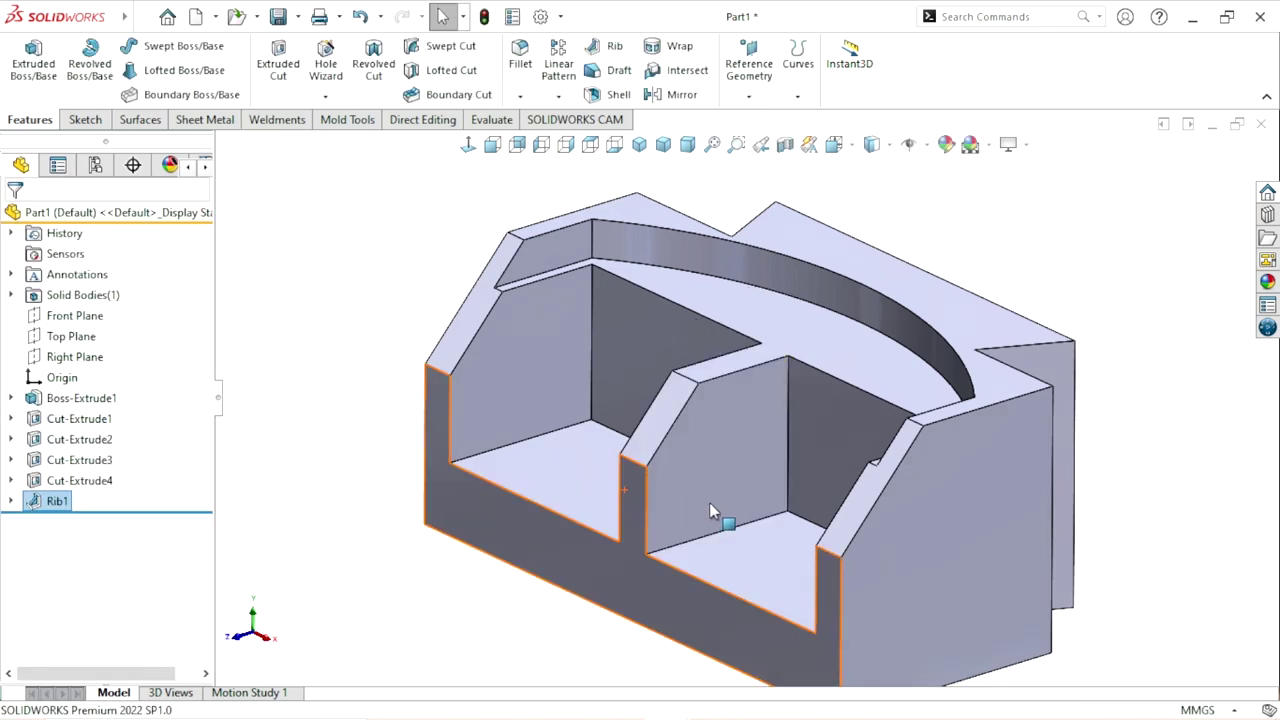
# Step: Start a fillet with a 5 mm radius
pyautogui.scroll(3, 765, 478)
pyautogui.moveTo(773, 474)
pyautogui.mouseDown(button='middle')
pyautogui.moveTo(657, 486)
pyautogui.moveTo(714, 529)
pyautogui.moveTo(657, 551)
pyautogui.moveTo(757, 423)
pyautogui.moveTo(600, 443)
pyautogui.moveTo(563, 391)
pyautogui.moveTo(613, 484)
pyautogui.moveTo(576, 526)
pyautogui.mouseUp(button='middle')
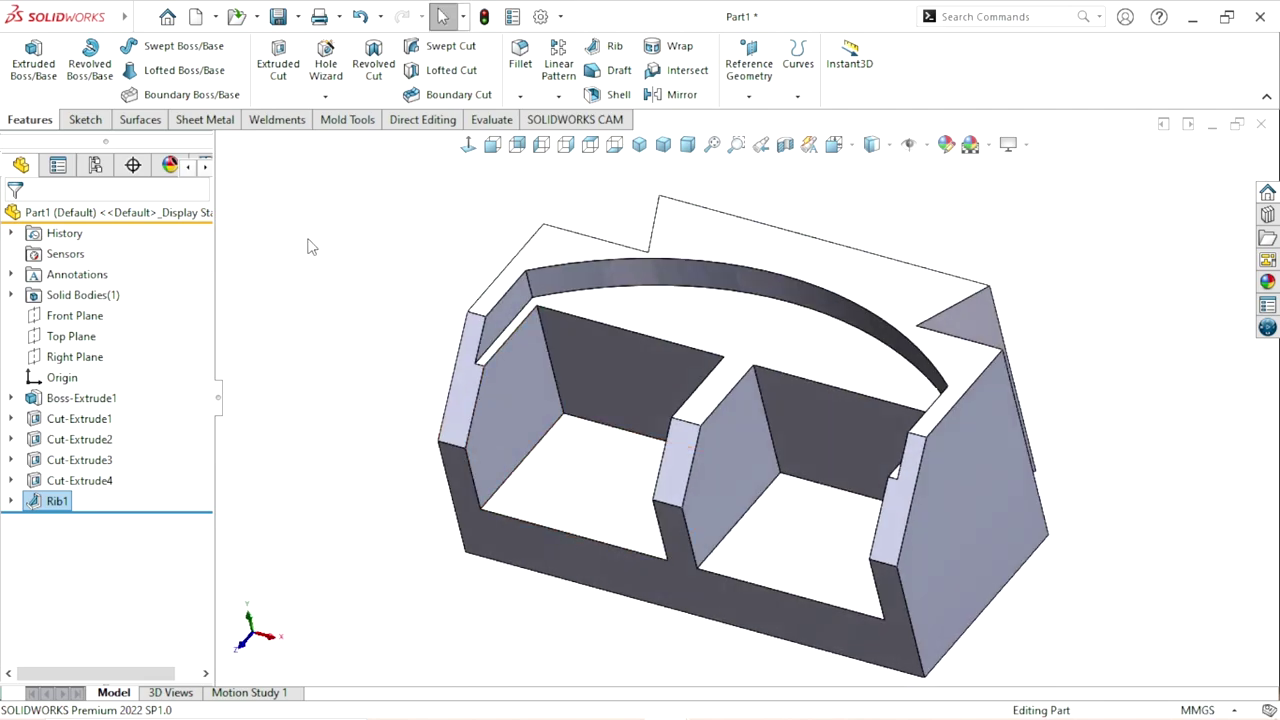
pyautogui.click(523, 64)
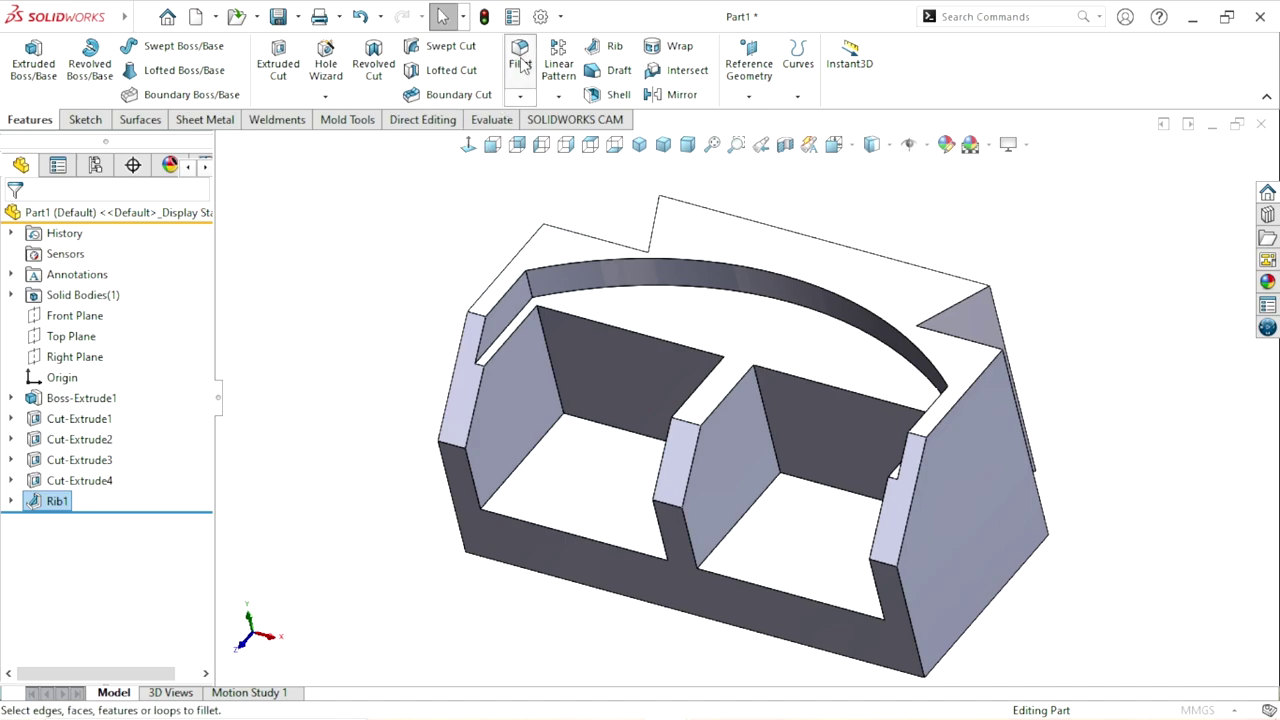
pyautogui.click(85, 600)
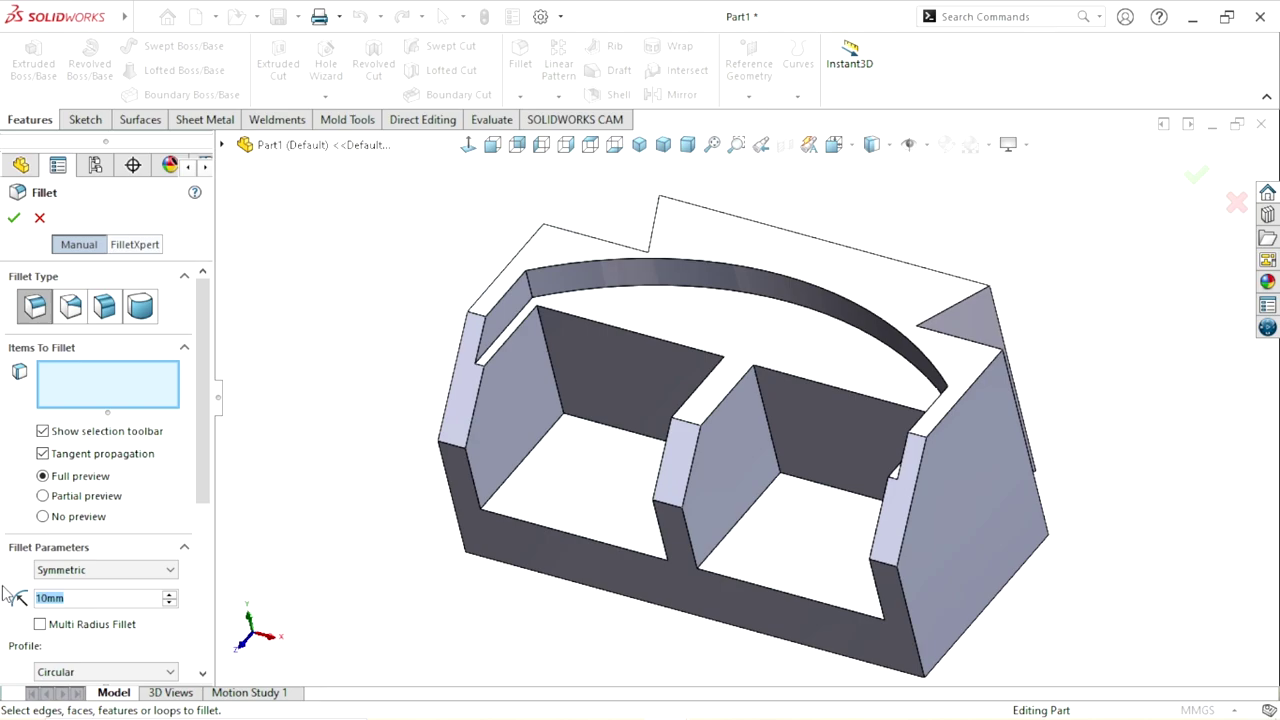
pyautogui.write('5')
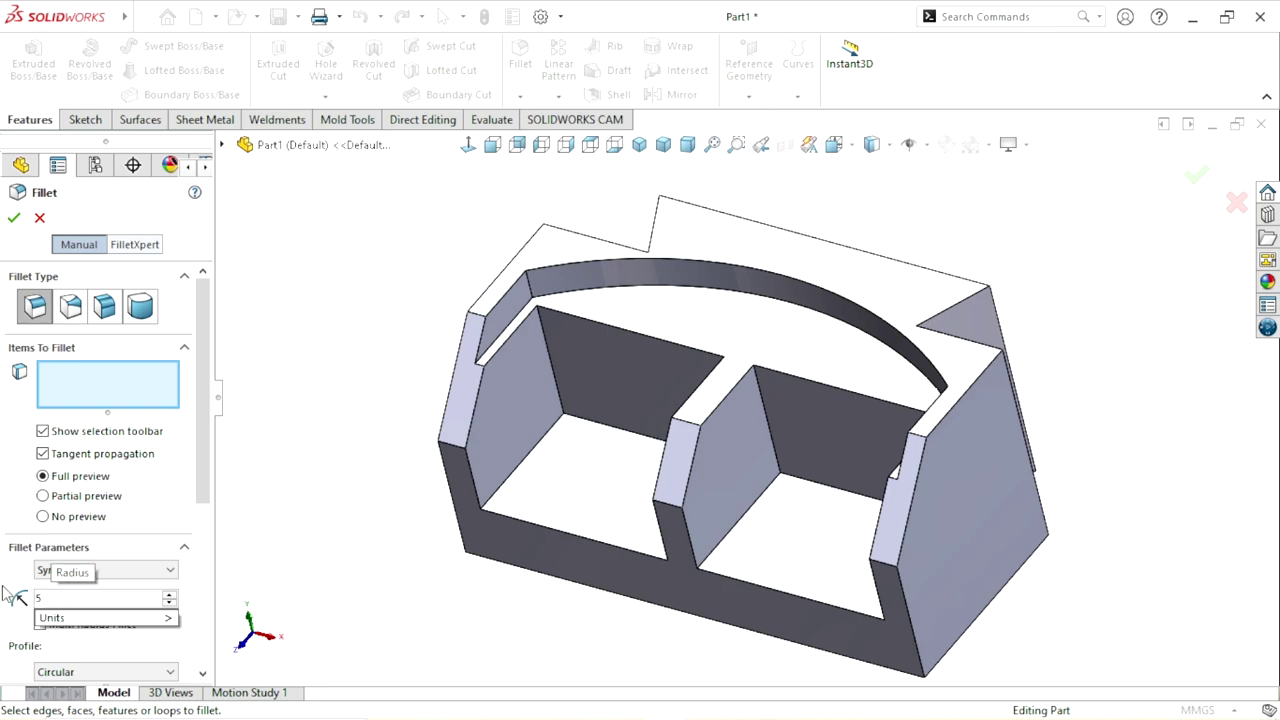
pyautogui.press('Return')
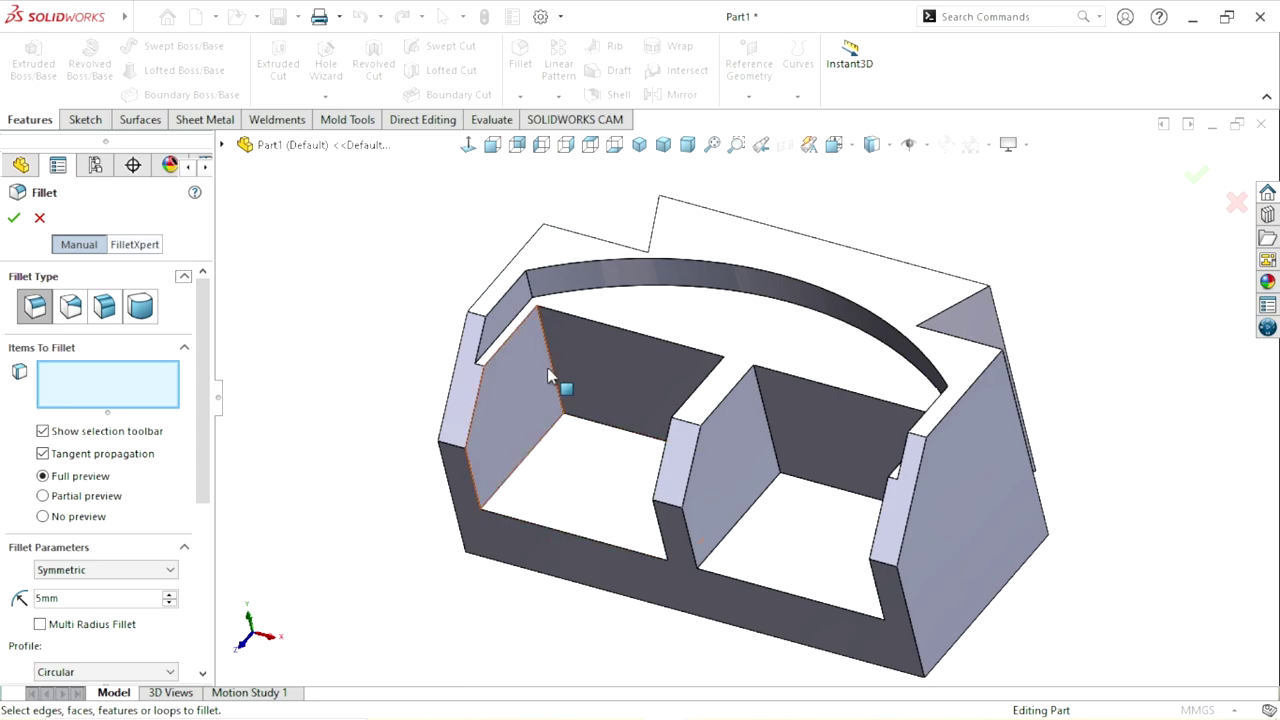
# Step: Apply the 5 mm fillet to the four inner vertical corner edges, creating Fillet1
pyautogui.click(553, 372)
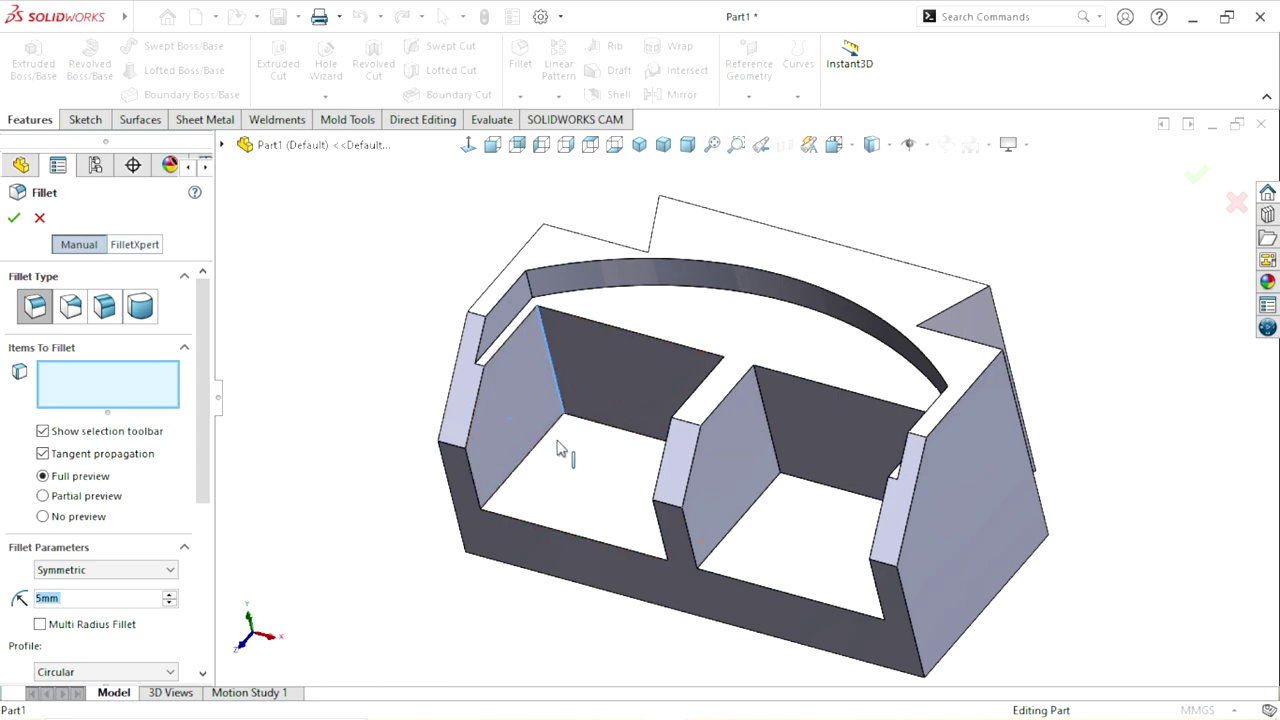
pyautogui.moveTo(586, 457); pyautogui.dragTo(724, 463, button='middle')
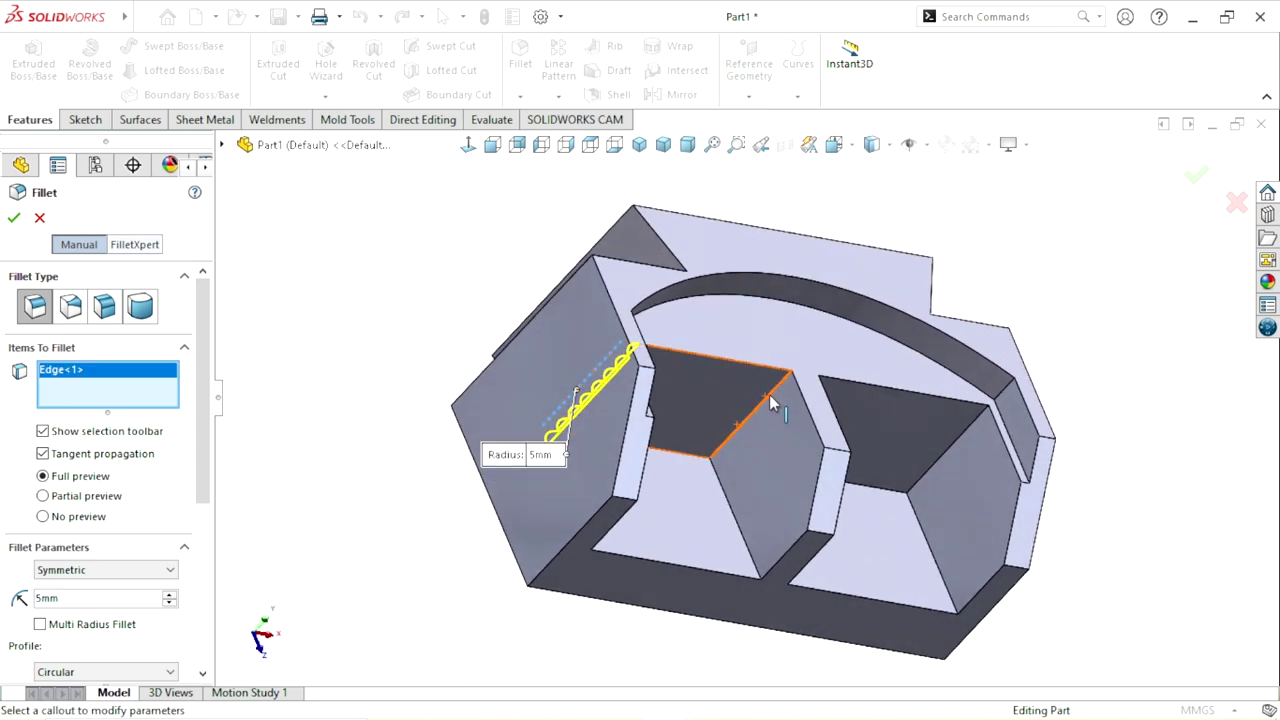
pyautogui.click(769, 394)
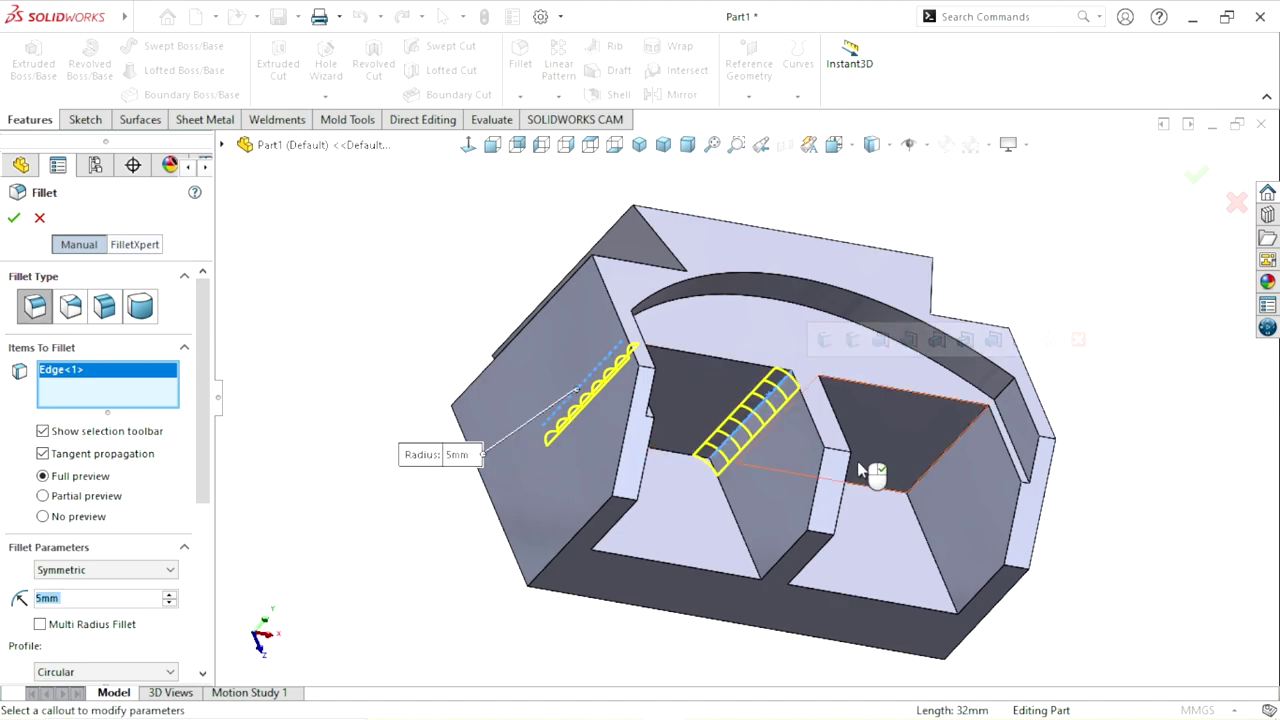
pyautogui.click(972, 434)
pyautogui.moveTo(890, 485); pyautogui.dragTo(771, 443, button='middle')
pyautogui.click(769, 413)
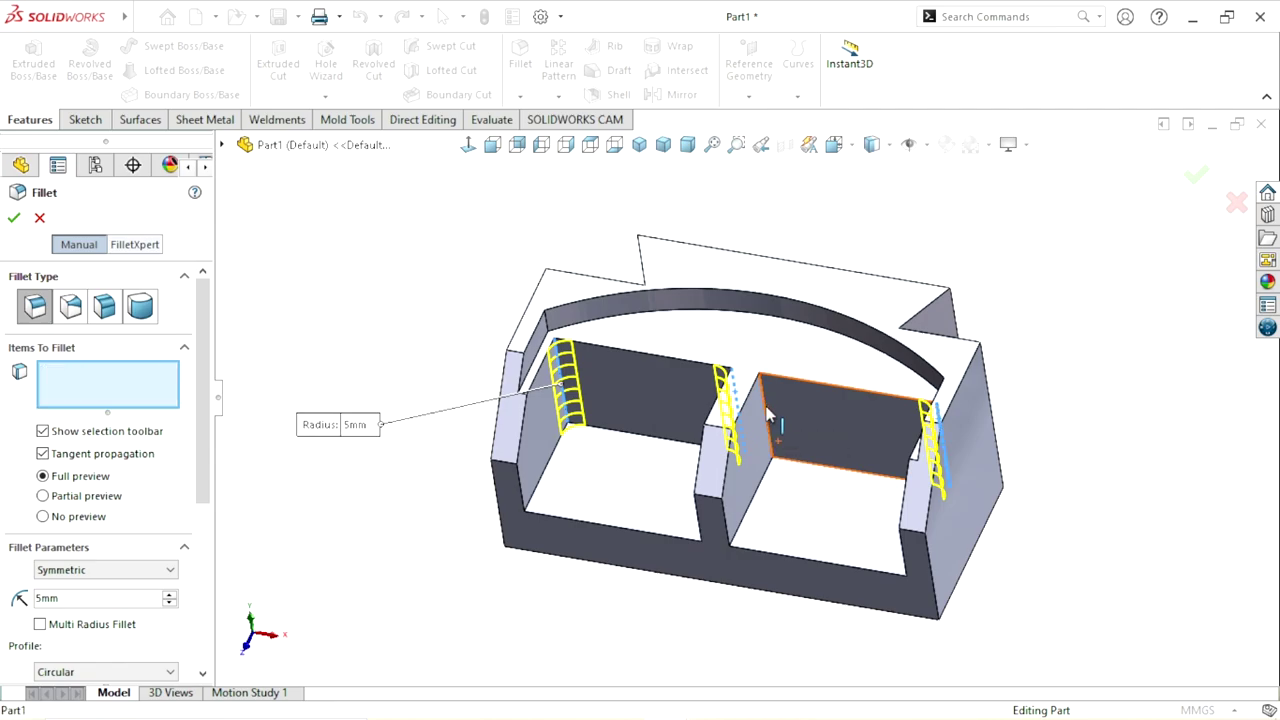
pyautogui.click(15, 222)
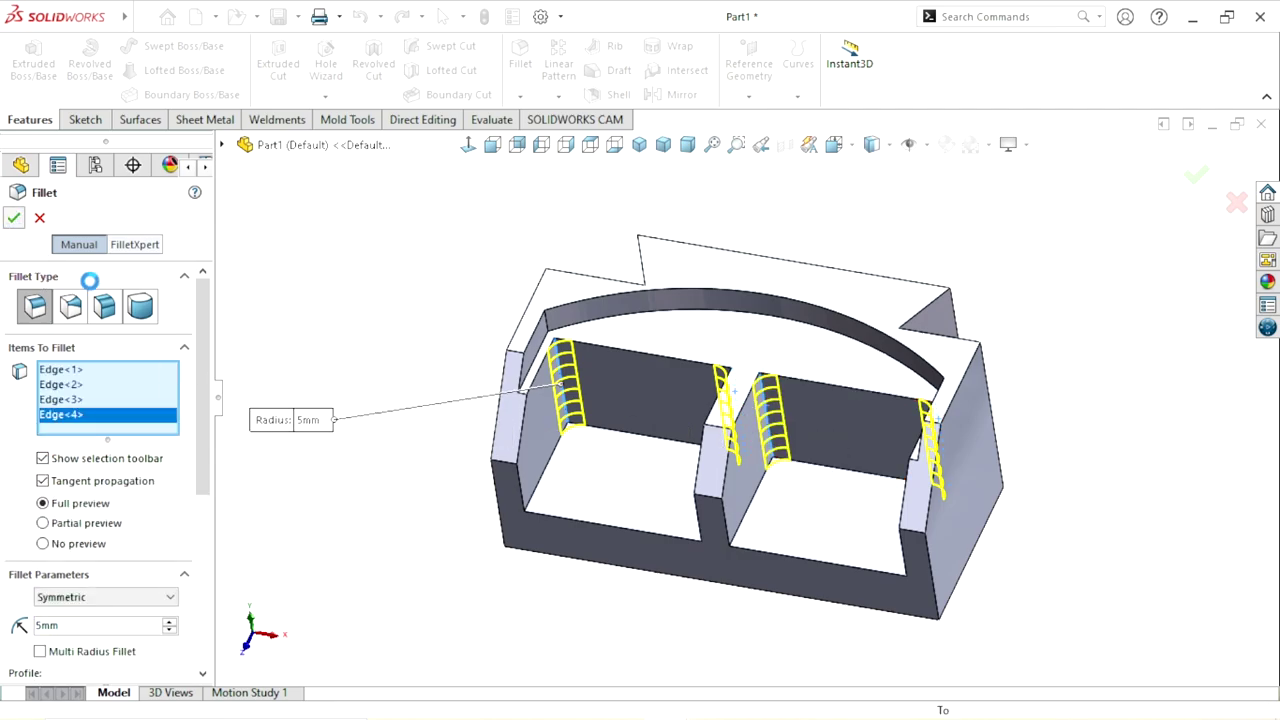
pyautogui.moveTo(826, 517)
pyautogui.mouseDown(button='middle')
pyautogui.moveTo(803, 437)
pyautogui.moveTo(777, 474)
pyautogui.moveTo(671, 399)
pyautogui.moveTo(543, 380)
pyautogui.moveTo(608, 334)
pyautogui.moveTo(528, 294)
pyautogui.moveTo(556, 209)
pyautogui.moveTo(543, 334)
pyautogui.moveTo(651, 414)
pyautogui.moveTo(609, 457)
pyautogui.mouseUp(button='middle')
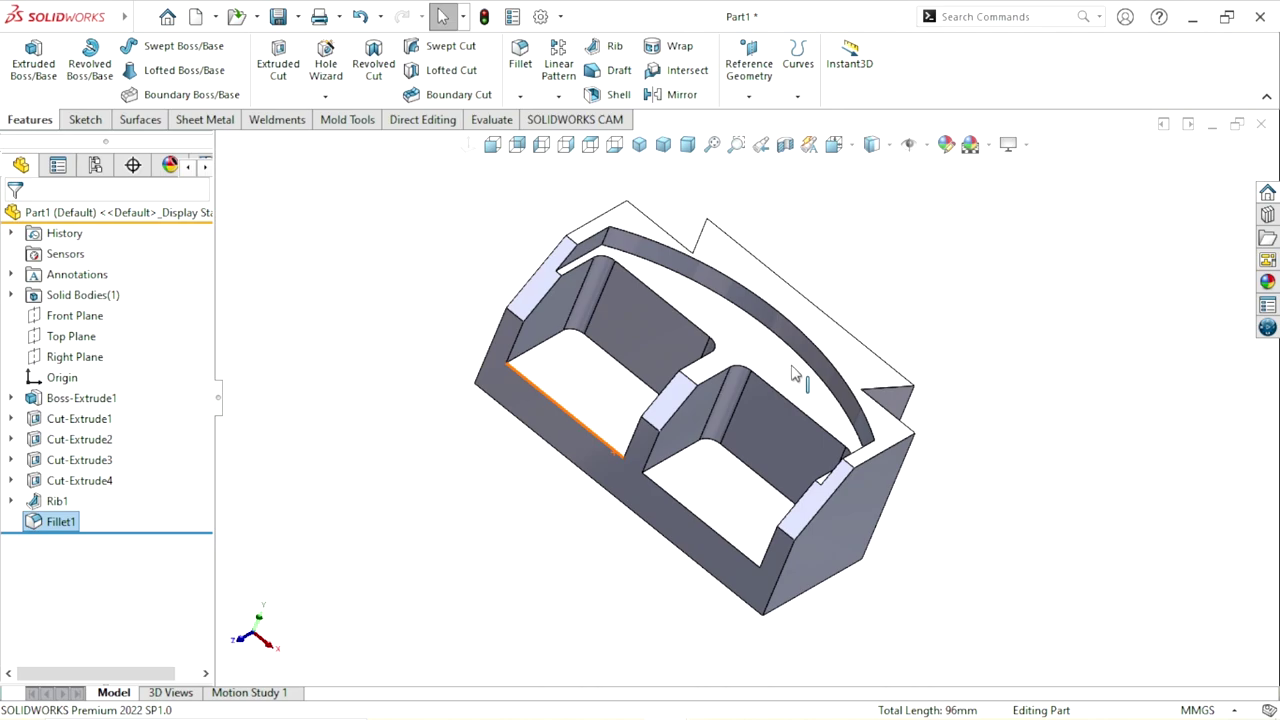
pyautogui.scroll(3, 770, 430)
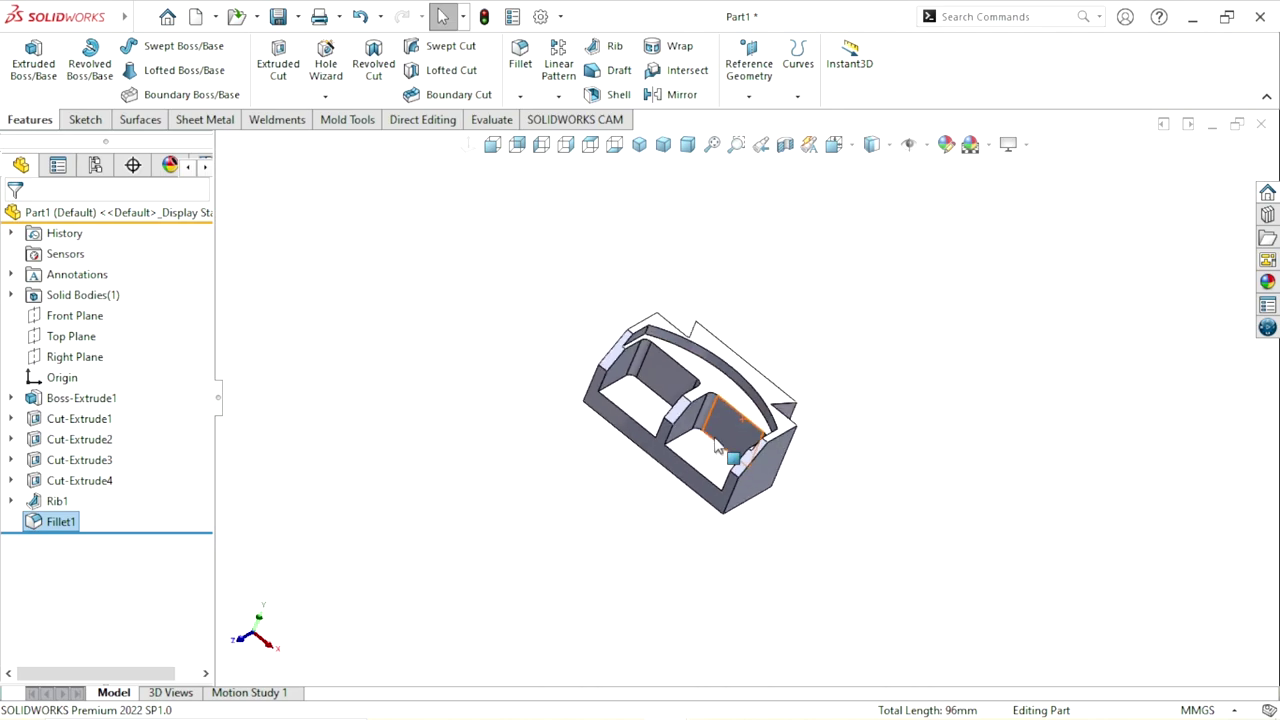
pyautogui.scroll(-3, 716, 447)
# Step: Sketch a corner rectangle at the lower-left of the bracket's end face
pyautogui.click(810, 555)
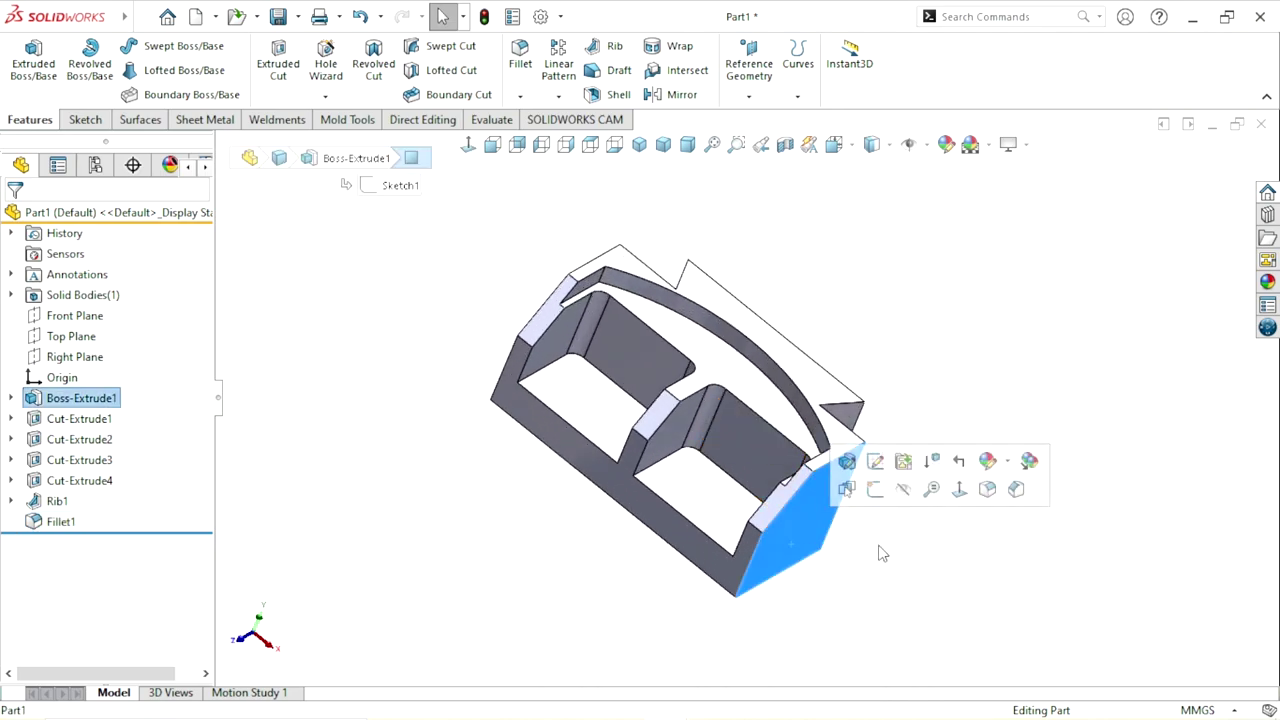
pyautogui.click(876, 490)
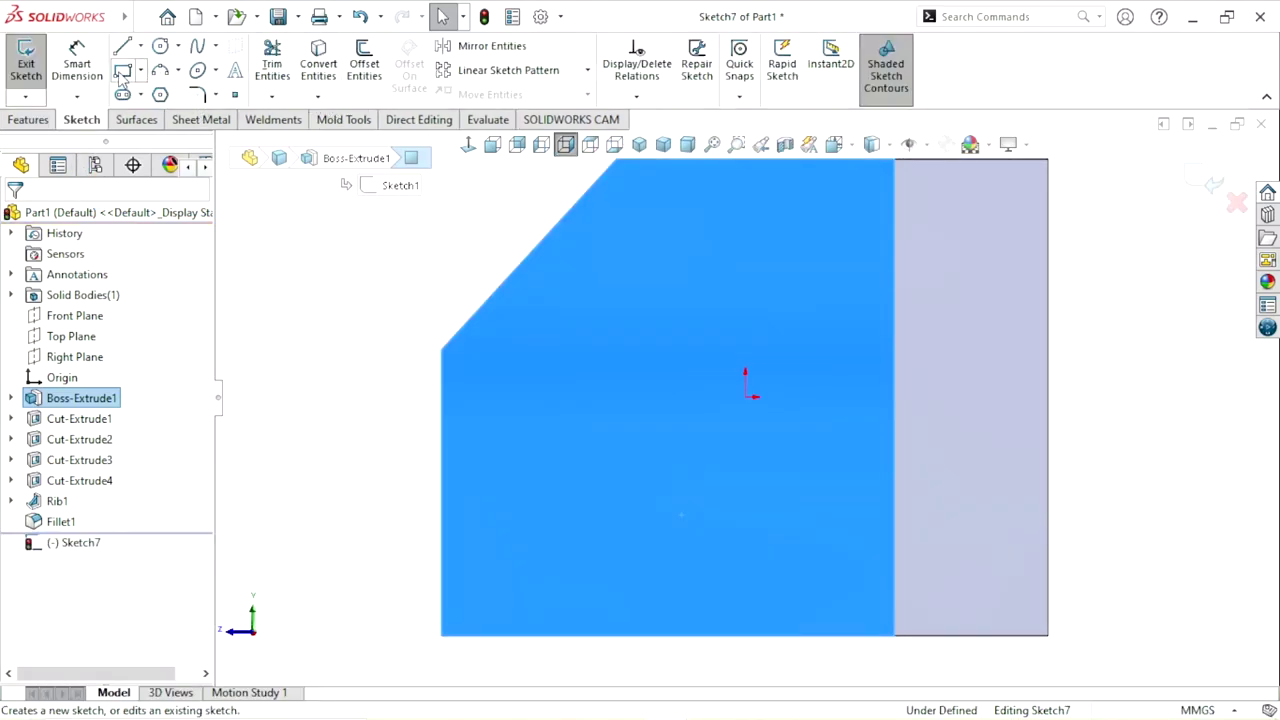
pyautogui.click(121, 75)
pyautogui.scroll(2, 740, 510)
pyautogui.scroll(-2, 763, 514)
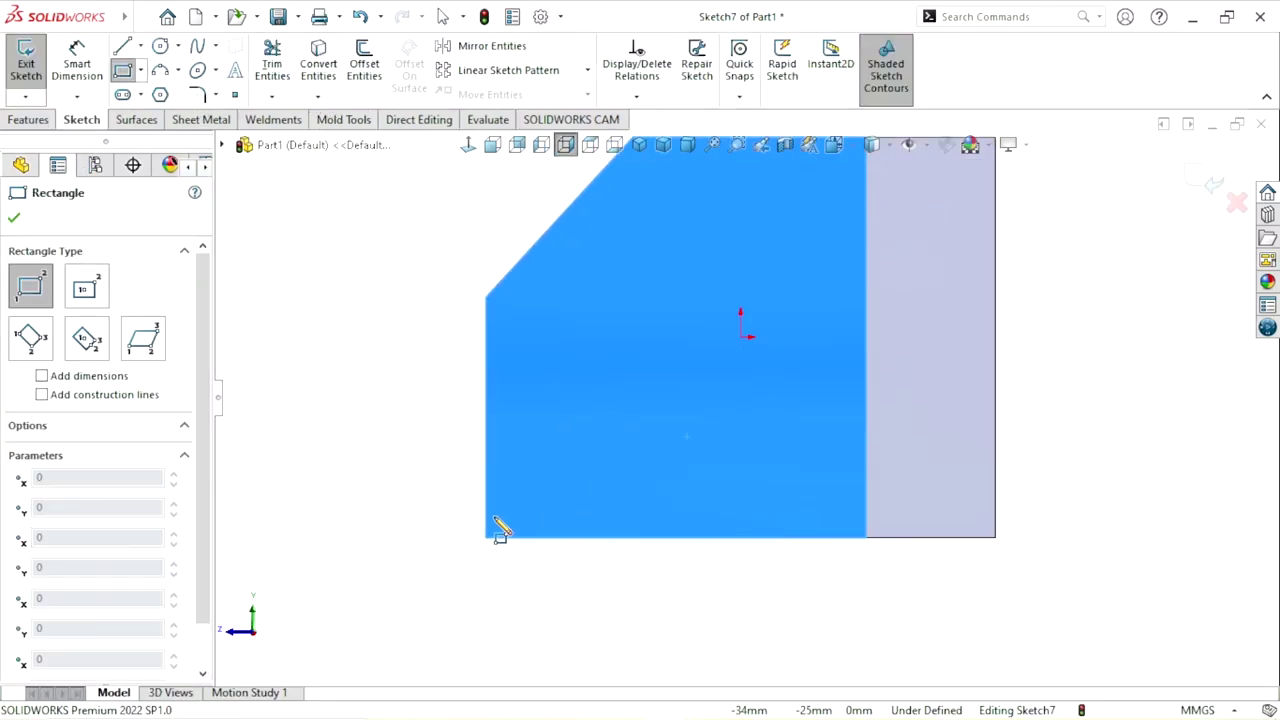
pyautogui.click(486, 467)
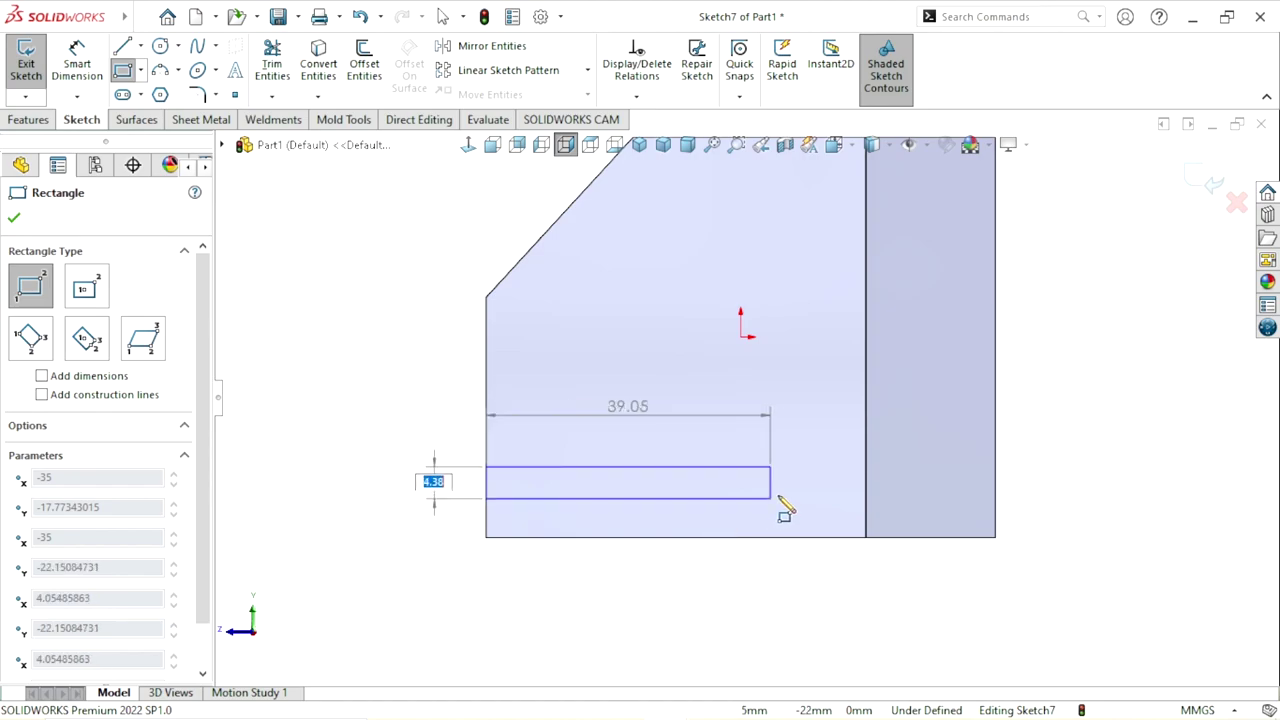
pyautogui.click(808, 540)
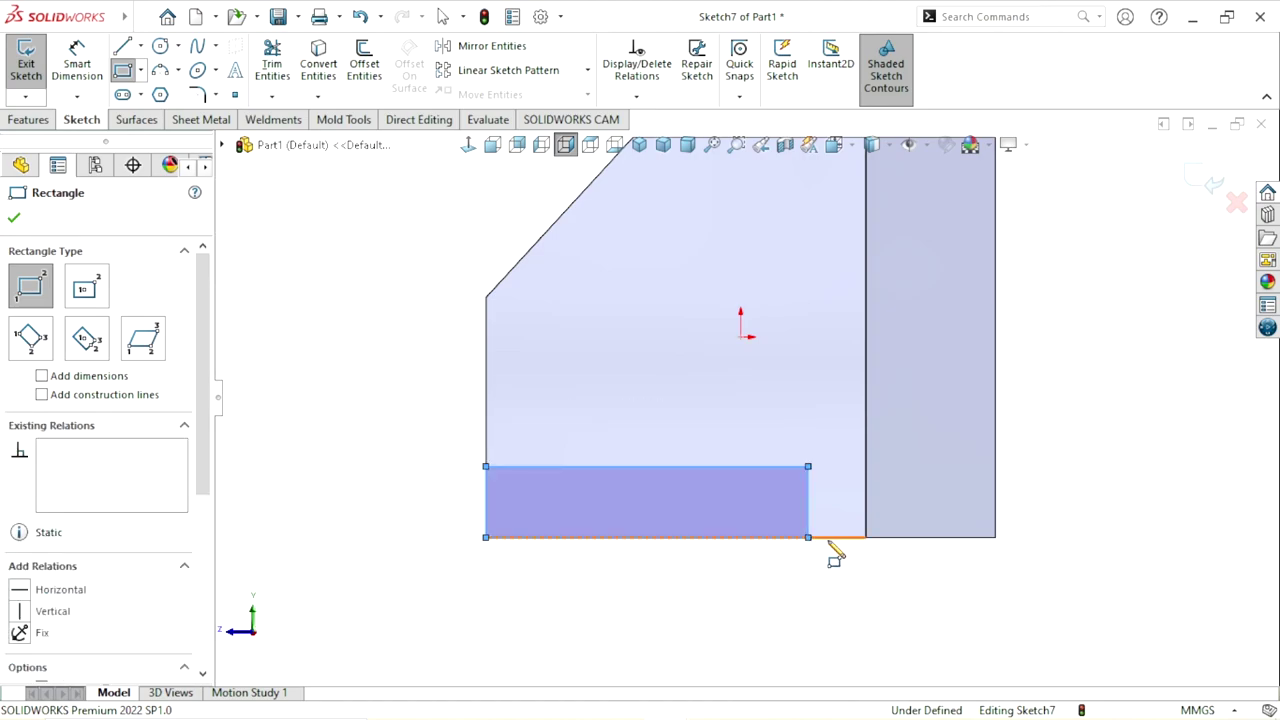
pyautogui.rightClick(1068, 484)
pyautogui.click(1005, 478)
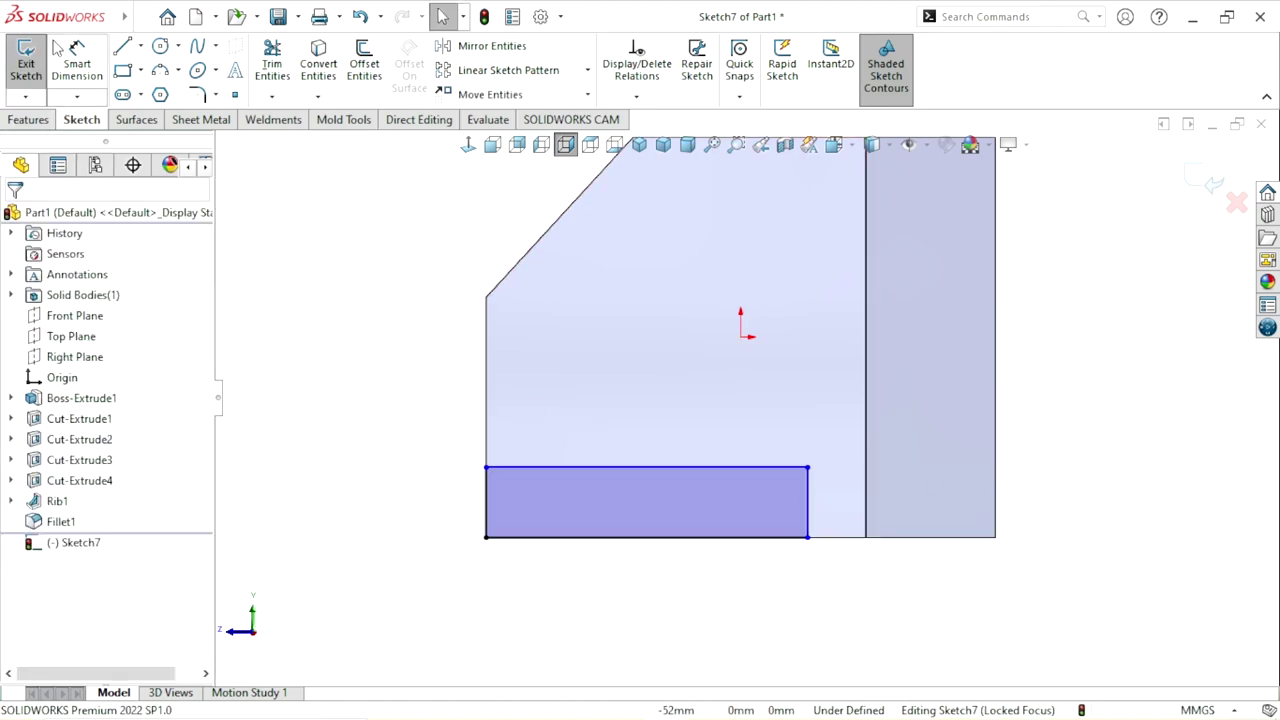
# Step: Dimension the rectangle 8 mm from the wall and 7.5 mm tall
pyautogui.press('d')
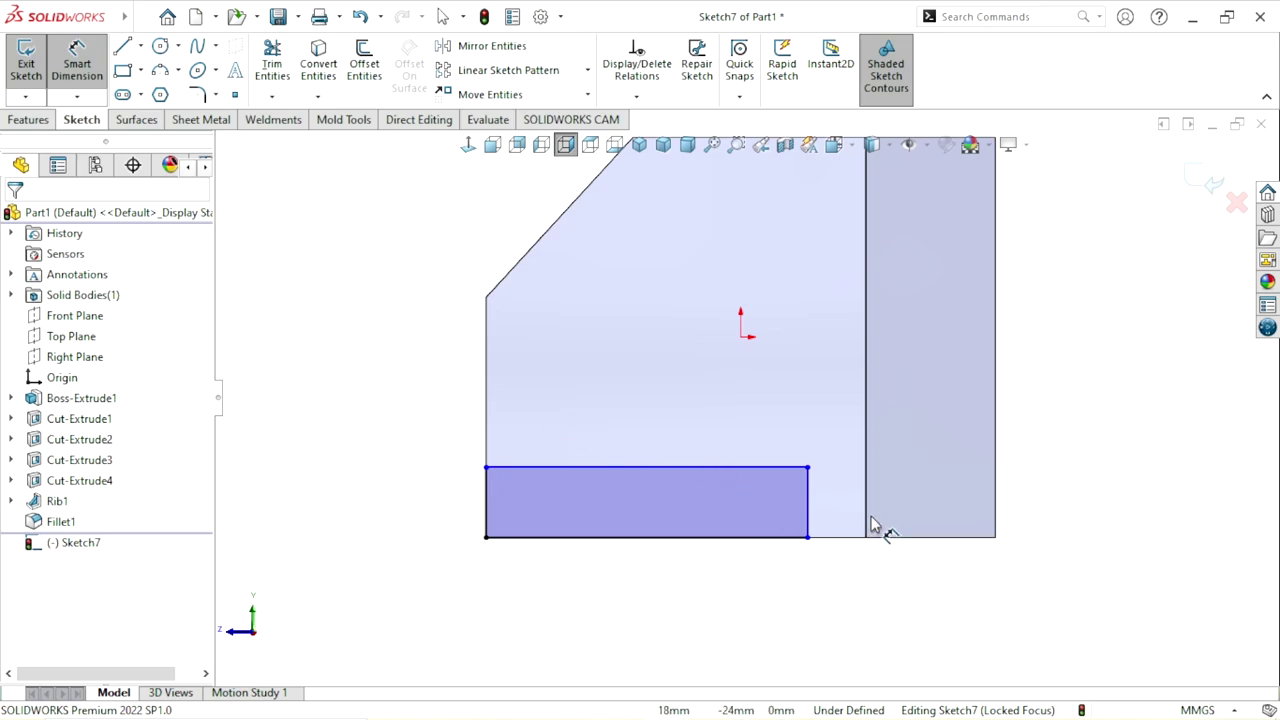
pyautogui.click(867, 525)
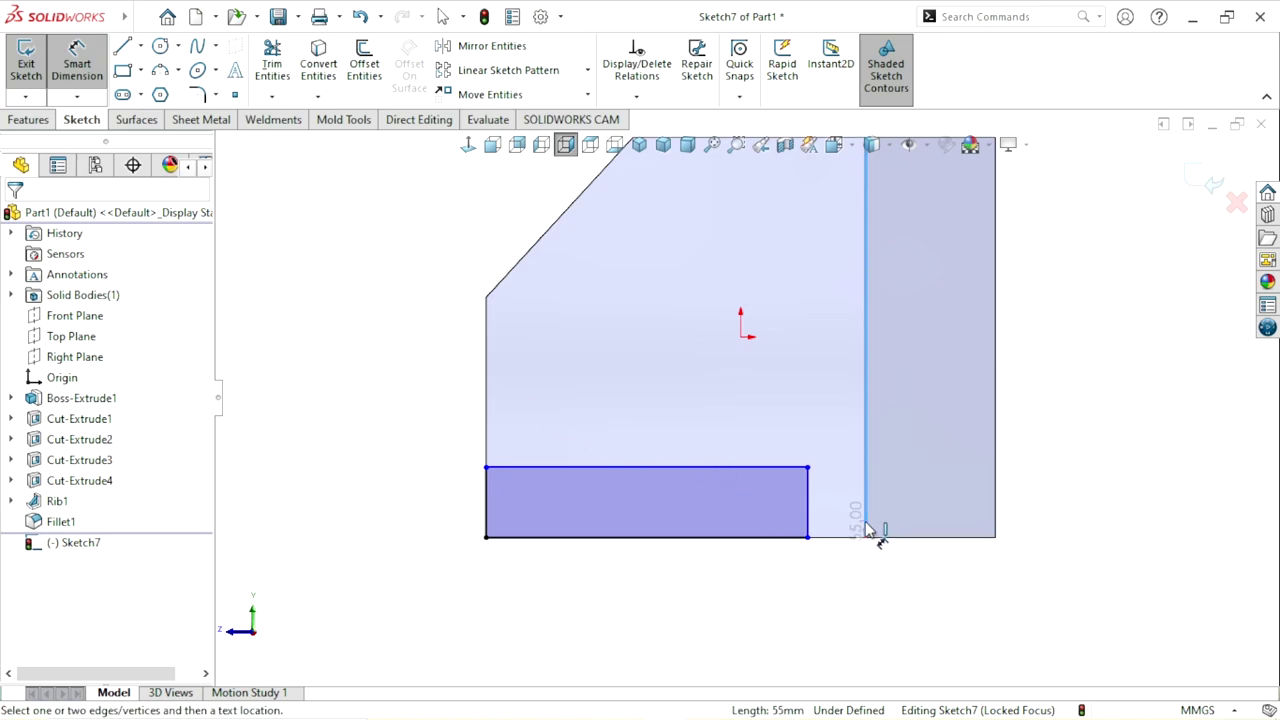
pyautogui.click(814, 532)
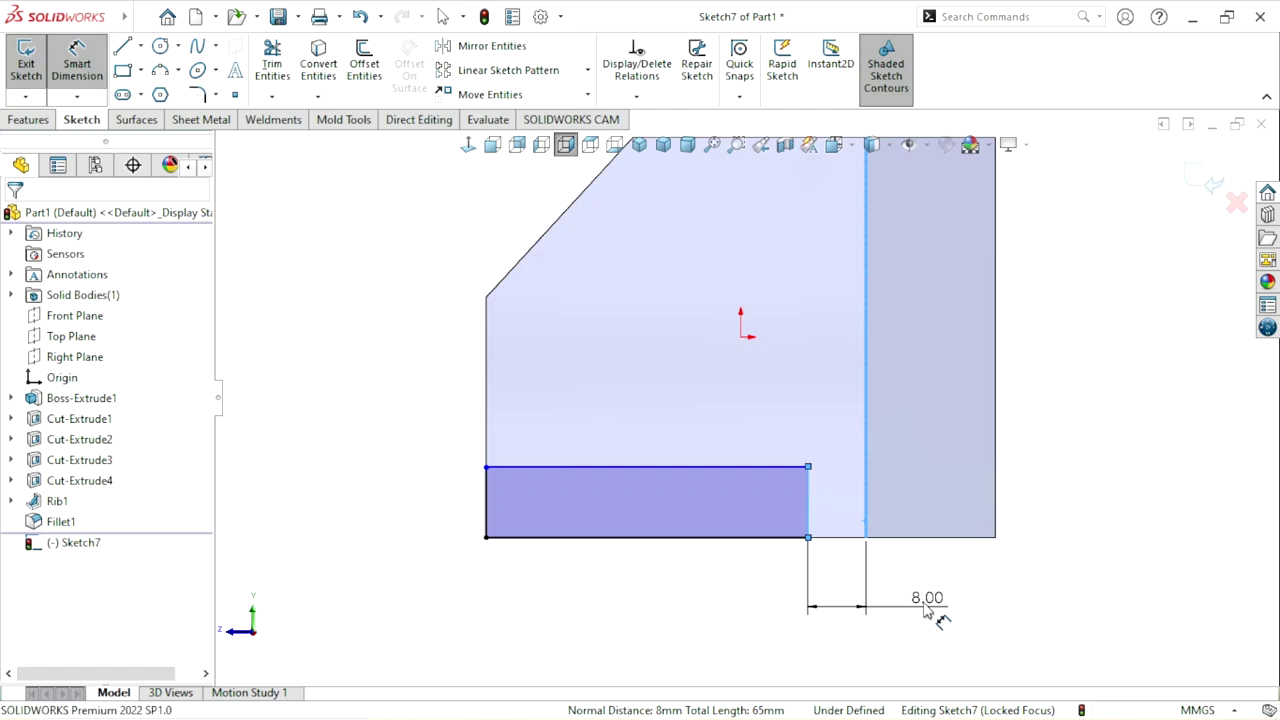
pyautogui.click(925, 607)
pyautogui.press('Return')
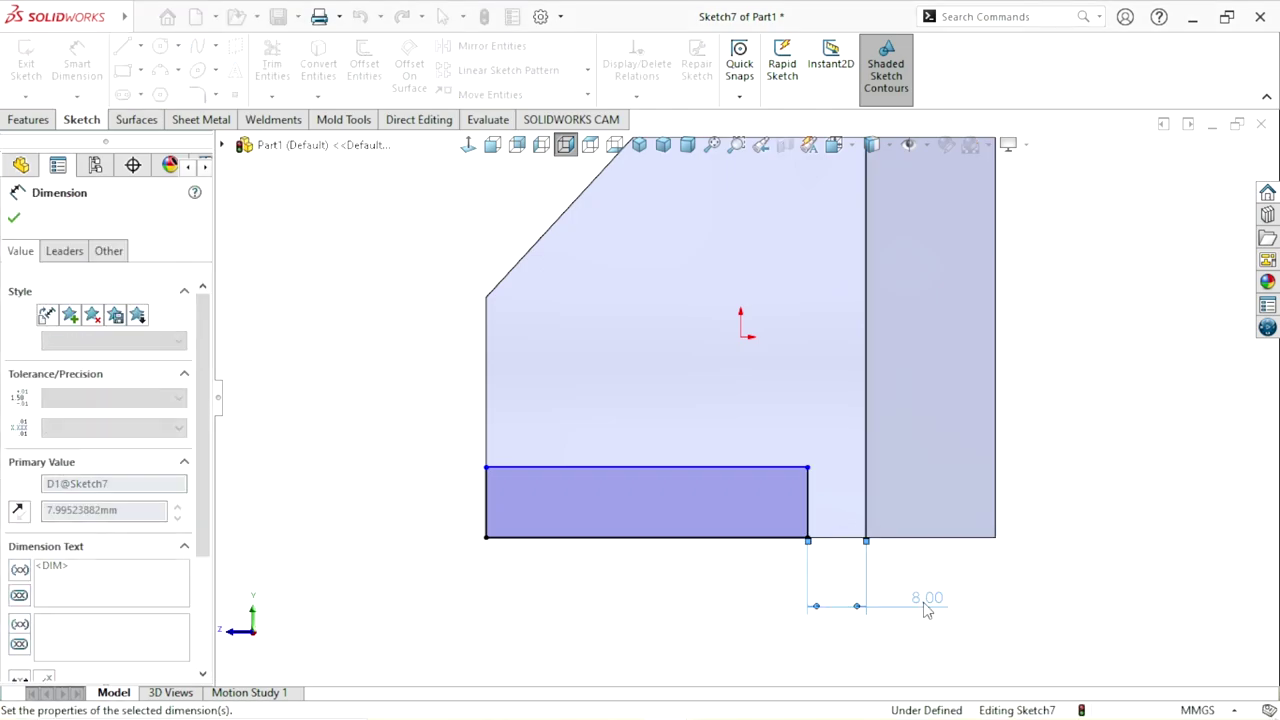
pyautogui.click(487, 523)
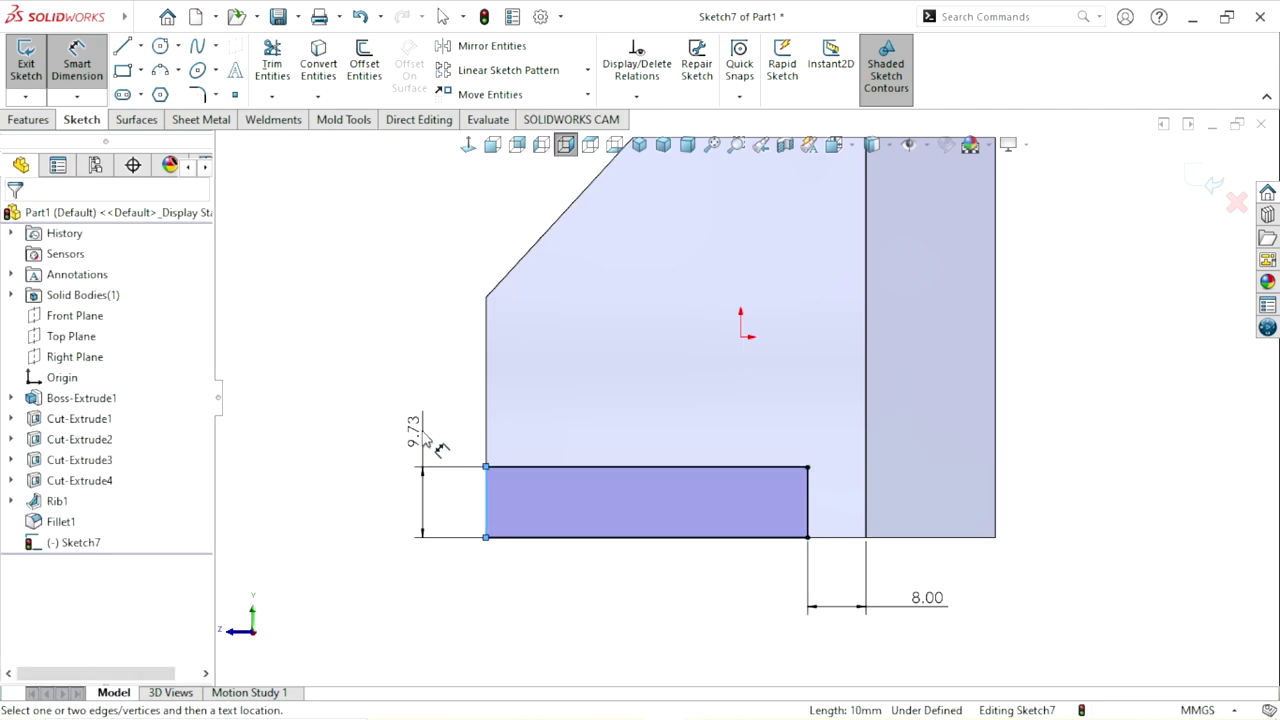
pyautogui.click(424, 440)
pyautogui.write('7.5')
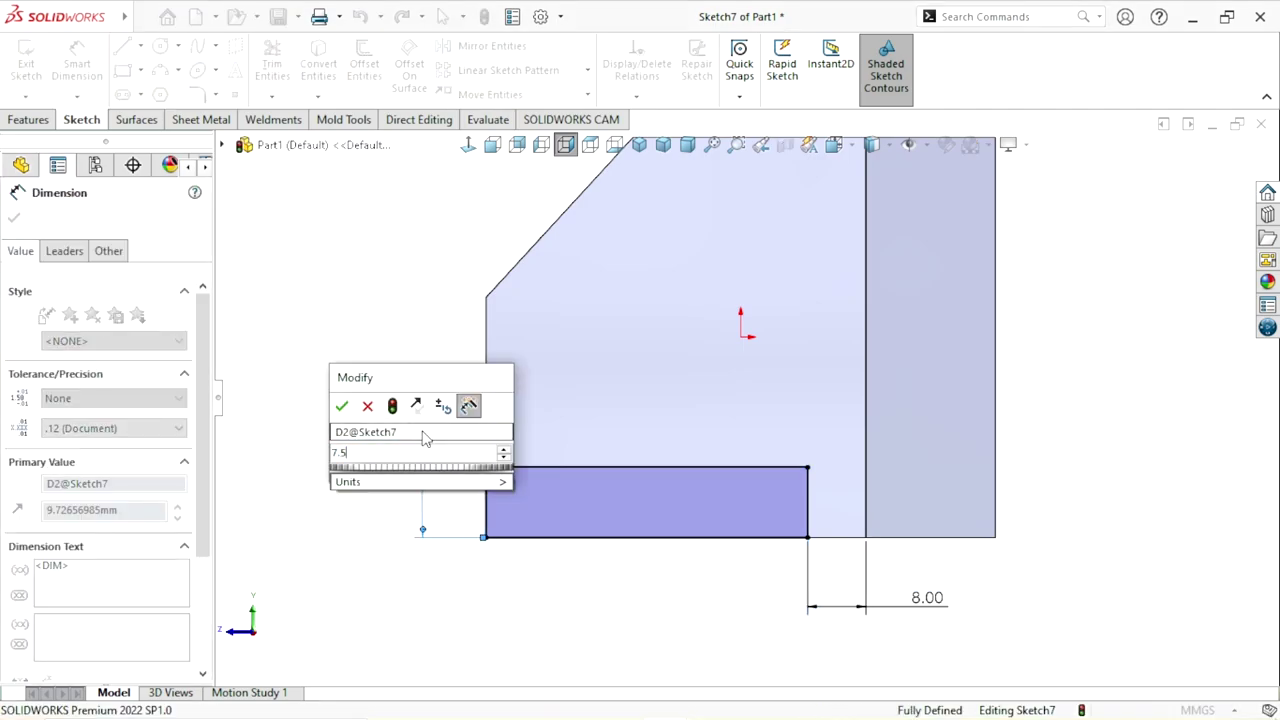
pyautogui.press('Return')
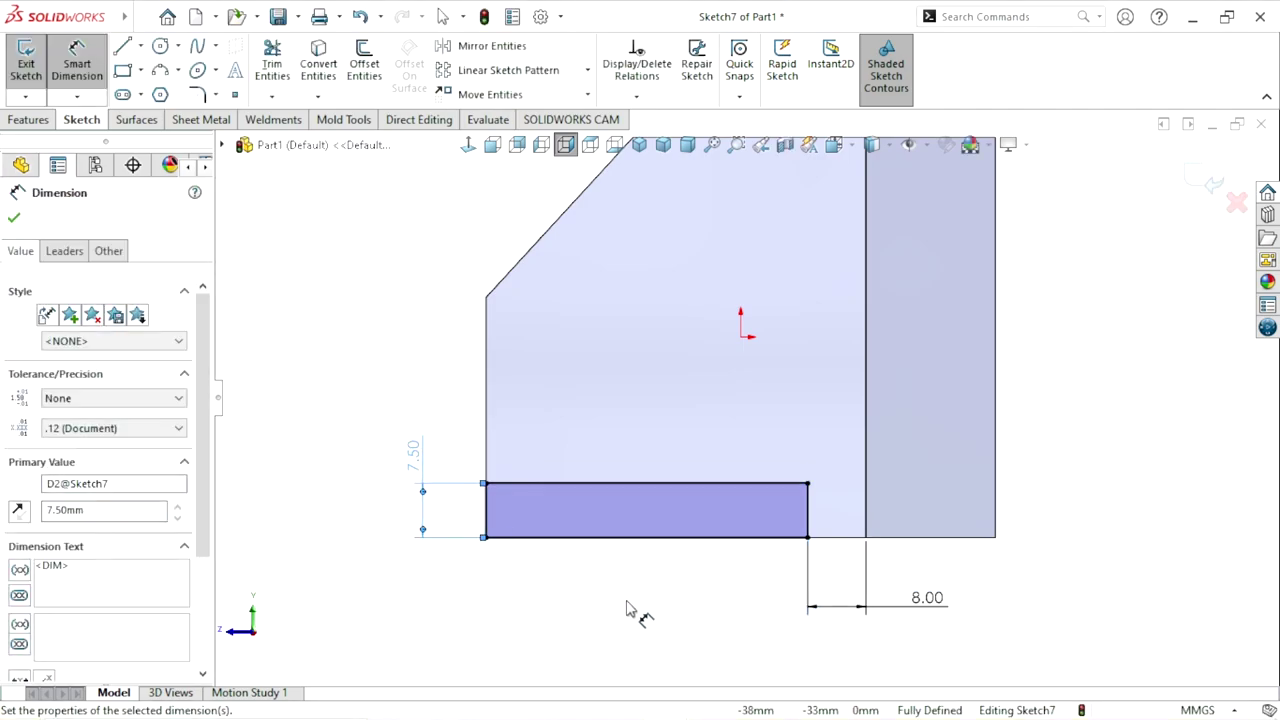
pyautogui.scroll(2, 845, 460)
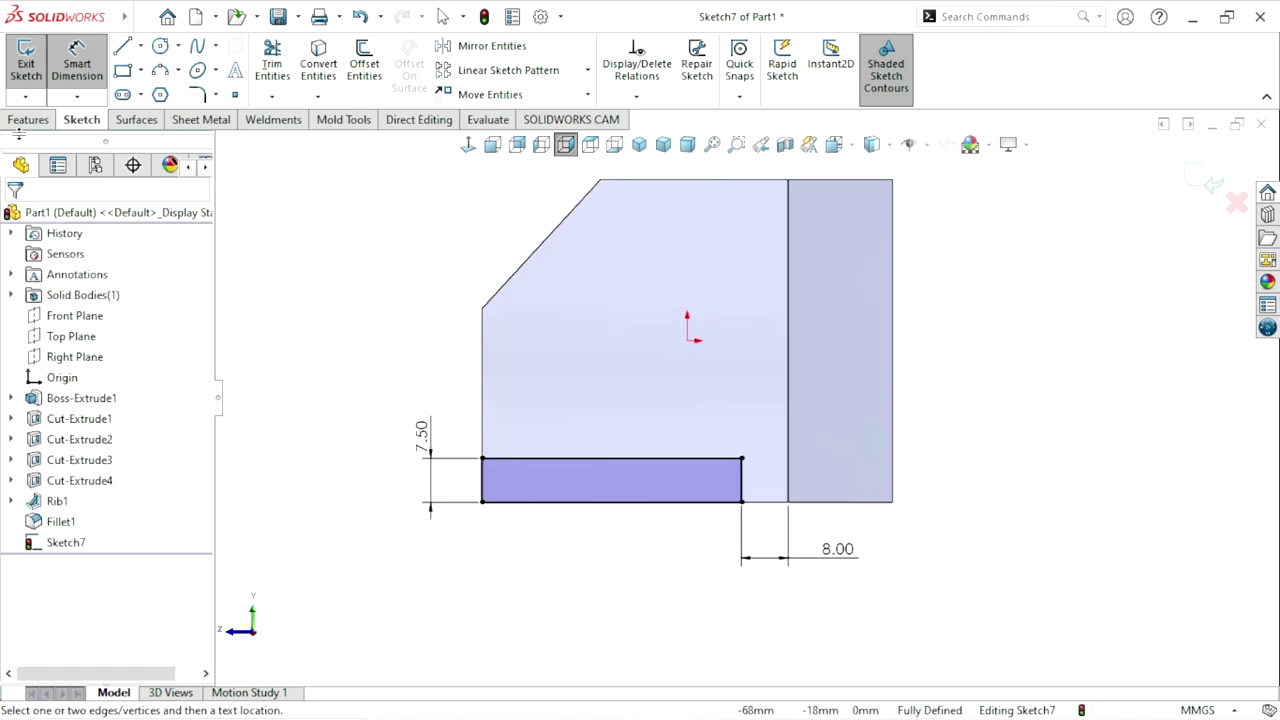
pyautogui.click(28, 120)
pyautogui.click(262, 67)
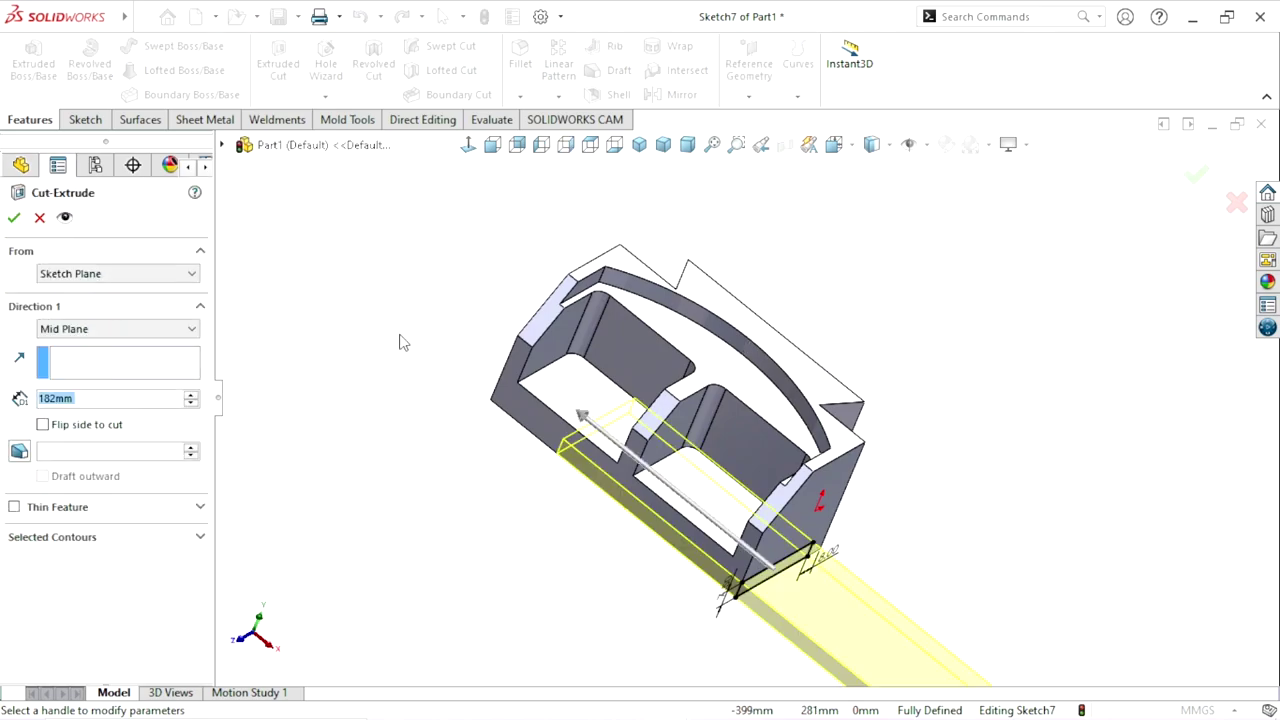
# Step: Cut Sketch7 with a Through All end condition, creating Cut-Extrude5
pyautogui.click(45, 330)
pyautogui.click(45, 346)
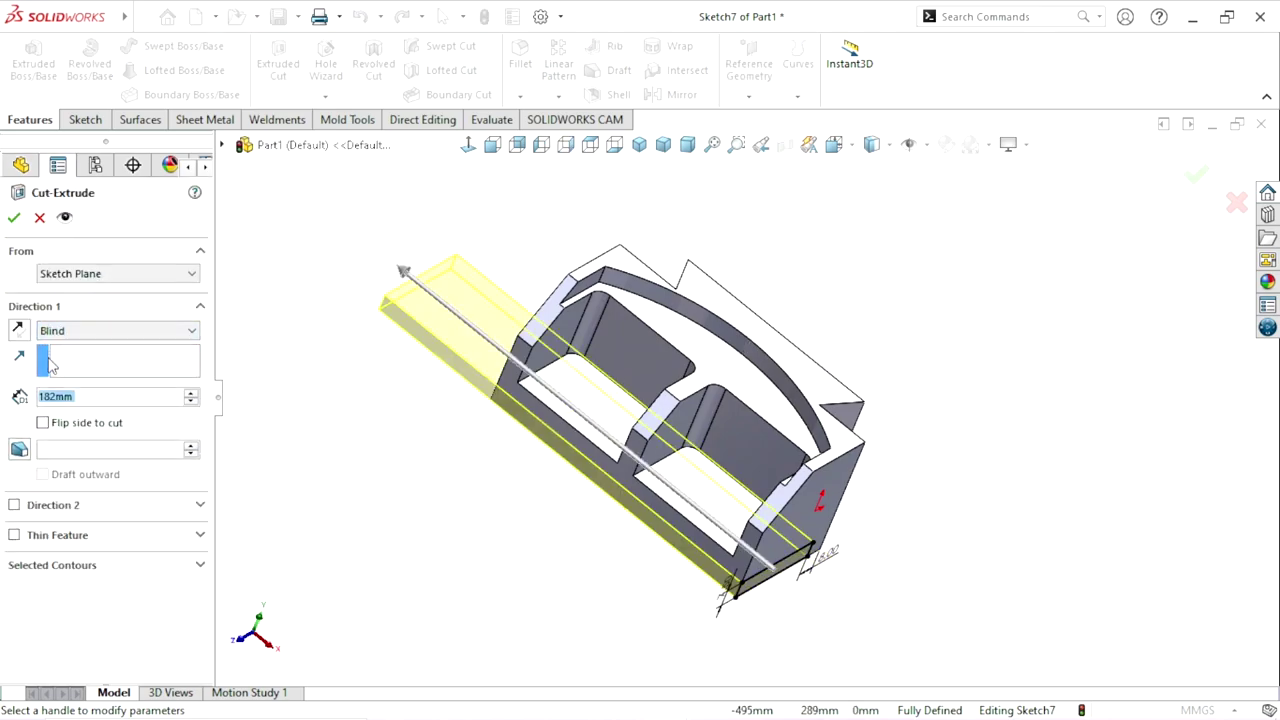
pyautogui.click(97, 333)
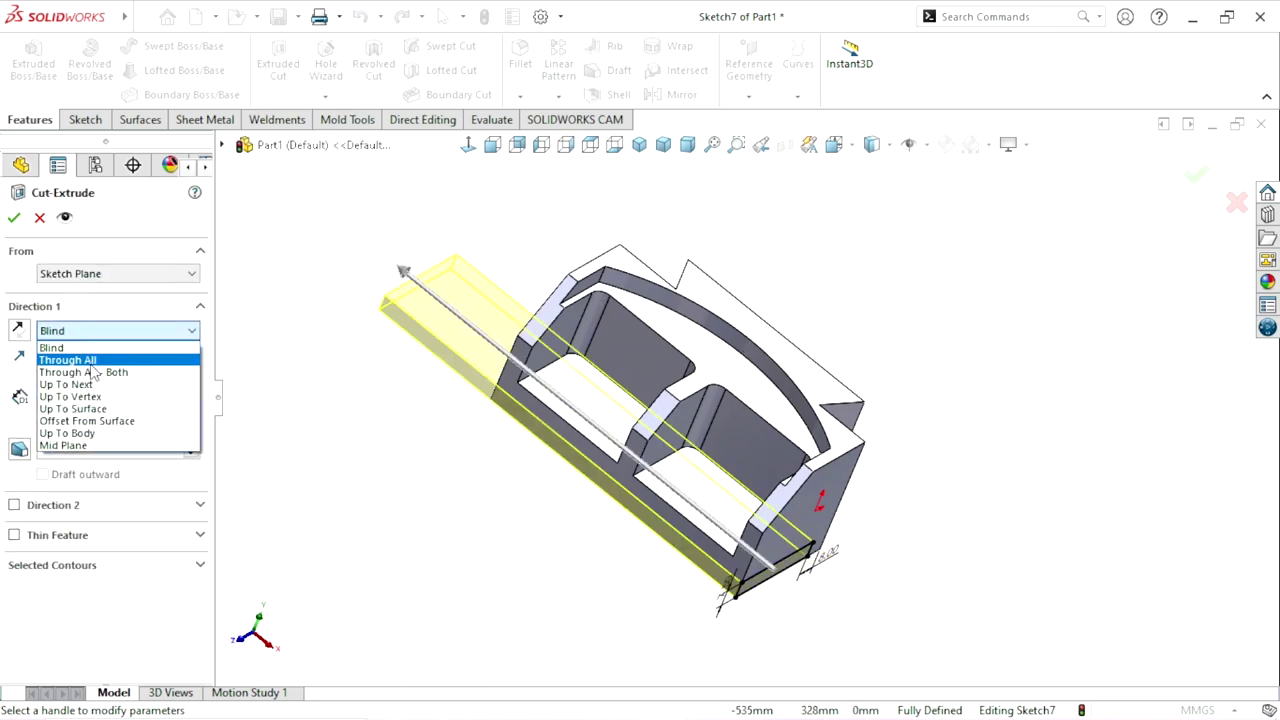
pyautogui.click(100, 360)
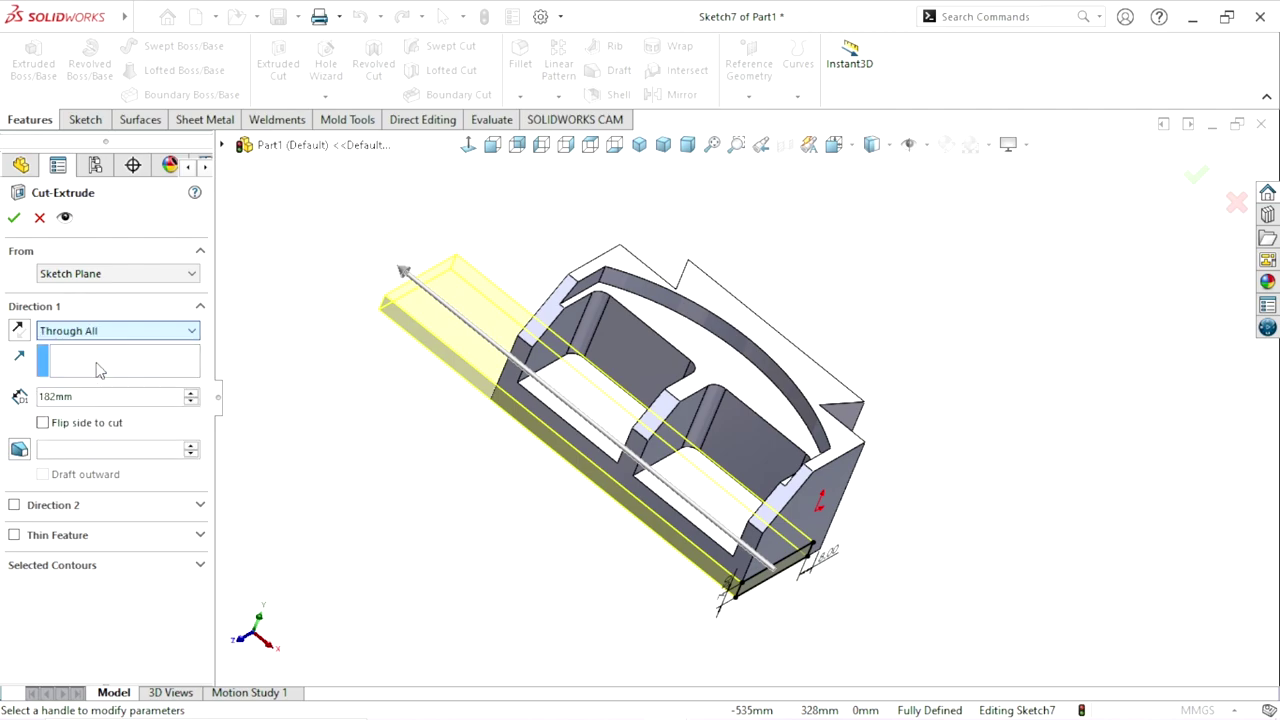
pyautogui.click(14, 218)
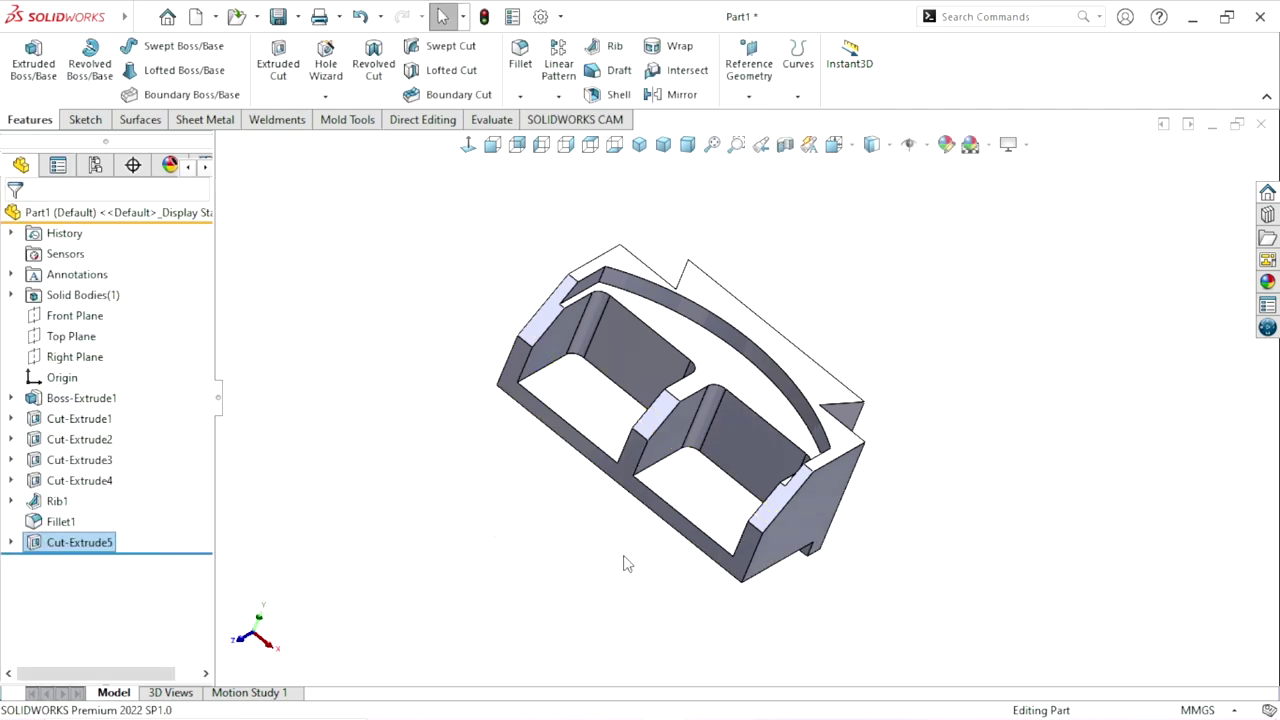
pyautogui.moveTo(623, 563)
pyautogui.mouseDown(button='middle')
pyautogui.moveTo(580, 497)
pyautogui.moveTo(664, 499)
pyautogui.moveTo(654, 517)
pyautogui.mouseUp(button='middle')
pyautogui.scroll(3, 752, 440)
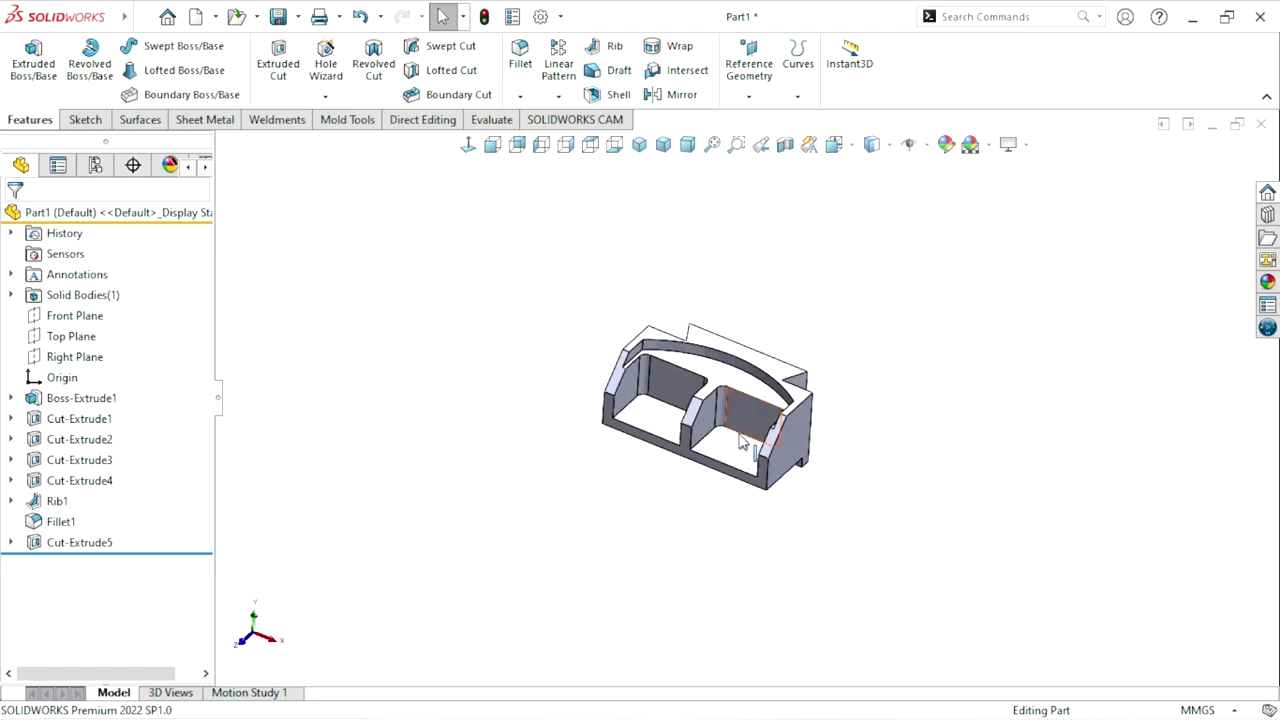
pyautogui.scroll(-2, 742, 443)
pyautogui.scroll(-1, 742, 443)
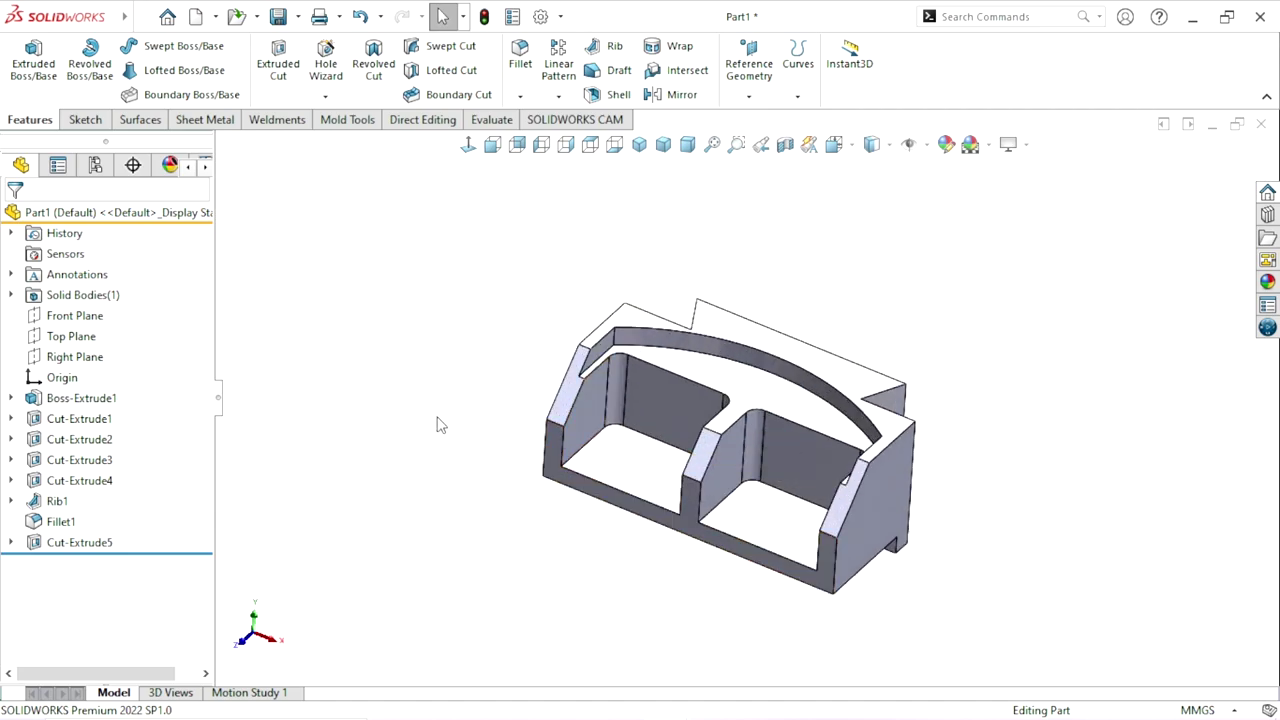
# Step: Sketch a circle on the Top Plane and dimension it to Ø28 mm
pyautogui.click(86, 337)
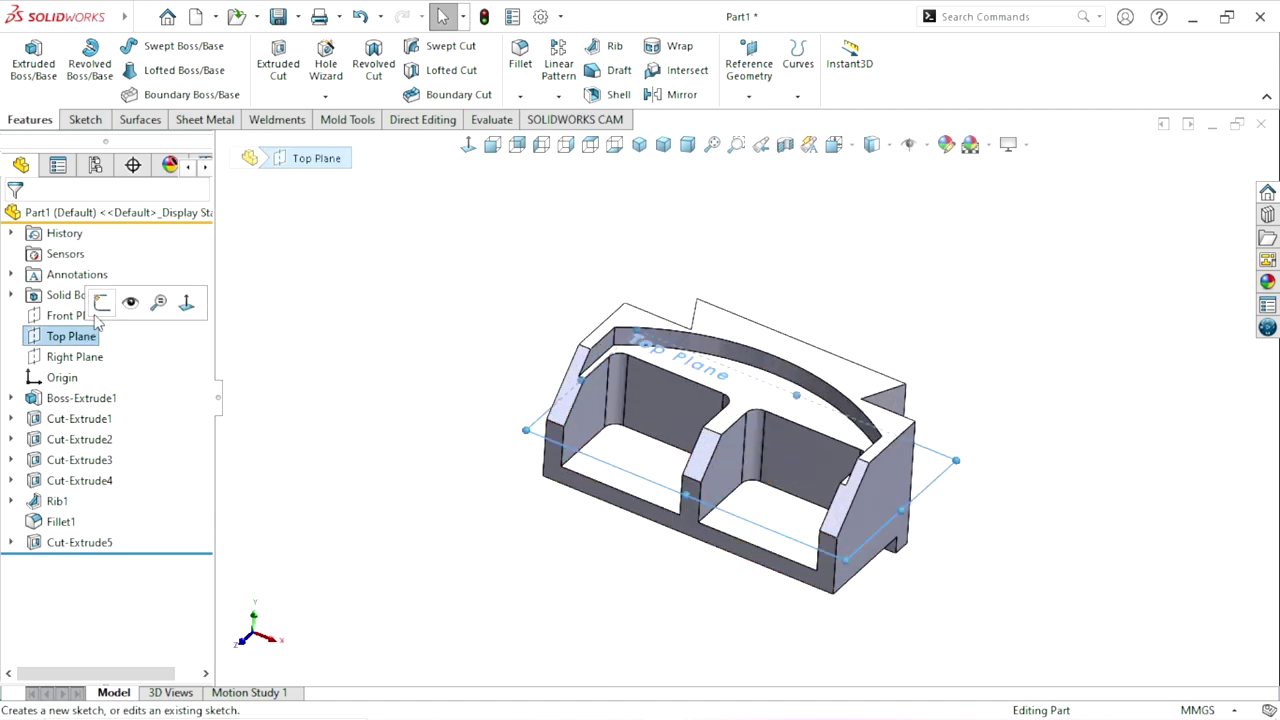
pyautogui.click(101, 303)
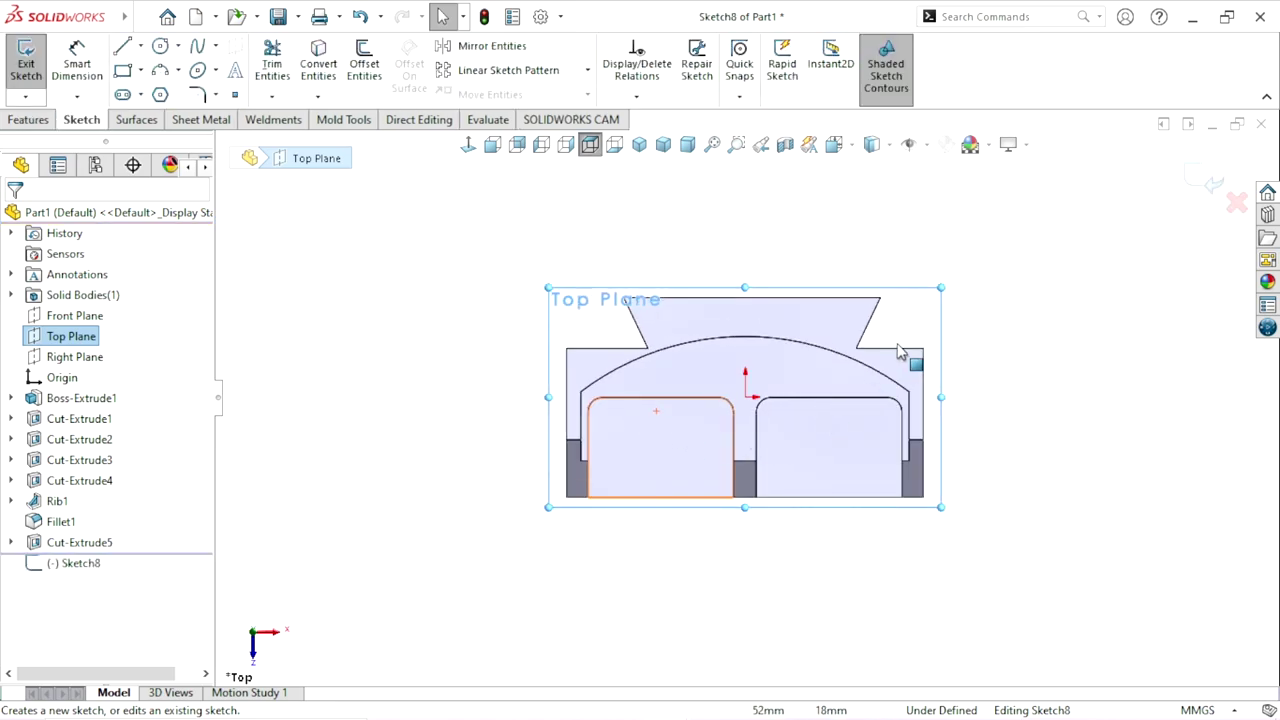
pyautogui.click(160, 46)
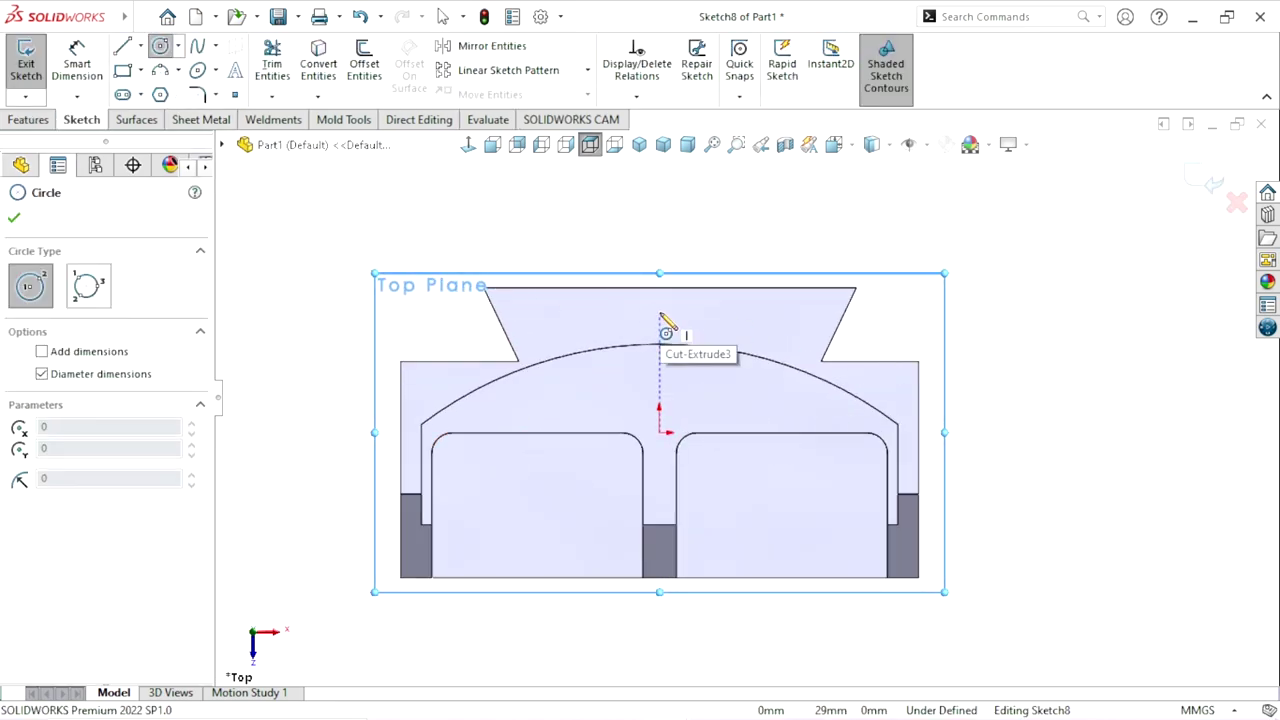
pyautogui.click(659, 311)
pyautogui.click(669, 257)
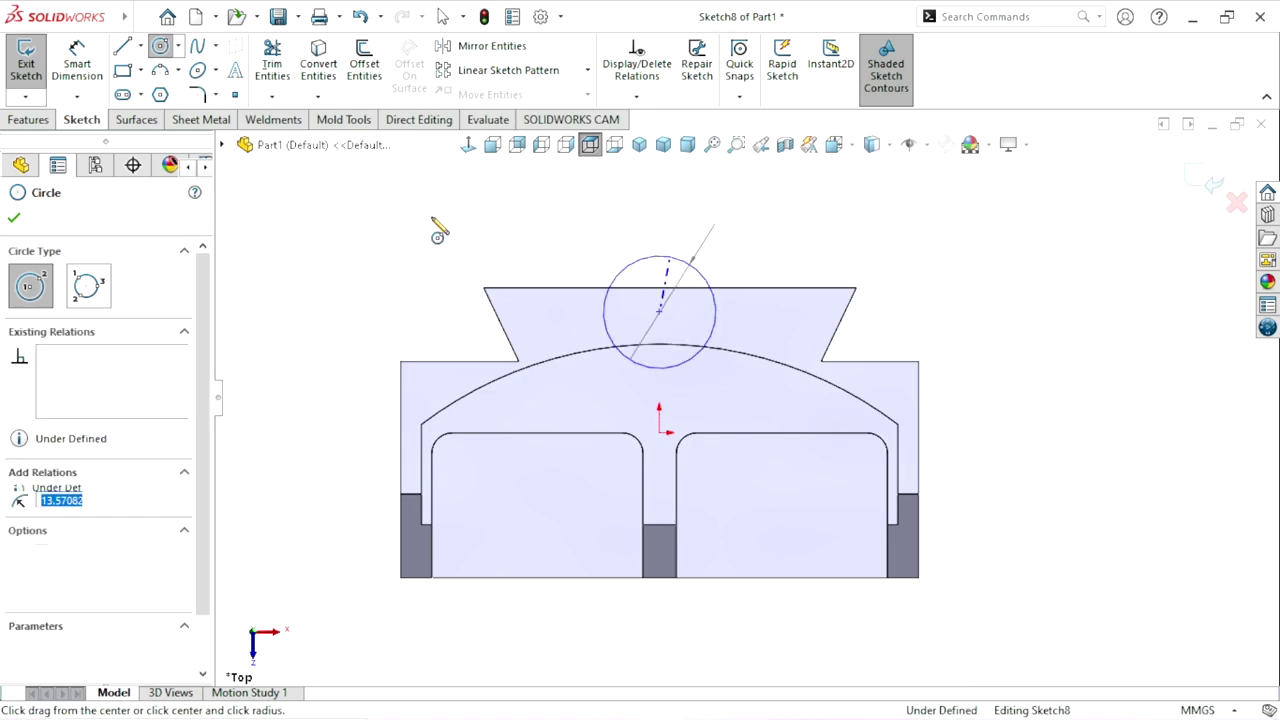
pyautogui.click(77, 63)
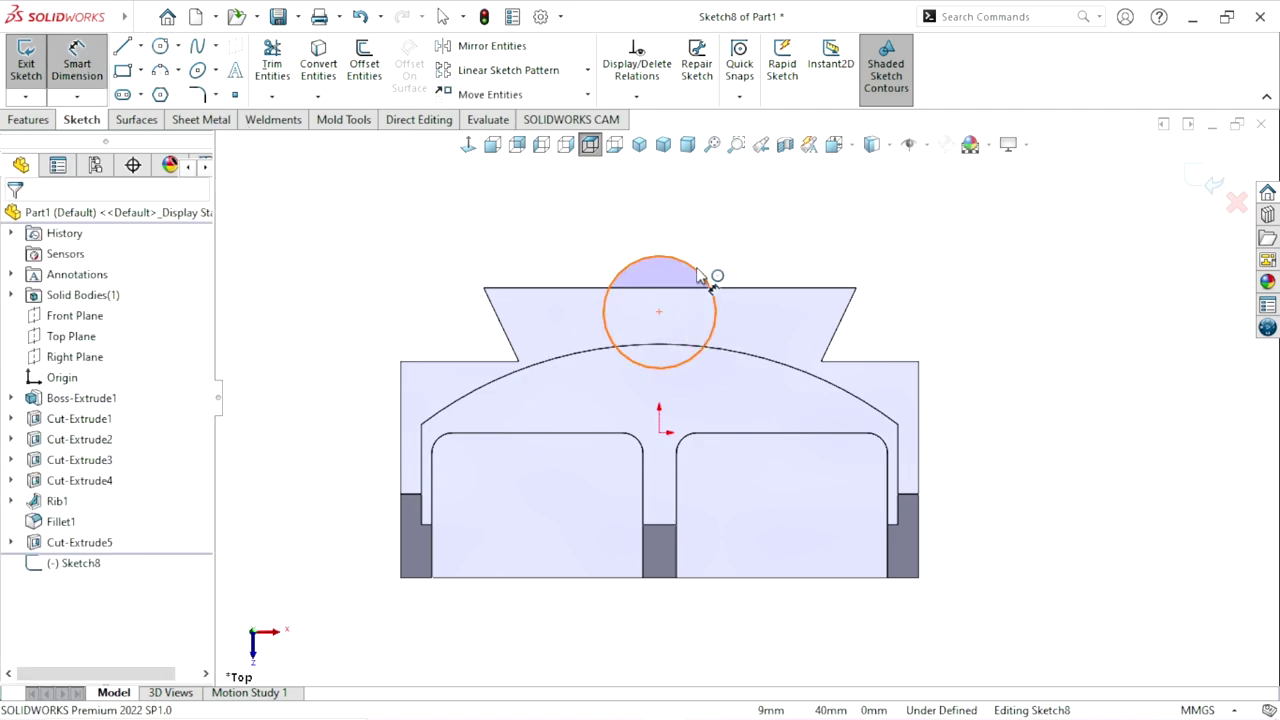
pyautogui.click(815, 237)
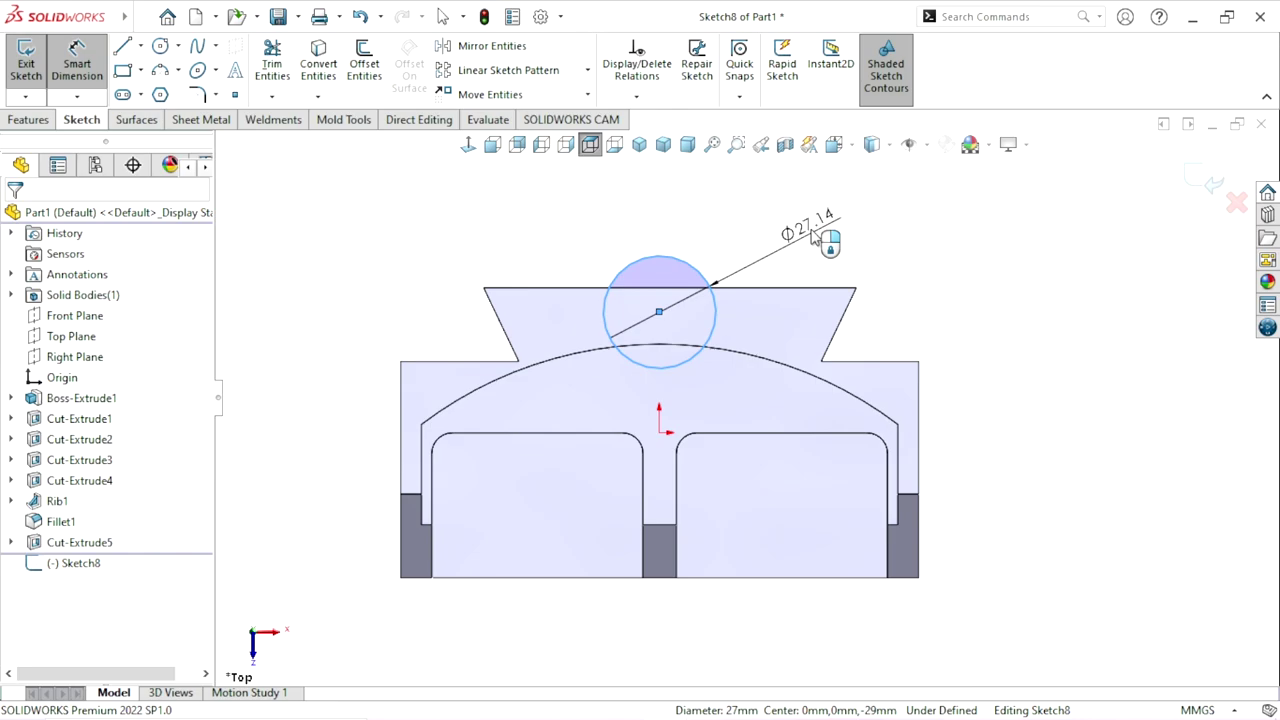
pyautogui.write('28')
pyautogui.press('Return')
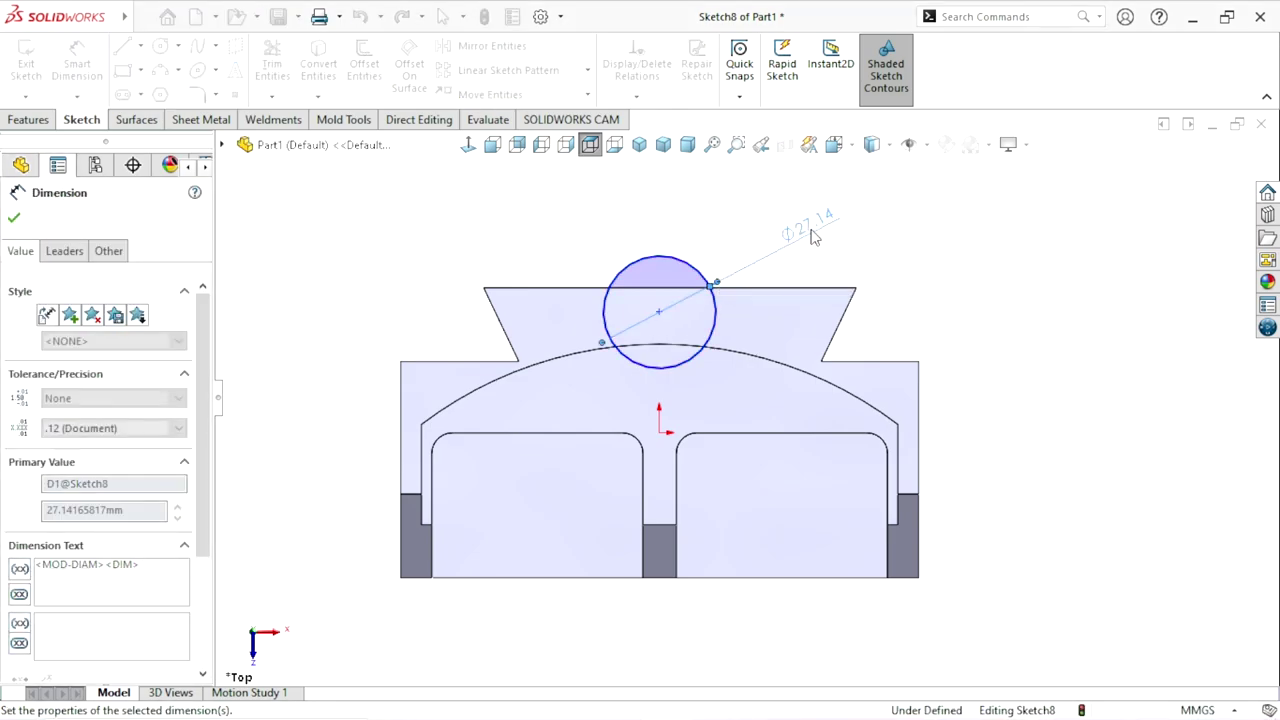
# Step: Dimension the circle centre 10.5 mm from the body's top edge
pyautogui.click(460, 363)
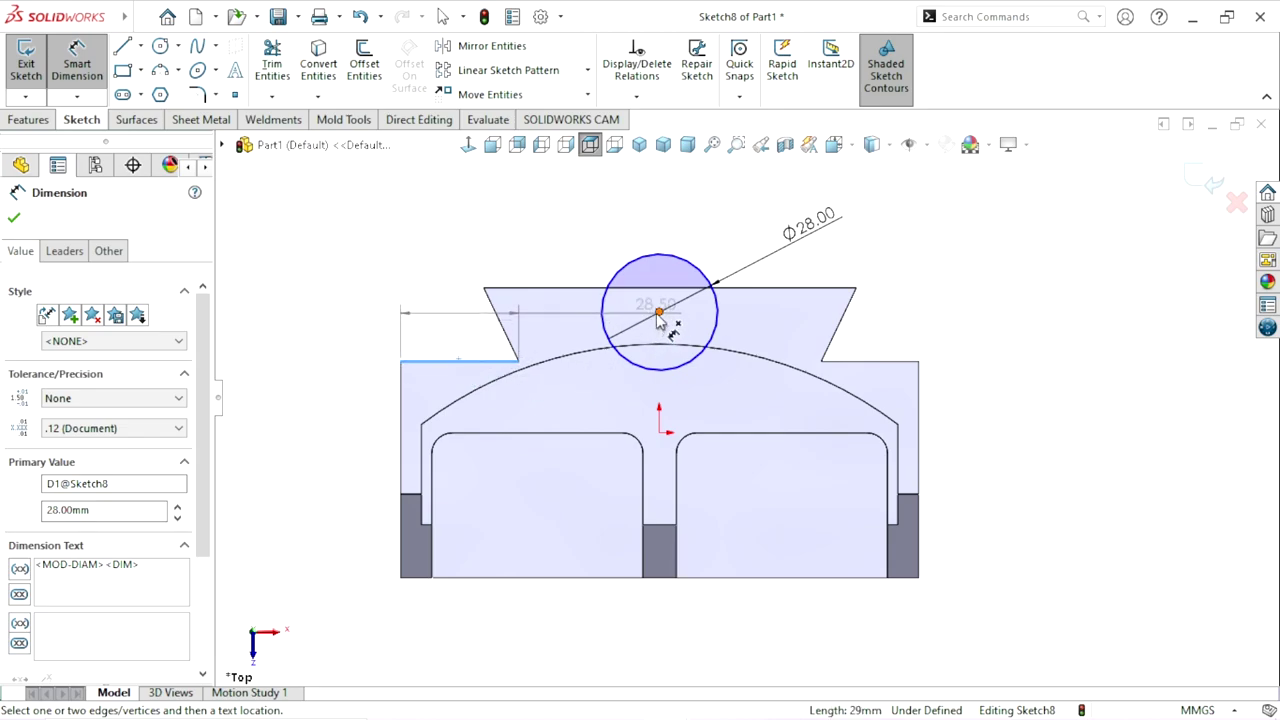
pyautogui.click(621, 324)
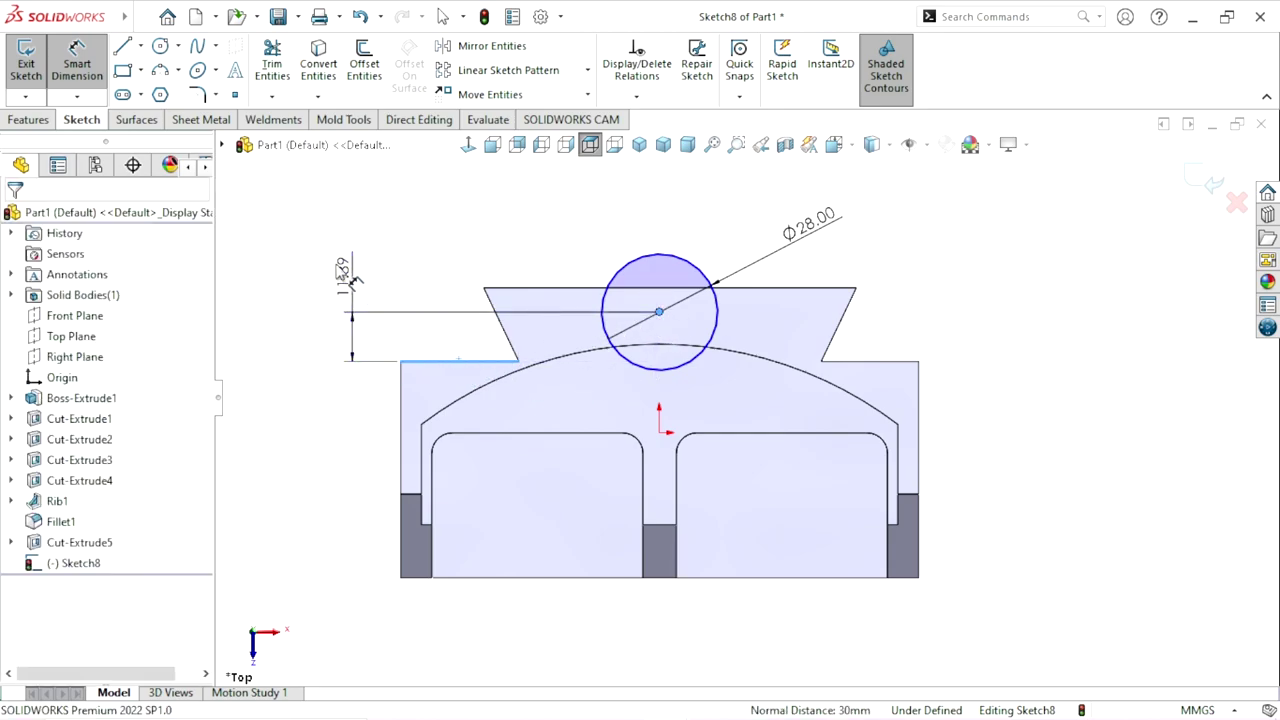
pyautogui.click(343, 270)
pyautogui.write('105')
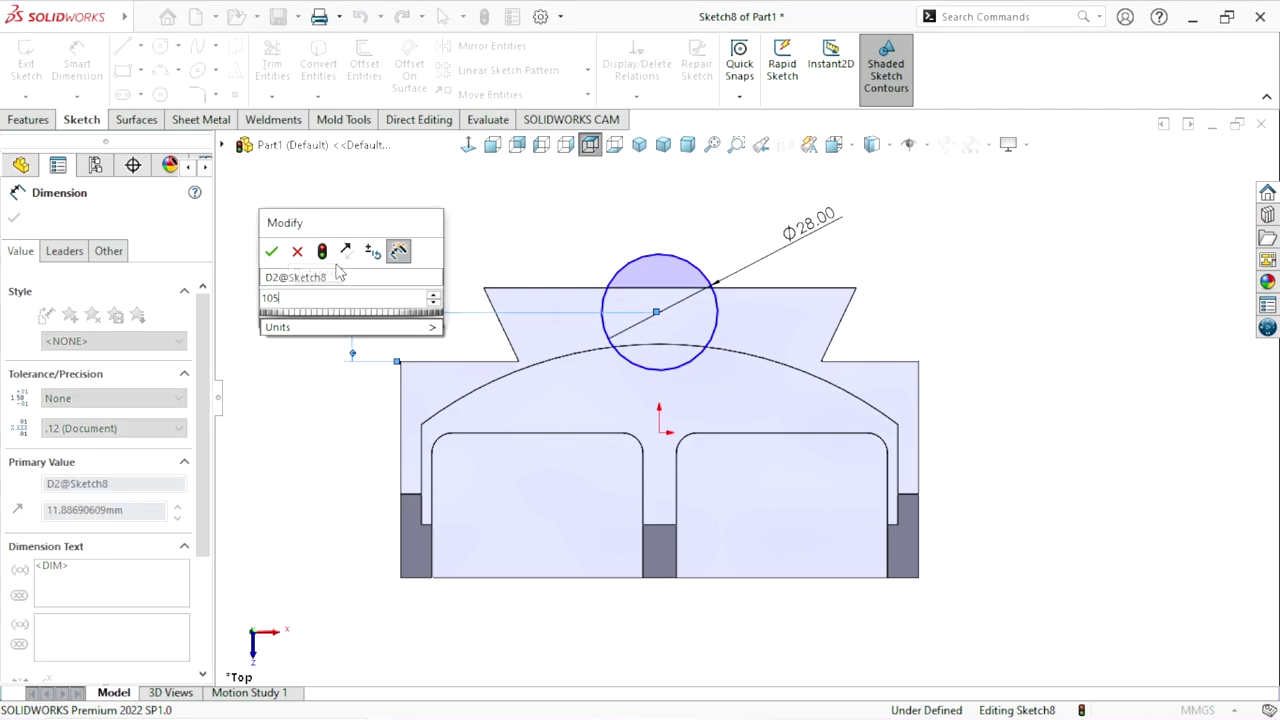
pyautogui.press('Return')
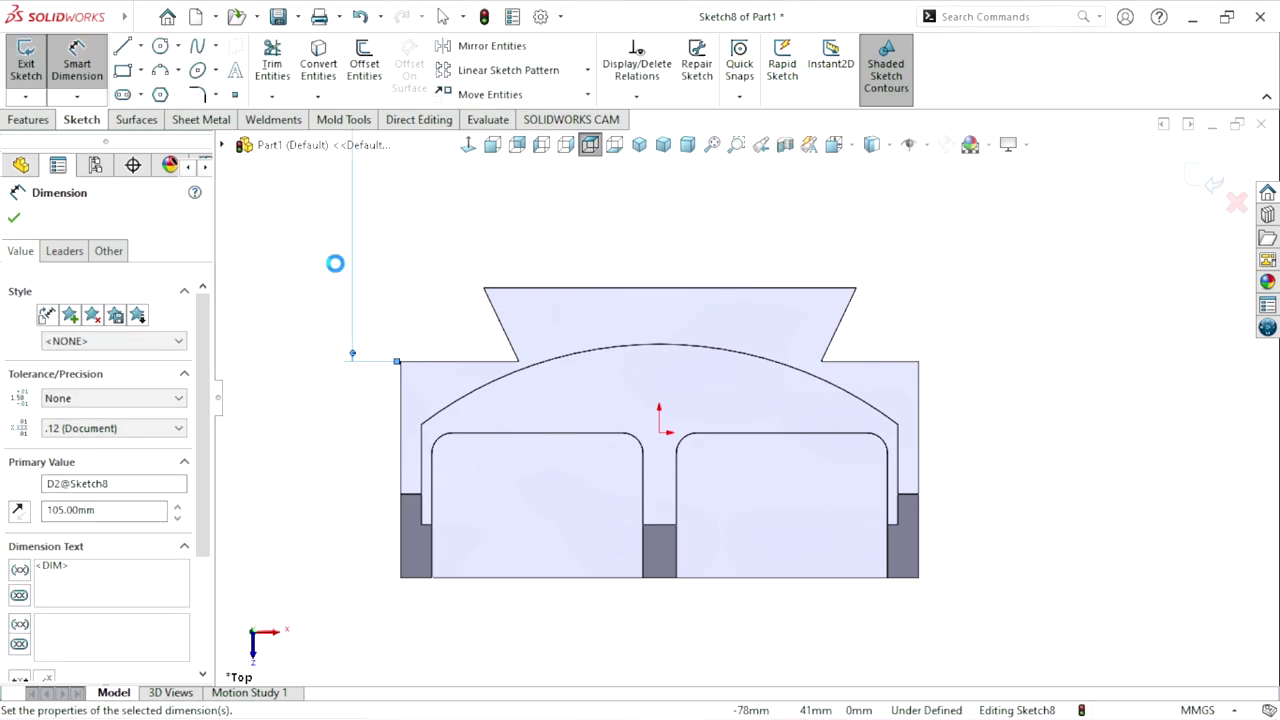
pyautogui.press('Escape')
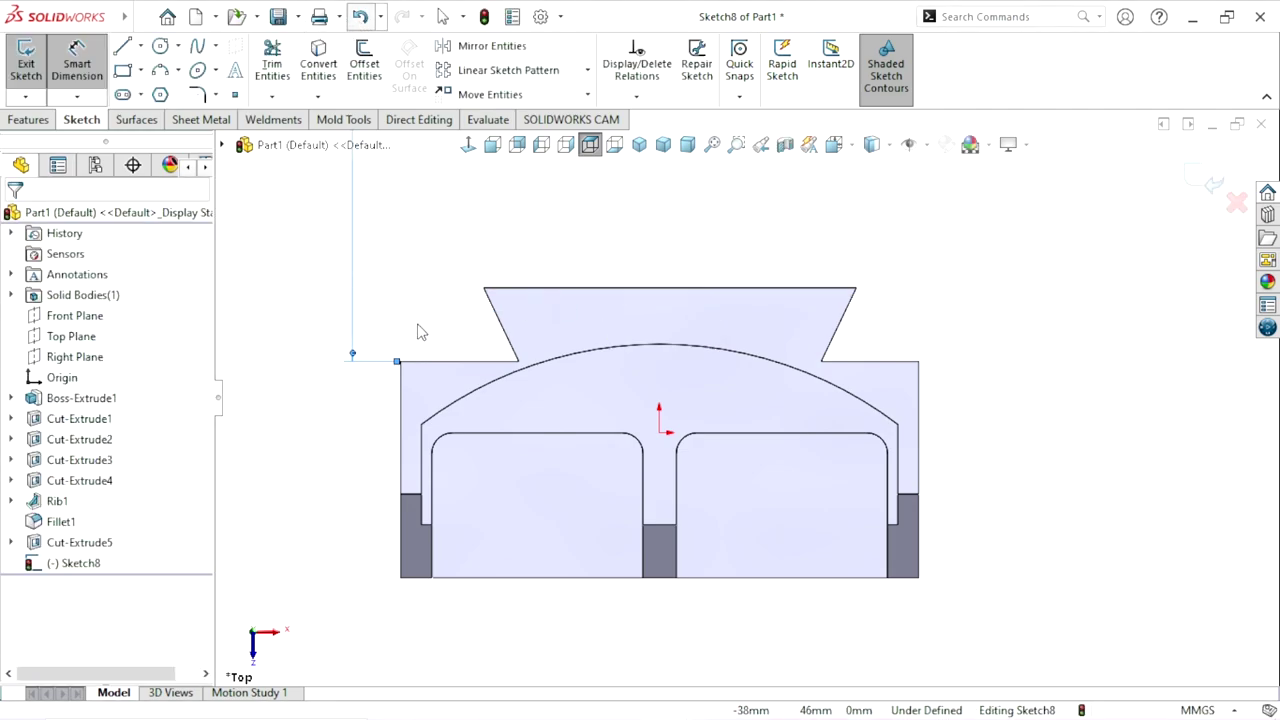
pyautogui.hotkey('ctrl', 'z')
pyautogui.doubleClick(344, 280)
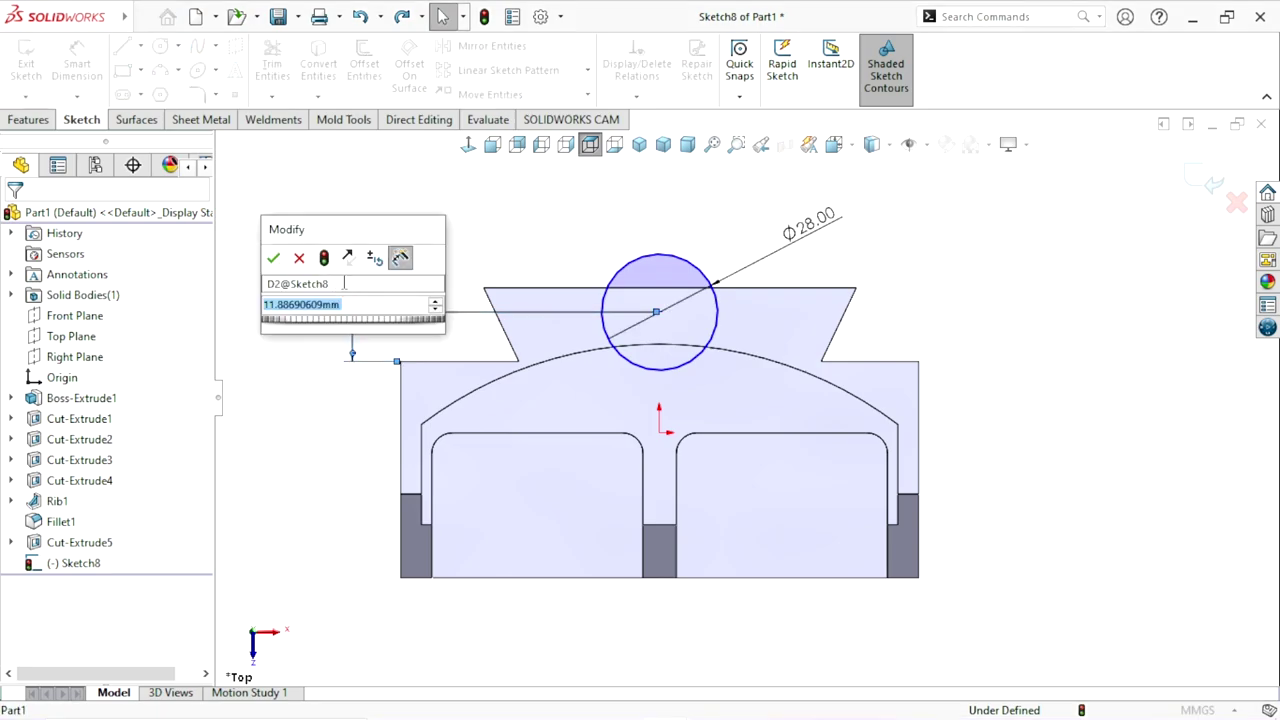
pyautogui.write('10')
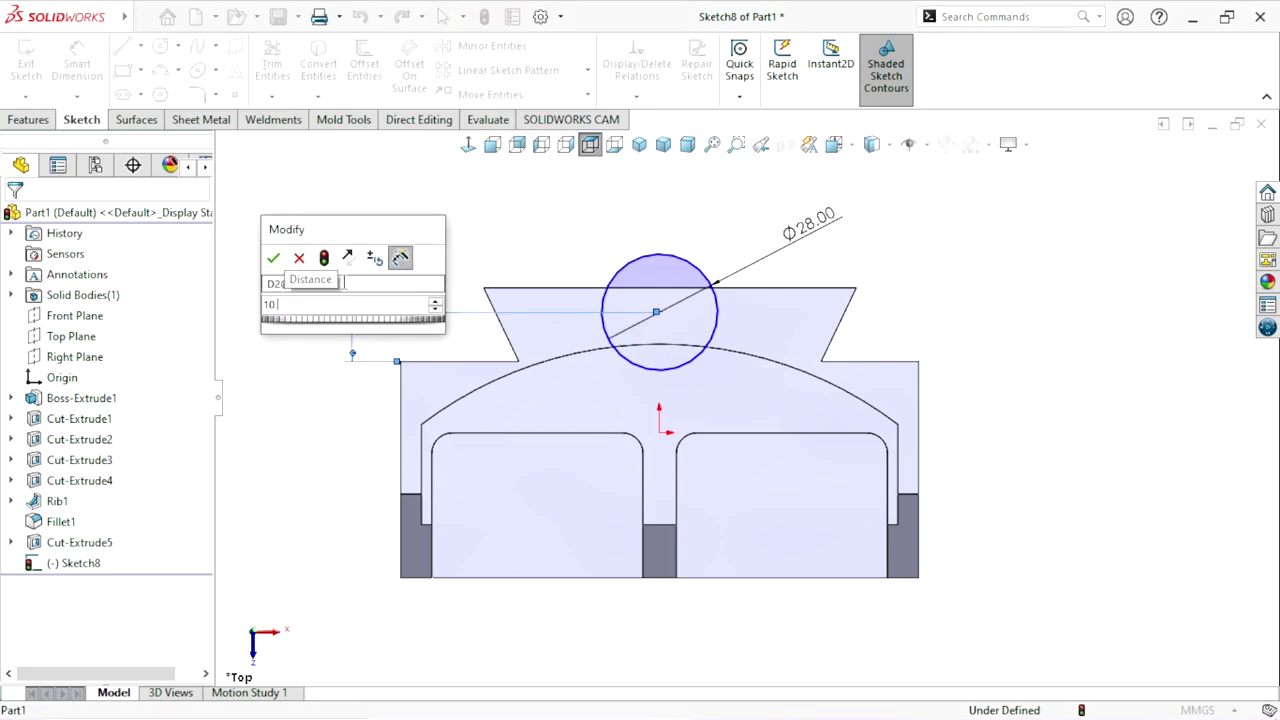
pyautogui.write('.5')
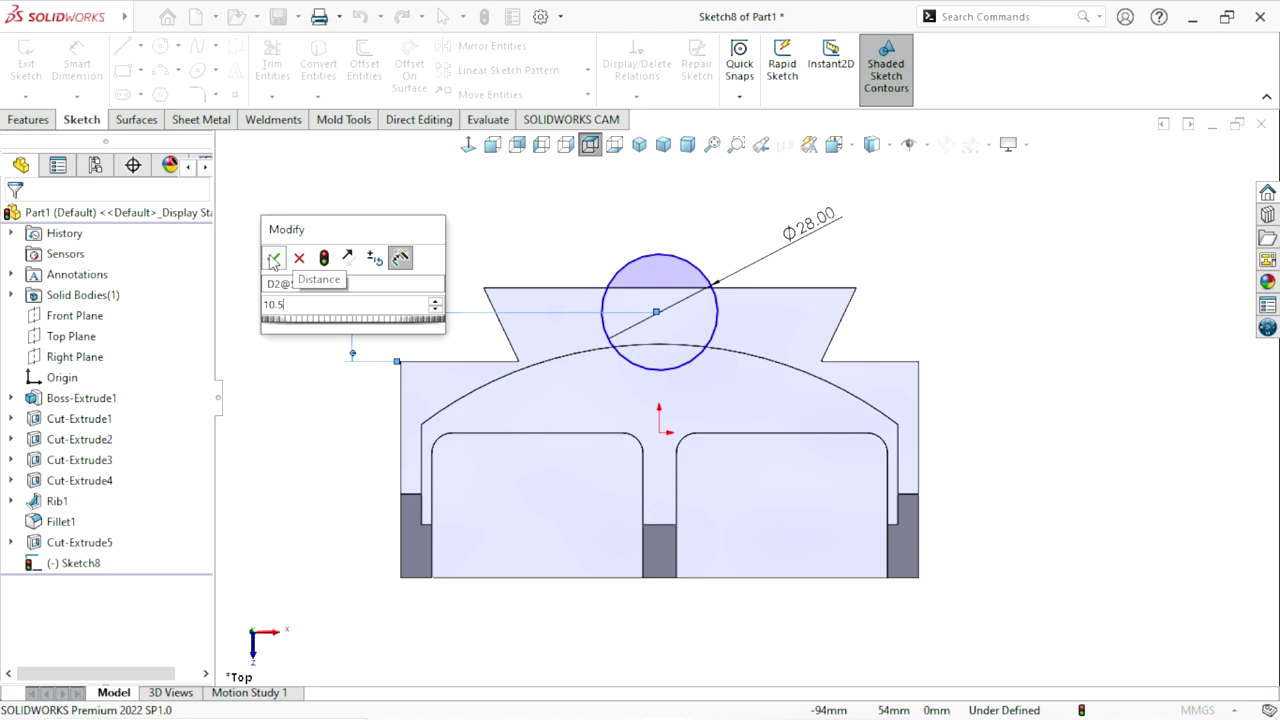
pyautogui.click(273, 258)
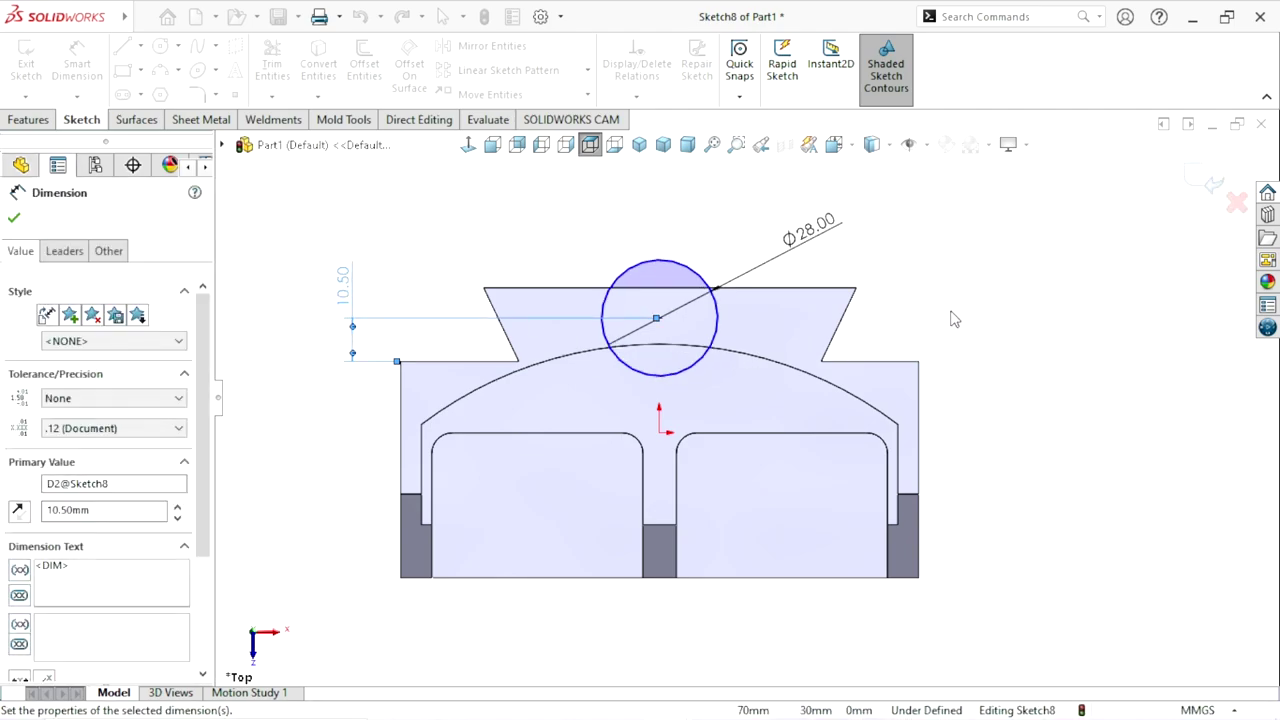
pyautogui.click(900, 349)
pyautogui.scroll(2, 750, 362)
pyautogui.scroll(-2, 750, 360)
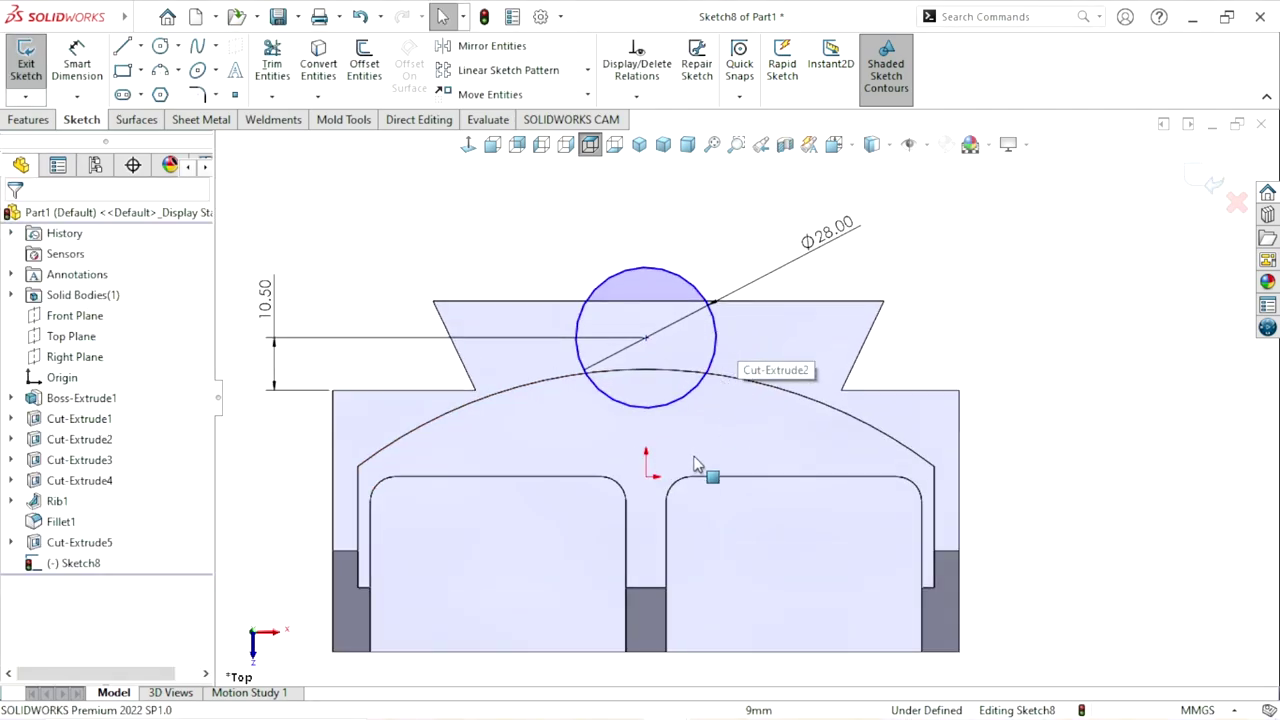
# Step: Add a Vertical relation between the circle centre and the origin
pyautogui.click(646, 476)
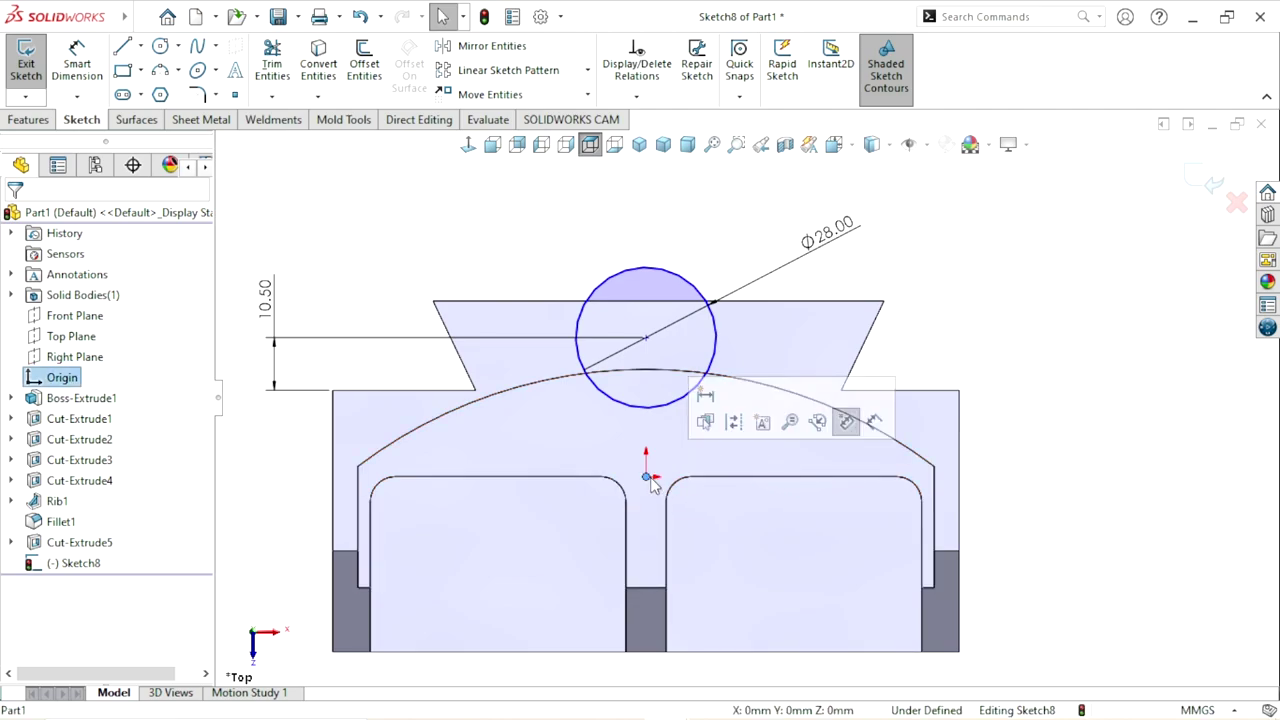
pyautogui.keyDown('ctrl'); pyautogui.click(646, 338); pyautogui.keyUp('ctrl')
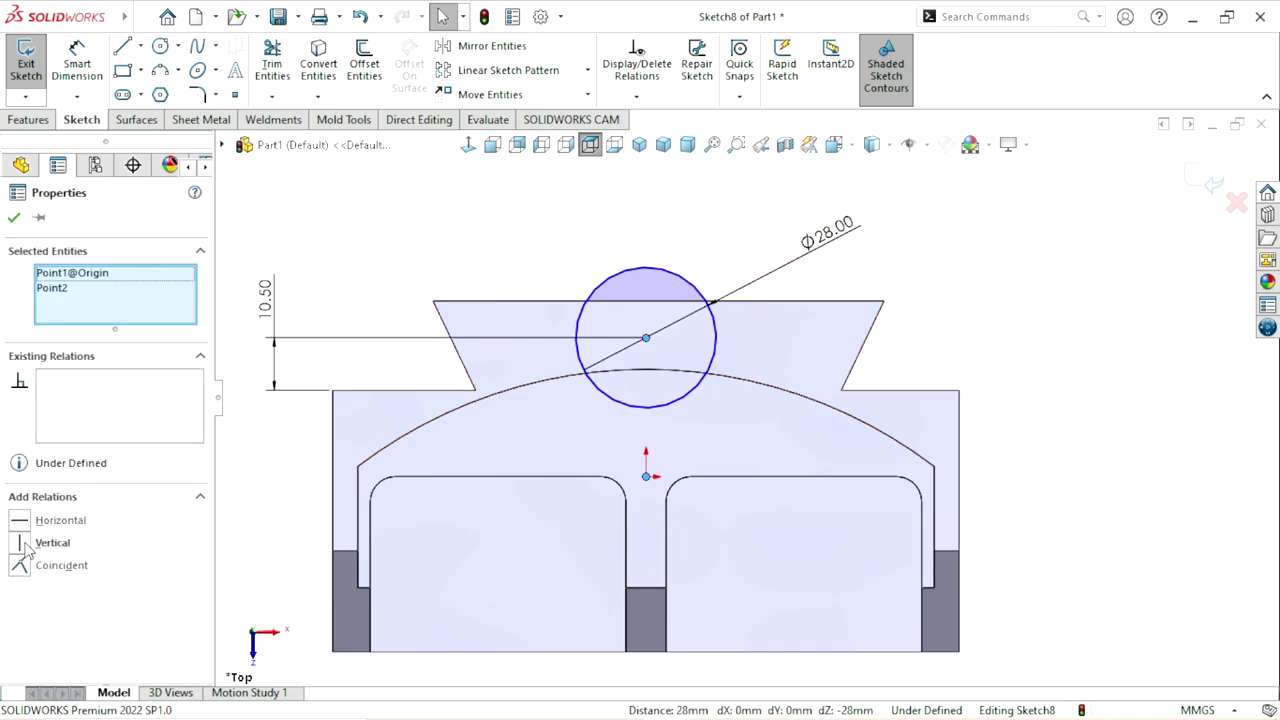
pyautogui.click(27, 550)
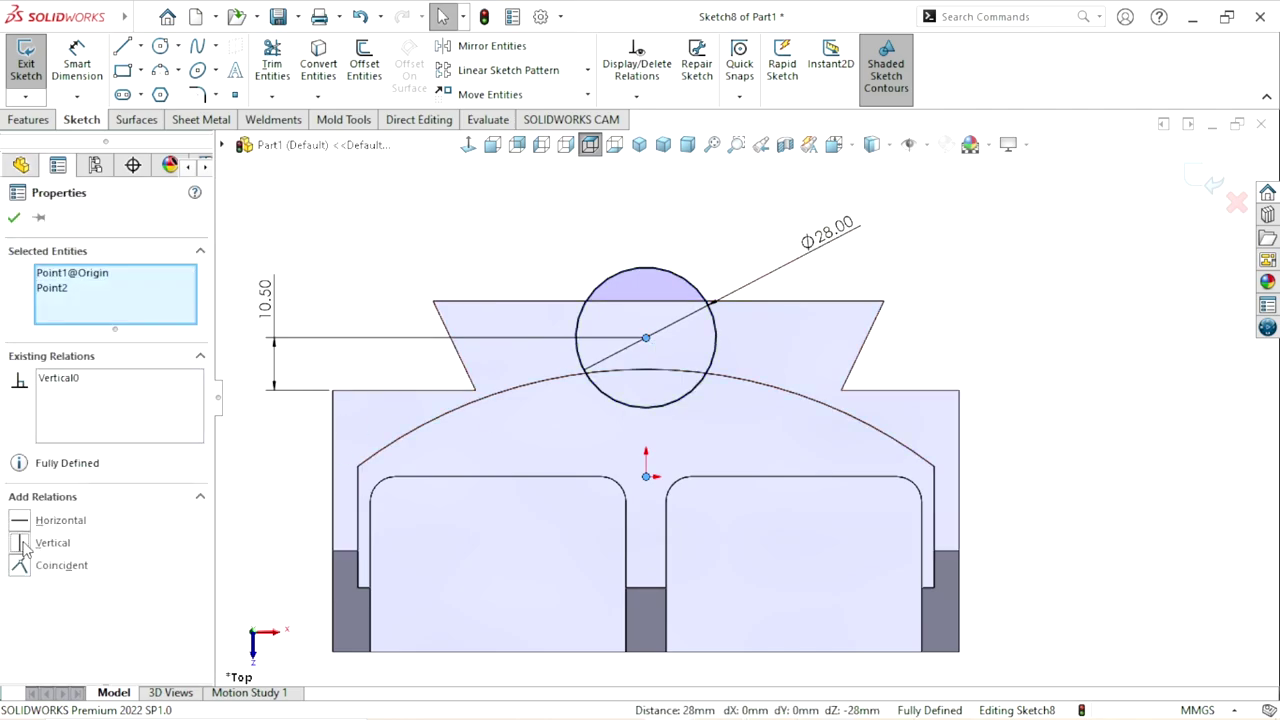
pyautogui.click(14, 219)
pyautogui.click(25, 120)
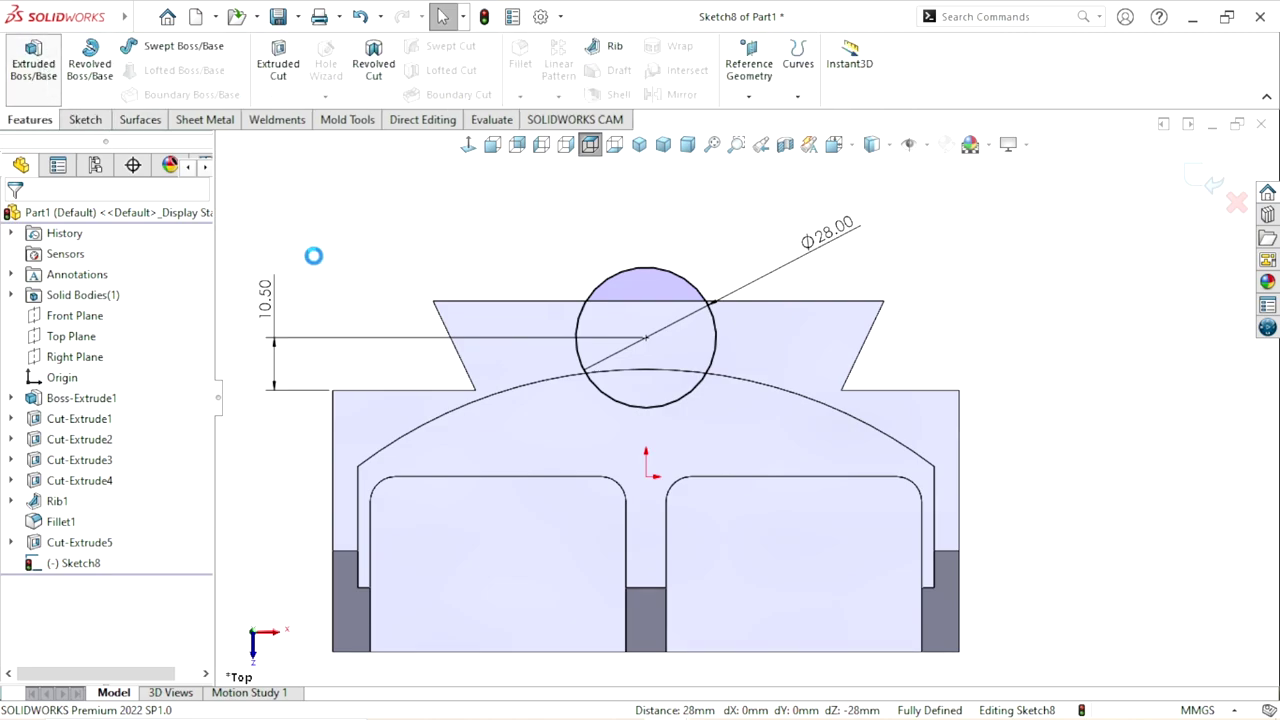
# Step: Set the boss's Direction 1 to Up To Surface at the bottom face
pyautogui.hotkey('ctrl', '7')
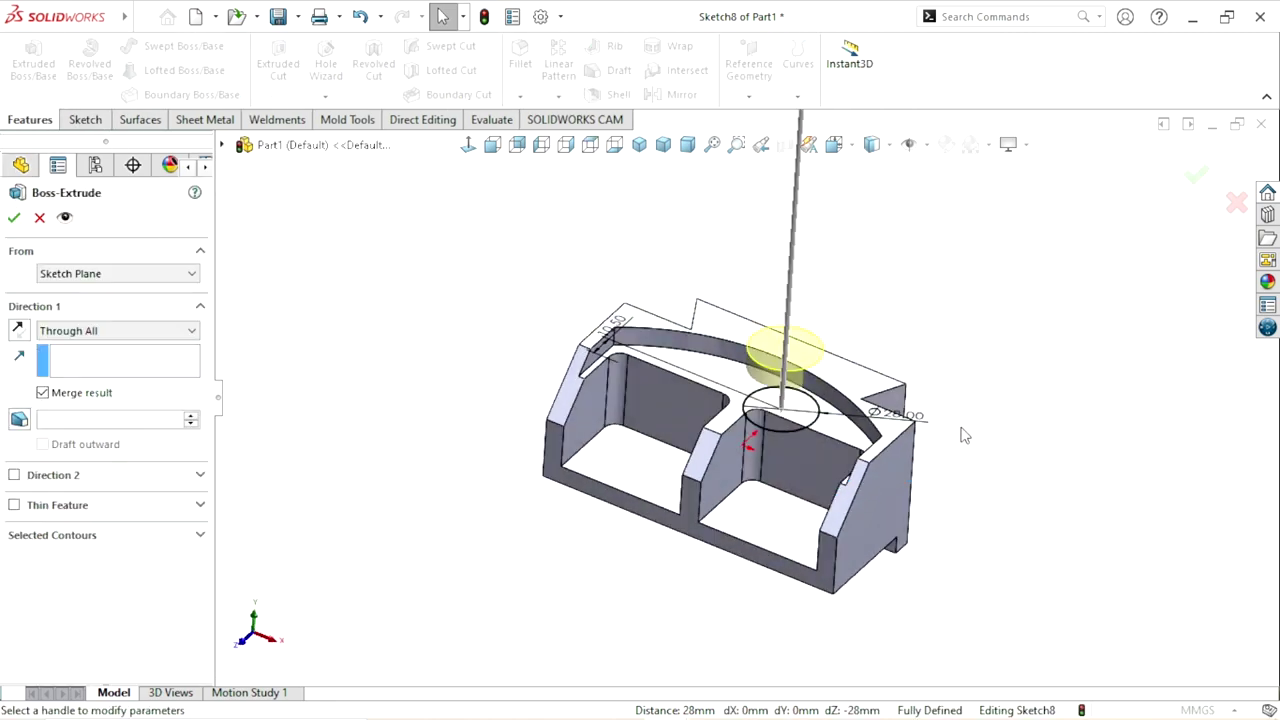
pyautogui.moveTo(531, 400); pyautogui.dragTo(737, 535, button='middle')
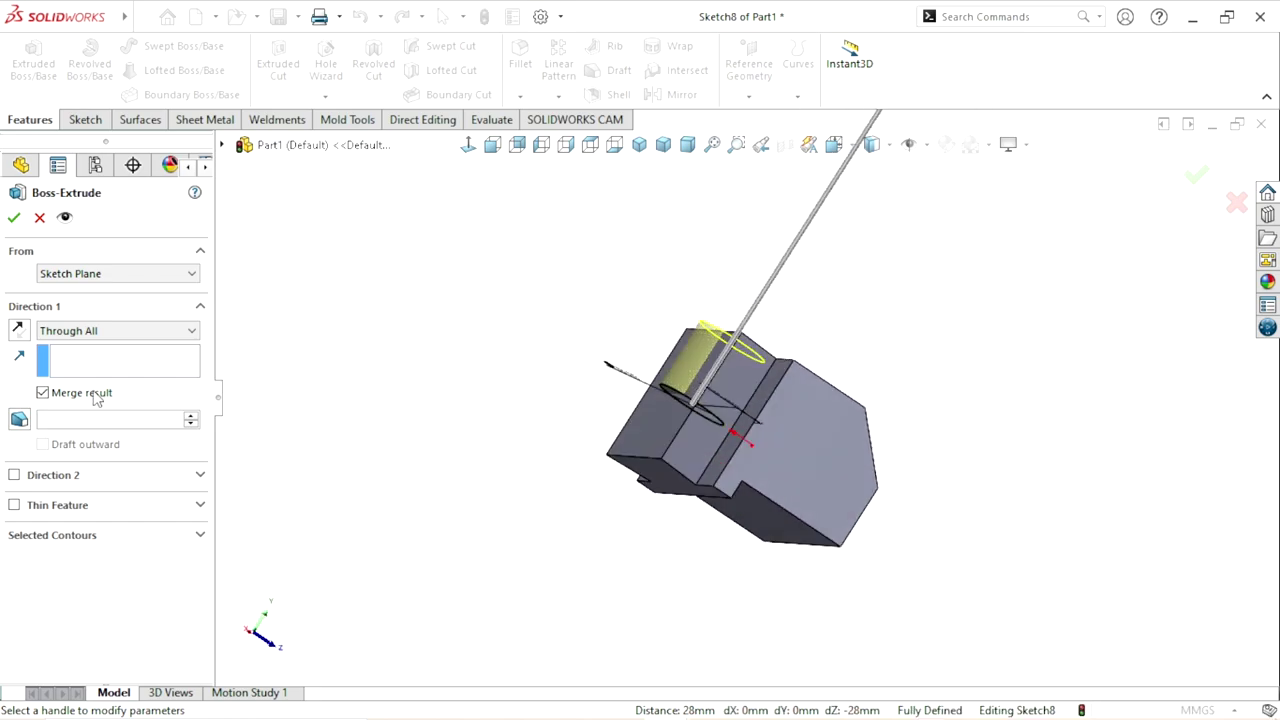
pyautogui.click(55, 330)
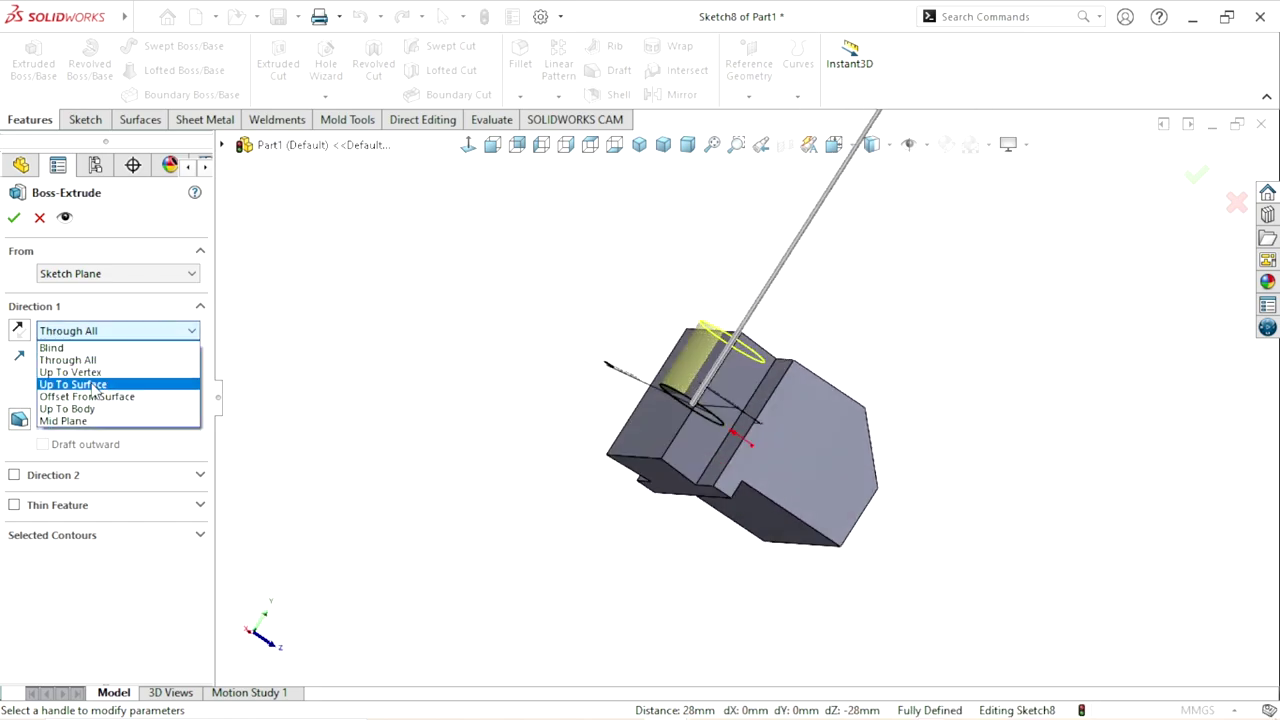
pyautogui.click(93, 385)
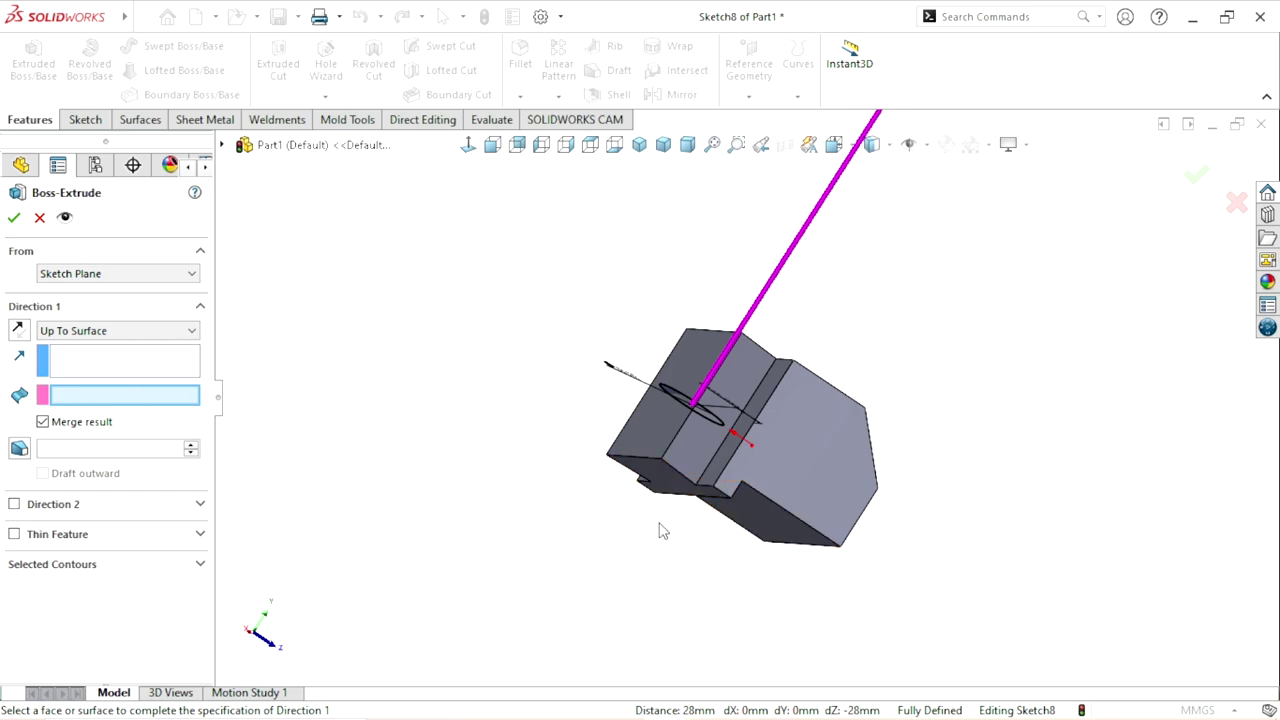
pyautogui.moveTo(657, 528); pyautogui.dragTo(660, 478, button='middle')
pyautogui.click(658, 463)
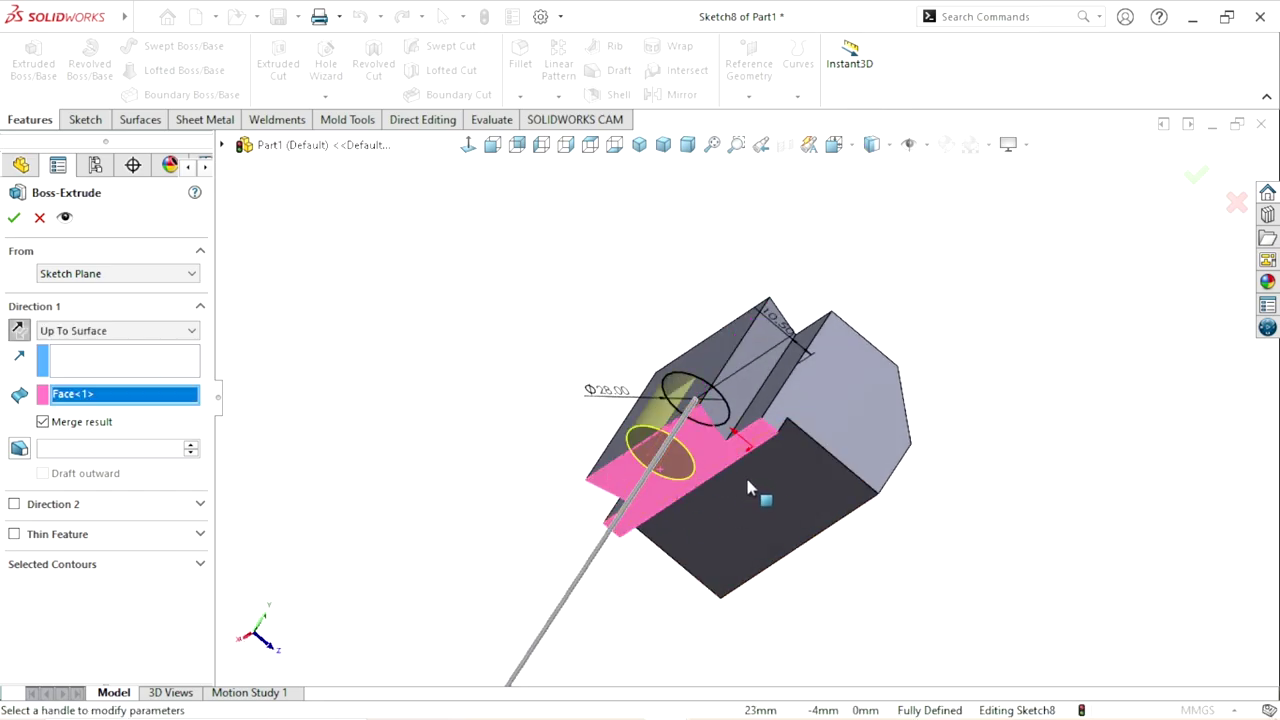
pyautogui.moveTo(937, 414)
pyautogui.mouseDown(button='middle')
pyautogui.moveTo(977, 383)
pyautogui.moveTo(708, 512)
pyautogui.mouseUp(button='middle')
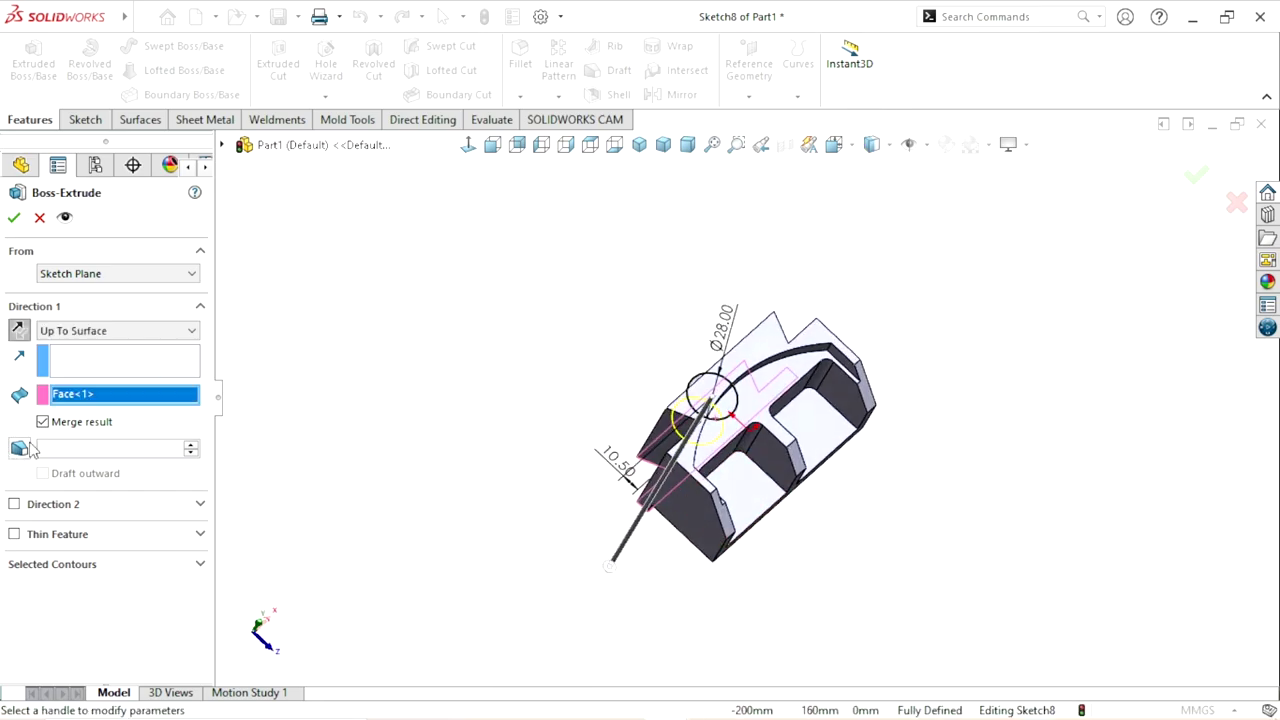
# Step: Add a Blind 30 mm Direction 2 and accept Boss-Extrude2
pyautogui.click(15, 506)
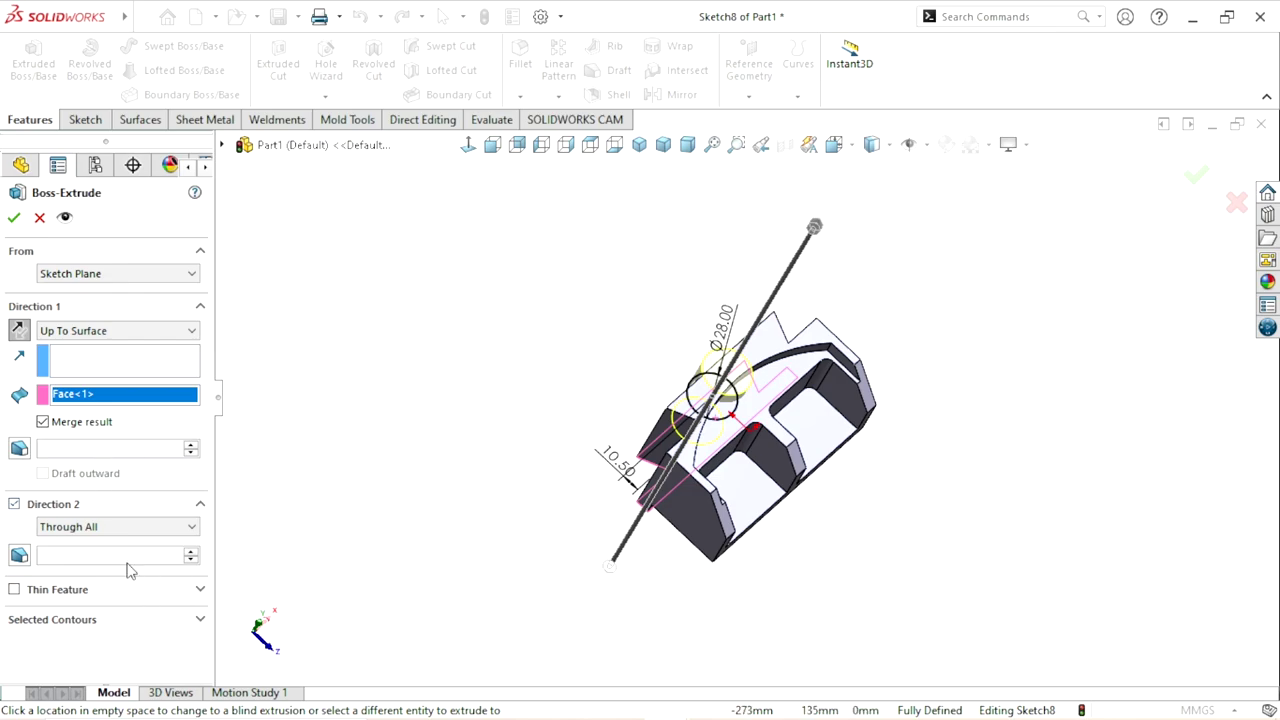
pyautogui.click(135, 527)
pyautogui.click(124, 542)
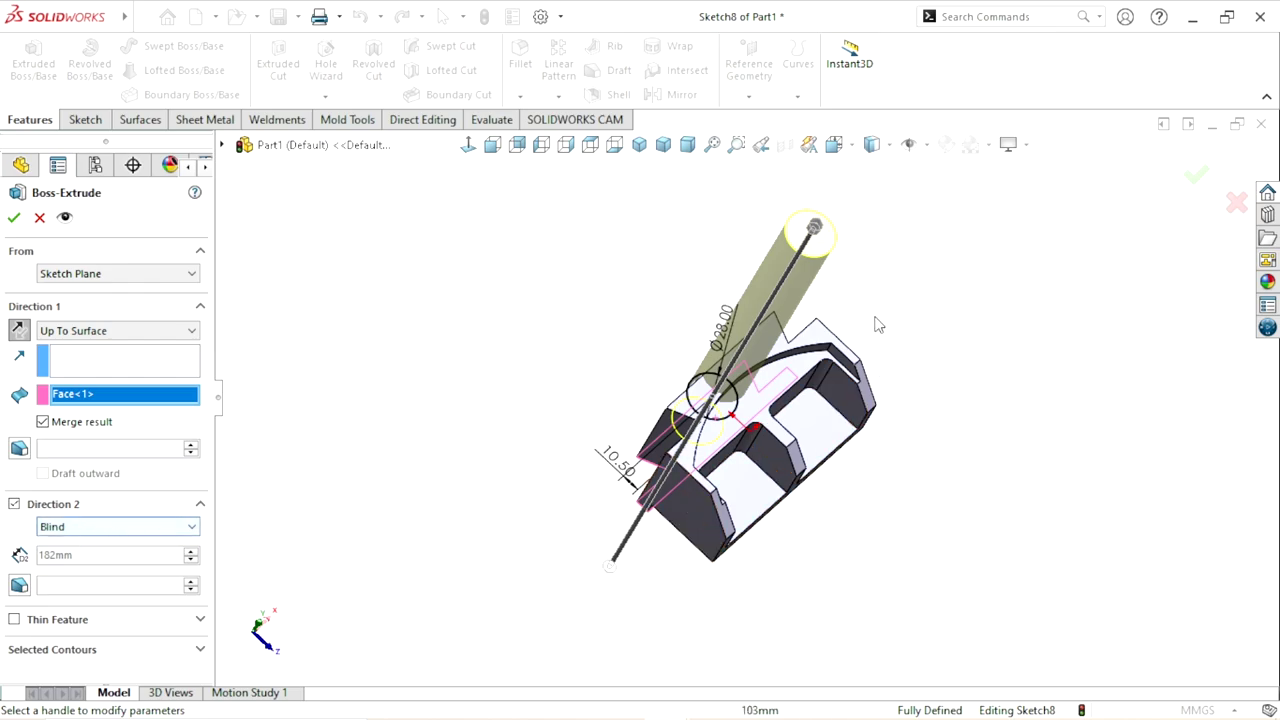
pyautogui.moveTo(874, 323)
pyautogui.mouseDown(button='middle')
pyautogui.moveTo(730, 450)
pyautogui.moveTo(971, 271)
pyautogui.mouseUp(button='middle')
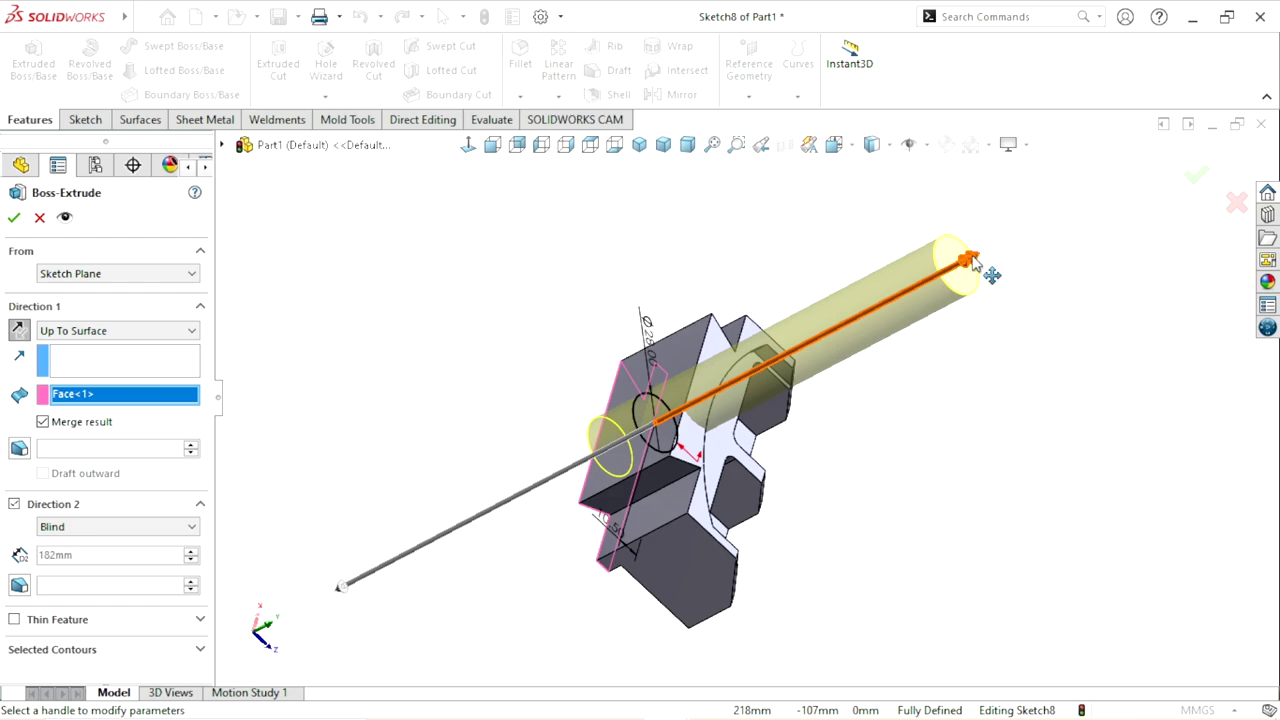
pyautogui.moveTo(998, 262); pyautogui.dragTo(1030, 250)
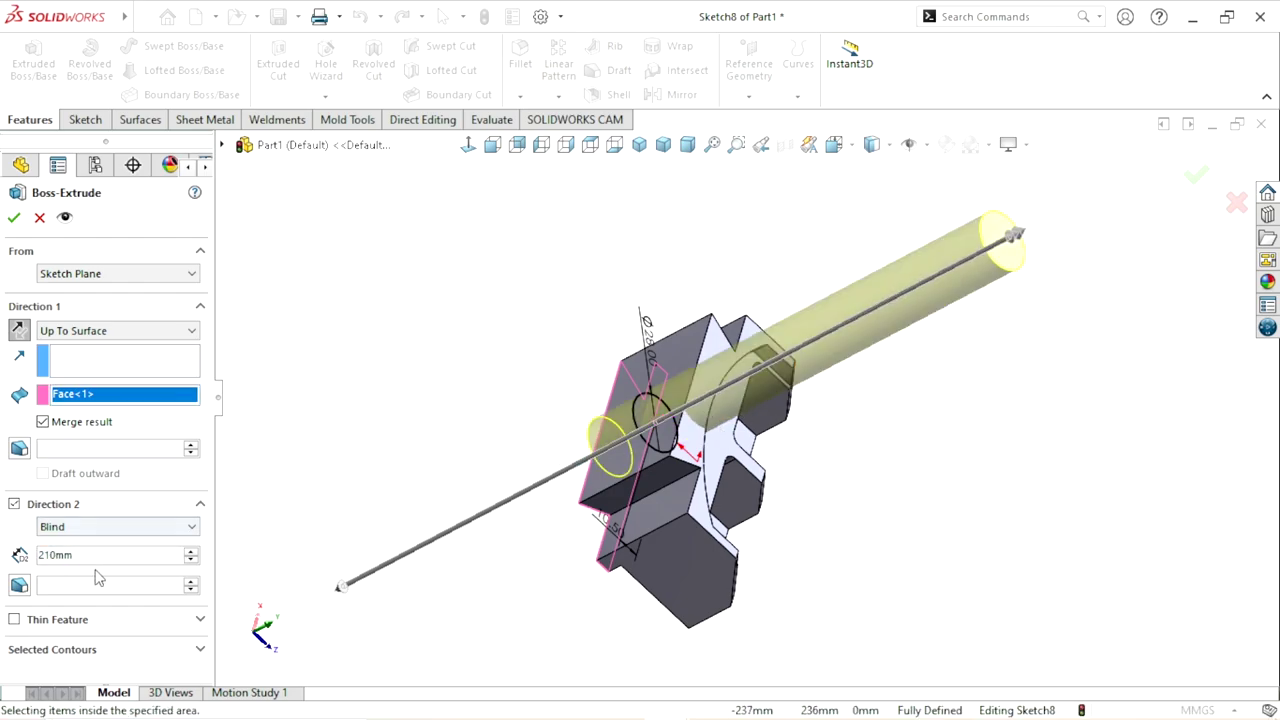
pyautogui.moveTo(108, 554); pyautogui.dragTo(2, 554)
pyautogui.write('30')
pyautogui.press('Return')
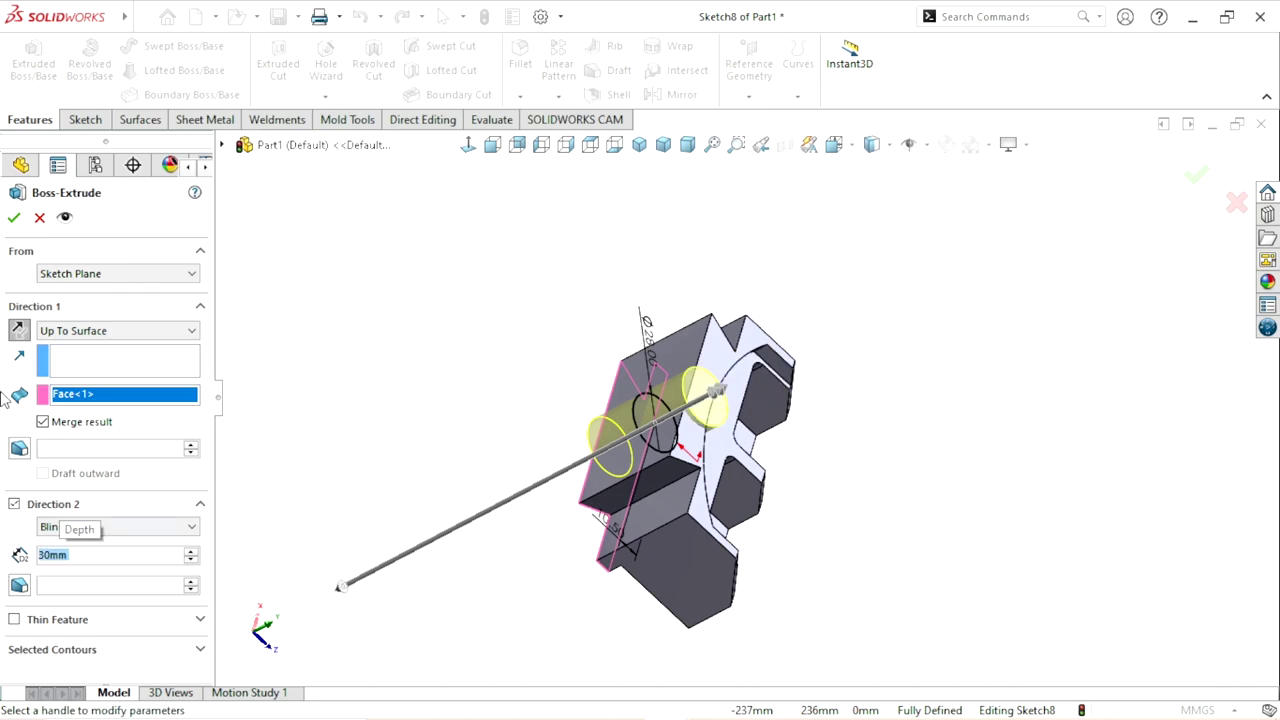
pyautogui.click(17, 220)
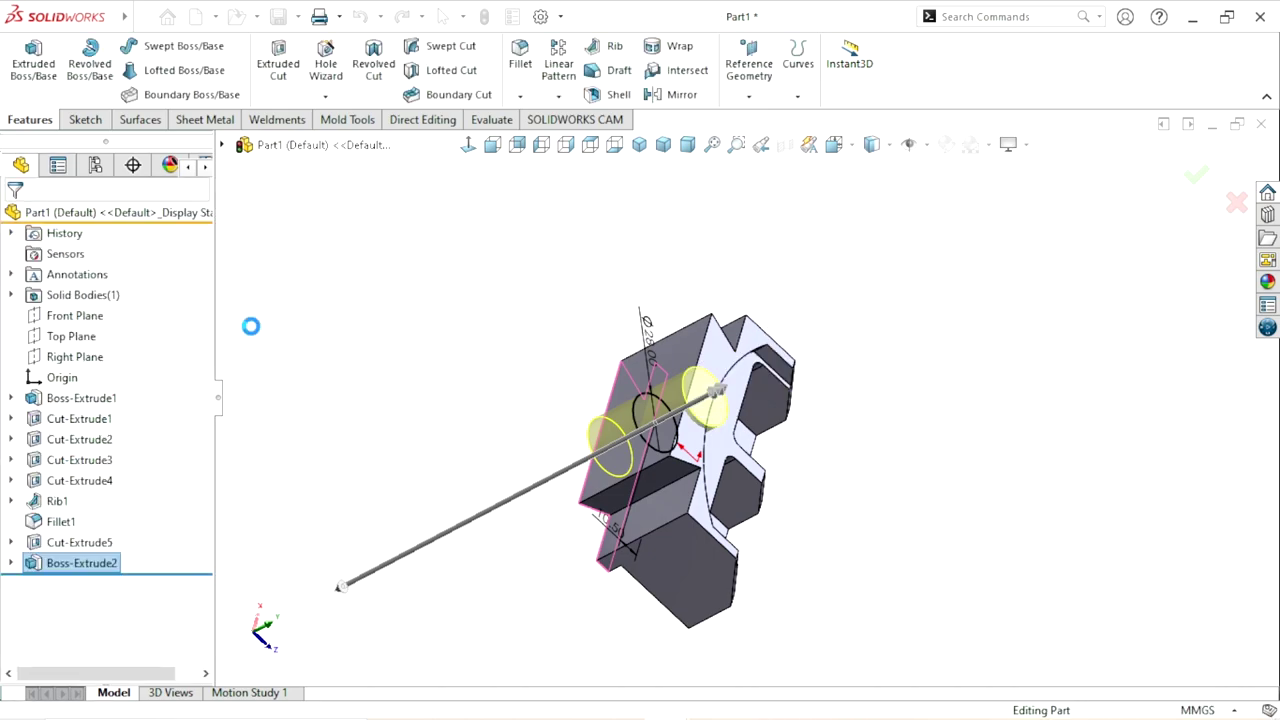
# Step: Select the Ø28 cylinder's end face, view it Normal To, and start Hole Wizard
pyautogui.moveTo(452, 378); pyautogui.dragTo(679, 381, button='middle')
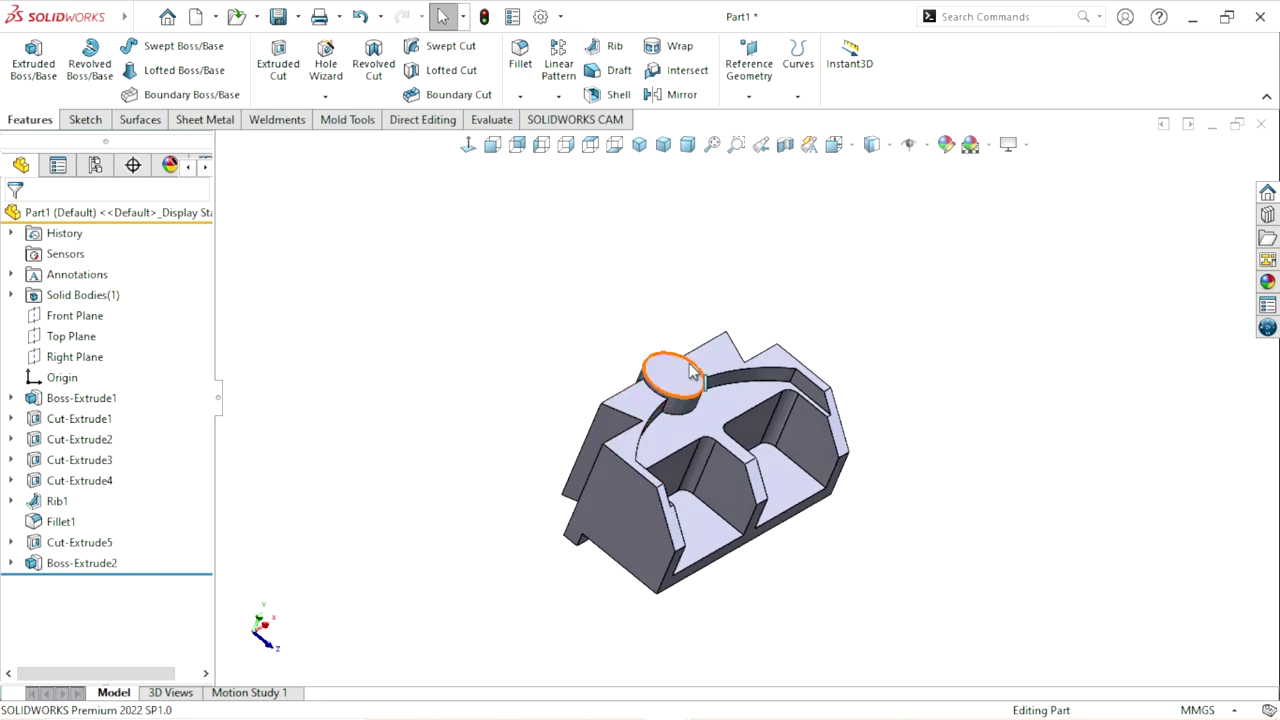
pyautogui.click(679, 381)
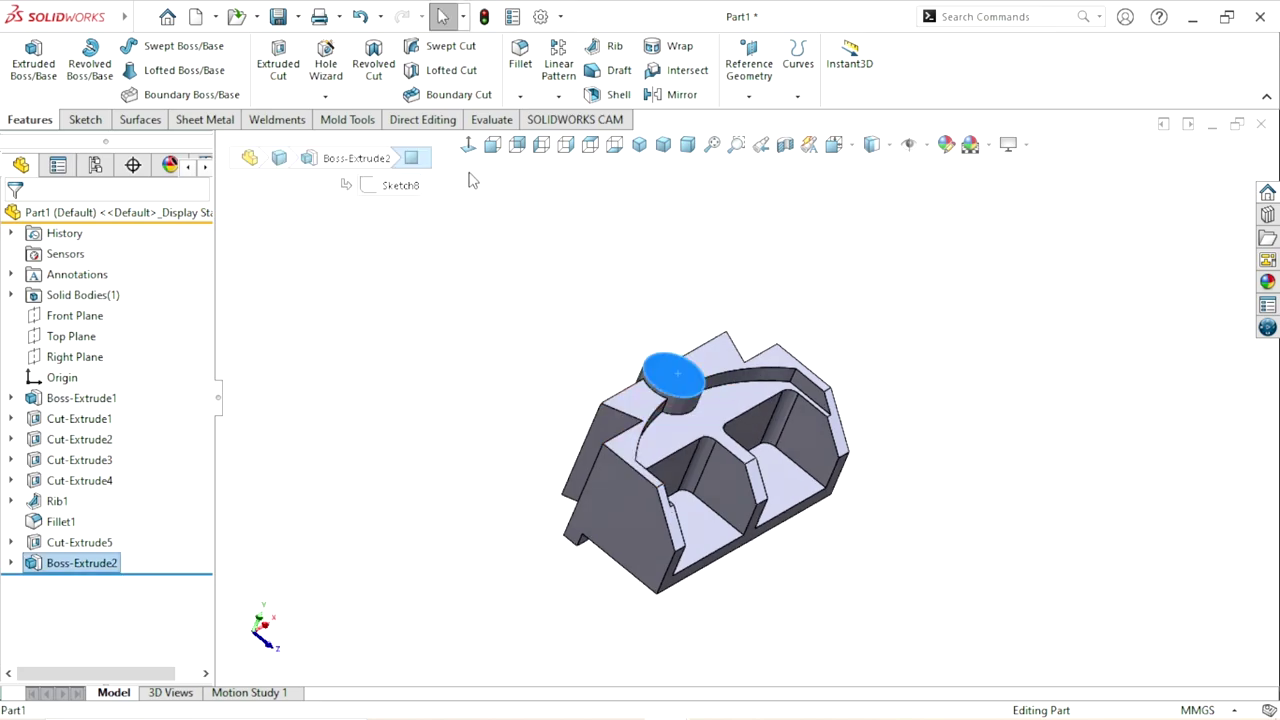
pyautogui.click(468, 145)
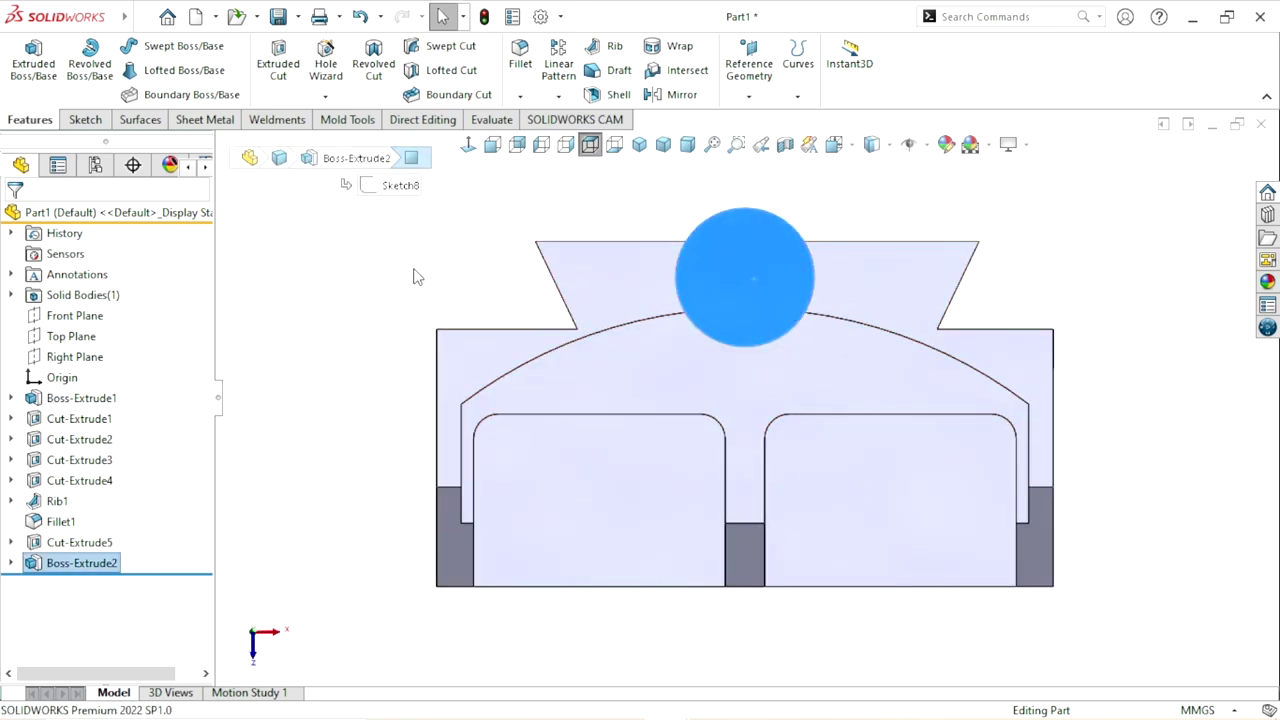
pyautogui.click(325, 63)
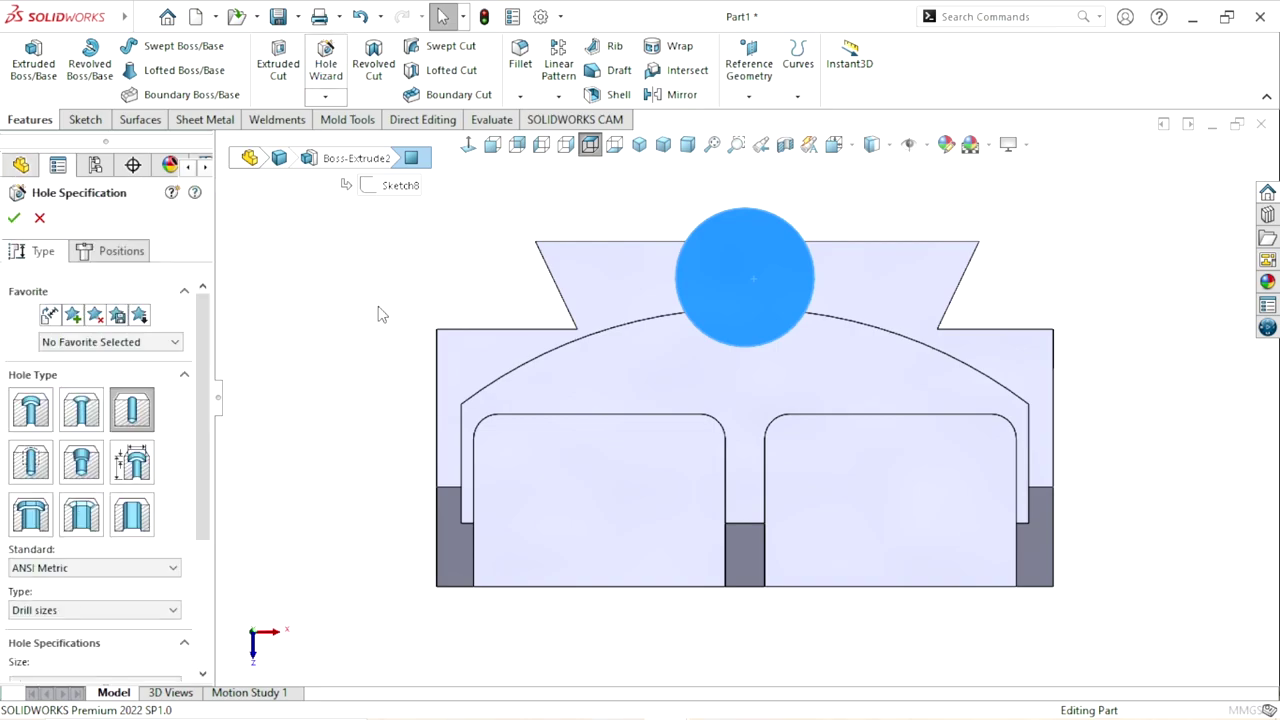
# Step: Set the hole to Tap Drills type with size M16x2.0
pyautogui.click(147, 420)
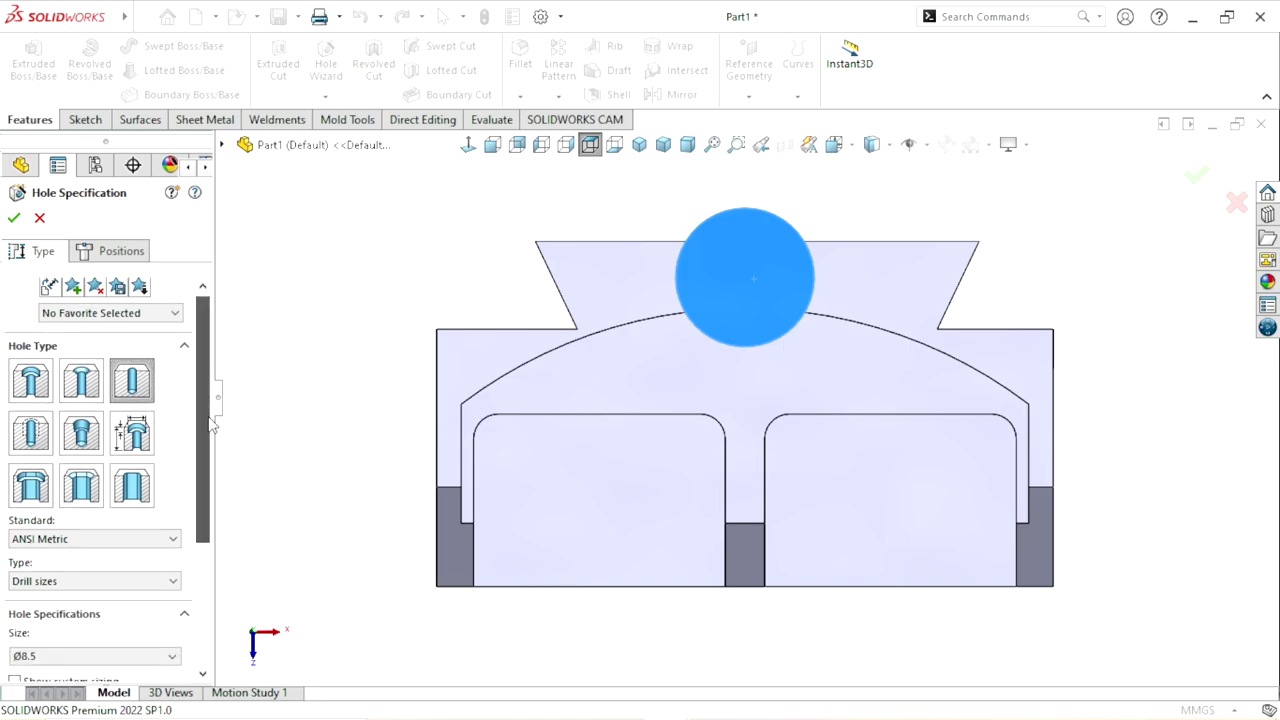
pyautogui.scroll(-3, 83, 455)
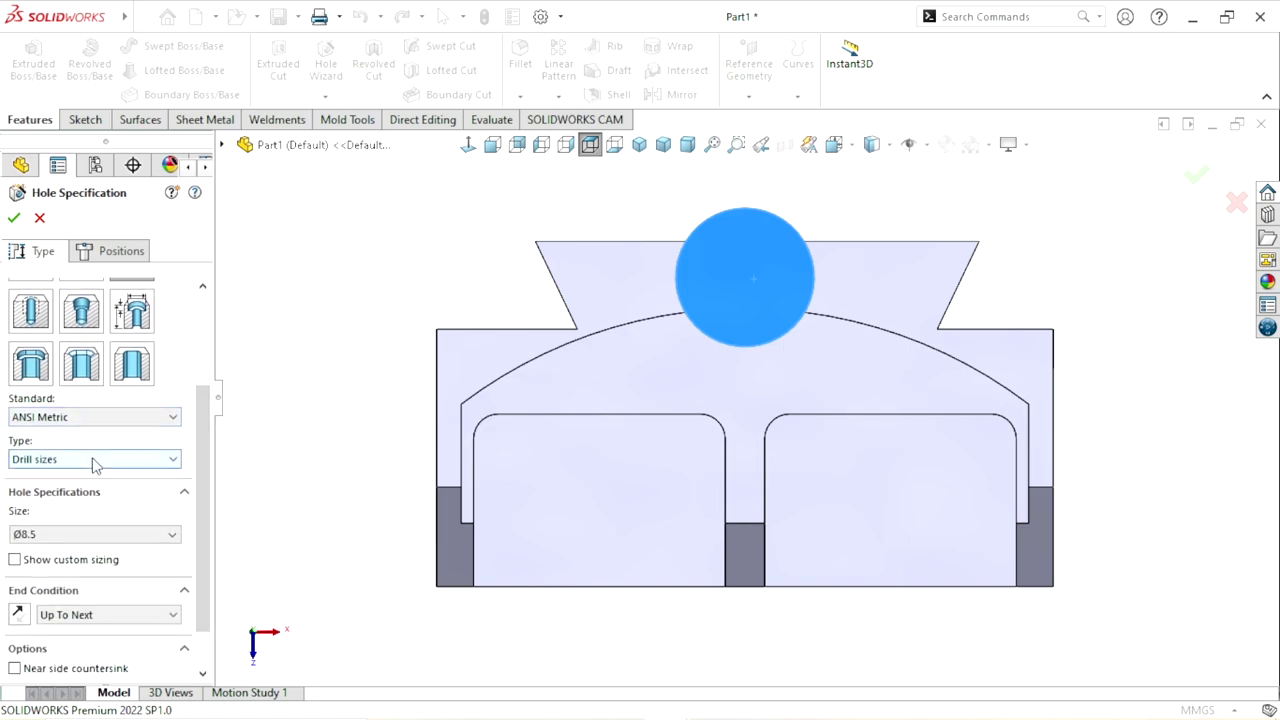
pyautogui.click(95, 462)
pyautogui.click(60, 524)
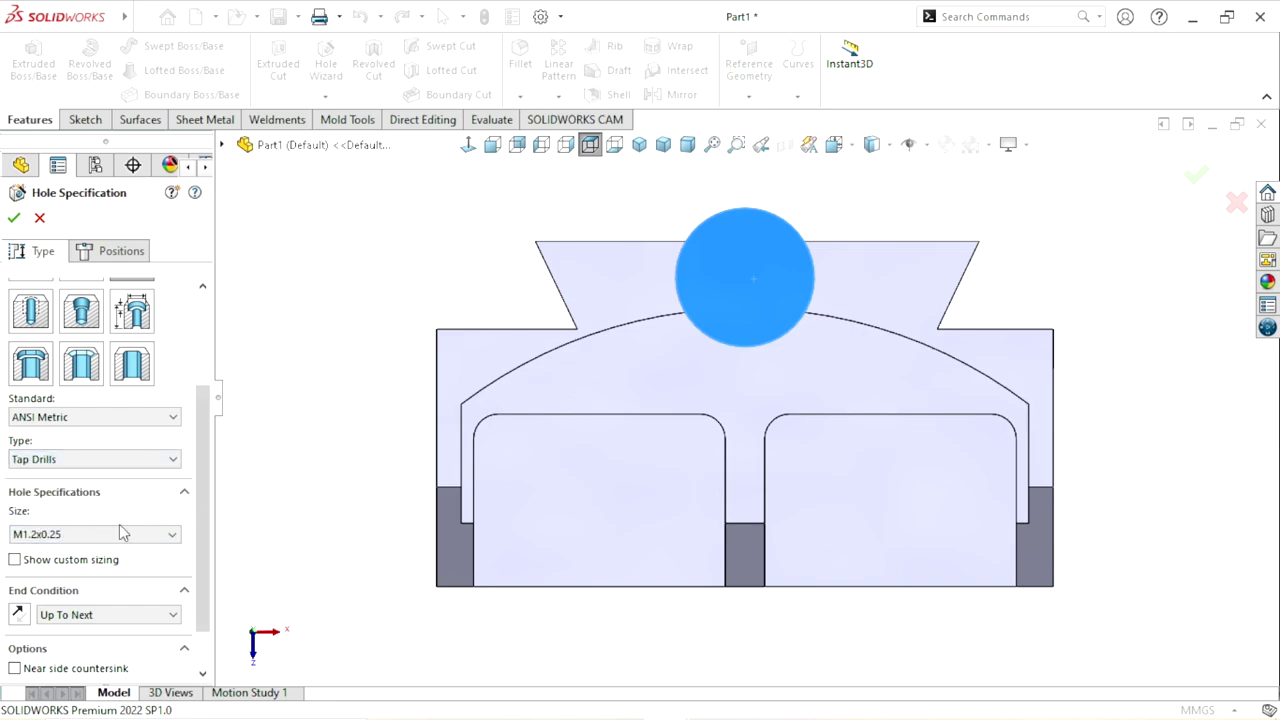
pyautogui.click(111, 535)
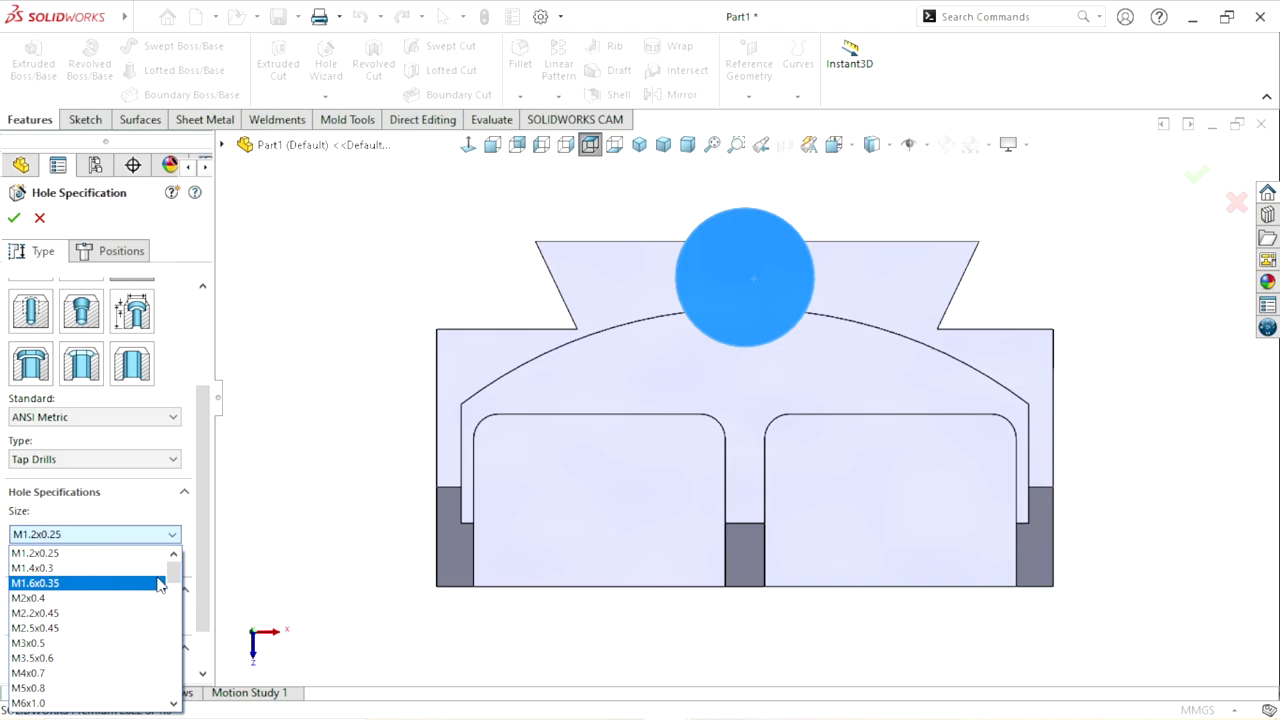
pyautogui.moveTo(174, 575); pyautogui.dragTo(174, 612)
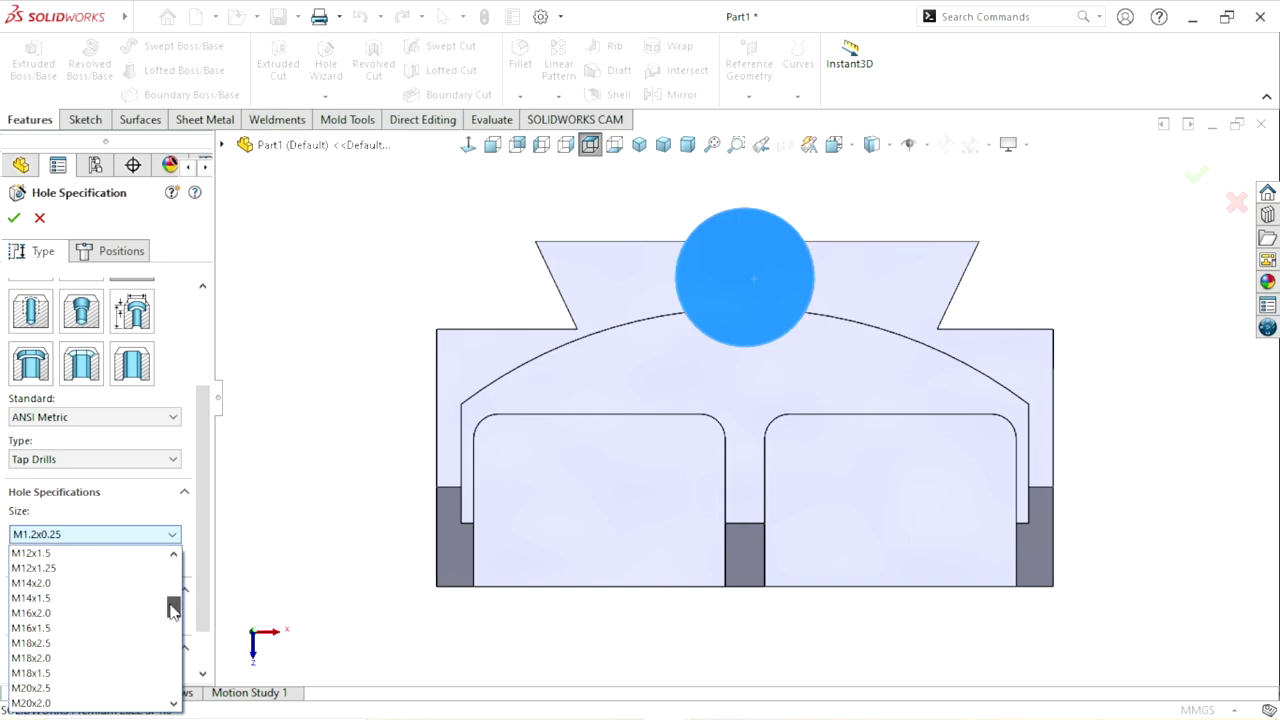
pyautogui.click(61, 616)
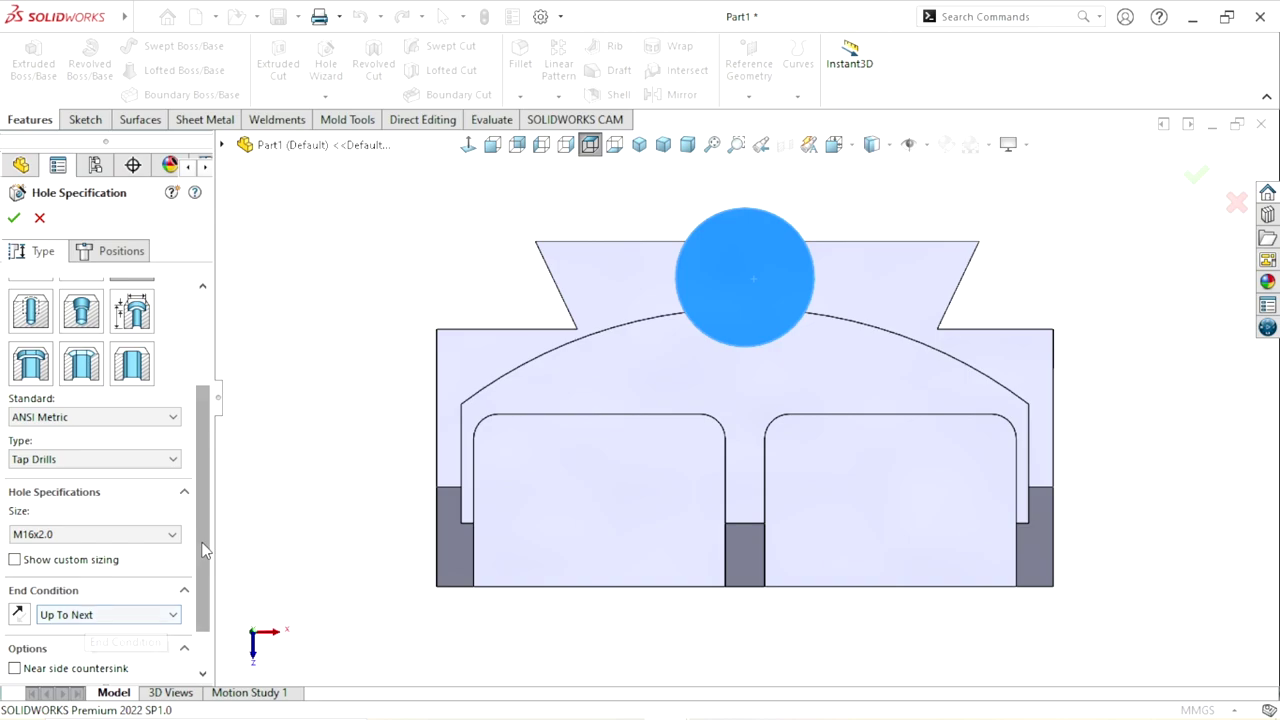
# Step: Position the M16 tap-drill hole at the boss circle's centre and accept it
pyautogui.scroll(-1, 186, 562)
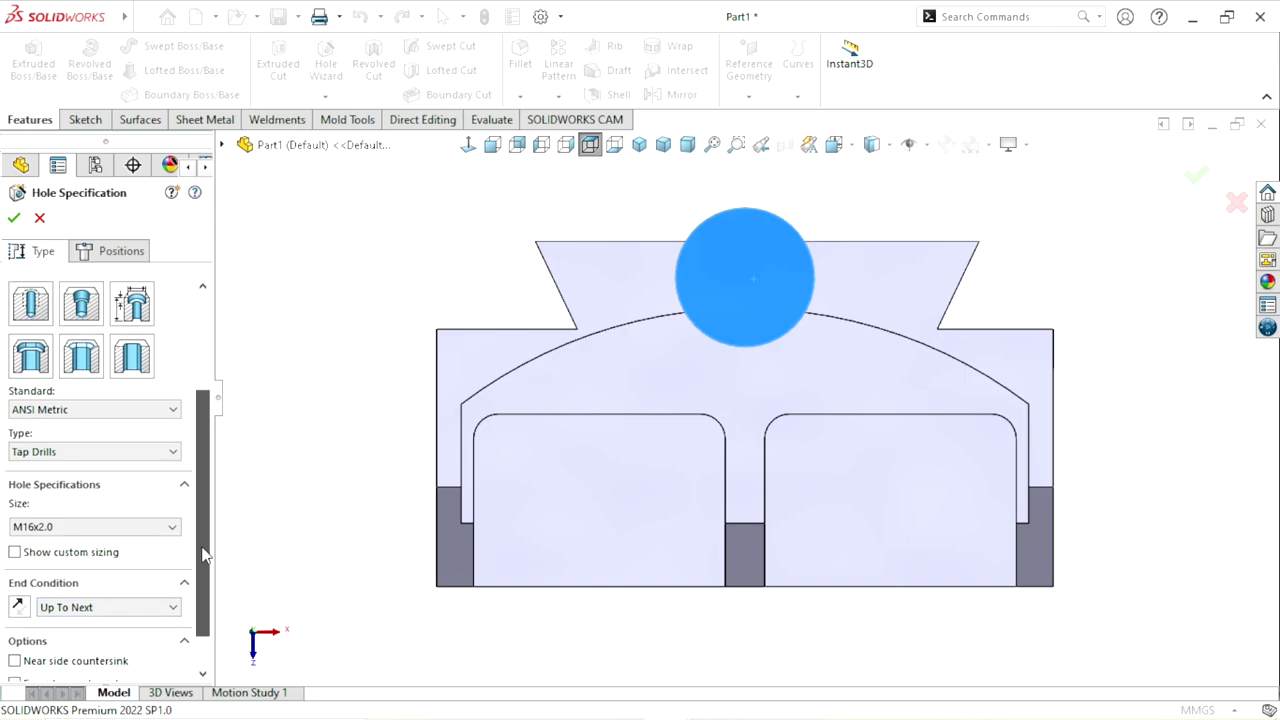
pyautogui.click(124, 254)
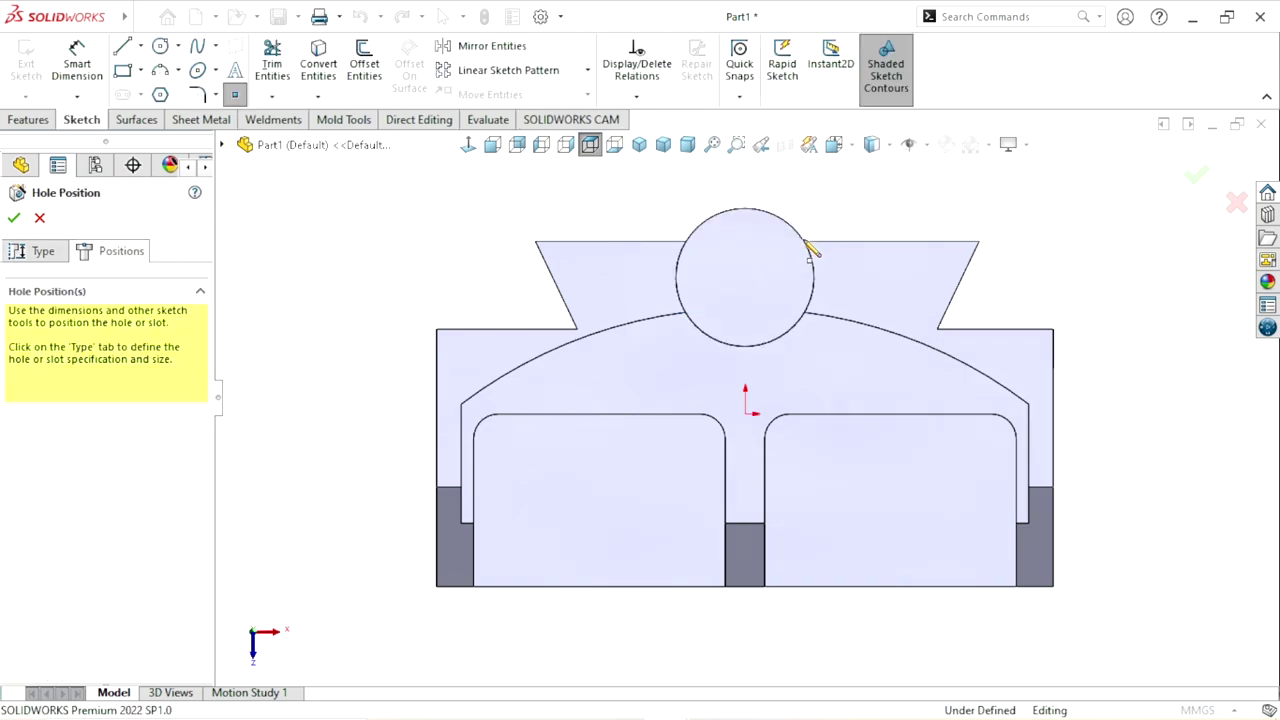
pyautogui.click(745, 278)
pyautogui.moveTo(525, 392)
pyautogui.mouseDown(button='middle')
pyautogui.moveTo(542, 330)
pyautogui.moveTo(855, 432)
pyautogui.mouseUp(button='middle')
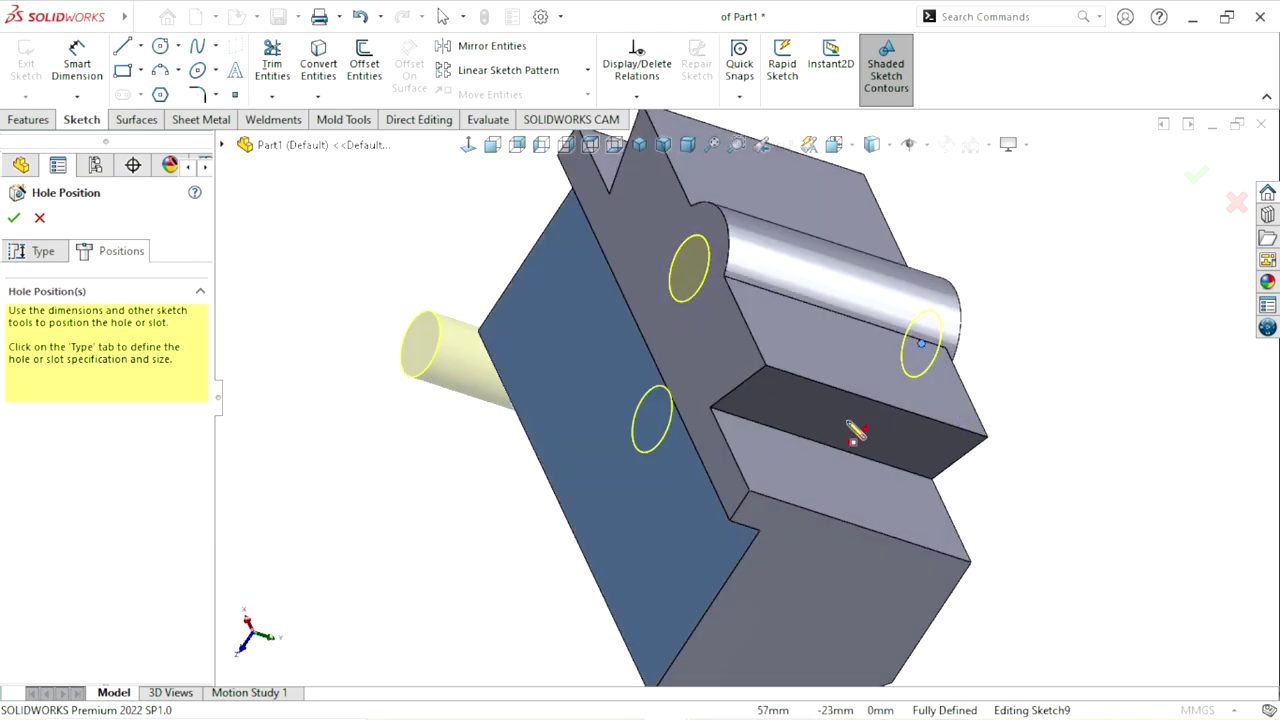
pyautogui.click(14, 220)
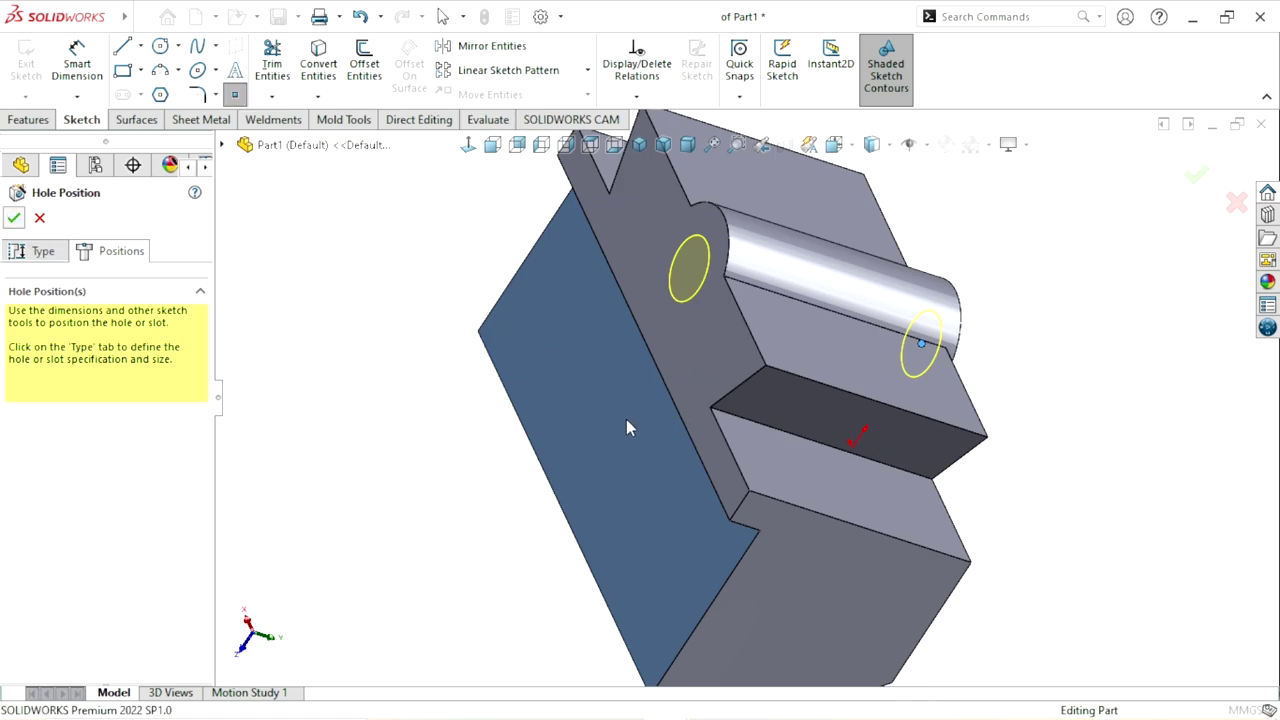
pyautogui.press('z')
pyautogui.moveTo(885, 389)
pyautogui.mouseDown(button='middle')
pyautogui.moveTo(733, 343)
pyautogui.moveTo(737, 441)
pyautogui.moveTo(750, 390)
pyautogui.mouseUp(button='middle')
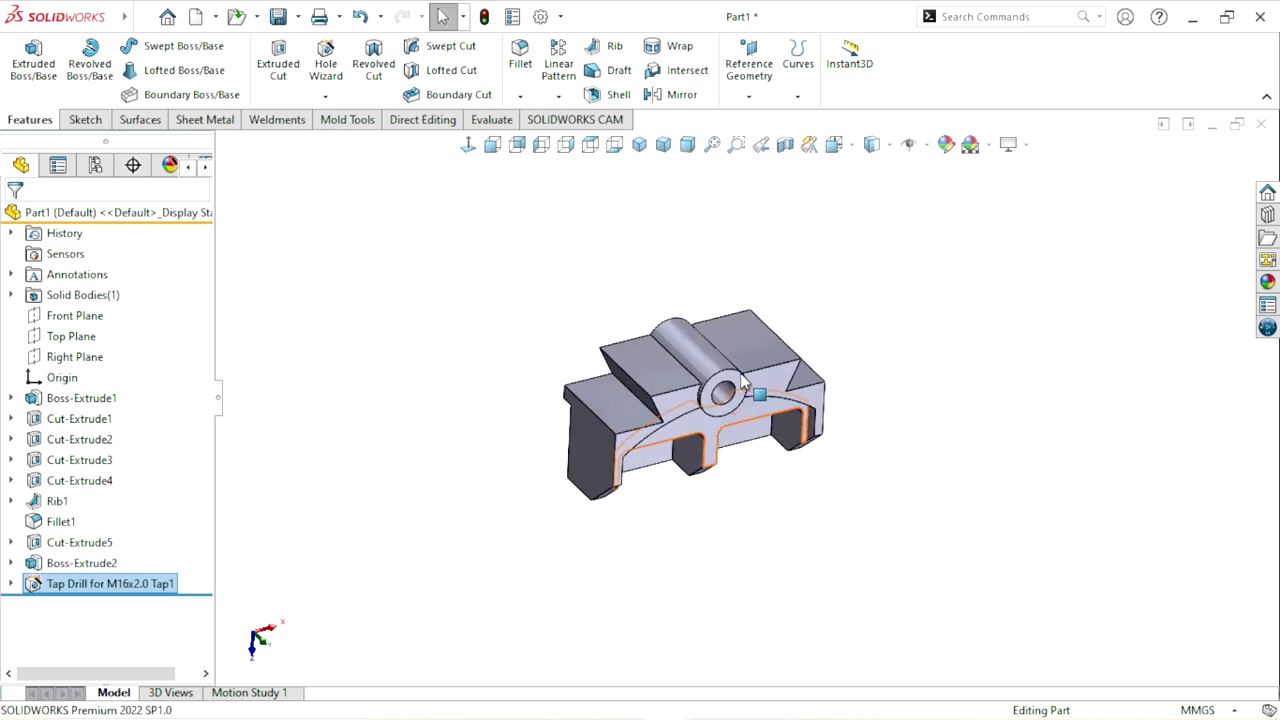
# Step: Switch to isometric view and start the Thread feature from the Hole Wizard menu
pyautogui.hotkey('ctrl', '7')
pyautogui.click(325, 96)
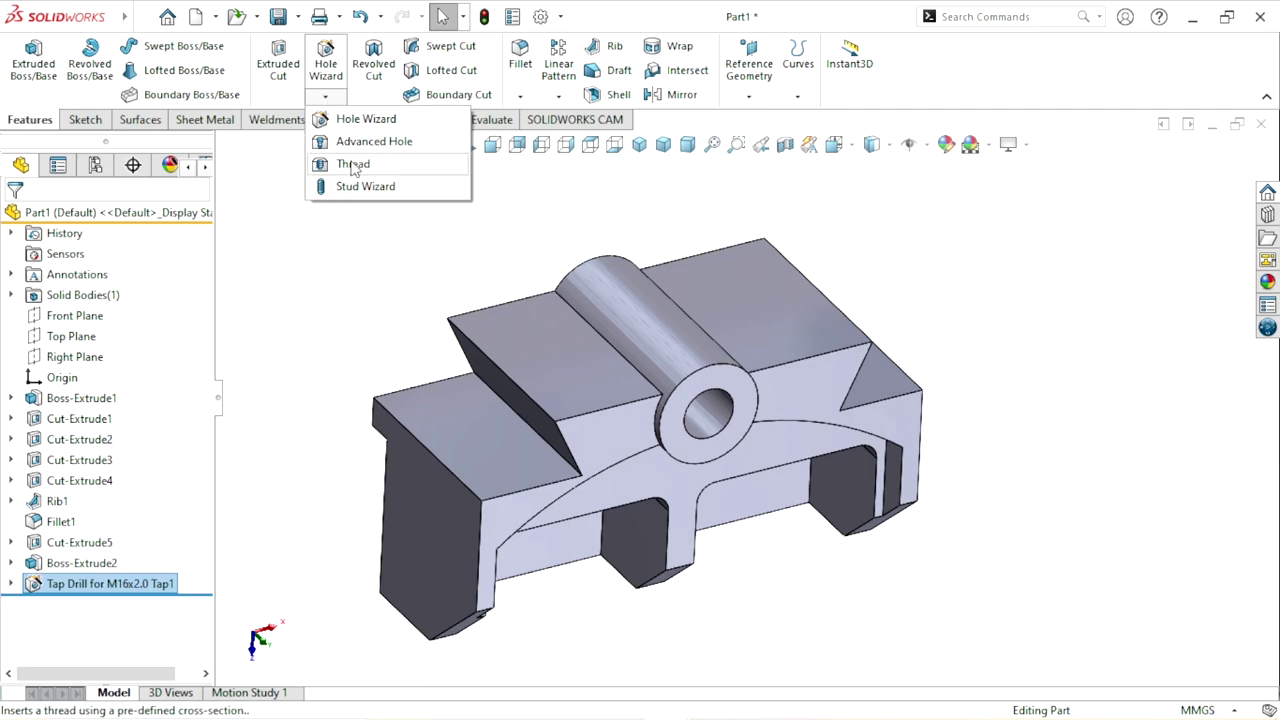
pyautogui.click(353, 166)
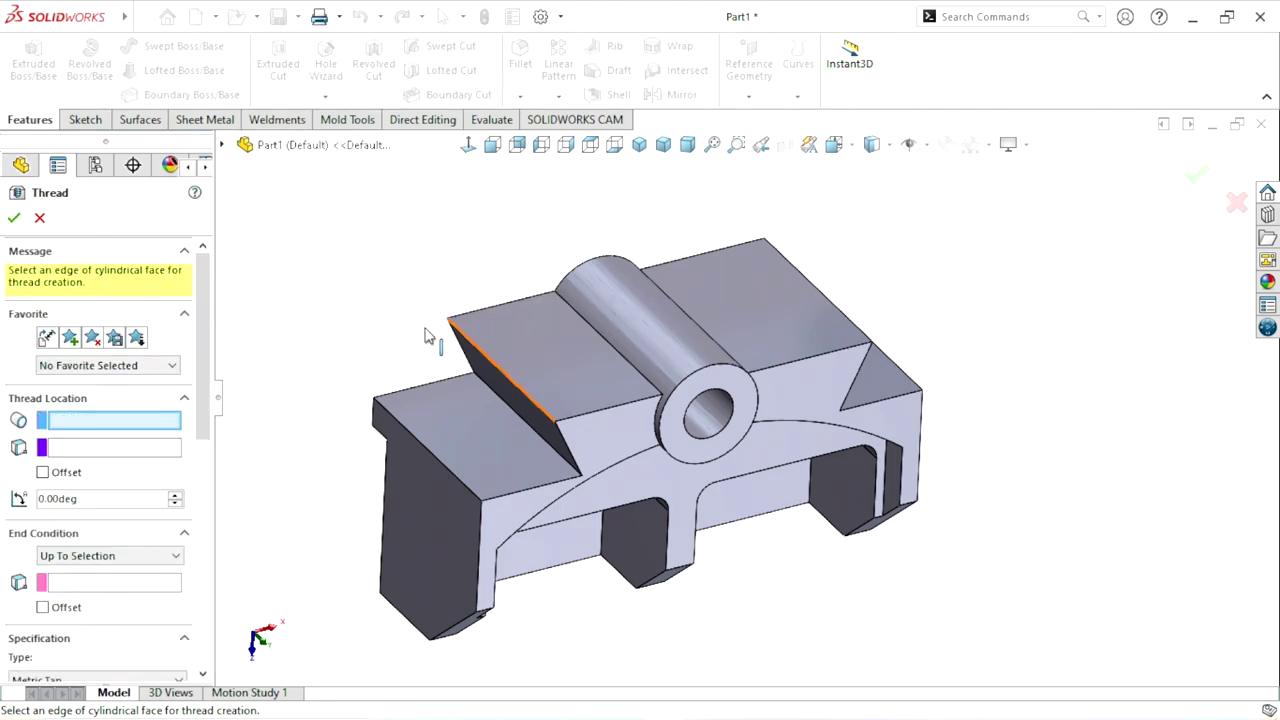
# Step: Pick the hole's edge for the thread and keep End Condition Up To Selection
pyautogui.scroll(-1, 210, 395)
pyautogui.scroll(-2, 160, 400)
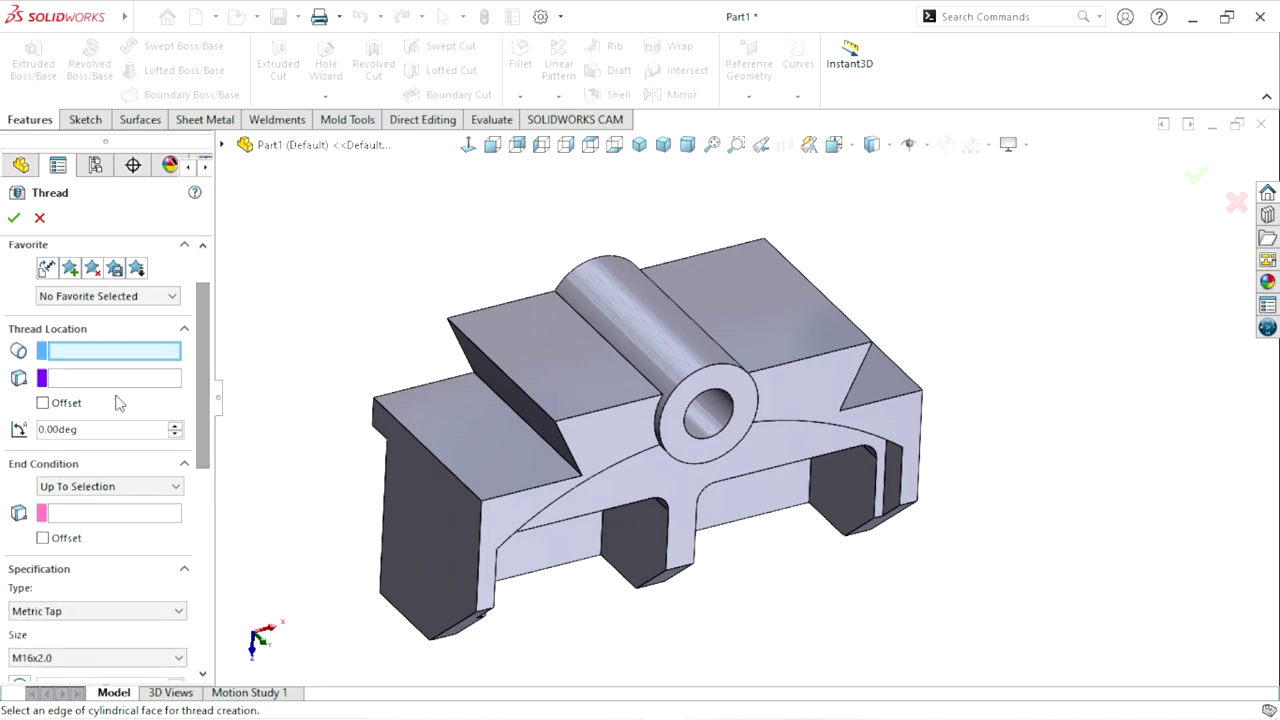
pyautogui.scroll(-2, 705, 440)
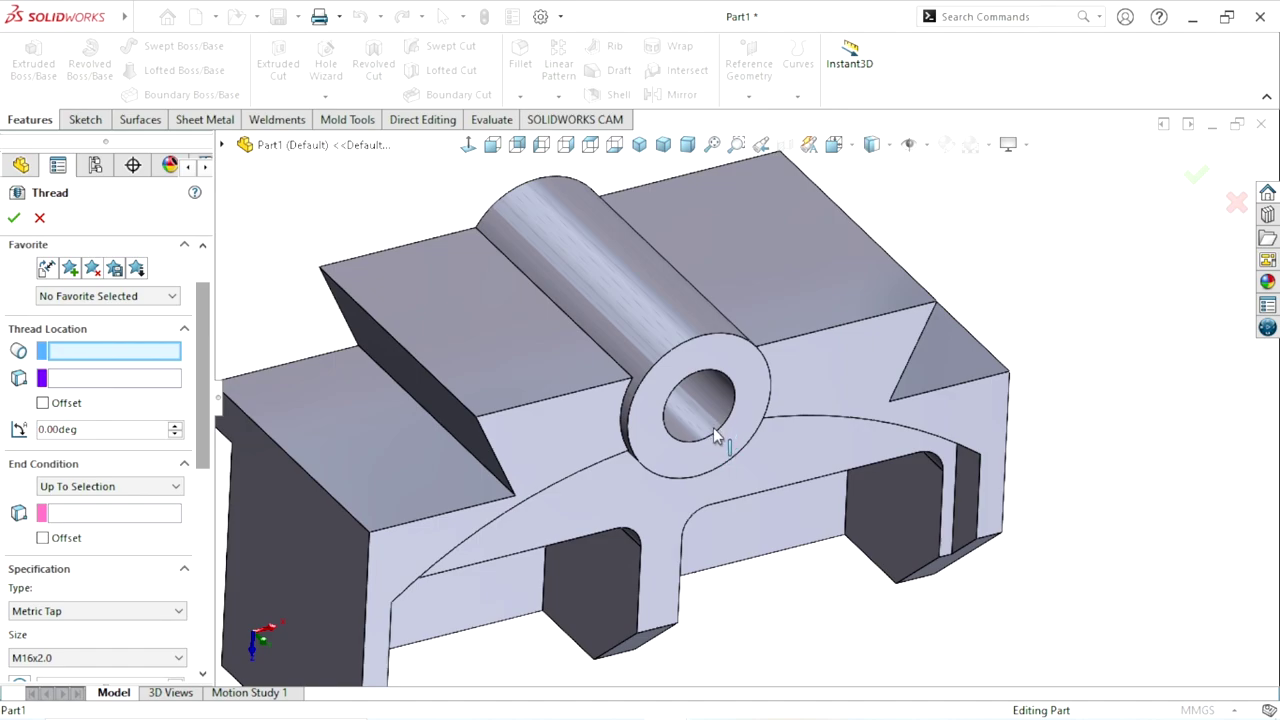
pyautogui.click(712, 437)
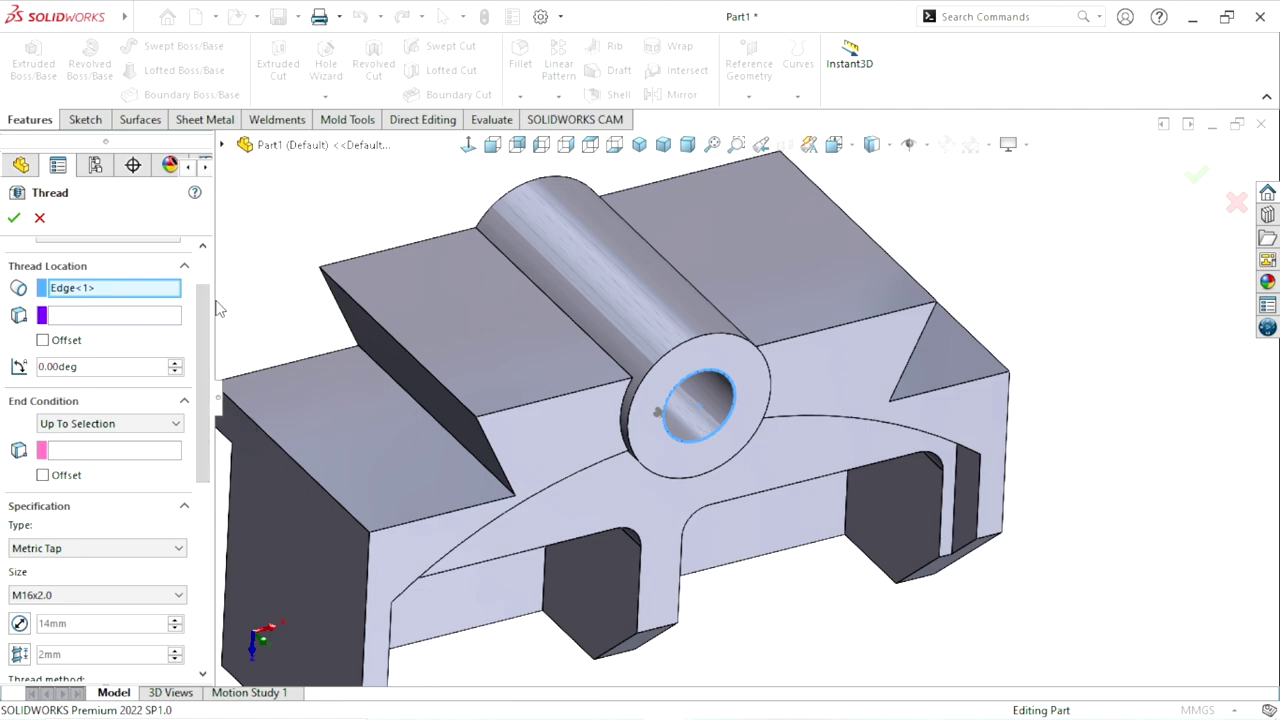
pyautogui.scroll(-3, 206, 312)
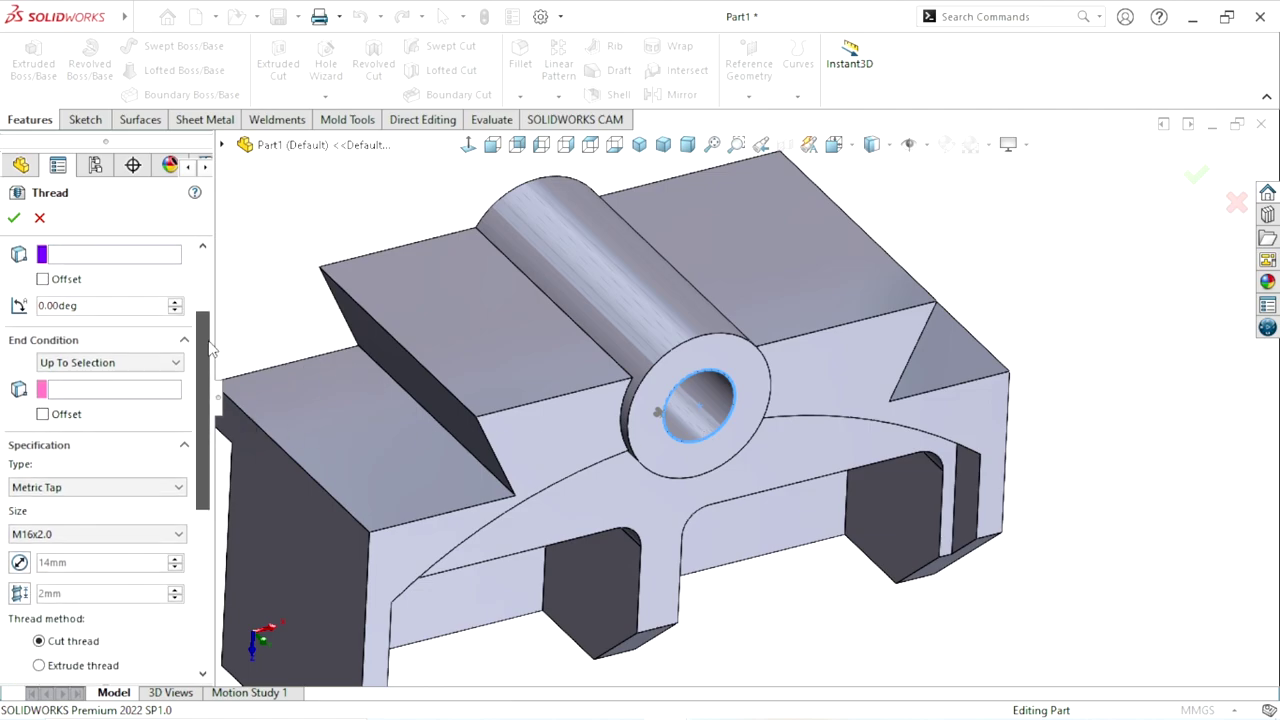
pyautogui.scroll(2, 141, 379)
pyautogui.click(124, 406)
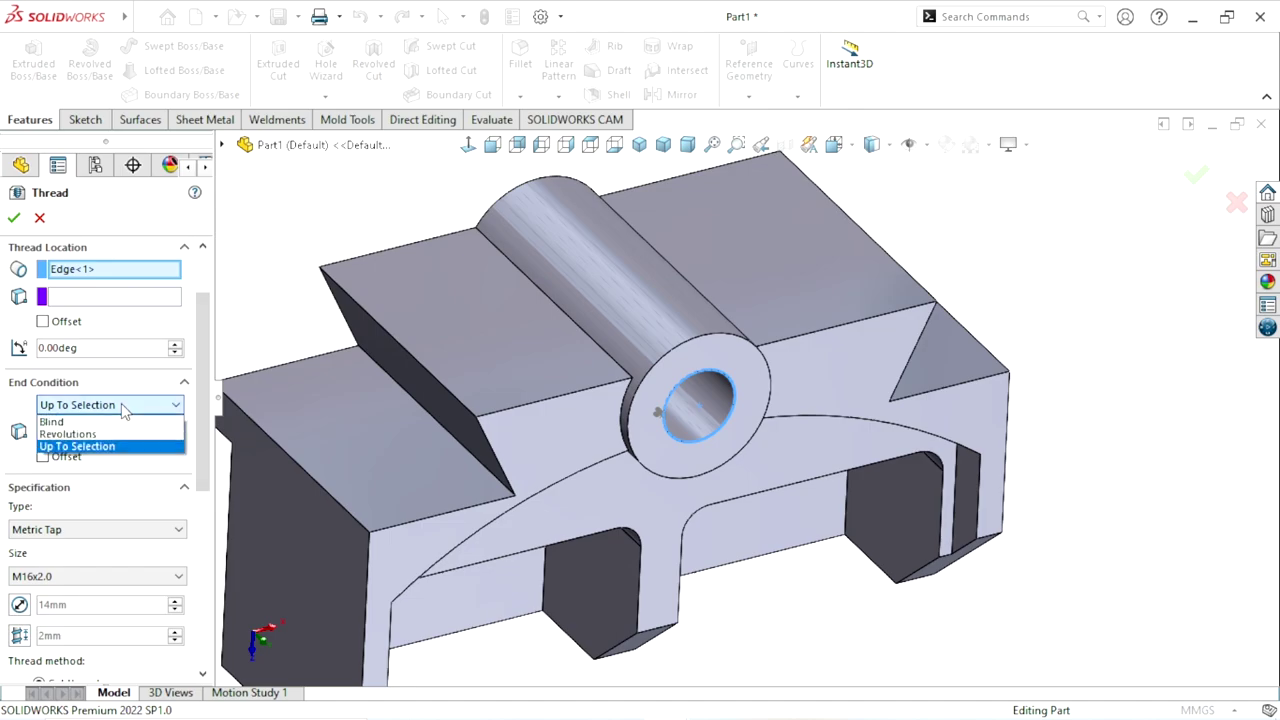
pyautogui.click(124, 411)
# Step: Select the bracket's back face as the thread's end face
pyautogui.press('f')
pyautogui.moveTo(711, 314); pyautogui.dragTo(420, 290, button='middle')
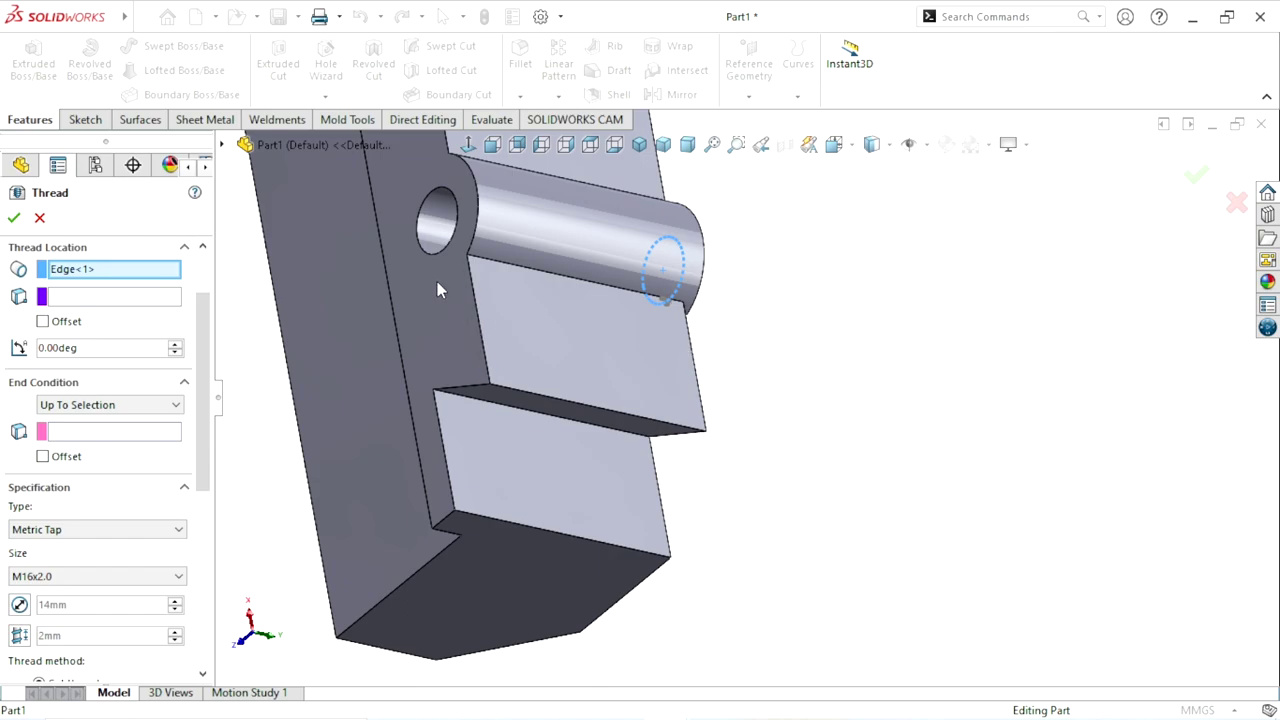
pyautogui.click(76, 438)
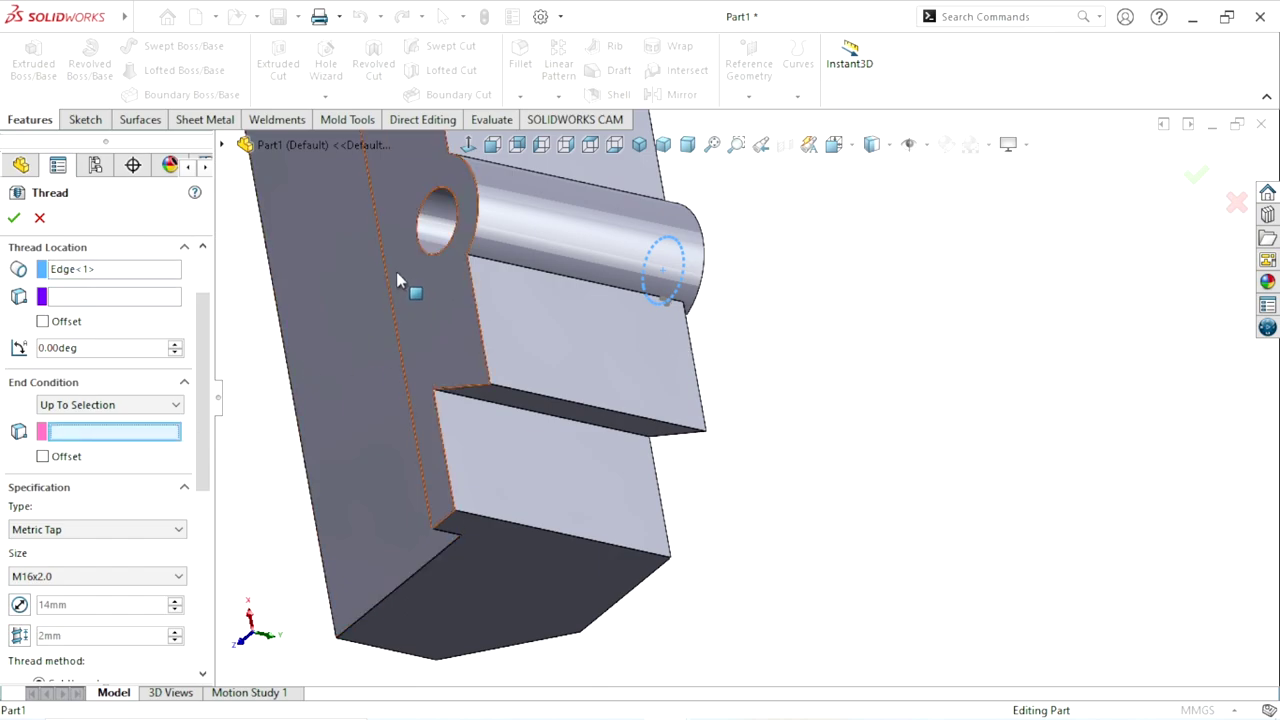
pyautogui.click(464, 301)
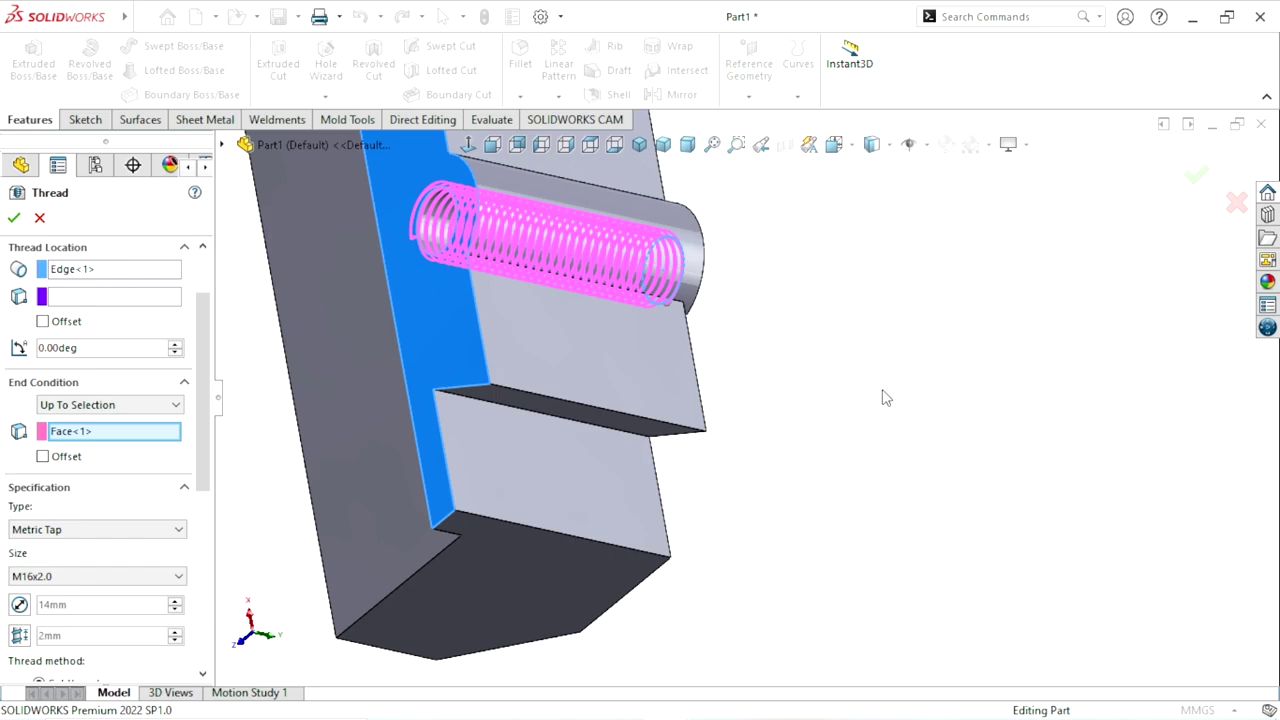
pyautogui.press('f')
pyautogui.moveTo(784, 353)
pyautogui.mouseDown(button='middle')
pyautogui.moveTo(817, 386)
pyautogui.moveTo(722, 358)
pyautogui.mouseUp(button='middle')
pyautogui.scroll(-3, 706, 398)
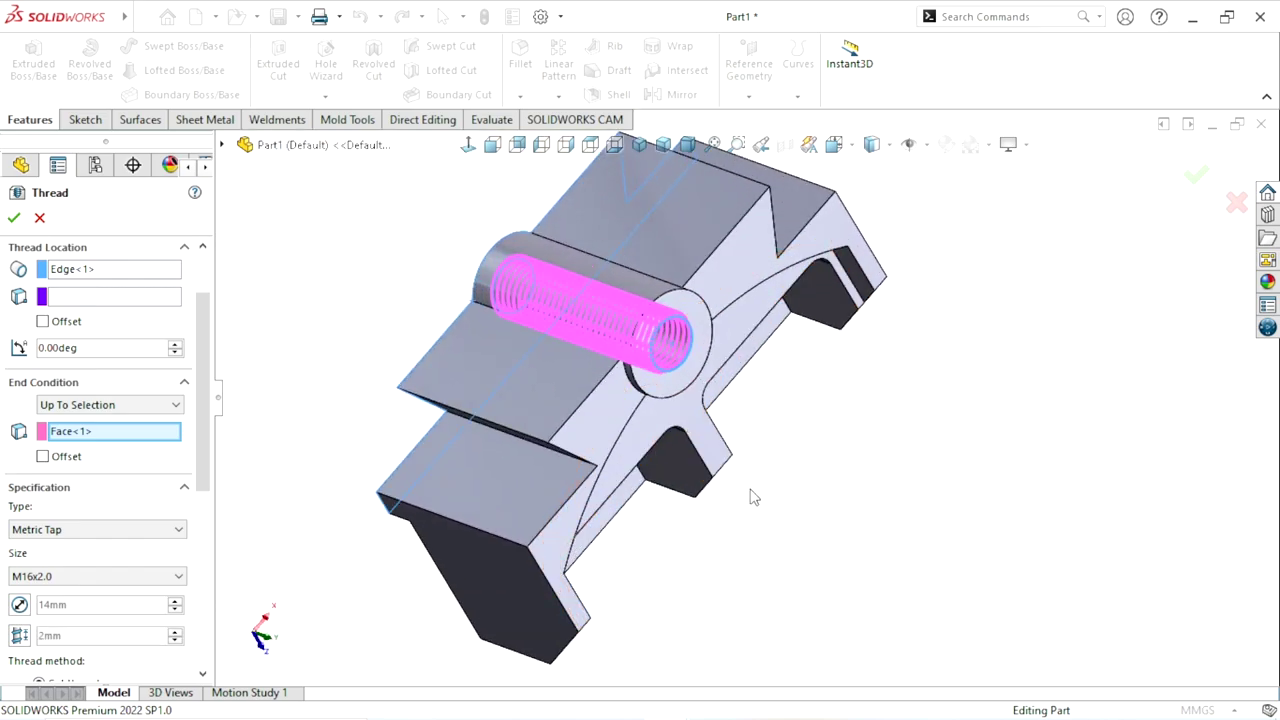
pyautogui.scroll(-3, 205, 460)
pyautogui.scroll(-2, 205, 460)
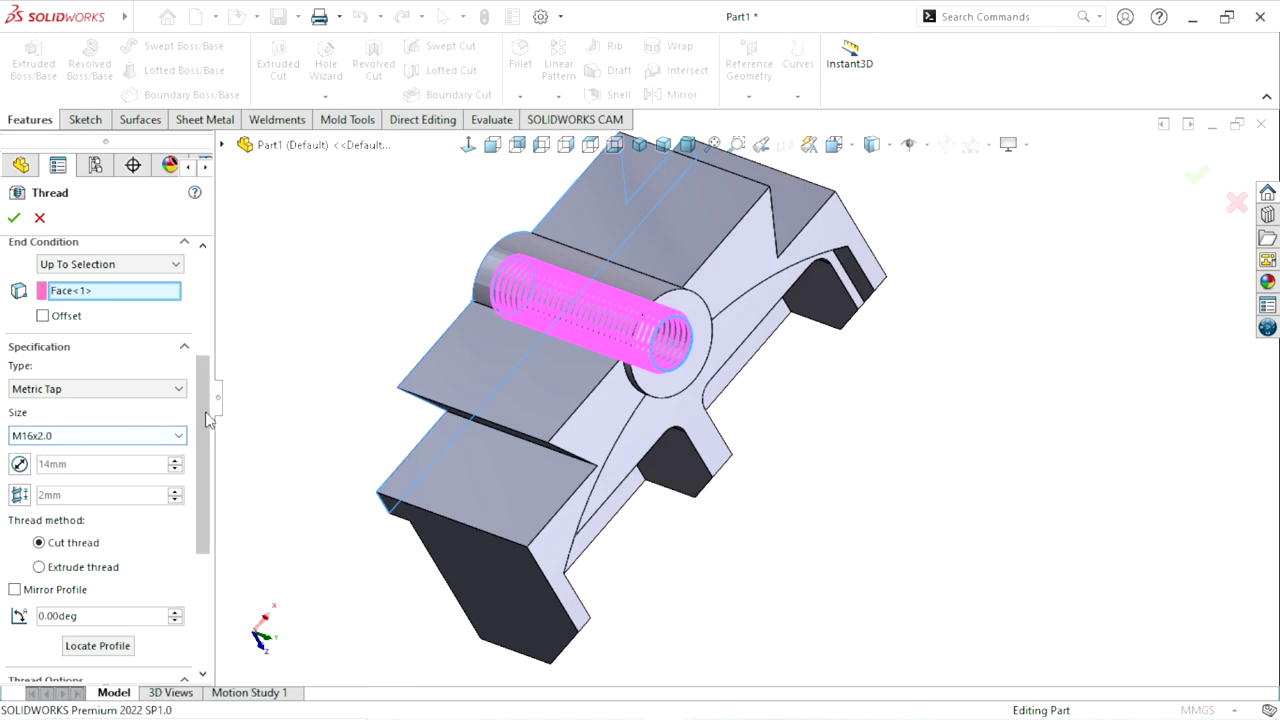
pyautogui.scroll(-2, 199, 440)
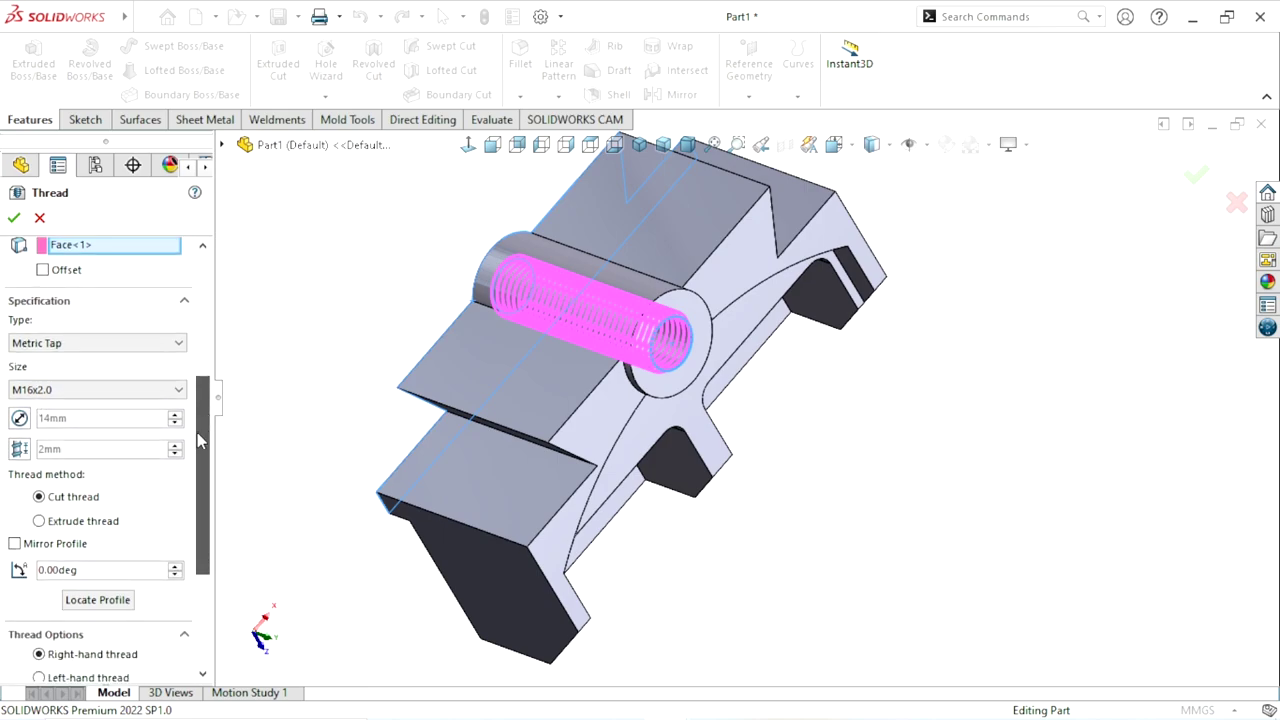
pyautogui.moveTo(198, 440)
pyautogui.mouseDown()
pyautogui.moveTo(198, 477)
pyautogui.moveTo(195, 372)
pyautogui.moveTo(197, 405)
pyautogui.mouseUp()
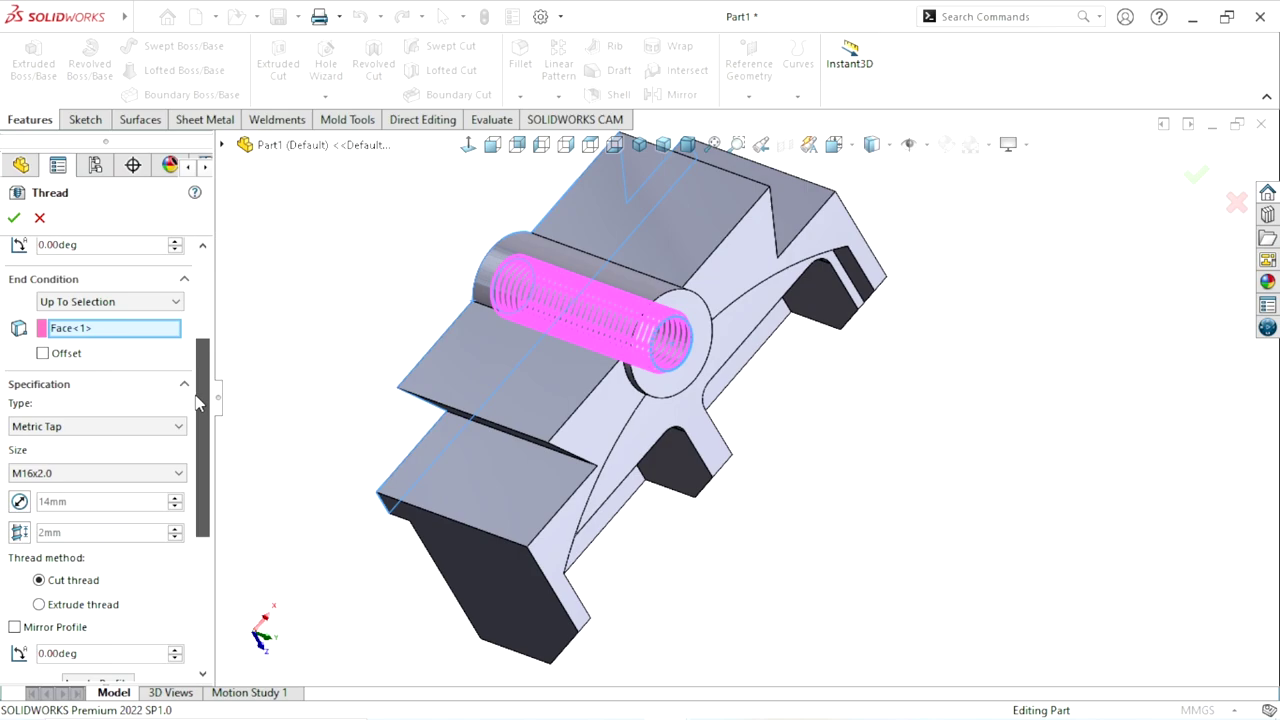
# Step: Keep the thread type Metric Tap with size M16x2.0
pyautogui.click(180, 426)
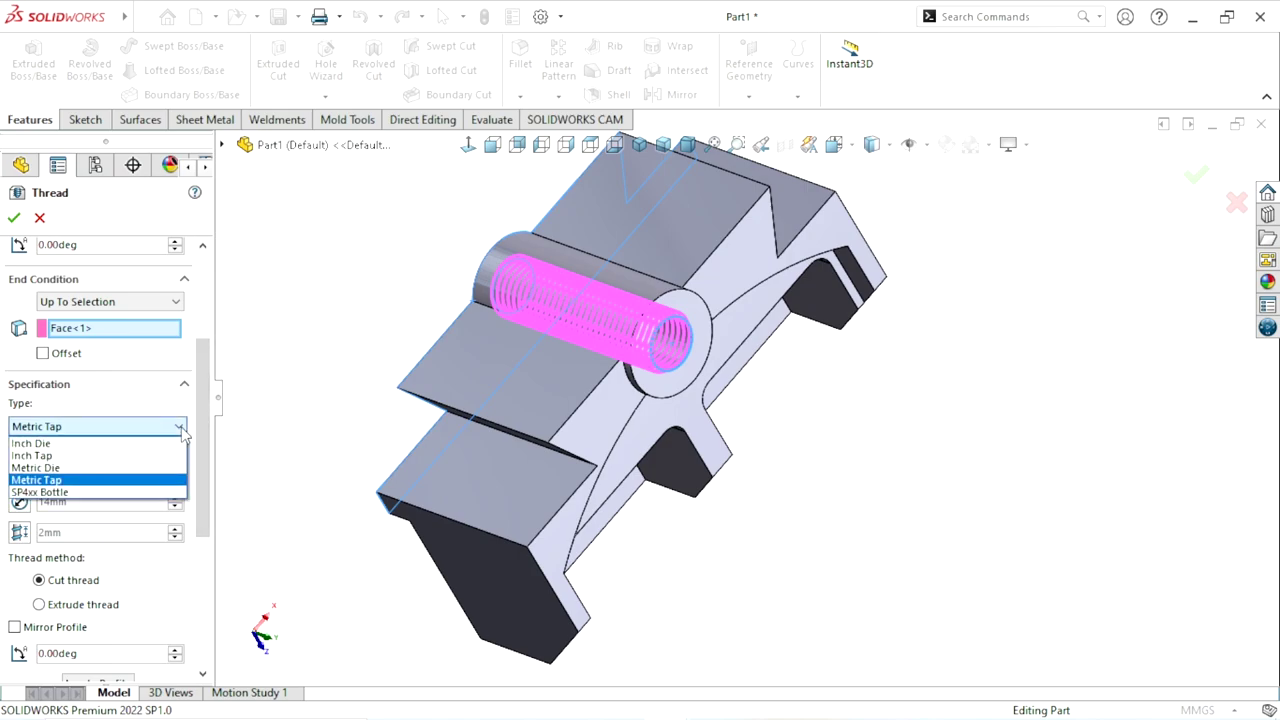
pyautogui.click(70, 482)
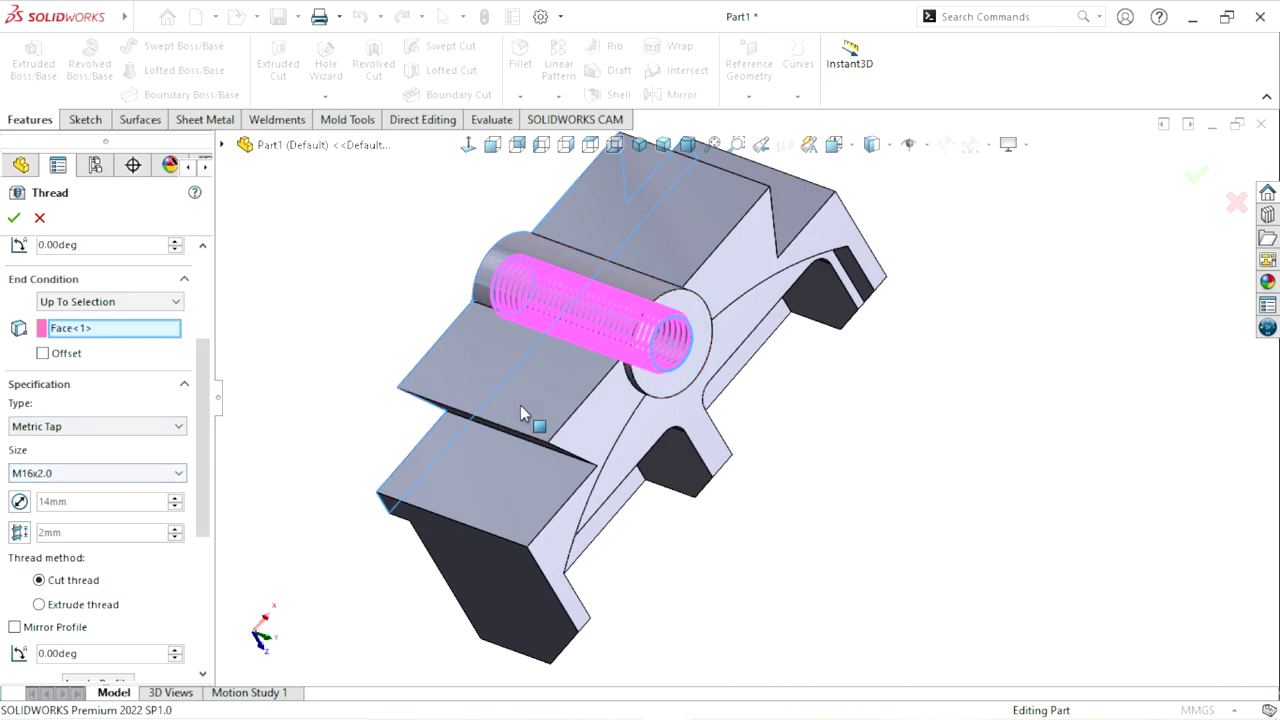
pyautogui.moveTo(768, 417); pyautogui.dragTo(733, 371, button='middle')
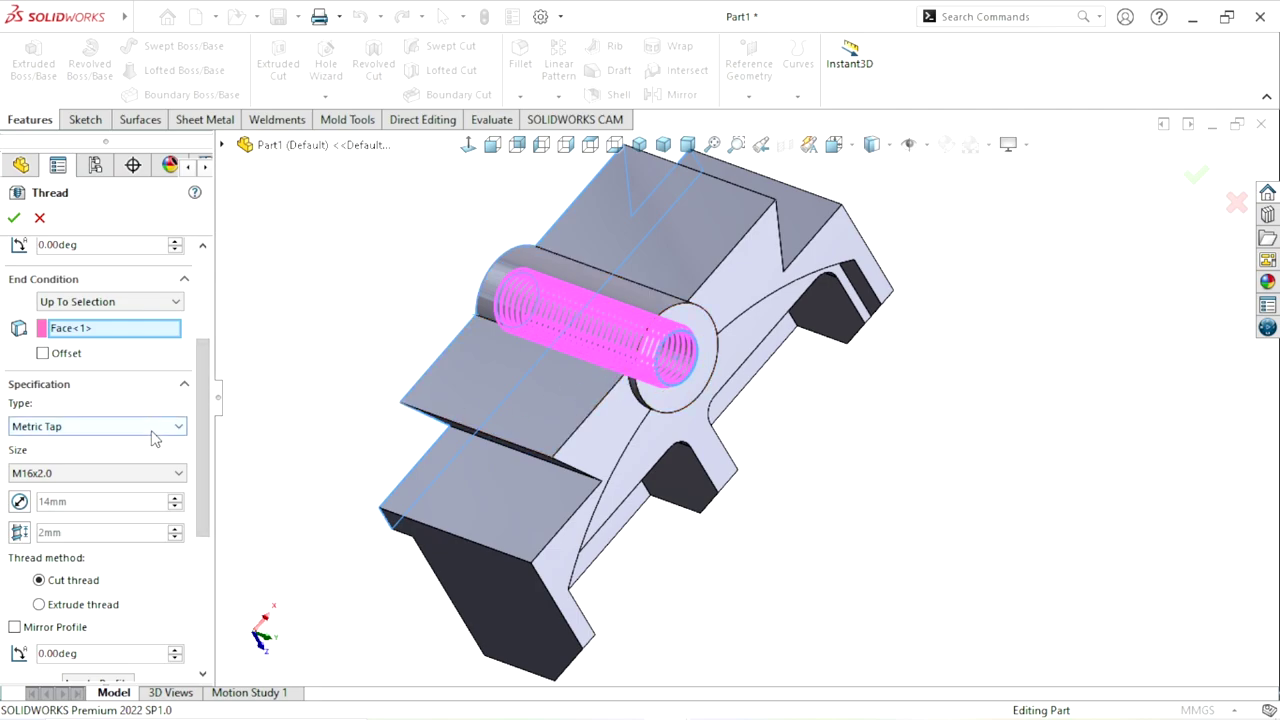
pyautogui.click(95, 436)
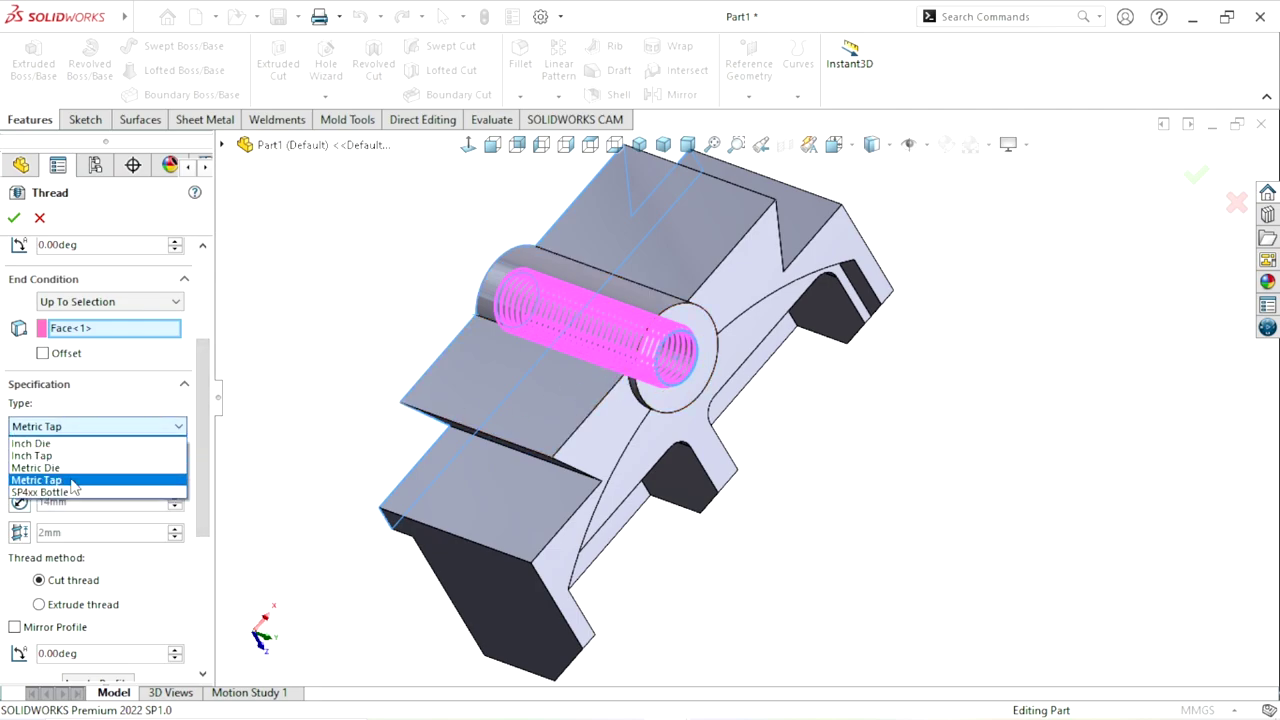
pyautogui.click(72, 481)
pyautogui.click(89, 434)
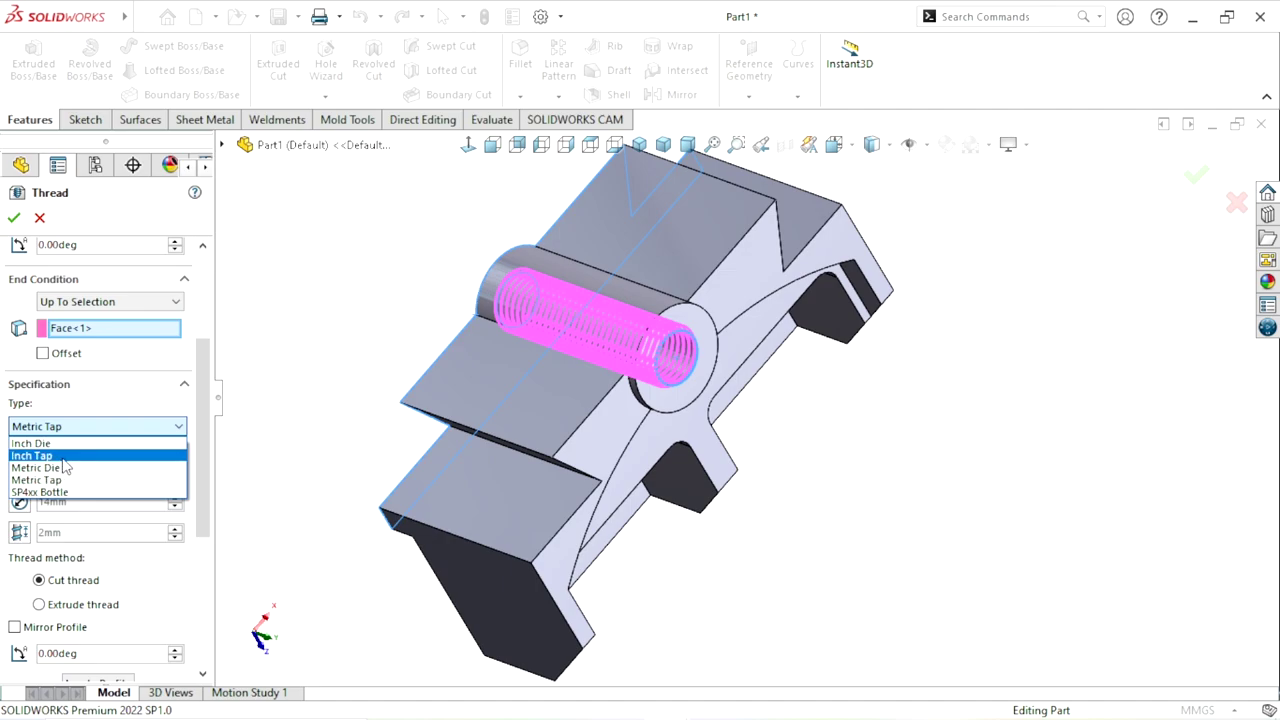
# Step: Keep the Metric Tap type, offset the thread start 5 mm from the hole edge, and create Thread1
pyautogui.click(246, 456)
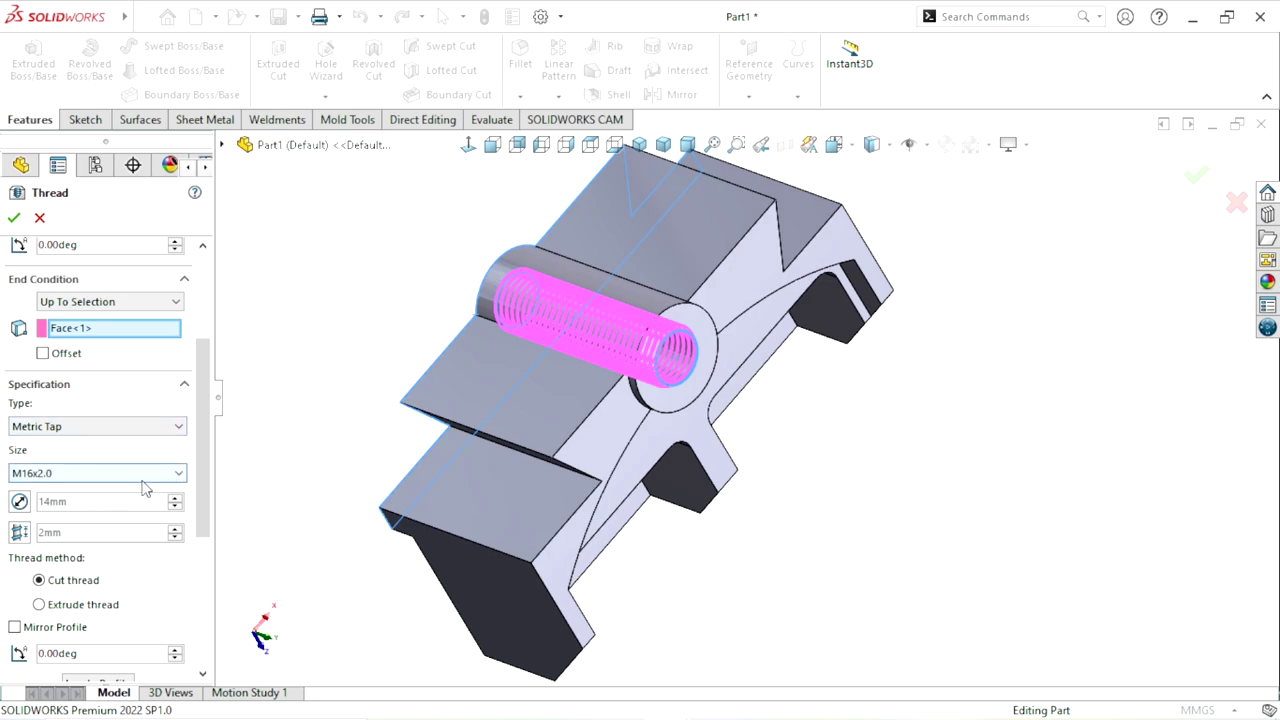
pyautogui.scroll(-1, 195, 500)
pyautogui.scroll(-3, 194, 494)
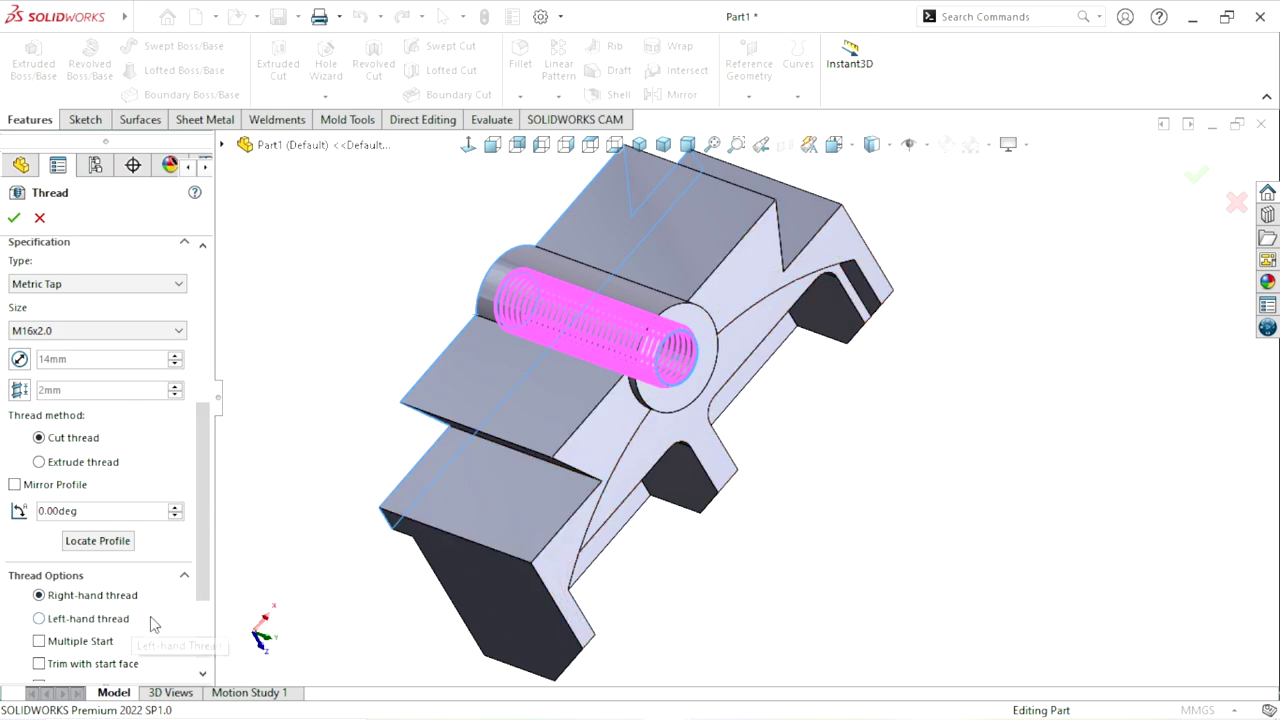
pyautogui.scroll(5, 203, 553)
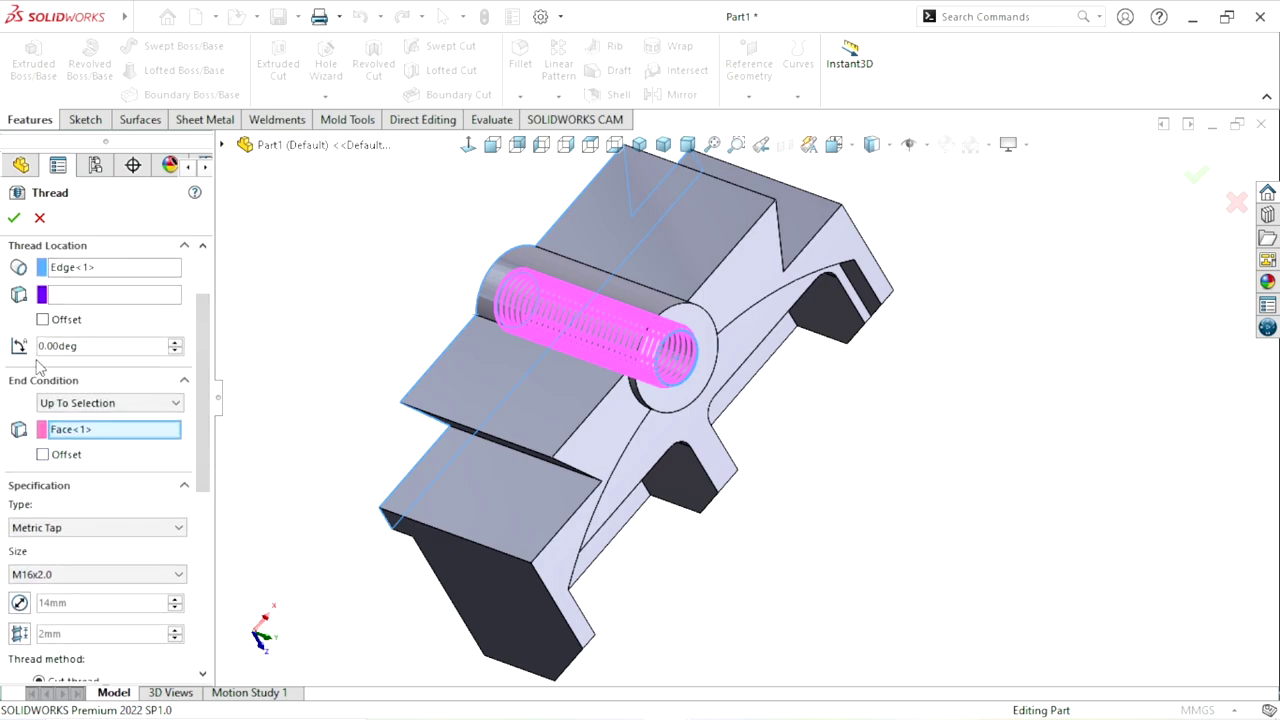
pyautogui.scroll(1, 200, 340)
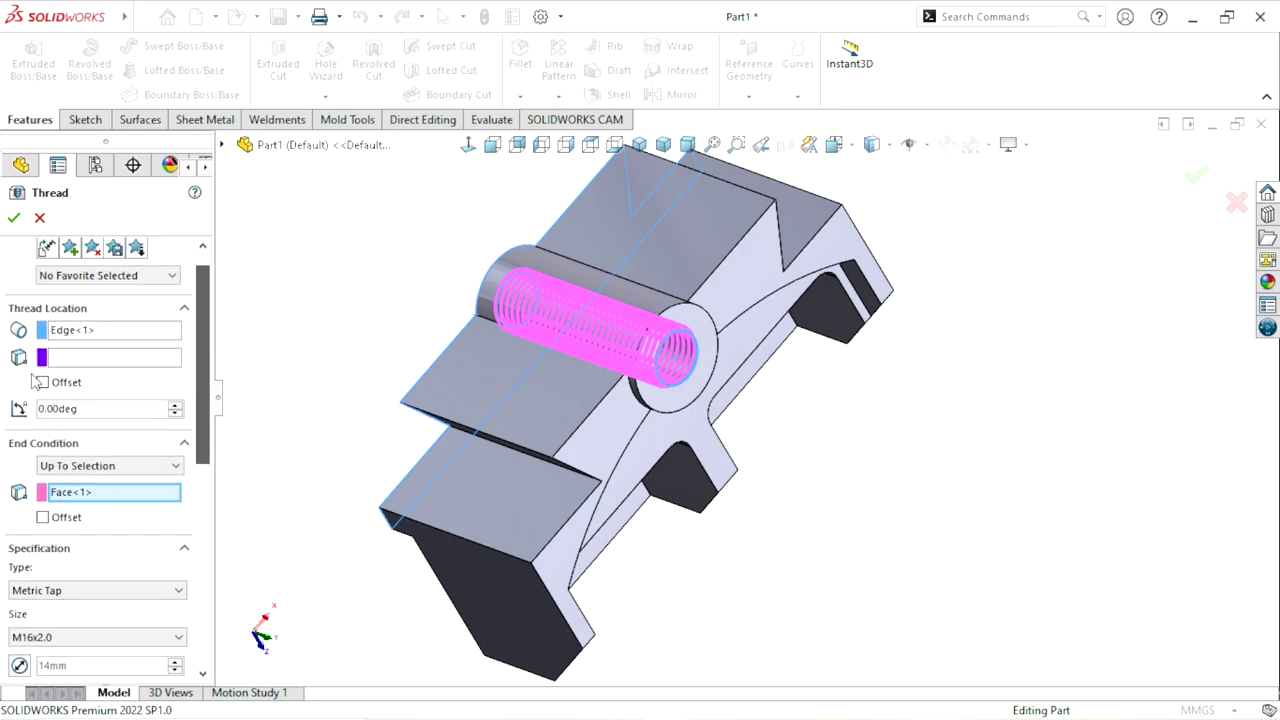
pyautogui.click(42, 382)
pyautogui.click(702, 380)
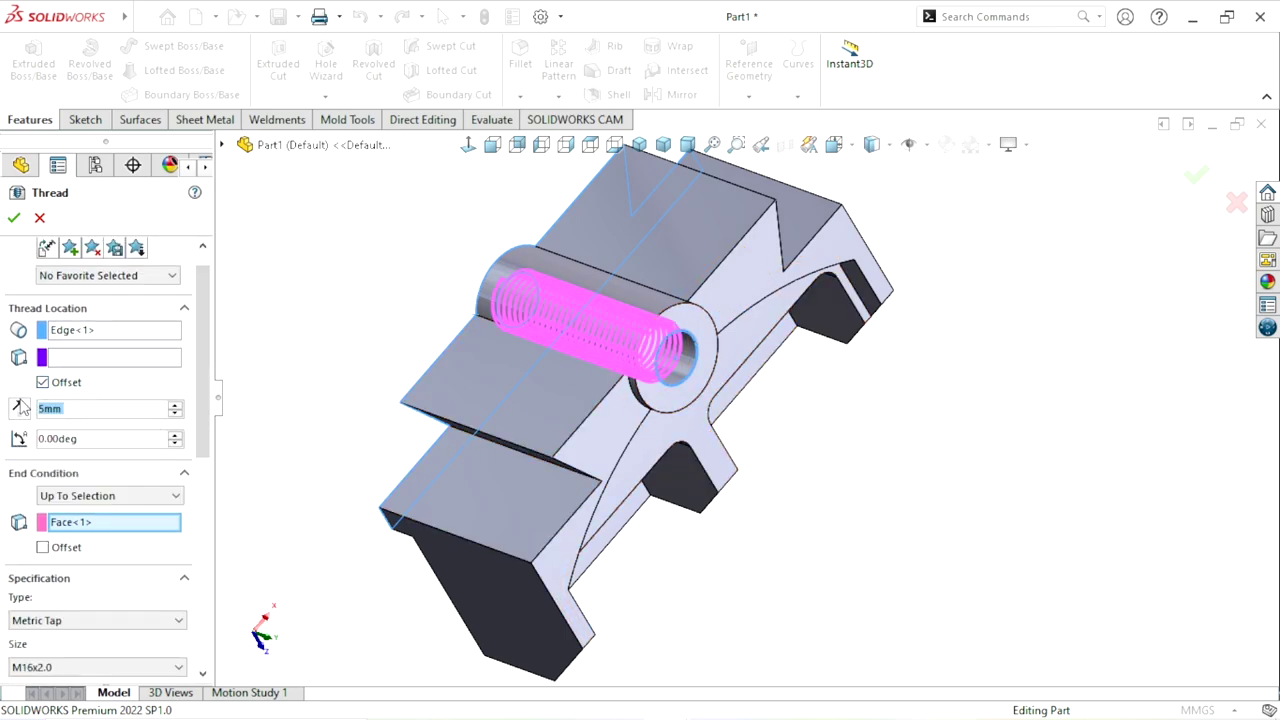
pyautogui.moveTo(800, 429)
pyautogui.mouseDown(button='middle')
pyautogui.moveTo(851, 477)
pyautogui.moveTo(838, 475)
pyautogui.mouseUp(button='middle')
pyautogui.click(15, 220)
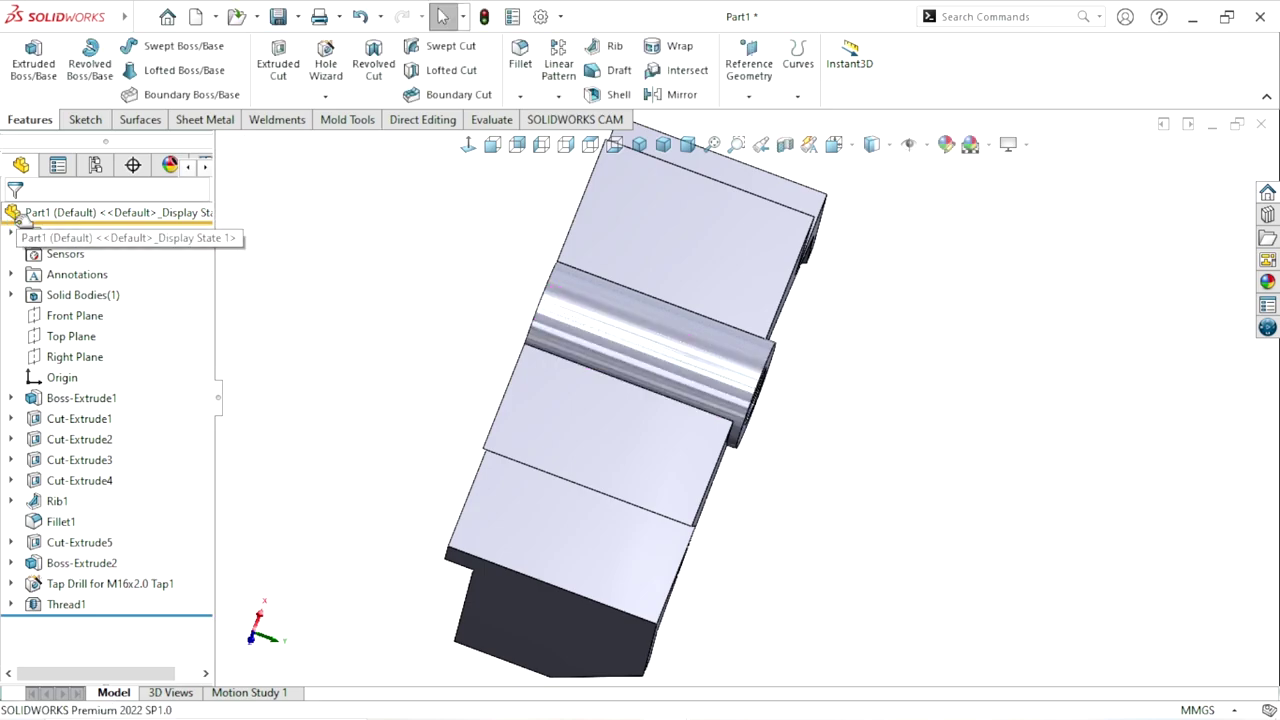
# Step: Fillet the edge where the threaded boss meets the rib with a 3 mm radius (Fillet2)
pyautogui.moveTo(868, 531)
pyautogui.mouseDown(button='middle')
pyautogui.moveTo(604, 387)
pyautogui.moveTo(620, 340)
pyautogui.mouseUp(button='middle')
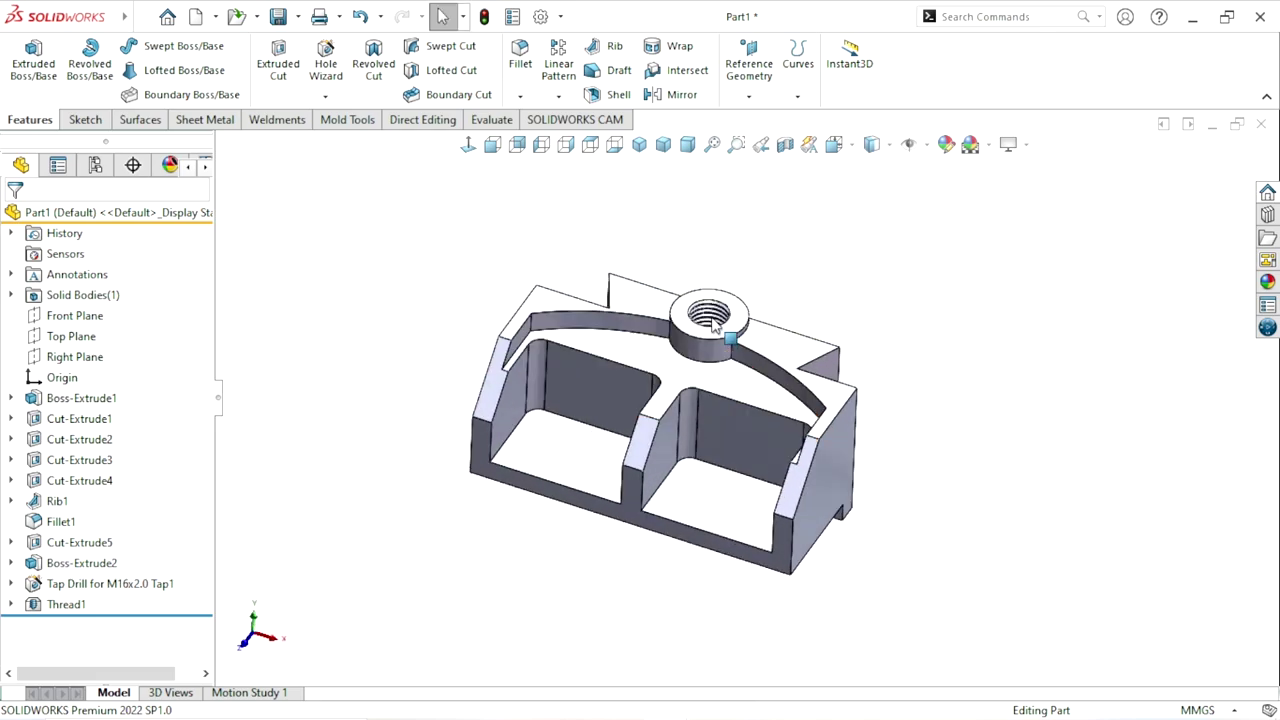
pyautogui.scroll(-3, 630, 420)
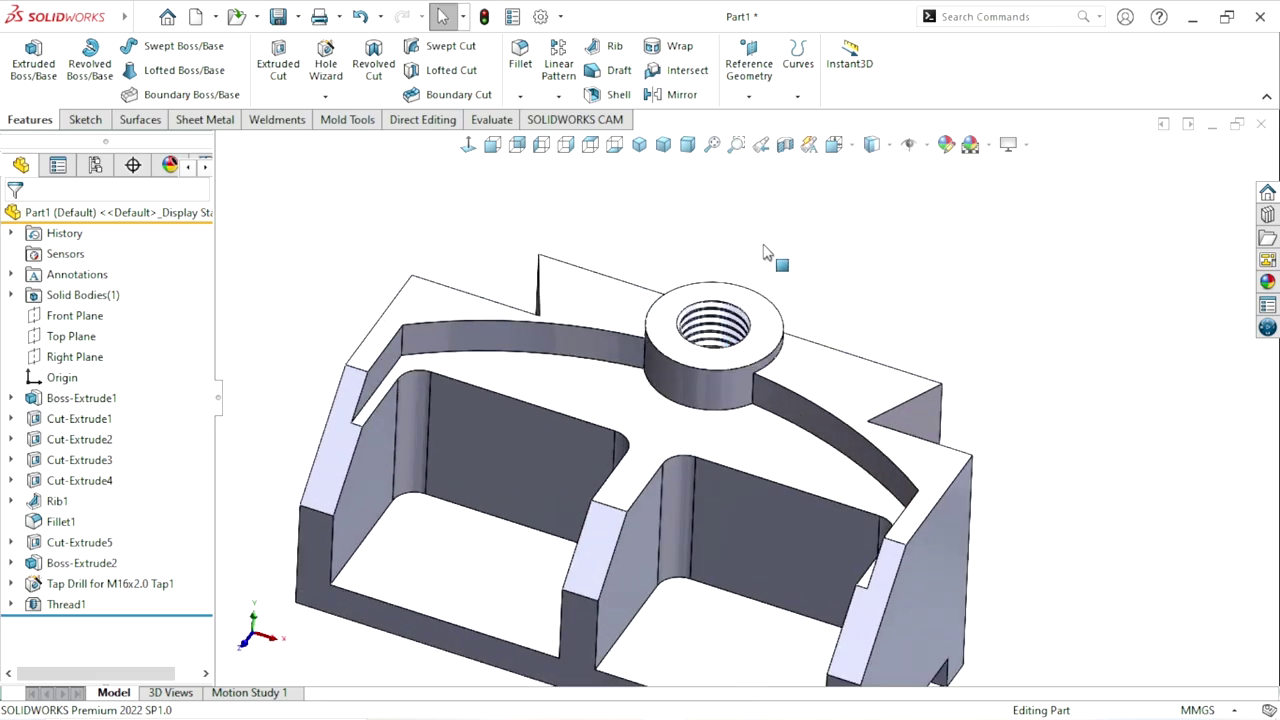
pyautogui.click(520, 65)
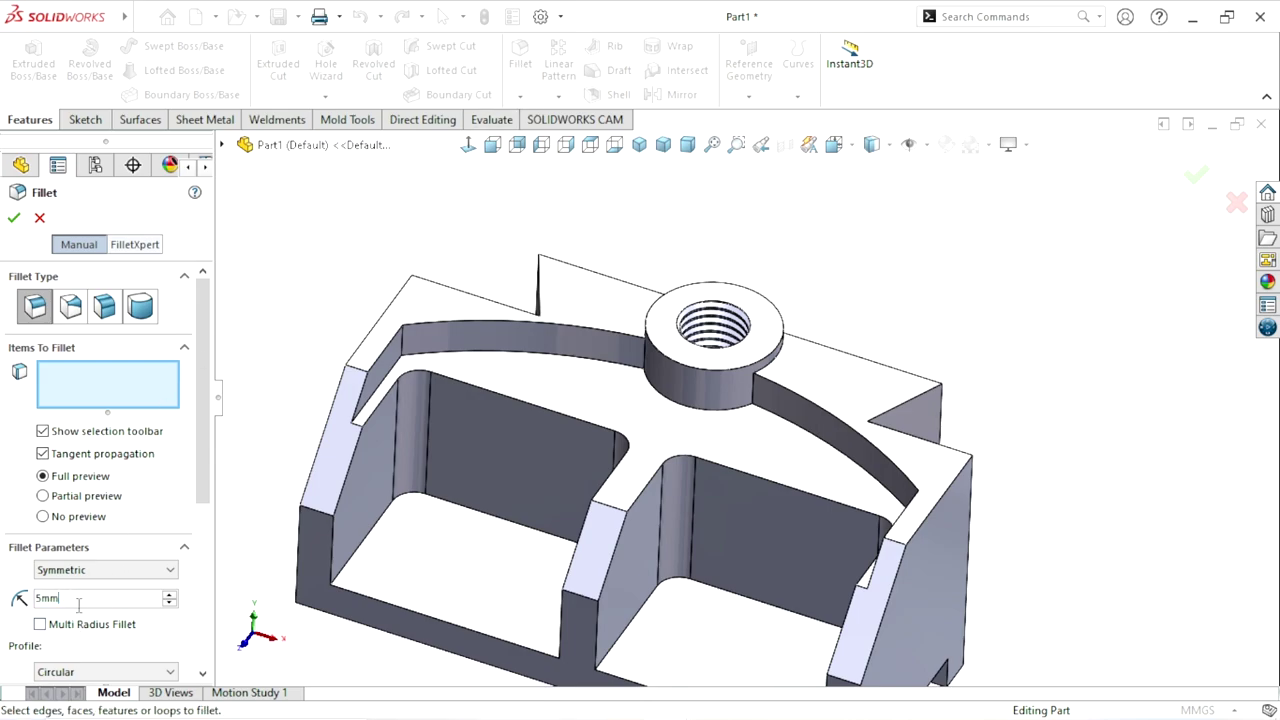
pyautogui.write('3')
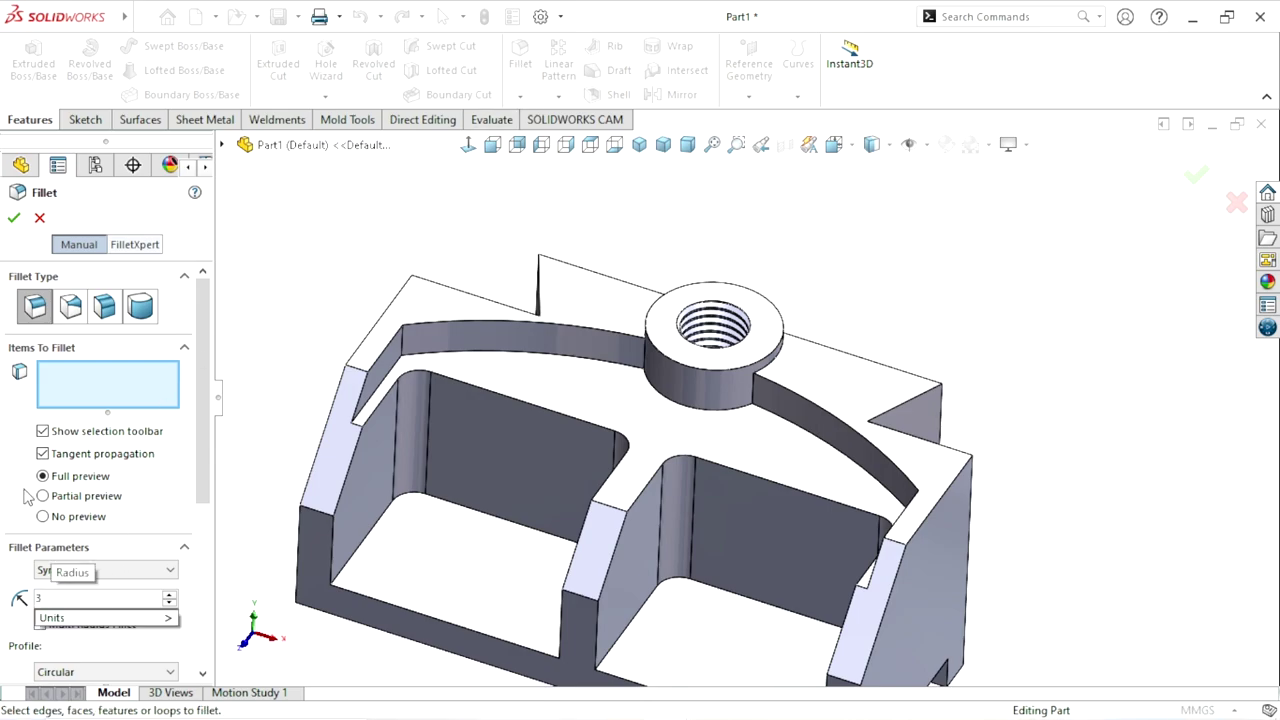
pyautogui.click(673, 405)
pyautogui.click(371, 393)
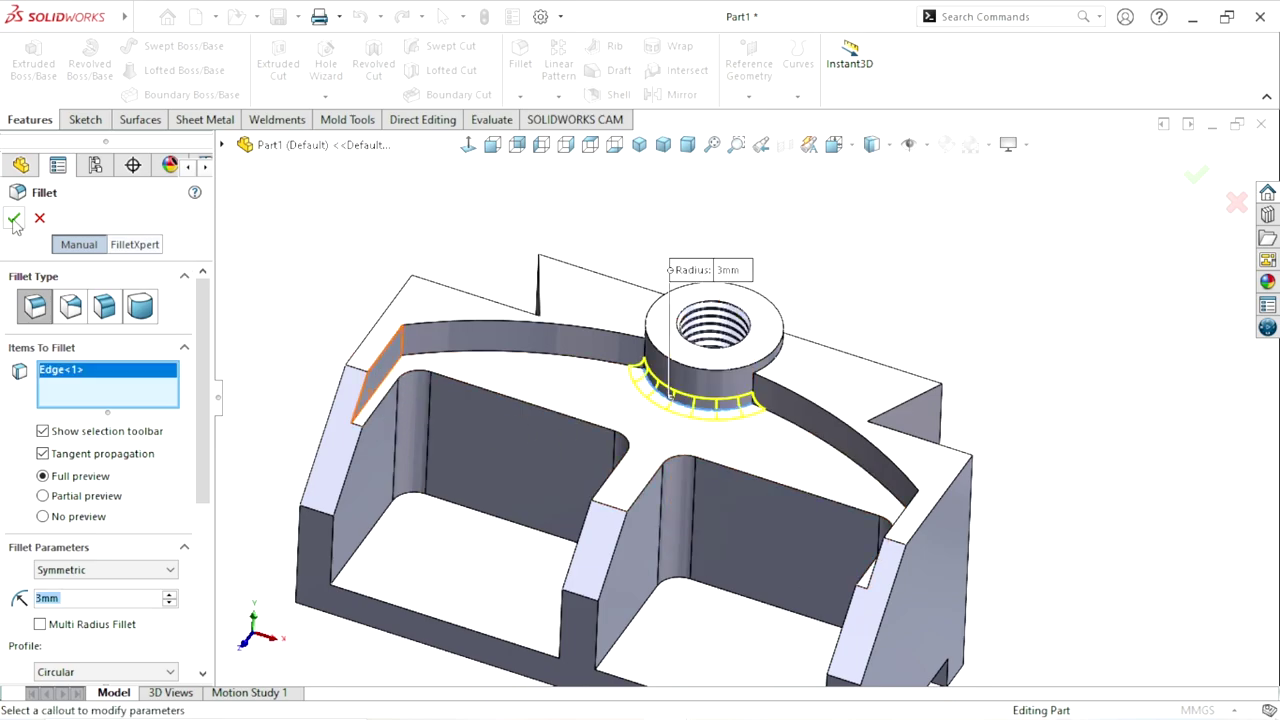
pyautogui.click(14, 219)
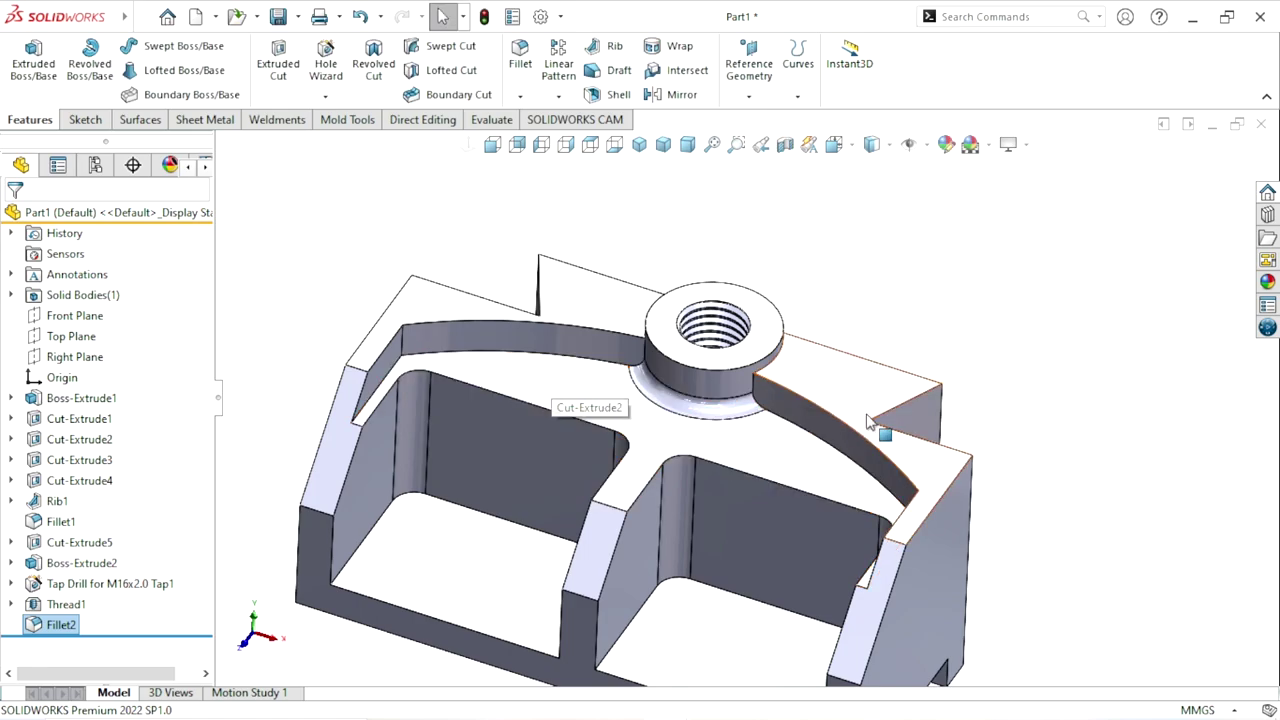
# Step: Chamfer the threaded boss's top outer edge 1 mm × 45°, creating Chamfer1
pyautogui.click(524, 98)
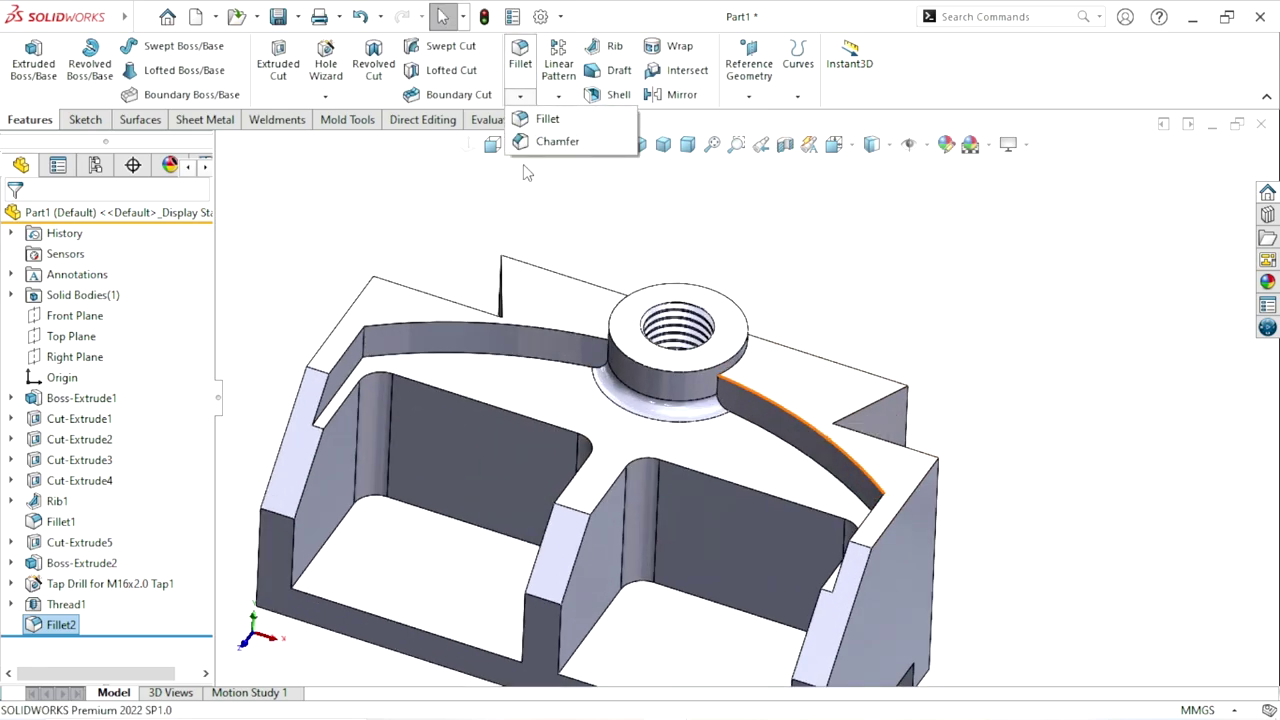
pyautogui.click(531, 145)
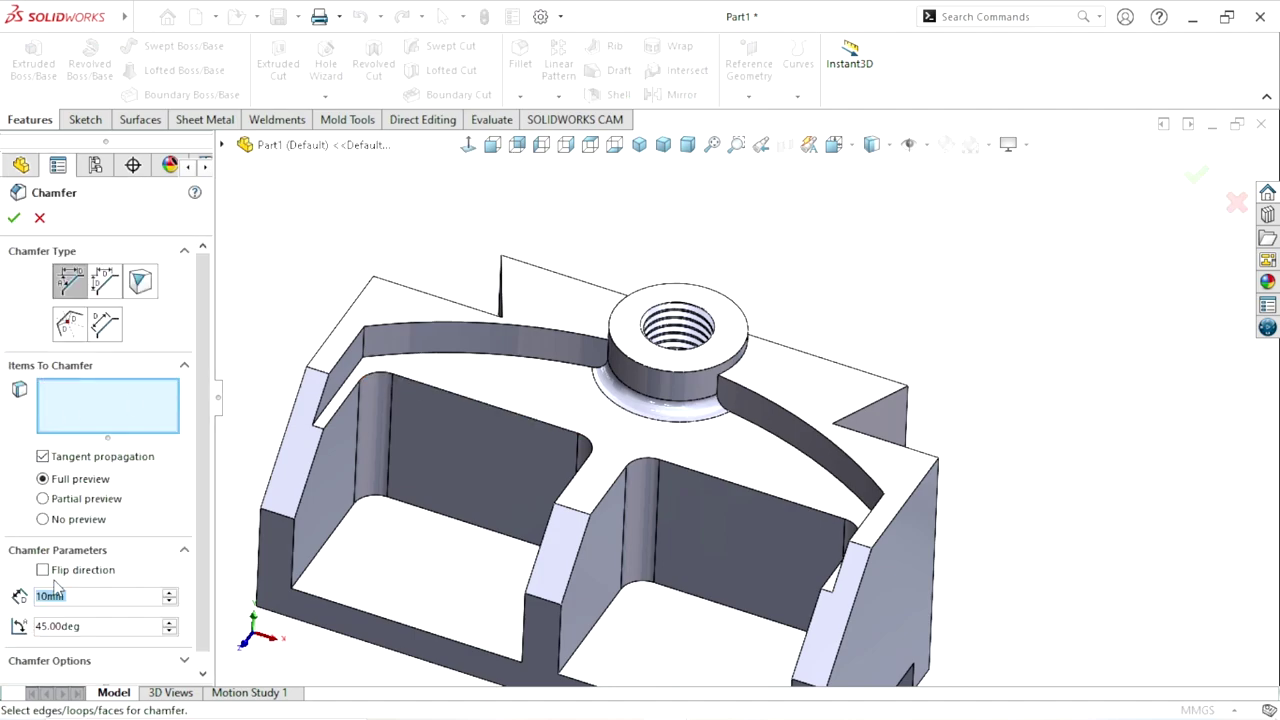
pyautogui.write('1')
pyautogui.press('Return')
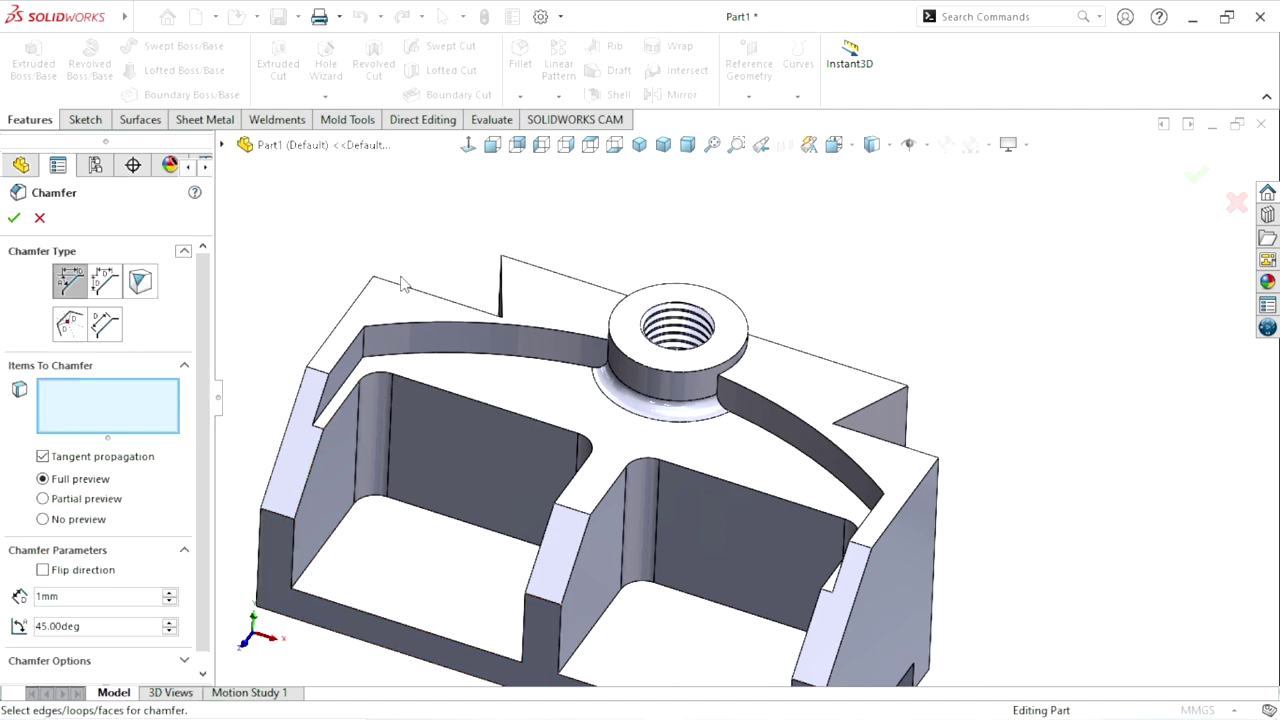
pyautogui.click(625, 368)
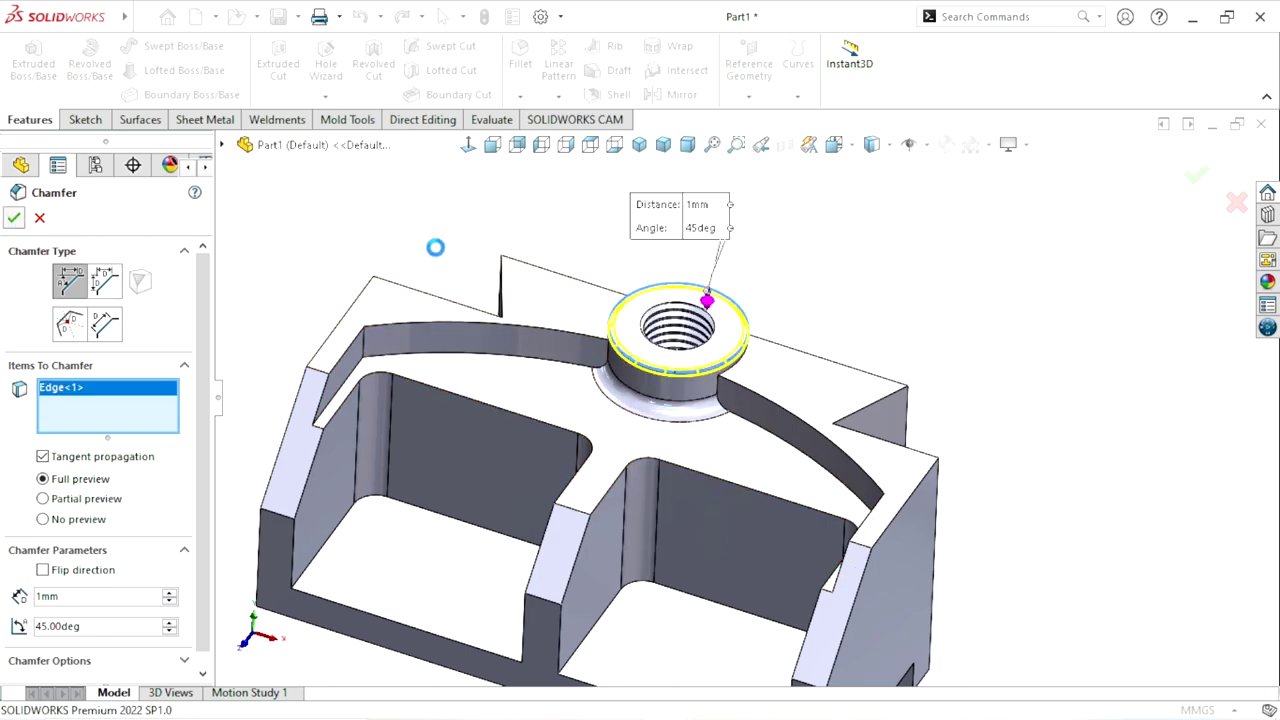
pyautogui.press('Return')
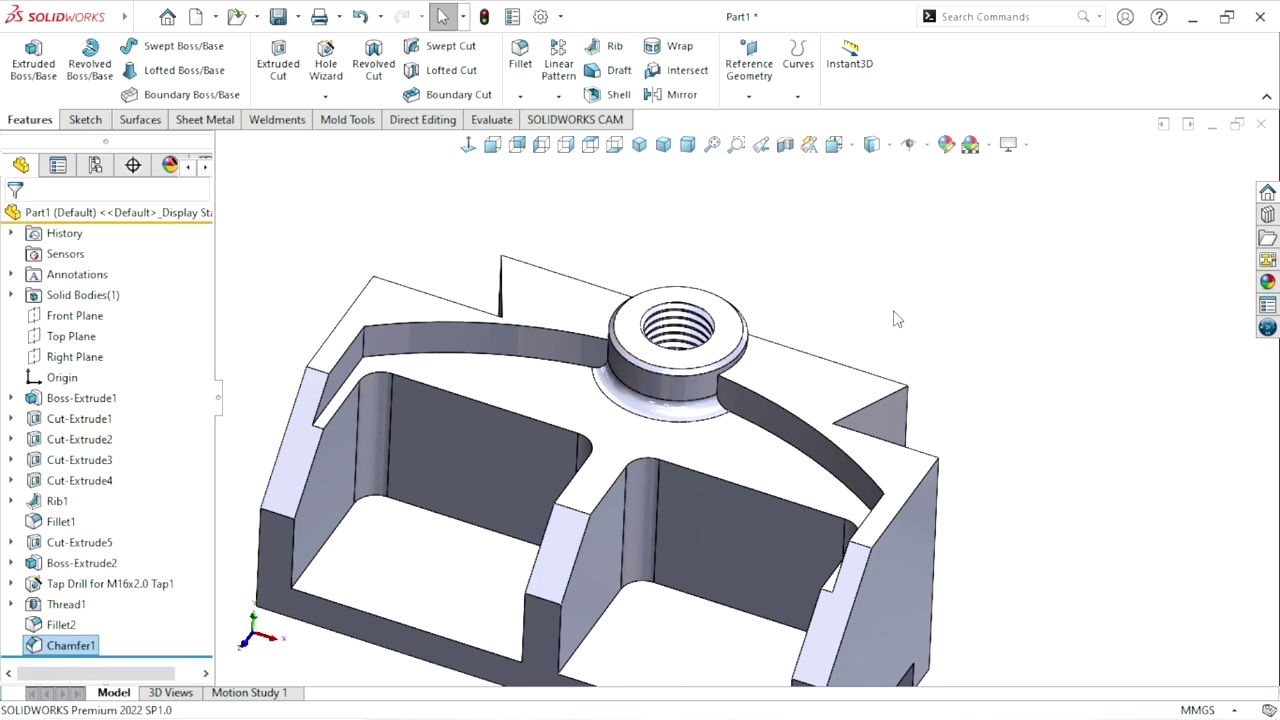
# Step: Select the left pocket's floor face and turn the view normal to it
pyautogui.moveTo(514, 480); pyautogui.dragTo(690, 445, button='middle')
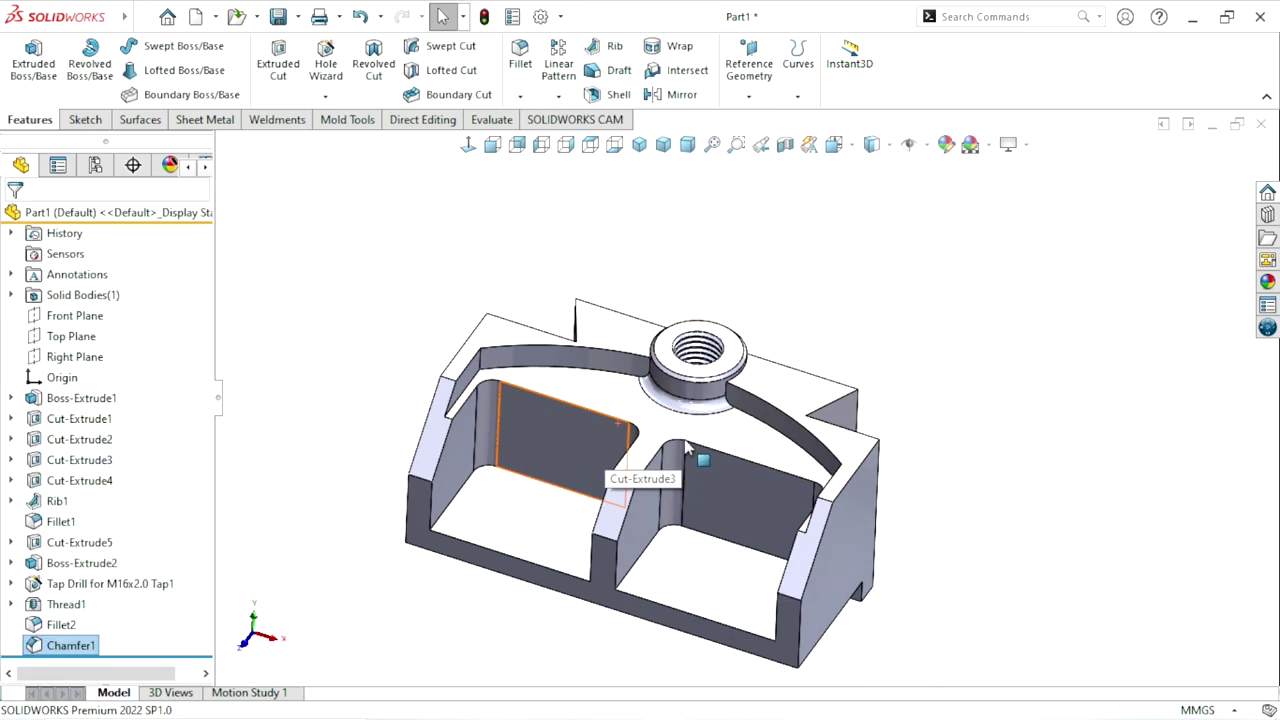
pyautogui.click(880, 308)
pyautogui.hotkey('ctrl', '7')
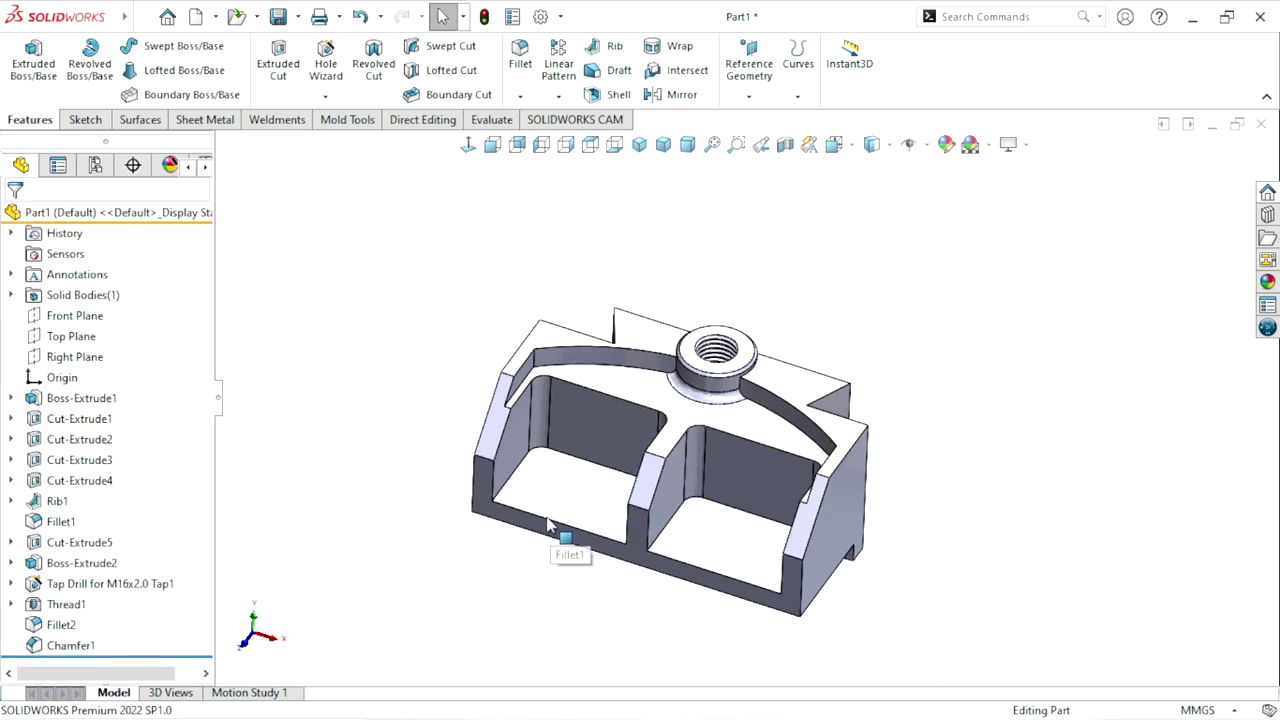
pyautogui.click(567, 510)
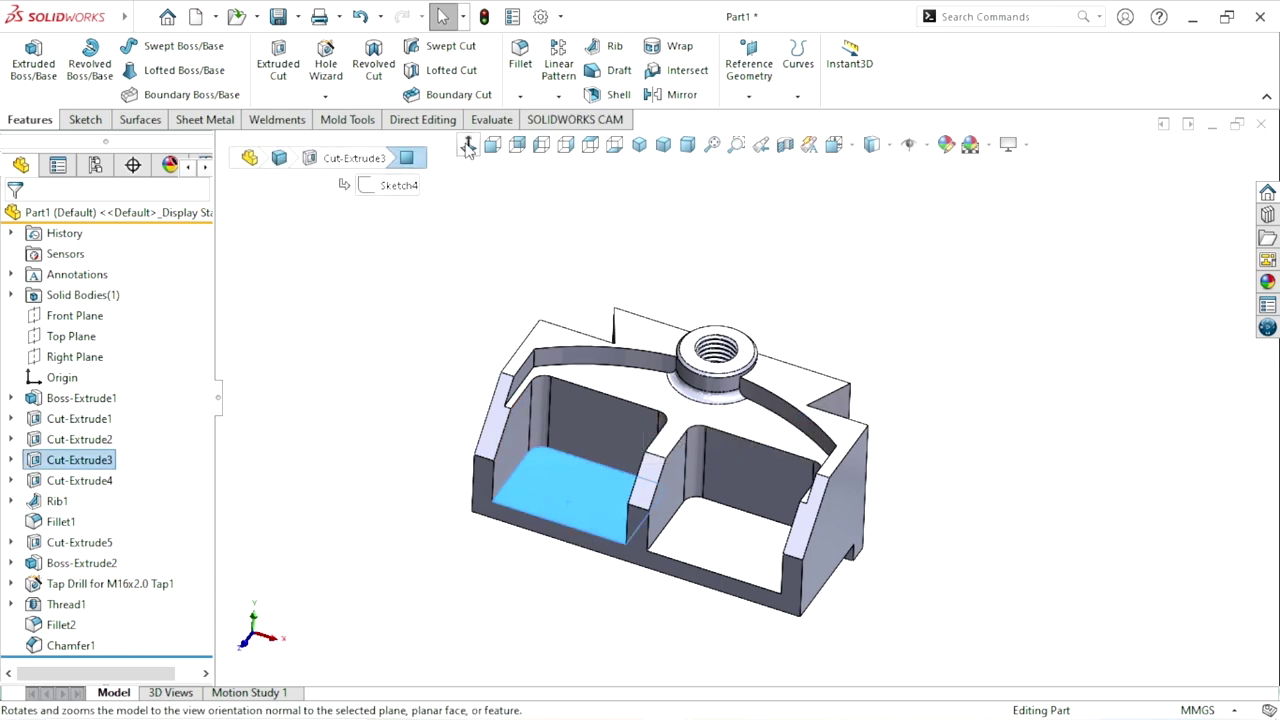
pyautogui.click(468, 144)
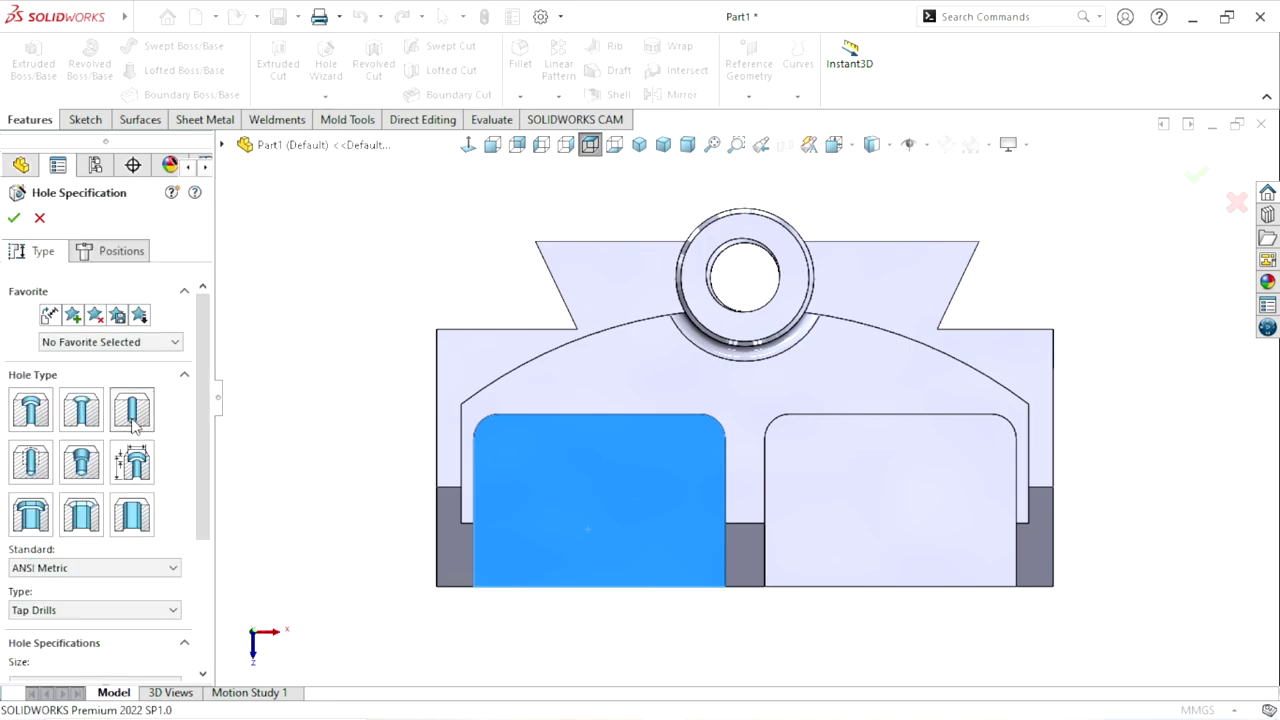
pyautogui.scroll(-3, 172, 418)
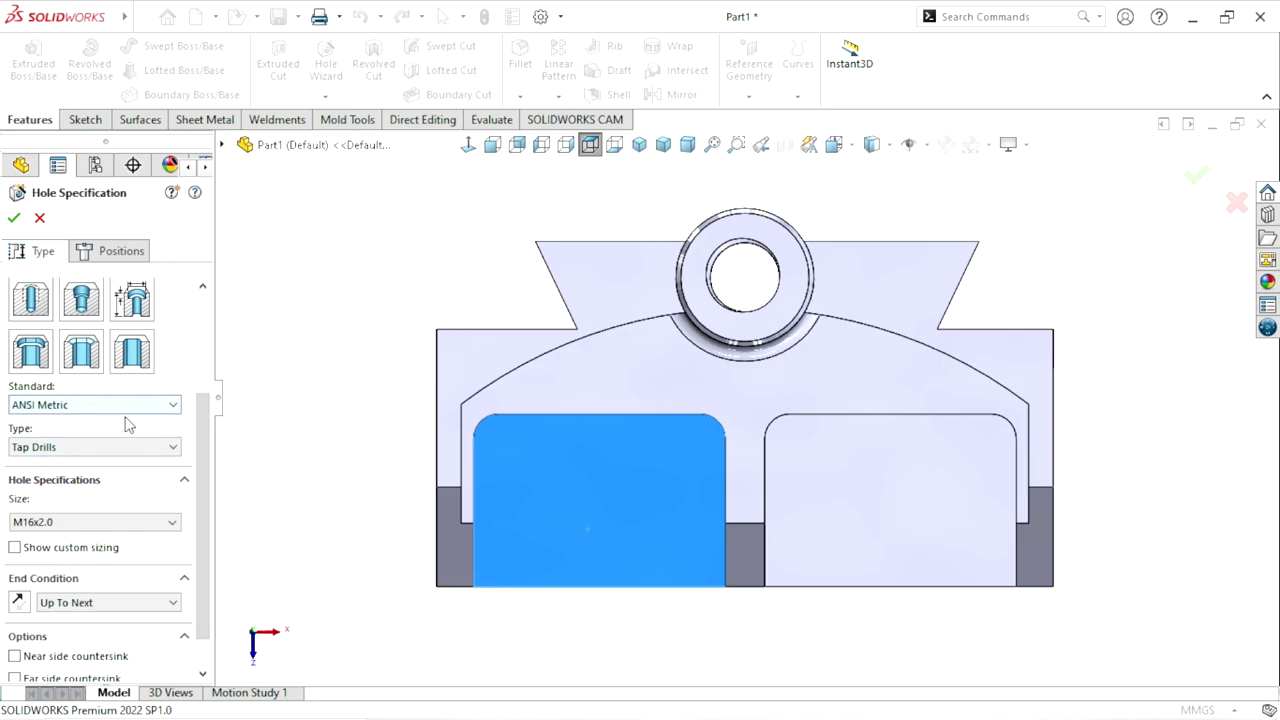
# Step: Set the hole to ANSI Metric Drill sizes, size Ø8.5, ending Up To Next
pyautogui.click(170, 449)
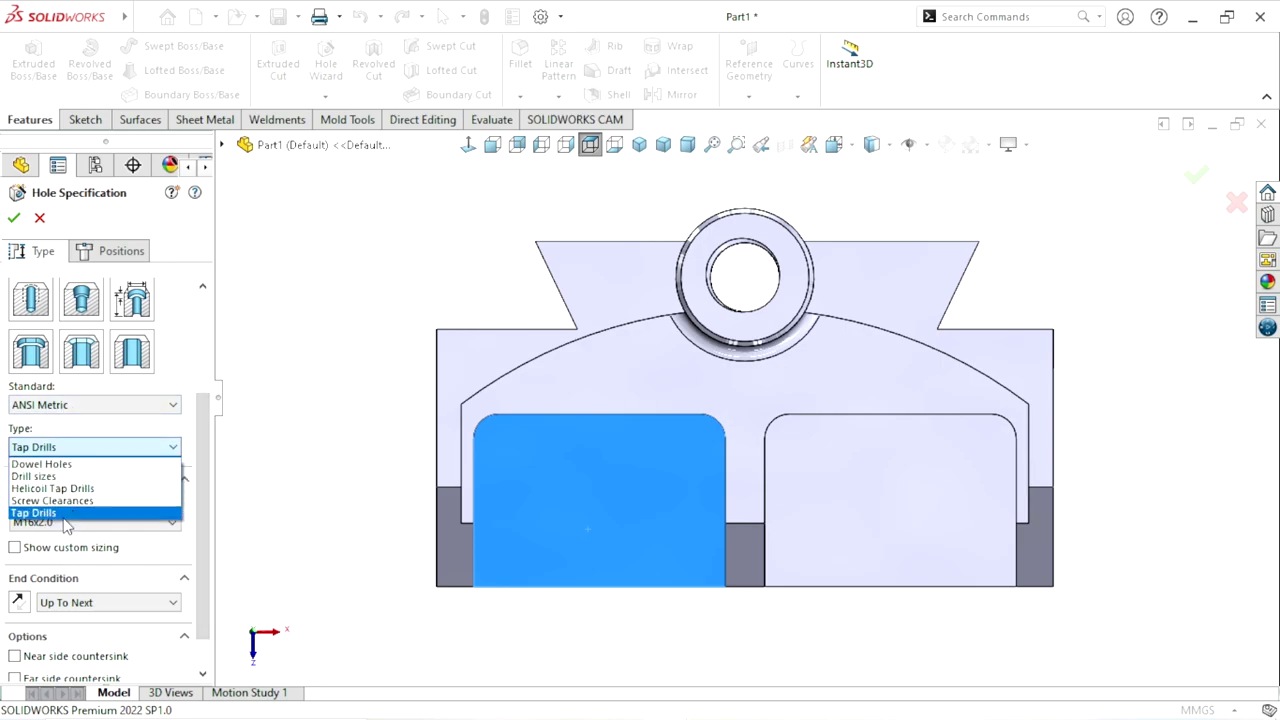
pyautogui.click(64, 477)
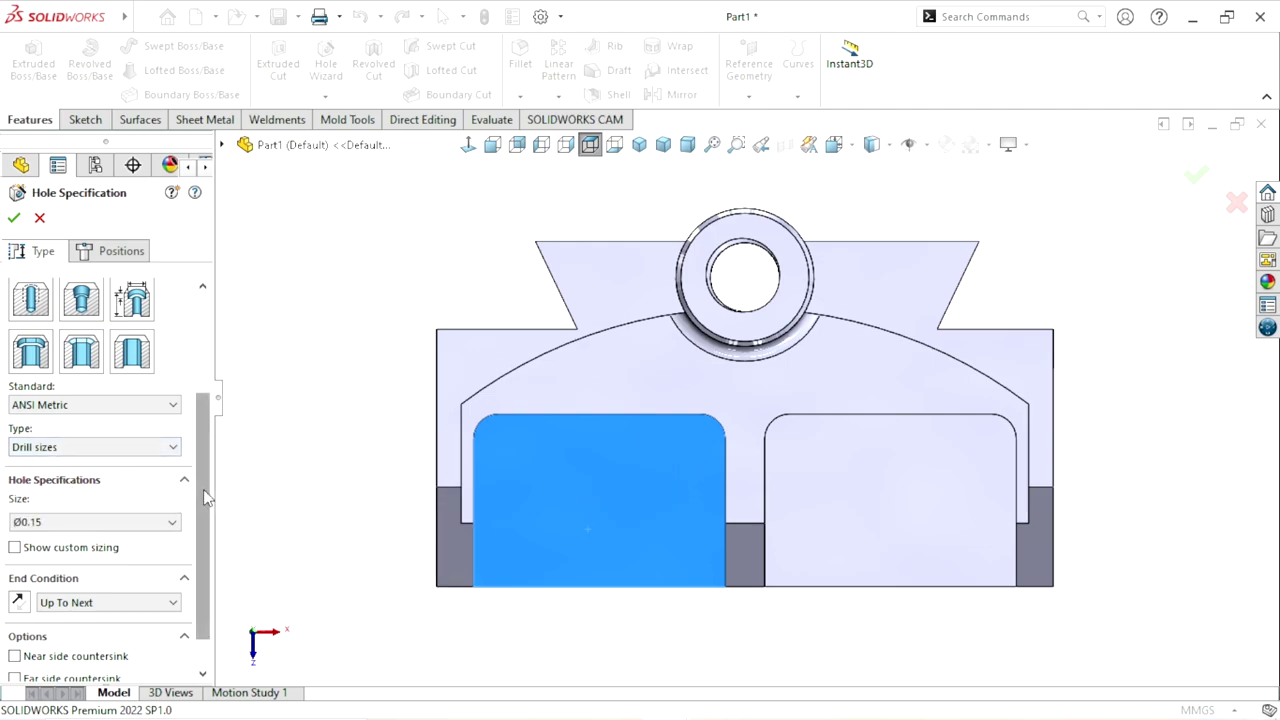
pyautogui.scroll(-1, 204, 496)
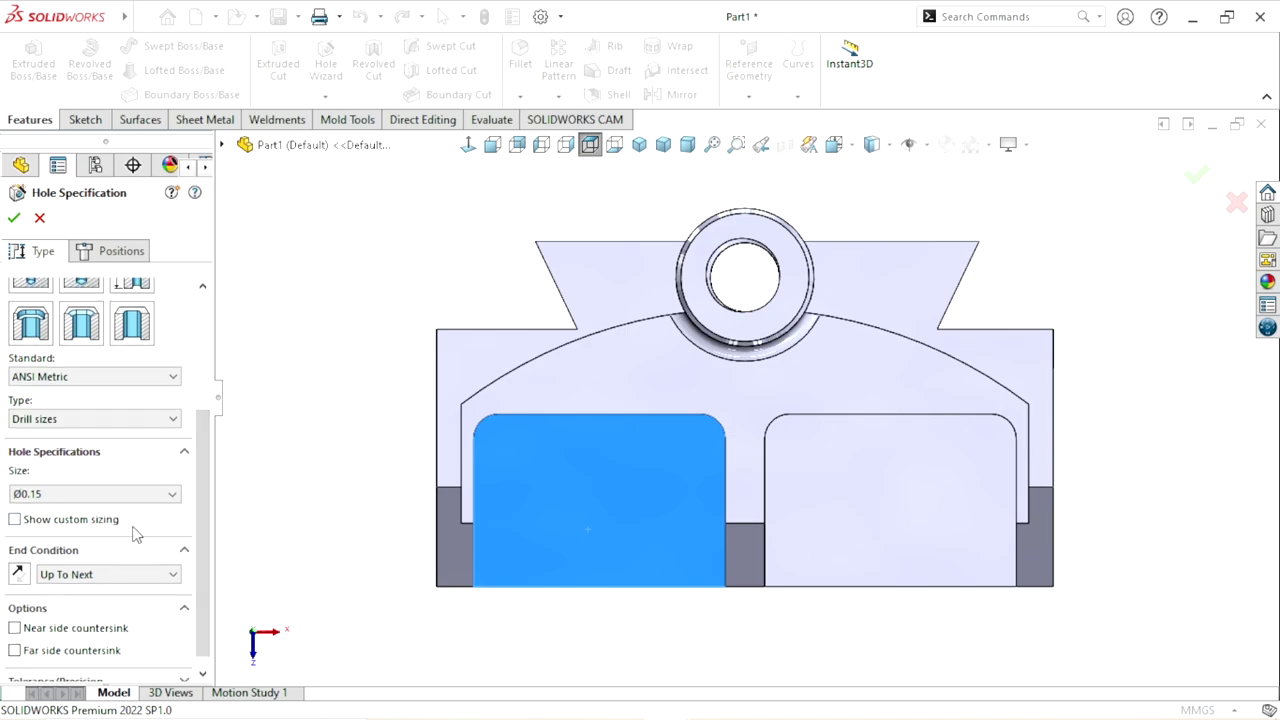
pyautogui.click(171, 493)
pyautogui.scroll(-1, 95, 572)
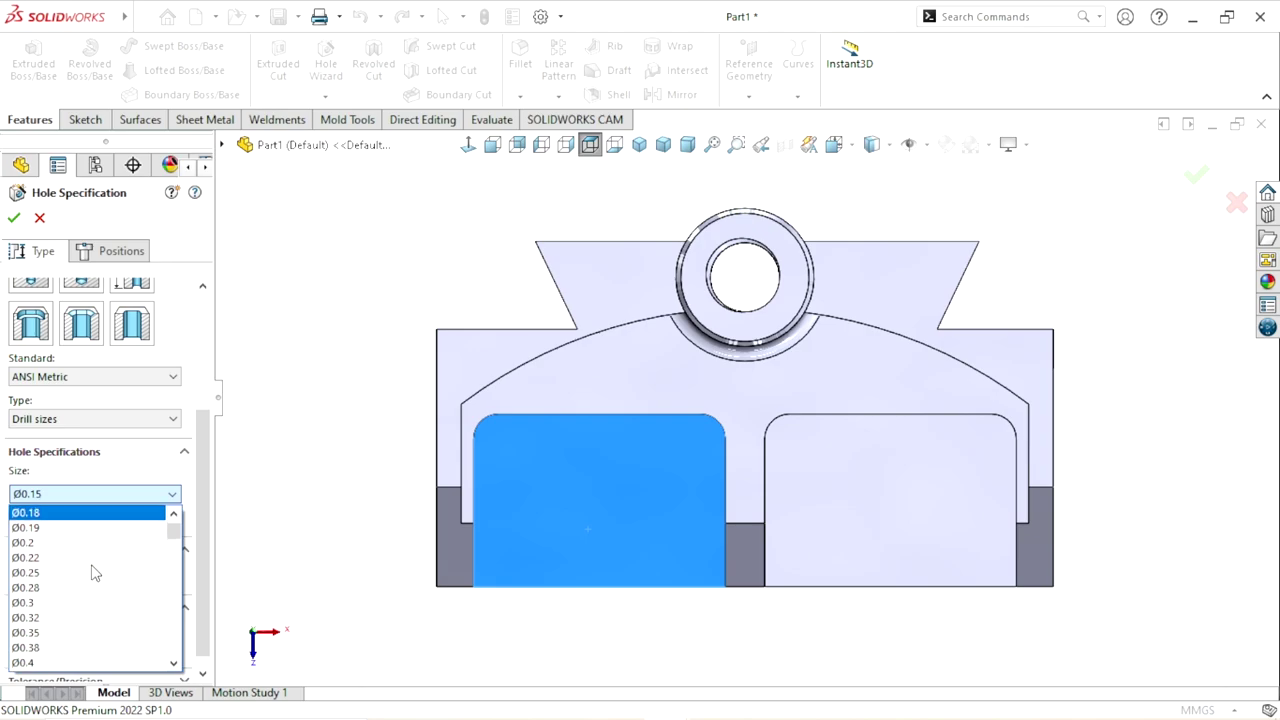
pyautogui.scroll(-7, 95, 572)
pyautogui.scroll(-7, 95, 572)
pyautogui.scroll(-7, 92, 572)
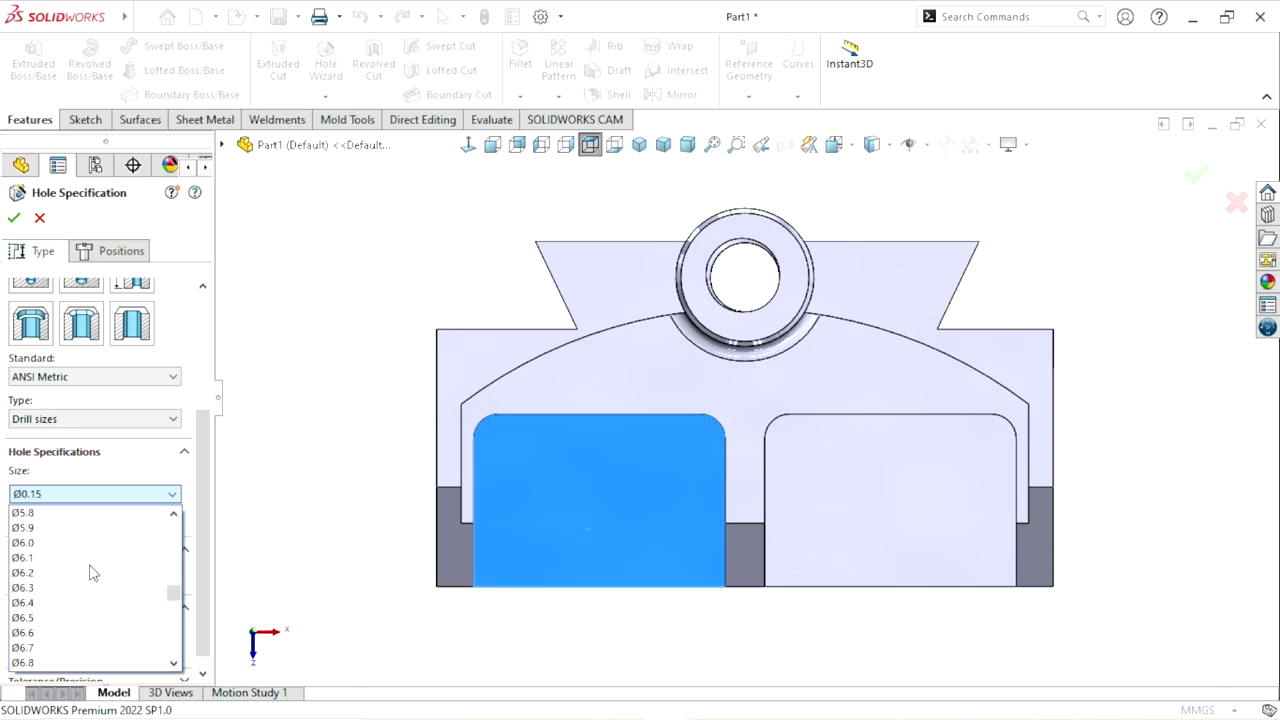
pyautogui.scroll(-1, 90, 572)
pyautogui.scroll(-2, 90, 572)
pyautogui.scroll(-2, 86, 572)
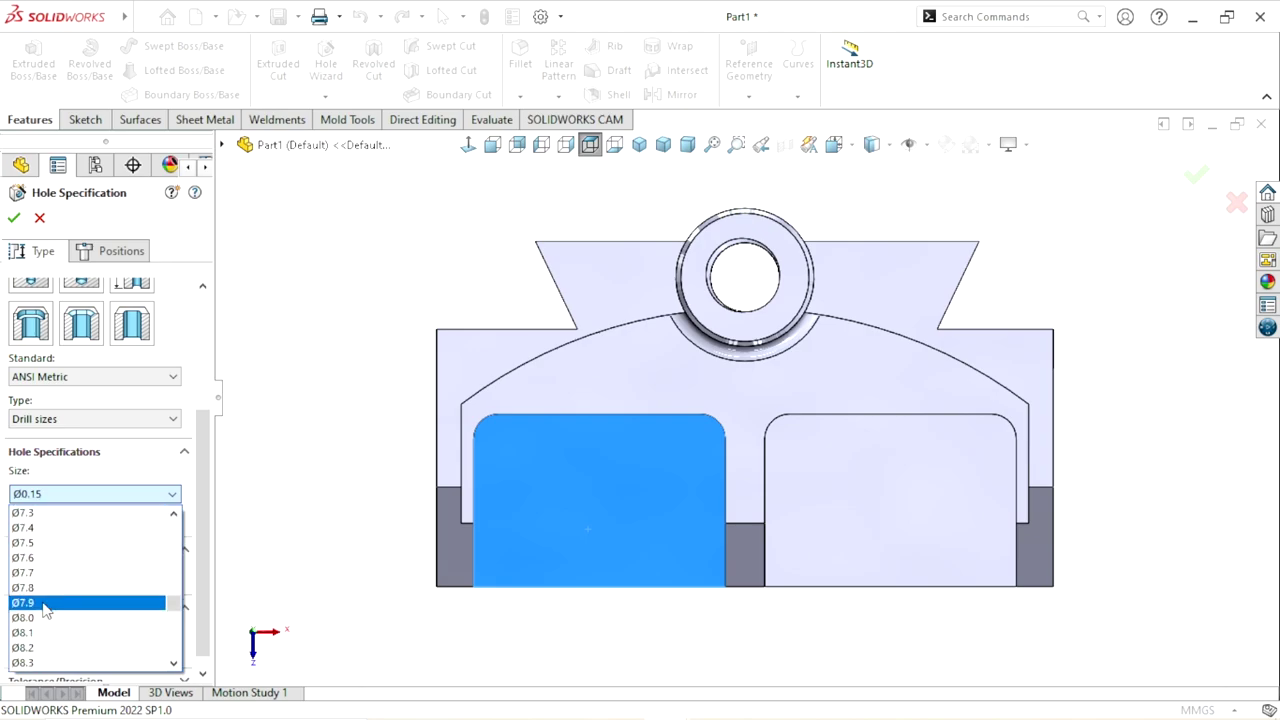
pyautogui.scroll(-1, 43, 611)
pyautogui.scroll(-1, 43, 618)
pyautogui.scroll(-1, 48, 640)
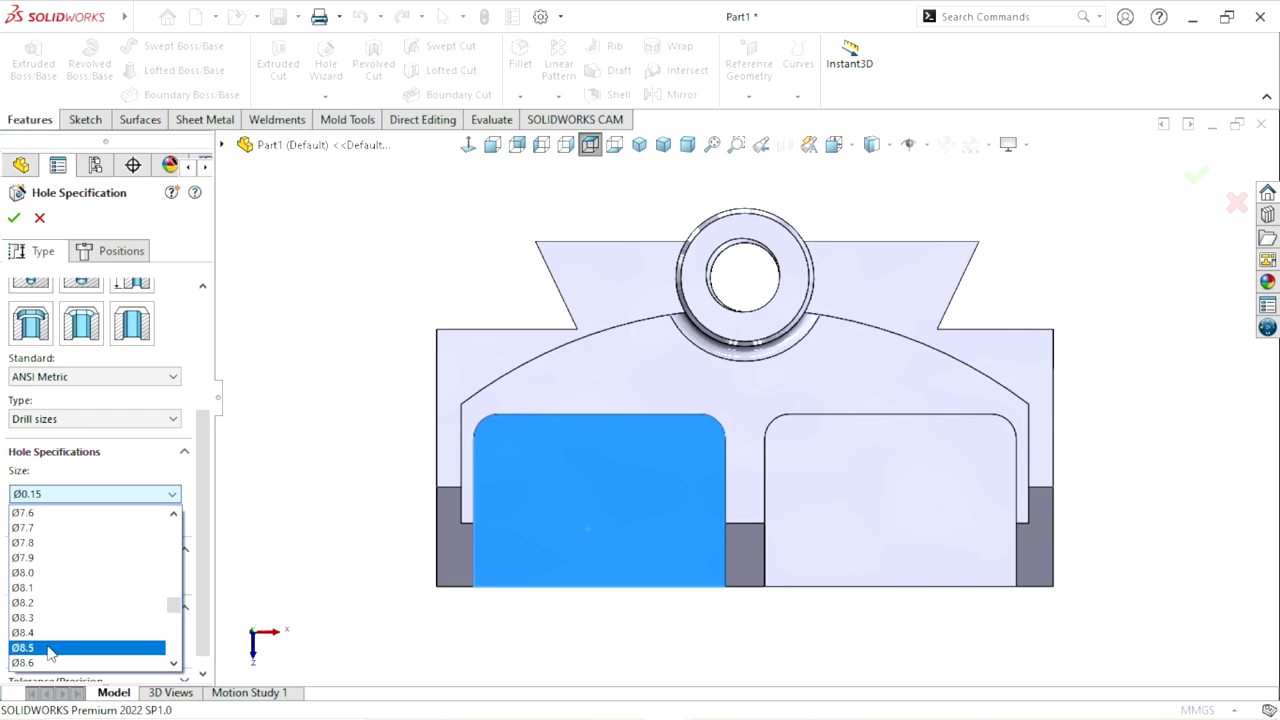
pyautogui.click(50, 650)
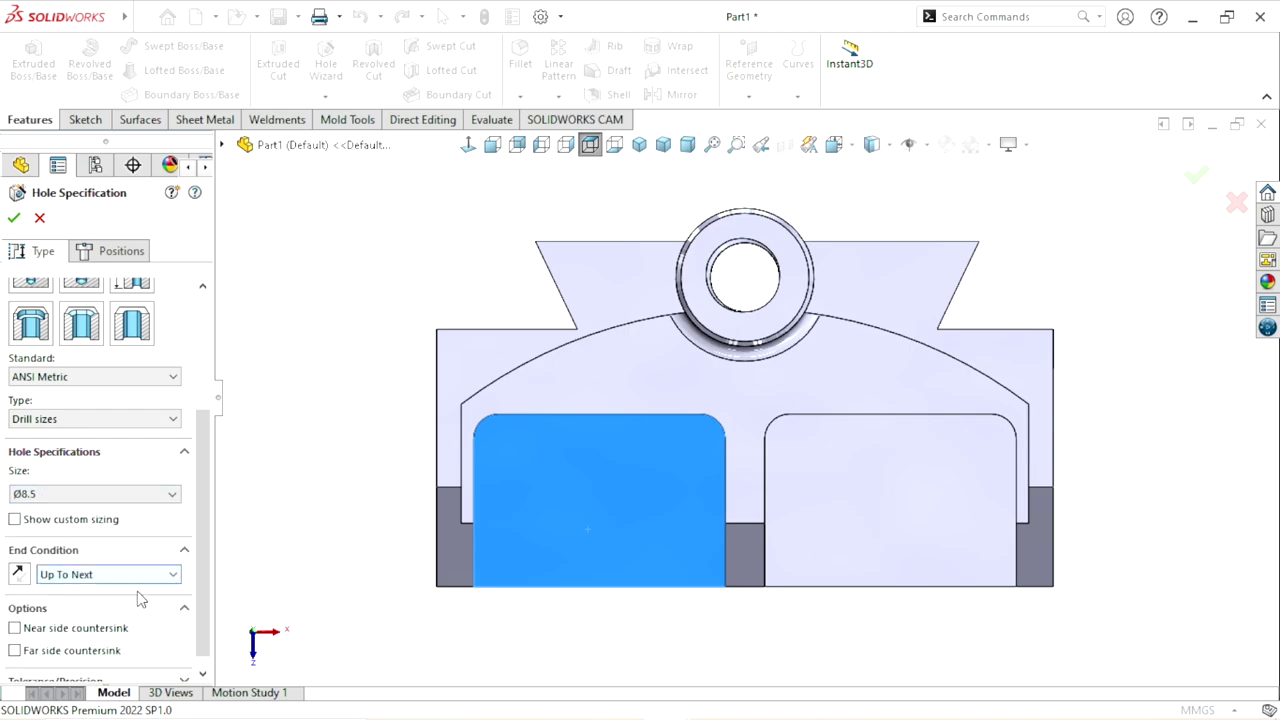
# Step: Place one hole centre in the left pocket and one in the right pocket
pyautogui.click(121, 251)
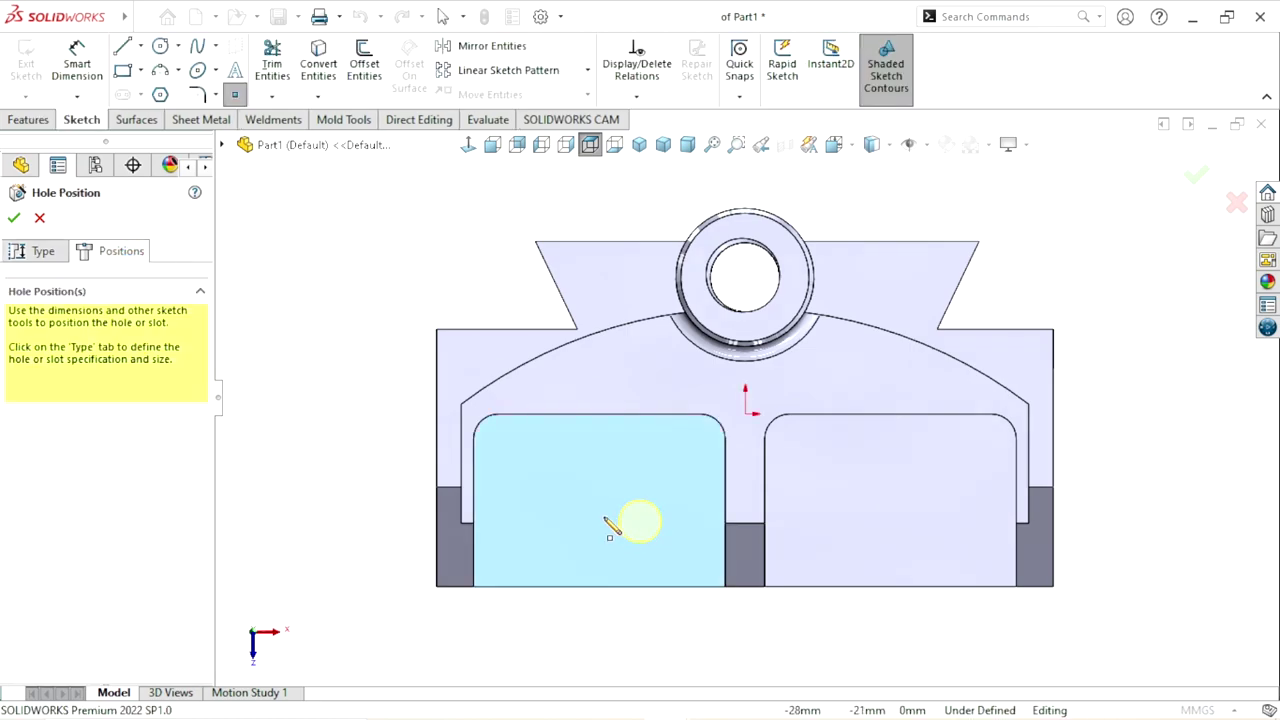
pyautogui.click(590, 512)
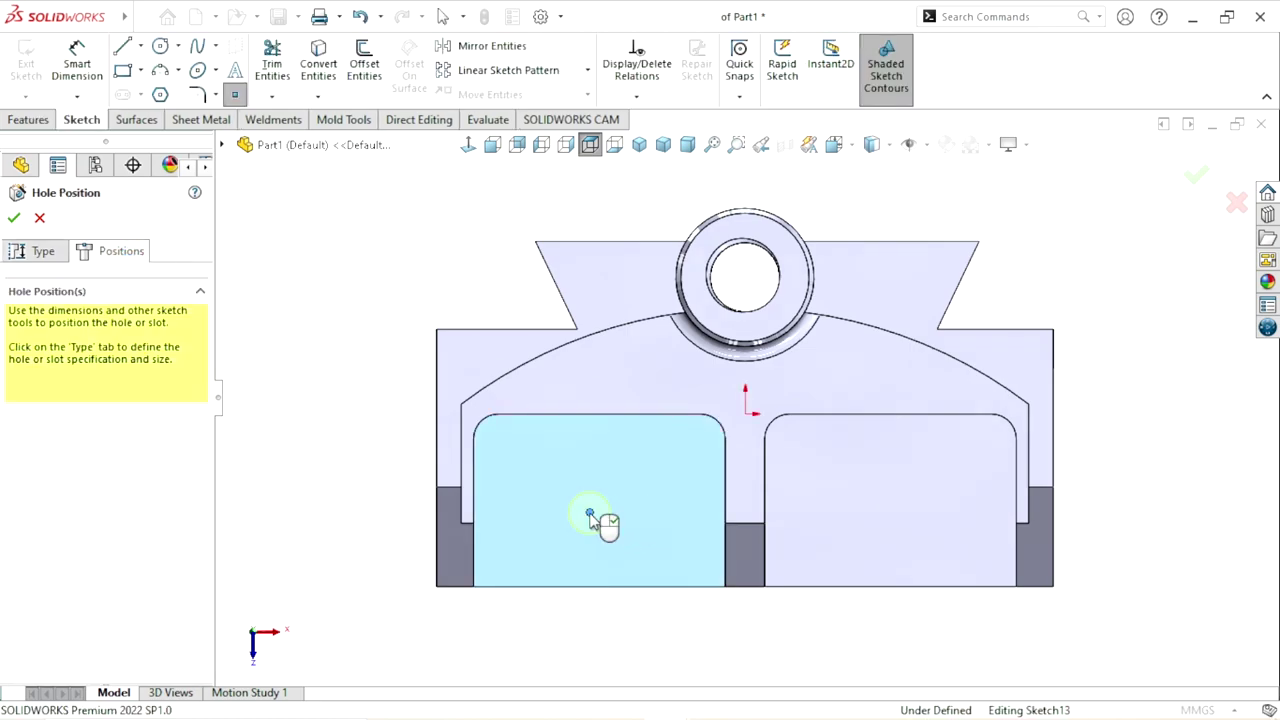
pyautogui.click(884, 513)
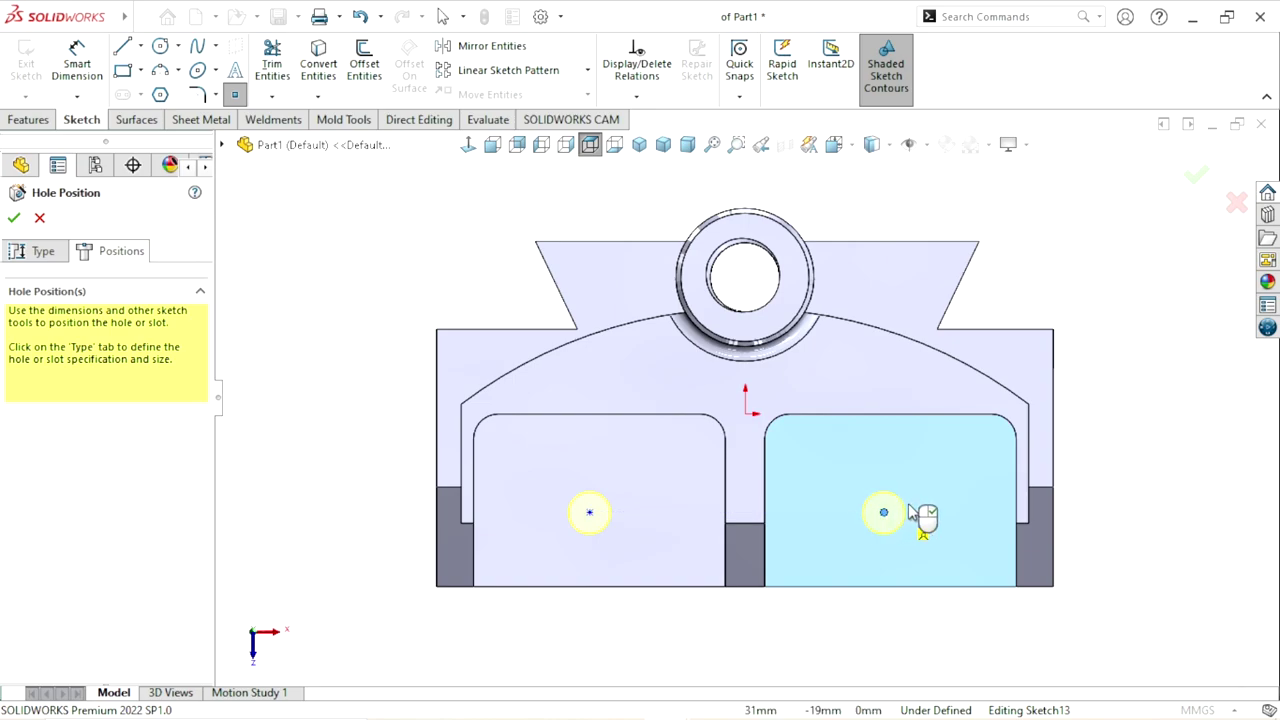
pyautogui.rightClick(1128, 398)
pyautogui.click(1142, 403)
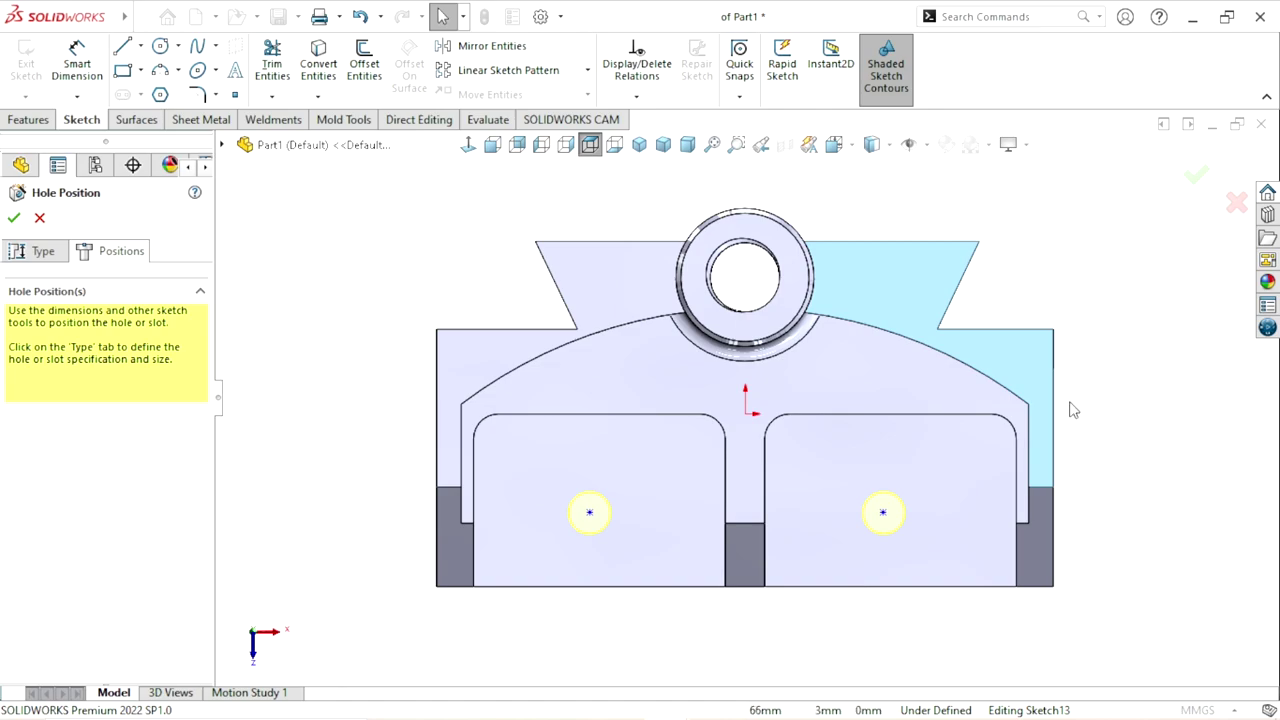
pyautogui.keyDown('ctrl'); pyautogui.moveTo(837, 563); pyautogui.dragTo(889, 528, button='middle'); pyautogui.keyUp('ctrl')
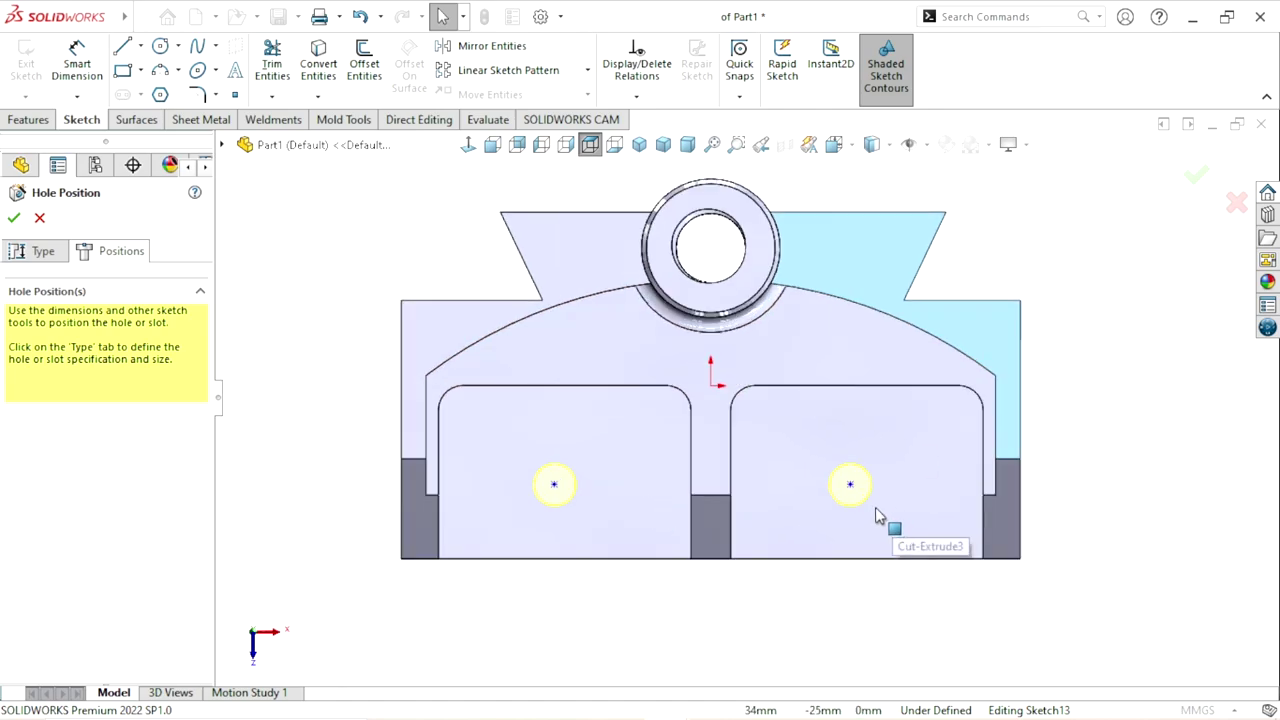
# Step: Dimension the hole centres 60 mm apart and 20 mm below the pocket's top edge
pyautogui.click(88, 72)
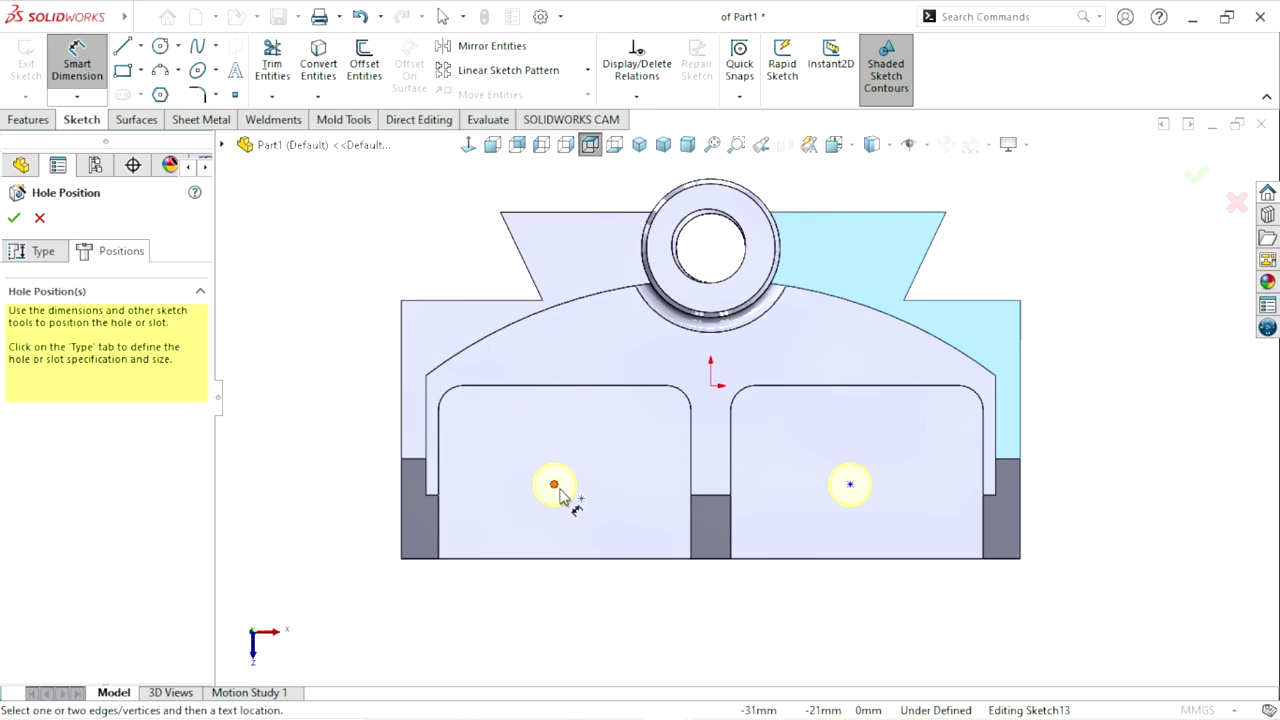
pyautogui.click(556, 487)
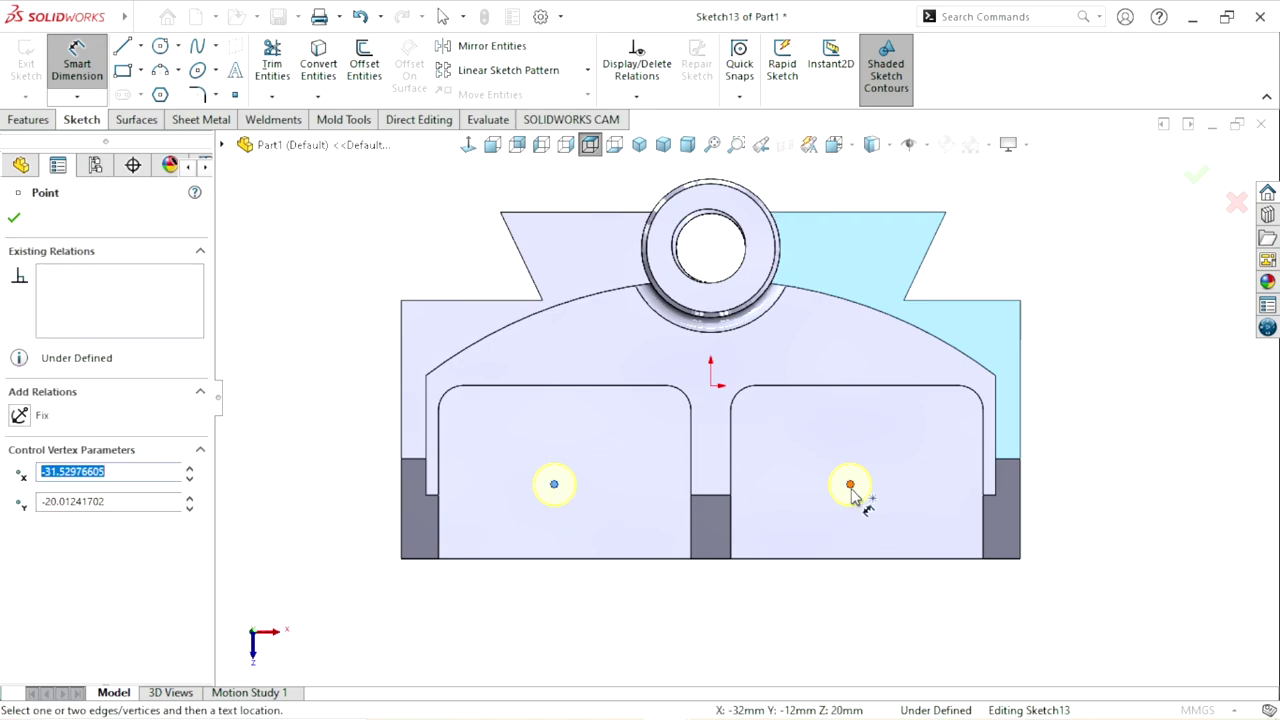
pyautogui.click(850, 485)
pyautogui.click(708, 628)
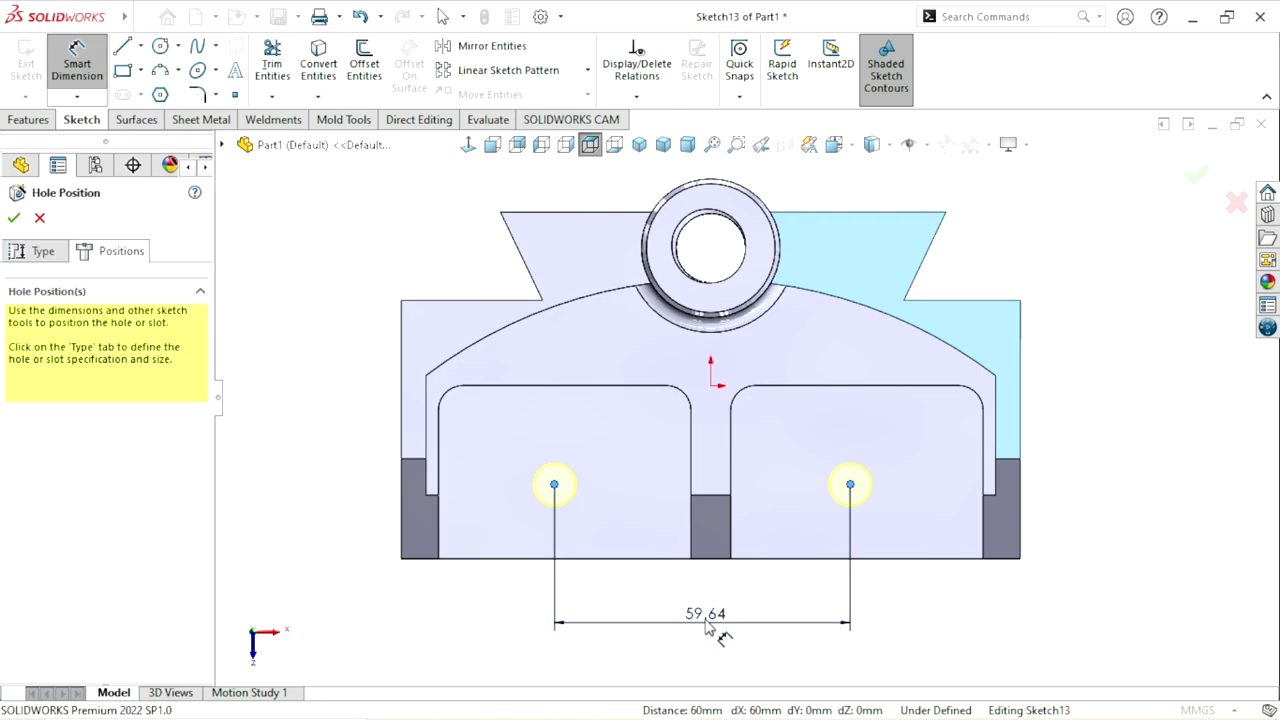
pyautogui.write('60')
pyautogui.press('Return')
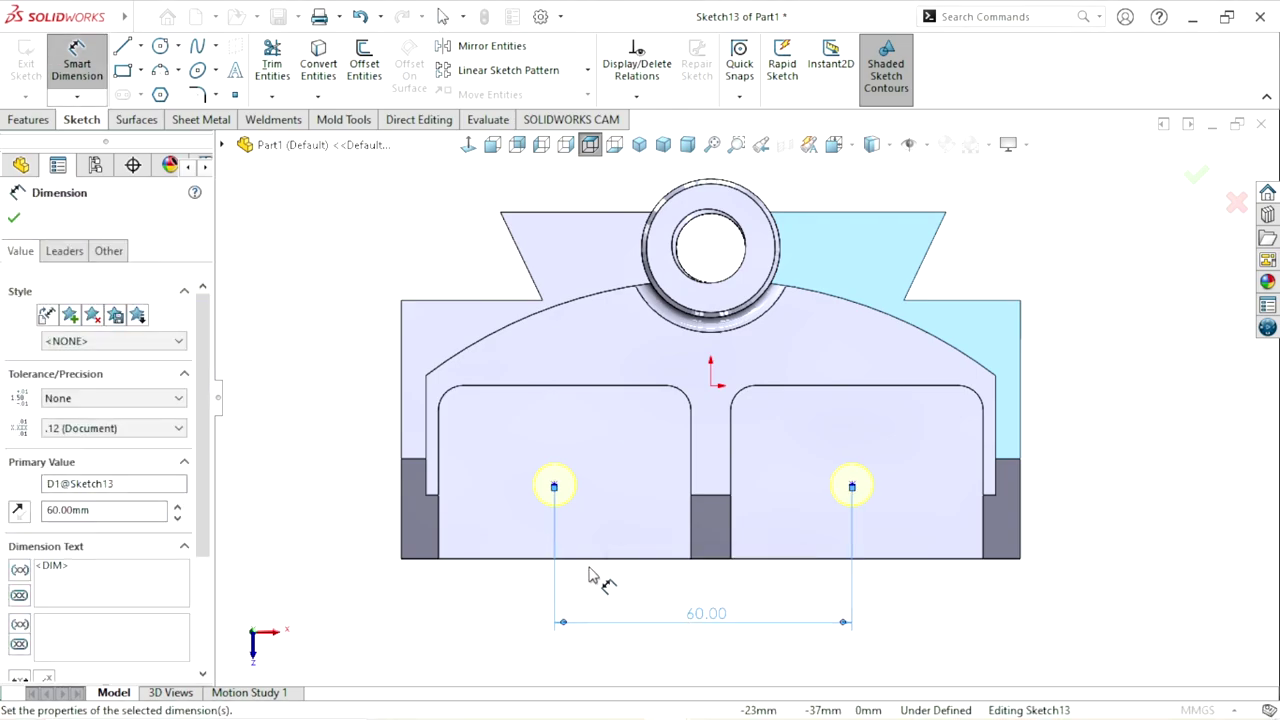
pyautogui.click(552, 386)
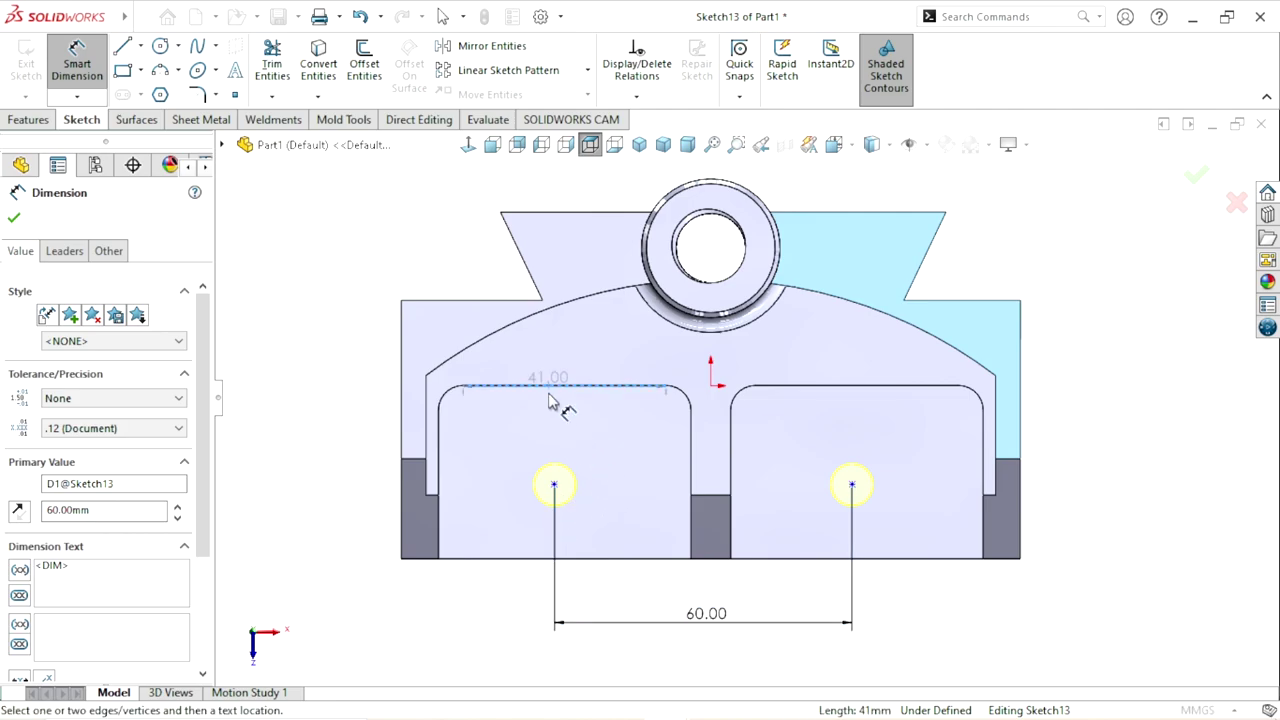
pyautogui.click(554, 485)
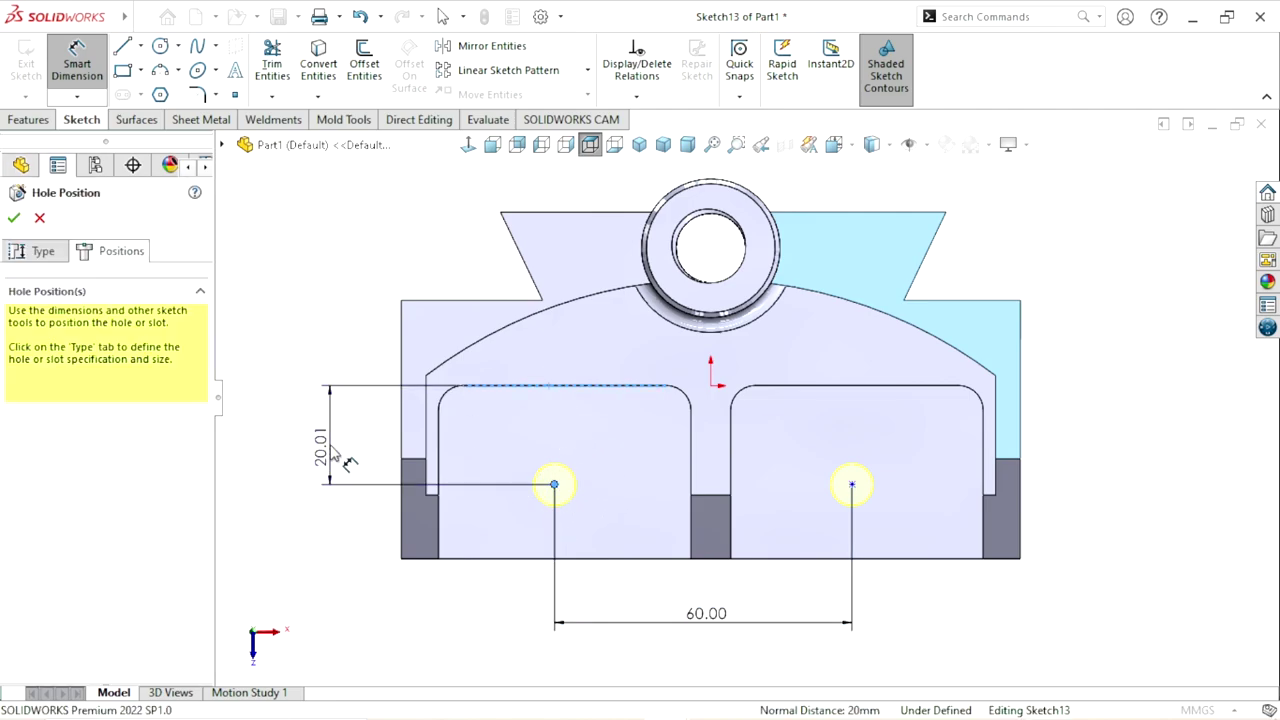
pyautogui.click(335, 456)
pyautogui.press('Return')
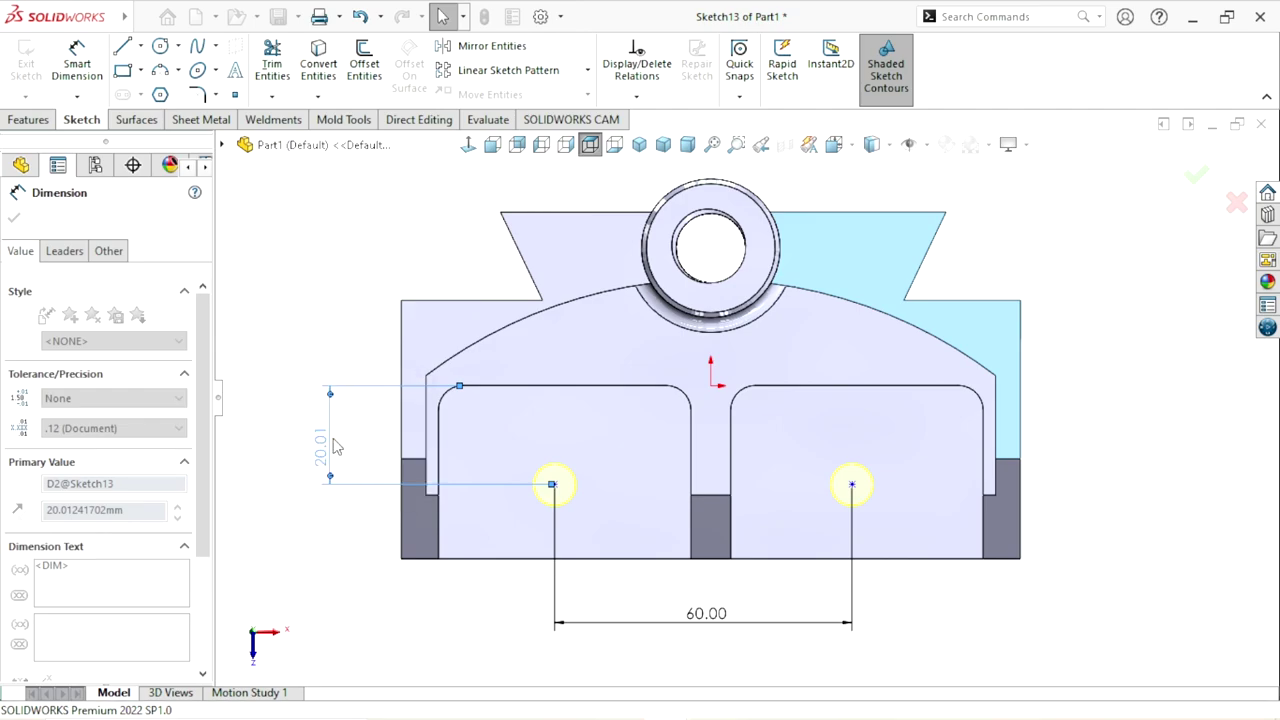
pyautogui.click(365, 612)
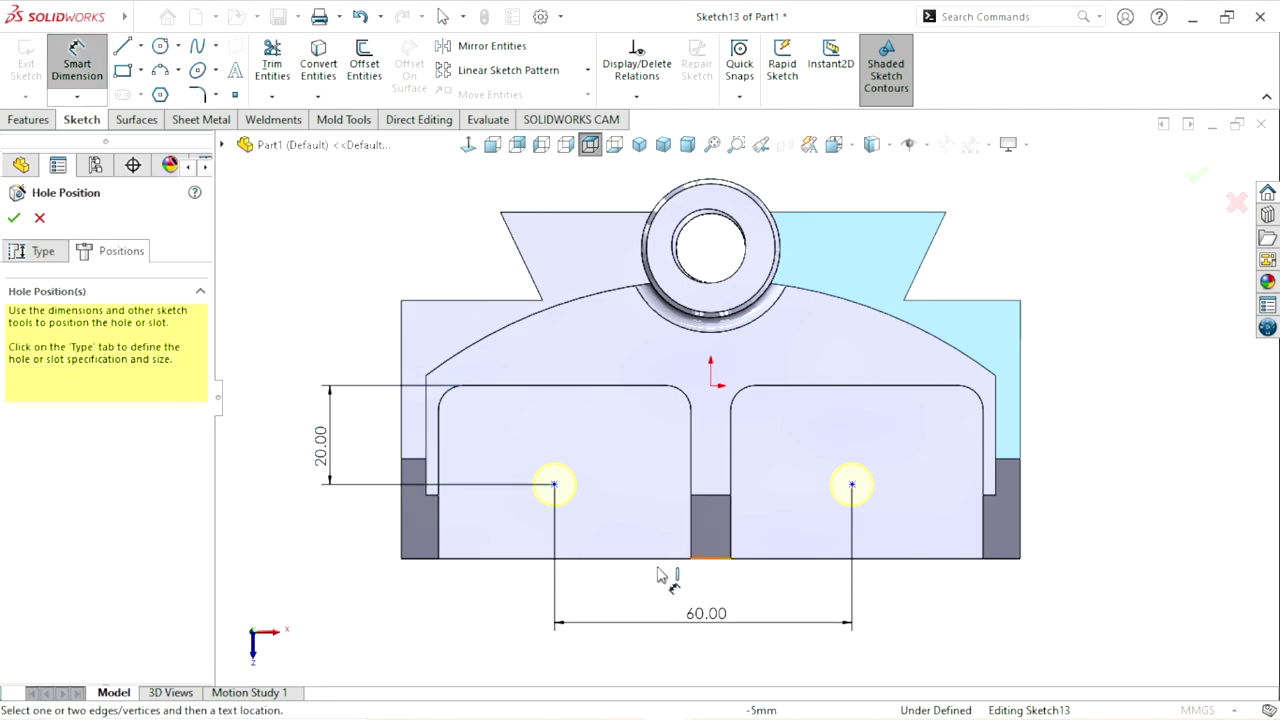
pyautogui.press('Escape')
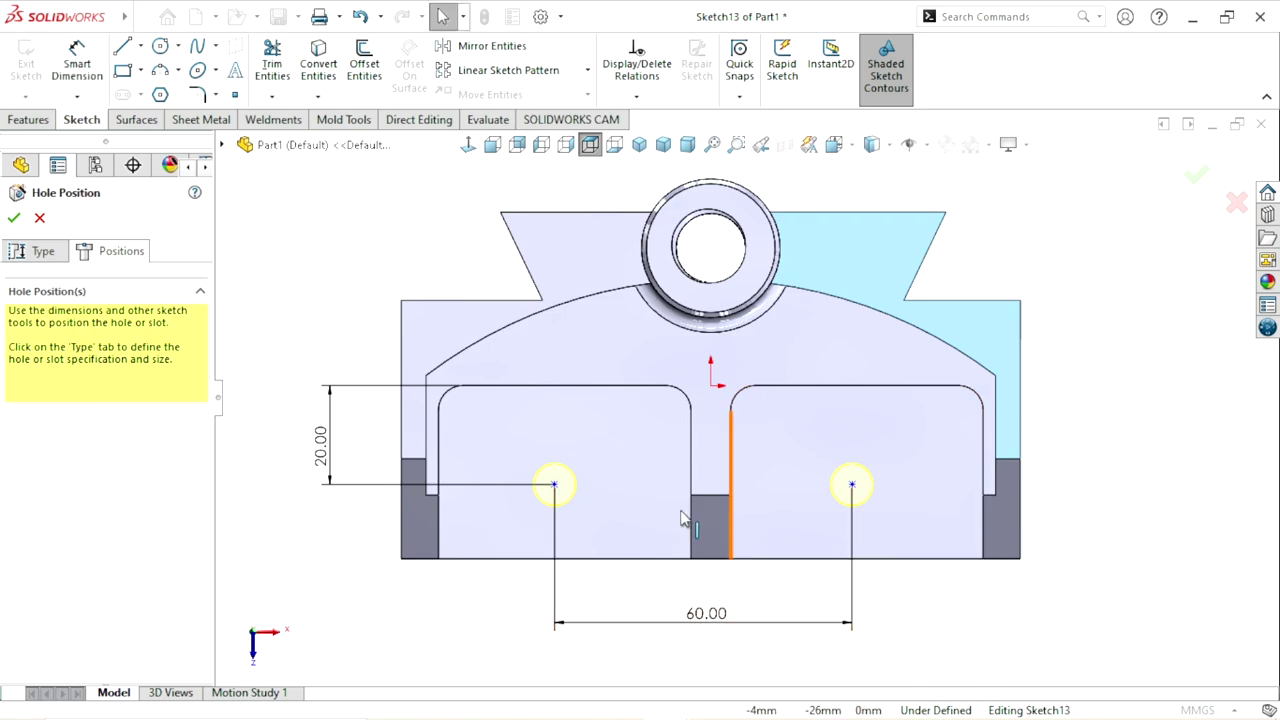
# Step: Make the two hole points horizontally aligned with each other
pyautogui.click(556, 485)
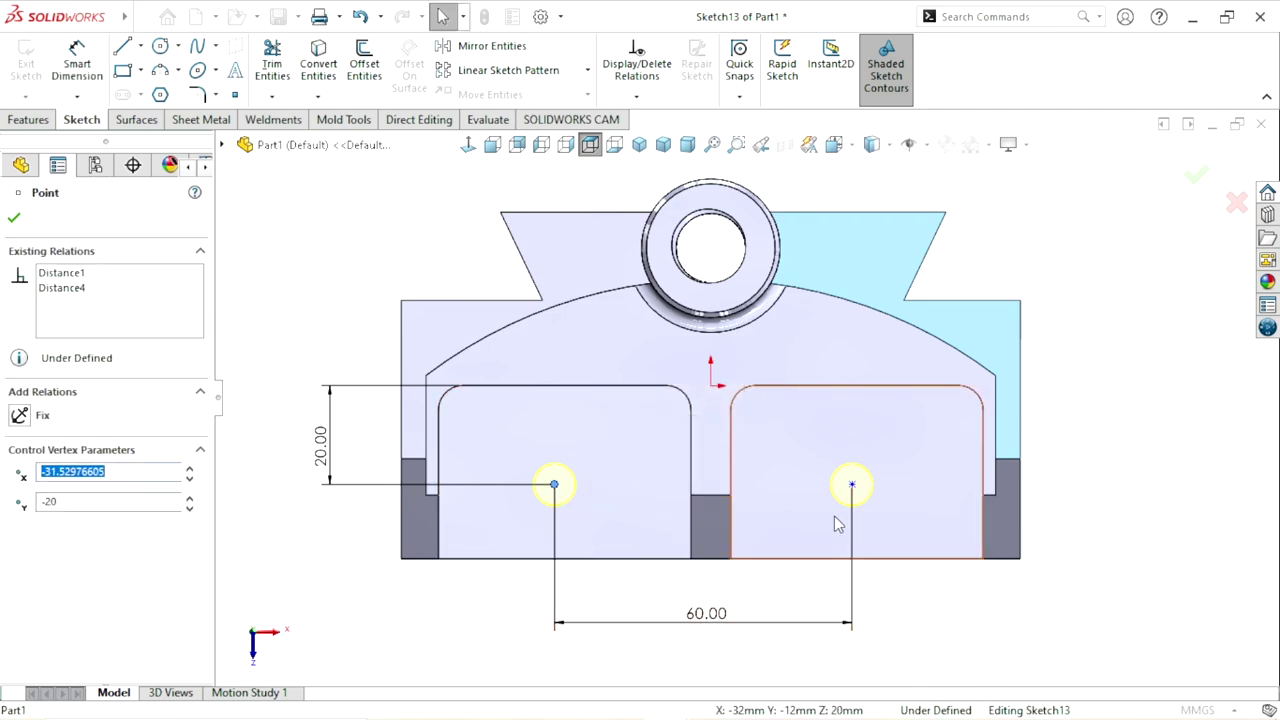
pyautogui.keyDown('ctrl'); pyautogui.click(852, 486); pyautogui.keyUp('ctrl')
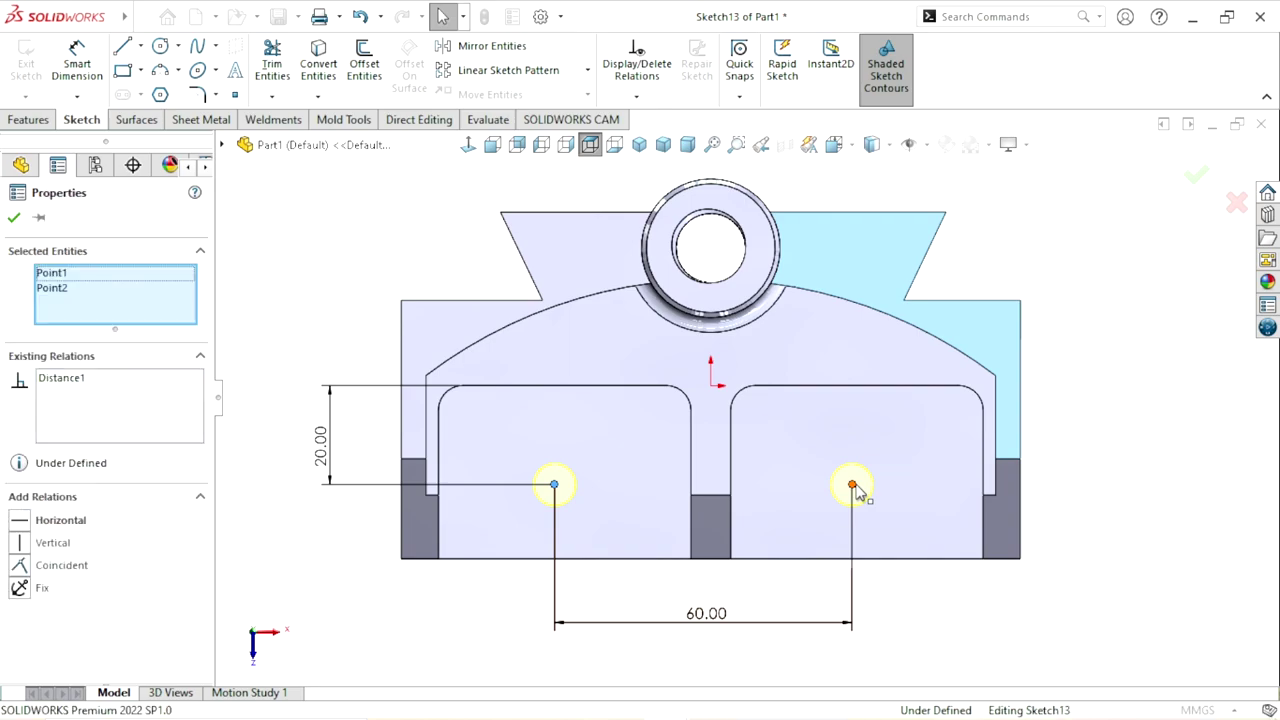
pyautogui.click(21, 524)
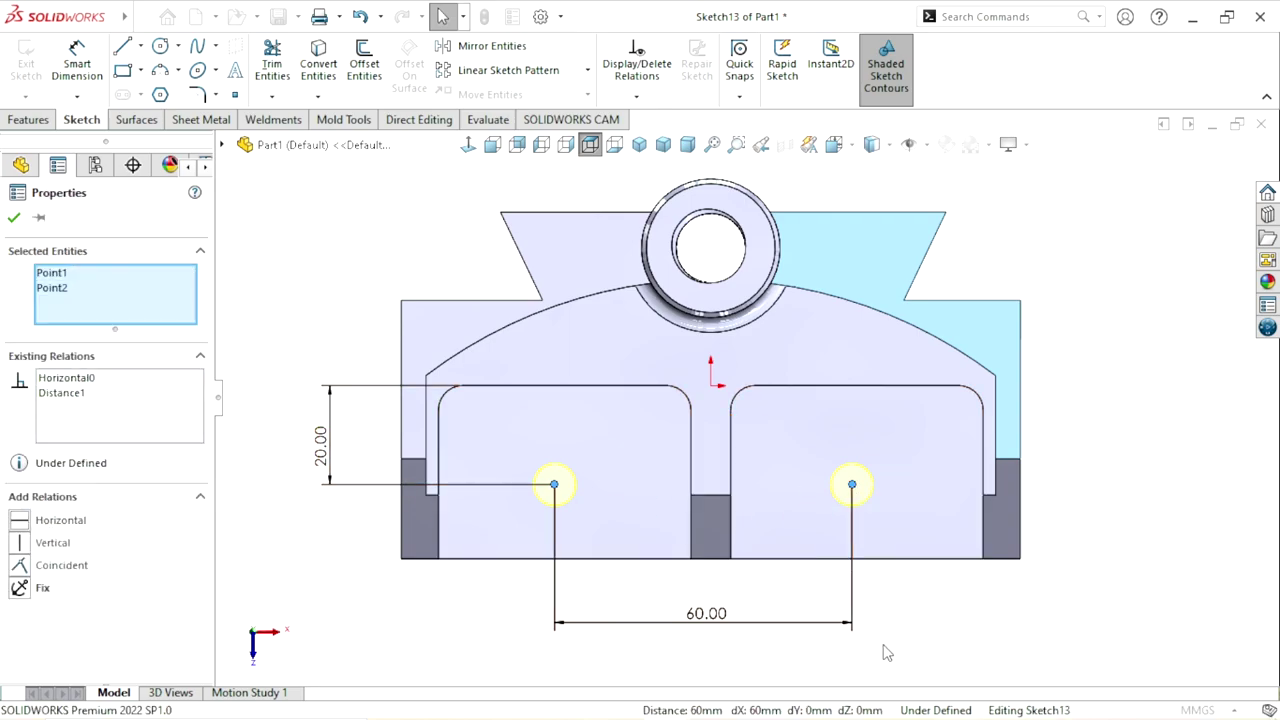
pyautogui.click(926, 647)
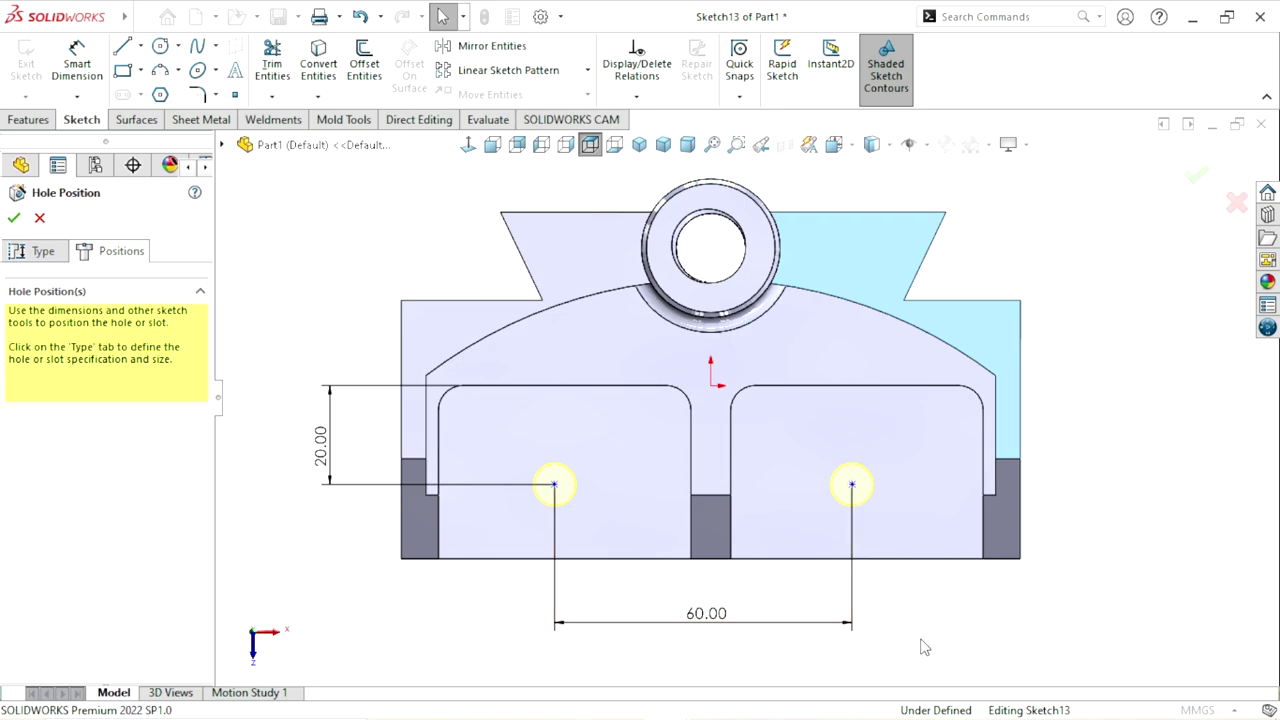
# Step: Draw a vertical centreline from the sketch origin down to the bottom edge
pyautogui.click(143, 46)
pyautogui.click(165, 95)
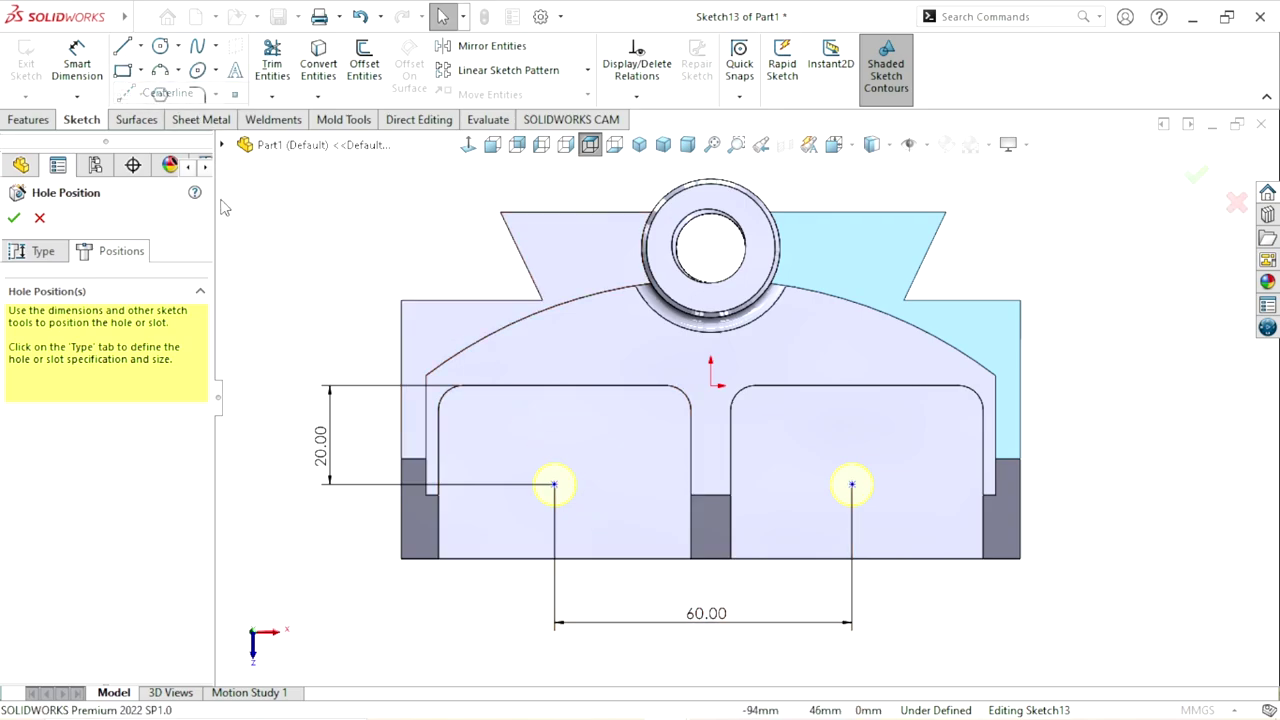
pyautogui.click(710, 387)
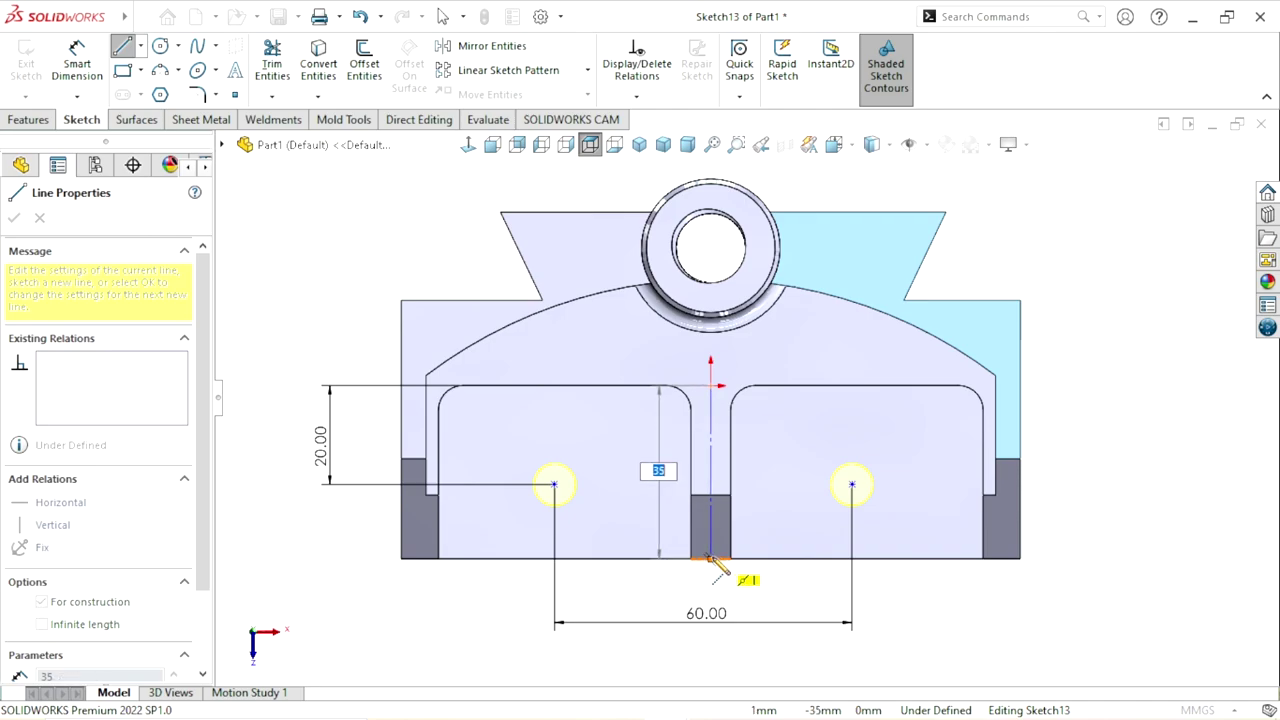
pyautogui.click(710, 558)
pyautogui.rightClick(862, 638)
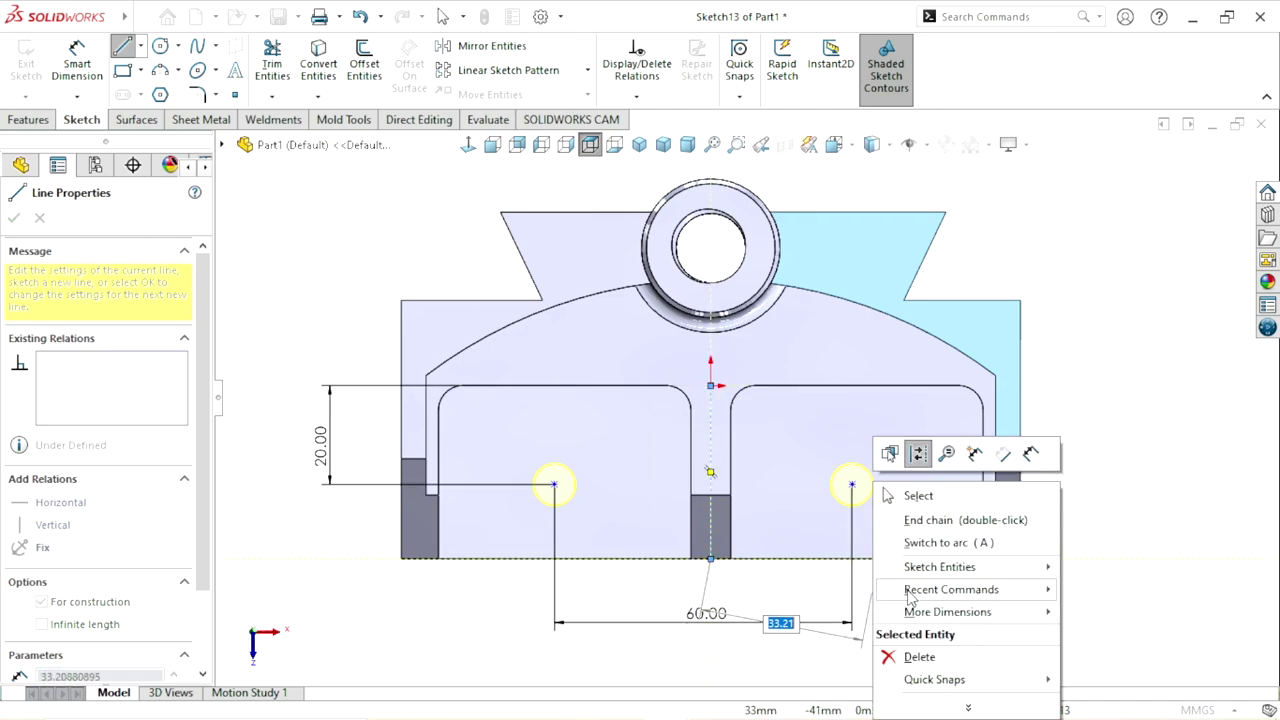
pyautogui.click(918, 498)
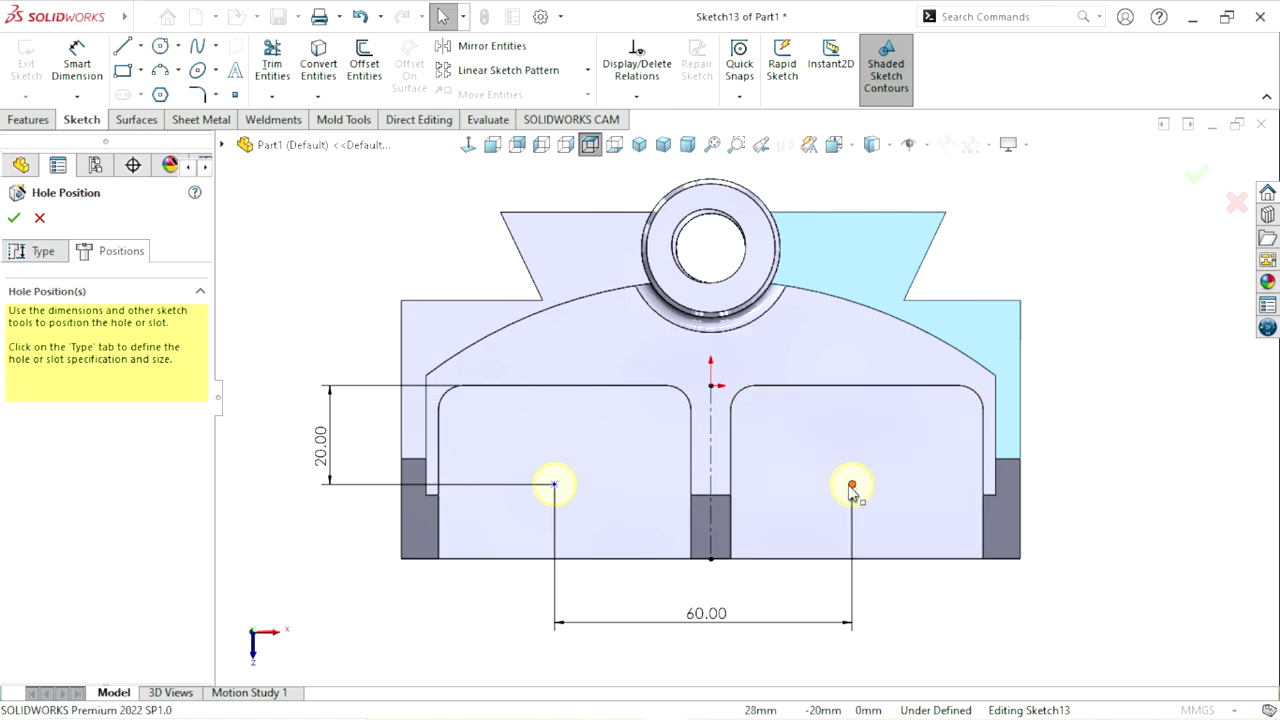
# Step: Make both hole points symmetric about the vertical centreline
pyautogui.click(852, 485)
pyautogui.keyDown('ctrl'); pyautogui.click(556, 486); pyautogui.keyUp('ctrl')
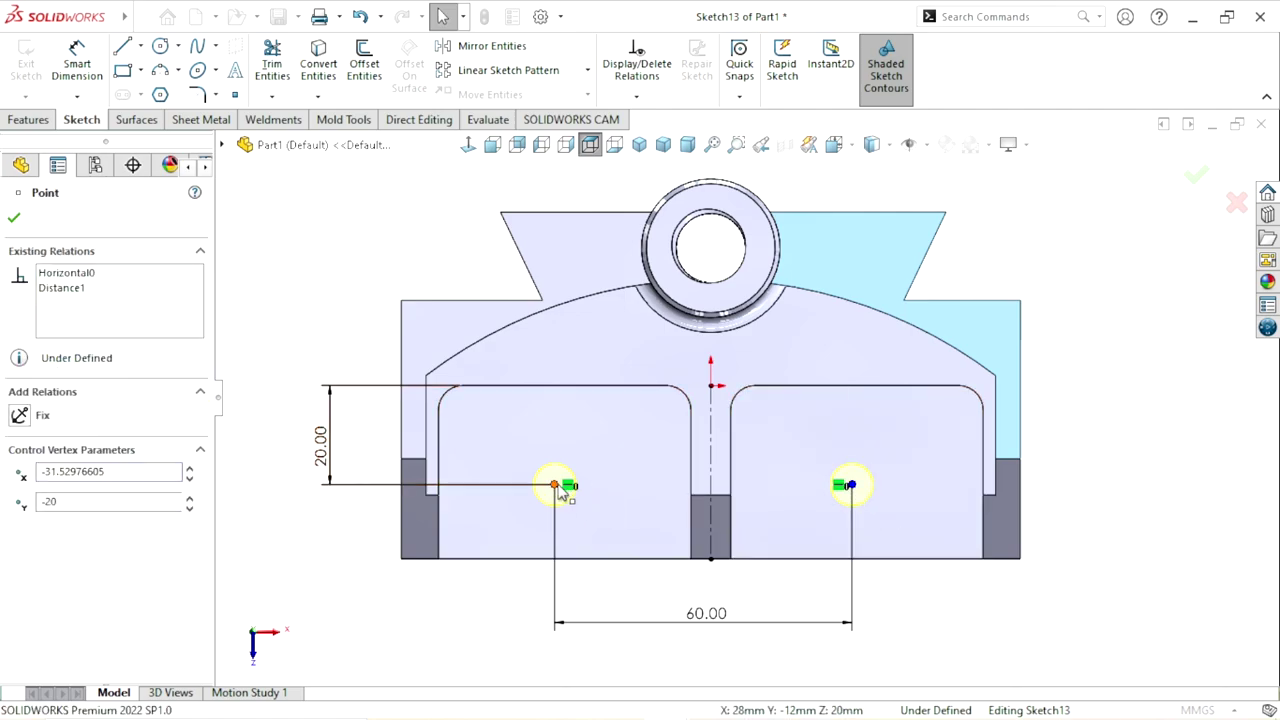
pyautogui.keyDown('ctrl'); pyautogui.click(711, 454); pyautogui.keyUp('ctrl')
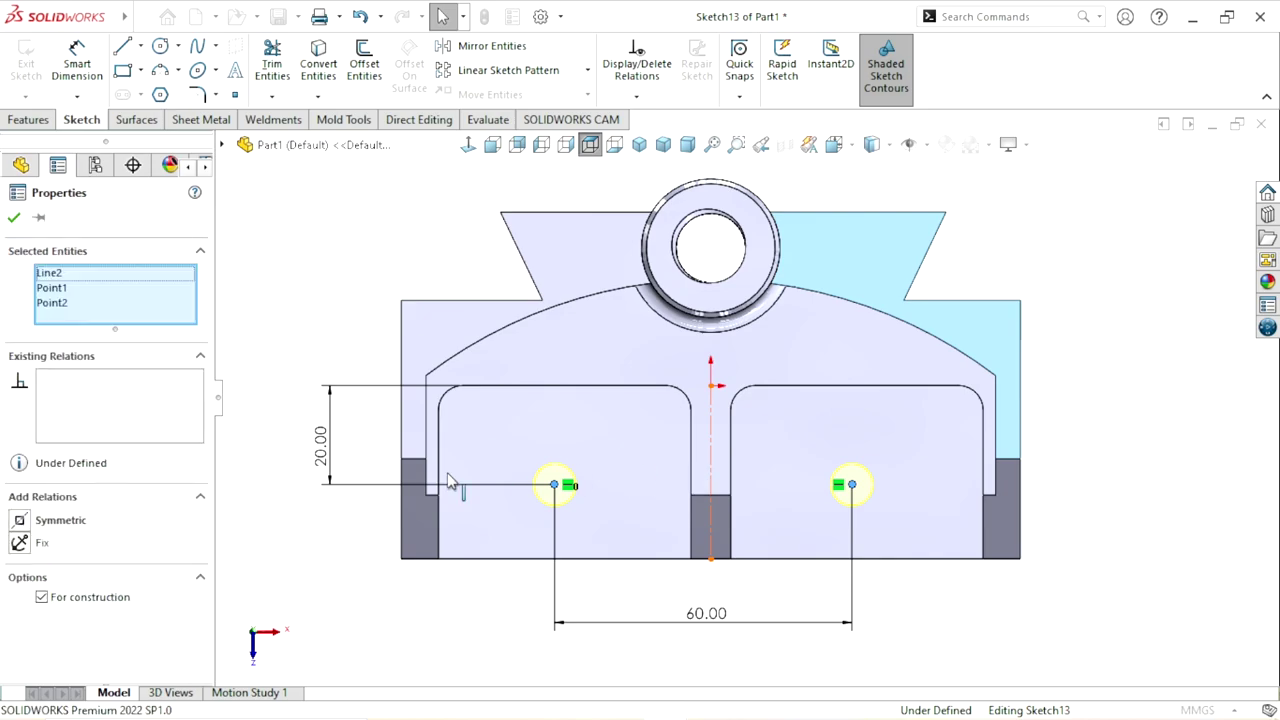
pyautogui.click(20, 522)
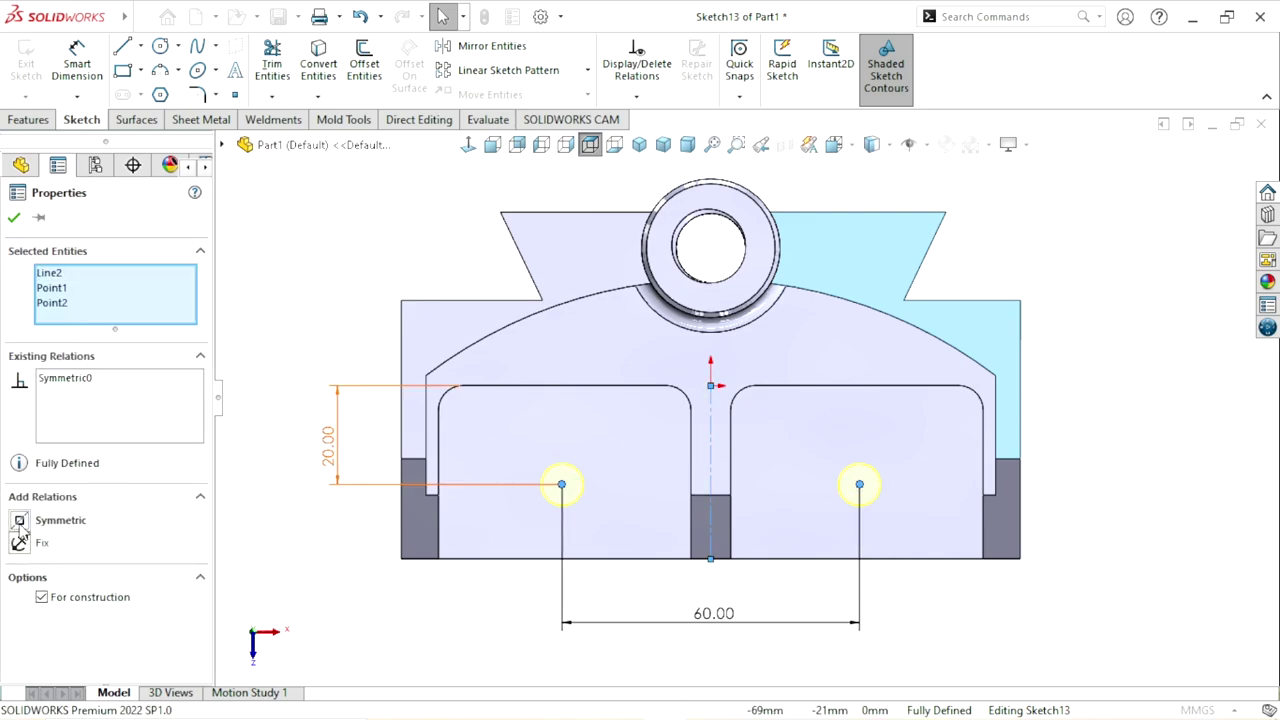
pyautogui.click(943, 634)
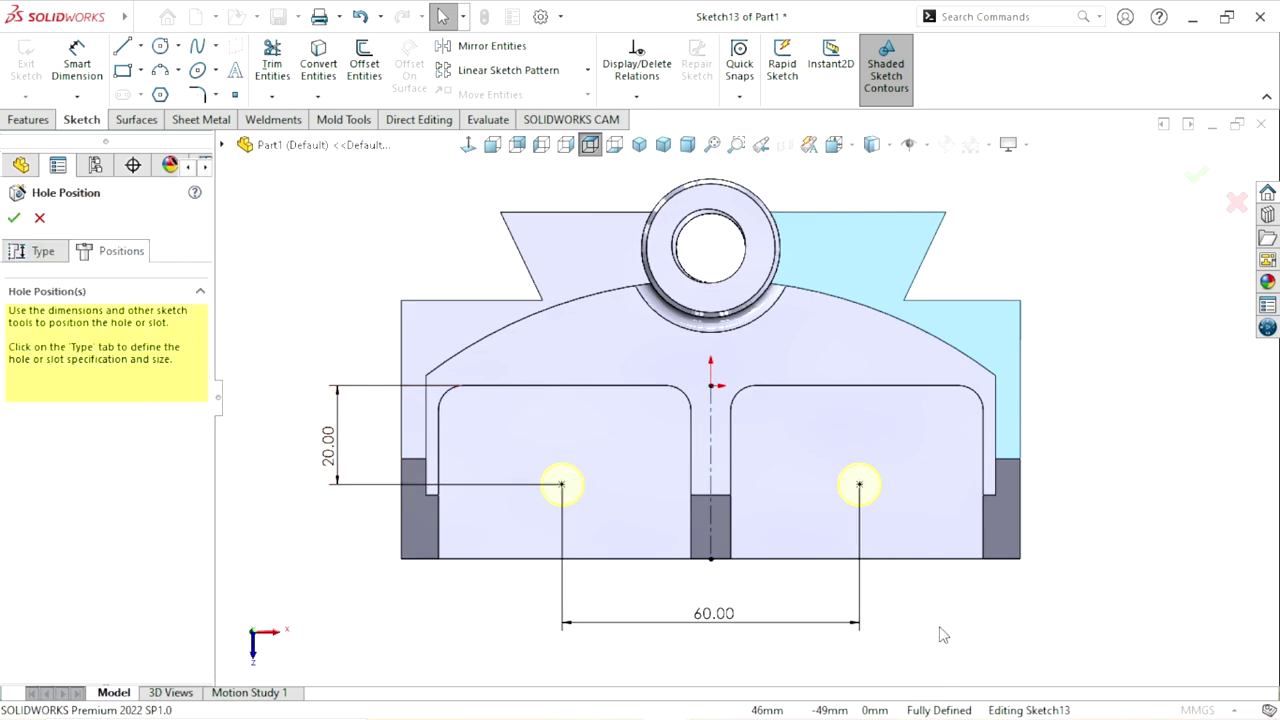
# Step: Create the two Ø8.5 pocket holes and zoom to fit the whole bracket
pyautogui.click(14, 220)
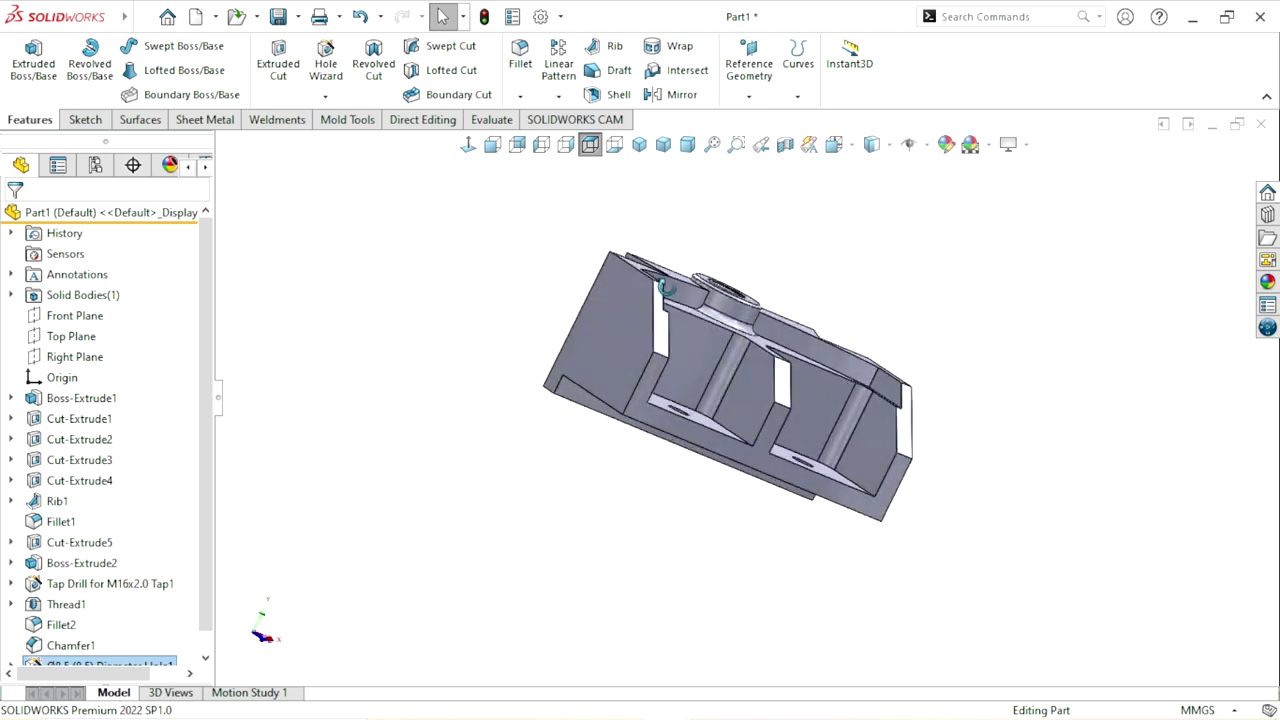
pyautogui.scroll(3, 777, 457)
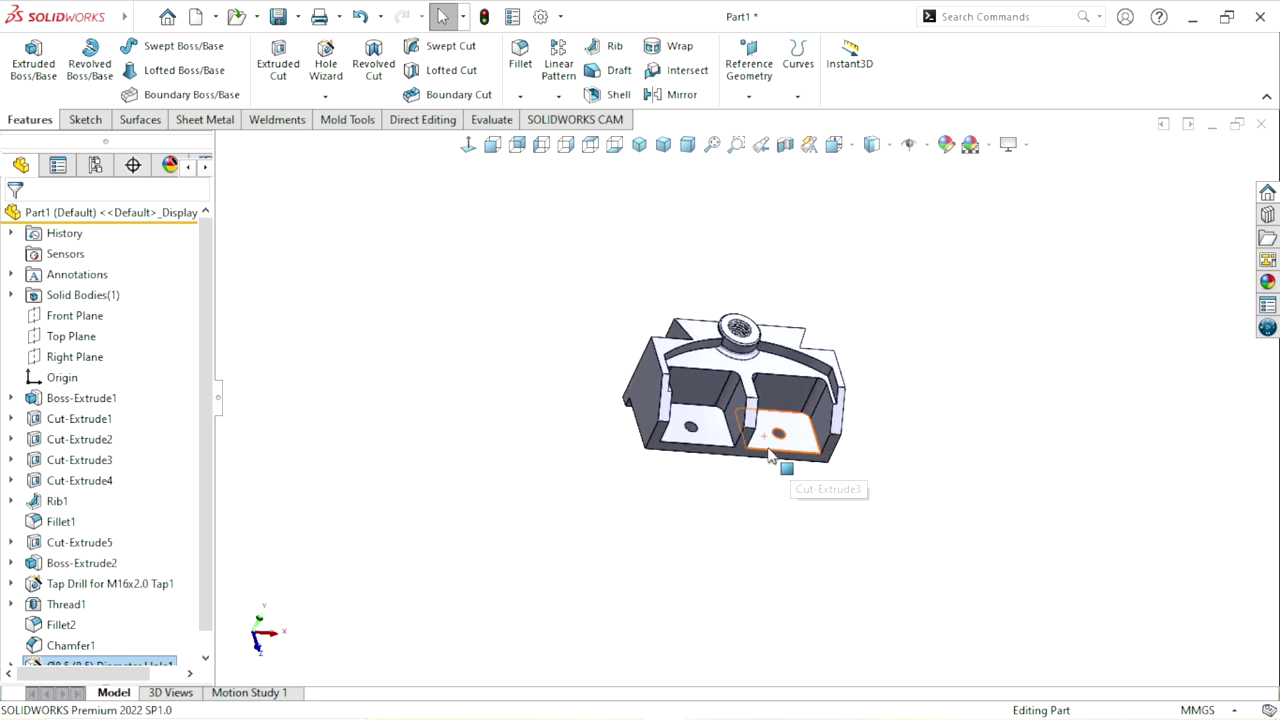
pyautogui.scroll(-1, 770, 455)
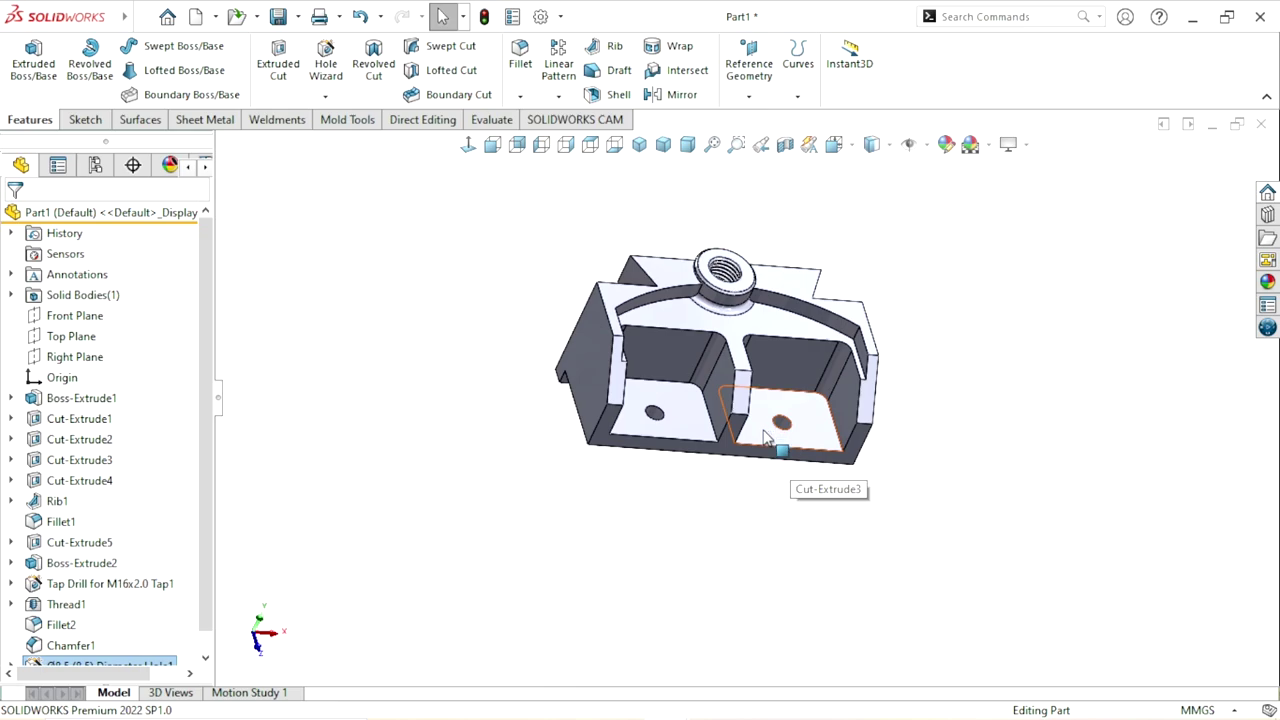
pyautogui.moveTo(765, 438); pyautogui.dragTo(713, 390, button='middle')
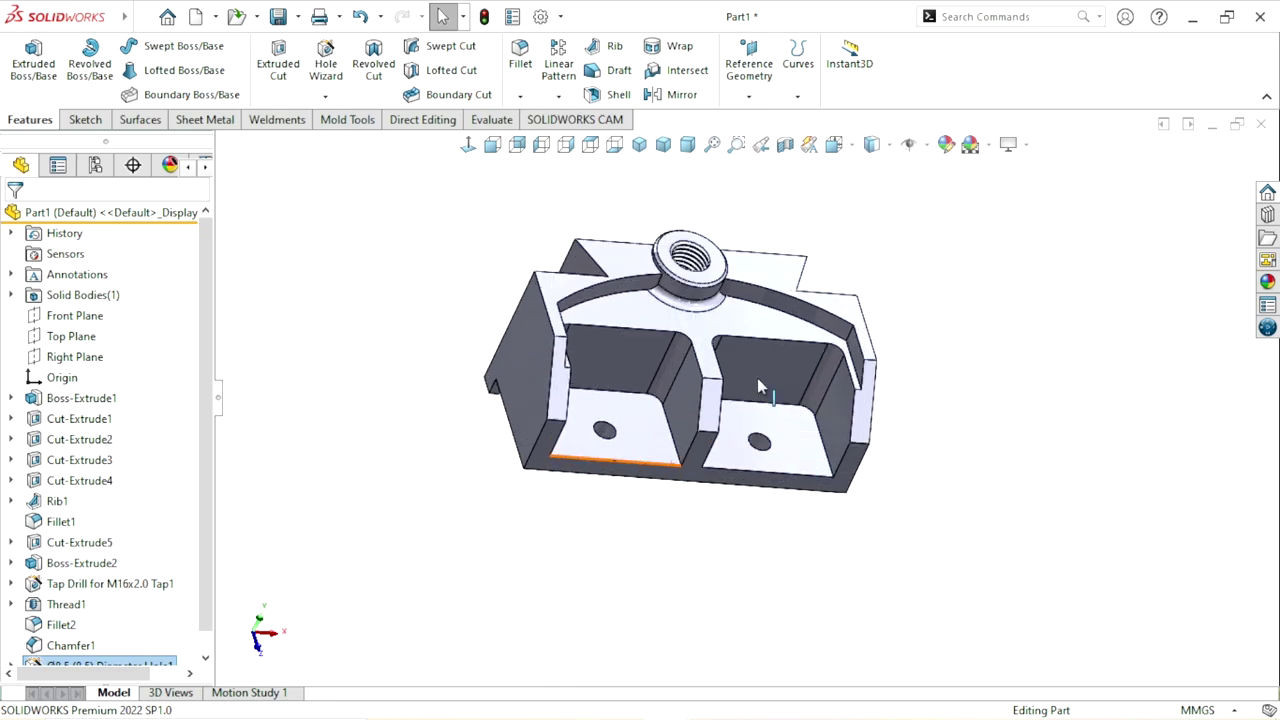
pyautogui.press('f')
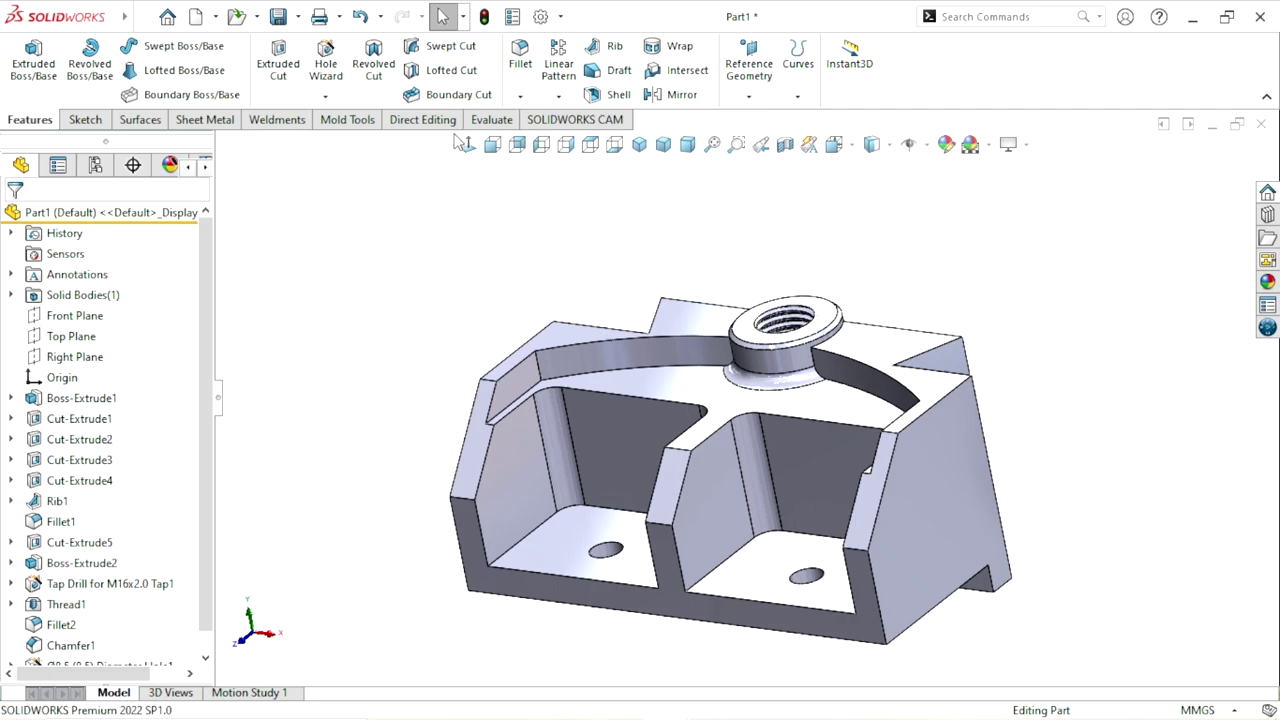
# Step: Fillet both rib end edges at the side walls with a 15 mm radius
pyautogui.click(520, 63)
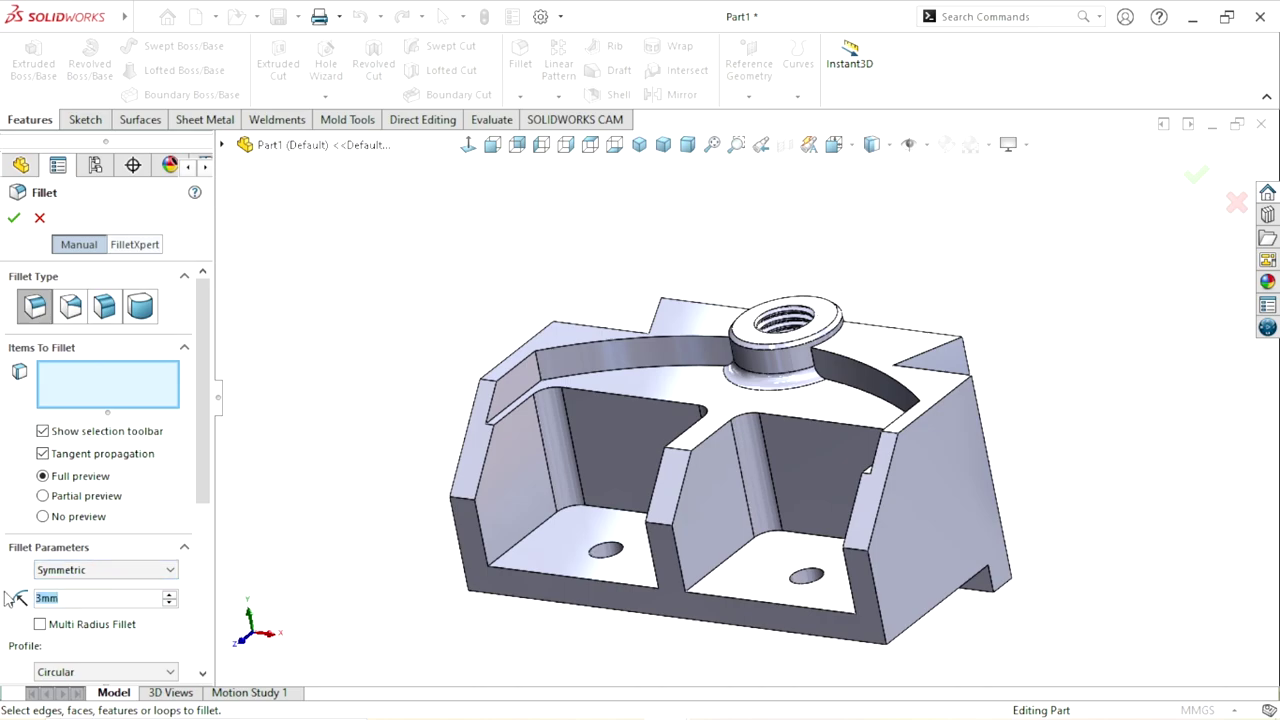
pyautogui.write('15')
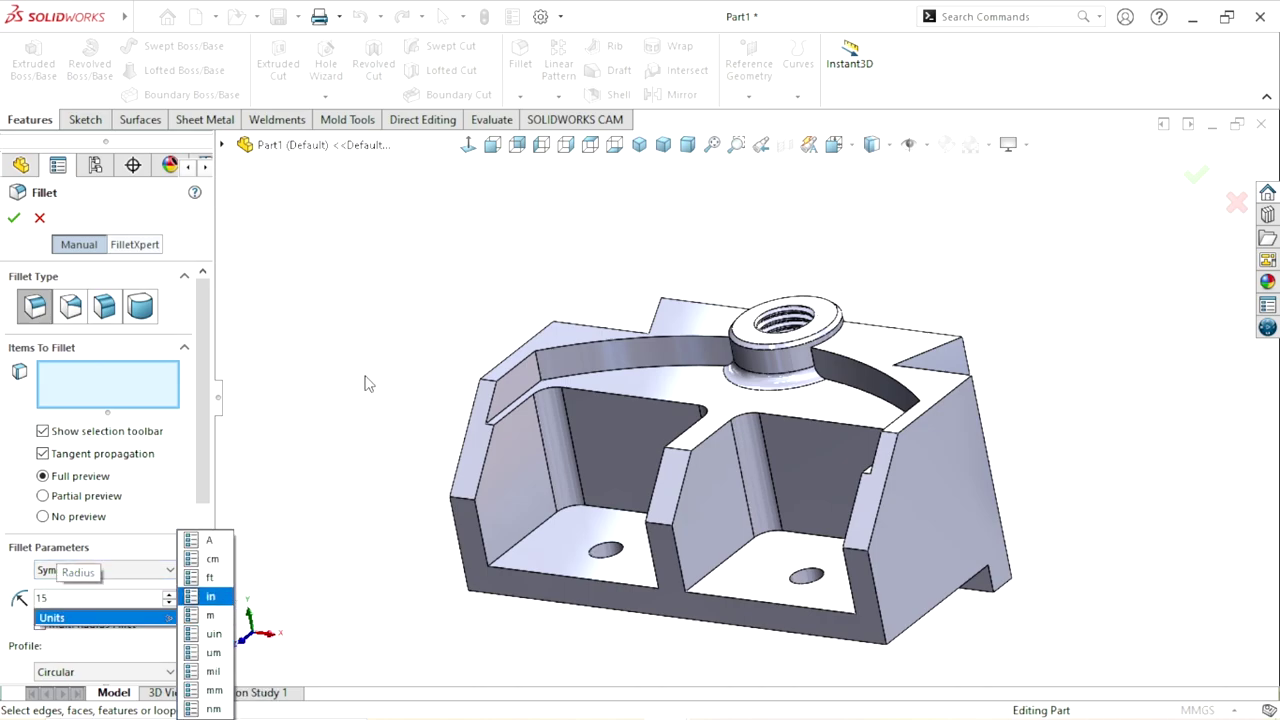
pyautogui.press('Return')
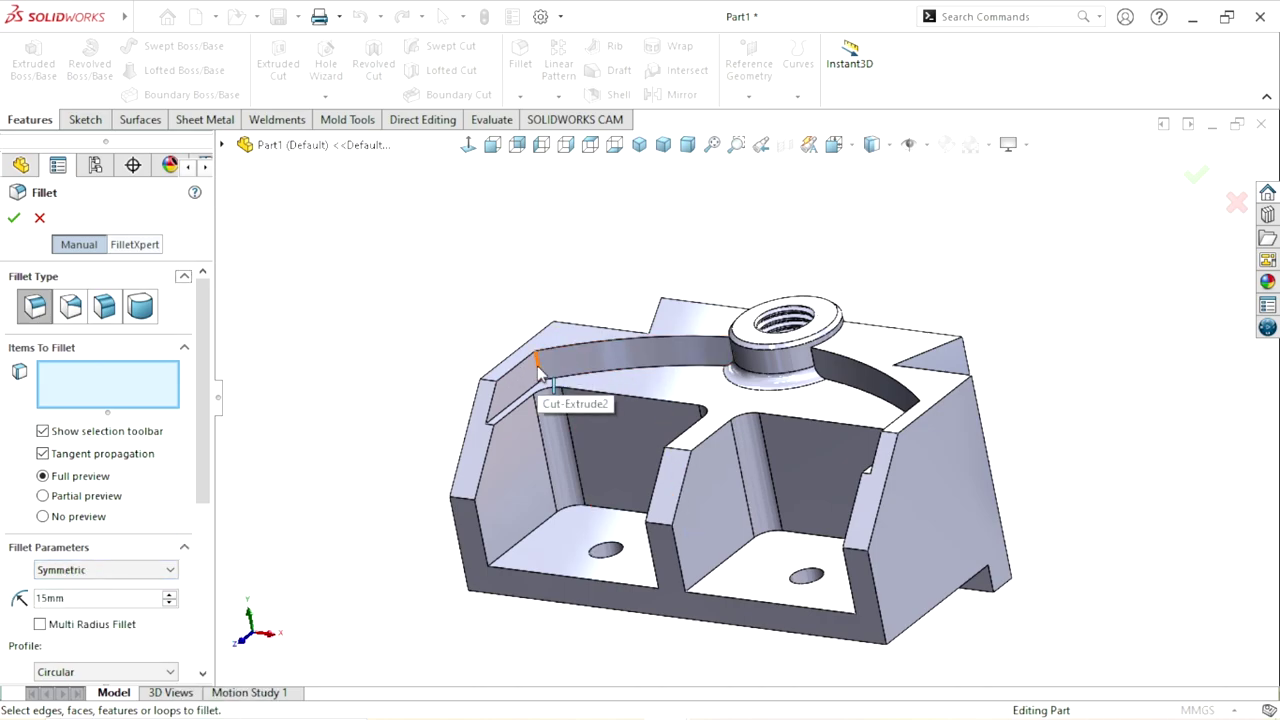
pyautogui.click(528, 368)
pyautogui.moveTo(628, 492); pyautogui.dragTo(985, 448, button='middle')
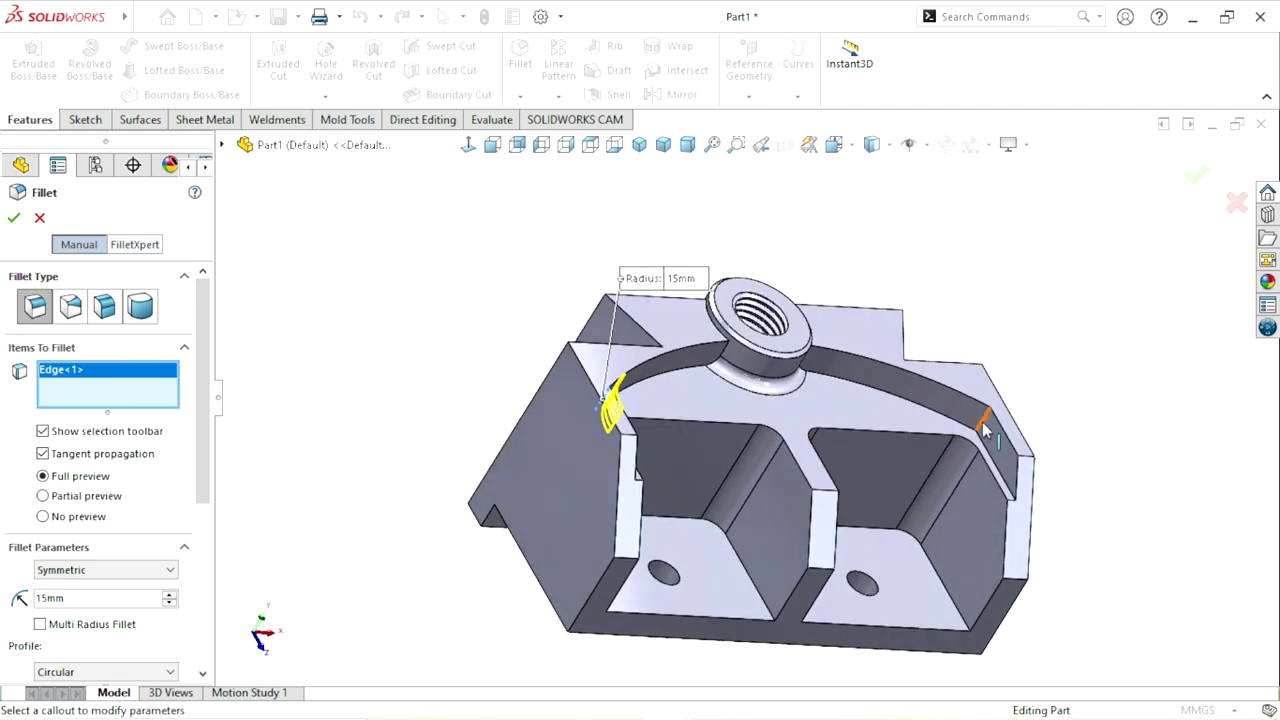
pyautogui.click(985, 430)
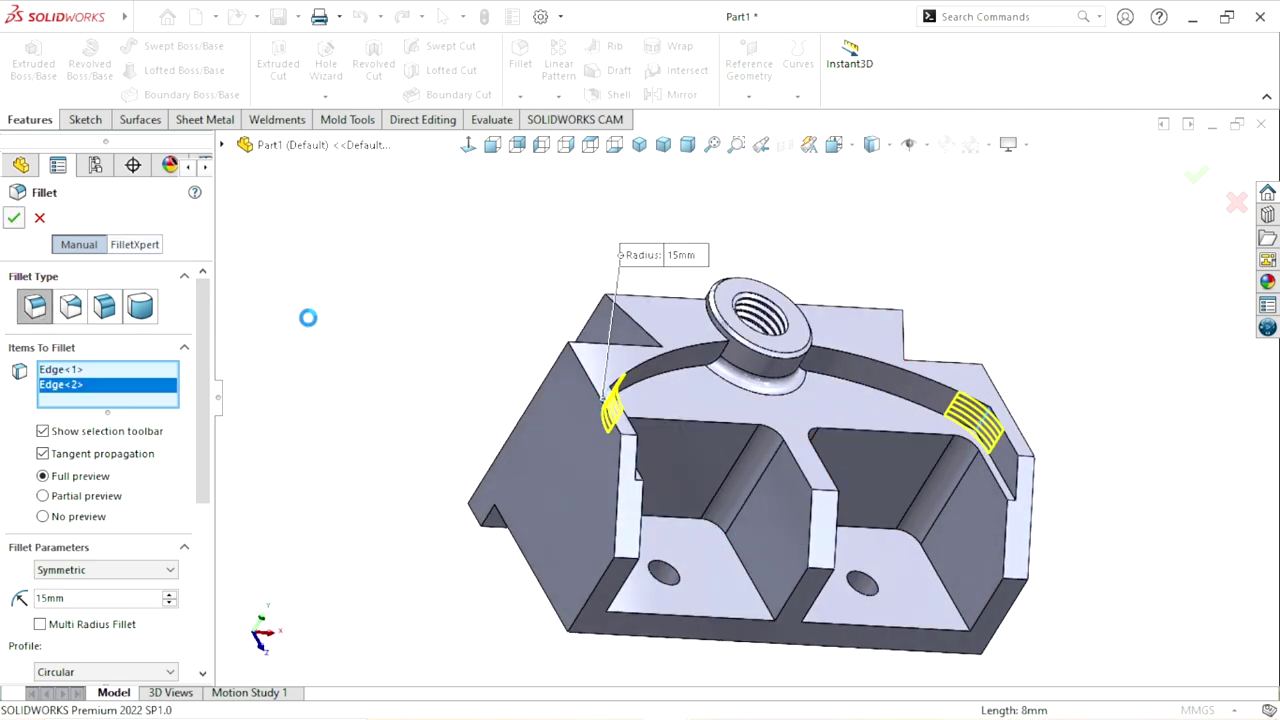
pyautogui.press('Return')
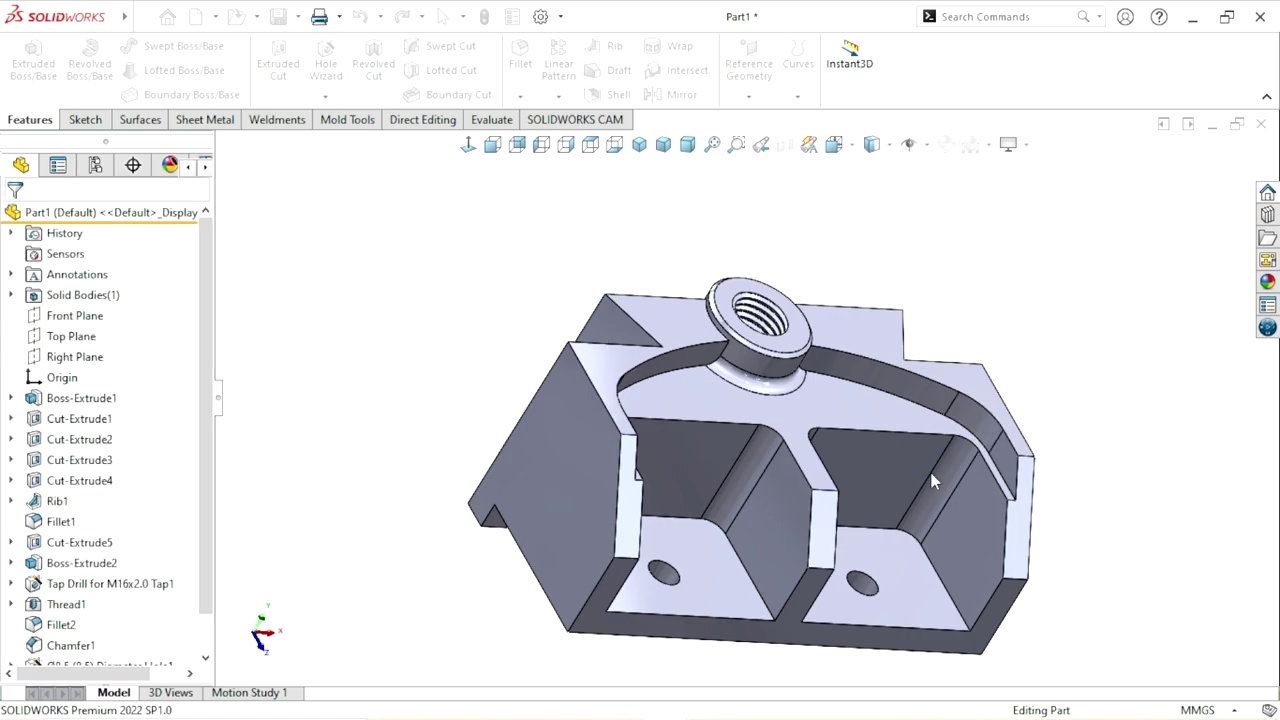
pyautogui.moveTo(930, 474)
pyautogui.mouseDown(button='middle')
pyautogui.moveTo(887, 485)
pyautogui.moveTo(777, 460)
pyautogui.moveTo(800, 514)
pyautogui.mouseUp(button='middle')
# Step: Enter a 3 mm fillet radius and select the rib edge beside the boss
pyautogui.scroll(2, 766, 514)
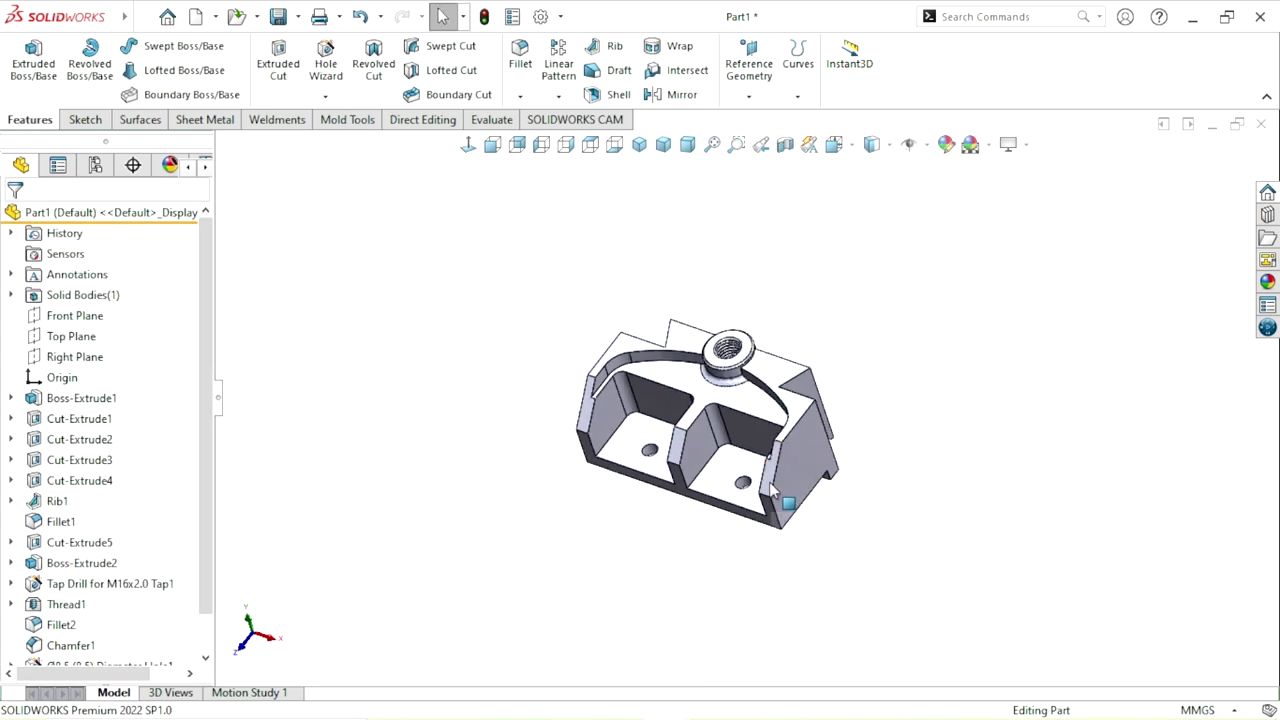
pyautogui.scroll(2, 740, 410)
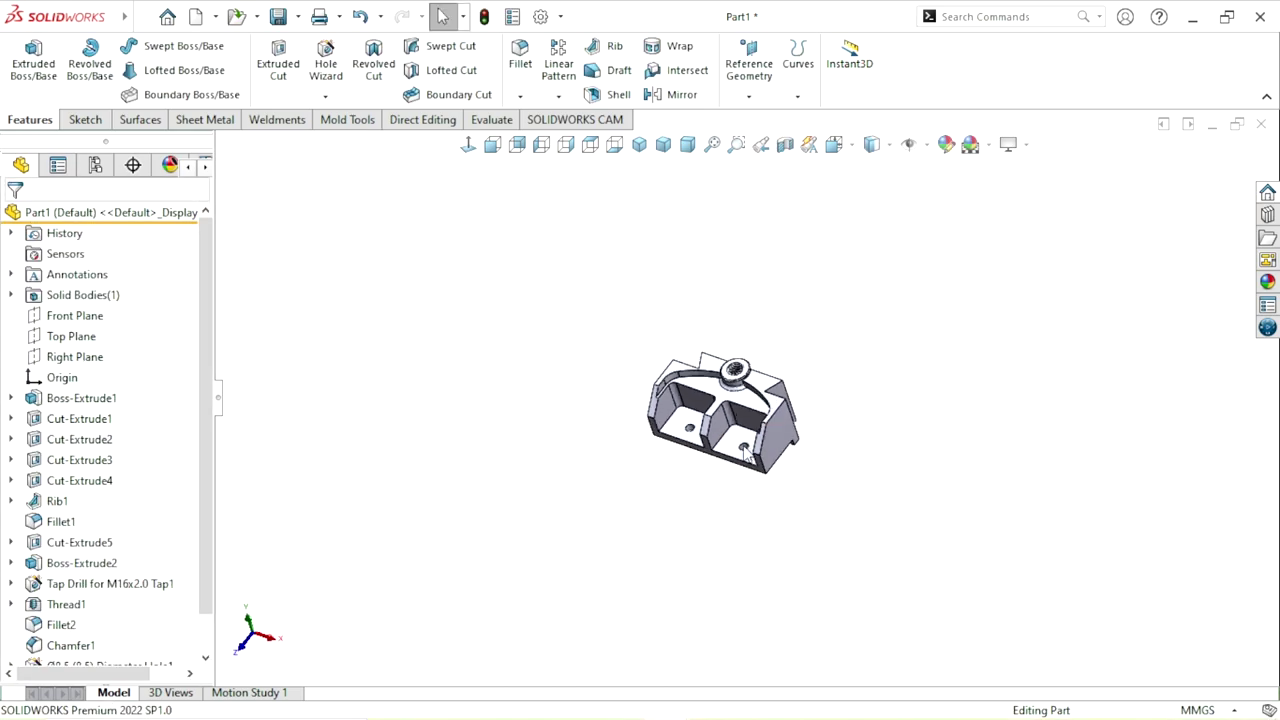
pyautogui.scroll(-5, 740, 410)
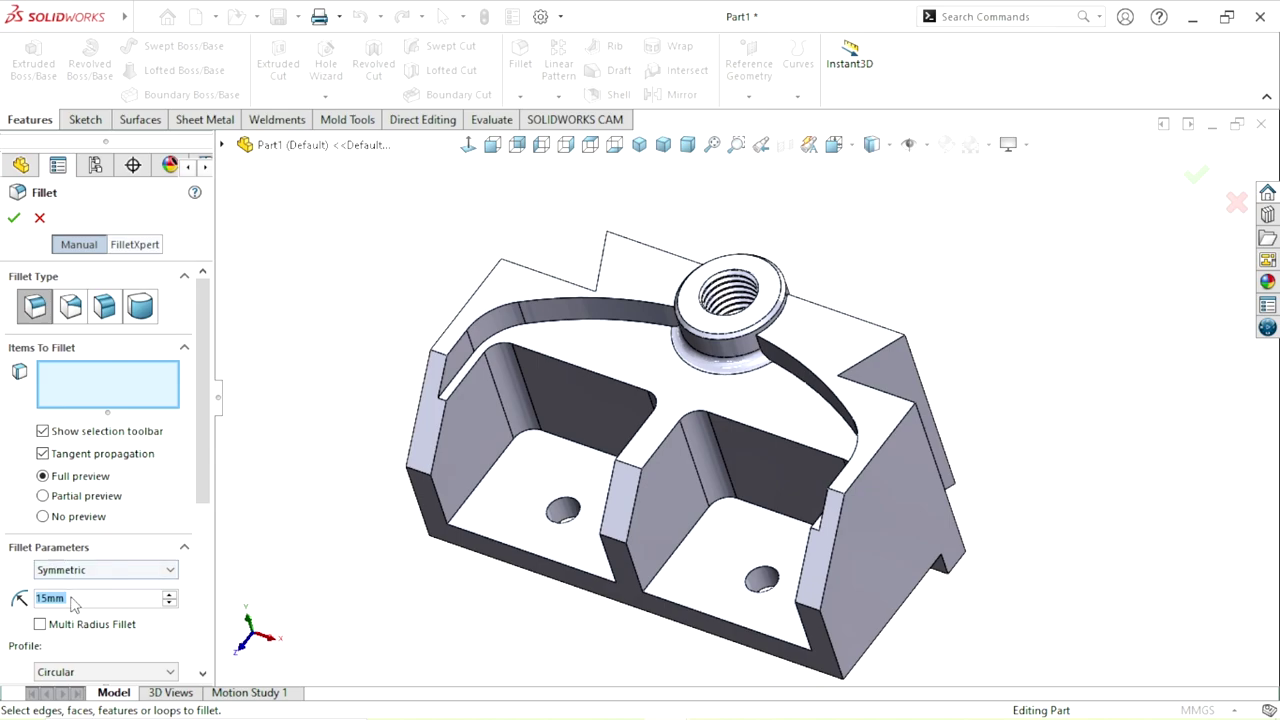
pyautogui.write('3')
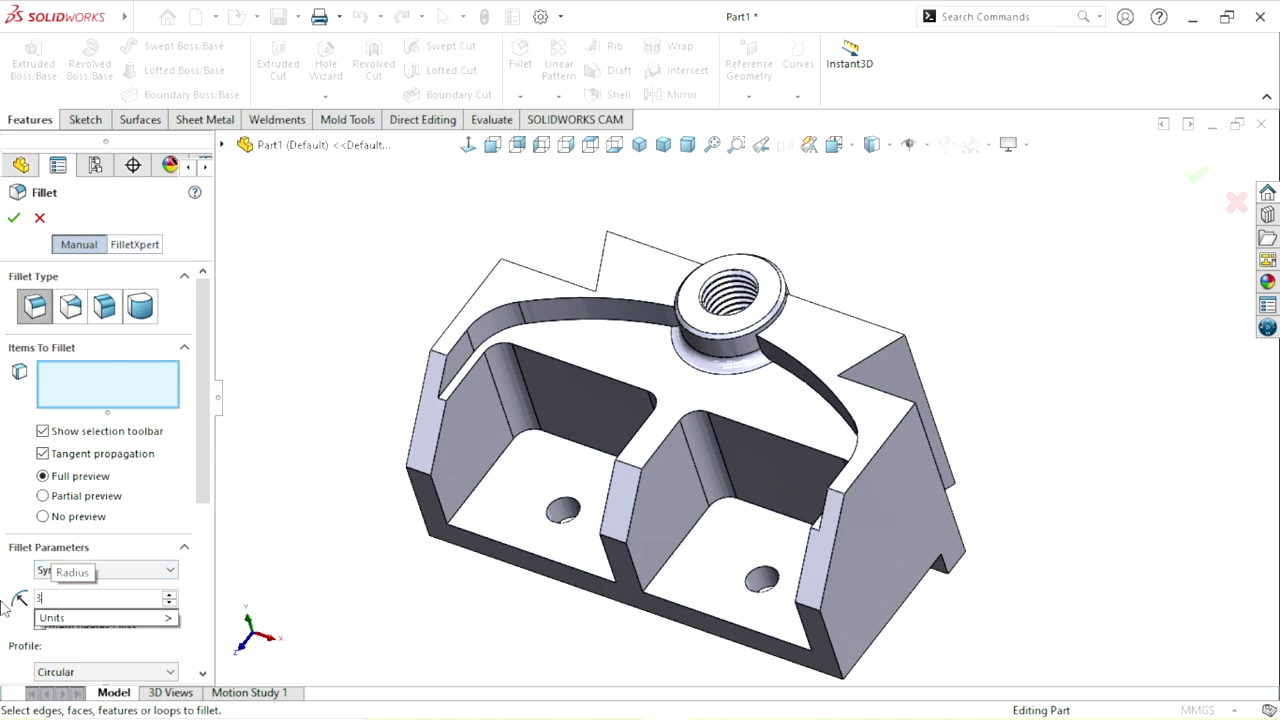
pyautogui.press('Return')
pyautogui.scroll(-5, 684, 372)
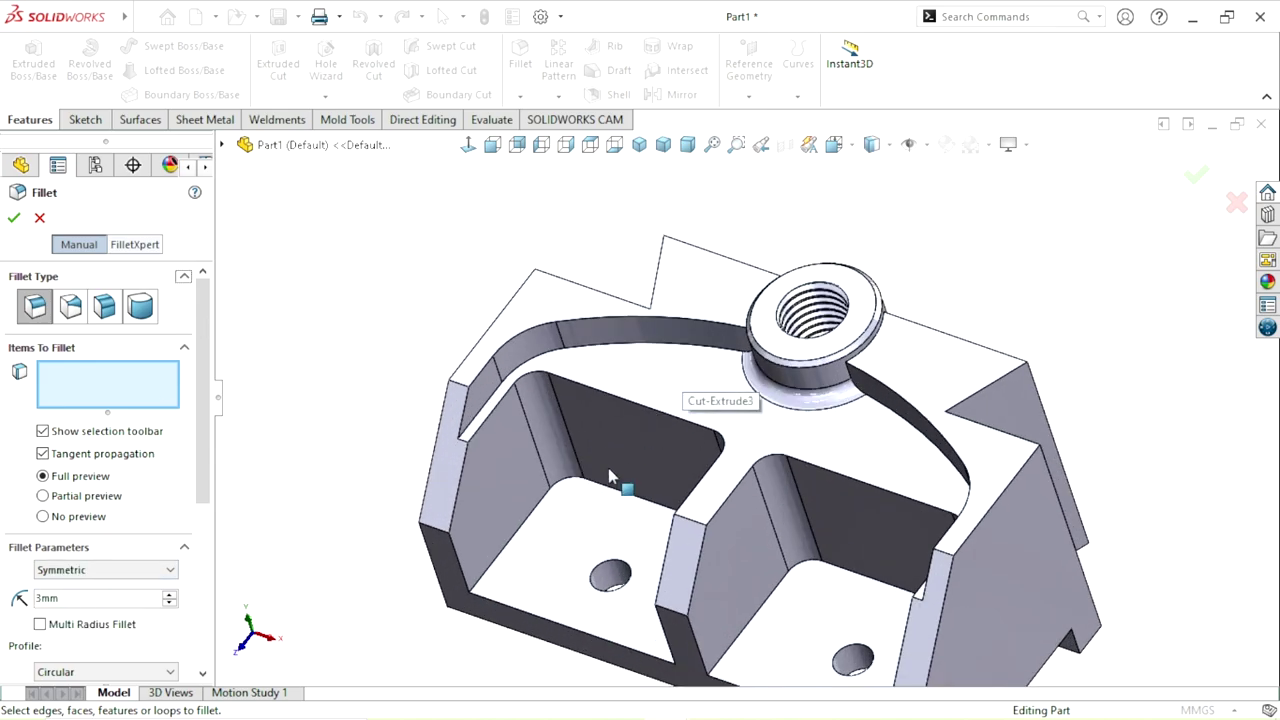
pyautogui.scroll(3, 660, 420)
pyautogui.scroll(-5, 679, 440)
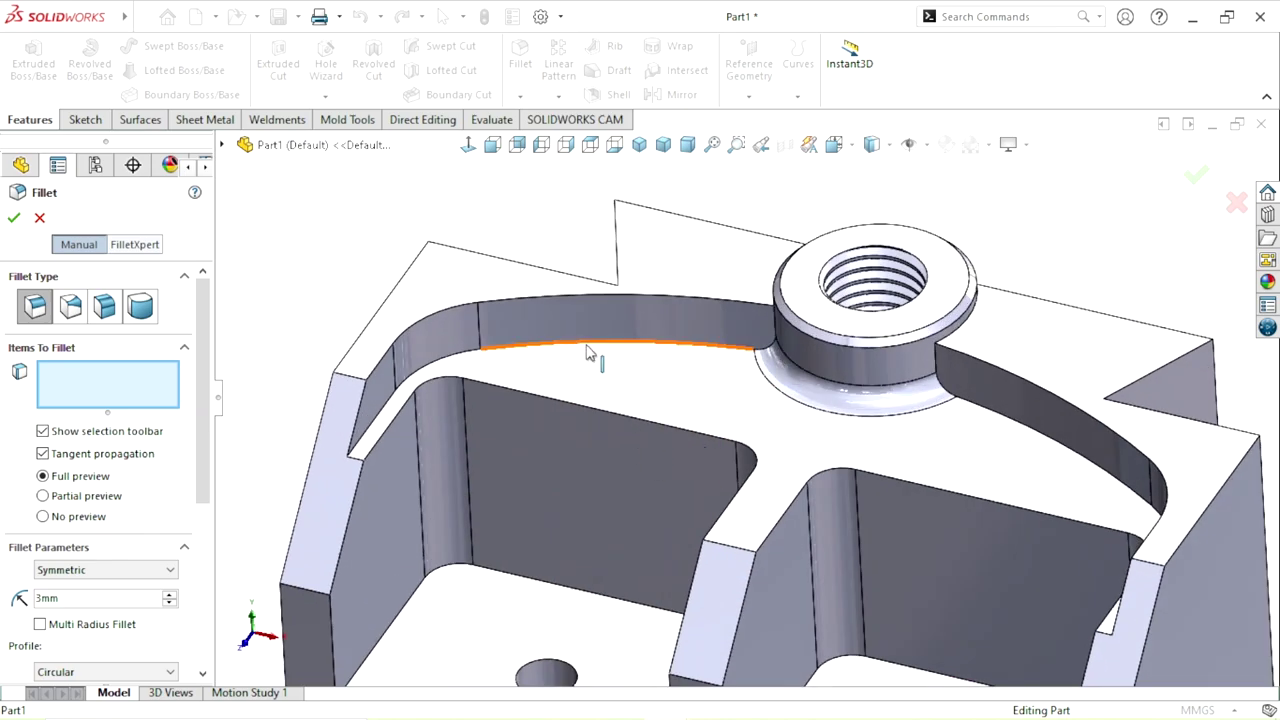
pyautogui.click(675, 422)
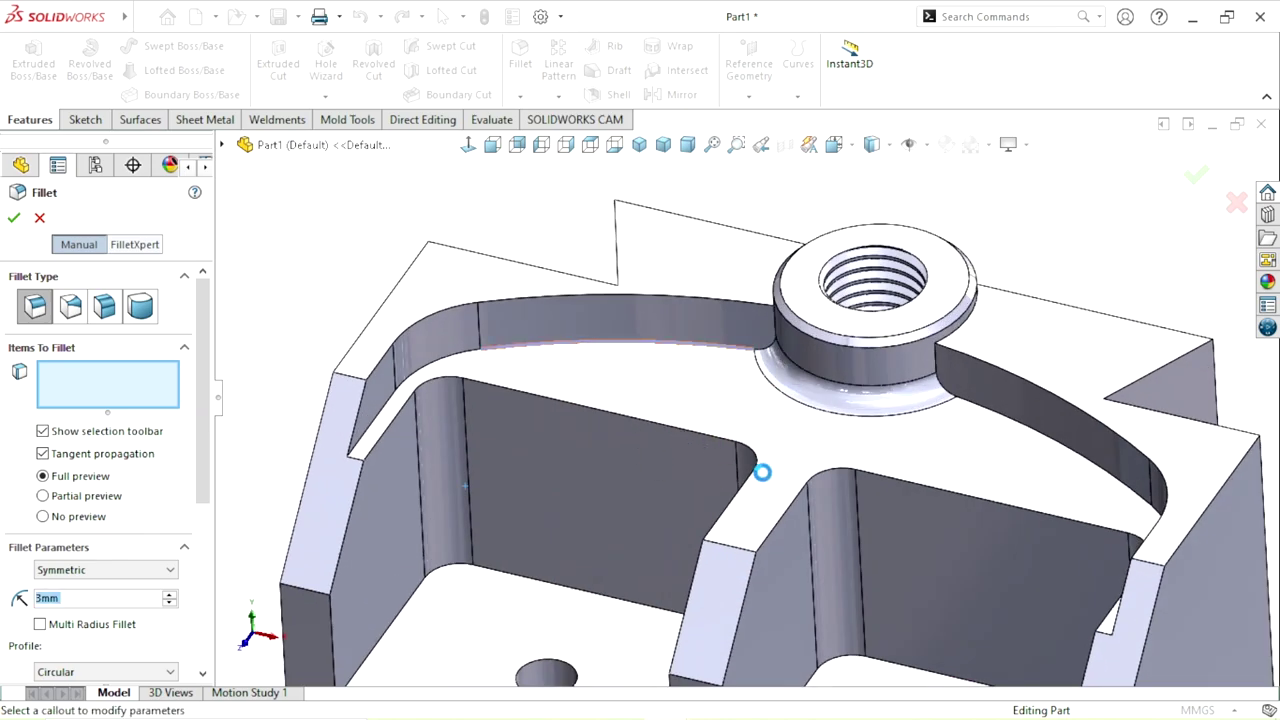
# Step: Add the second curved rib edge, change the radius to 2 mm, and apply the fillet
pyautogui.scroll(3, 775, 479)
pyautogui.scroll(-2, 775, 479)
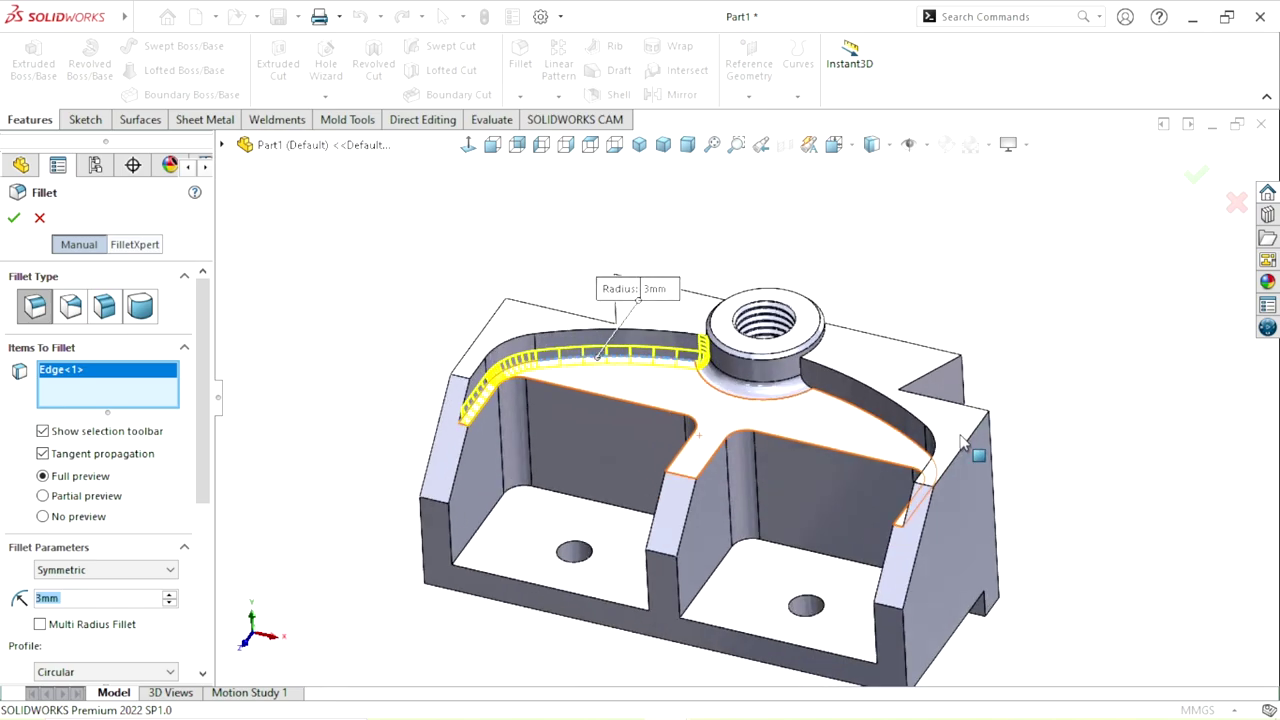
pyautogui.scroll(-3, 797, 435)
pyautogui.moveTo(797, 435); pyautogui.dragTo(823, 451, button='middle')
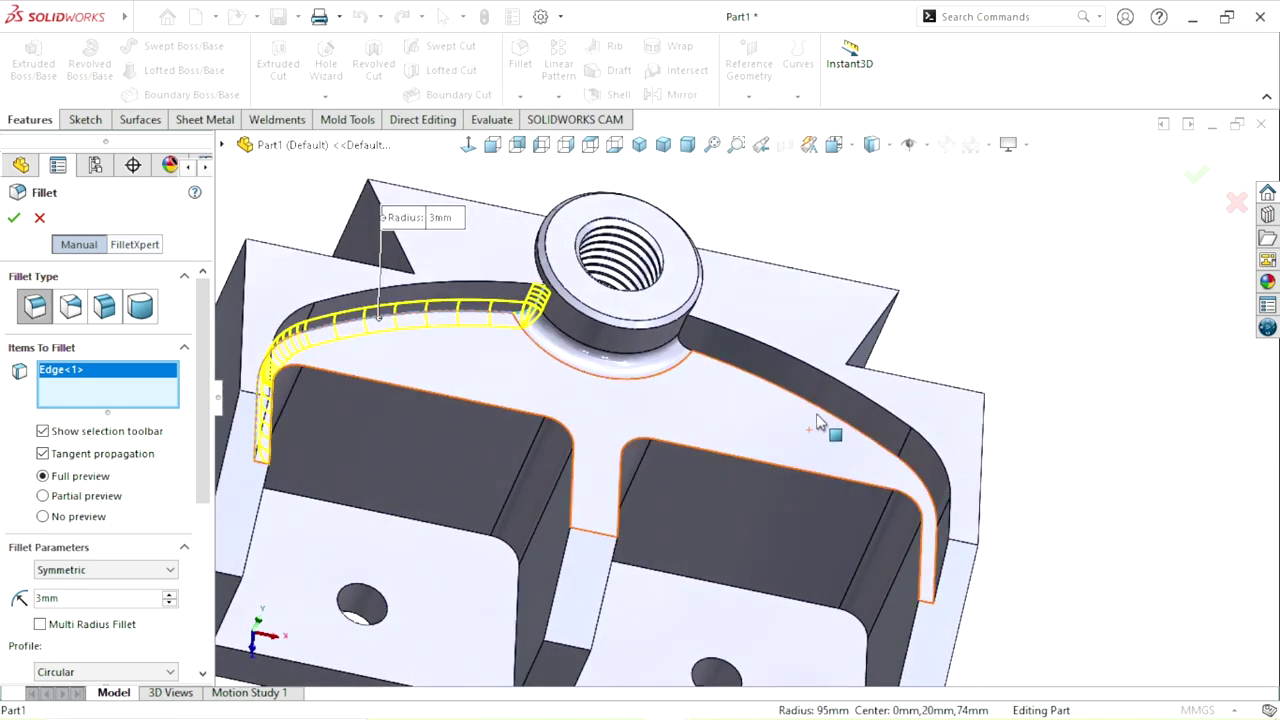
pyautogui.click(808, 416)
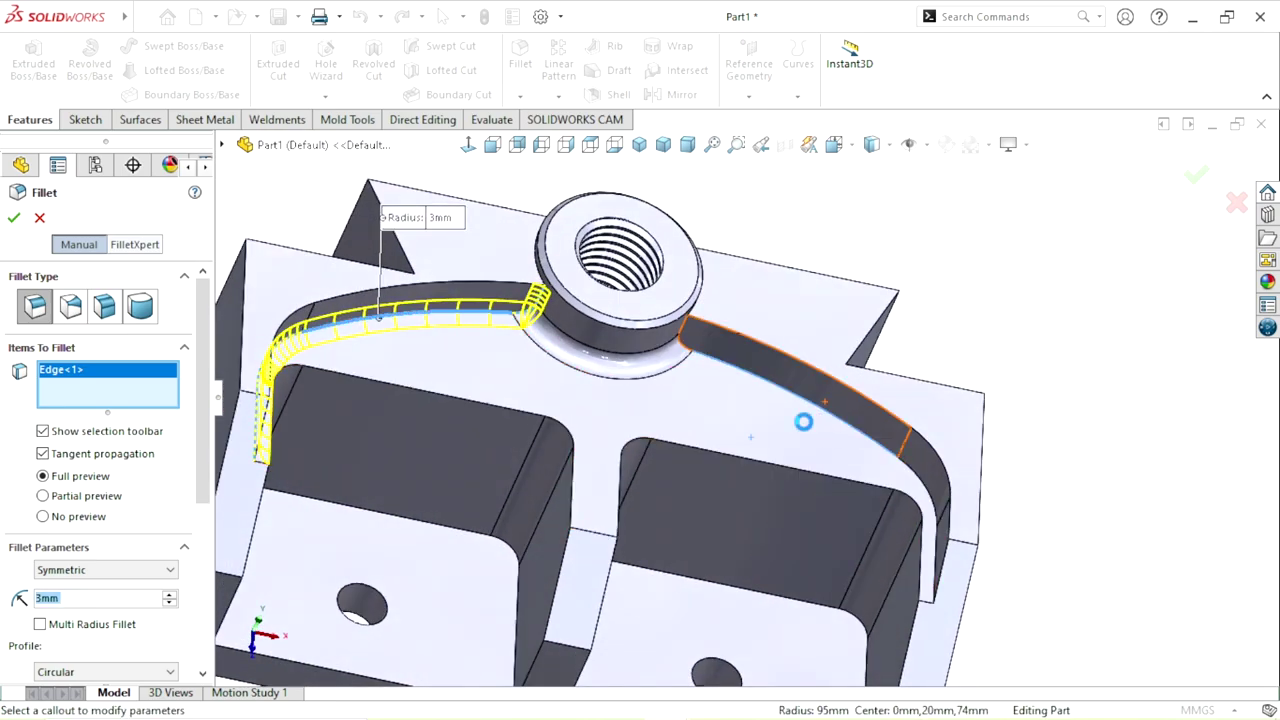
pyautogui.scroll(3, 657, 474)
pyautogui.moveTo(643, 470); pyautogui.dragTo(653, 418, button='middle')
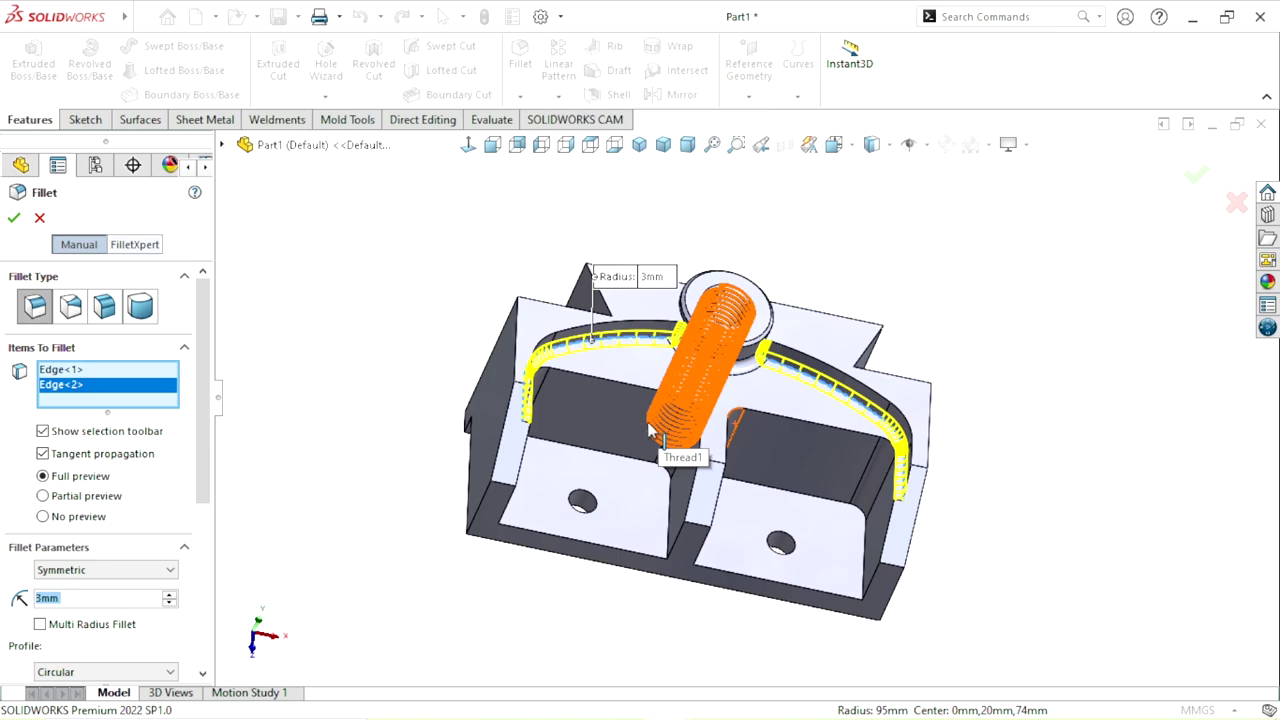
pyautogui.moveTo(650, 437); pyautogui.dragTo(660, 445, button='middle')
pyautogui.scroll(2, 660, 445)
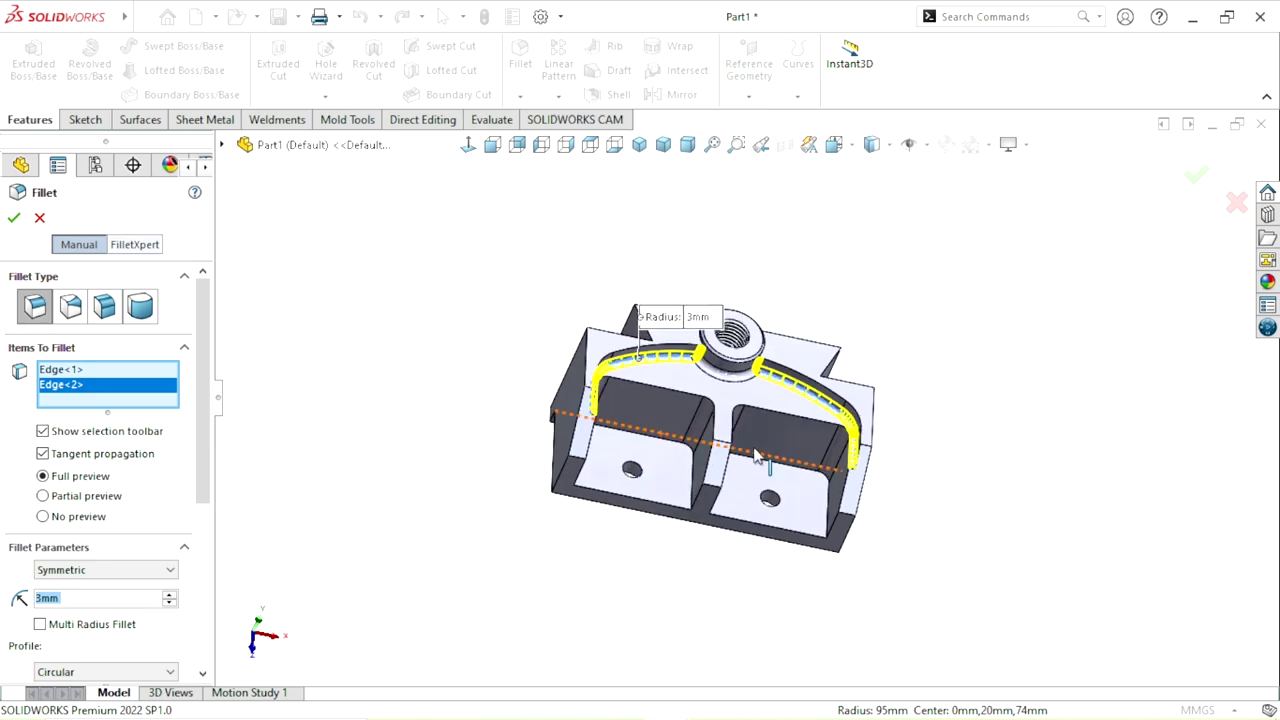
pyautogui.scroll(-4, 737, 500)
pyautogui.moveTo(737, 500); pyautogui.dragTo(667, 425, button='middle')
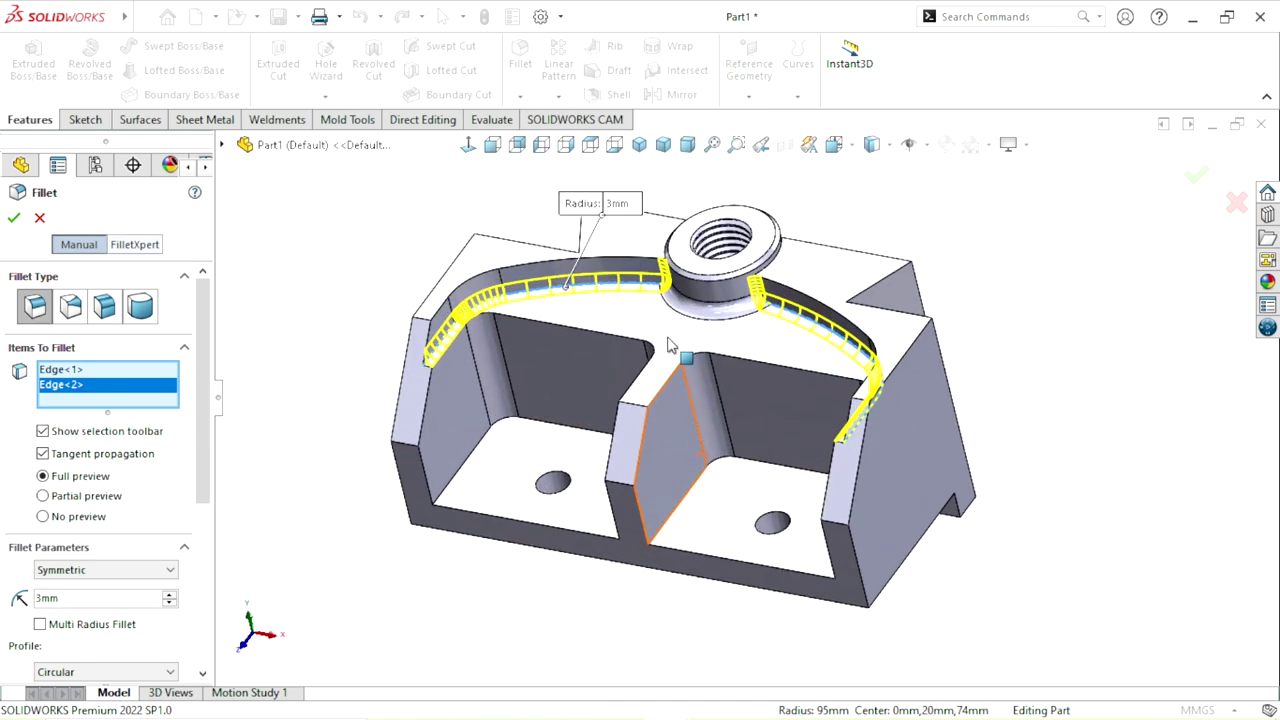
pyautogui.scroll(-2, 670, 380)
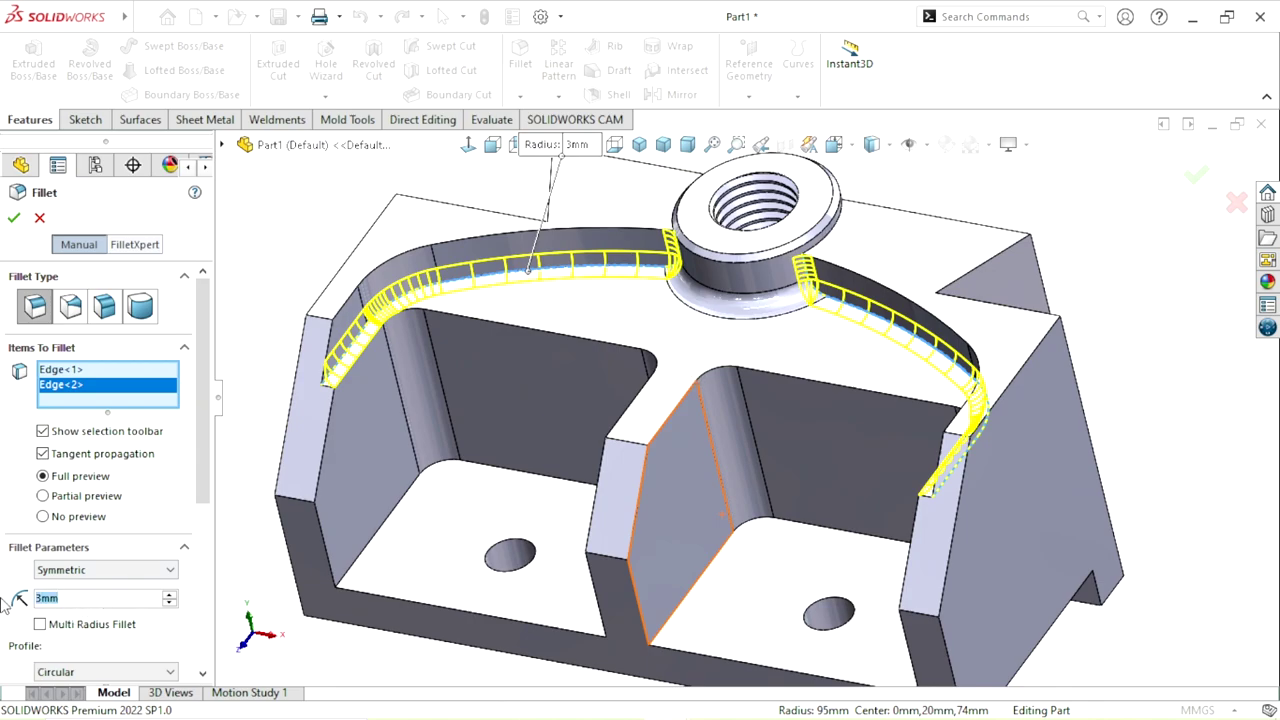
pyautogui.write('2')
pyautogui.press('Return')
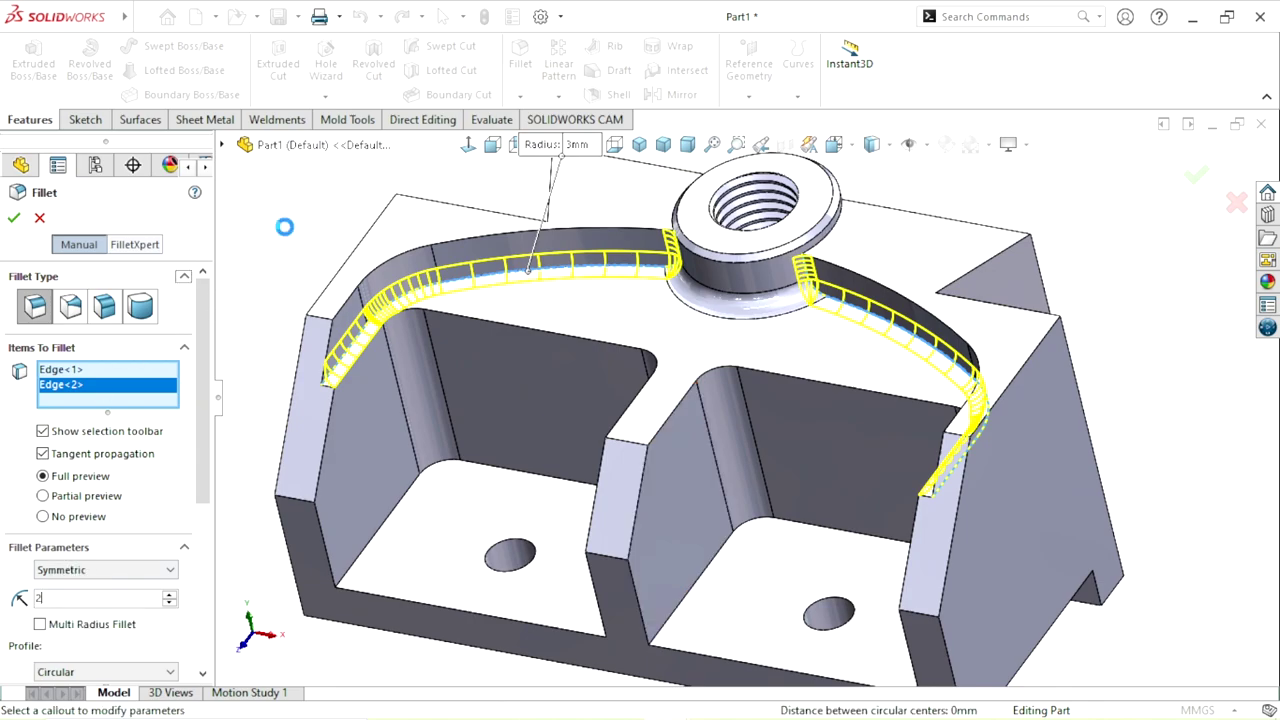
pyautogui.click(20, 217)
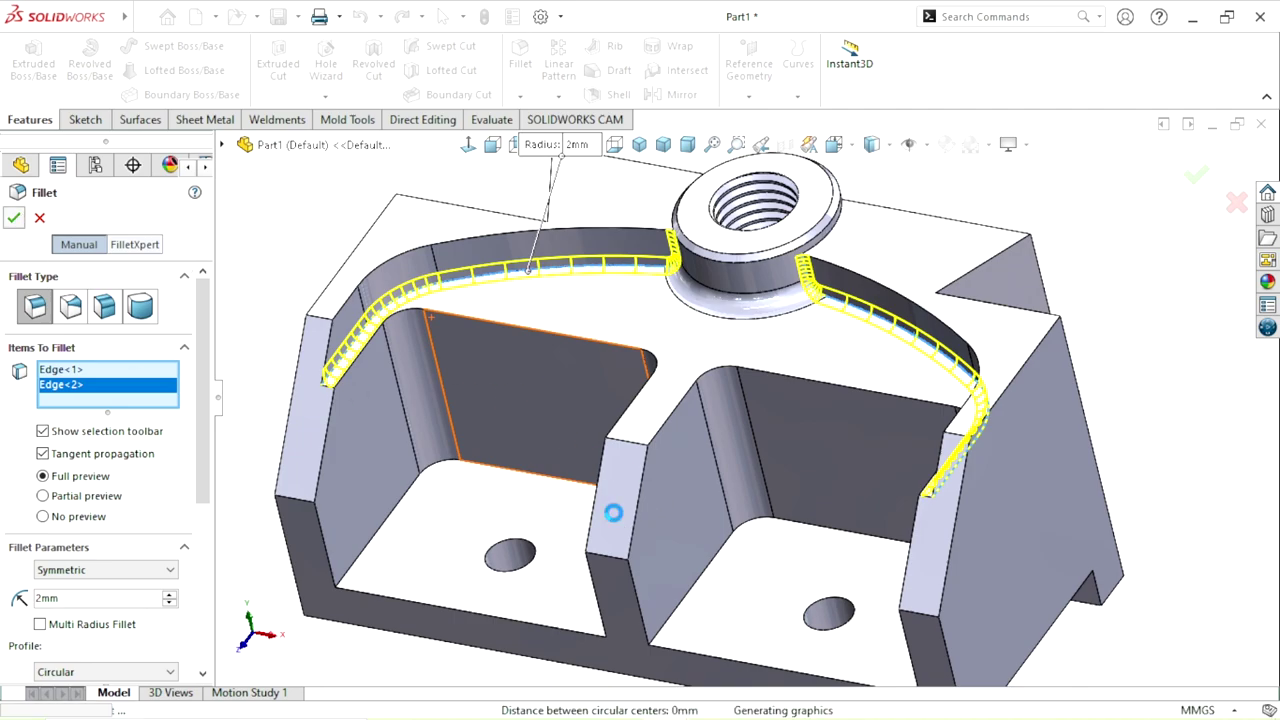
# Step: Orbit the part to inspect the filleted rib
pyautogui.scroll(3, 713, 449)
pyautogui.scroll(-4, 757, 371)
pyautogui.scroll(2, 595, 424)
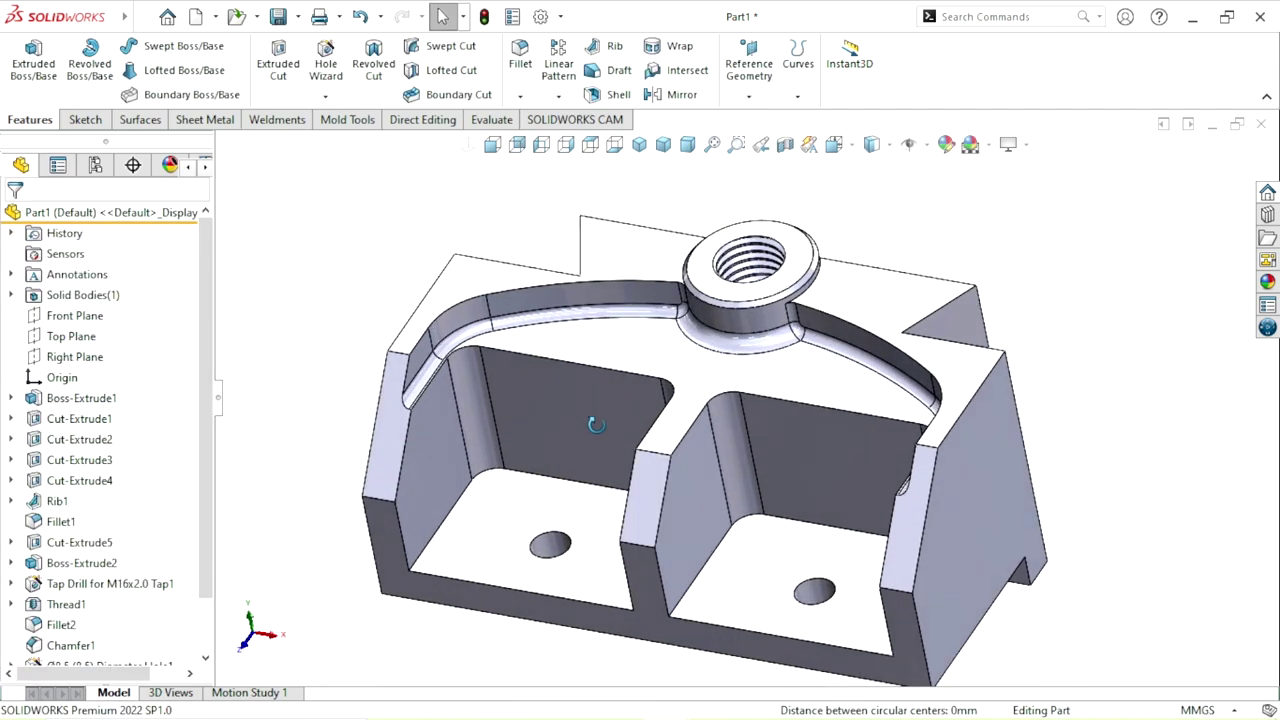
pyautogui.moveTo(595, 424)
pyautogui.mouseDown(button='middle')
pyautogui.moveTo(703, 443)
pyautogui.moveTo(640, 406)
pyautogui.moveTo(600, 420)
pyautogui.moveTo(569, 455)
pyautogui.mouseUp(button='middle')
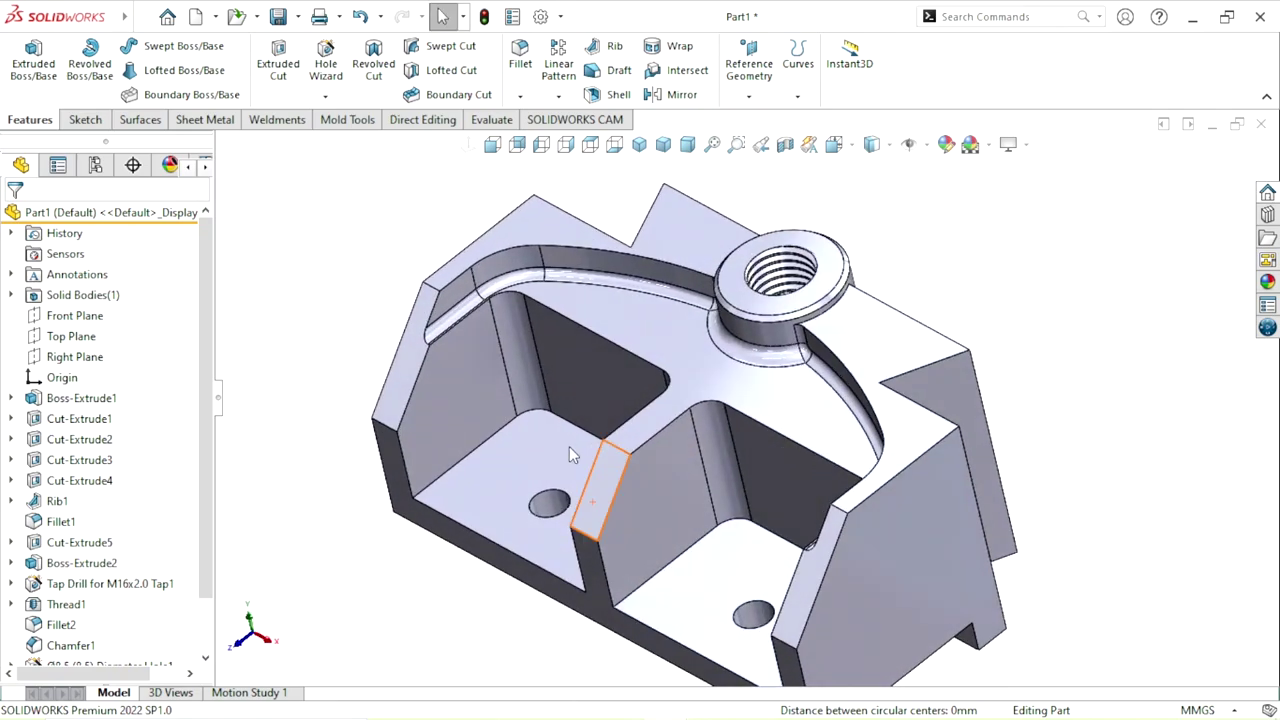
pyautogui.scroll(-1, 651, 457)
pyautogui.scroll(-1, 600, 400)
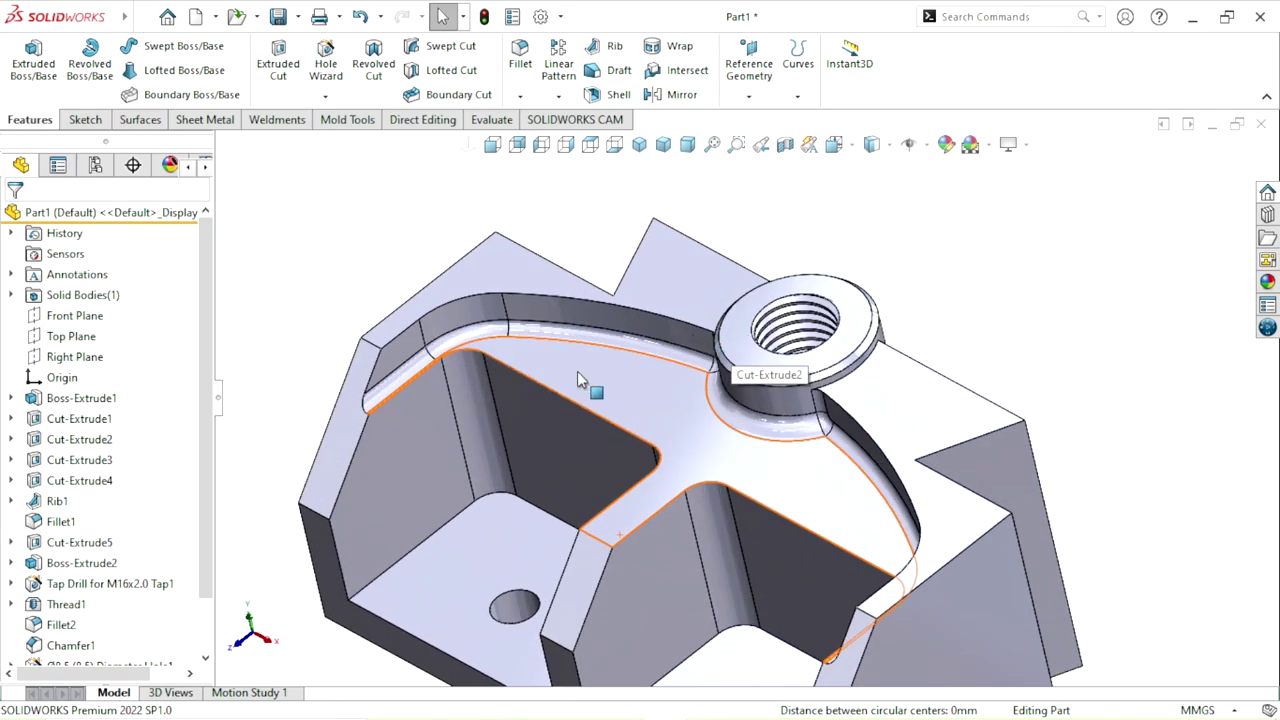
pyautogui.click(520, 95)
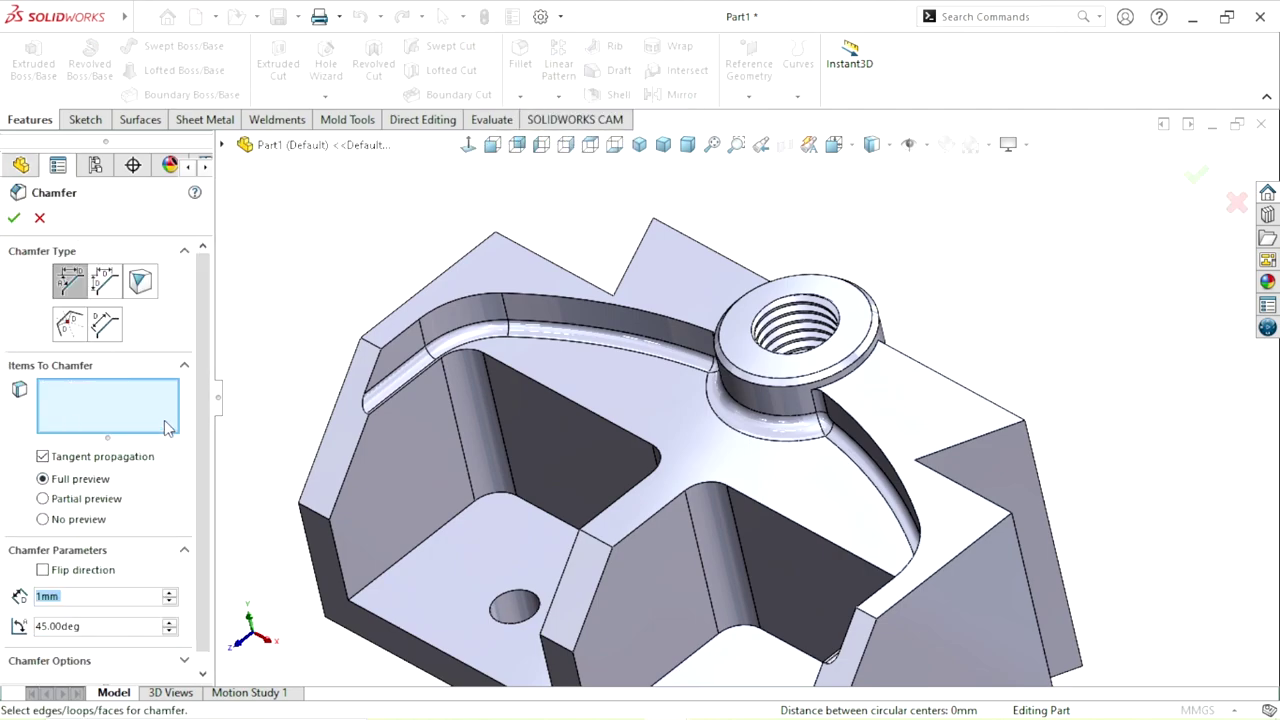
# Step: Chamfer both curved upper rib edges at 1 mm × 45°
pyautogui.click(468, 305)
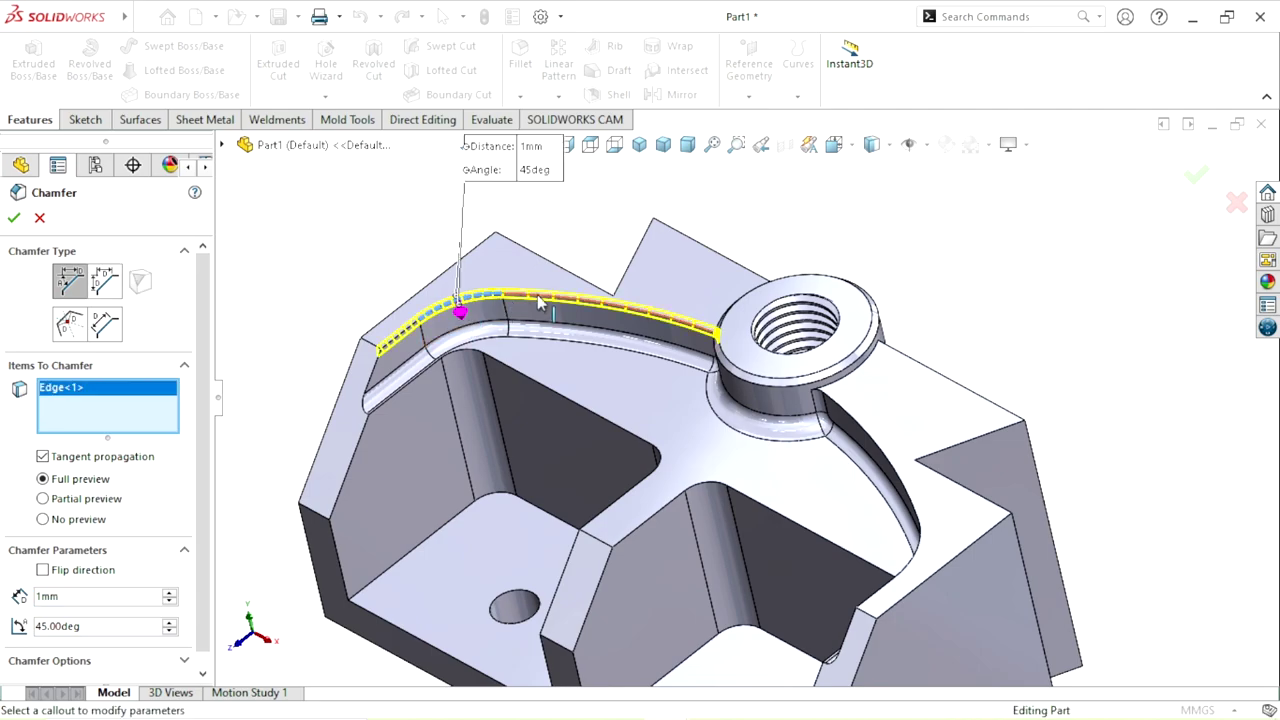
pyautogui.click(900, 488)
pyautogui.scroll(3, 678, 550)
pyautogui.moveTo(678, 550); pyautogui.dragTo(726, 597, button='middle')
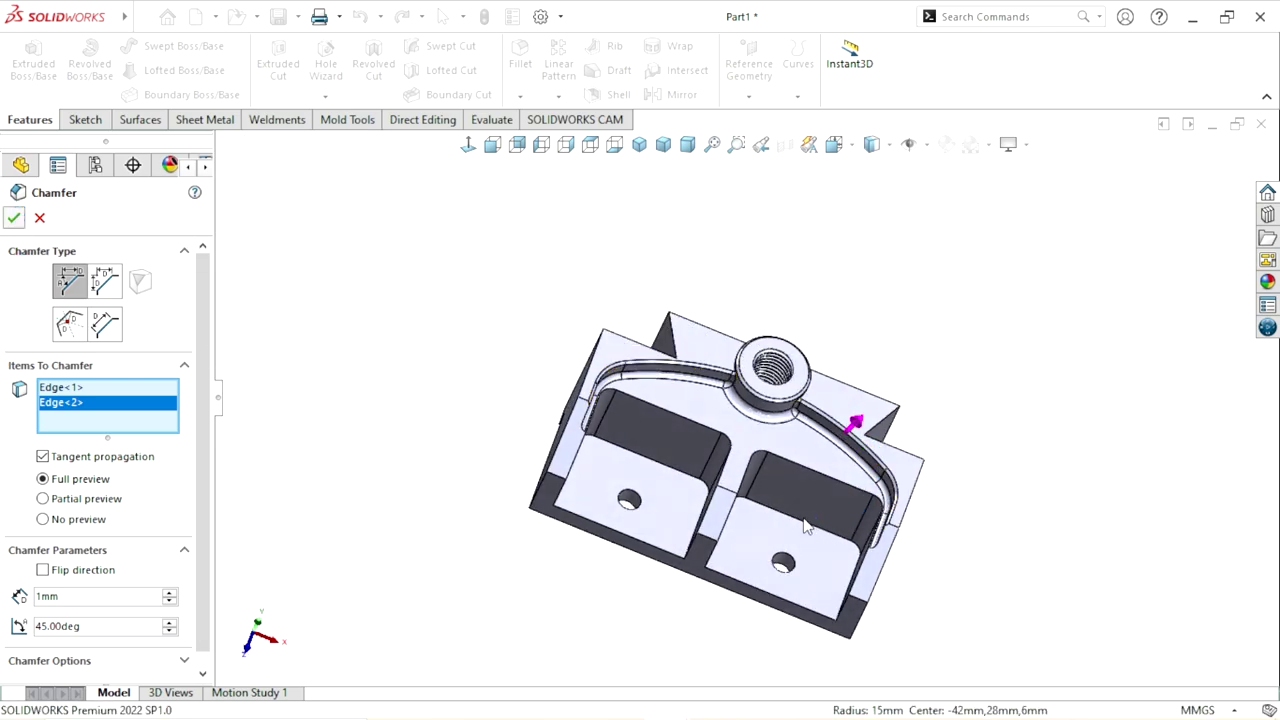
pyautogui.press('Return')
pyautogui.moveTo(785, 473); pyautogui.dragTo(735, 472, button='middle')
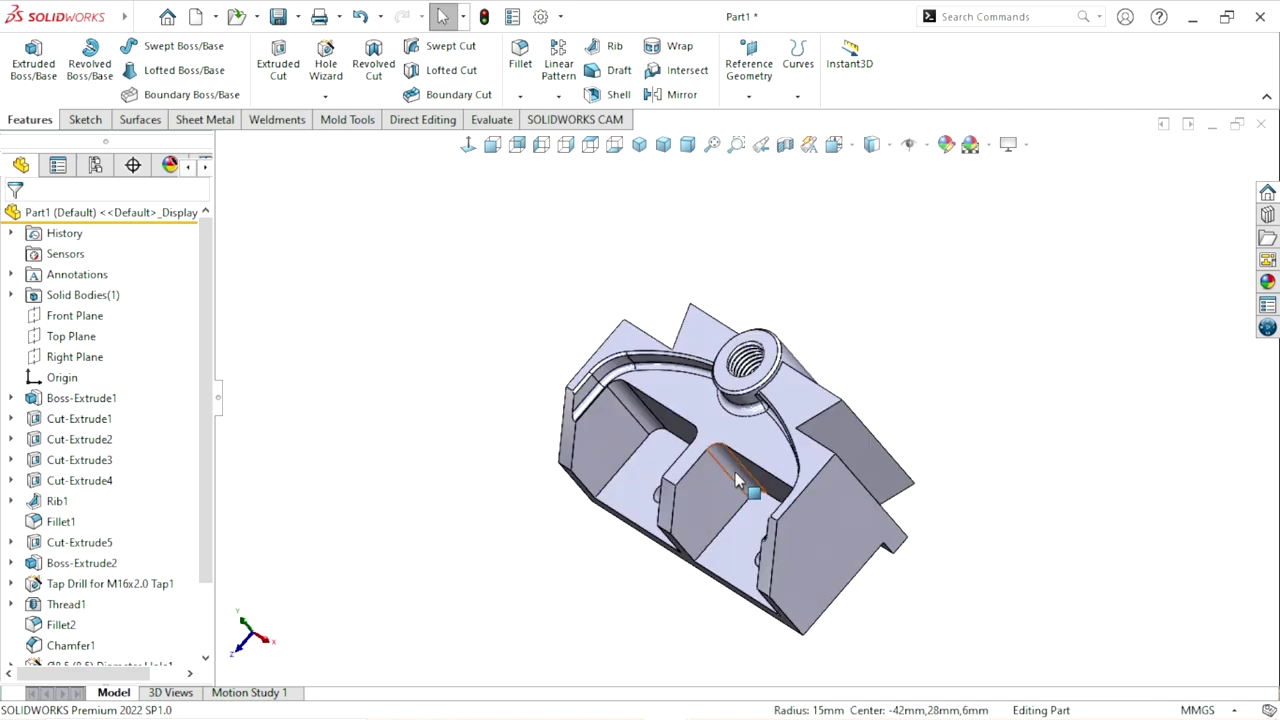
pyautogui.scroll(-3, 735, 472)
pyautogui.scroll(-2, 777, 443)
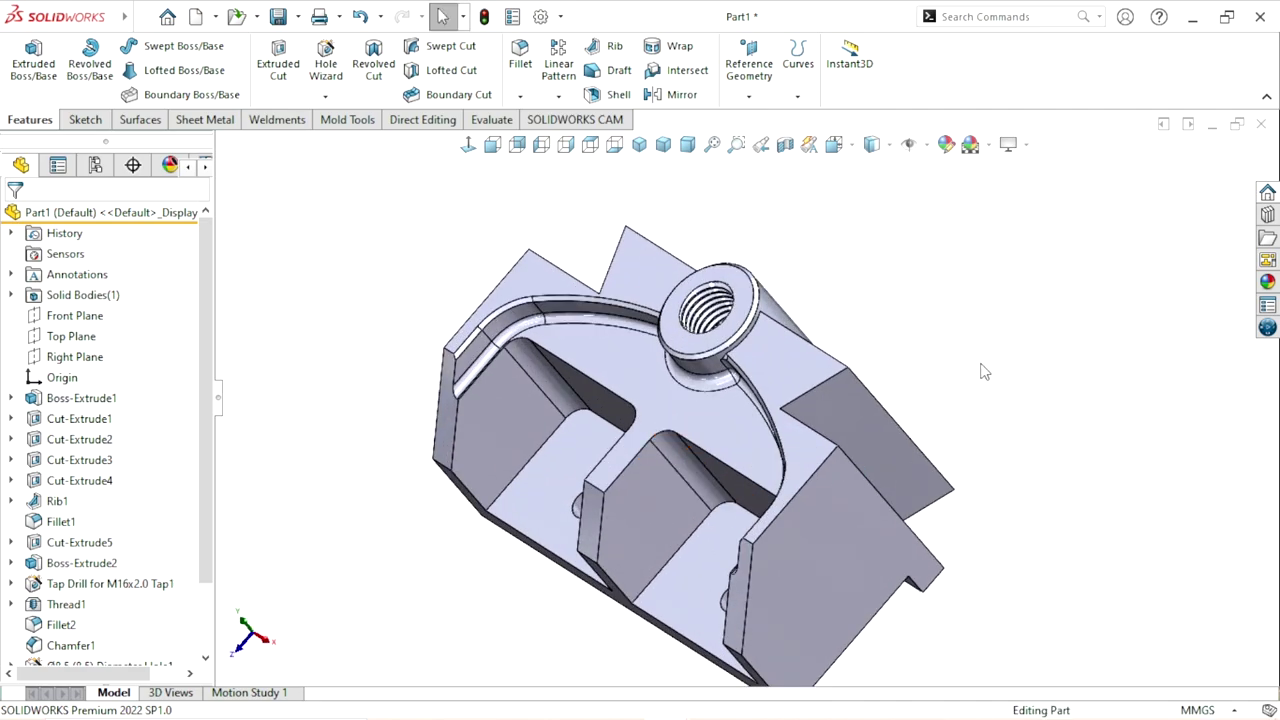
pyautogui.scroll(2, 714, 508)
pyautogui.scroll(1, 703, 520)
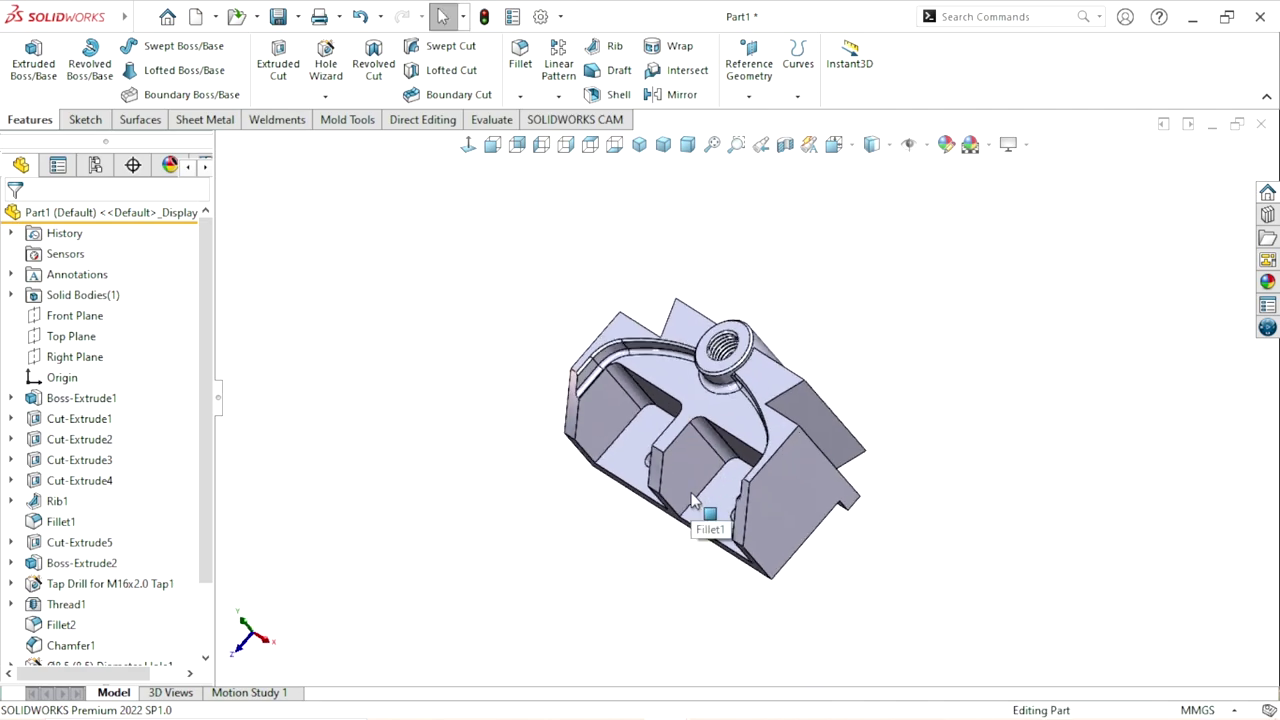
pyautogui.scroll(3, 785, 455)
pyautogui.scroll(-4, 779, 452)
pyautogui.scroll(-2, 760, 460)
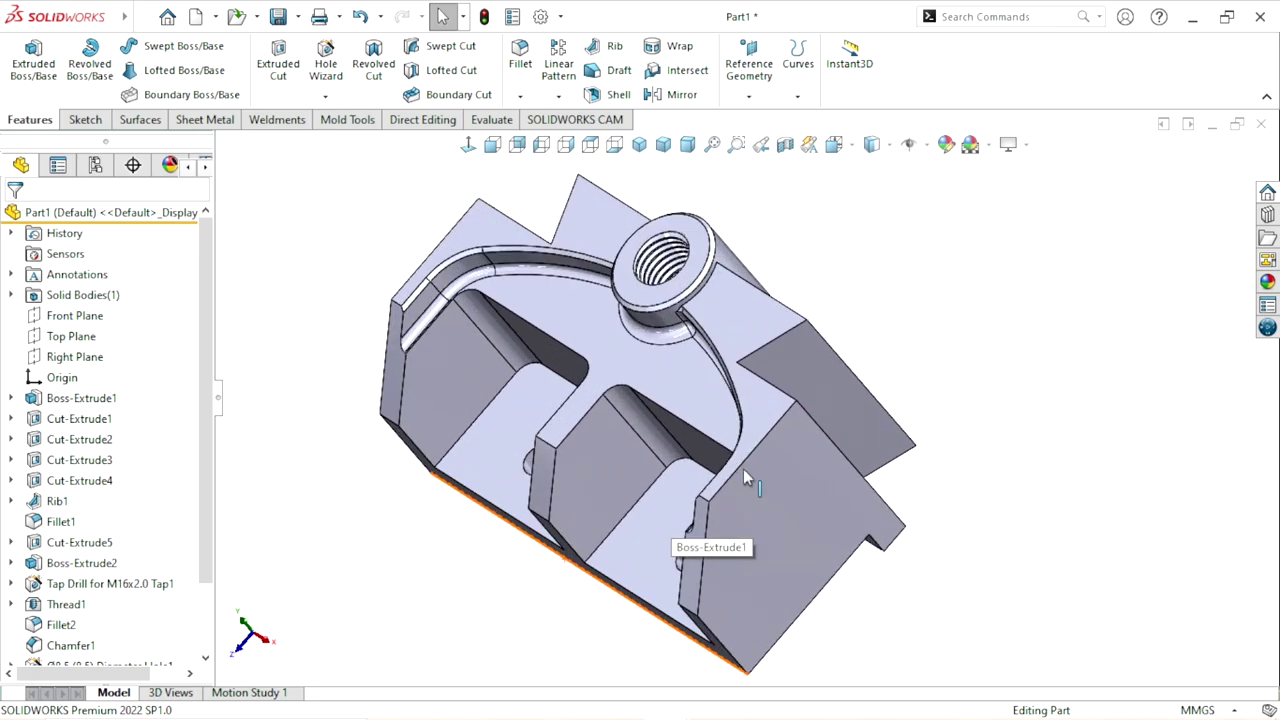
pyautogui.moveTo(760, 460)
pyautogui.mouseDown(button='middle')
pyautogui.moveTo(951, 397)
pyautogui.moveTo(1017, 480)
pyautogui.moveTo(797, 480)
pyautogui.moveTo(1014, 477)
pyautogui.moveTo(692, 417)
pyautogui.moveTo(608, 508)
pyautogui.moveTo(1001, 516)
pyautogui.mouseUp(button='middle')
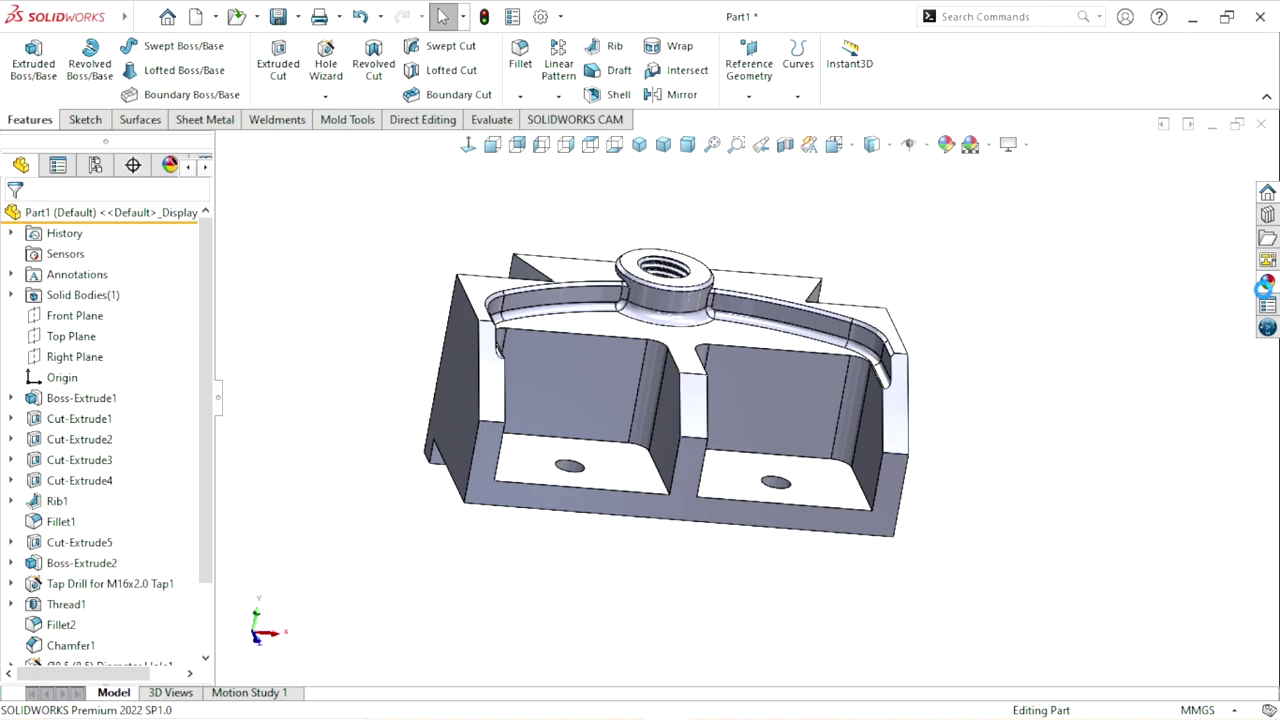
# Step: Apply the Metal > Iron cast iron appearance to the whole bracket and select it for editing
pyautogui.click(1266, 287)
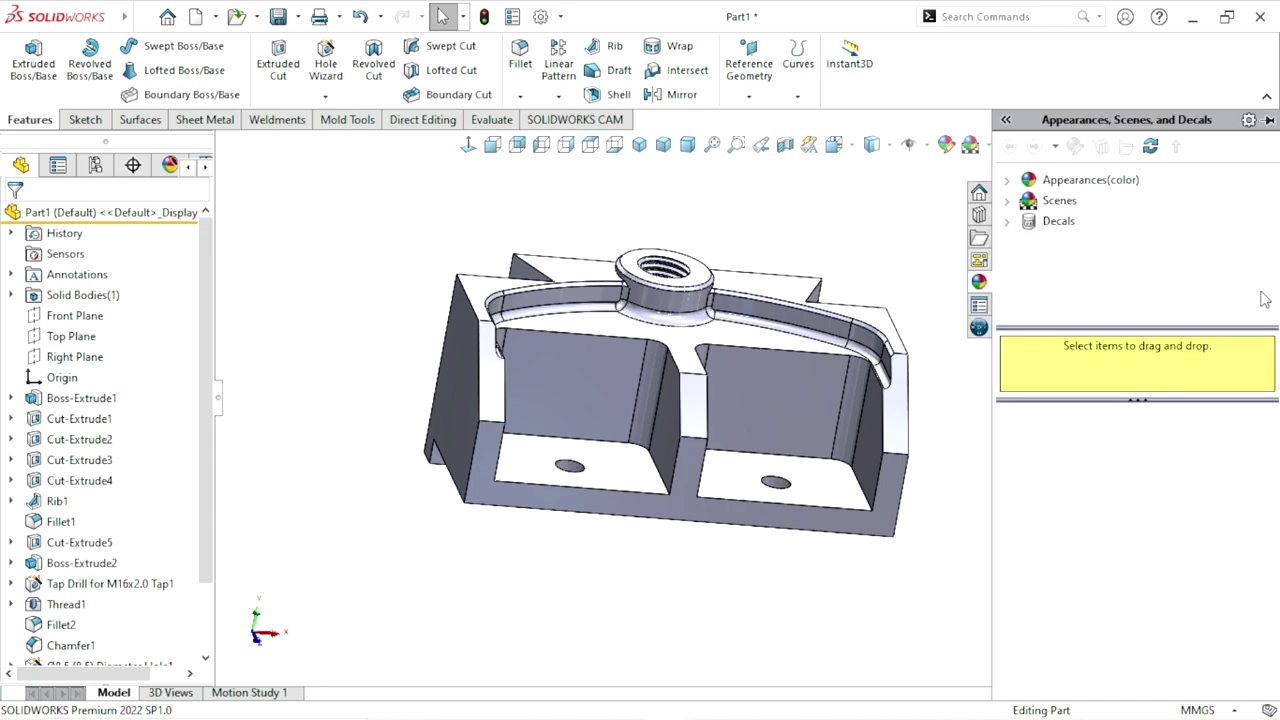
pyautogui.click(1068, 182)
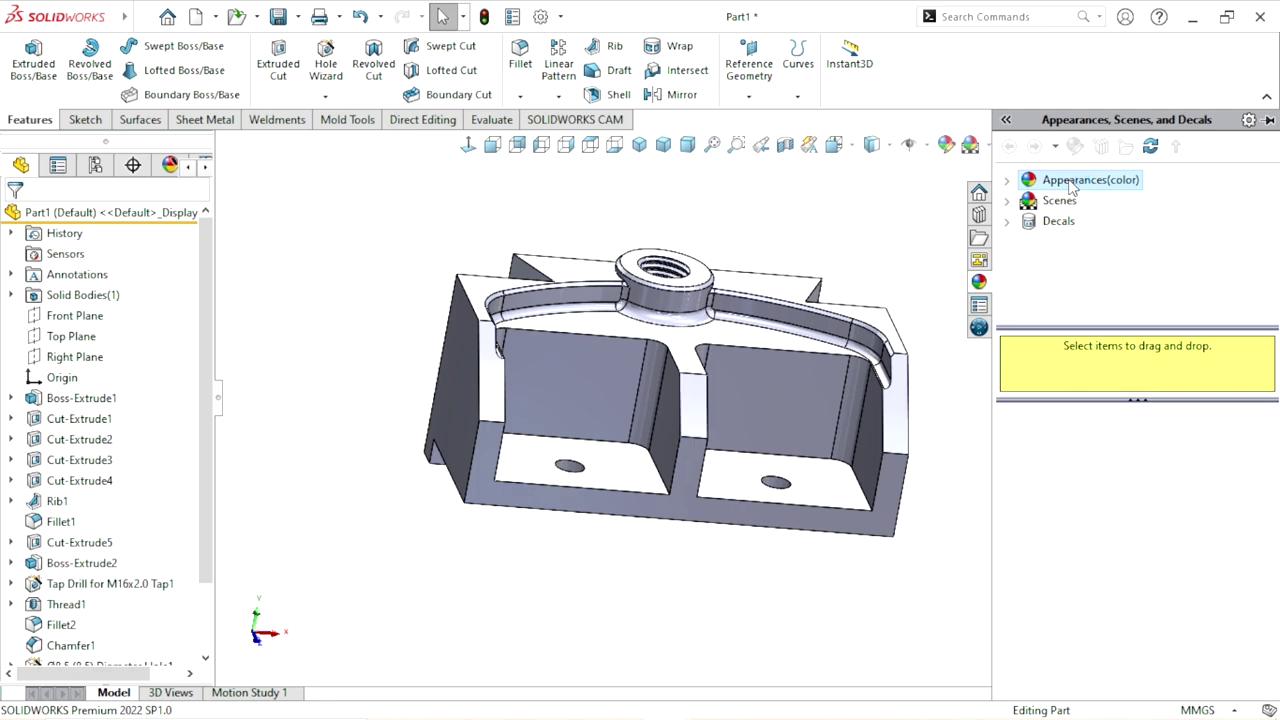
pyautogui.doubleClick(1070, 182)
pyautogui.click(1076, 224)
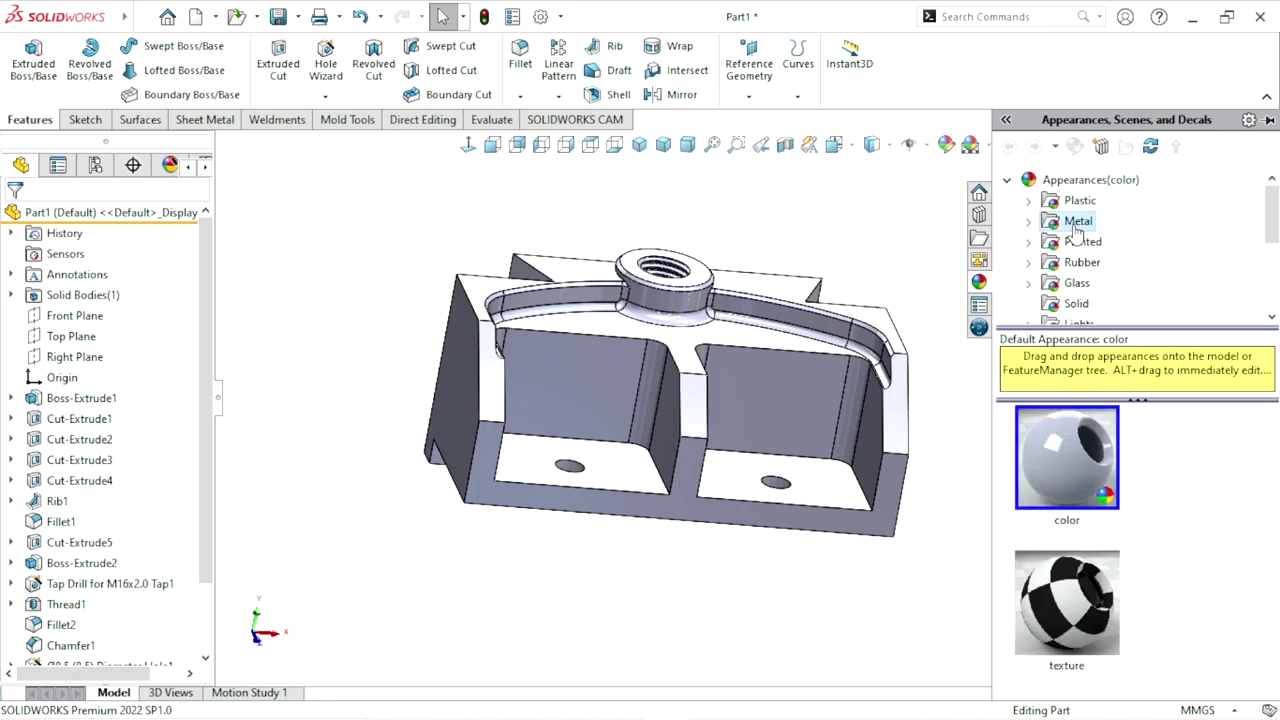
pyautogui.doubleClick(1076, 224)
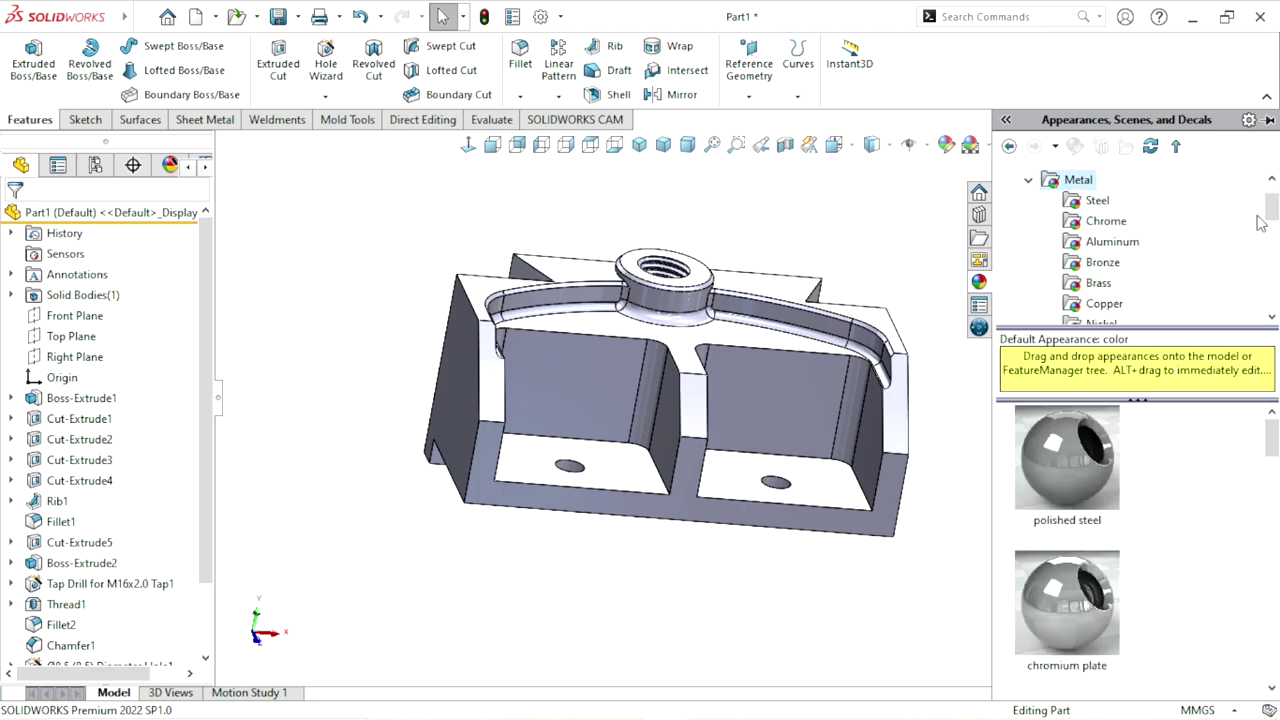
pyautogui.moveTo(1272, 214); pyautogui.dragTo(1265, 236)
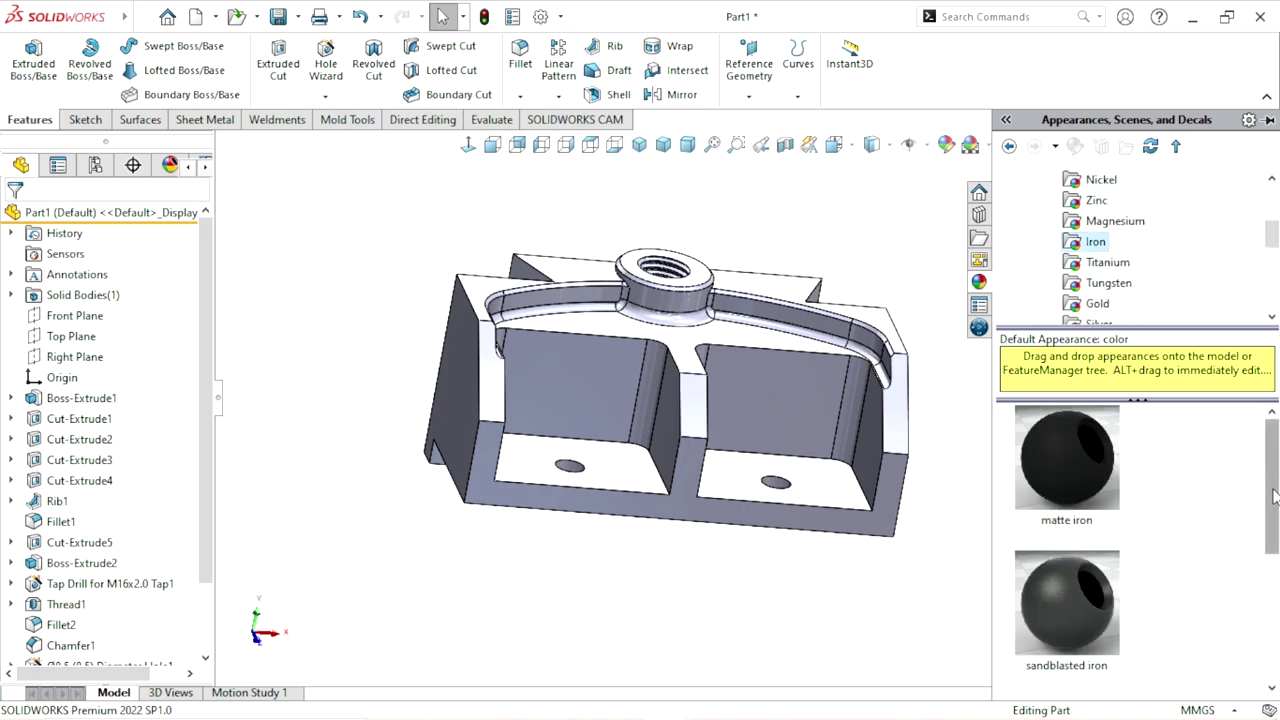
pyautogui.moveTo(1274, 497); pyautogui.dragTo(1274, 622)
pyautogui.click(1066, 512)
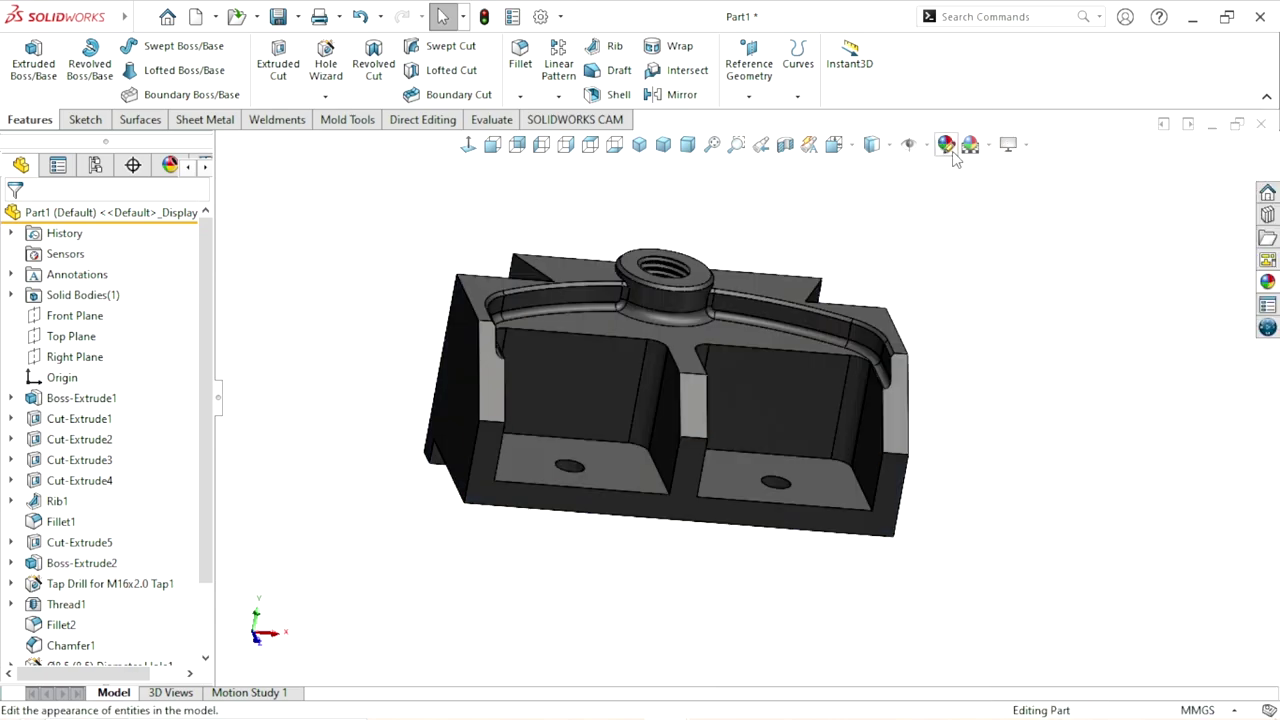
pyautogui.click(697, 360)
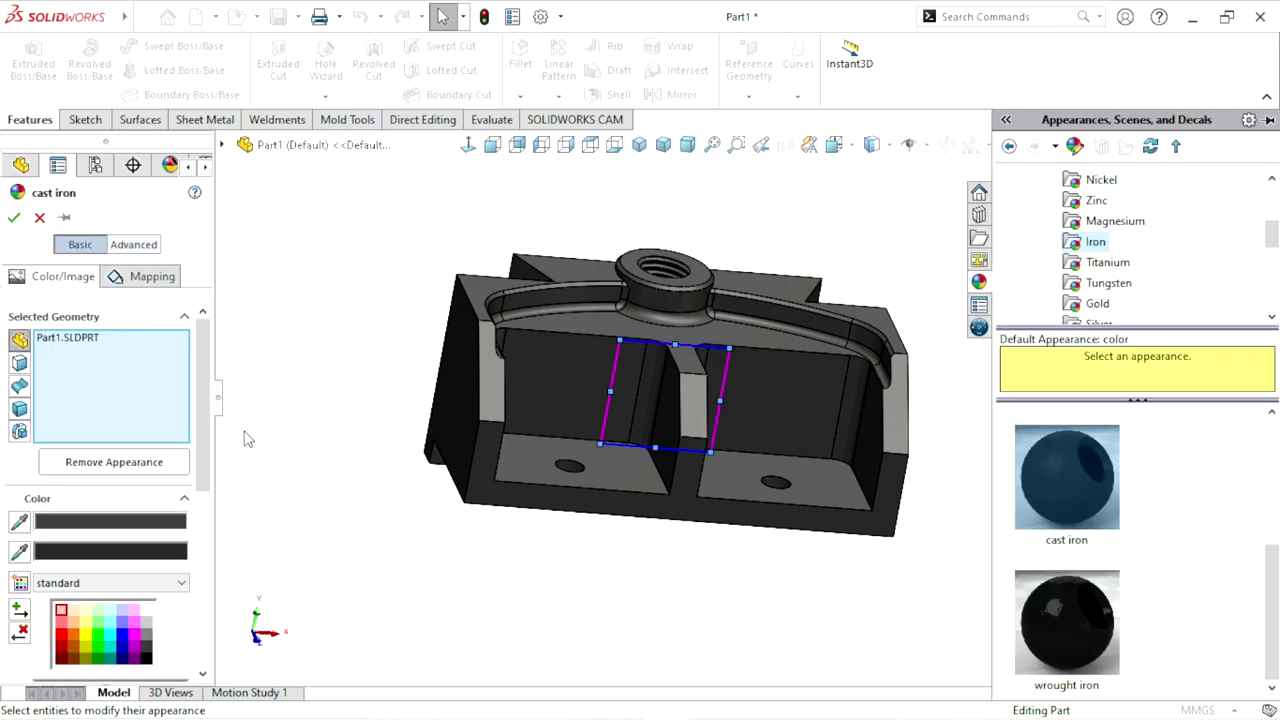
# Step: Recolour the appearance bright green (RGB 0, 255, 0), accept it, and select the Cut-Extrude1 face
pyautogui.scroll(-3, 184, 540)
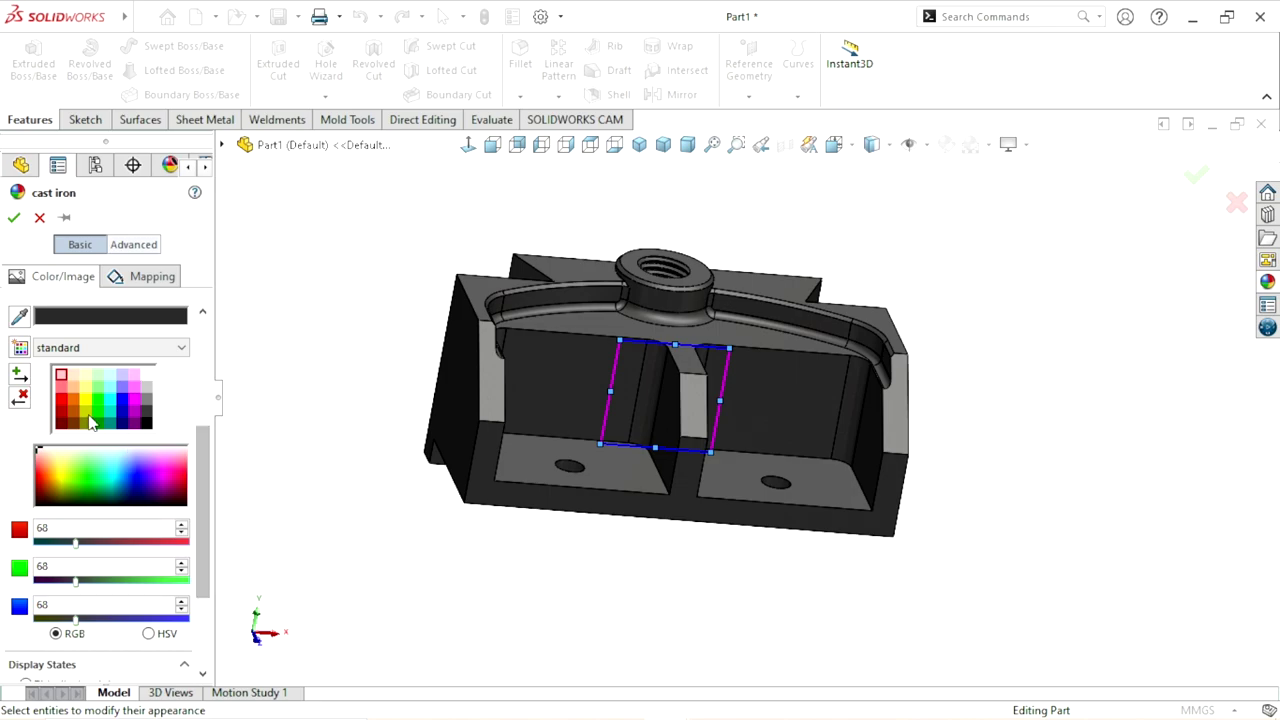
pyautogui.click(107, 403)
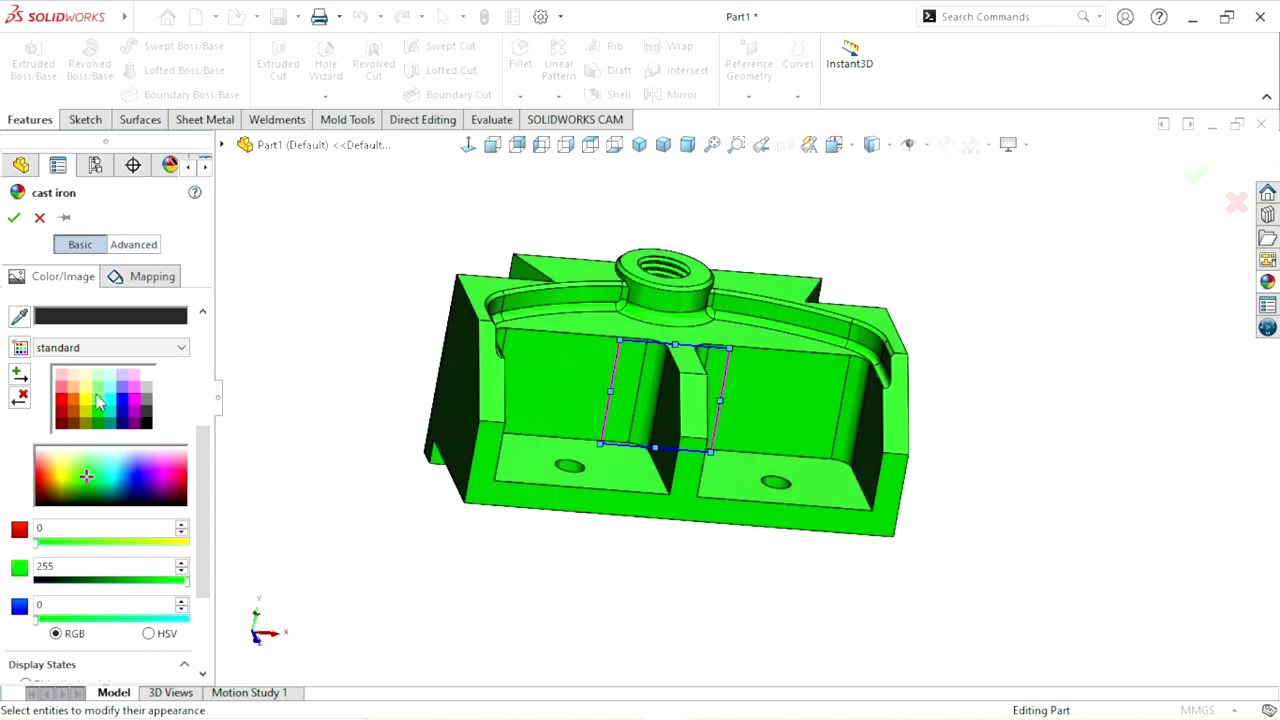
pyautogui.click(99, 416)
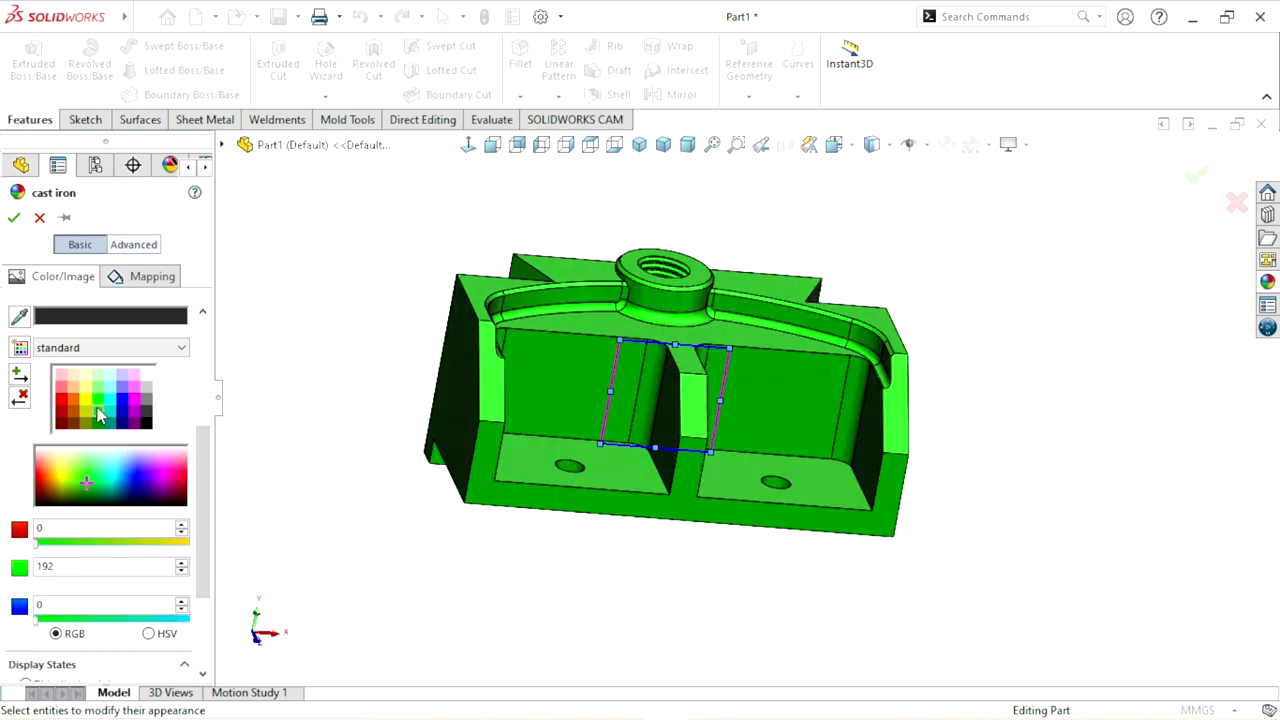
pyautogui.click(104, 405)
pyautogui.click(14, 217)
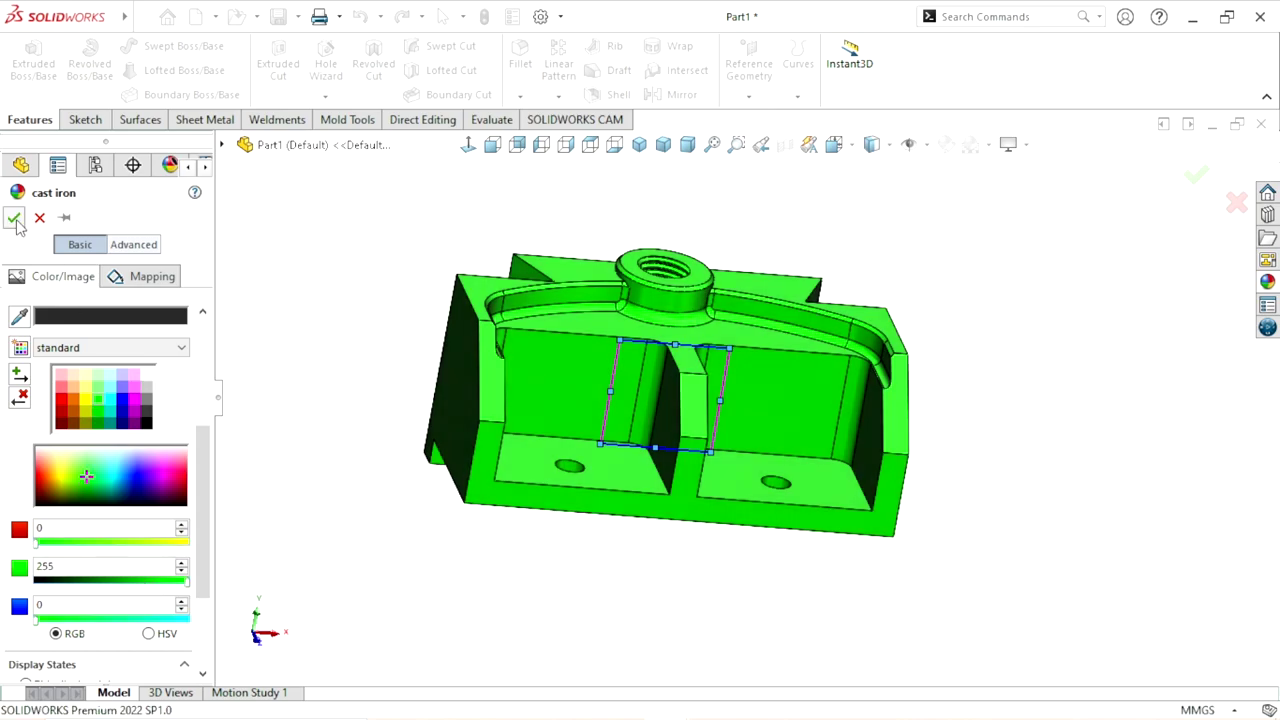
pyautogui.moveTo(873, 434)
pyautogui.mouseDown(button='middle')
pyautogui.moveTo(766, 449)
pyautogui.moveTo(771, 480)
pyautogui.moveTo(894, 386)
pyautogui.moveTo(708, 406)
pyautogui.moveTo(777, 446)
pyautogui.moveTo(615, 474)
pyautogui.moveTo(609, 447)
pyautogui.moveTo(903, 430)
pyautogui.moveTo(757, 450)
pyautogui.mouseUp(button='middle')
pyautogui.click(587, 443)
# Step: Select the M16 Tap Drill and Thread1 features in the FeatureManager tree
pyautogui.scroll(-3, 709, 419)
pyautogui.scroll(-3, 684, 358)
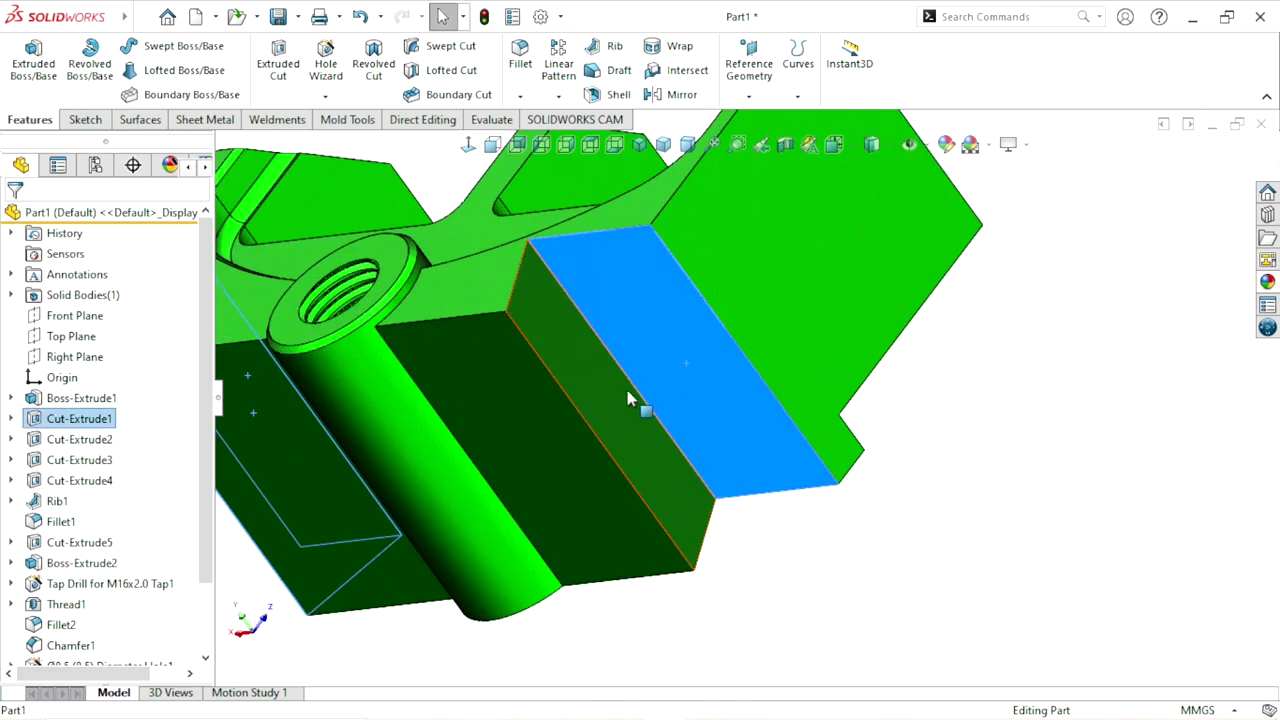
pyautogui.scroll(5, 740, 491)
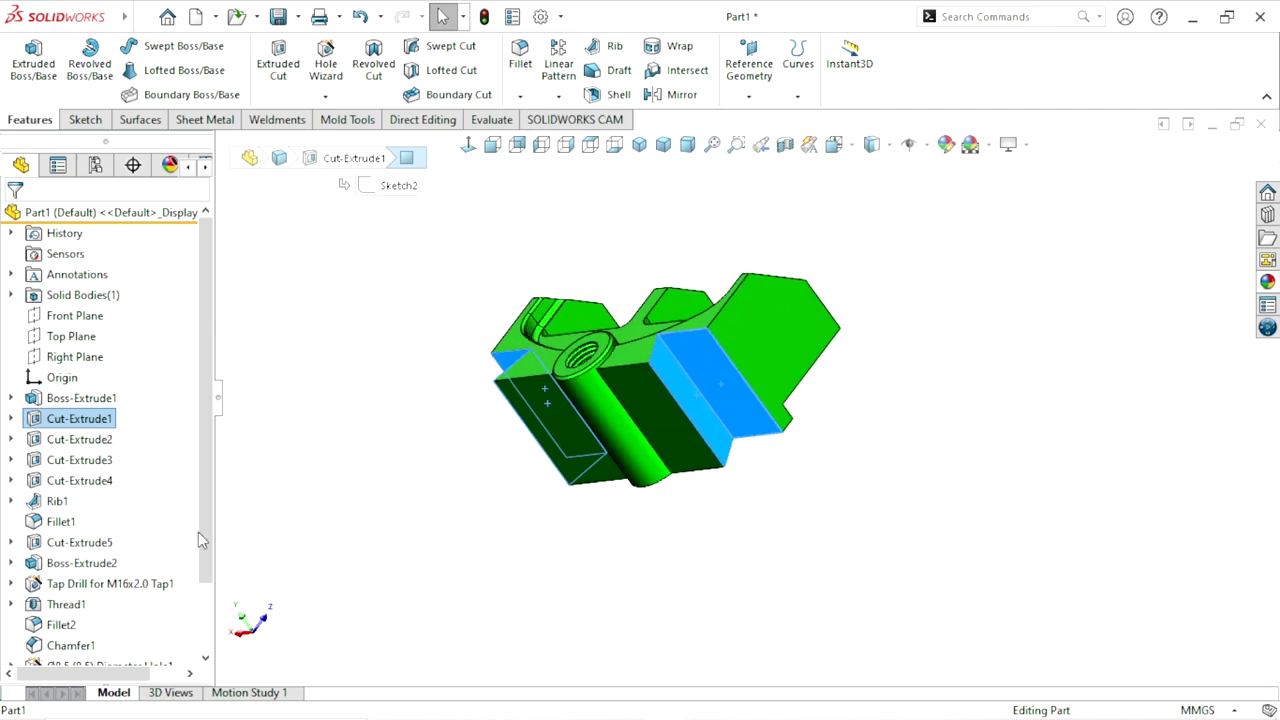
pyautogui.click(84, 588)
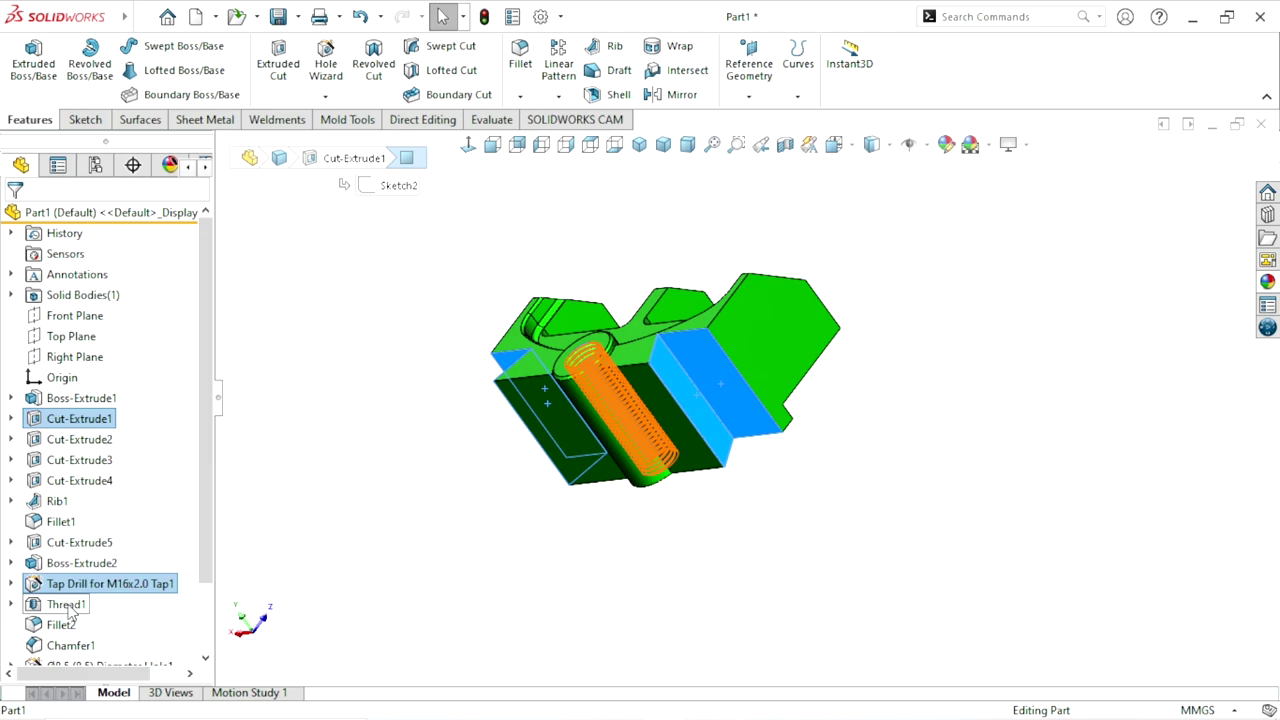
pyautogui.keyDown('ctrl'); pyautogui.click(66, 605); pyautogui.keyUp('ctrl')
pyautogui.moveTo(697, 553)
pyautogui.mouseDown(button='middle')
pyautogui.moveTo(708, 523)
pyautogui.moveTo(623, 426)
pyautogui.moveTo(506, 606)
pyautogui.moveTo(549, 611)
pyautogui.mouseUp(button='middle')
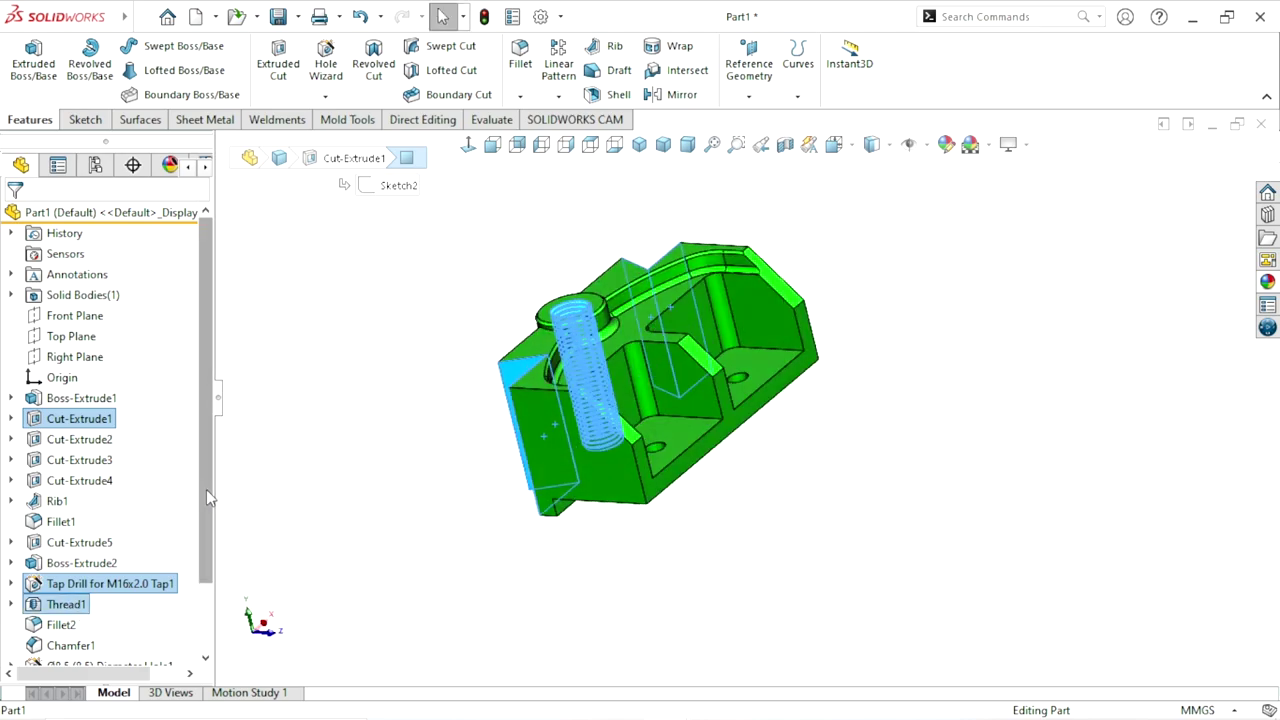
pyautogui.moveTo(206, 489); pyautogui.dragTo(206, 555)
# Step: Add the Ø8.5 Diameter Hole1 and the Cut-Extrude5 face to the selection
pyautogui.keyDown('ctrl'); pyautogui.click(110, 583); pyautogui.keyUp('ctrl')
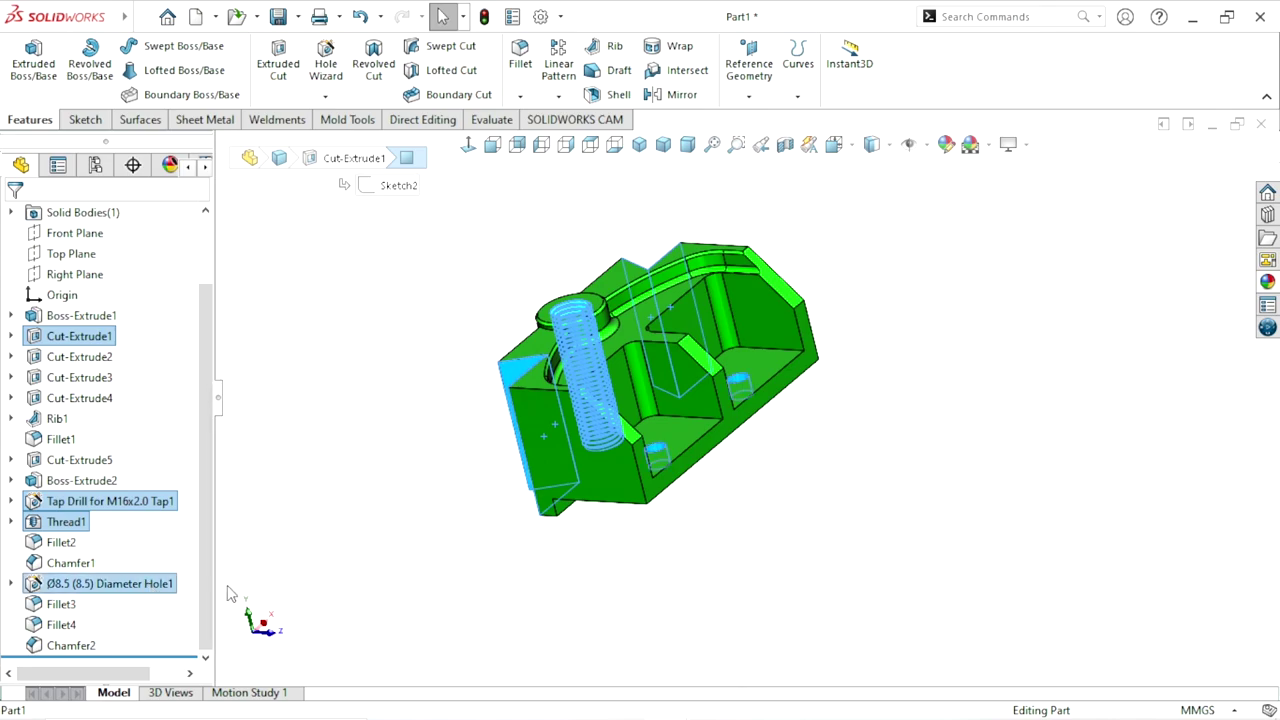
pyautogui.moveTo(704, 516)
pyautogui.mouseDown(button='middle')
pyautogui.moveTo(706, 497)
pyautogui.moveTo(809, 449)
pyautogui.moveTo(800, 306)
pyautogui.moveTo(741, 293)
pyautogui.mouseUp(button='middle')
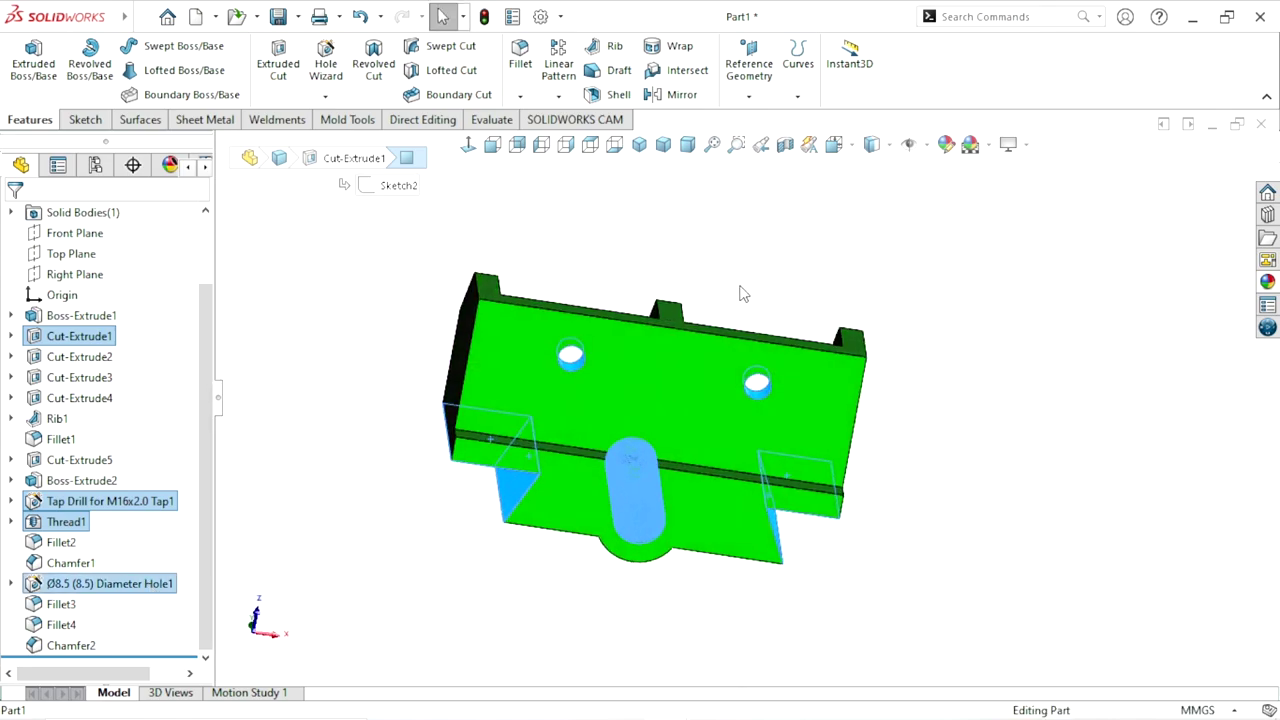
pyautogui.keyDown('ctrl'); pyautogui.click(644, 373); pyautogui.keyUp('ctrl')
pyautogui.scroll(-2, 740, 392)
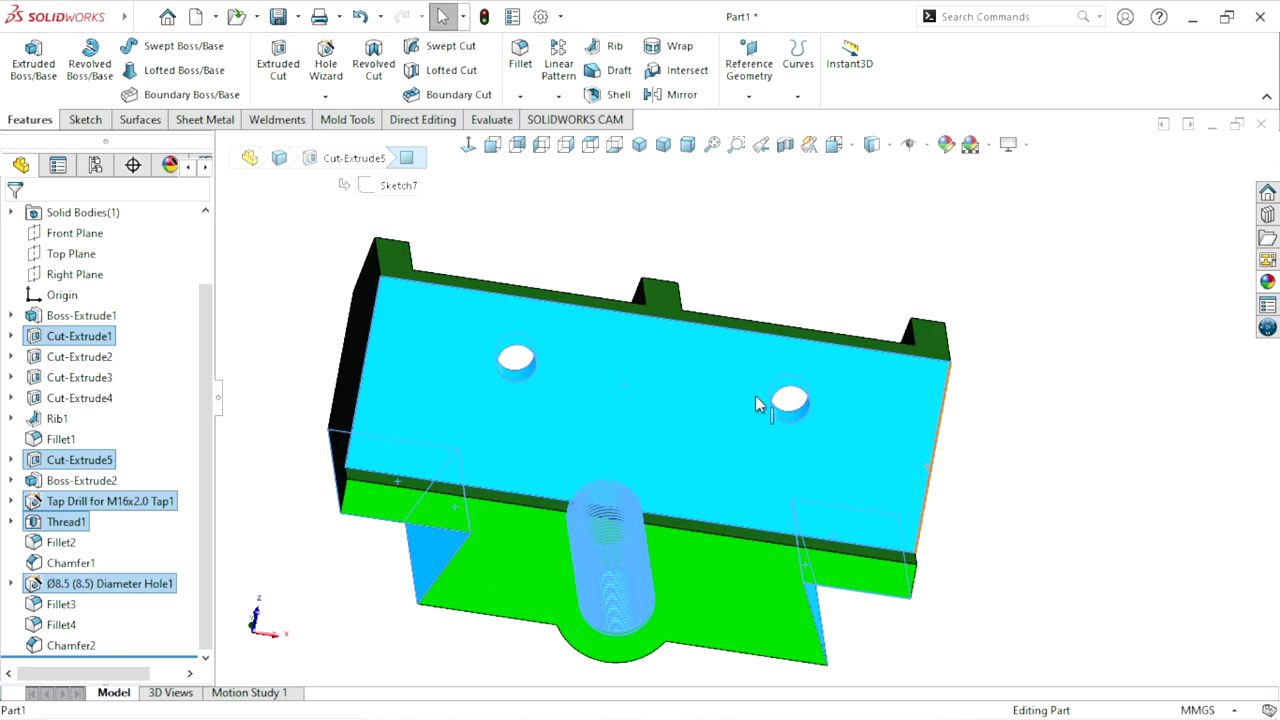
pyautogui.moveTo(823, 286)
pyautogui.mouseDown(button='middle')
pyautogui.moveTo(776, 477)
pyautogui.moveTo(690, 597)
pyautogui.mouseUp(button='middle')
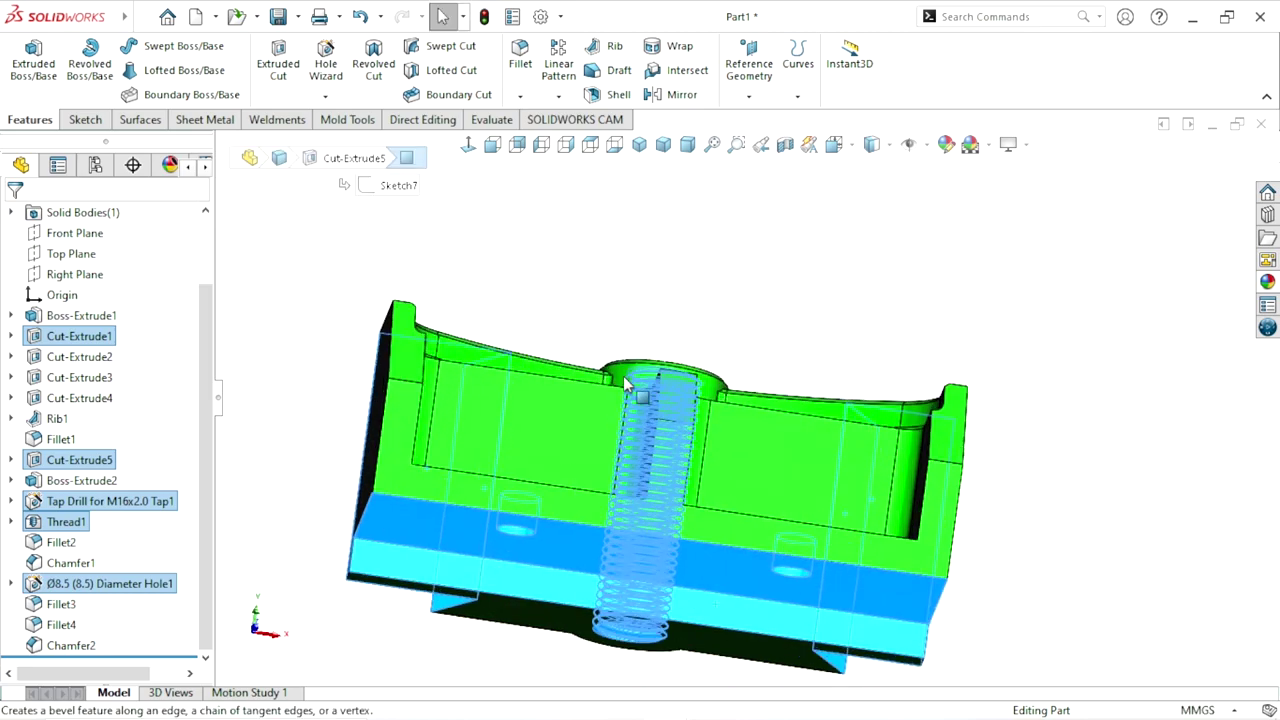
pyautogui.moveTo(471, 314)
pyautogui.mouseDown(button='middle')
pyautogui.moveTo(571, 485)
pyautogui.moveTo(585, 447)
pyautogui.mouseUp(button='middle')
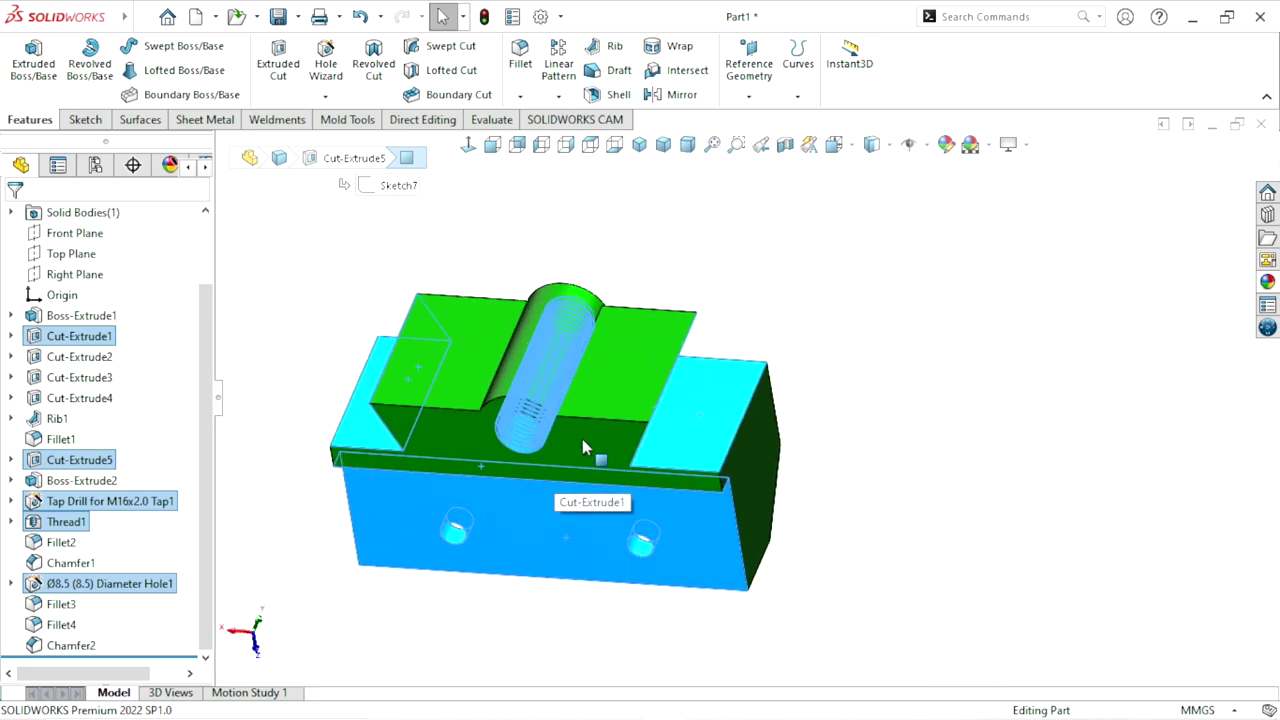
# Step: Apply Metal > Steel satin finish stainless steel to the selected holes, thread and cut faces
pyautogui.click(1266, 288)
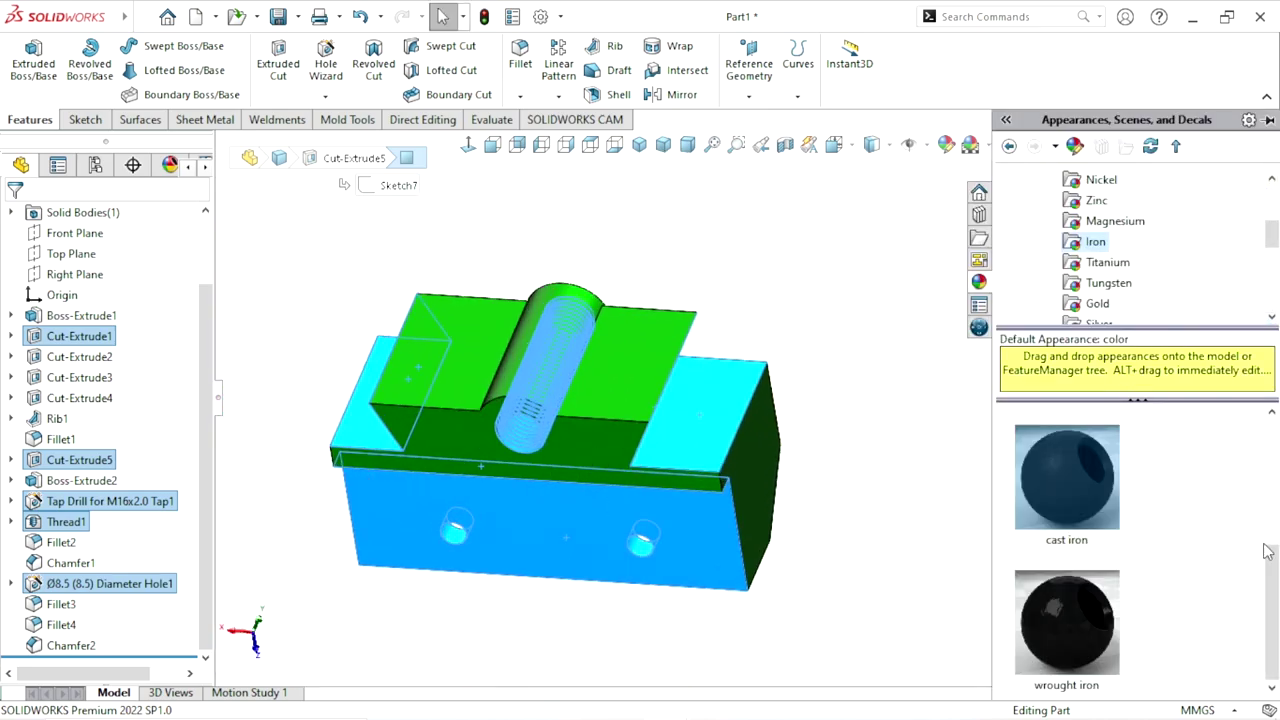
pyautogui.moveTo(1272, 552); pyautogui.dragTo(1272, 480)
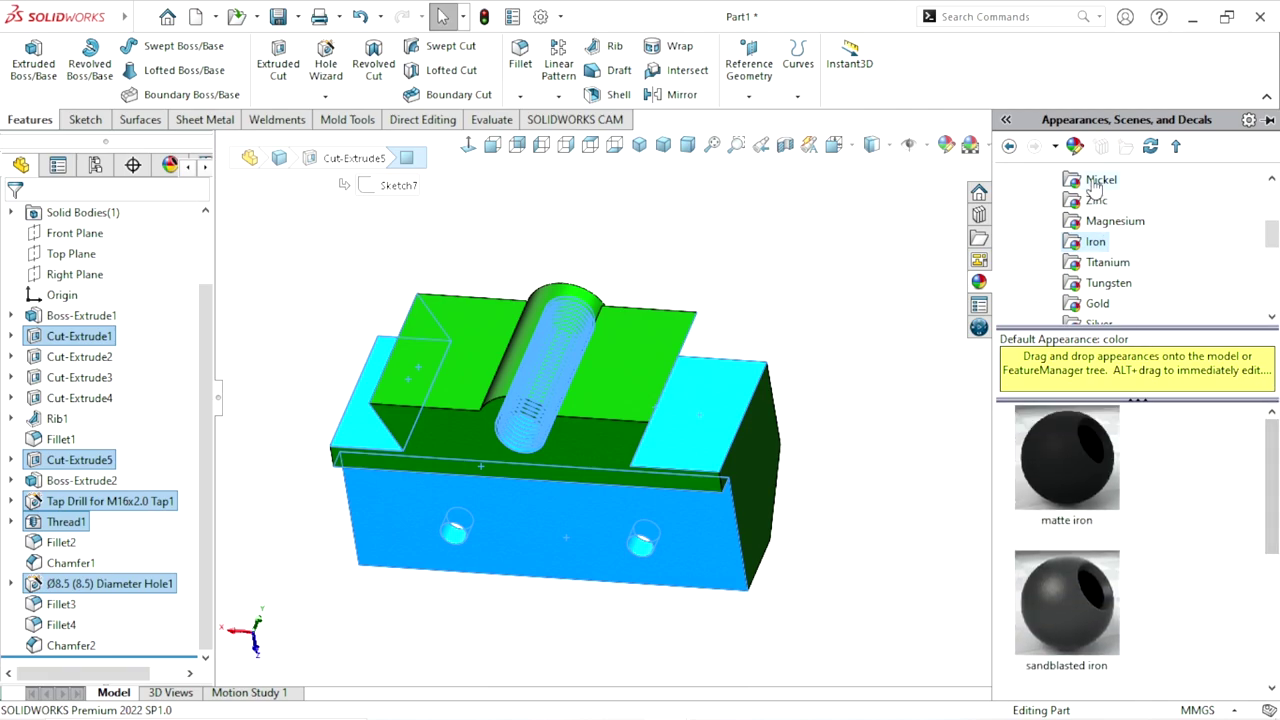
pyautogui.scroll(1, 1088, 230)
pyautogui.scroll(2, 1088, 230)
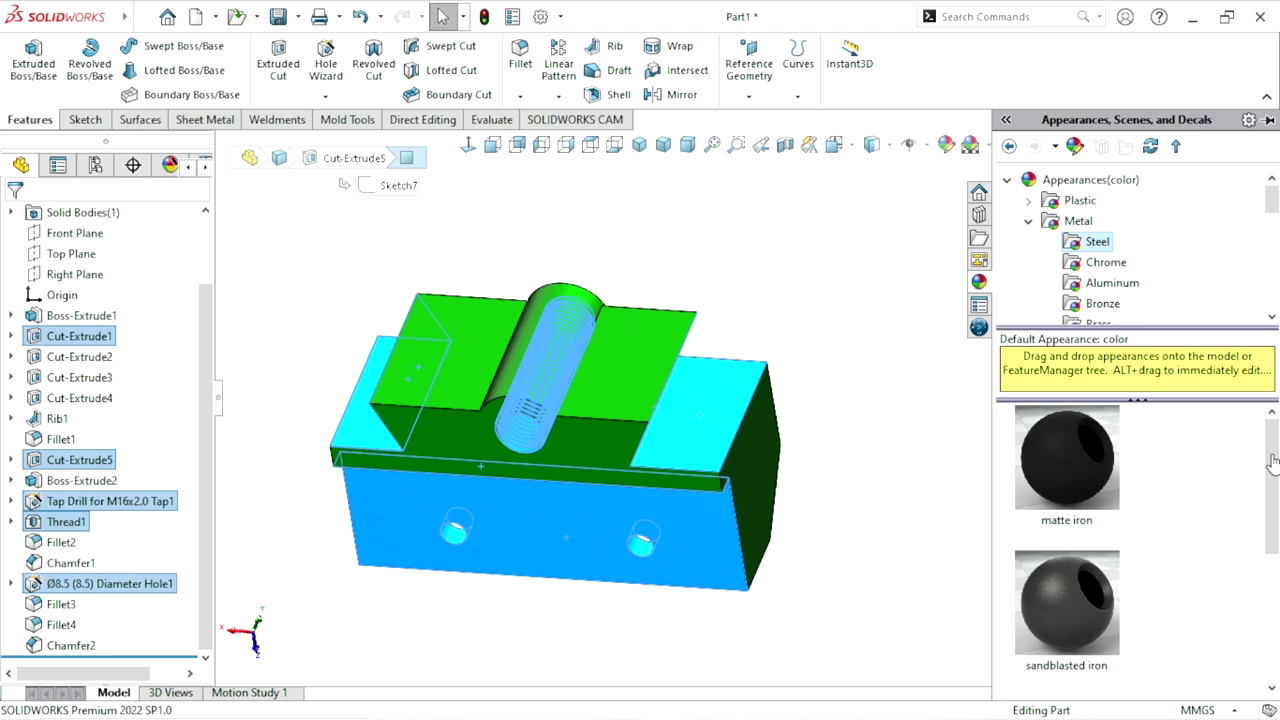
pyautogui.click(1085, 245)
pyautogui.scroll(-1, 1272, 455)
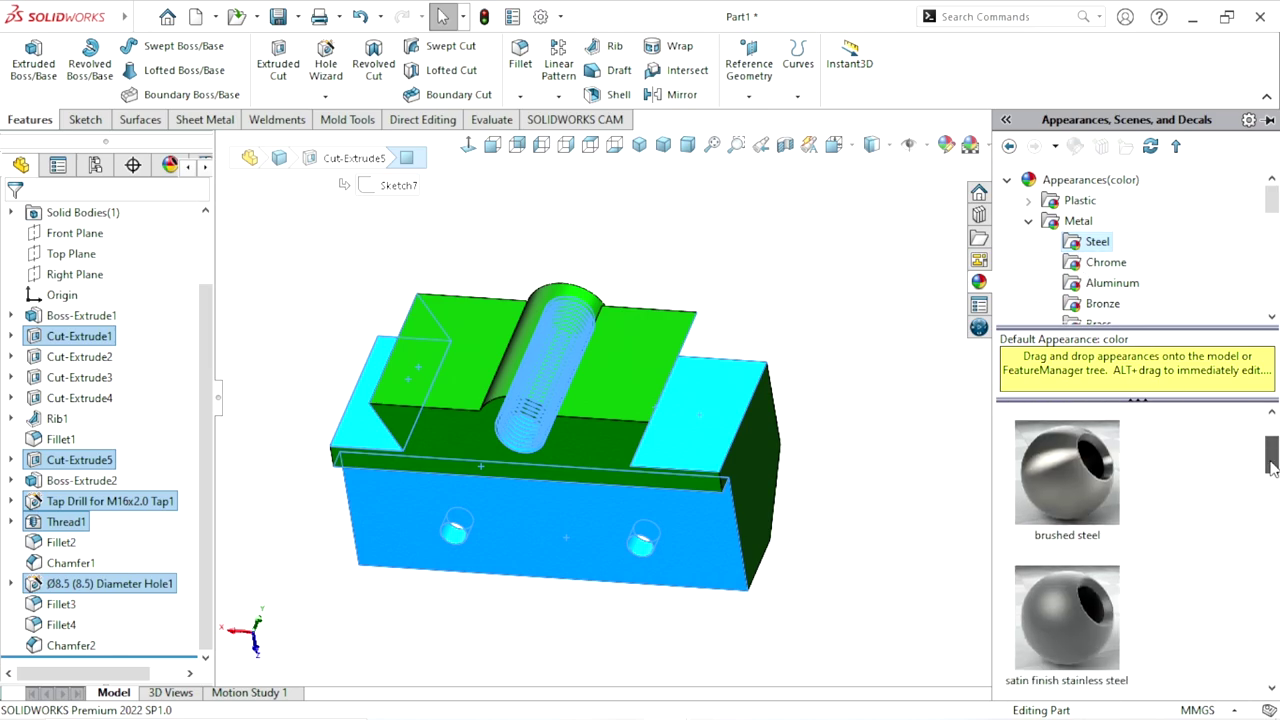
pyautogui.doubleClick(1080, 628)
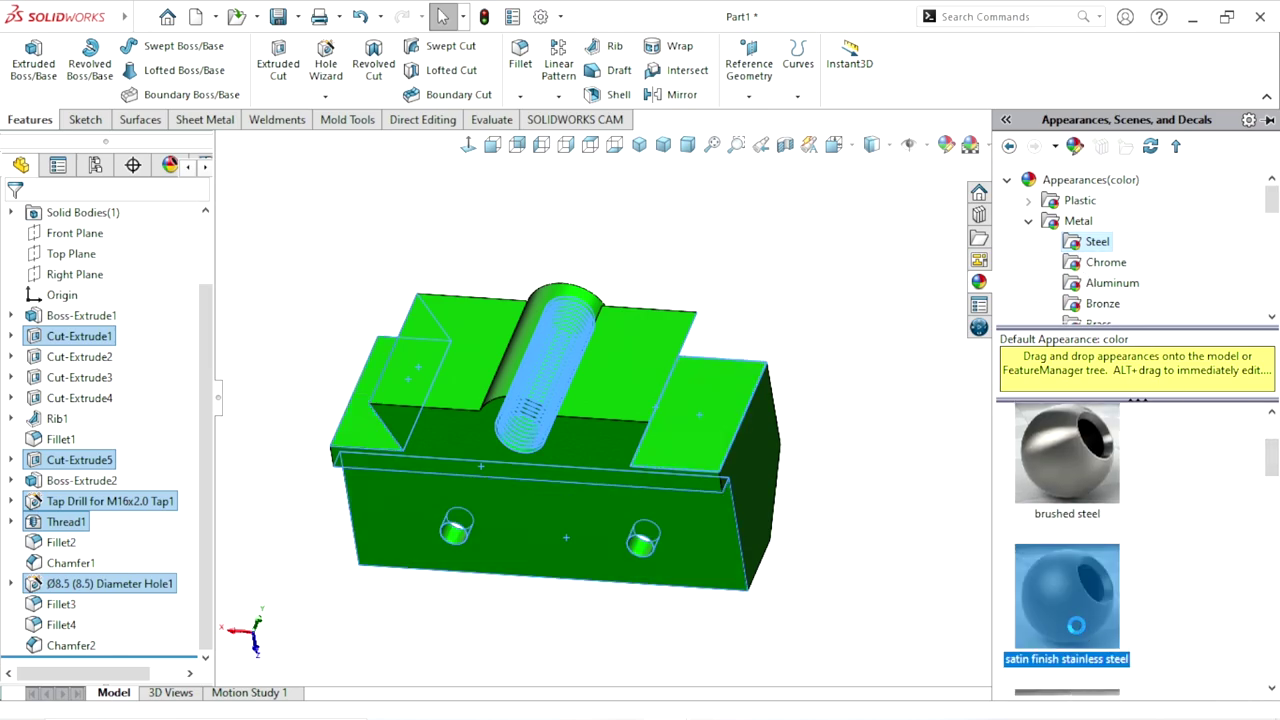
pyautogui.moveTo(817, 556)
pyautogui.mouseDown(button='middle')
pyautogui.moveTo(492, 480)
pyautogui.moveTo(443, 366)
pyautogui.moveTo(409, 534)
pyautogui.moveTo(429, 386)
pyautogui.moveTo(499, 184)
pyautogui.moveTo(560, 294)
pyautogui.moveTo(517, 194)
pyautogui.moveTo(457, 603)
pyautogui.moveTo(460, 509)
pyautogui.moveTo(451, 591)
pyautogui.mouseUp(button='middle')
# Step: Show the bracket in the isometric view, zoomed to fit the window
pyautogui.scroll(4, 649, 491)
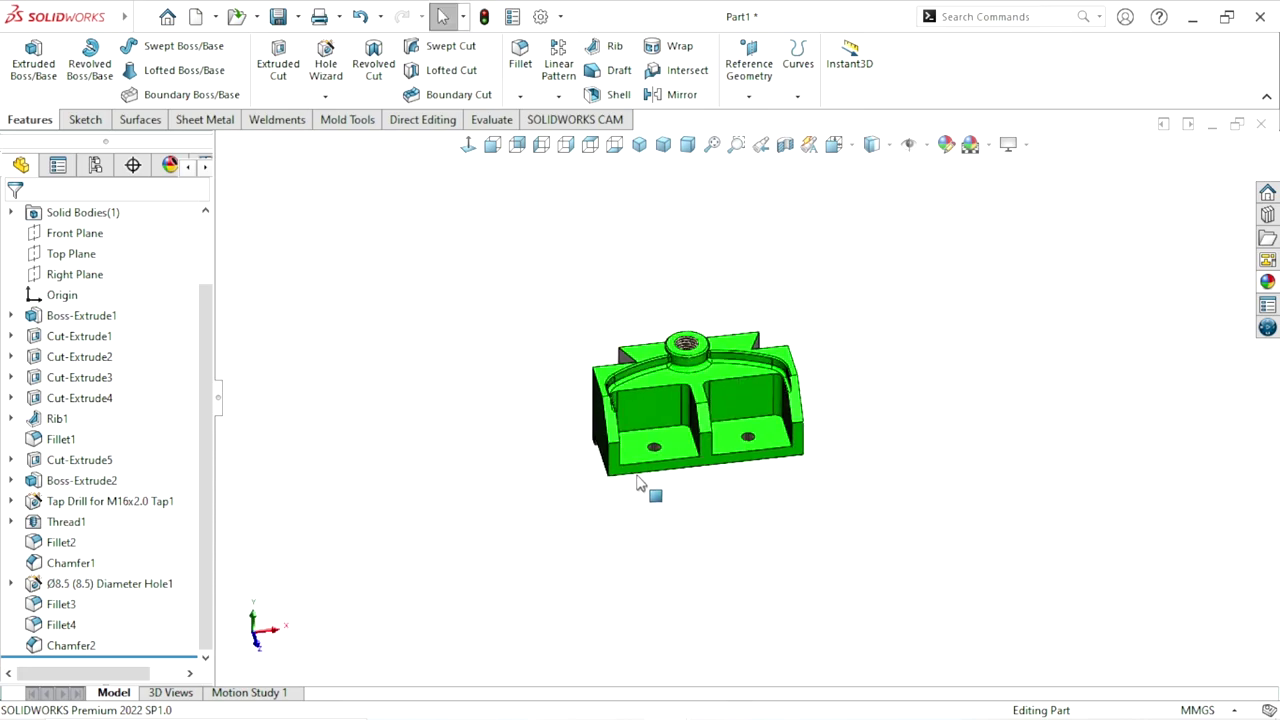
pyautogui.scroll(-4, 649, 491)
pyautogui.click(639, 144)
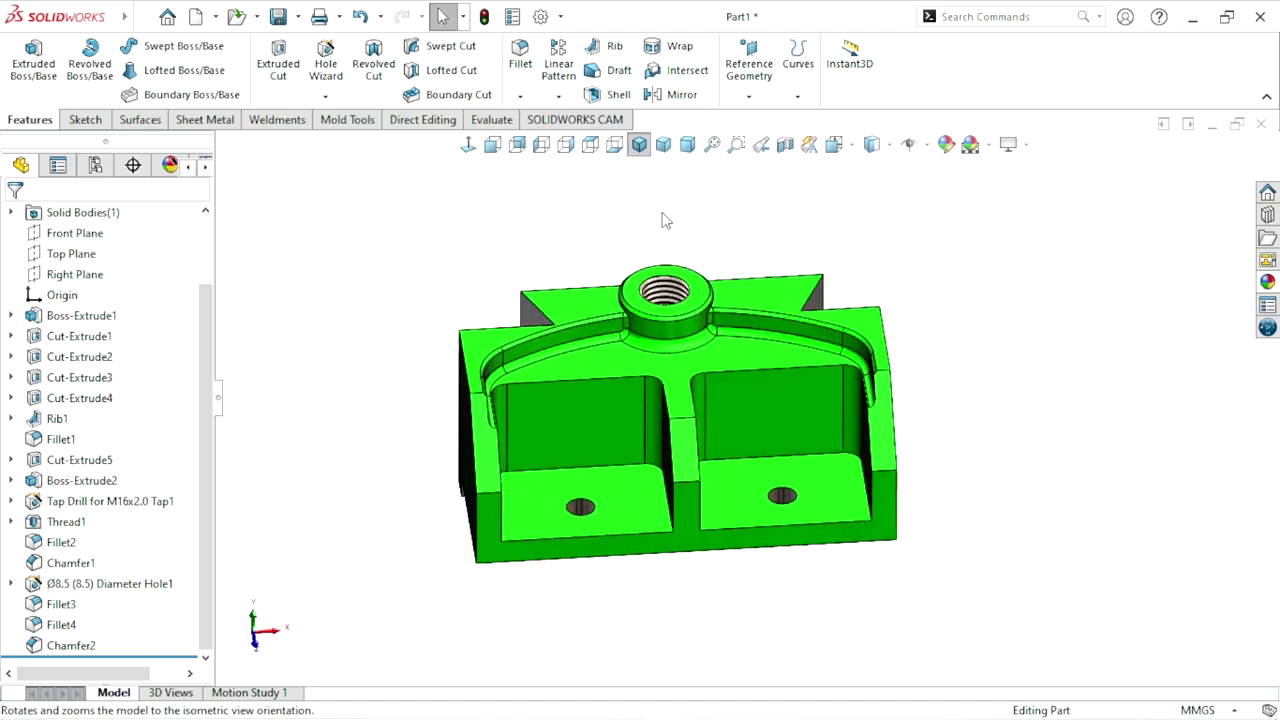
pyautogui.scroll(-2, 952, 465)
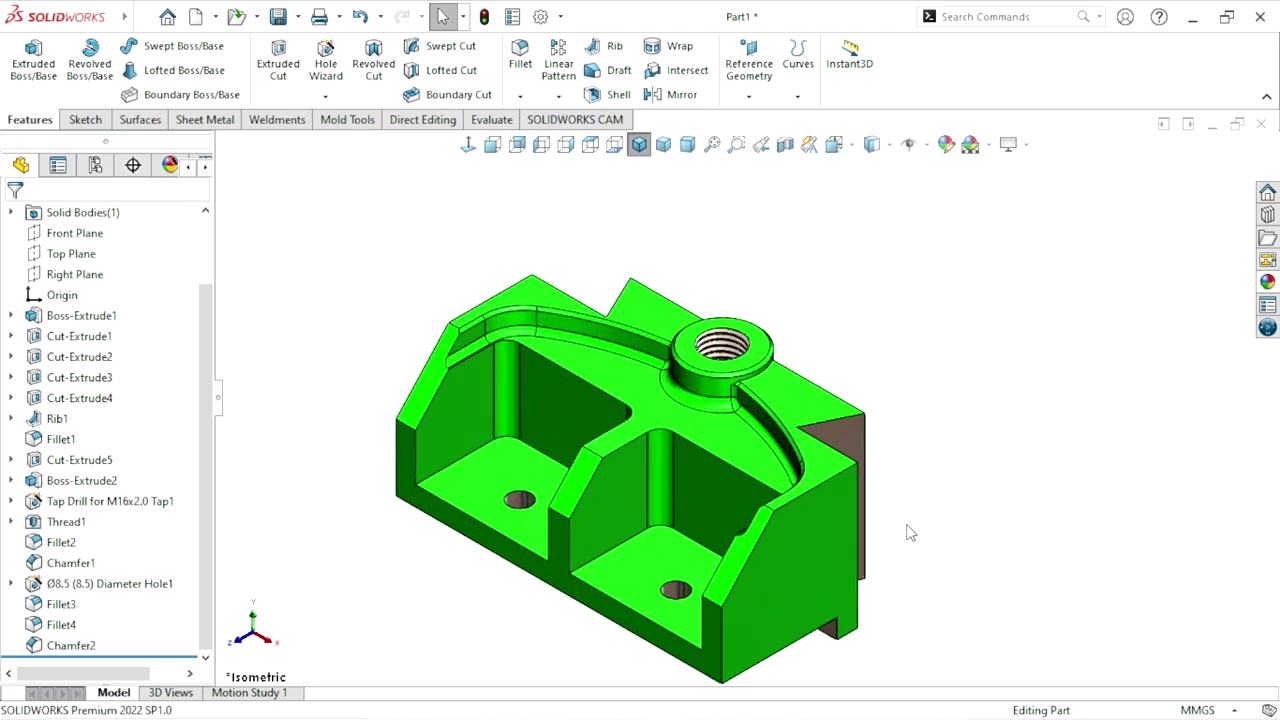
pyautogui.scroll(2, 908, 531)
pyautogui.scroll(-1, 955, 437)
pyautogui.scroll(1, 692, 430)
pyautogui.scroll(-1, 620, 470)
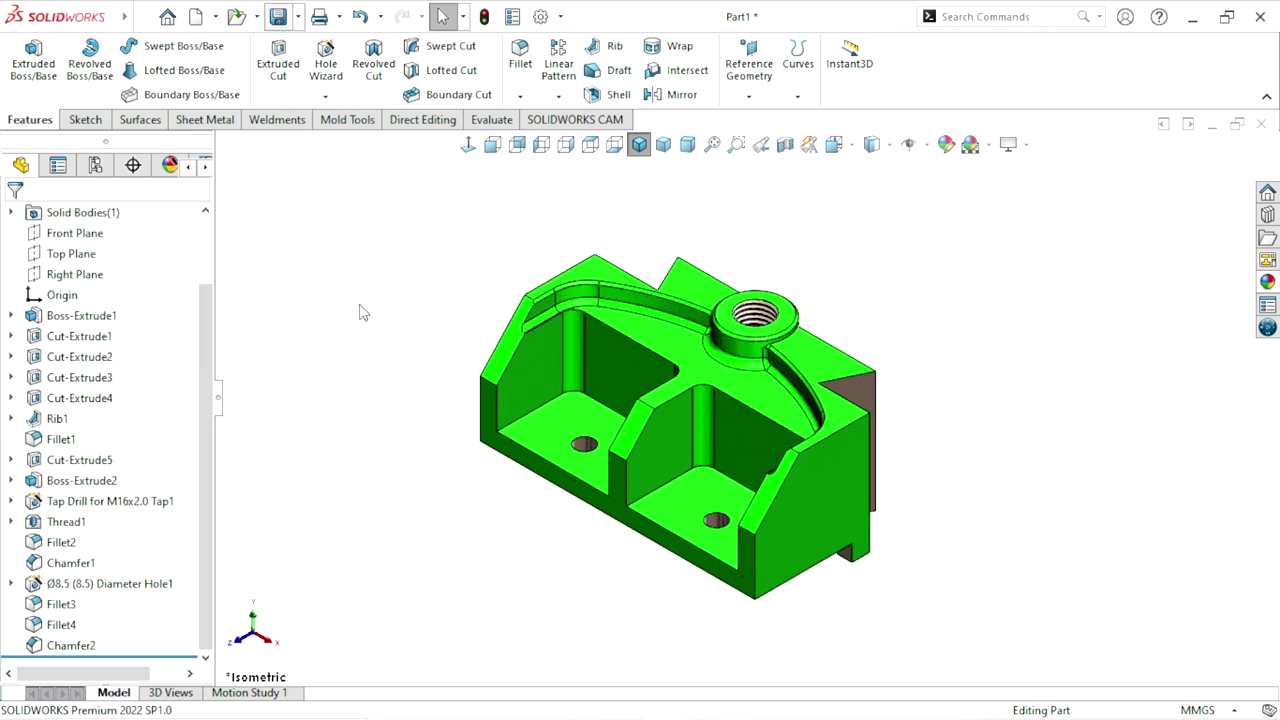
pyautogui.hotkey('ctrl', 's')
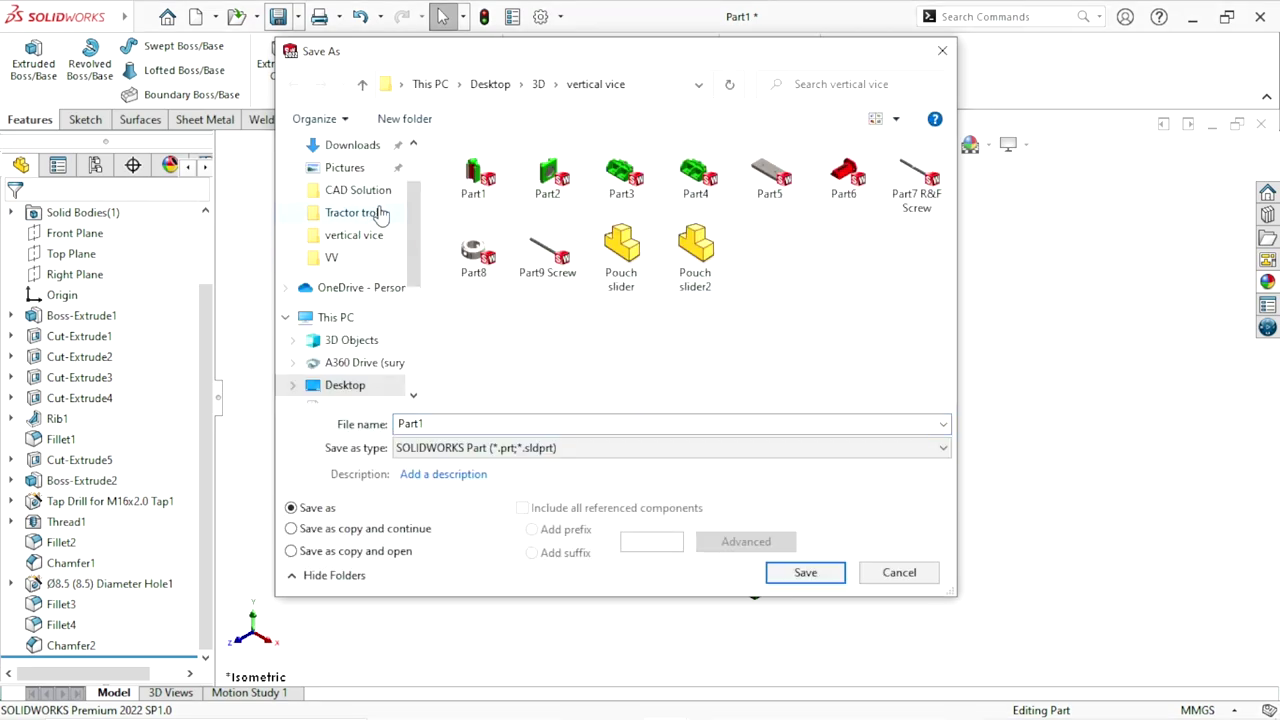
# Step: Save the part as Part03 in the VV folder
pyautogui.click(331, 258)
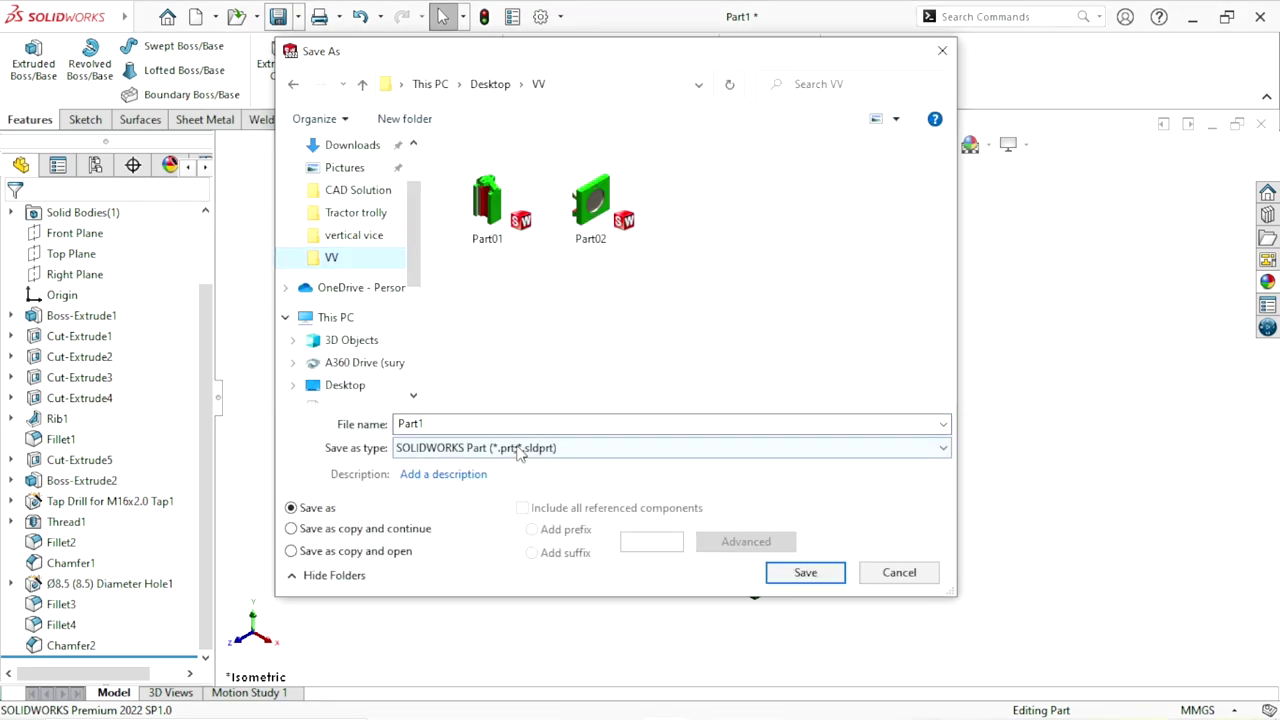
pyautogui.doubleClick(469, 423)
pyautogui.click(434, 428)
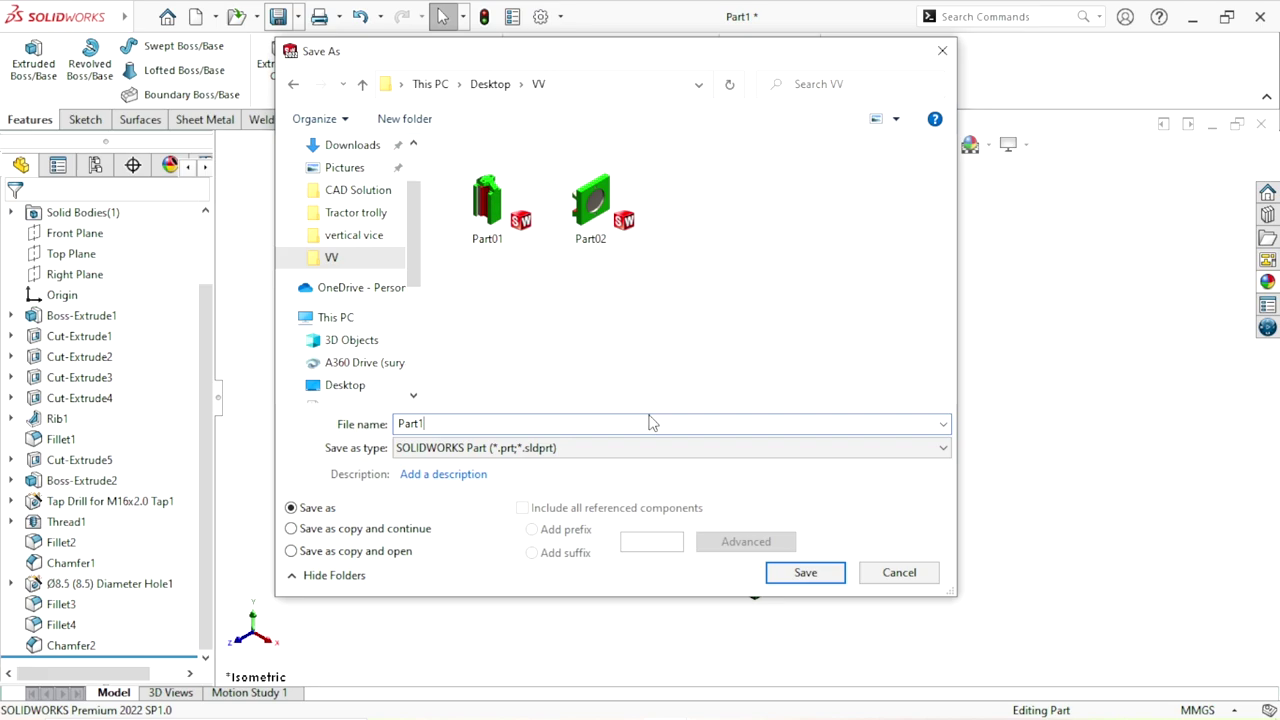
pyautogui.press('BackSpace')
pyautogui.write('03')
pyautogui.click(805, 574)
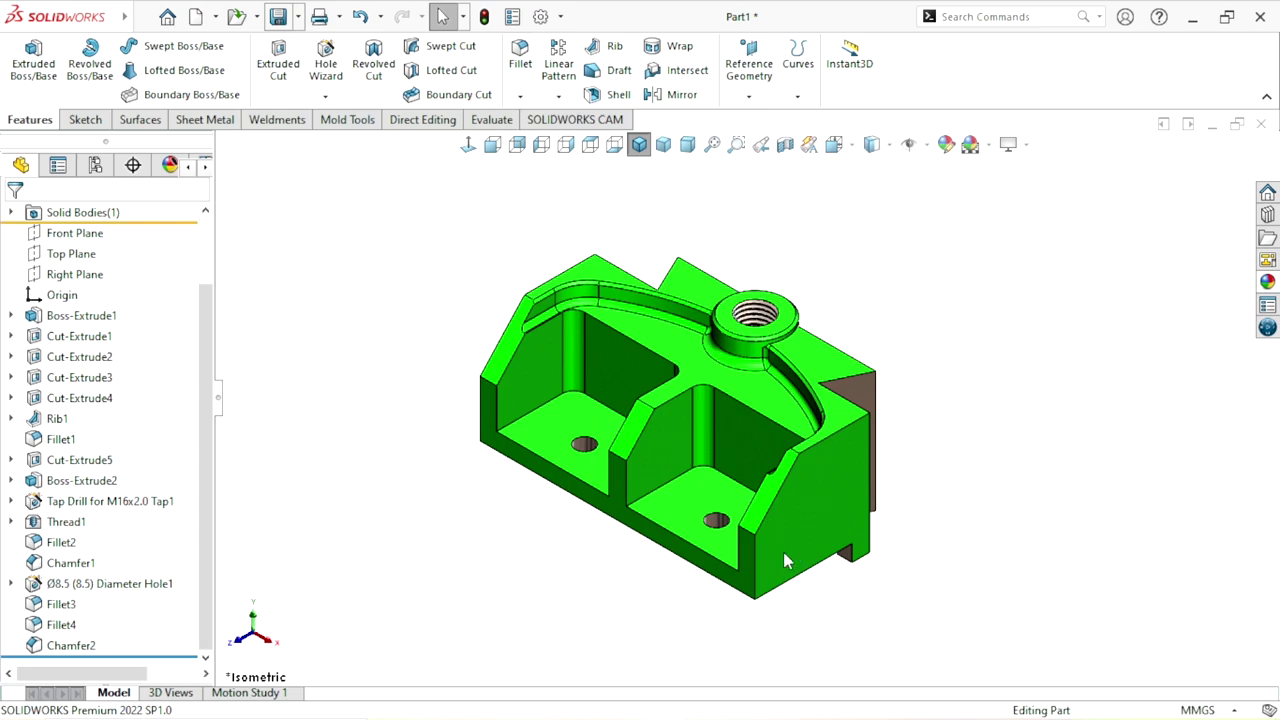
pyautogui.moveTo(748, 434)
pyautogui.mouseDown(button='middle')
pyautogui.moveTo(945, 377)
pyautogui.moveTo(764, 420)
pyautogui.mouseUp(button='middle')
pyautogui.scroll(-5, 720, 440)
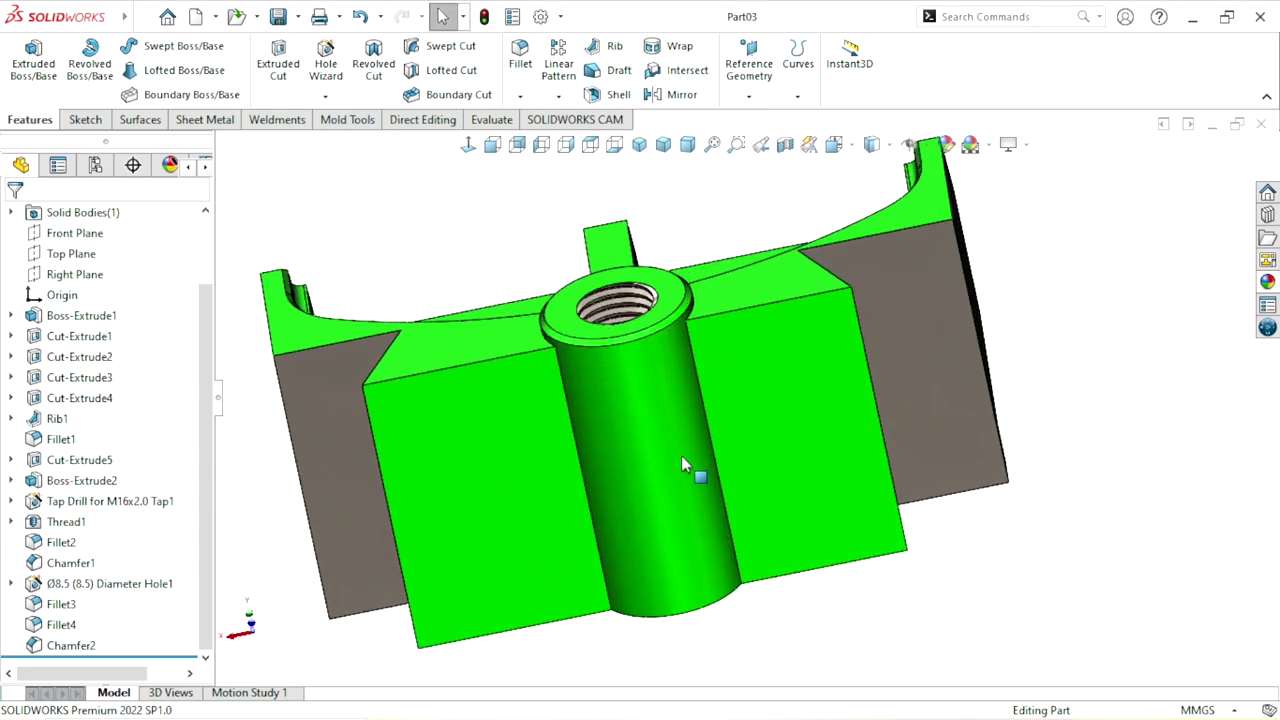
pyautogui.moveTo(681, 463)
pyautogui.mouseDown(button='middle')
pyautogui.moveTo(720, 440)
pyautogui.moveTo(873, 587)
pyautogui.moveTo(636, 313)
pyautogui.moveTo(930, 462)
pyautogui.moveTo(871, 343)
pyautogui.moveTo(829, 466)
pyautogui.moveTo(800, 429)
pyautogui.moveTo(880, 374)
pyautogui.moveTo(709, 434)
pyautogui.moveTo(757, 543)
pyautogui.moveTo(716, 435)
pyautogui.moveTo(900, 491)
pyautogui.mouseUp(button='middle')
pyautogui.scroll(3, 720, 440)
pyautogui.scroll(-2, 720, 440)
pyautogui.moveTo(643, 571)
pyautogui.mouseDown(button='middle')
pyautogui.moveTo(542, 288)
pyautogui.moveTo(674, 363)
pyautogui.moveTo(529, 480)
pyautogui.moveTo(722, 497)
pyautogui.moveTo(898, 453)
pyautogui.mouseUp(button='middle')
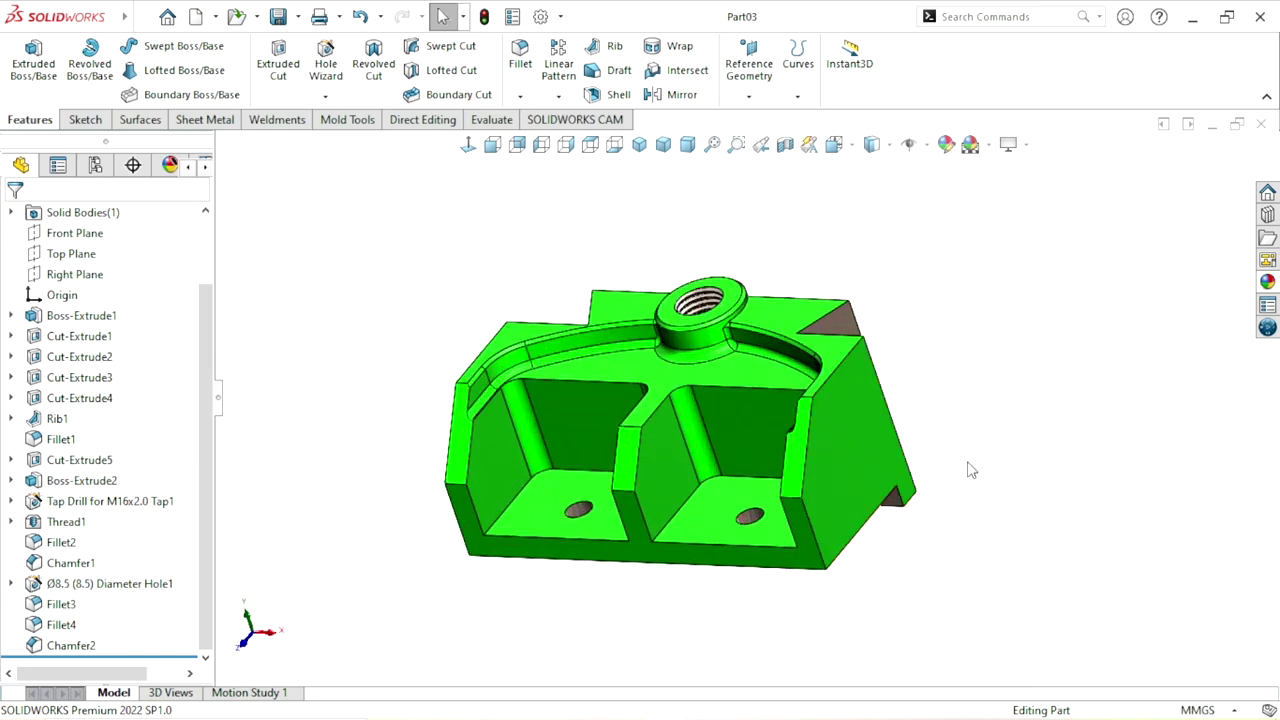